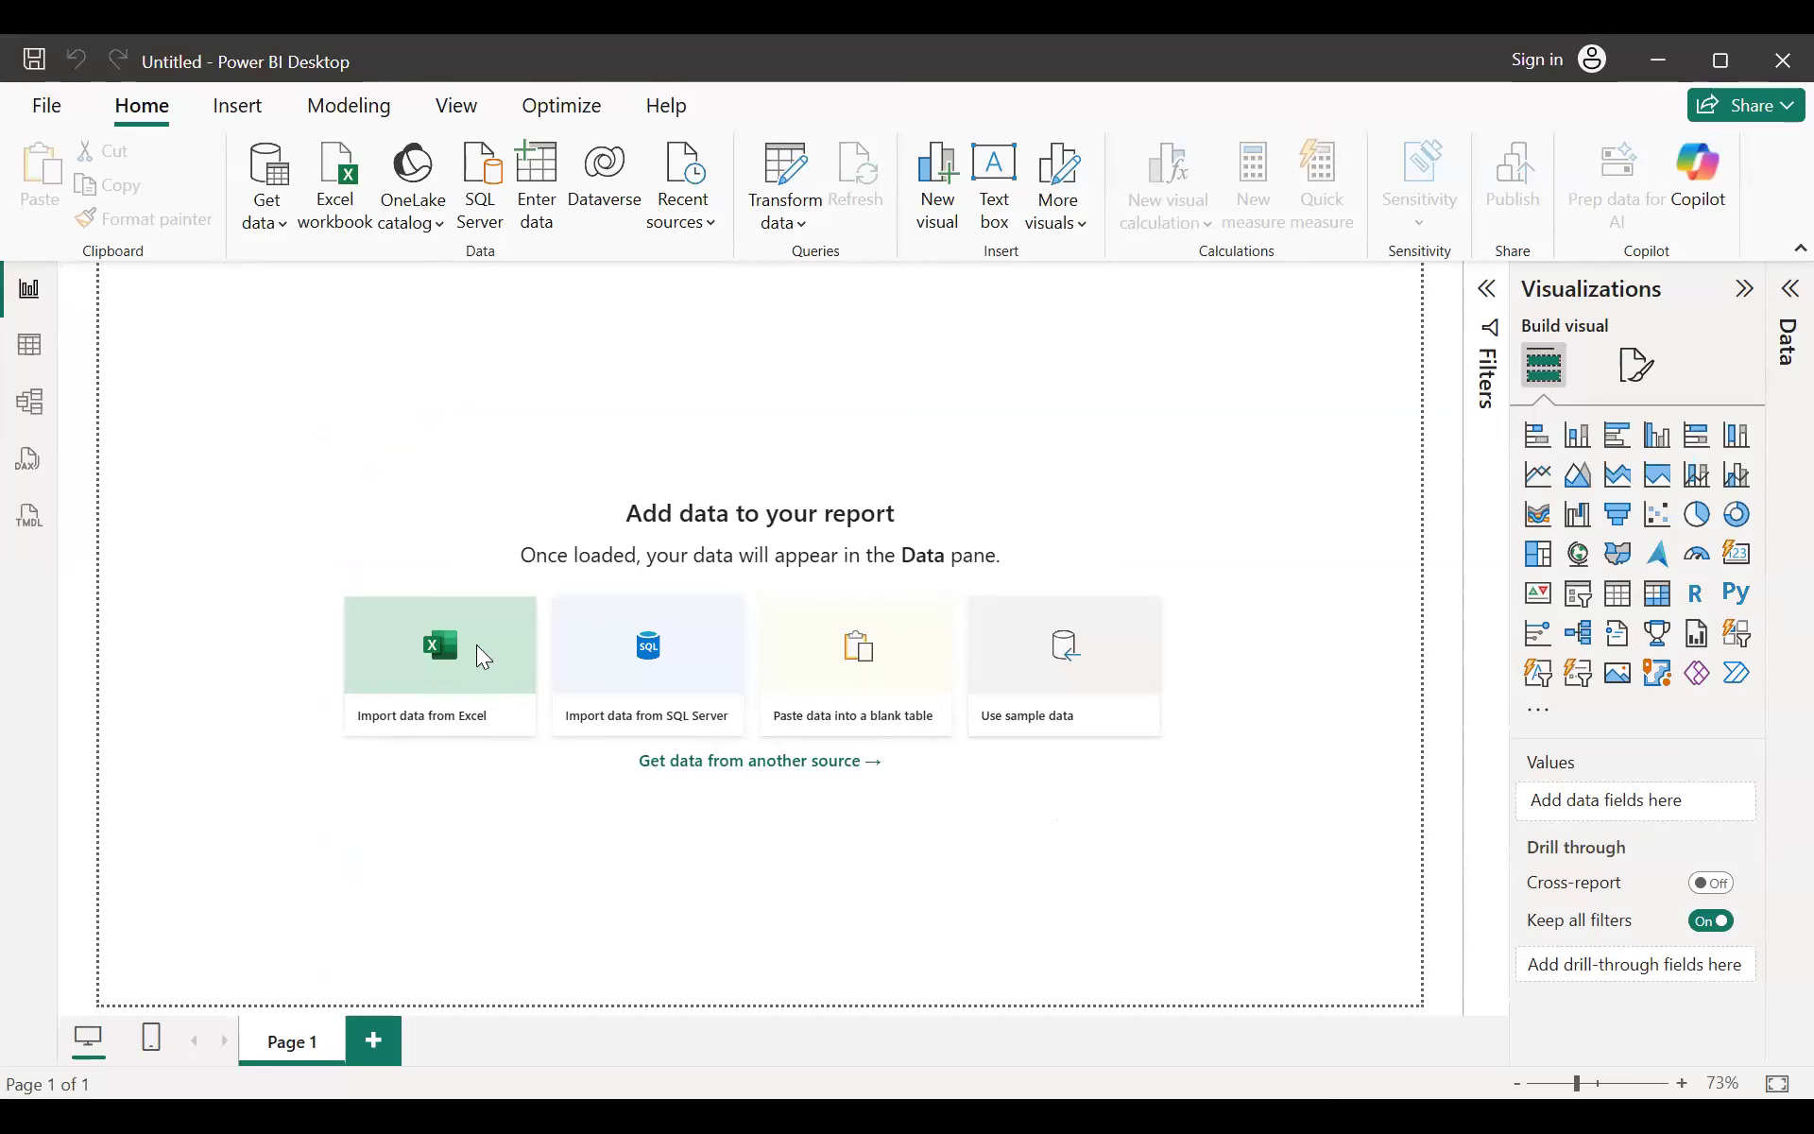
Step: Open the Fraud_Detection_Dataset_ workbook from the nested ValueBasedExercises folder in Downloads as an Excel data source
click(476, 644)
scroll(476, 644, down, 5)
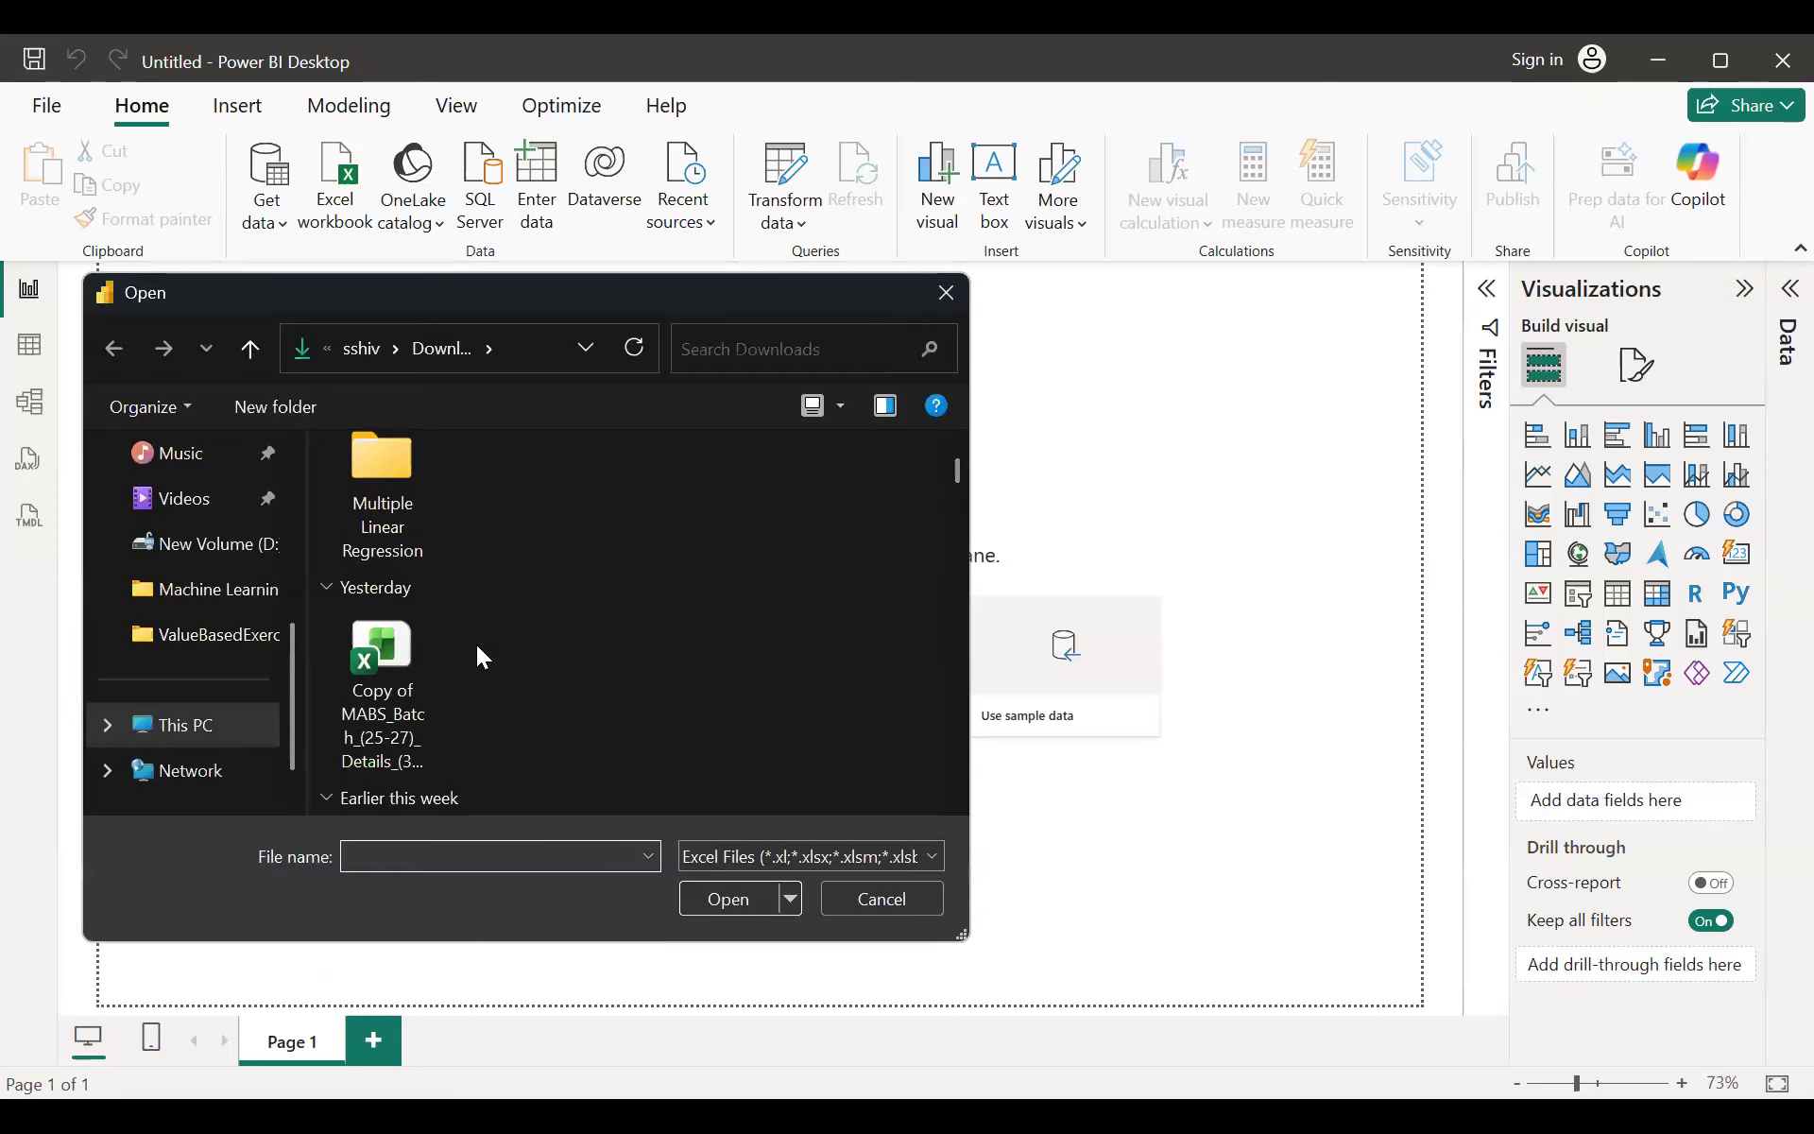
scroll(477, 644, up, 3)
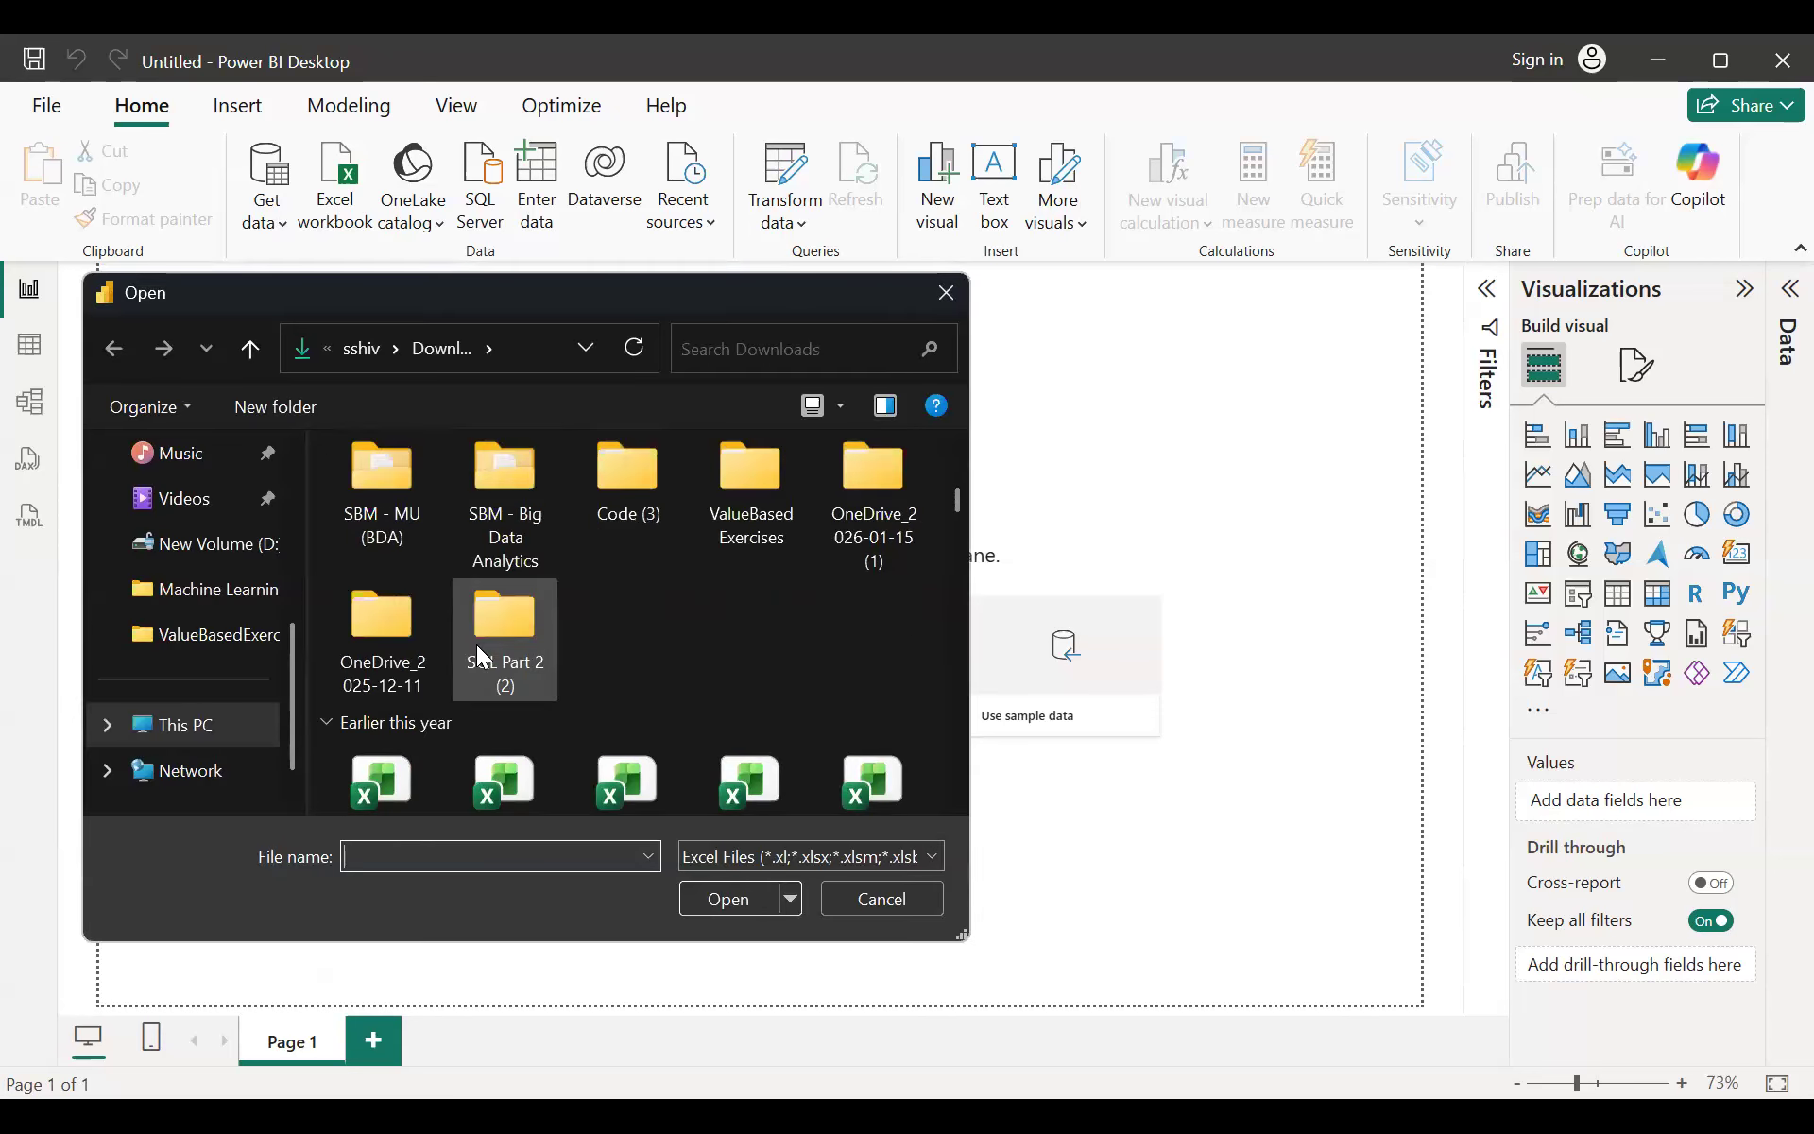
double_click(765, 465)
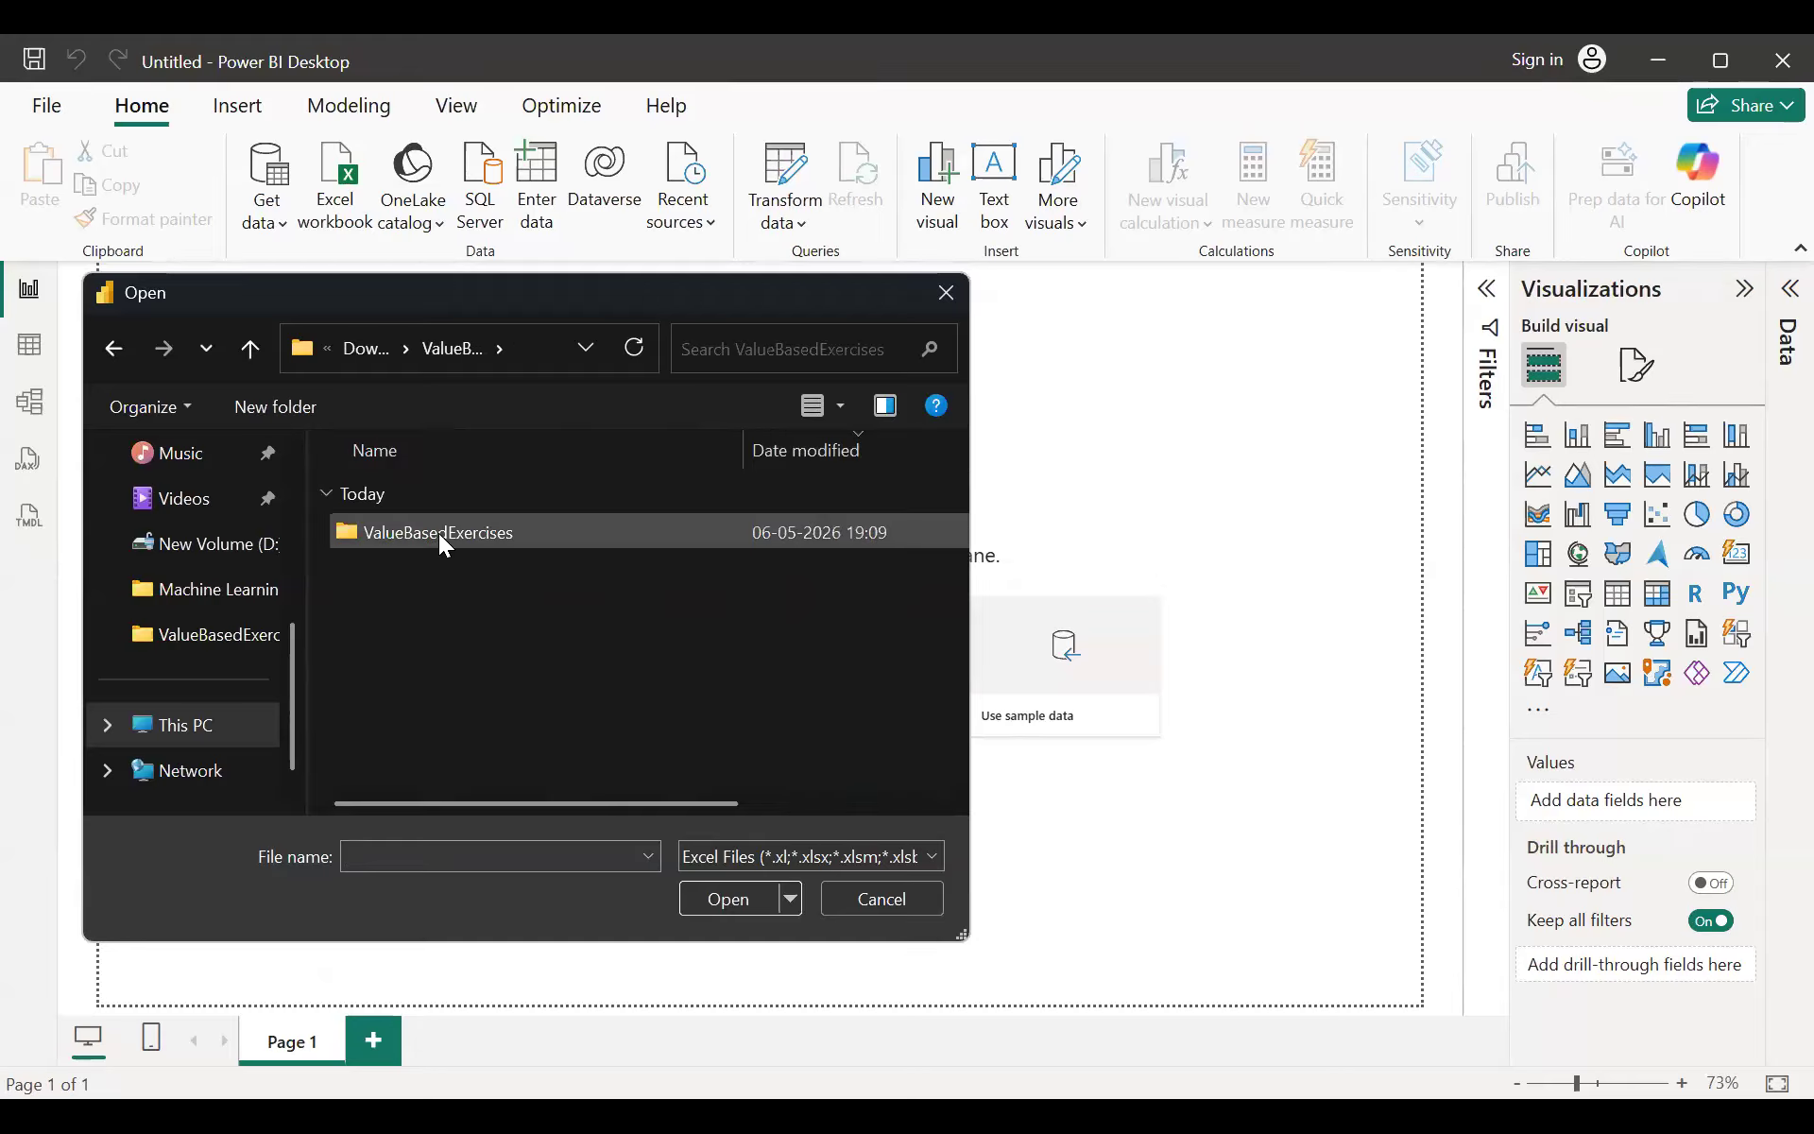
double_click(438, 532)
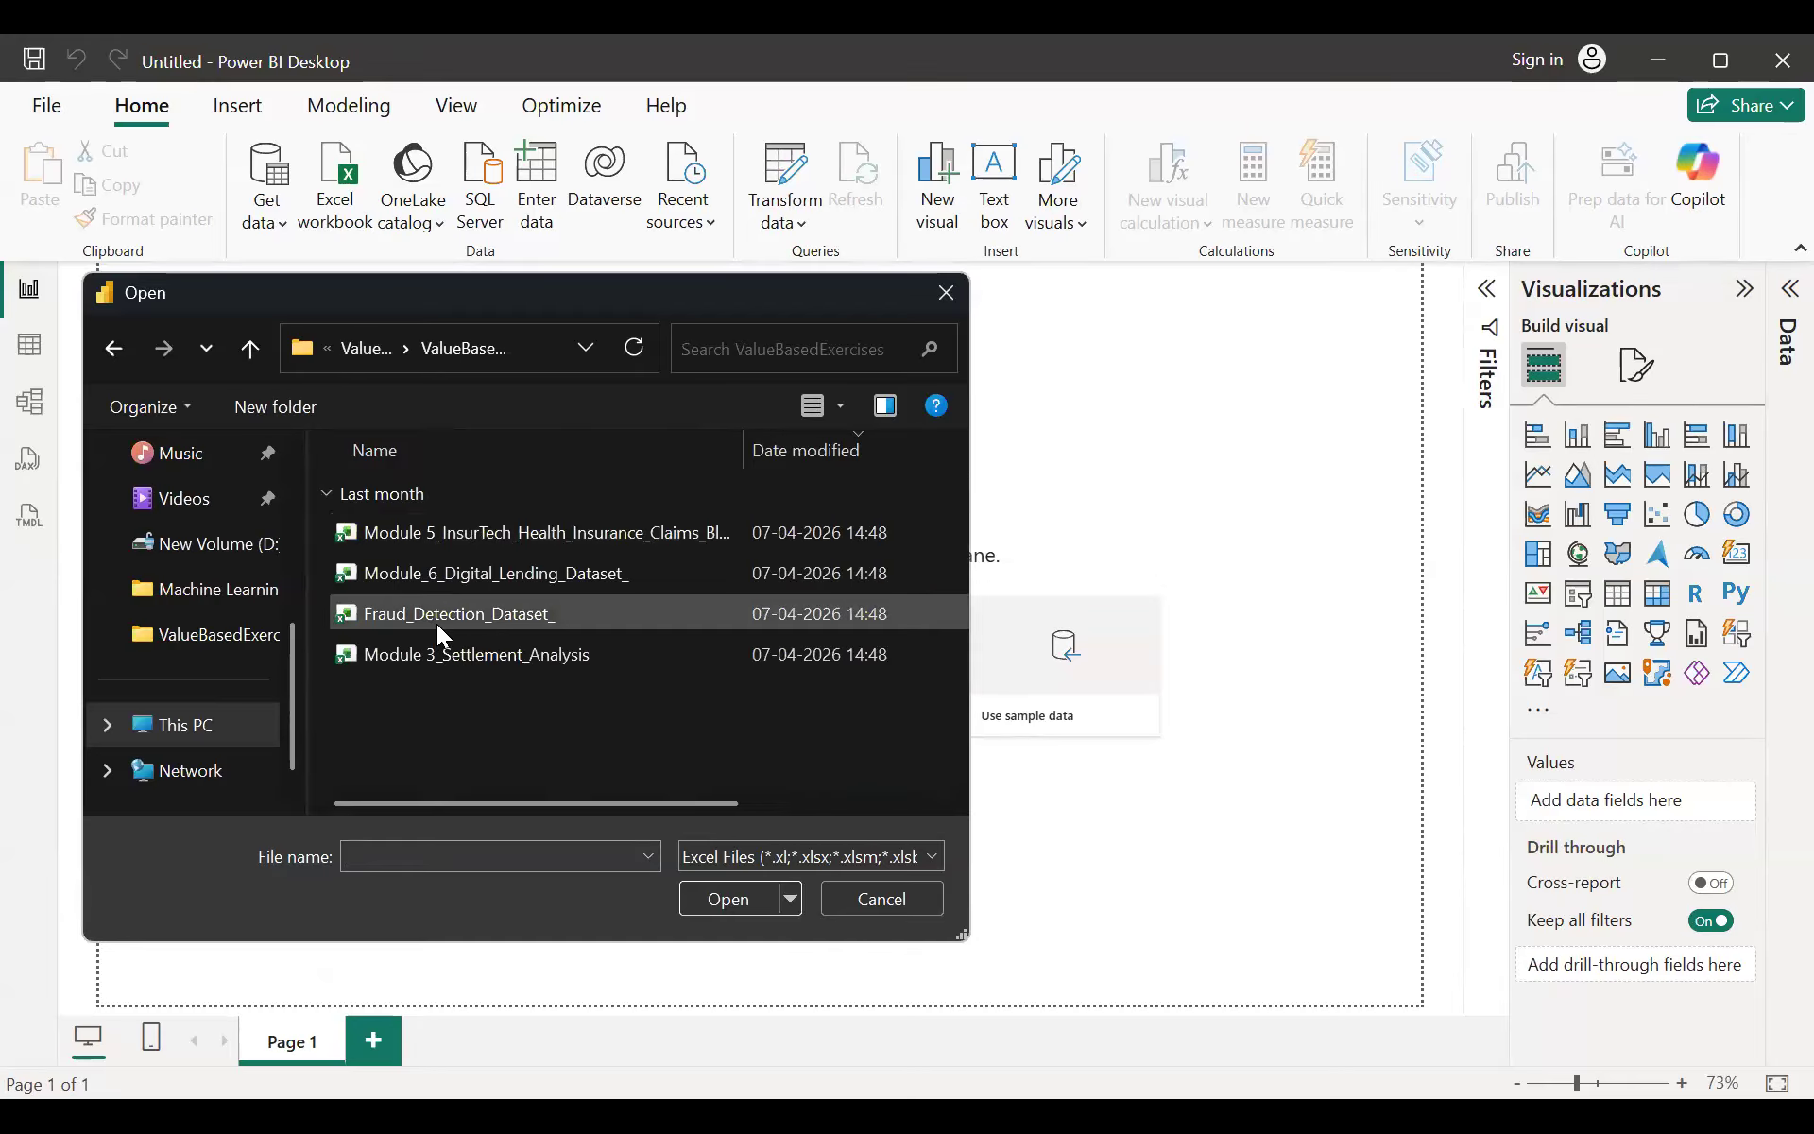
click(436, 623)
click(717, 898)
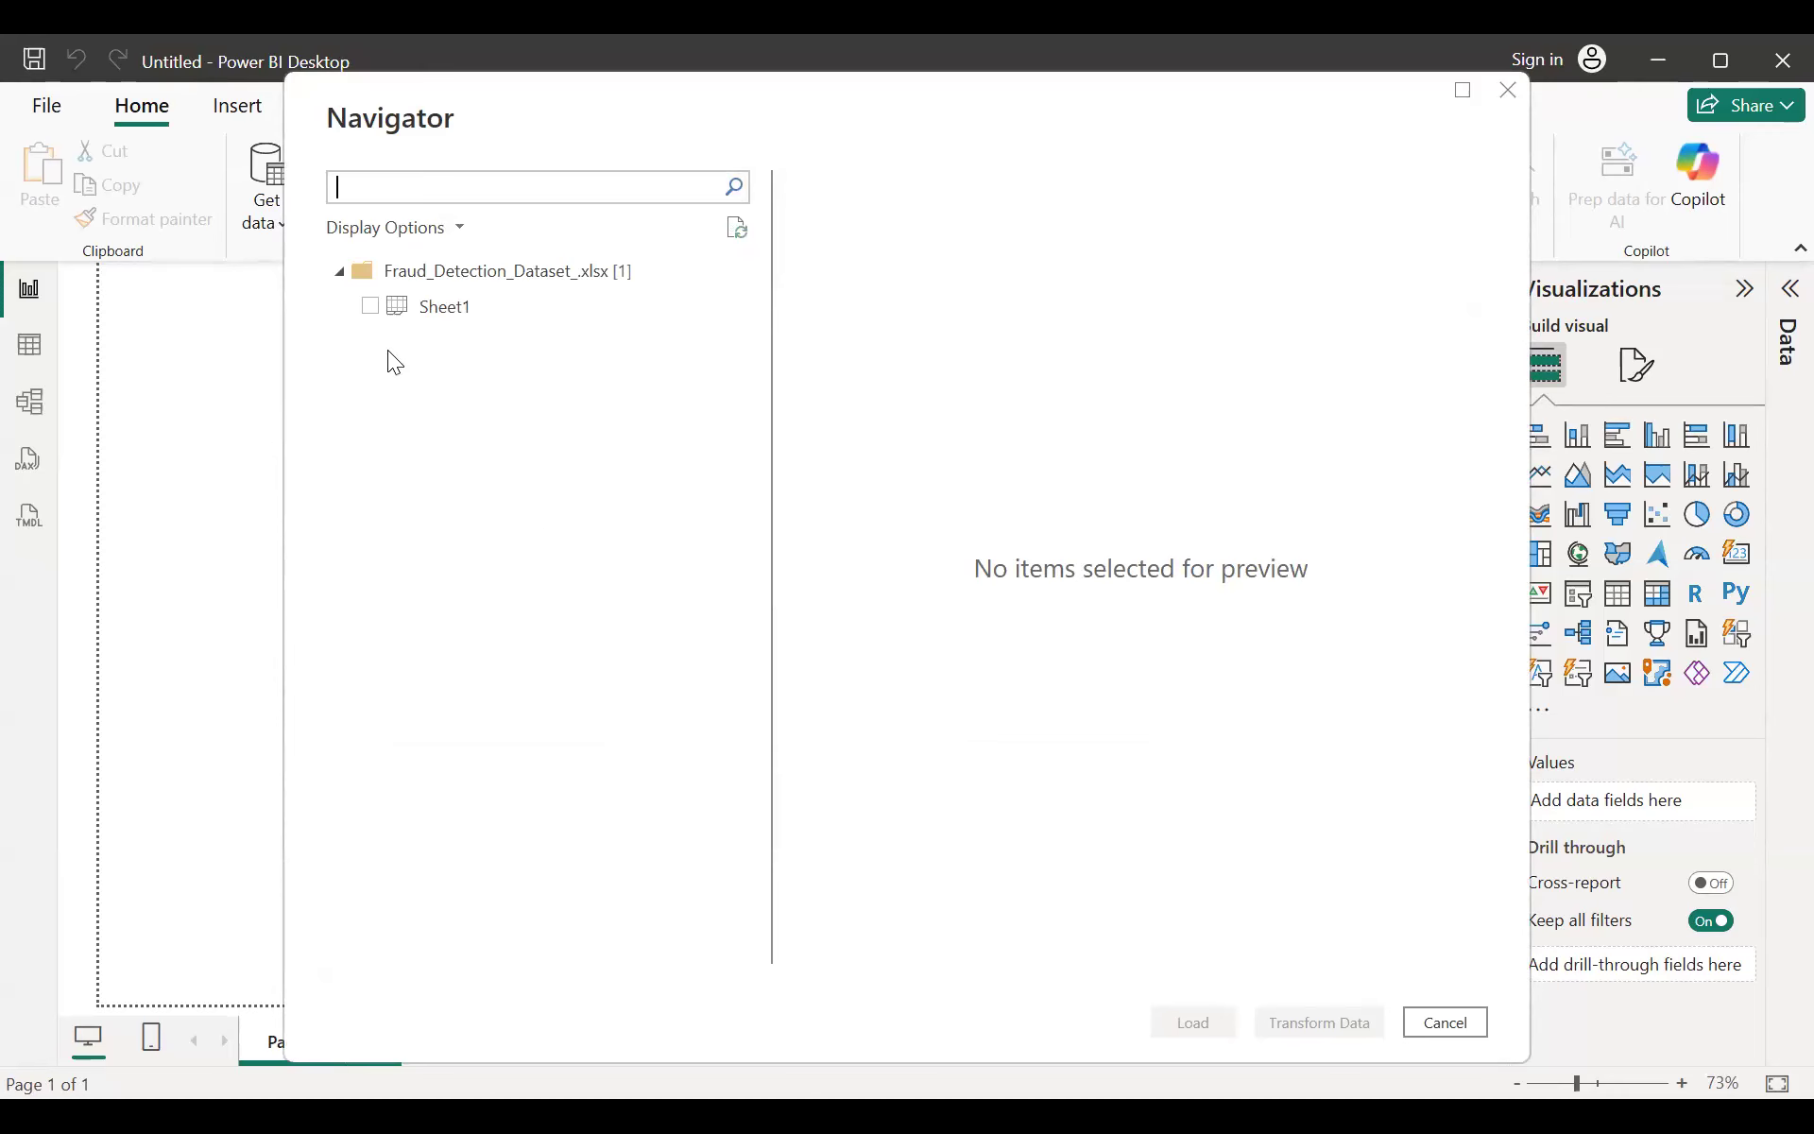
Step: Preview Sheet1 of the fraud detection workbook, select it and load it into the report
click(372, 320)
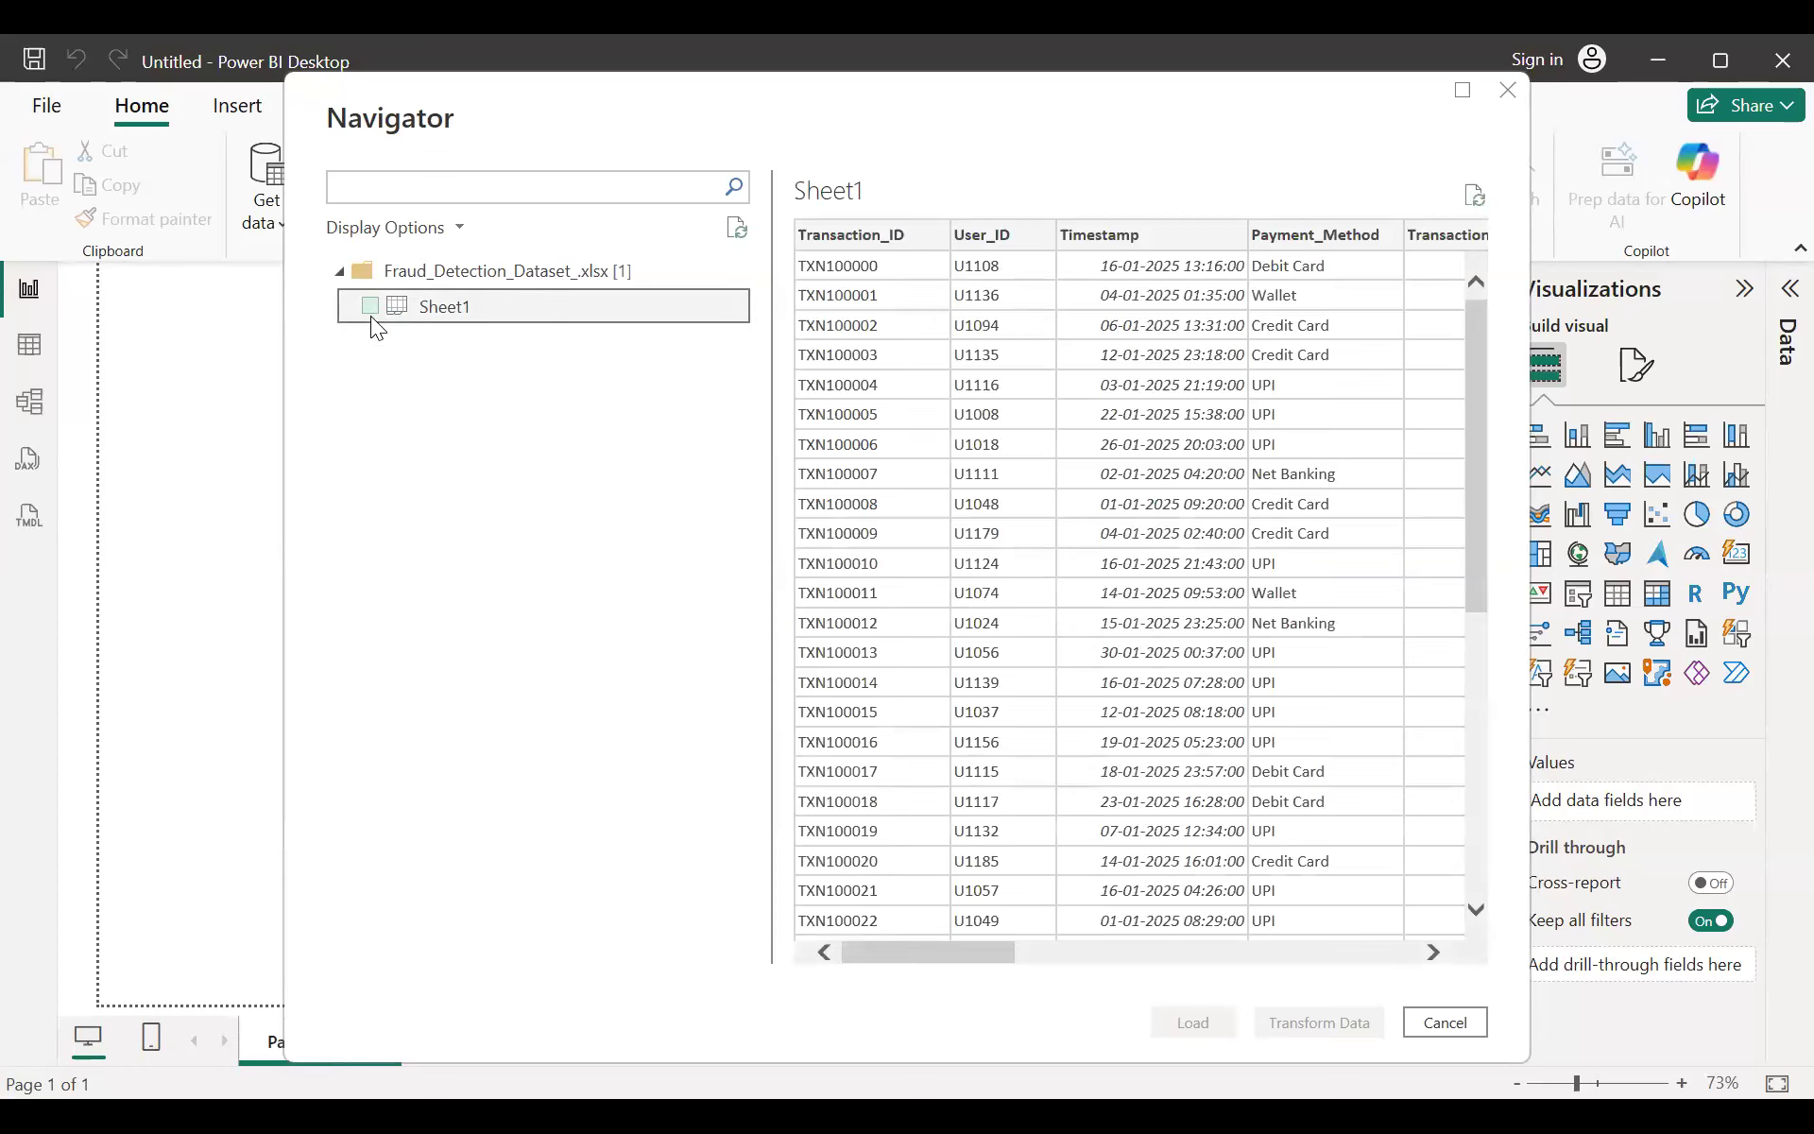
click(369, 307)
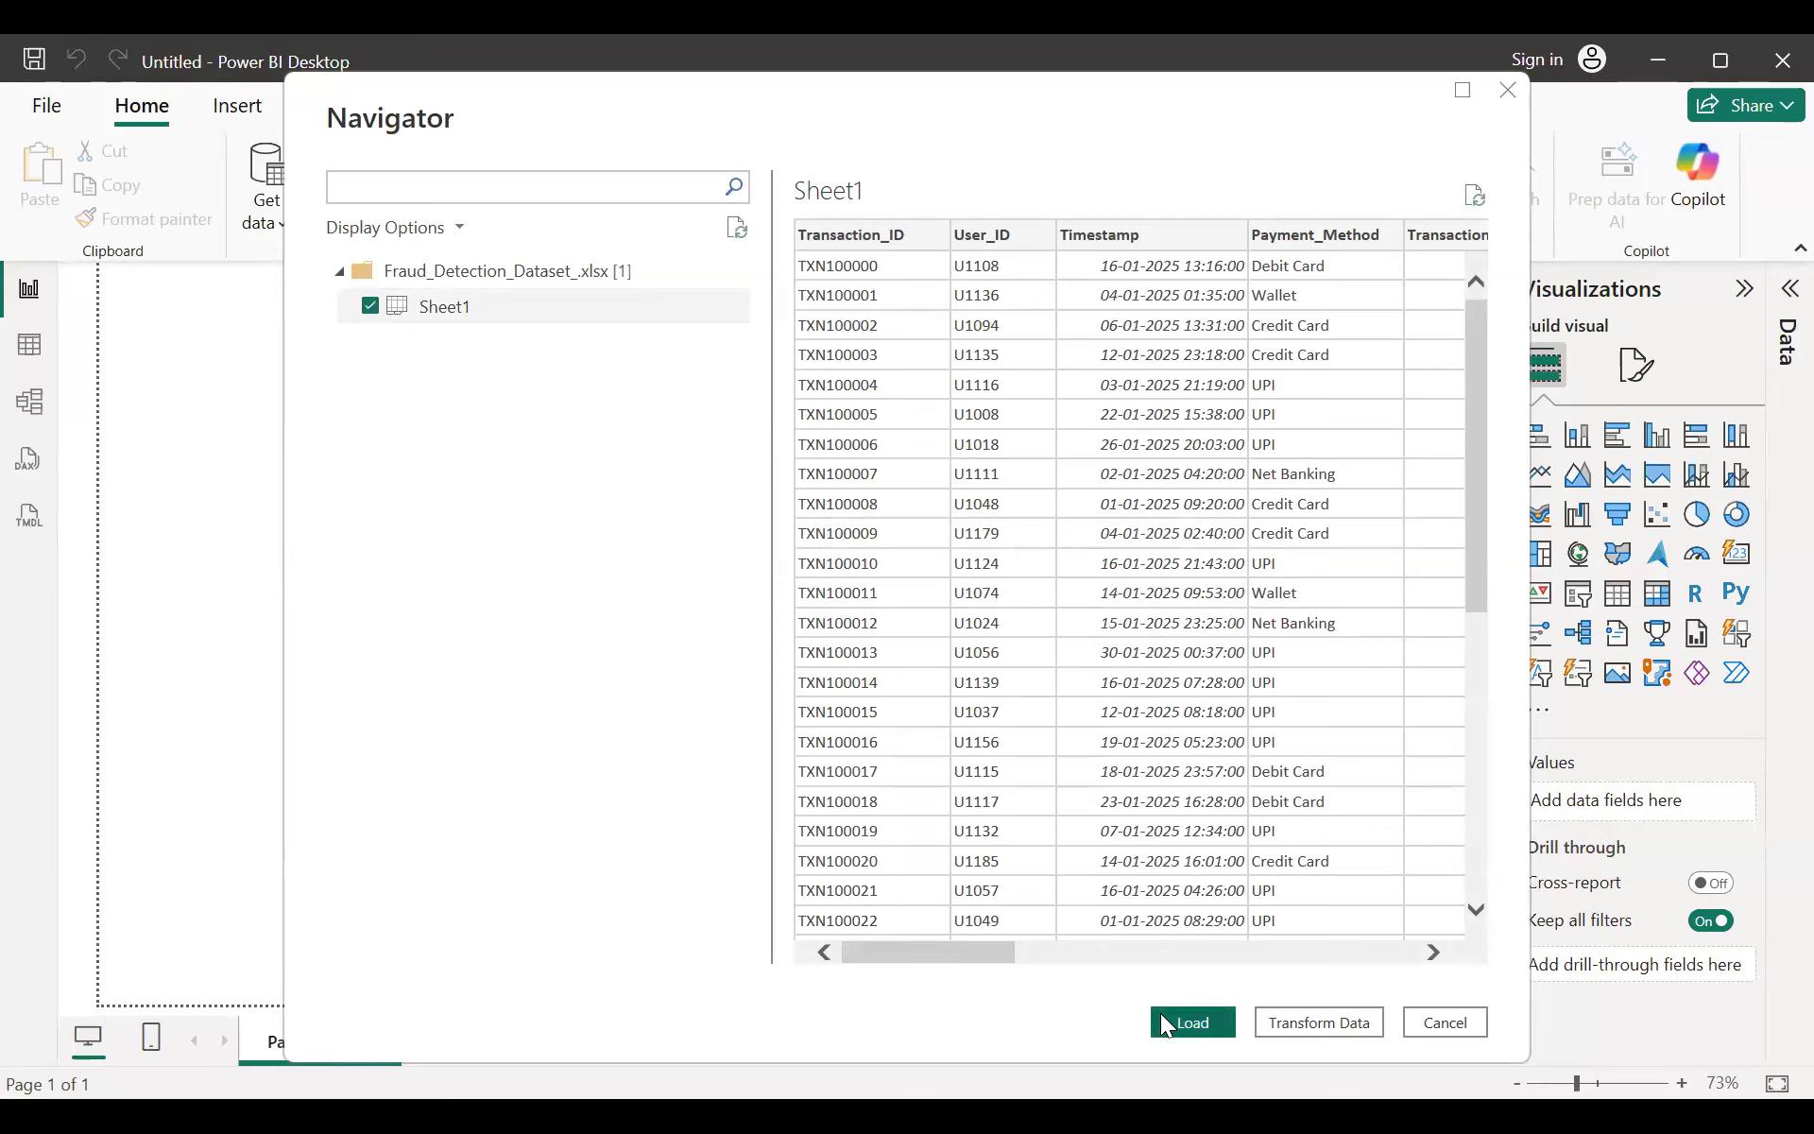
click(1190, 1022)
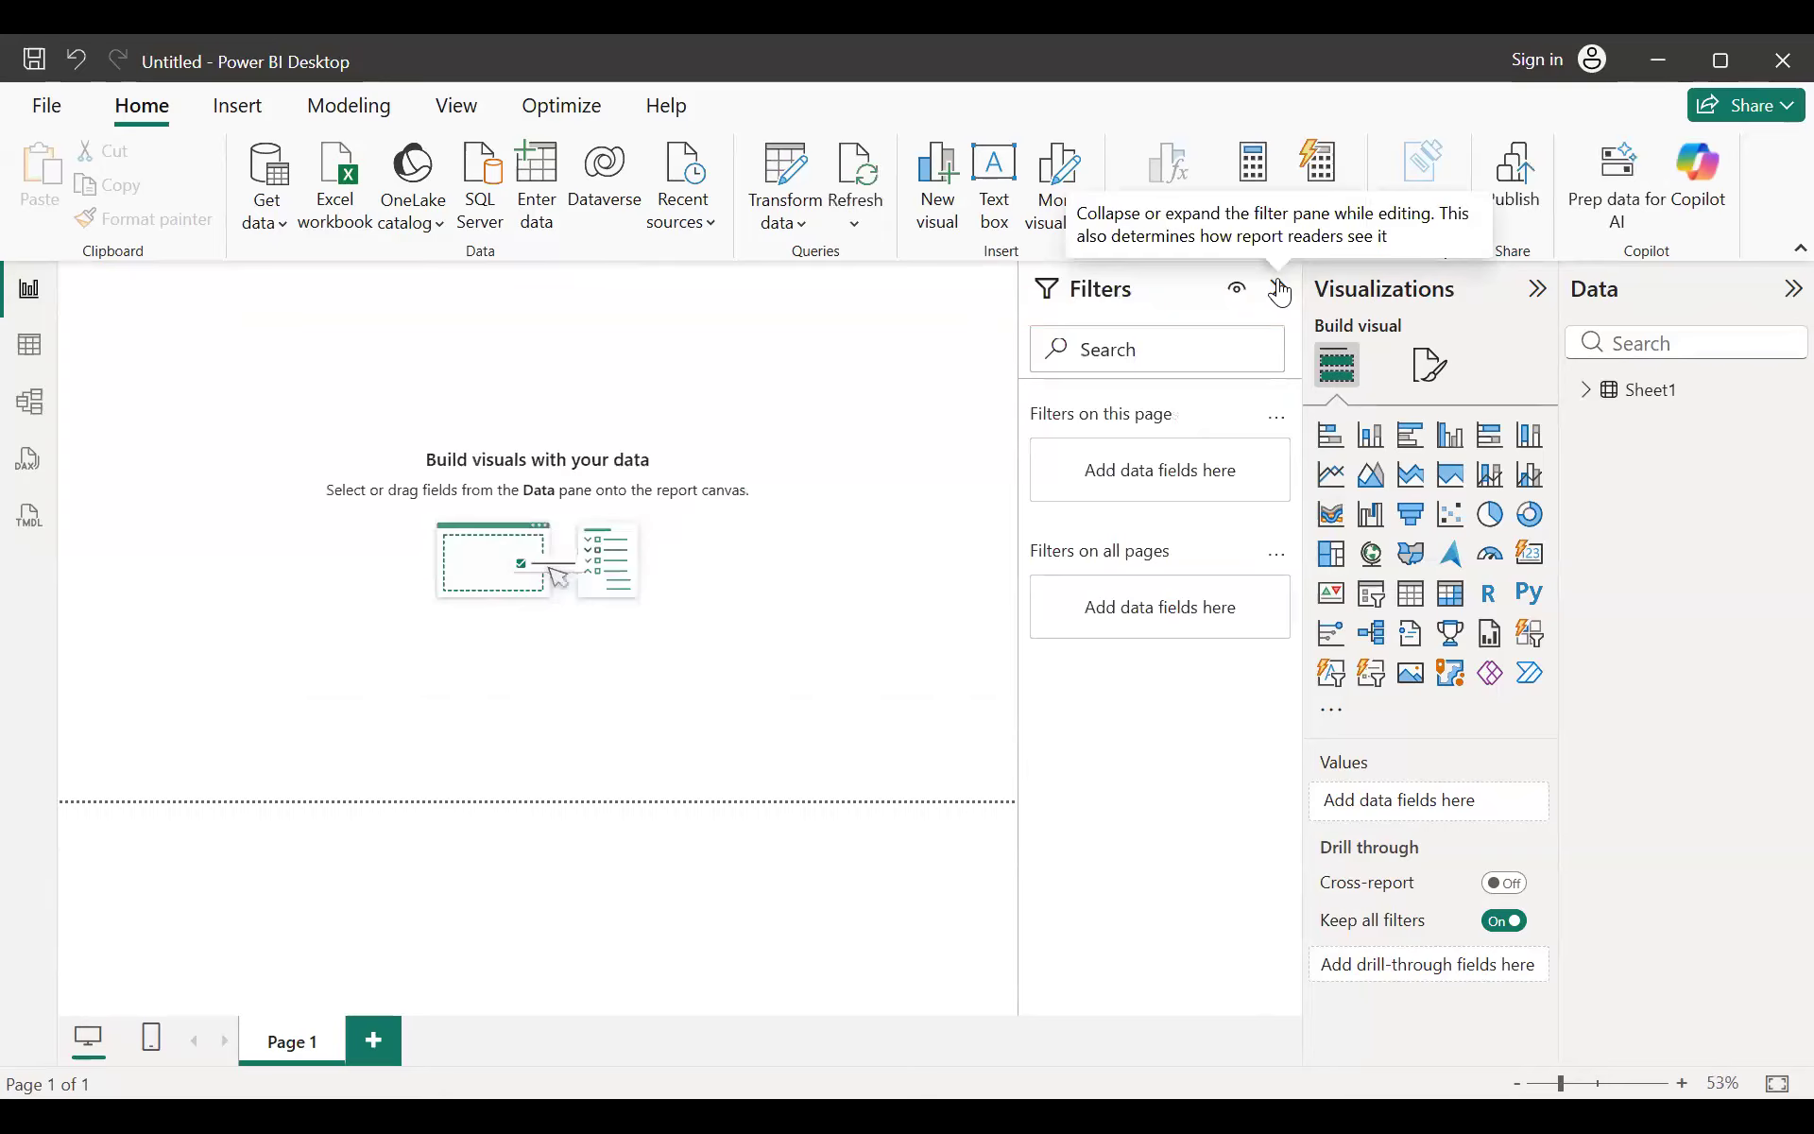
Step: Collapse the Filters pane and expand the field list of Sheet1
click(1279, 291)
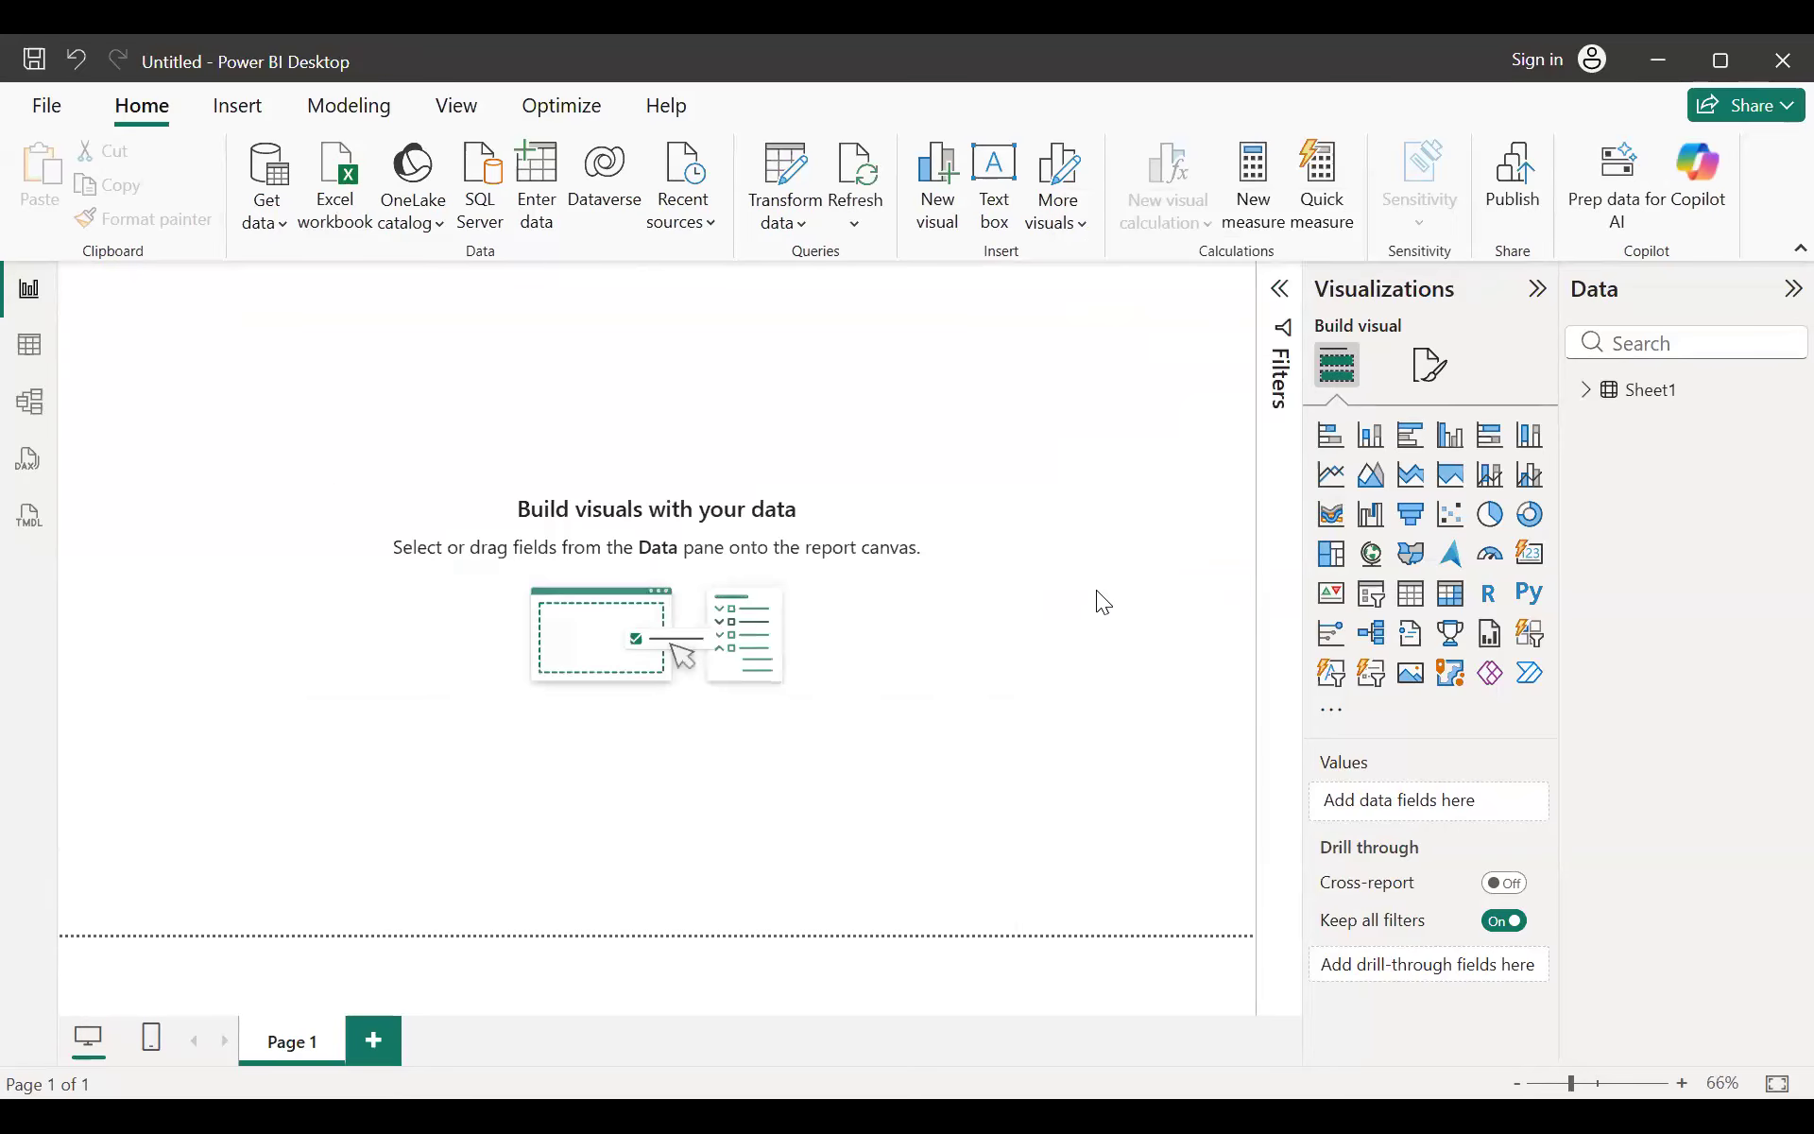
click(1586, 391)
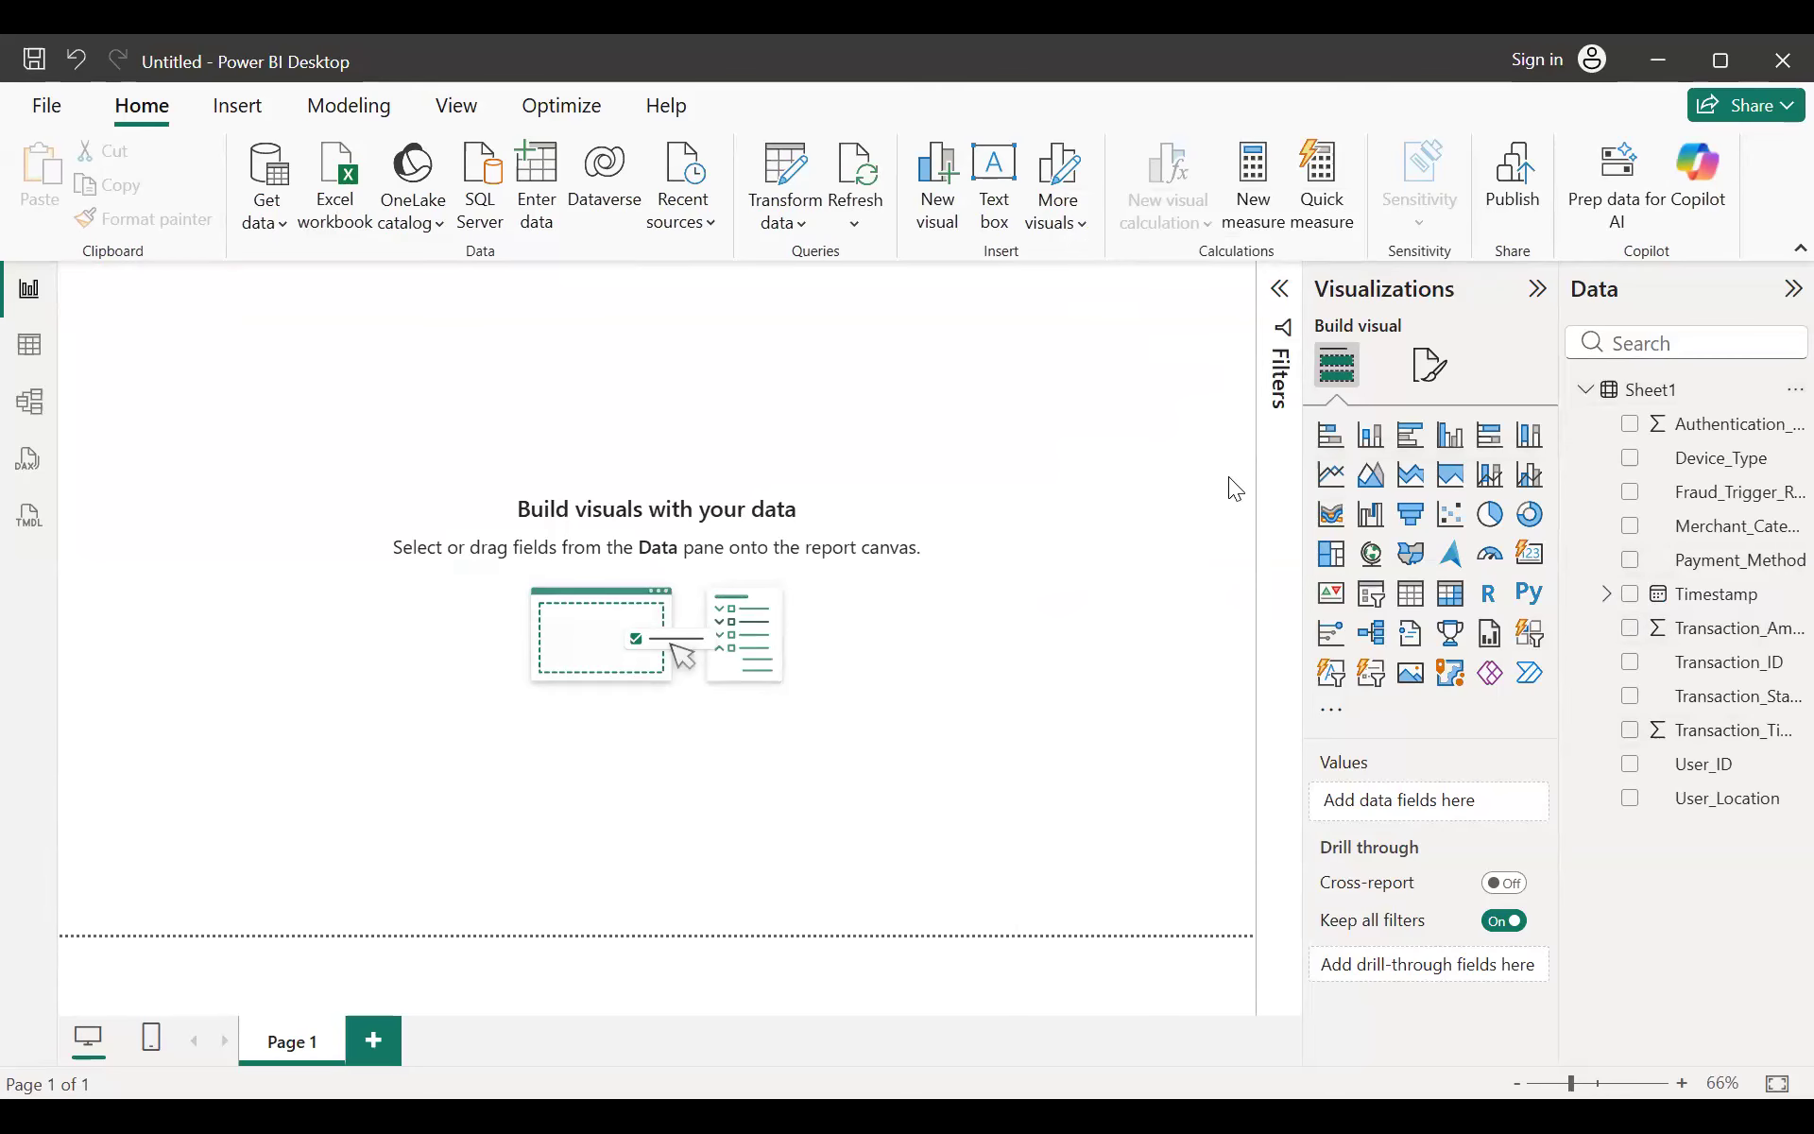
Step: Show the Sheet1 records as a table and examine the Timestamp column and the distinct Payment_Method values
click(38, 357)
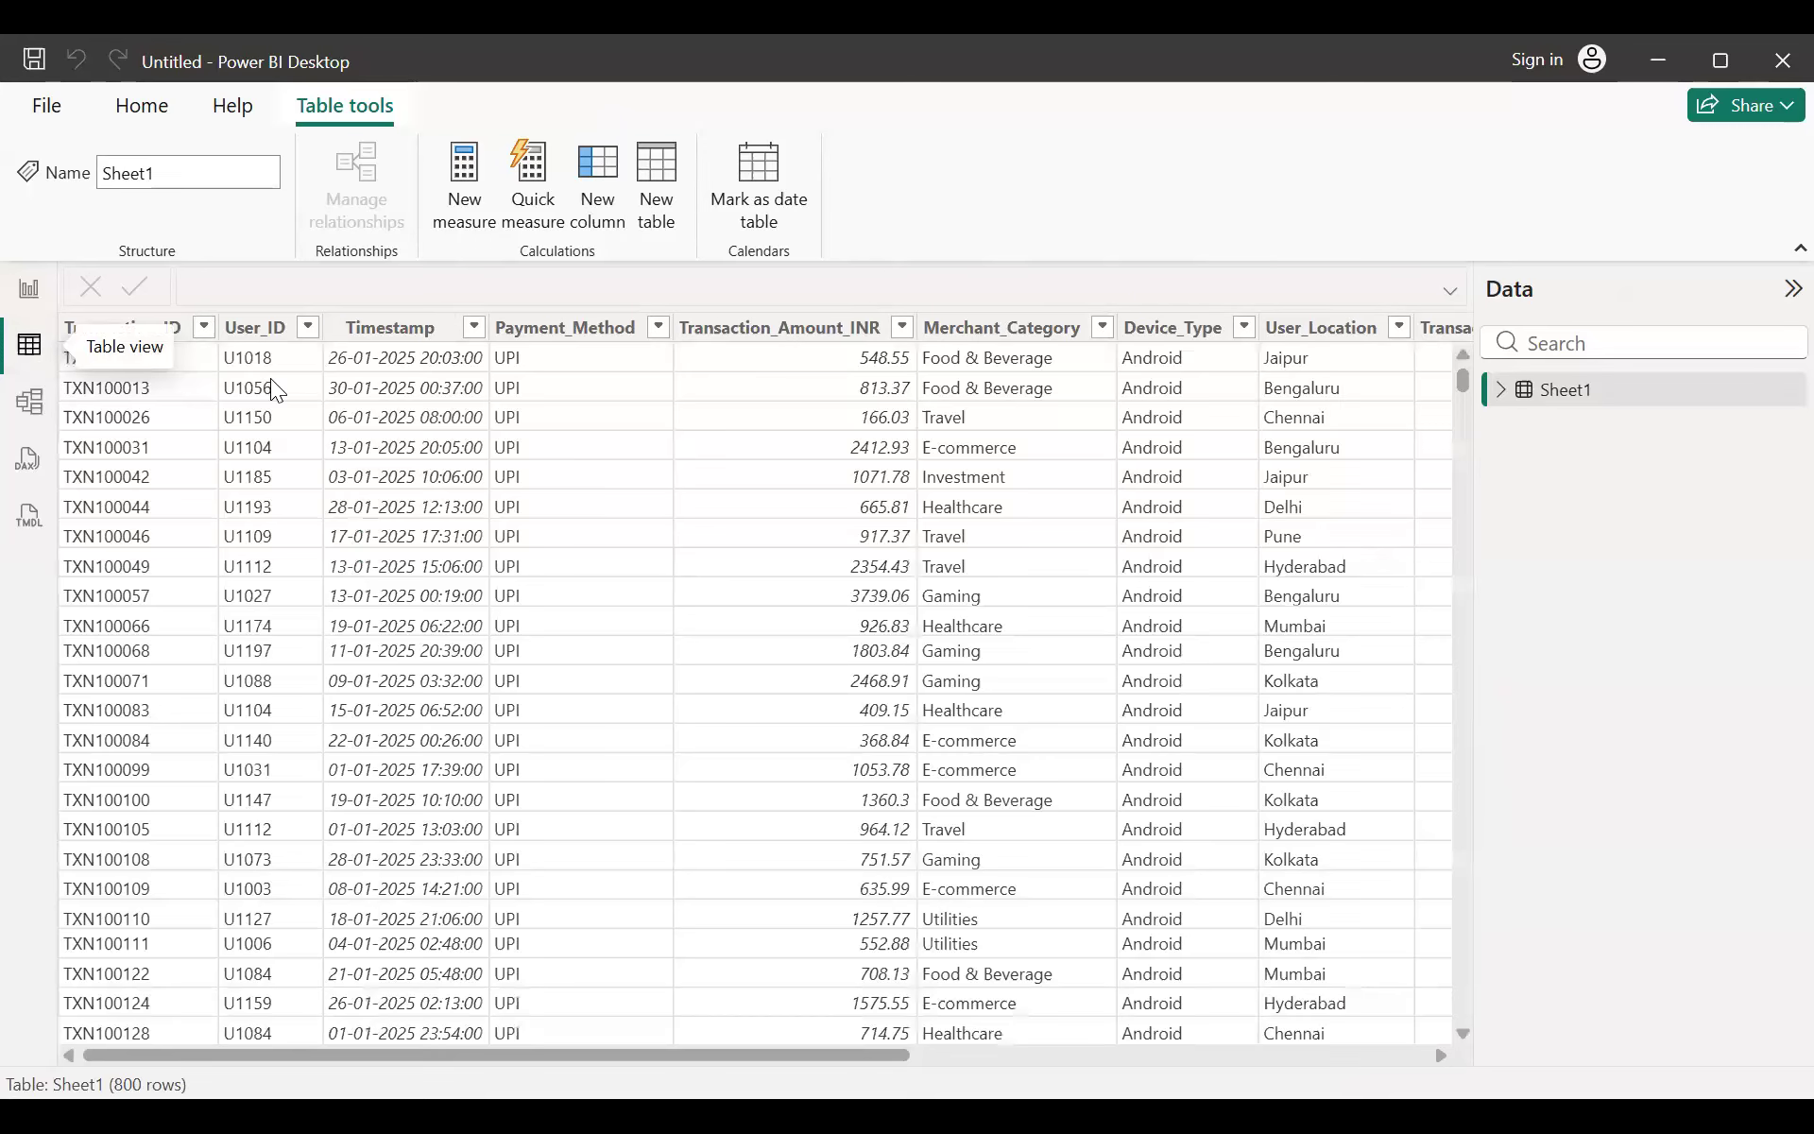
click(361, 327)
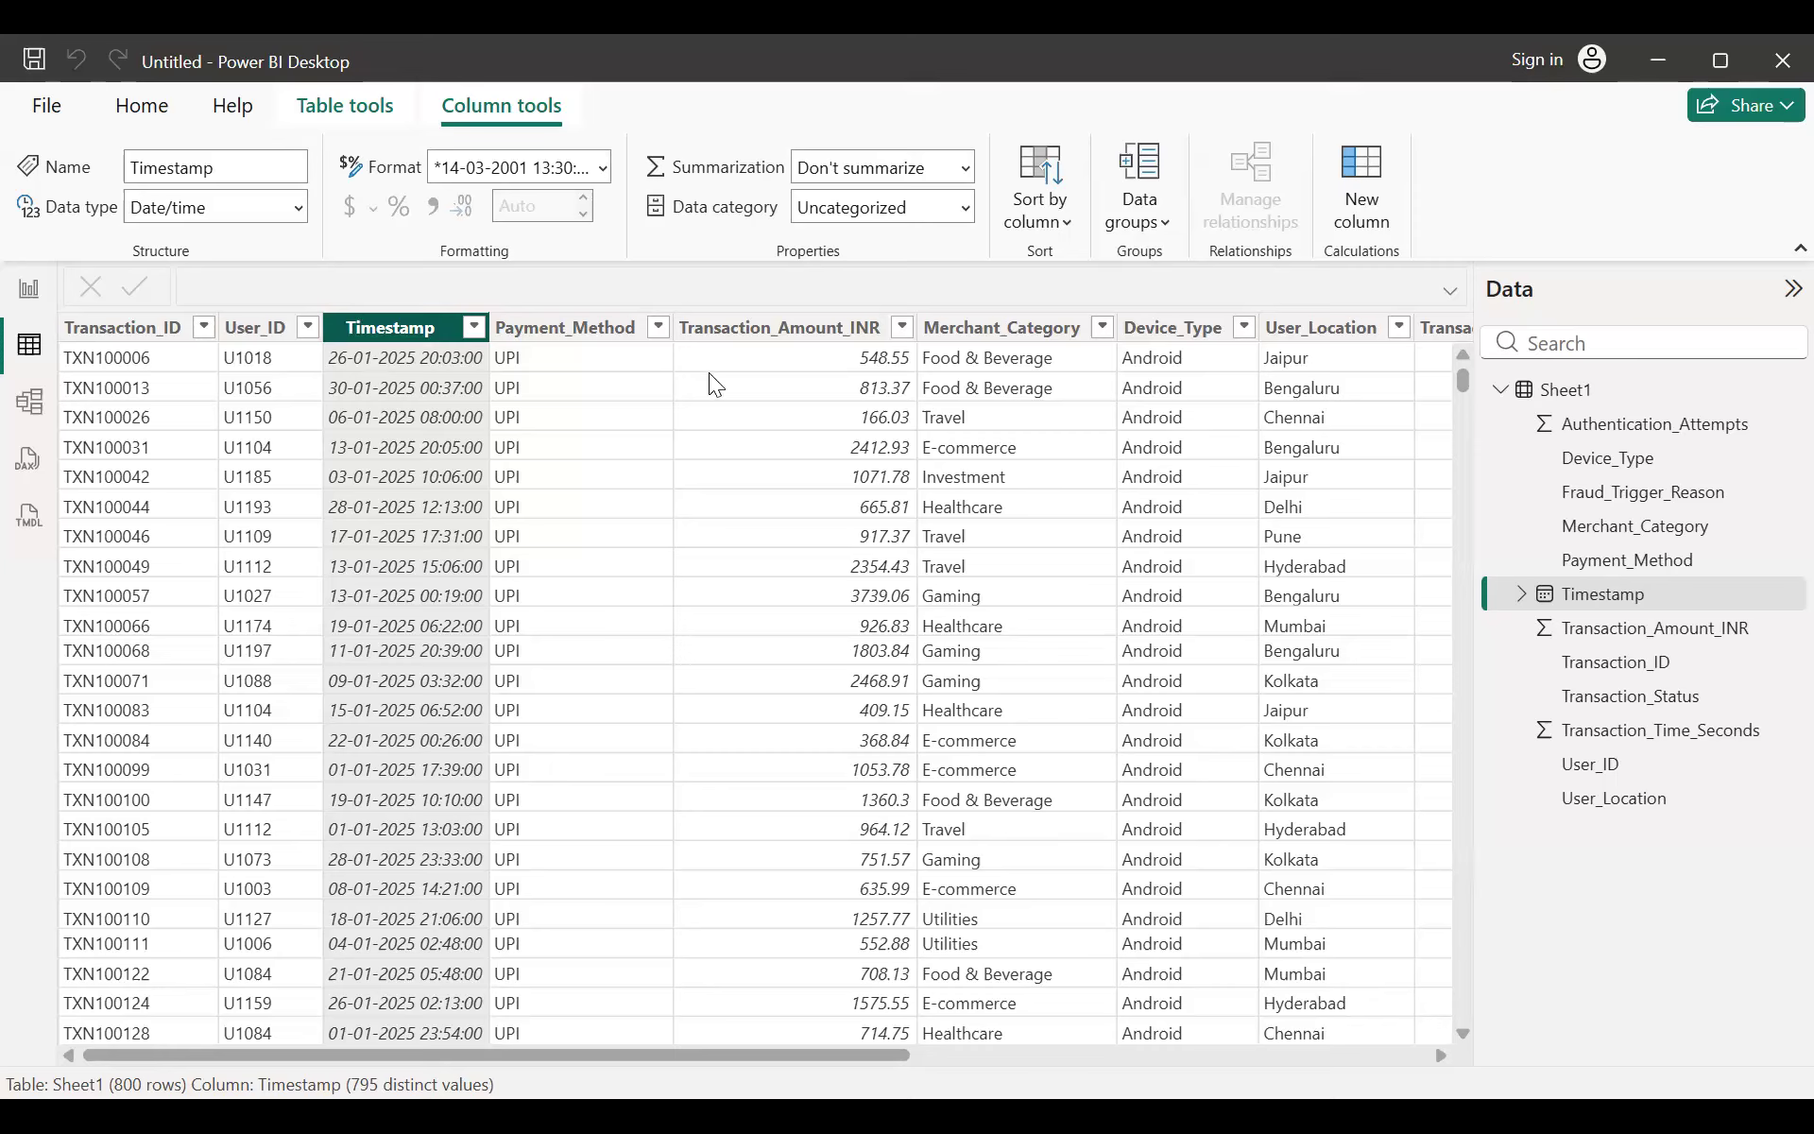
click(652, 330)
click(657, 331)
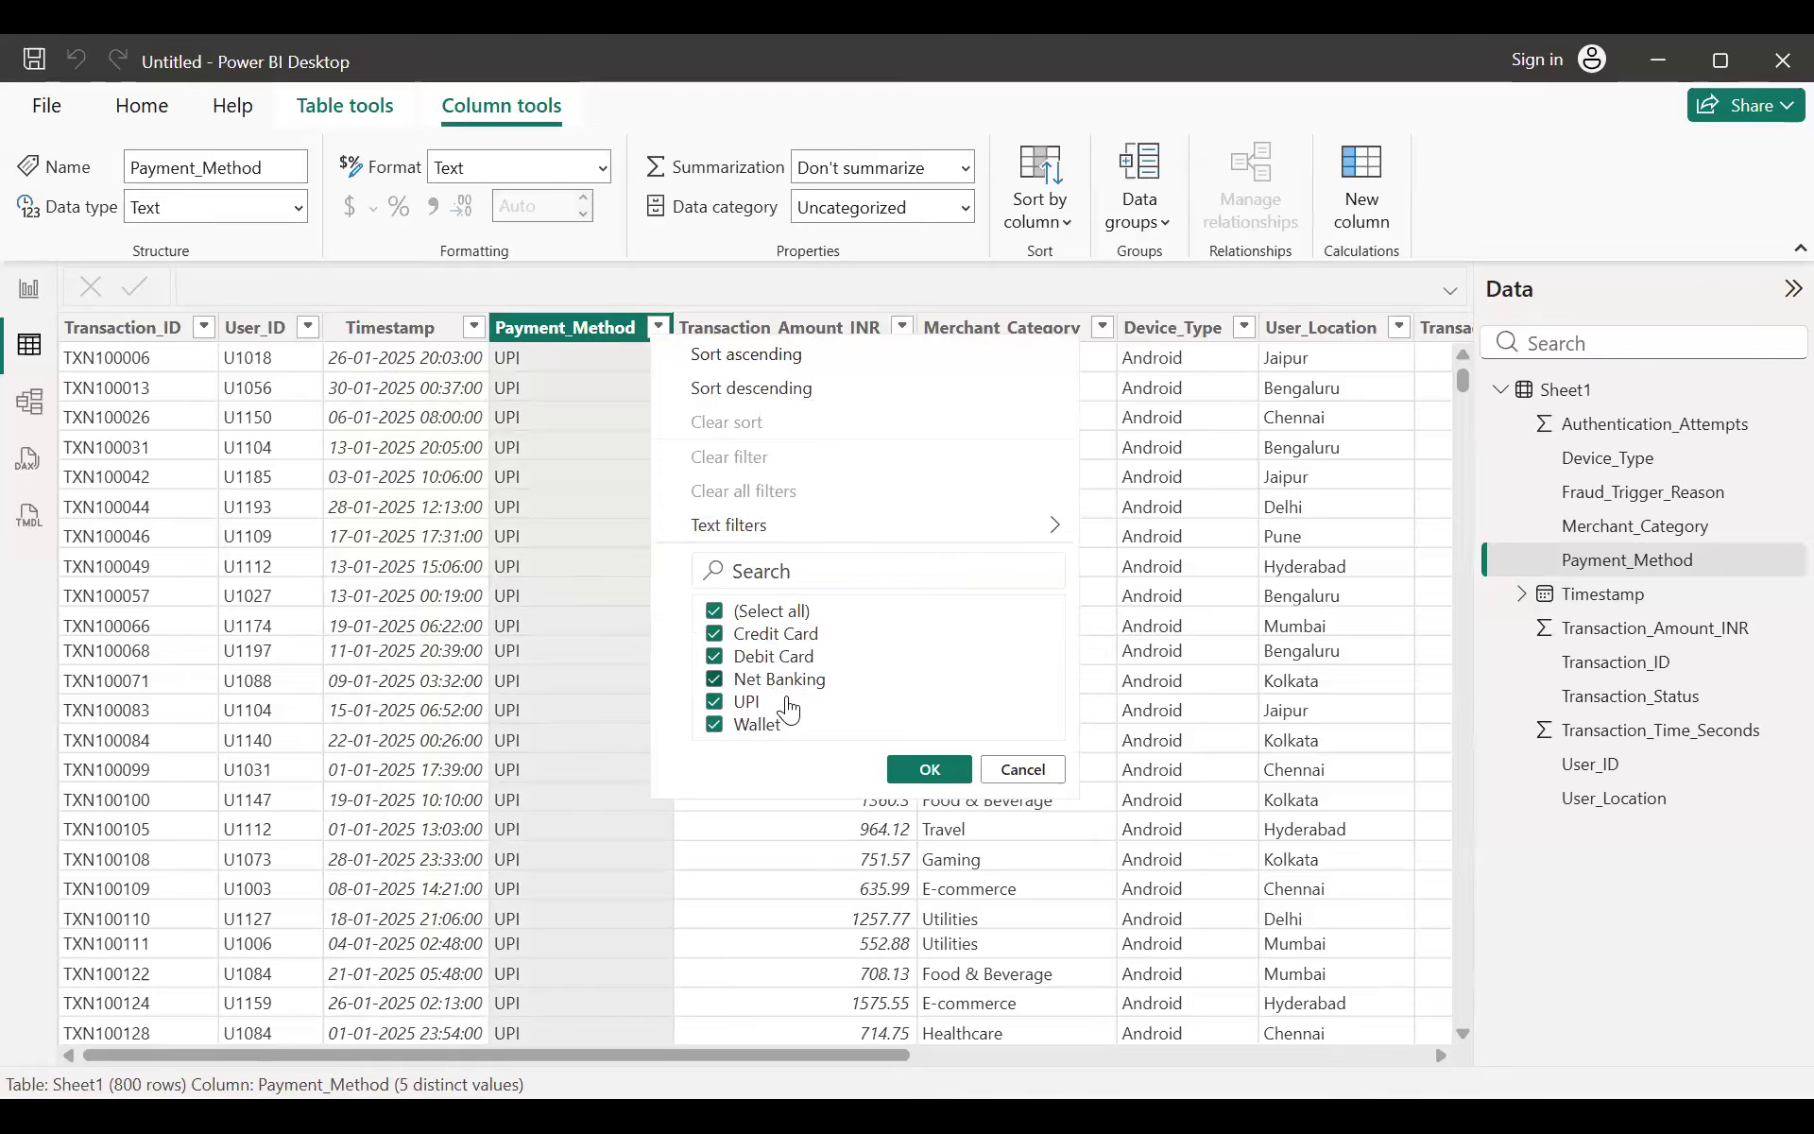
click(931, 770)
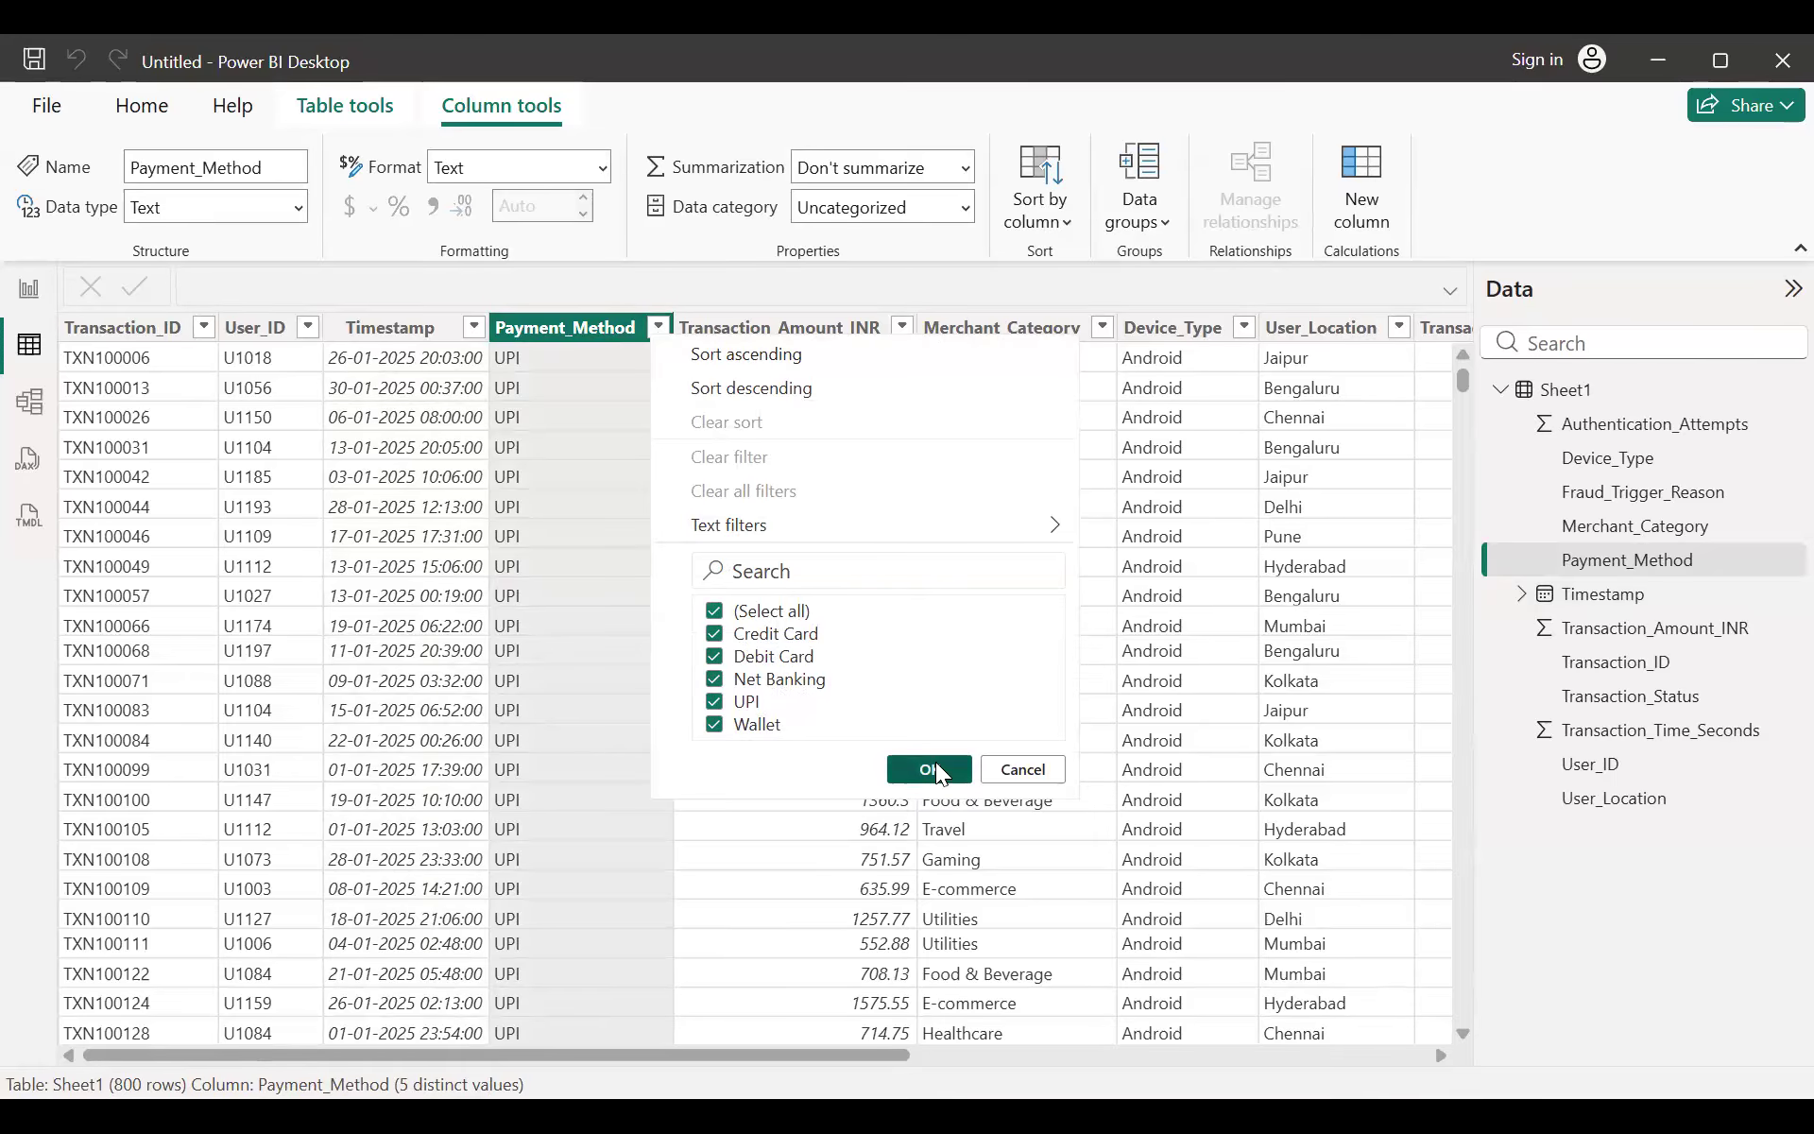
Step: Examine the table's transaction amount, merchant category, device type, user location and transaction time columns
click(844, 332)
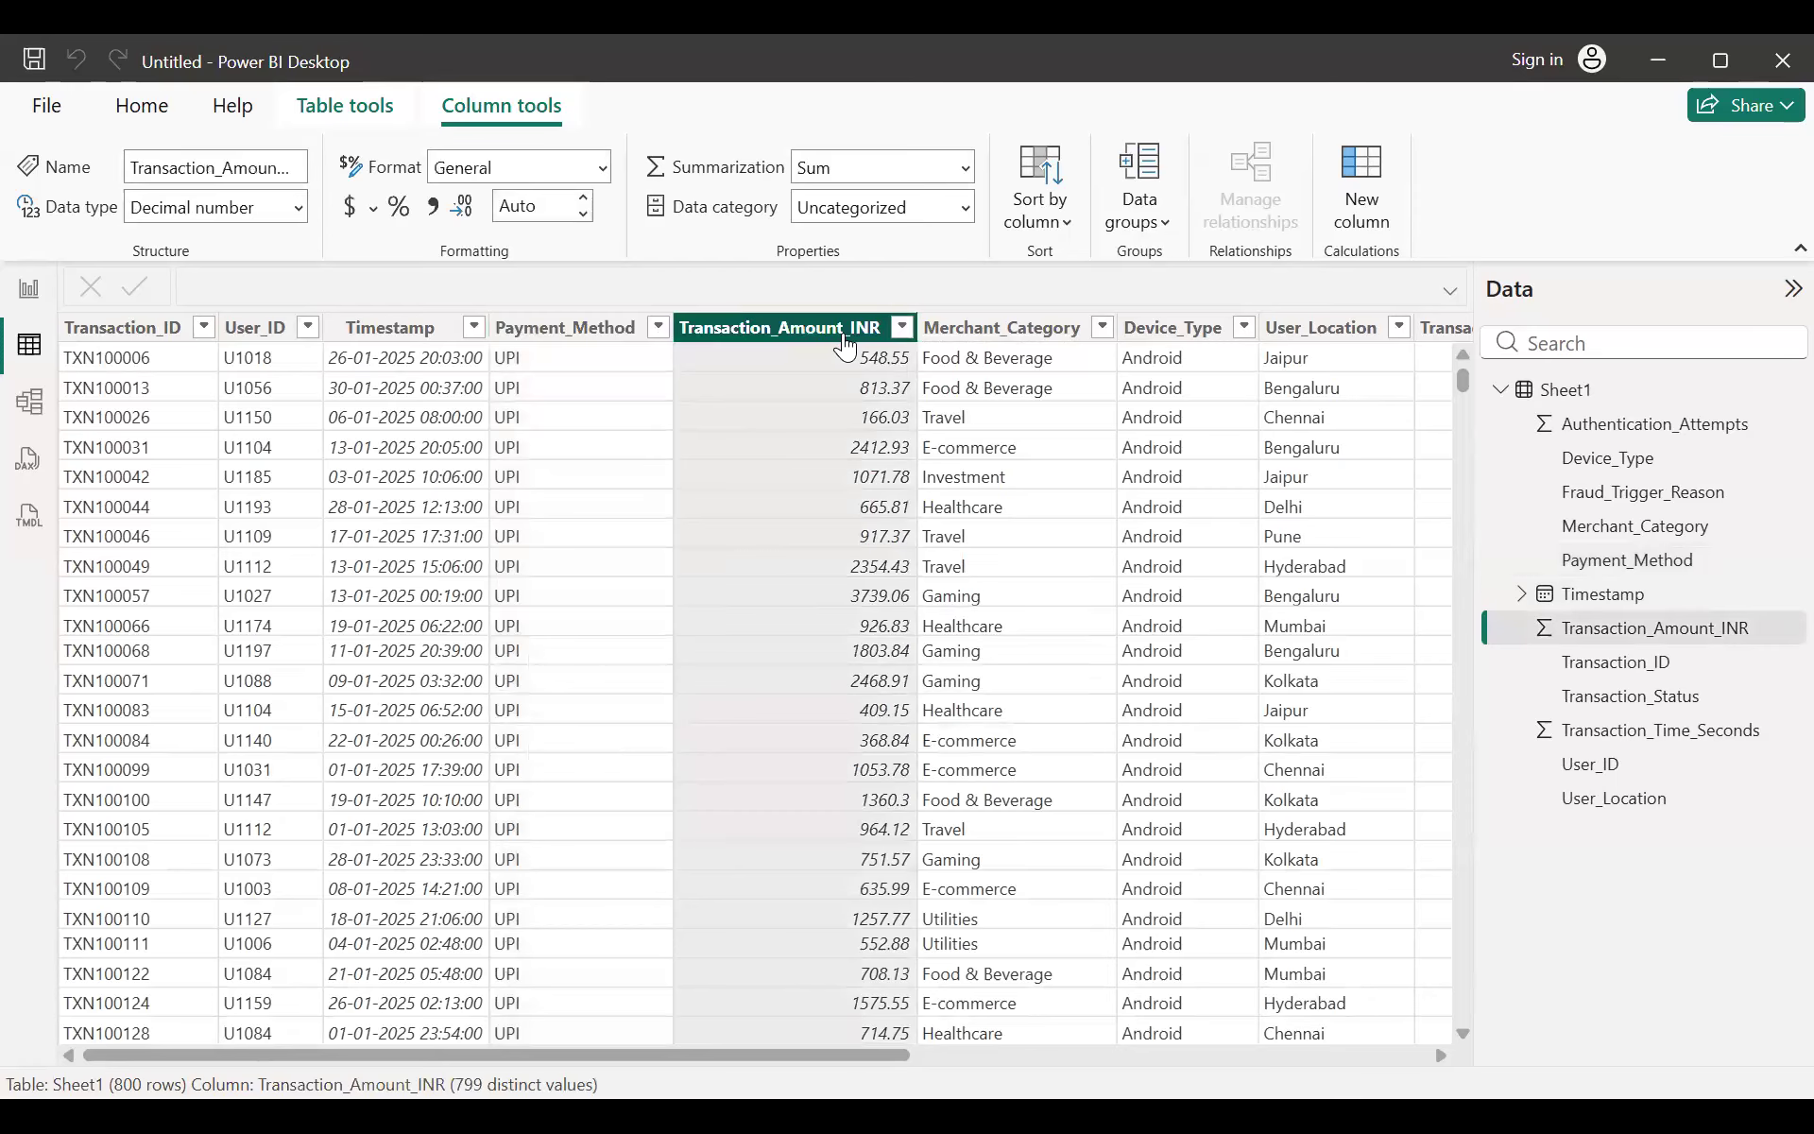
click(981, 333)
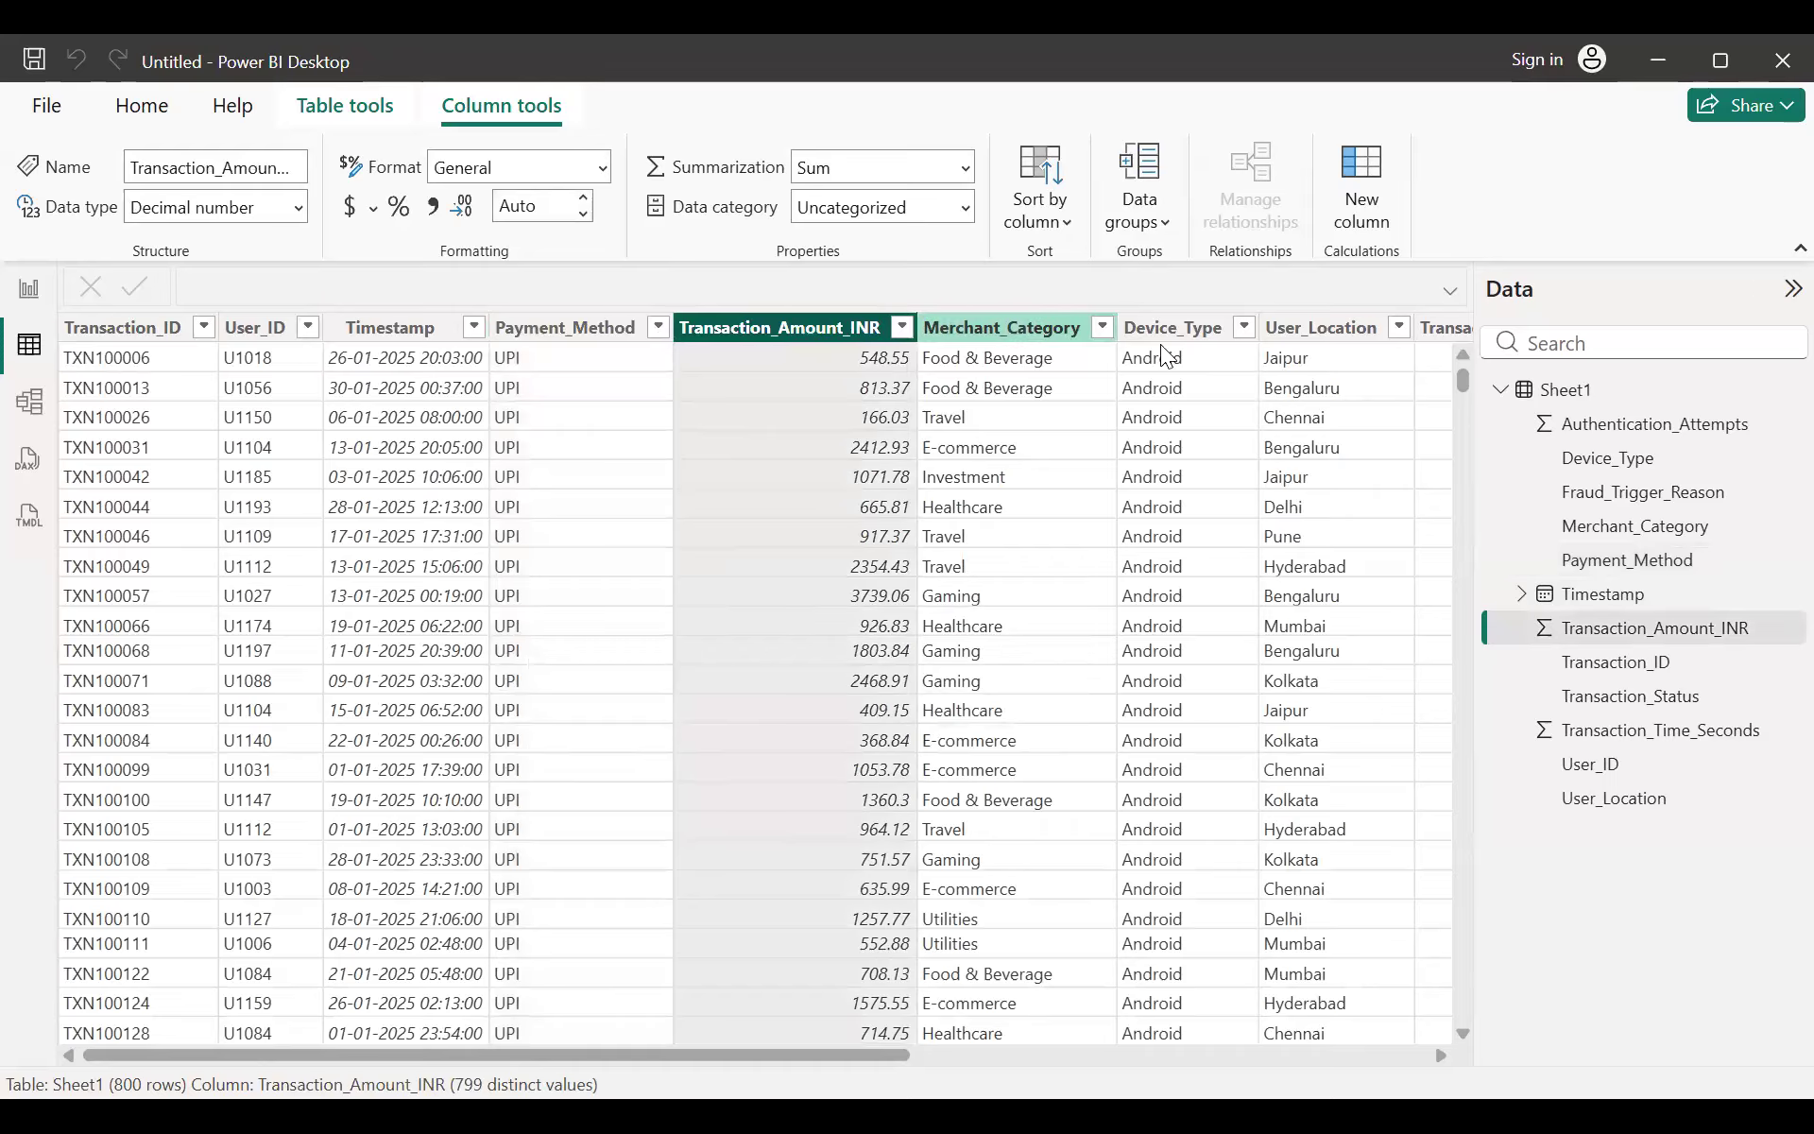
click(1184, 347)
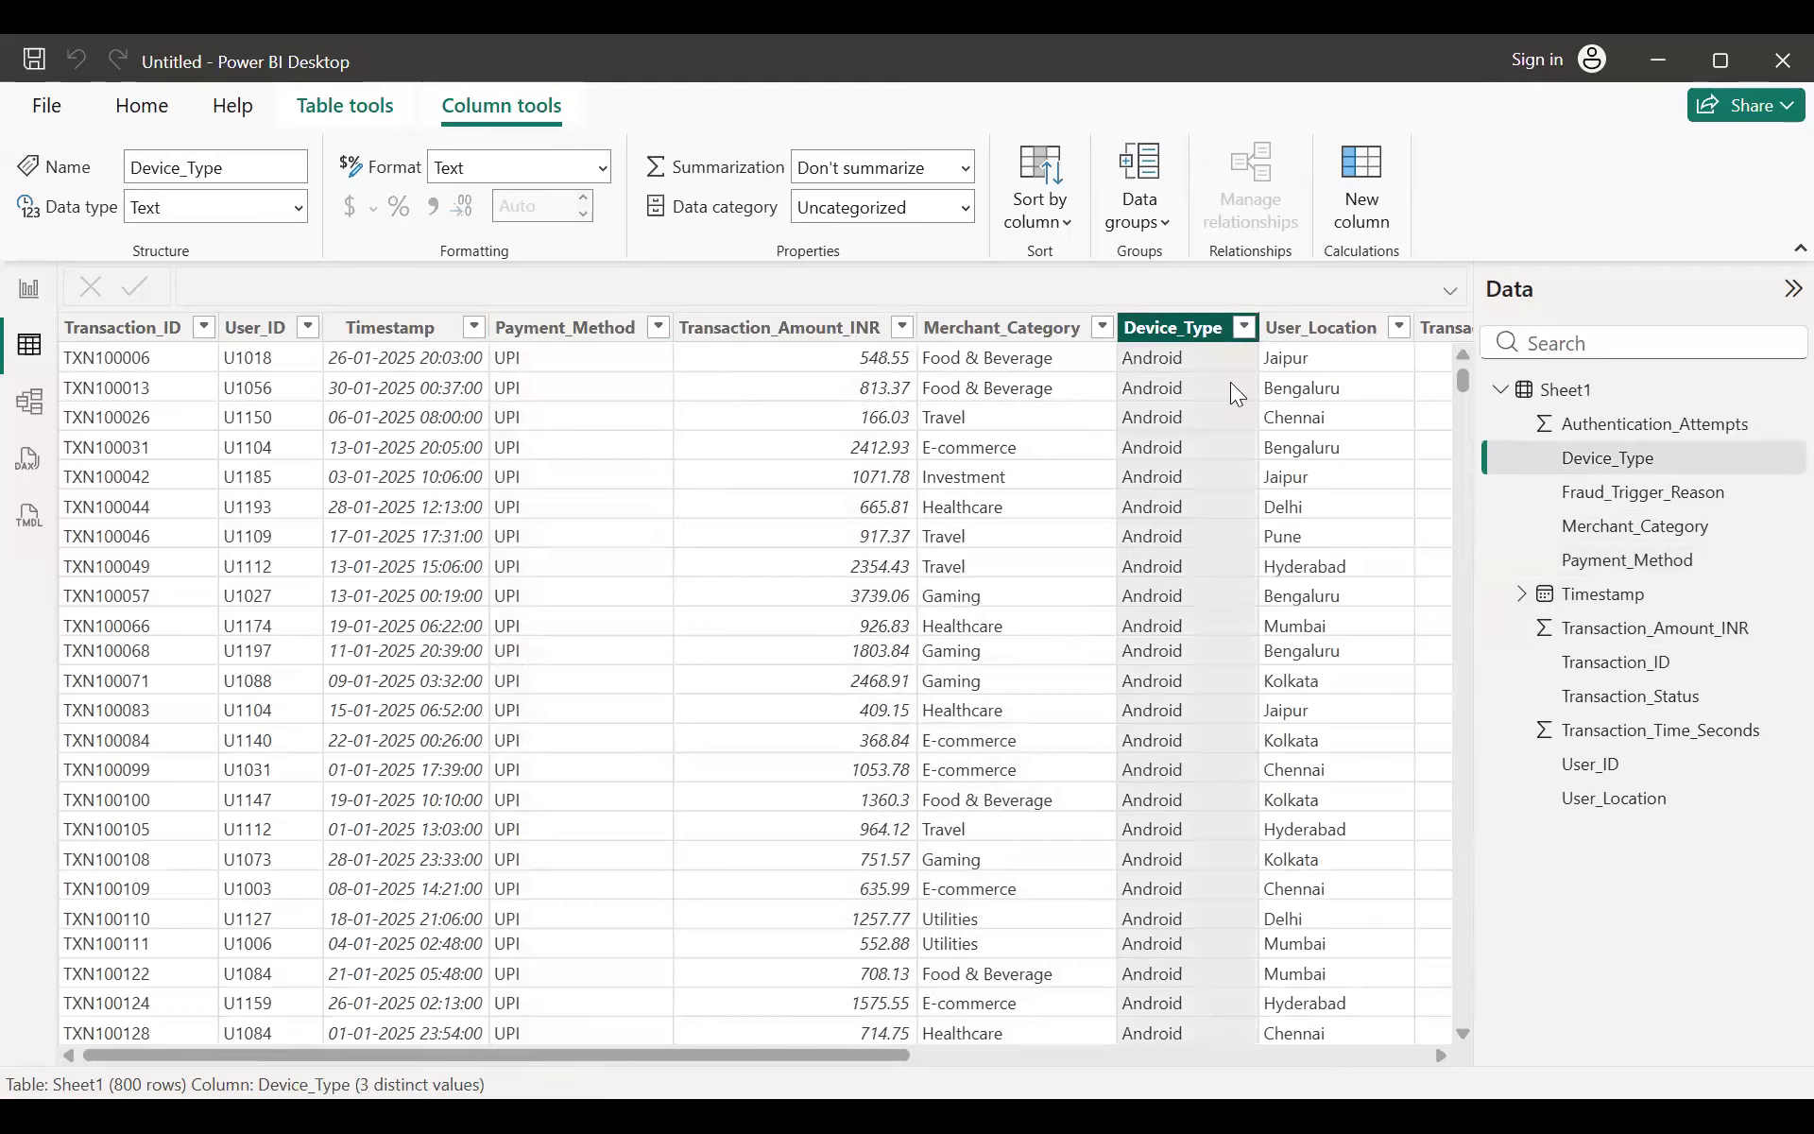
scroll(1126, 347, right, 3)
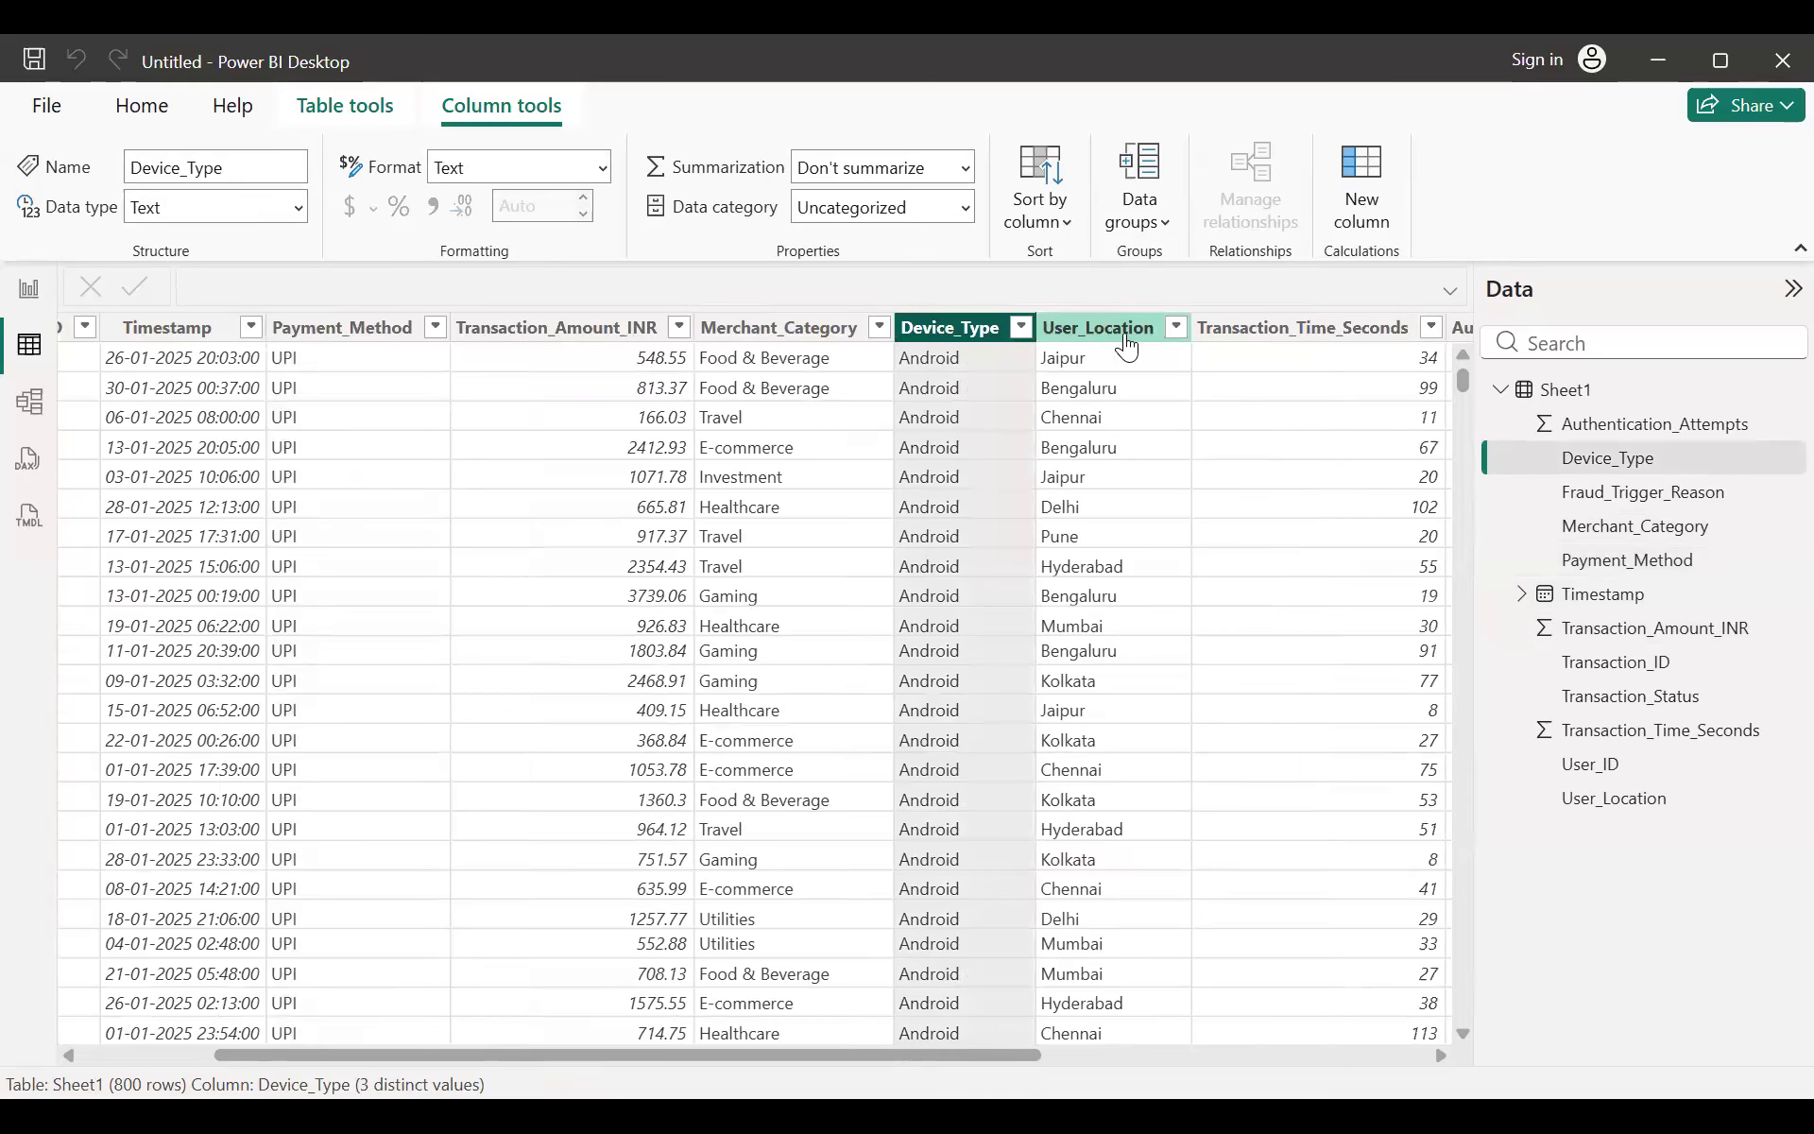
click(1126, 331)
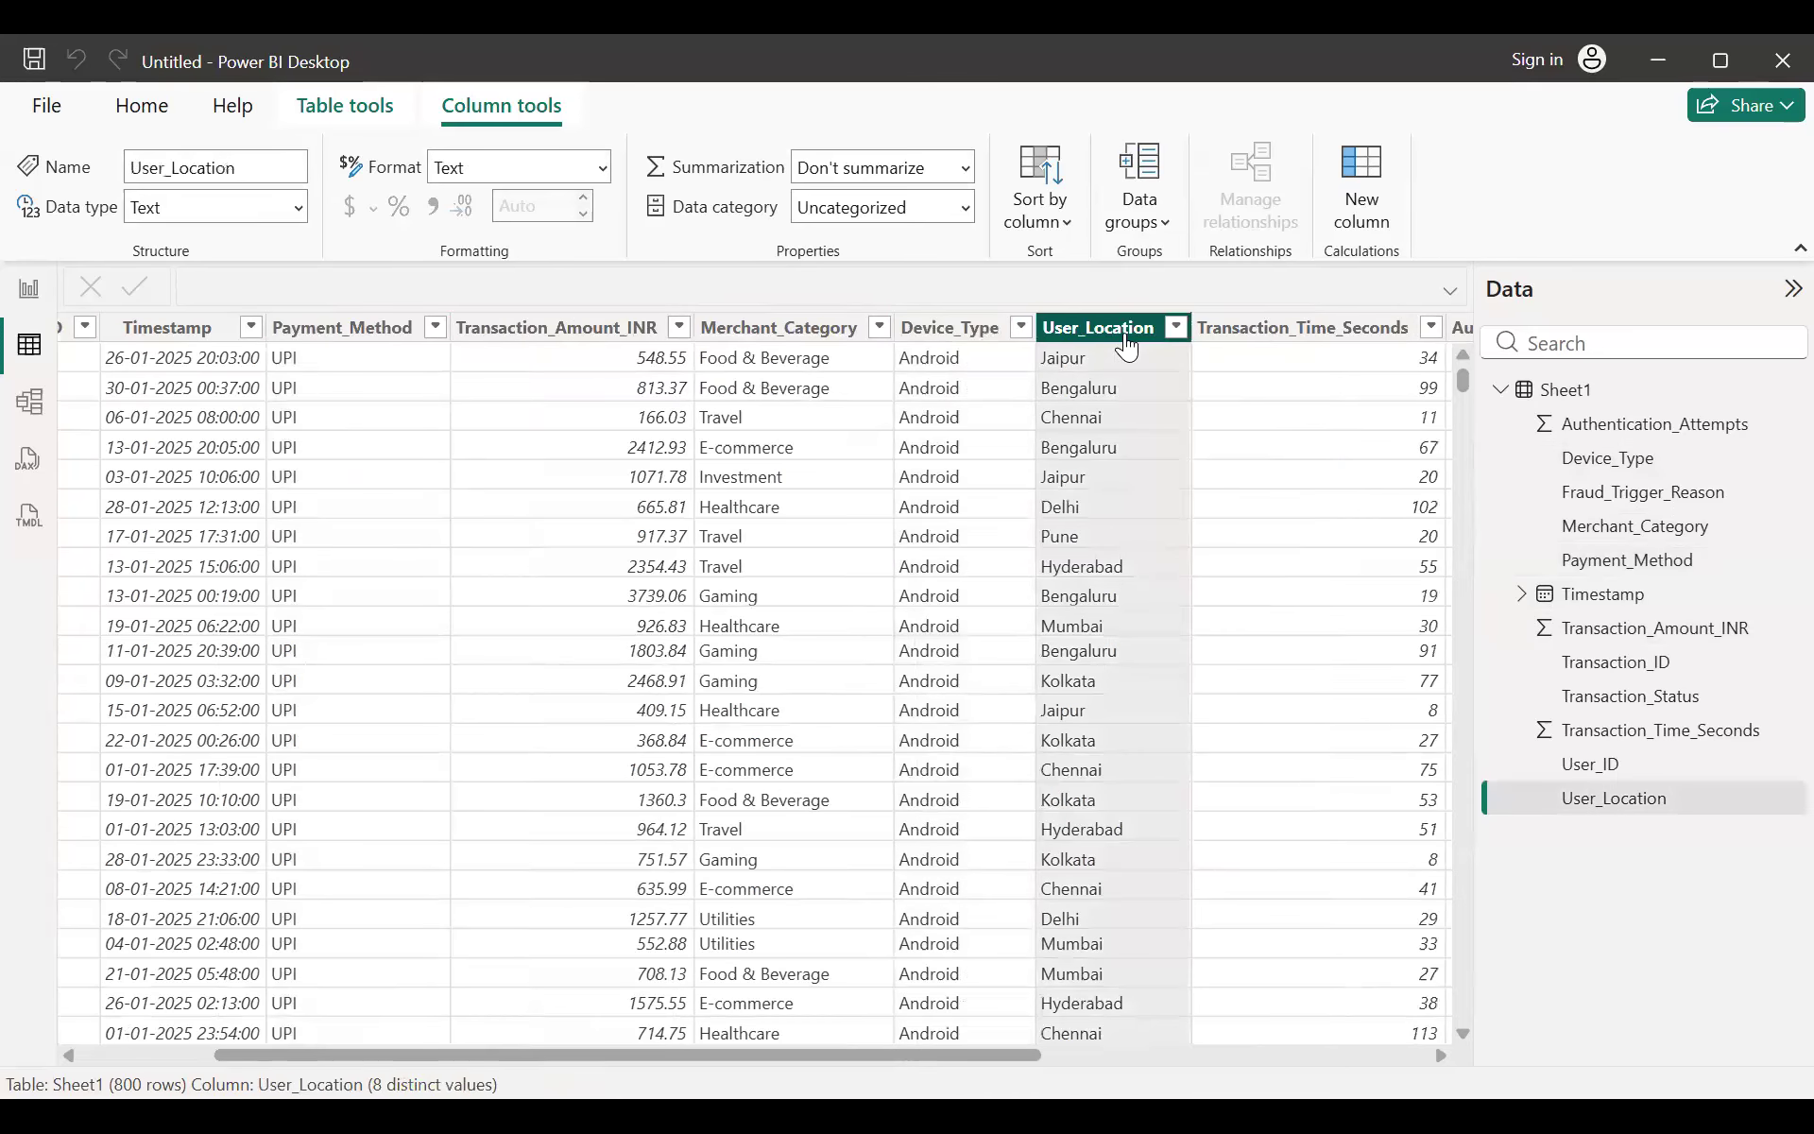
scroll(1078, 467, right, 2)
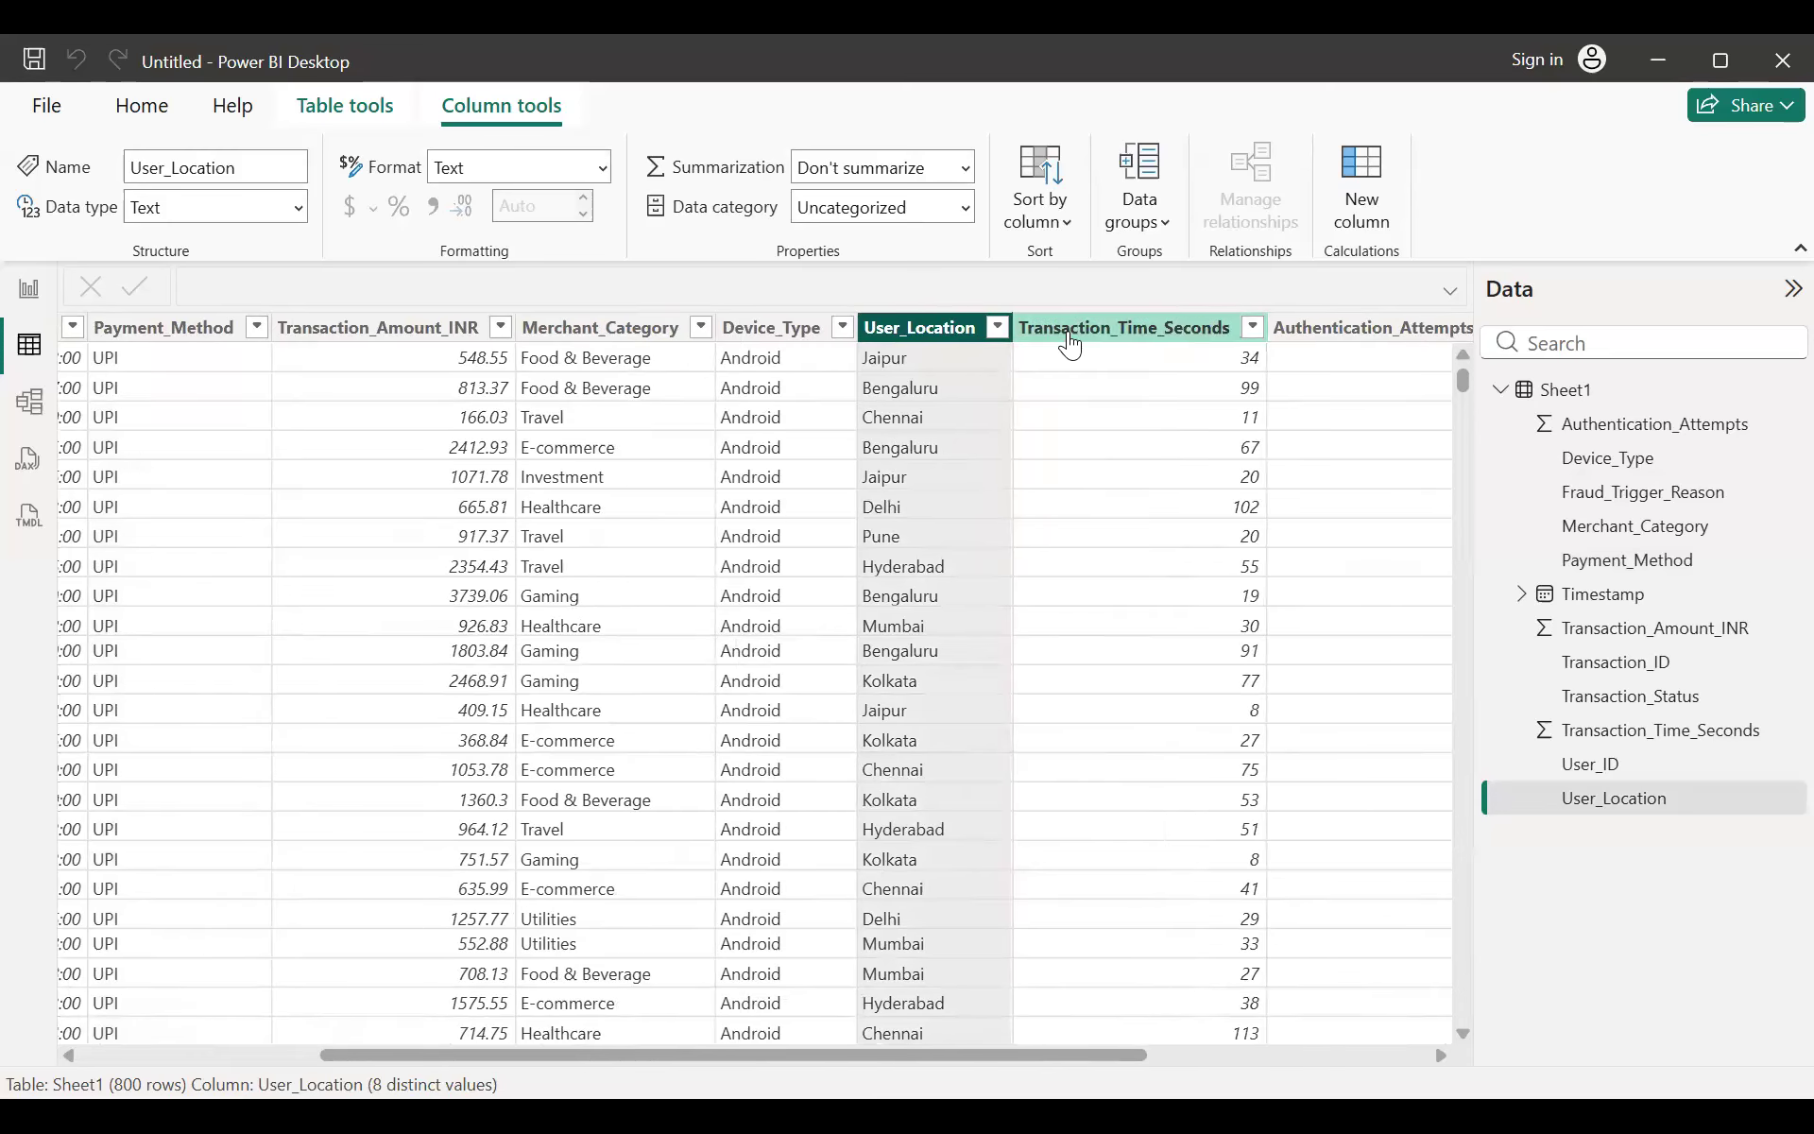
click(1069, 330)
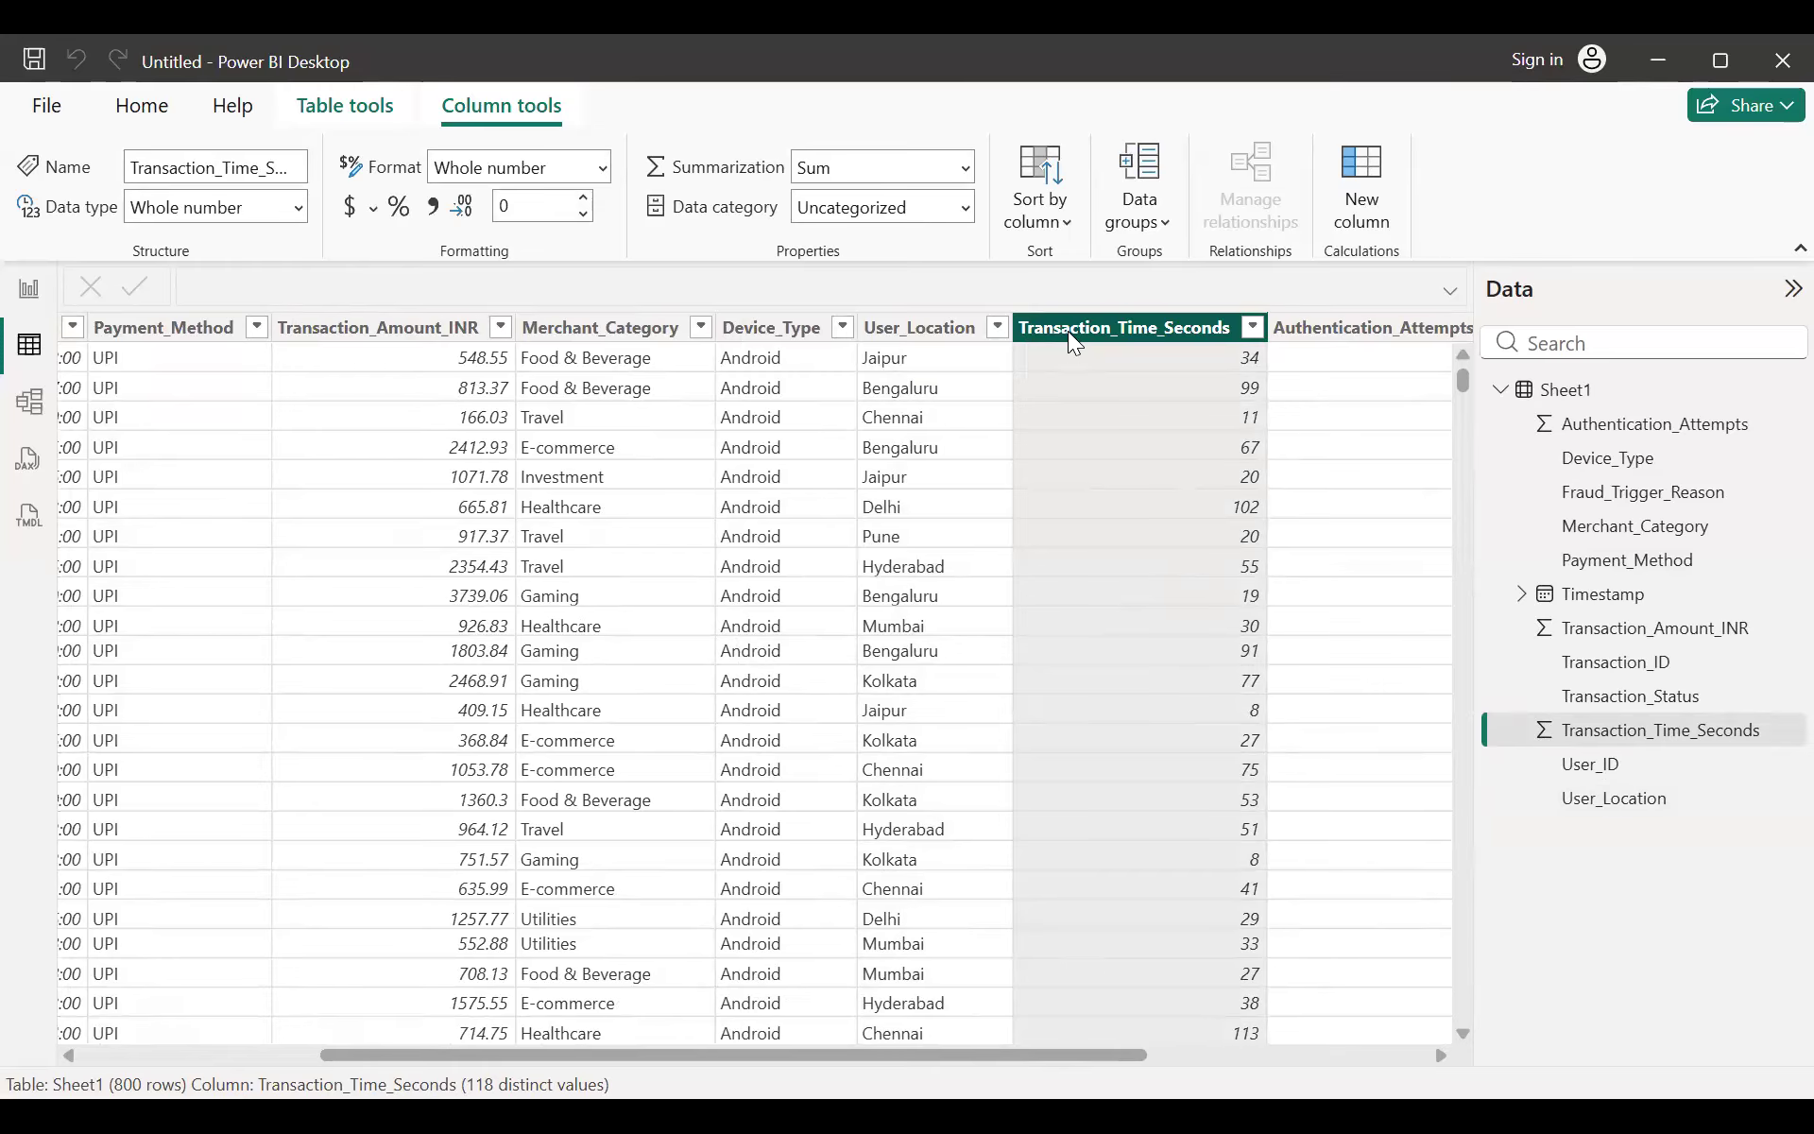
Step: Check the distinct values in the Authentication_Attempts and Fraud_Trigger_Reason columns, keeping all of them selected
scroll(1138, 684, right, 5)
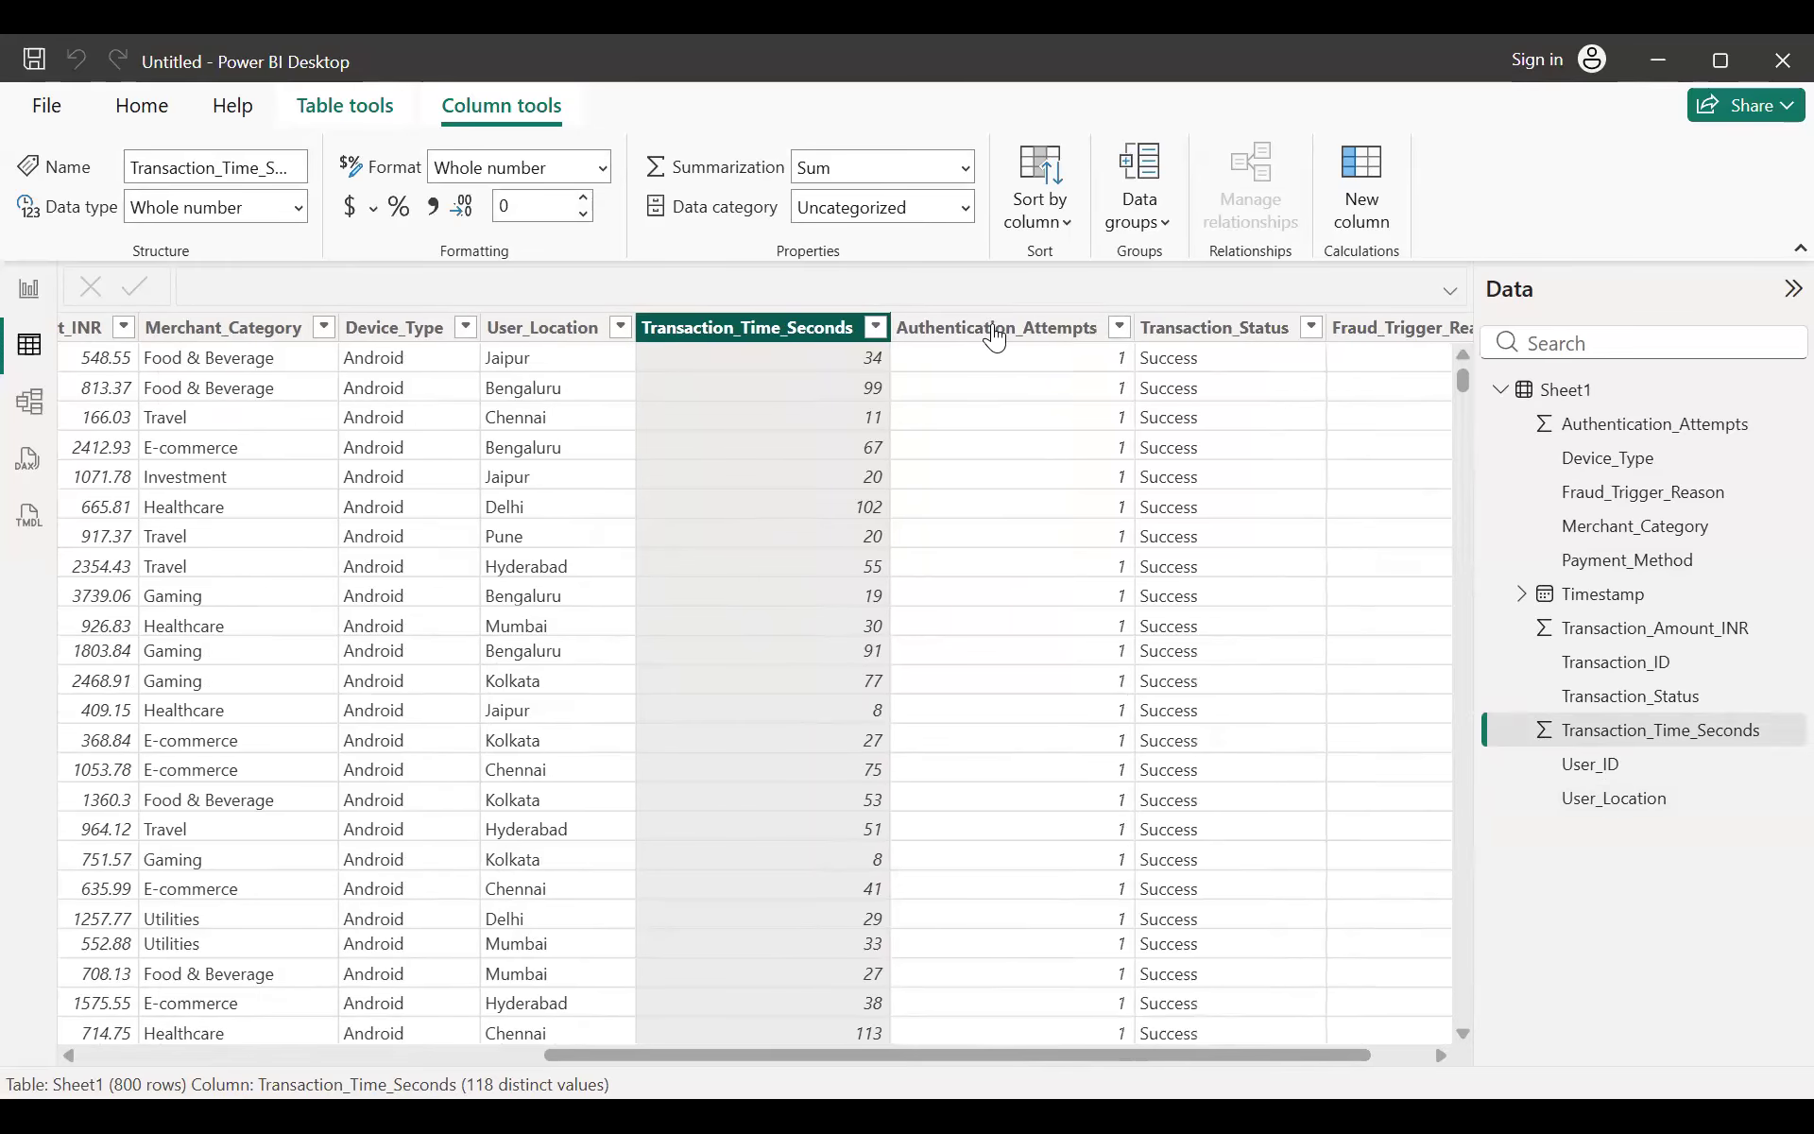
click(1121, 337)
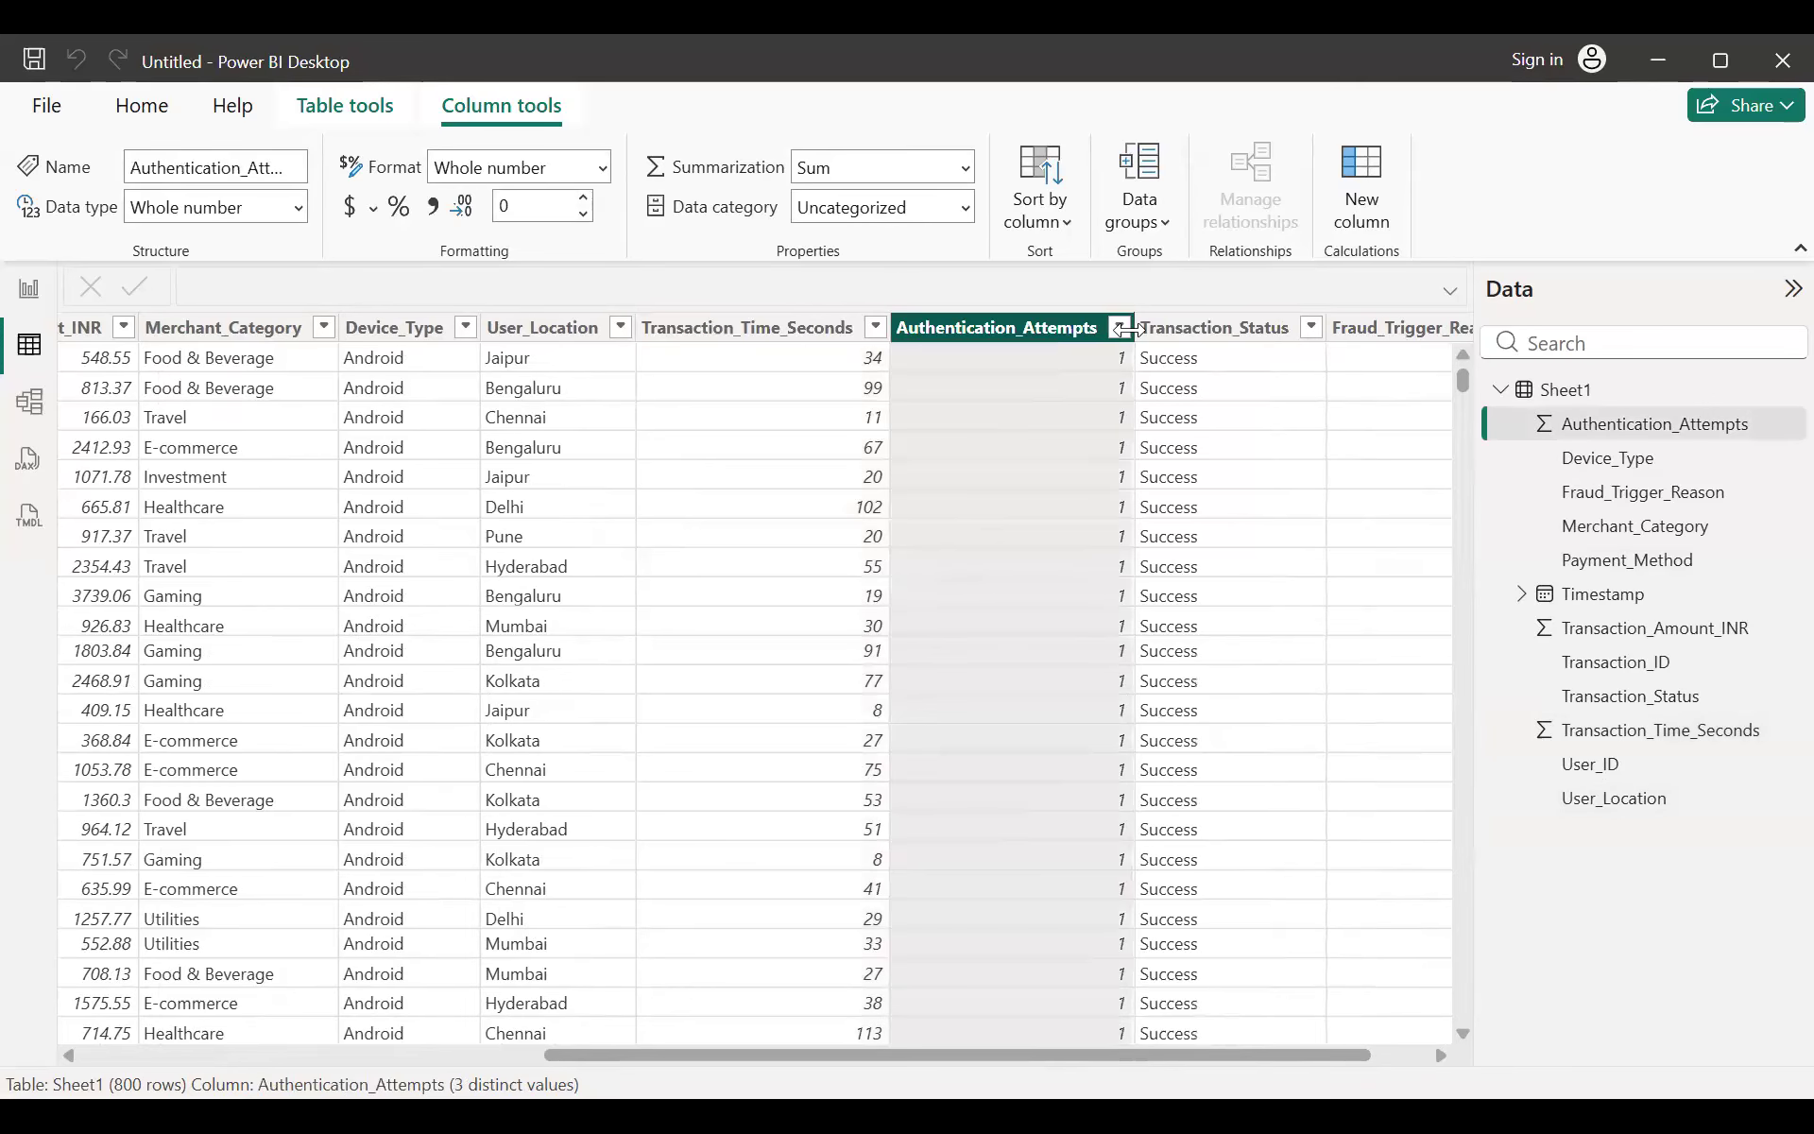
click(1120, 330)
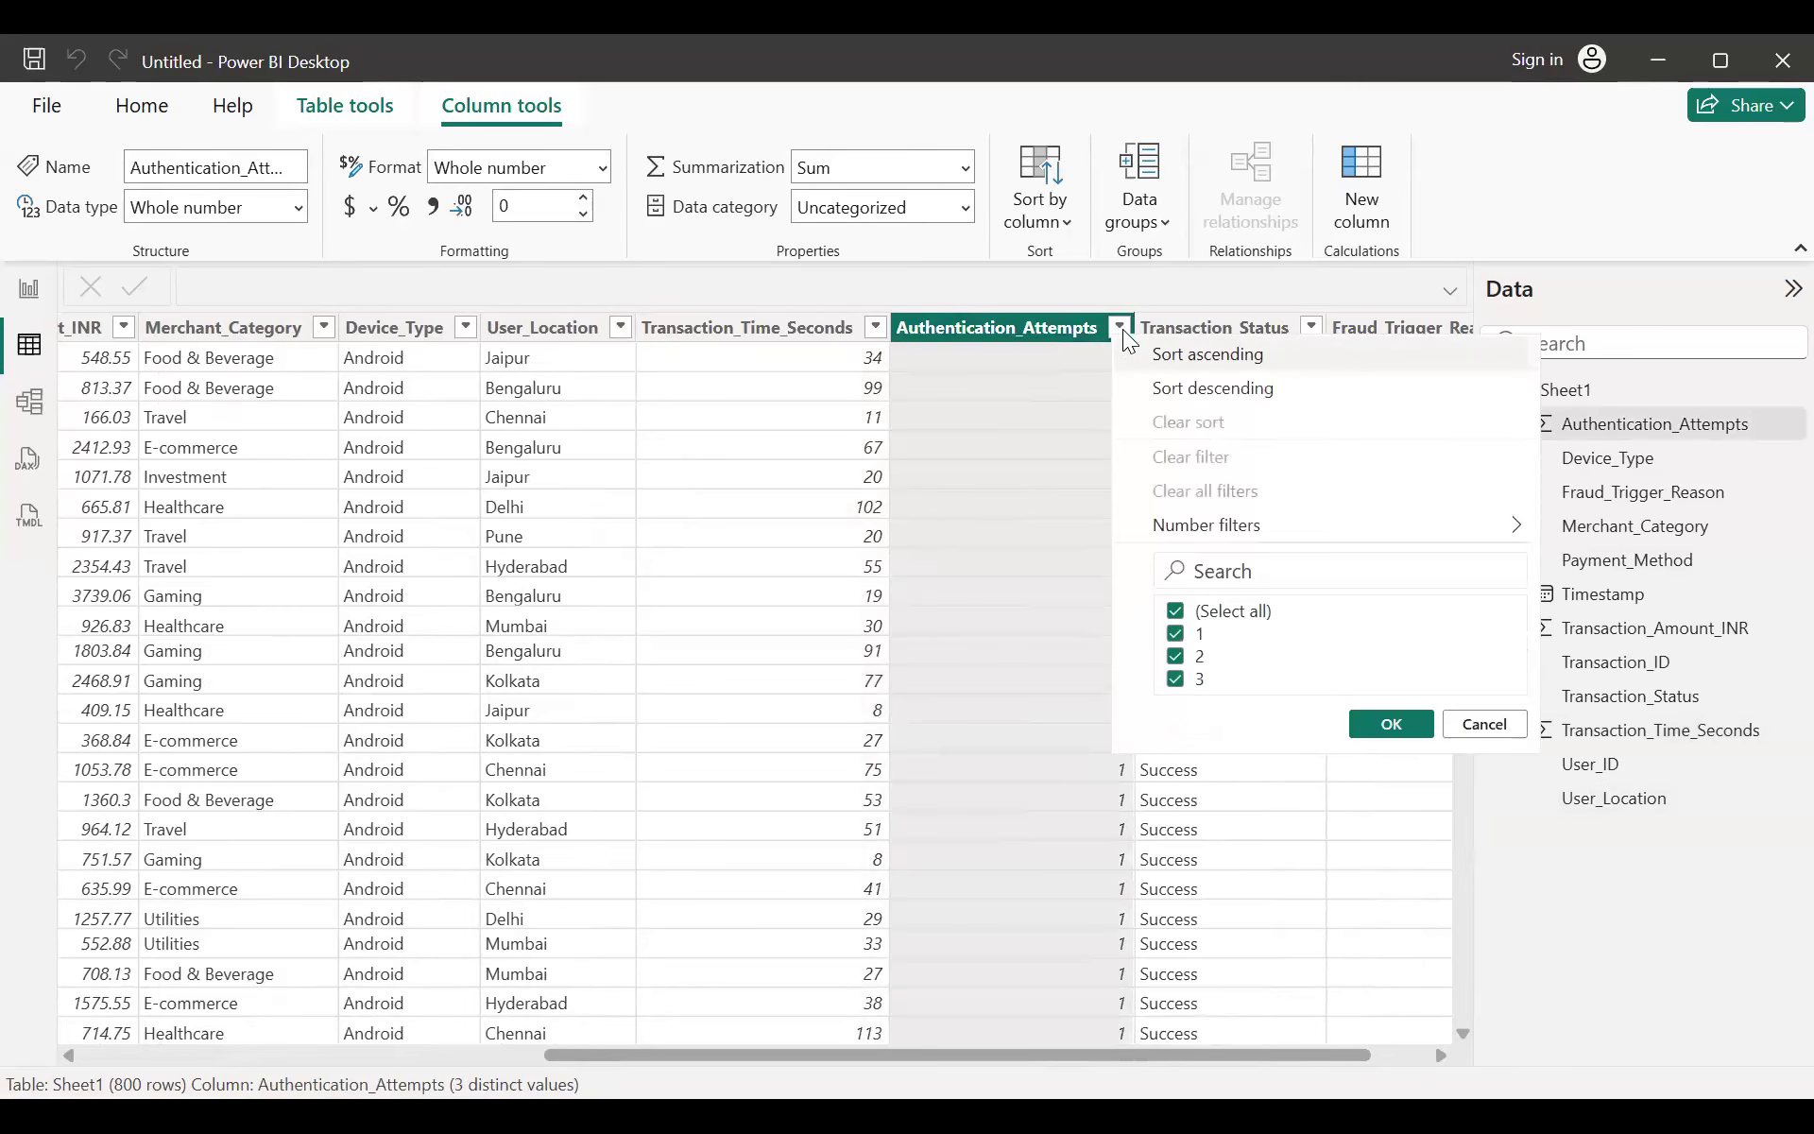
click(1385, 724)
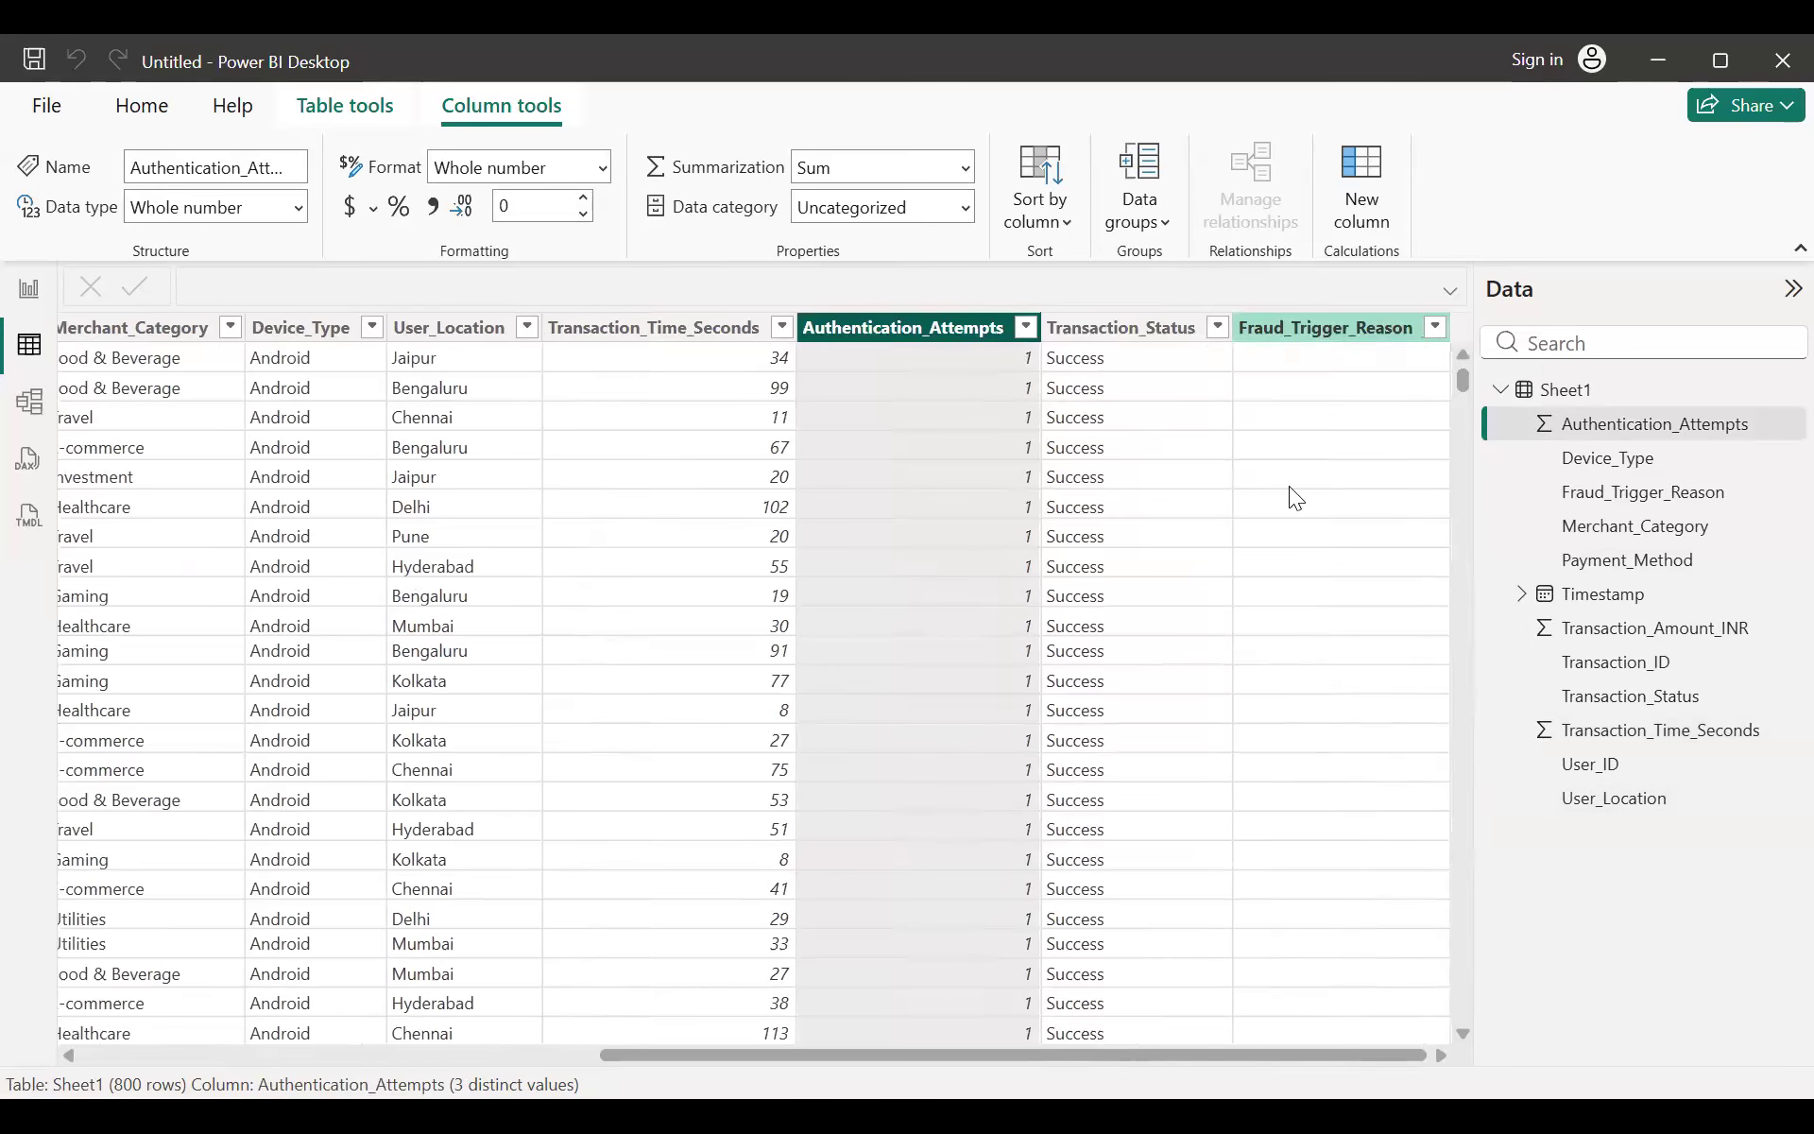
click(1433, 333)
click(1433, 329)
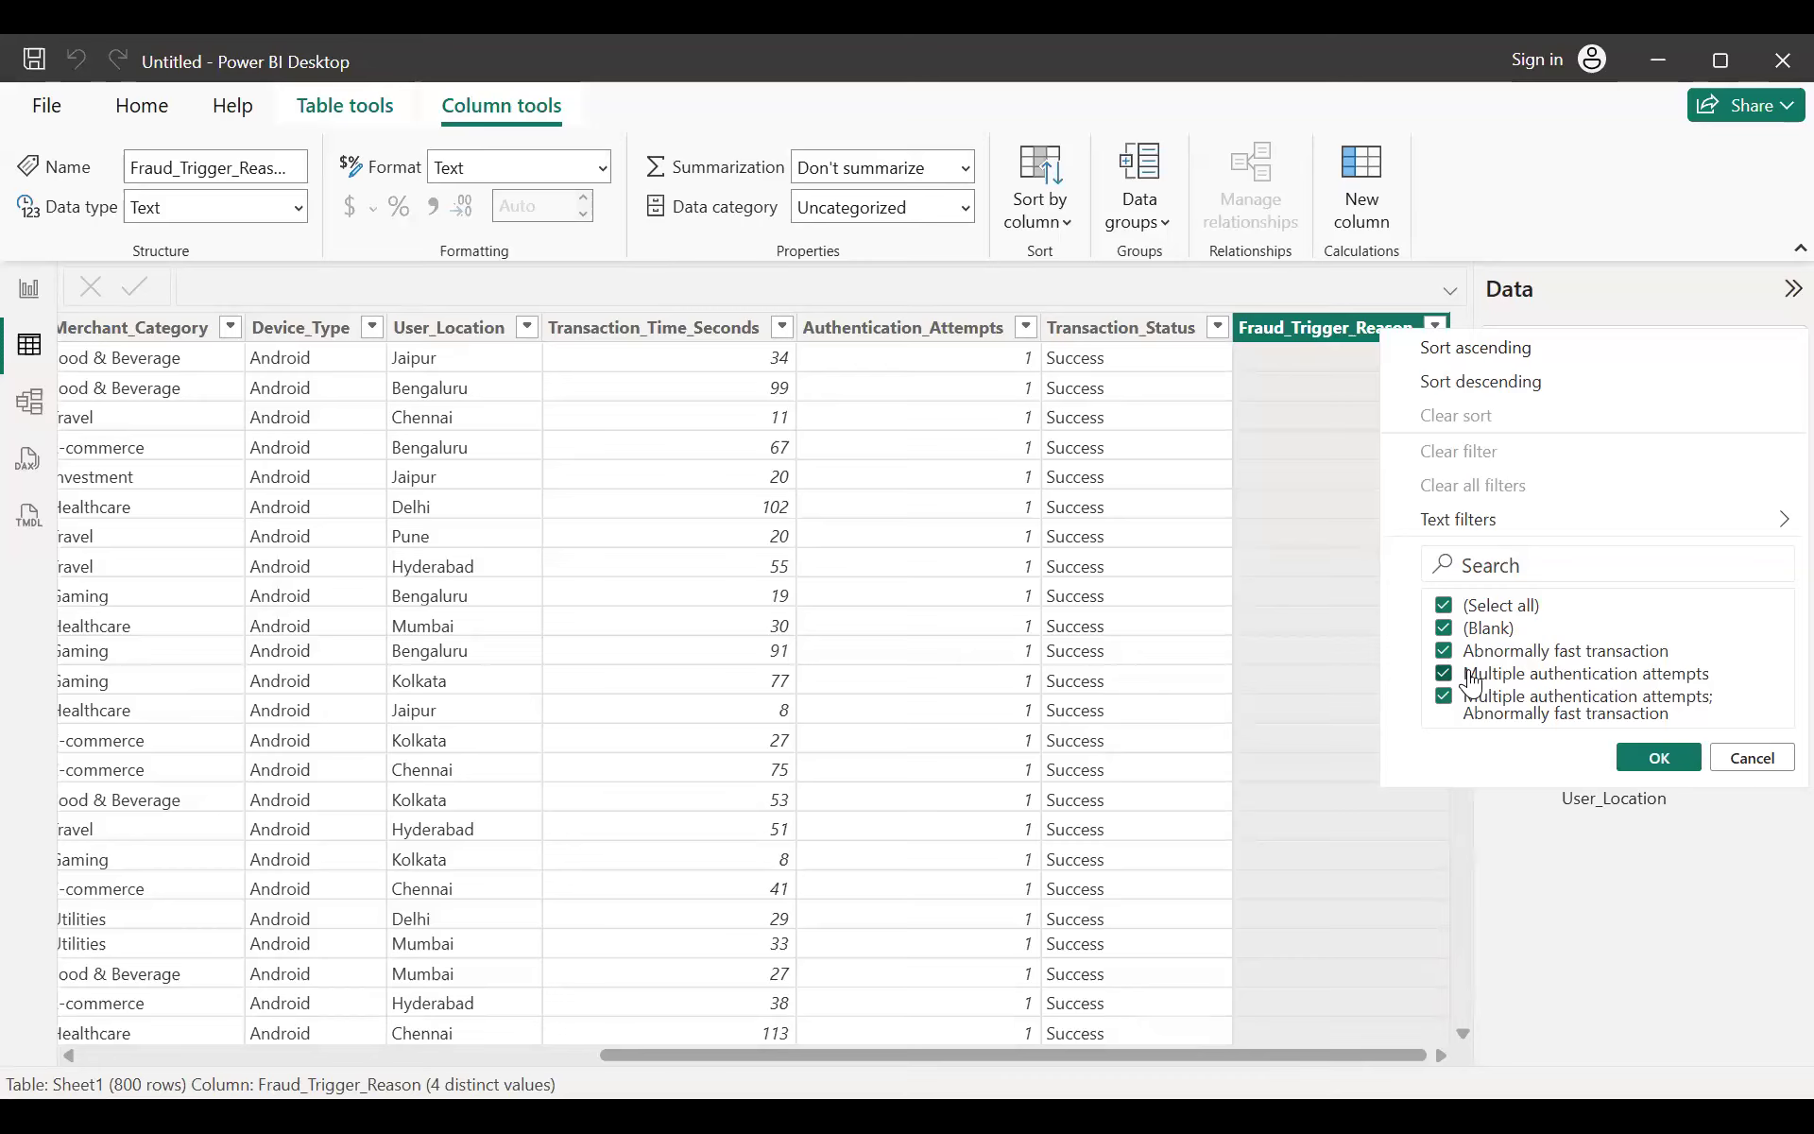
click(1655, 758)
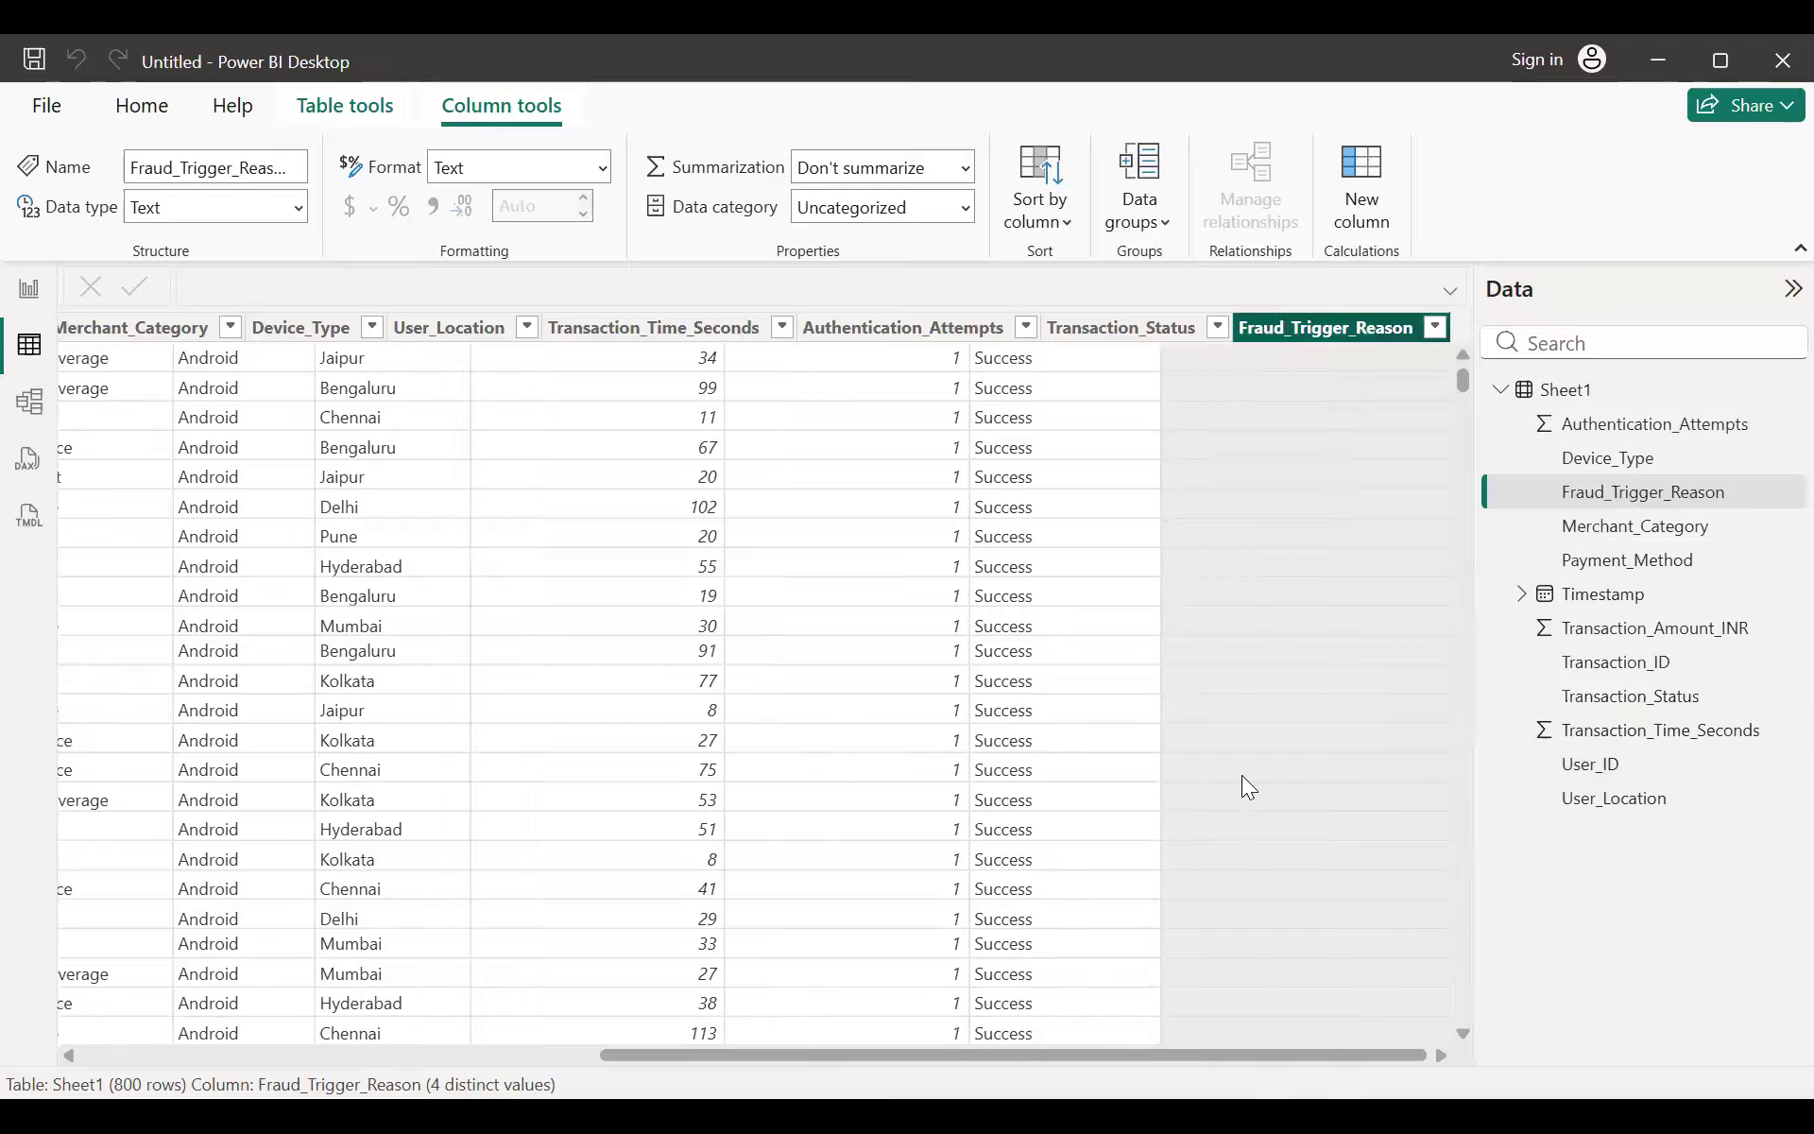
Step: Look through the Sheet1 rows for filled Fraud_Trigger_Reason entries, and return to the first rows and columns
scroll(1241, 775, down, 20)
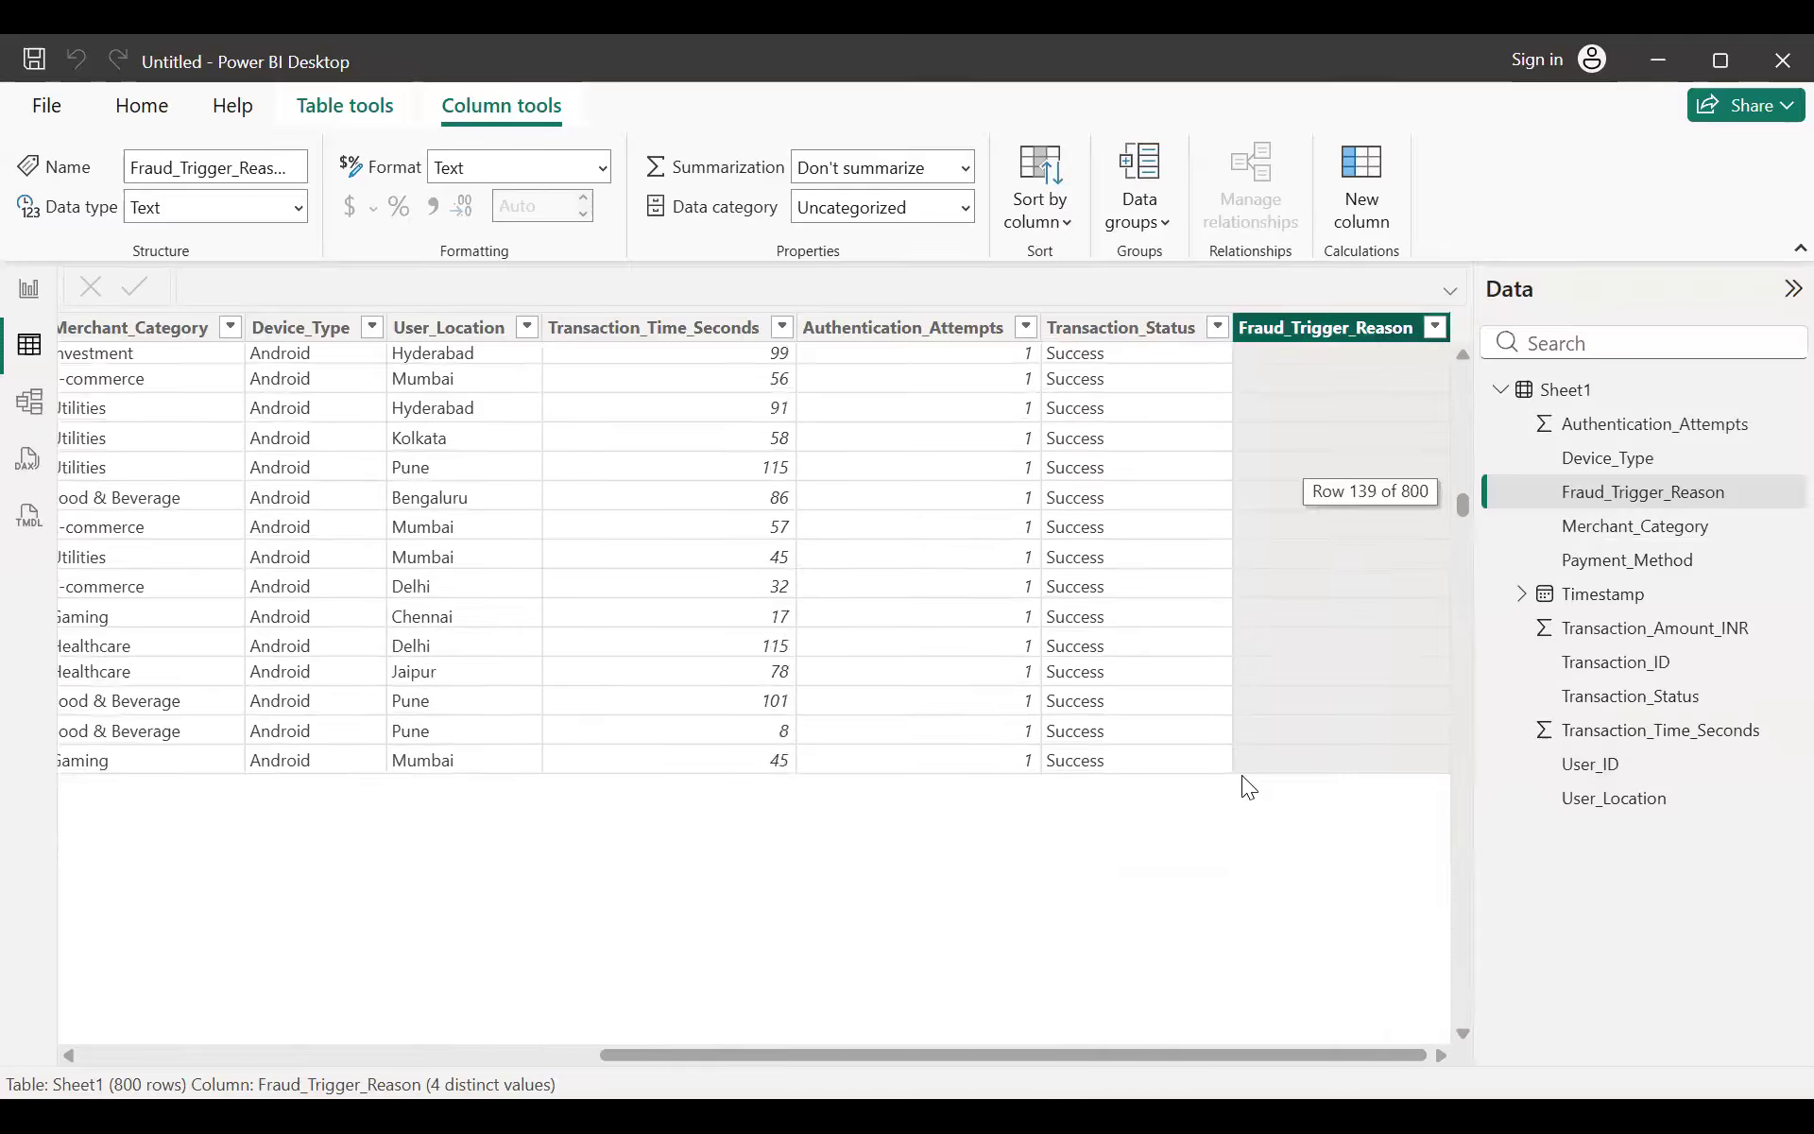
scroll(1242, 776, down, 20)
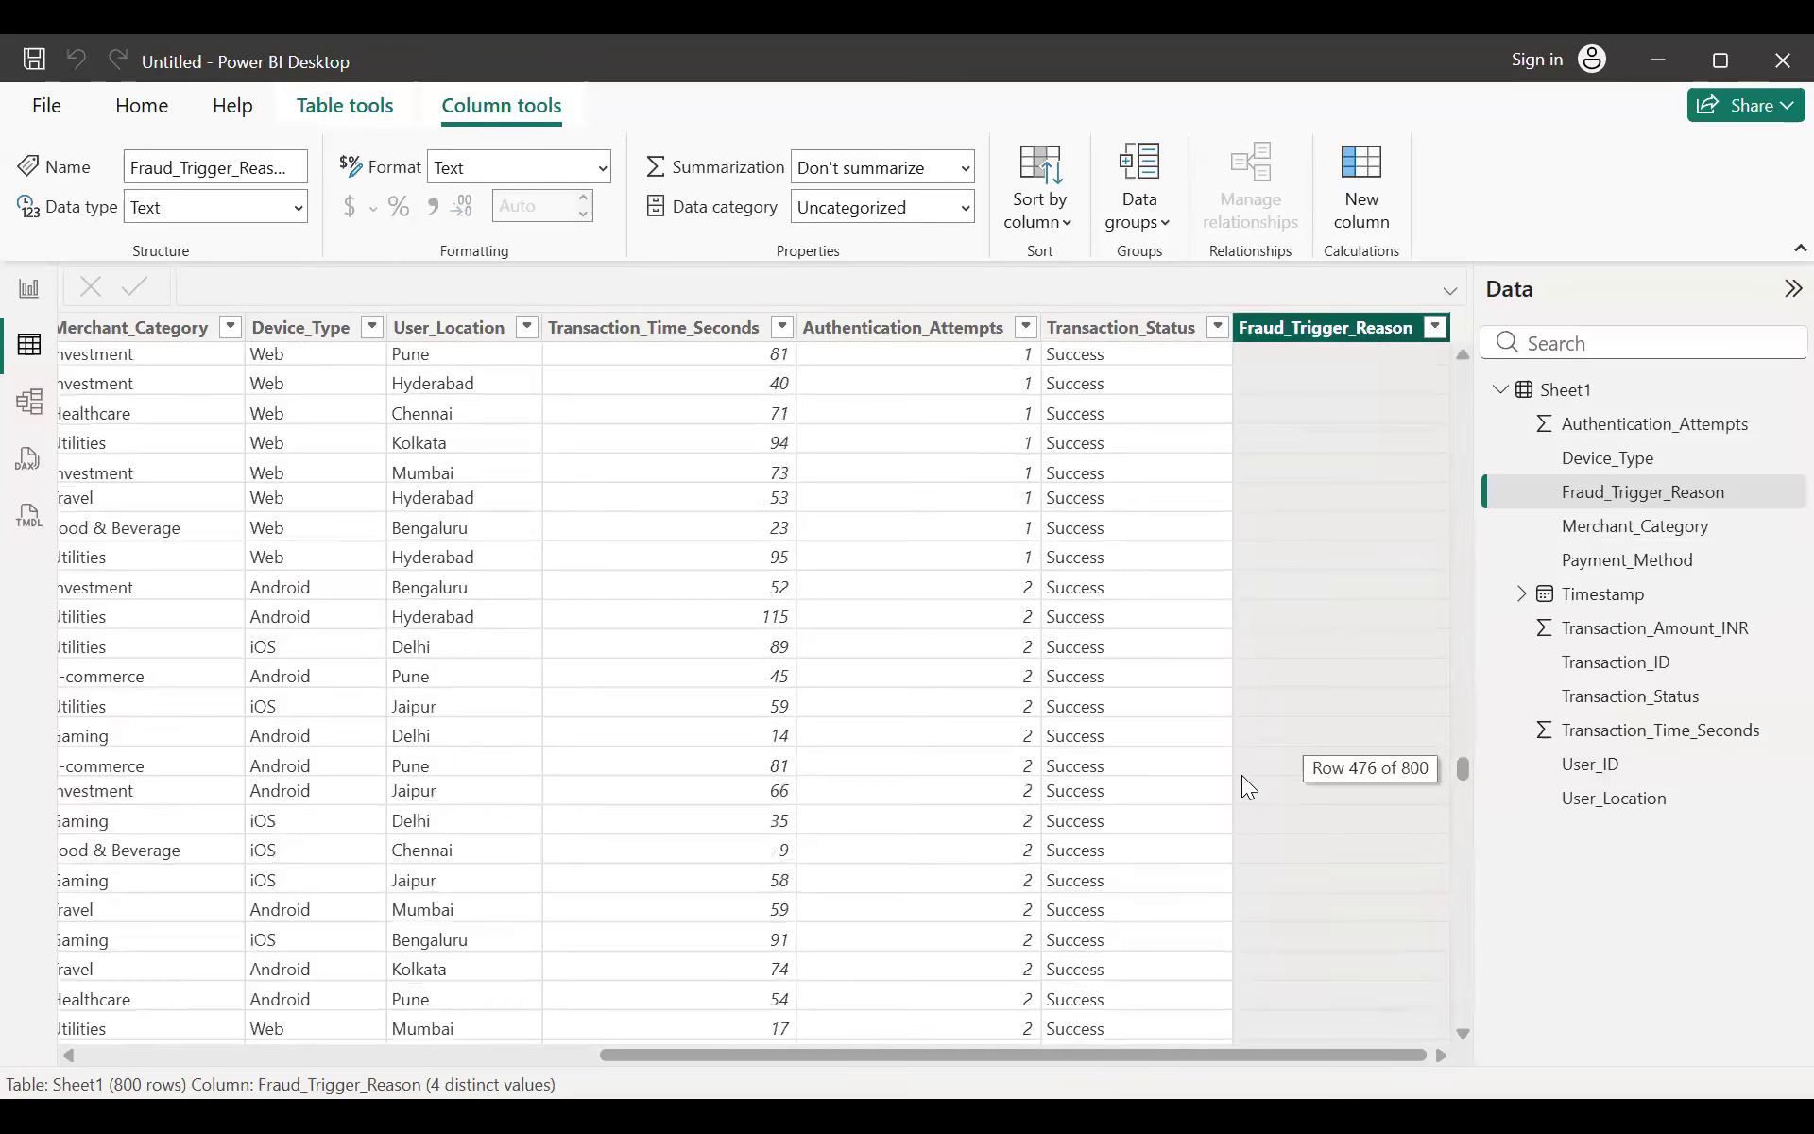
scroll(1242, 774, down, 20)
scroll(1241, 774, up, 10)
scroll(1241, 775, up, 8)
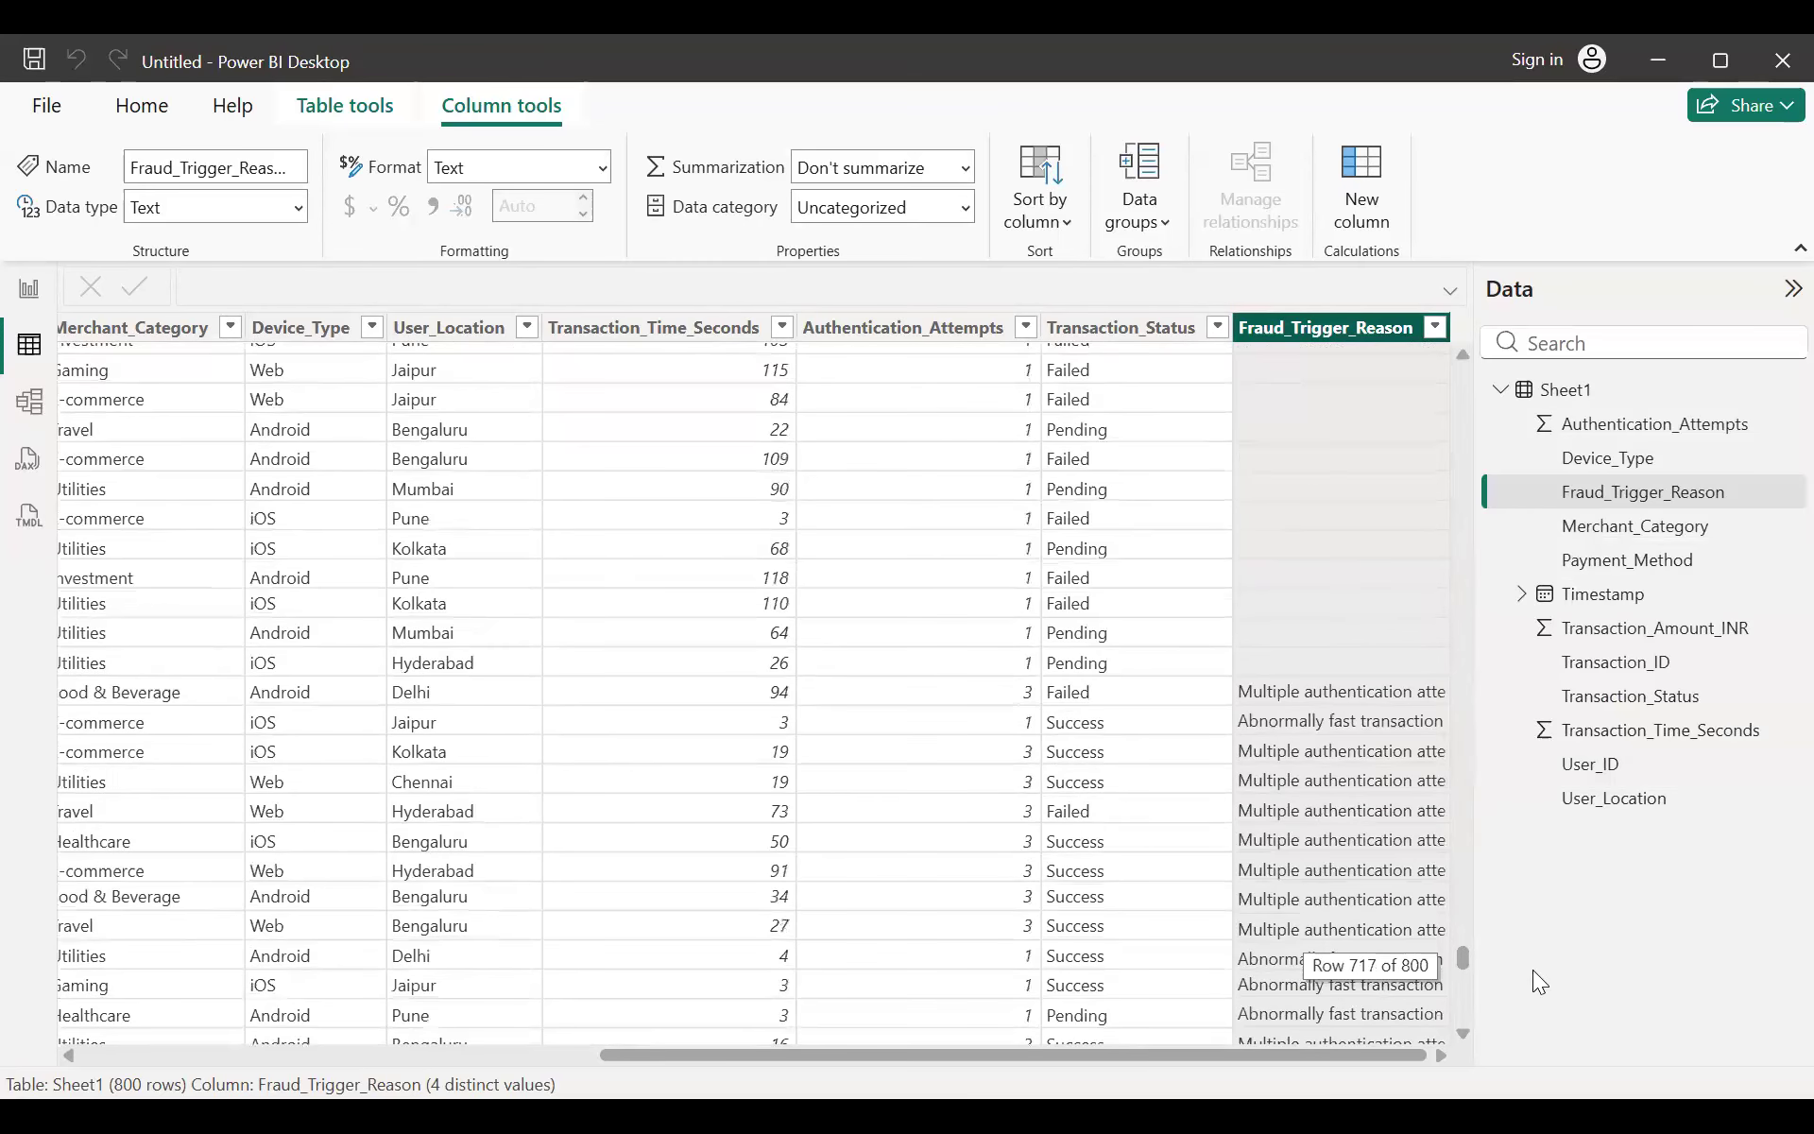
drag(1466, 965, 1459, 343)
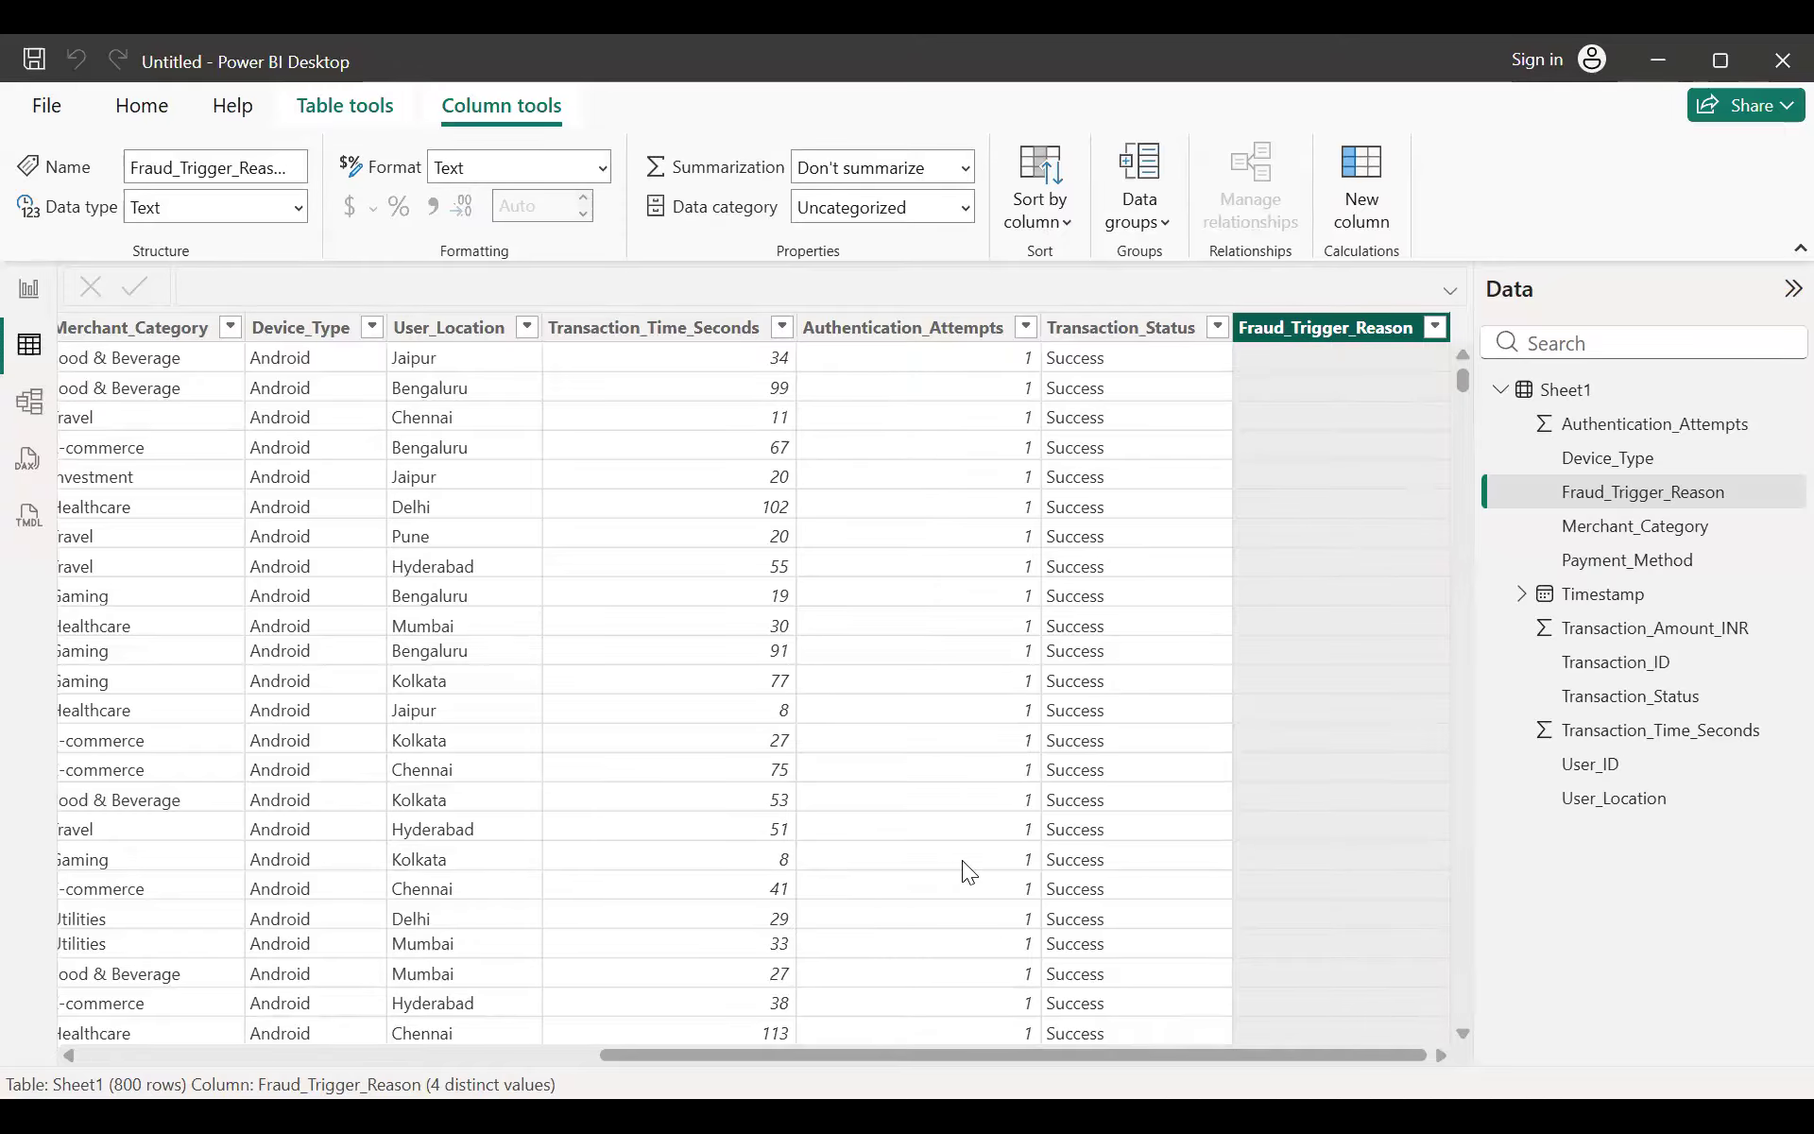
scroll(962, 861, left, 10)
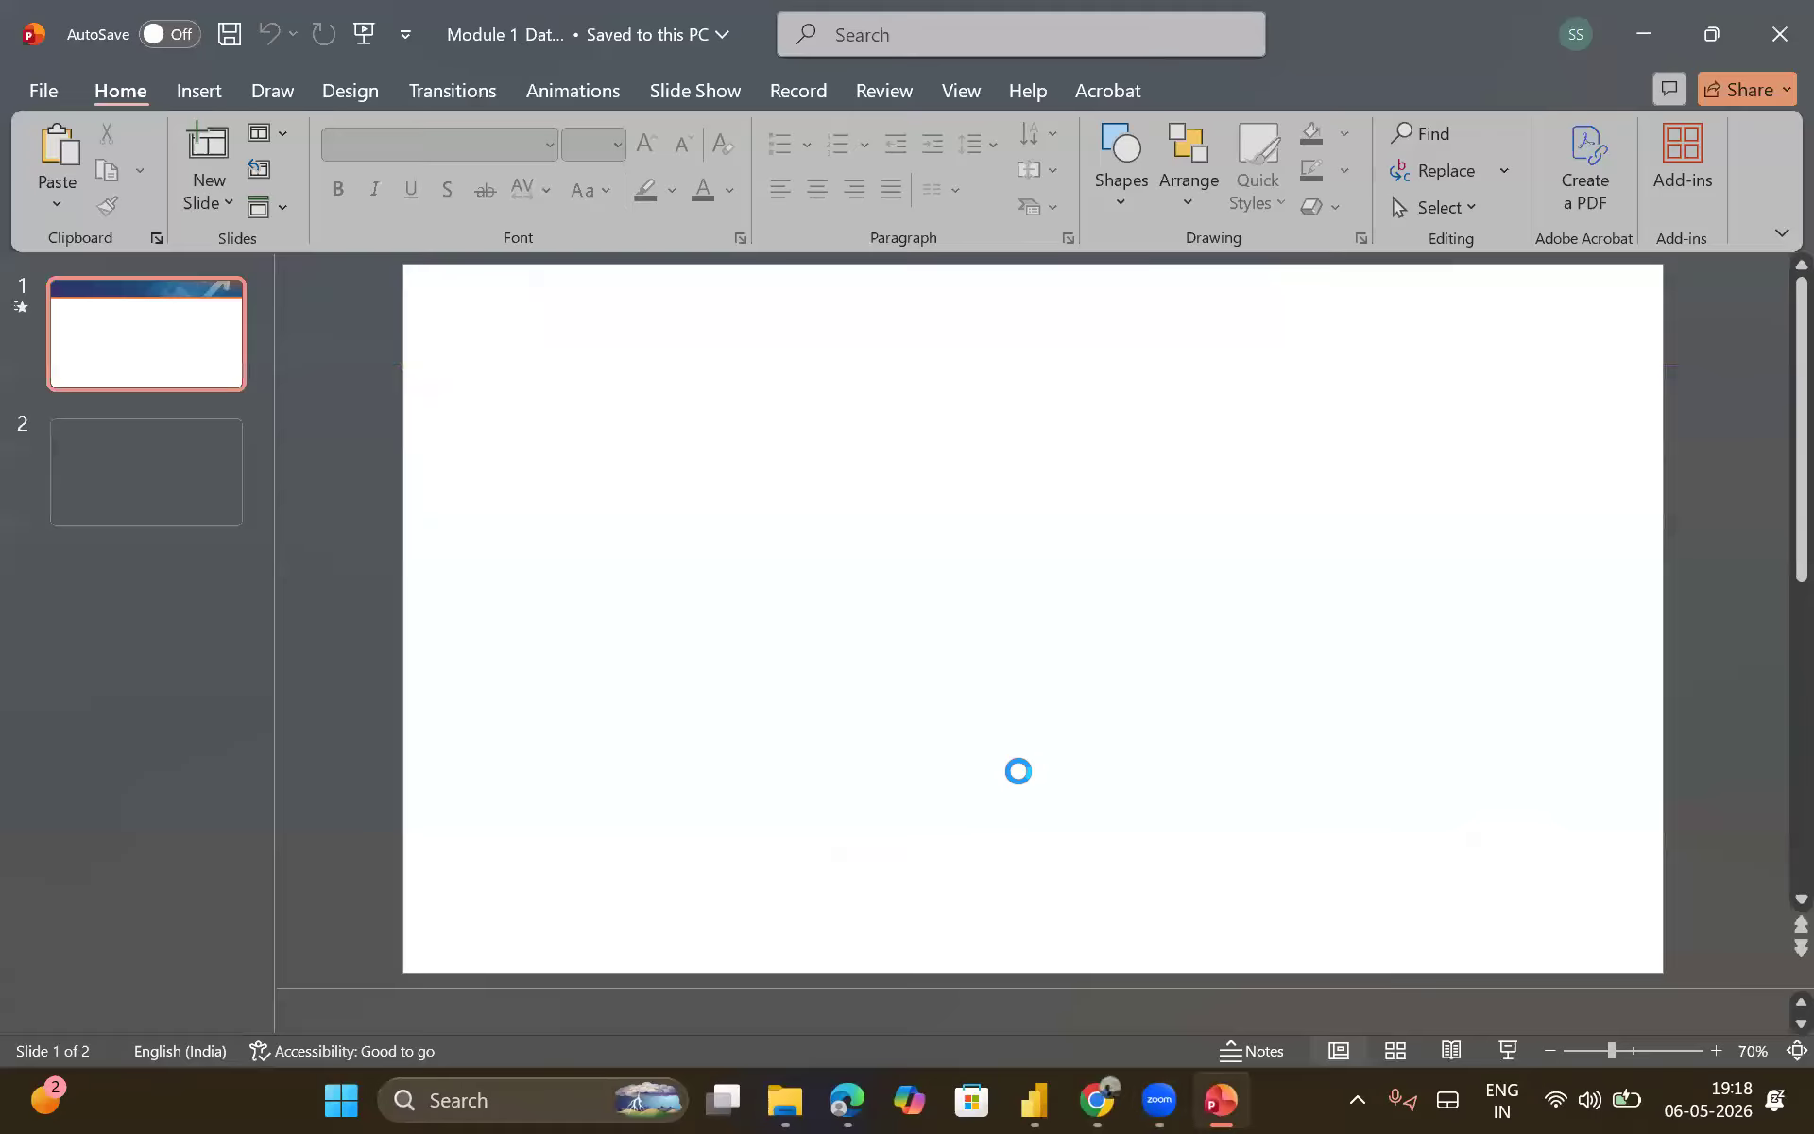
Step: Read the Boundary Conditions slide in the PowerPoint presentation, and return to the blank report page in Power BI Desktop
click(121, 482)
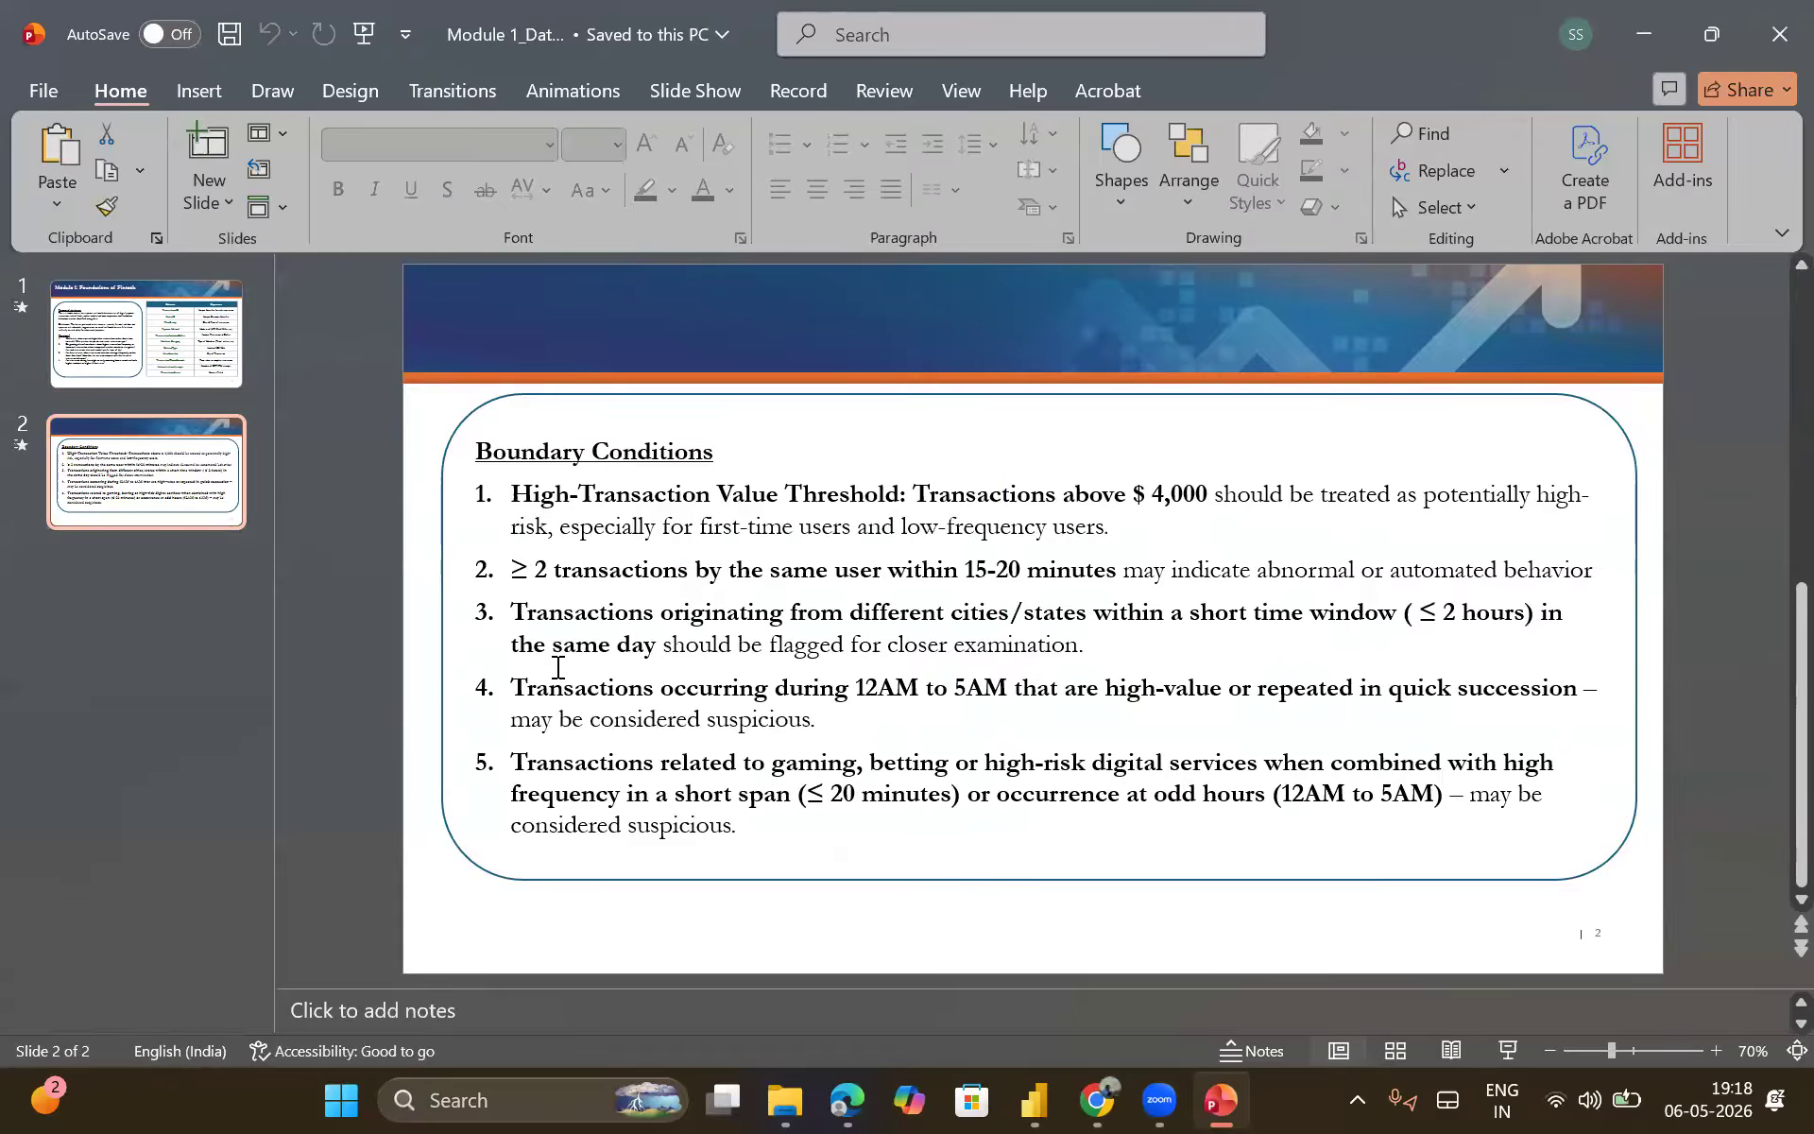
click(1032, 1099)
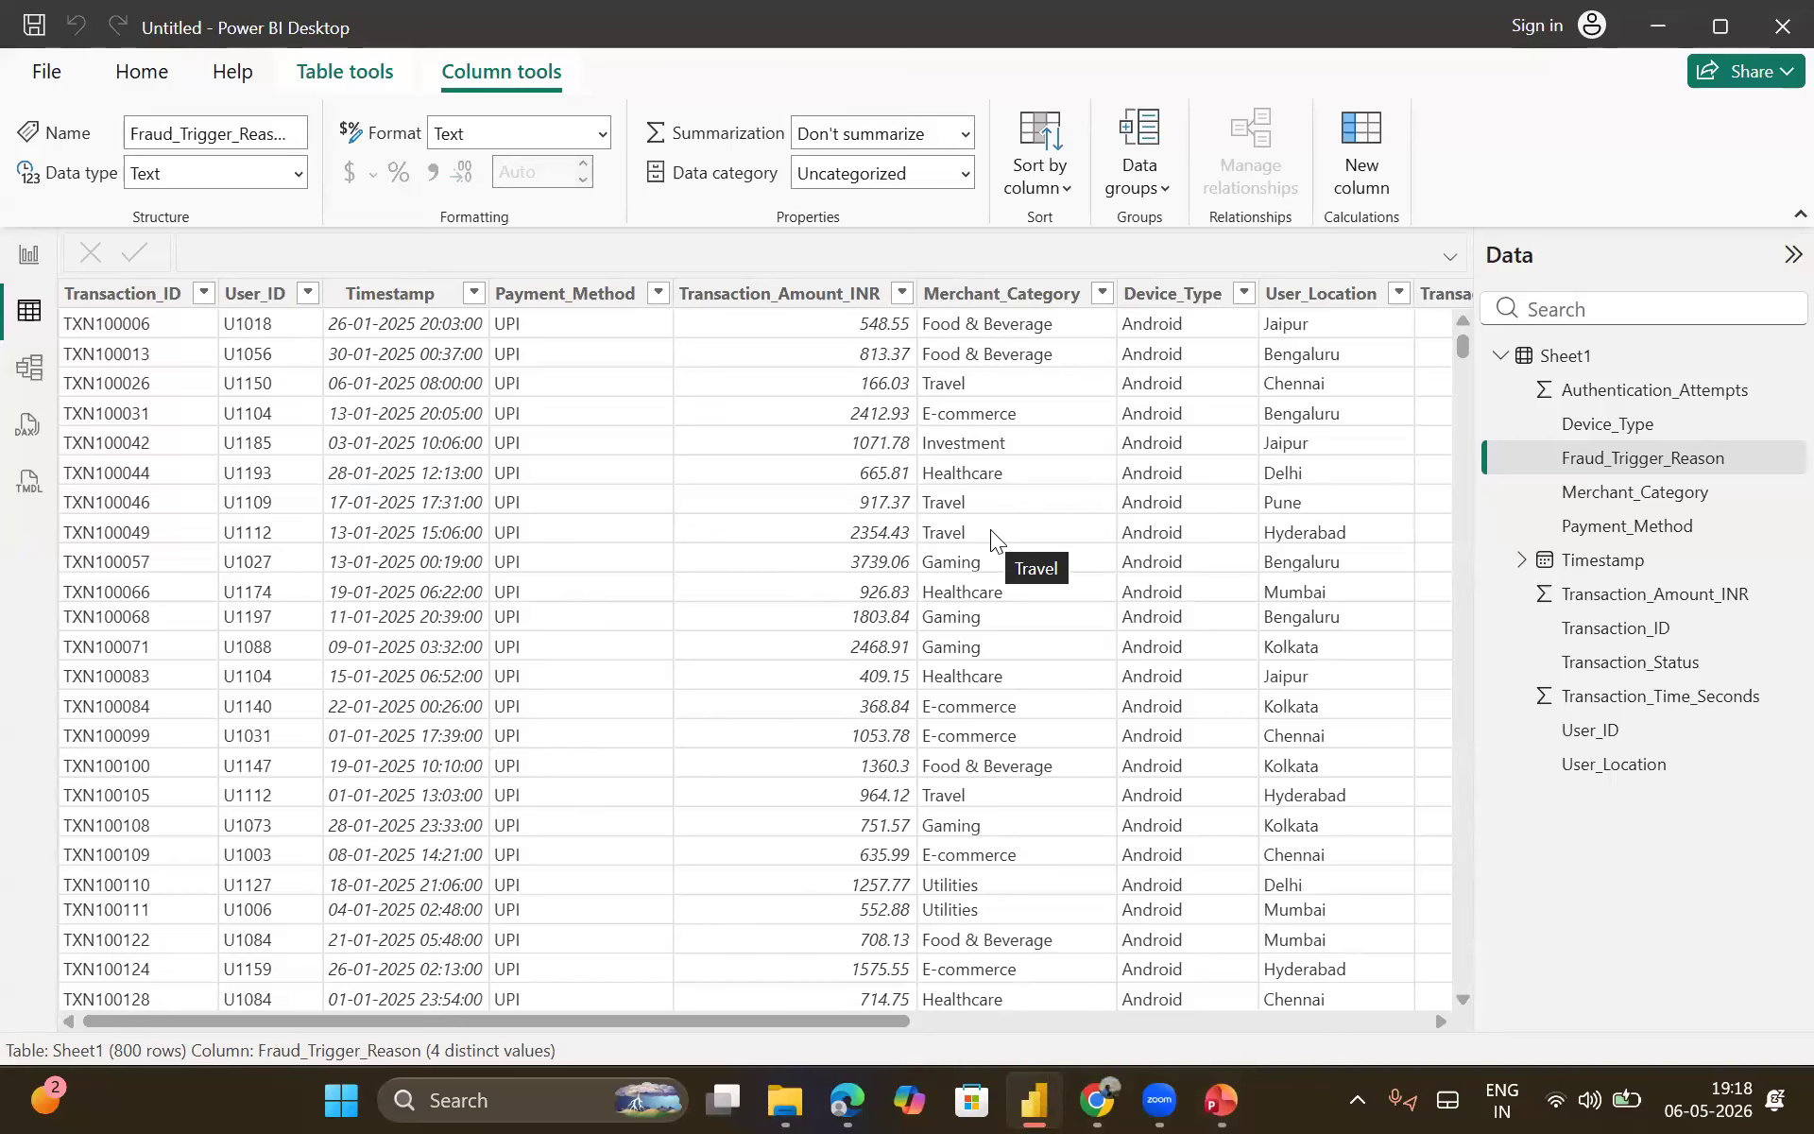
click(35, 264)
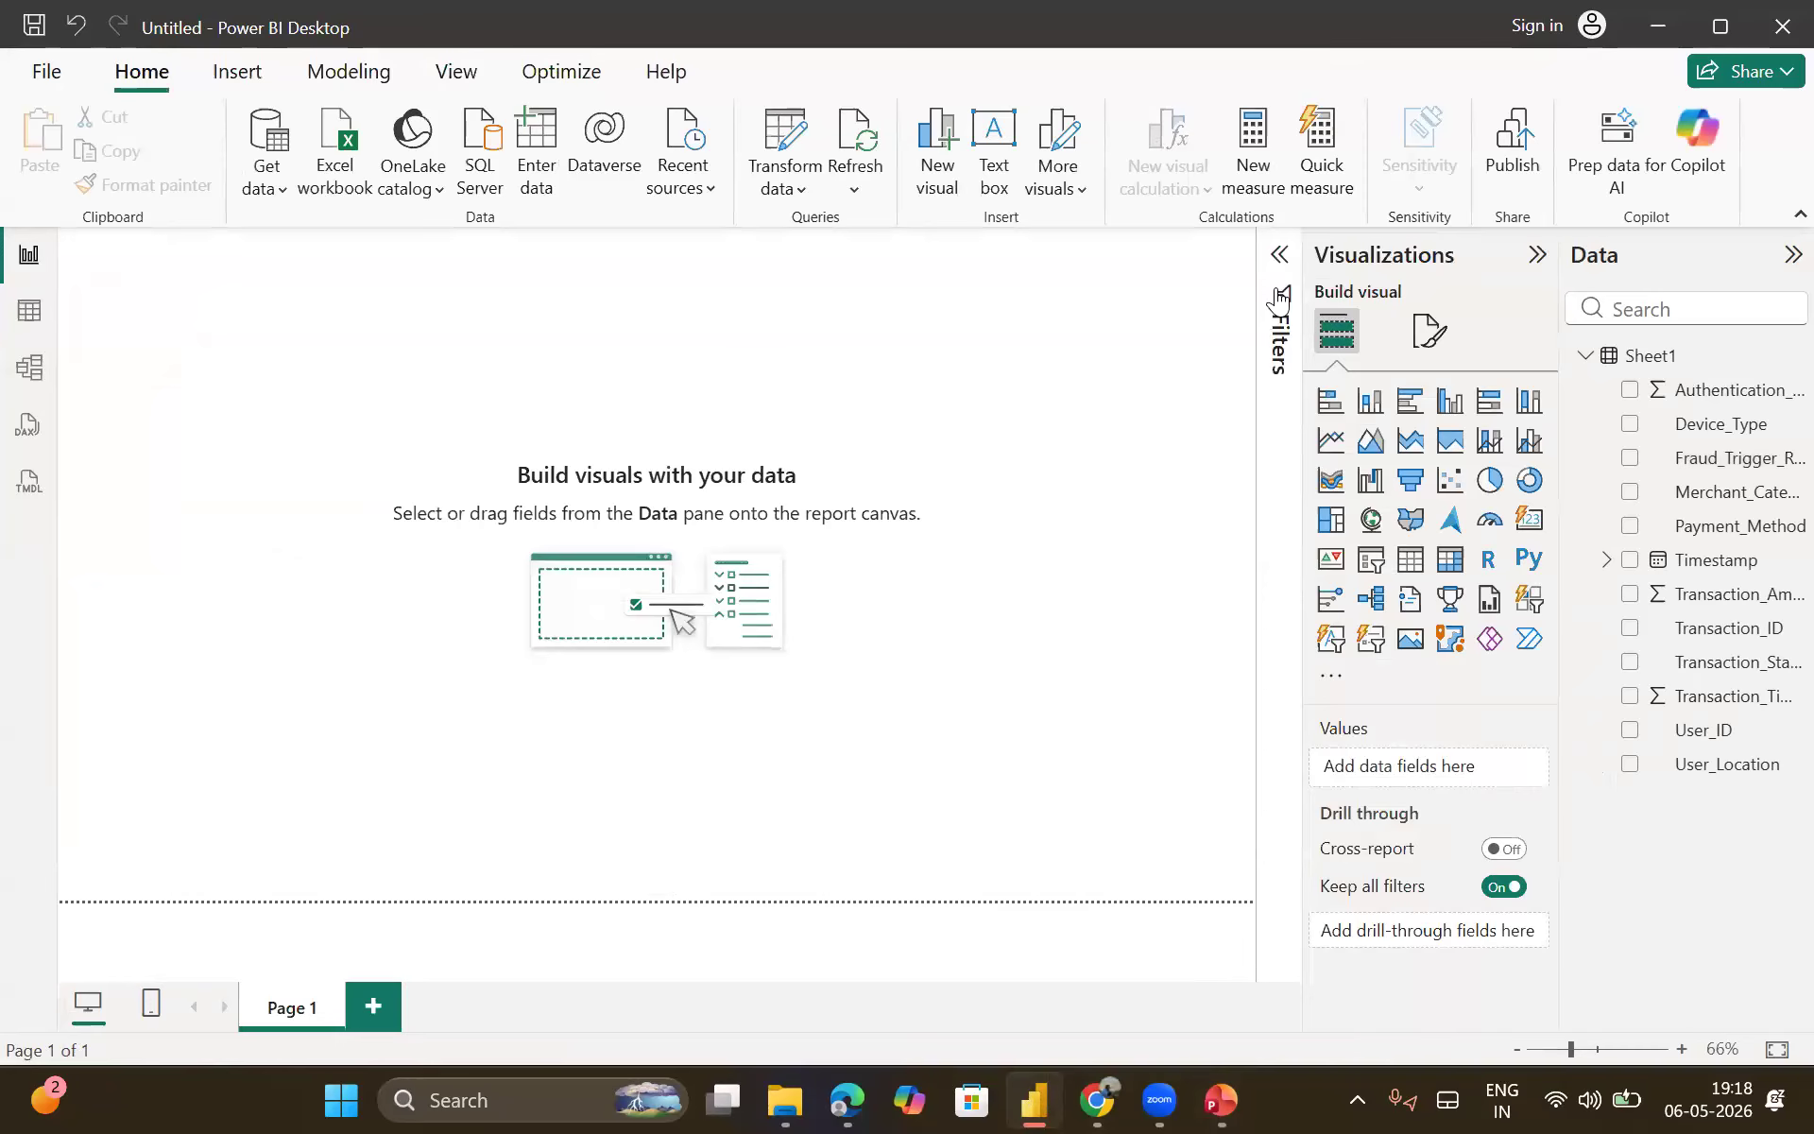
Step: Look through the Transaction_Amount_INR values in the Sheet1 rows, and return to the blank report page
click(365, 92)
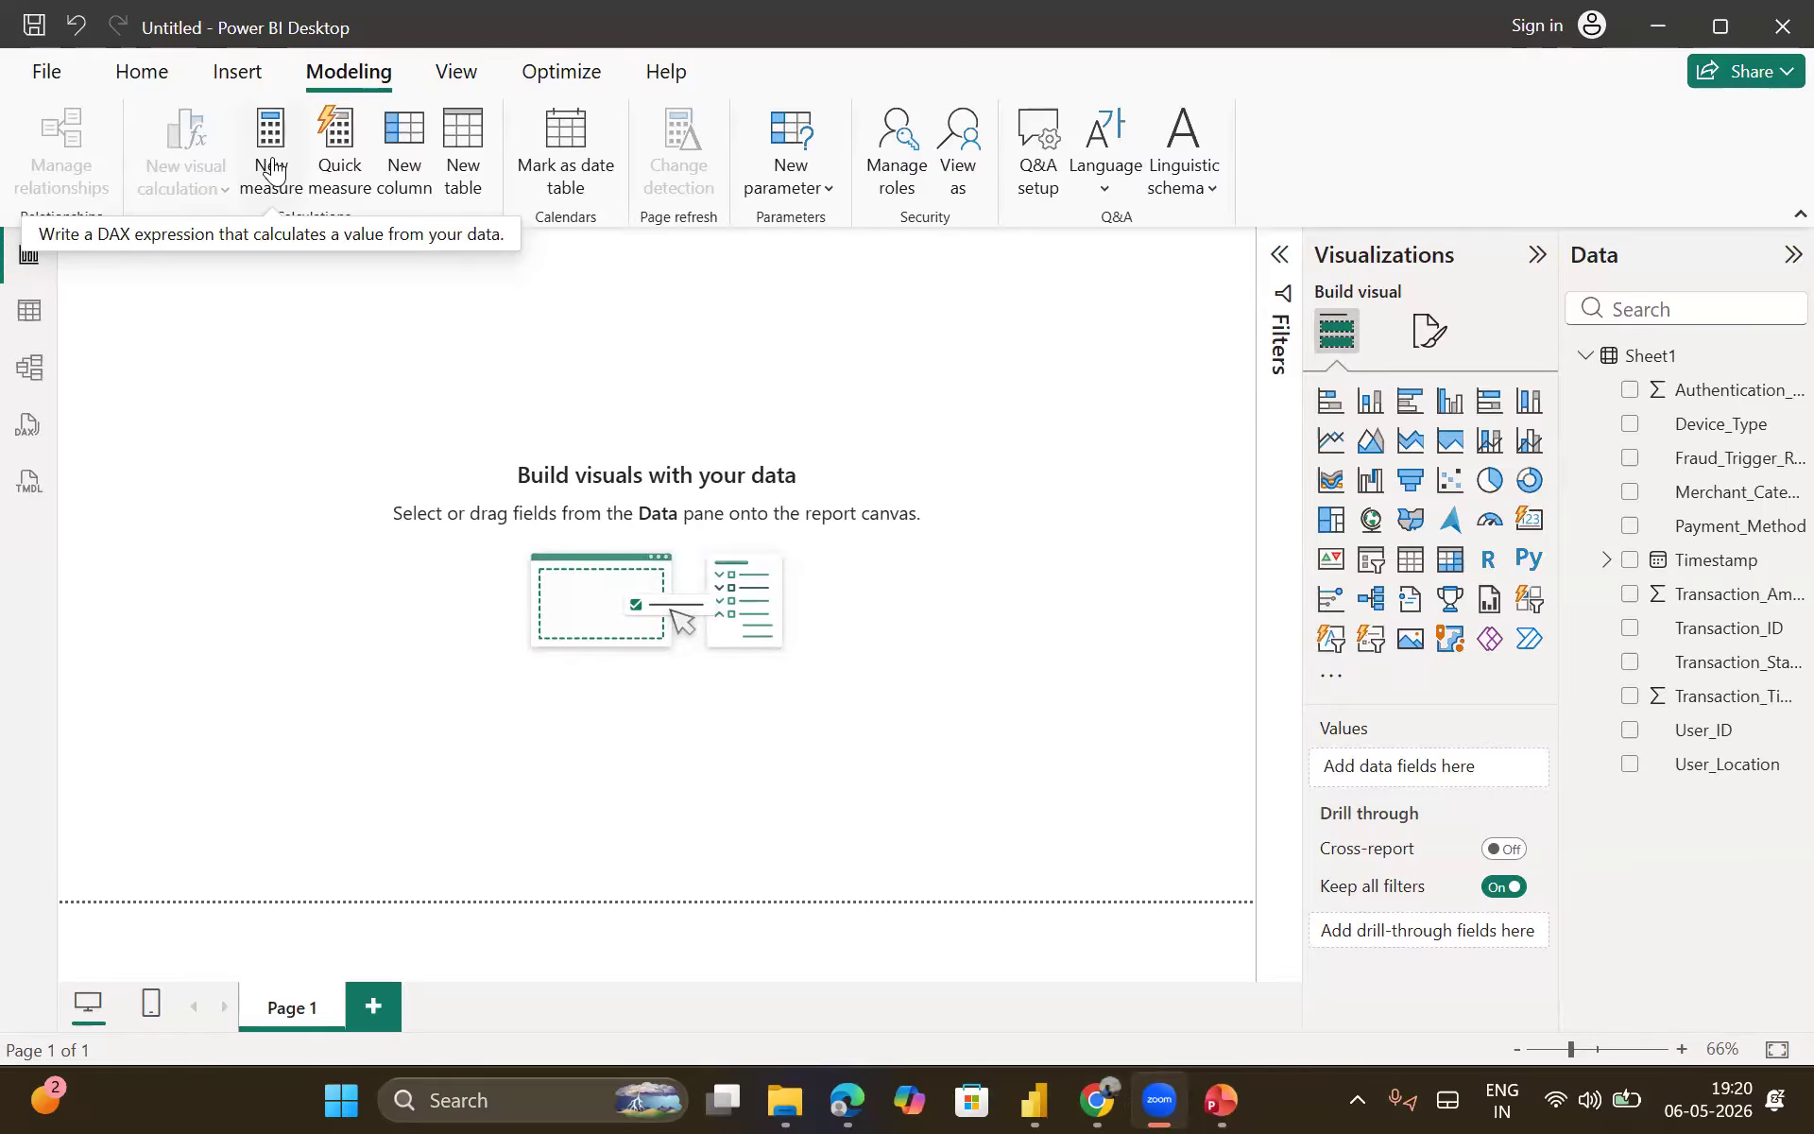
click(20, 325)
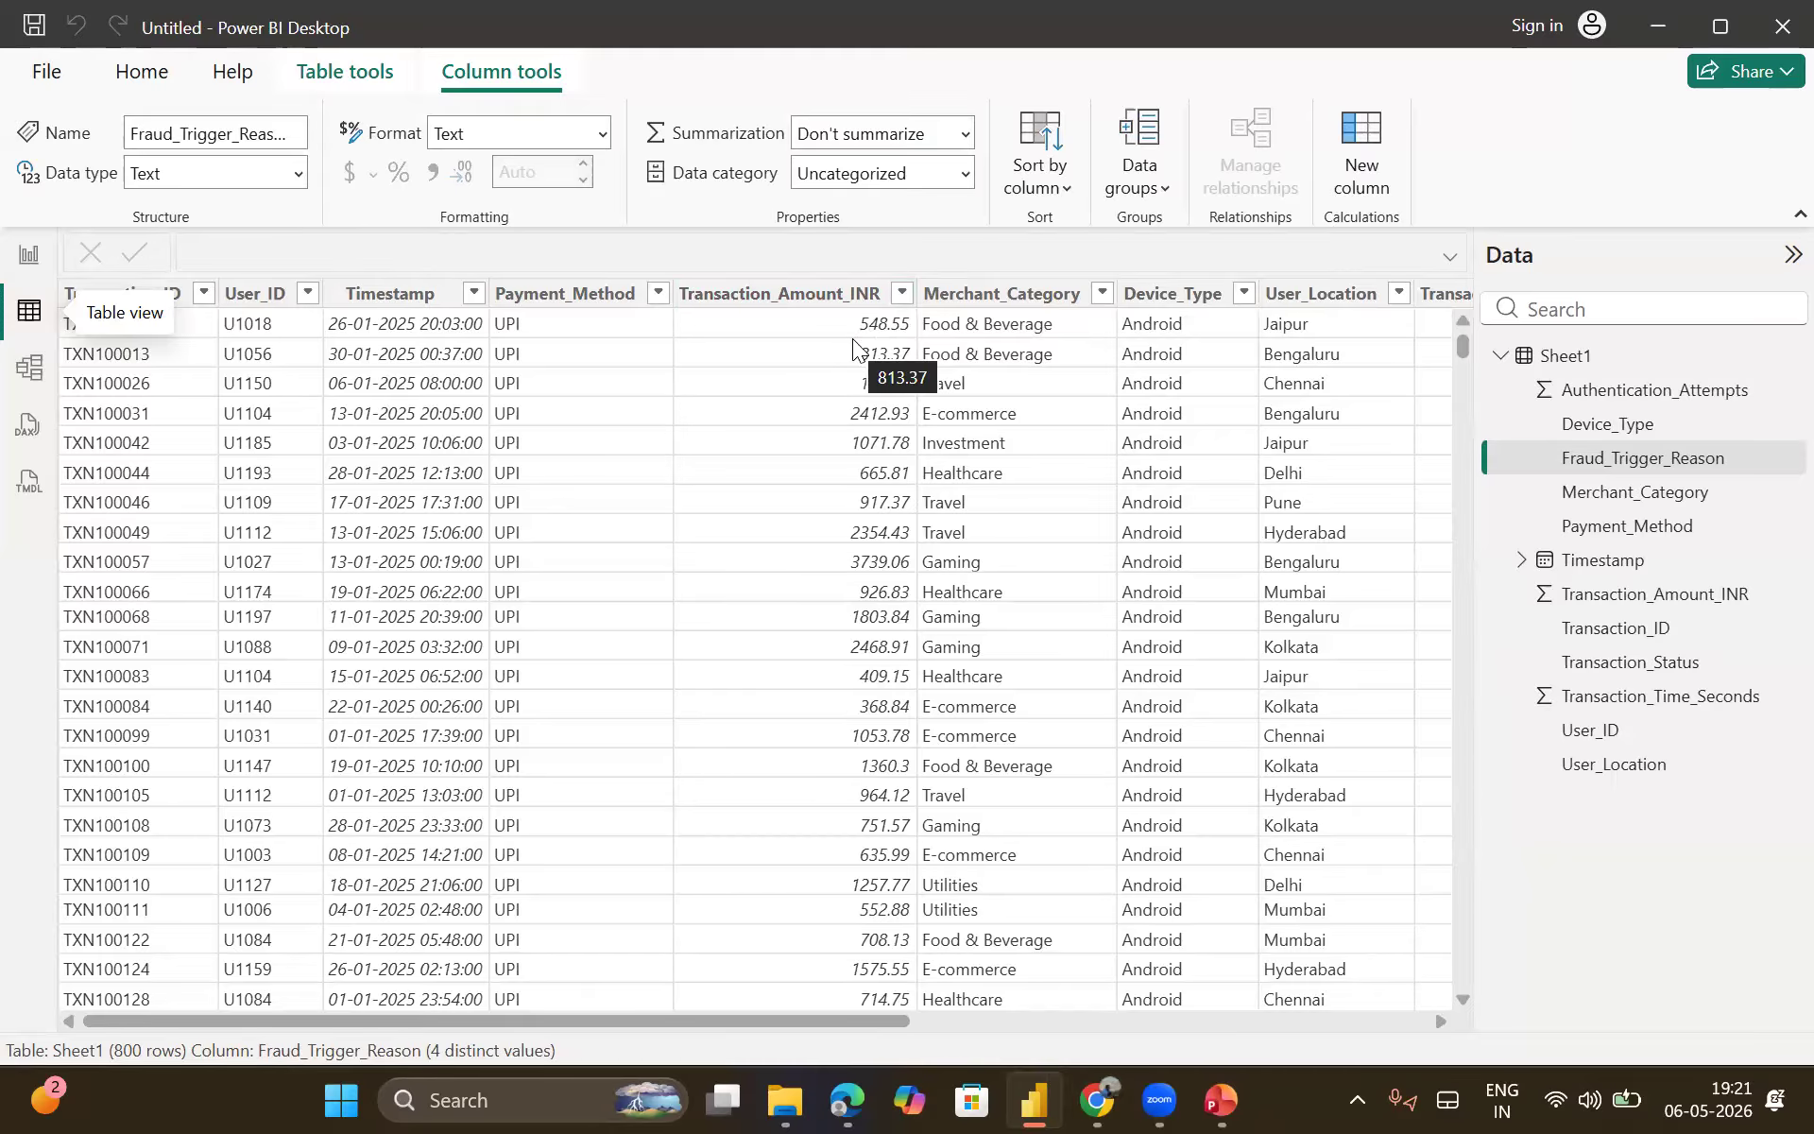
scroll(760, 856, down, 4)
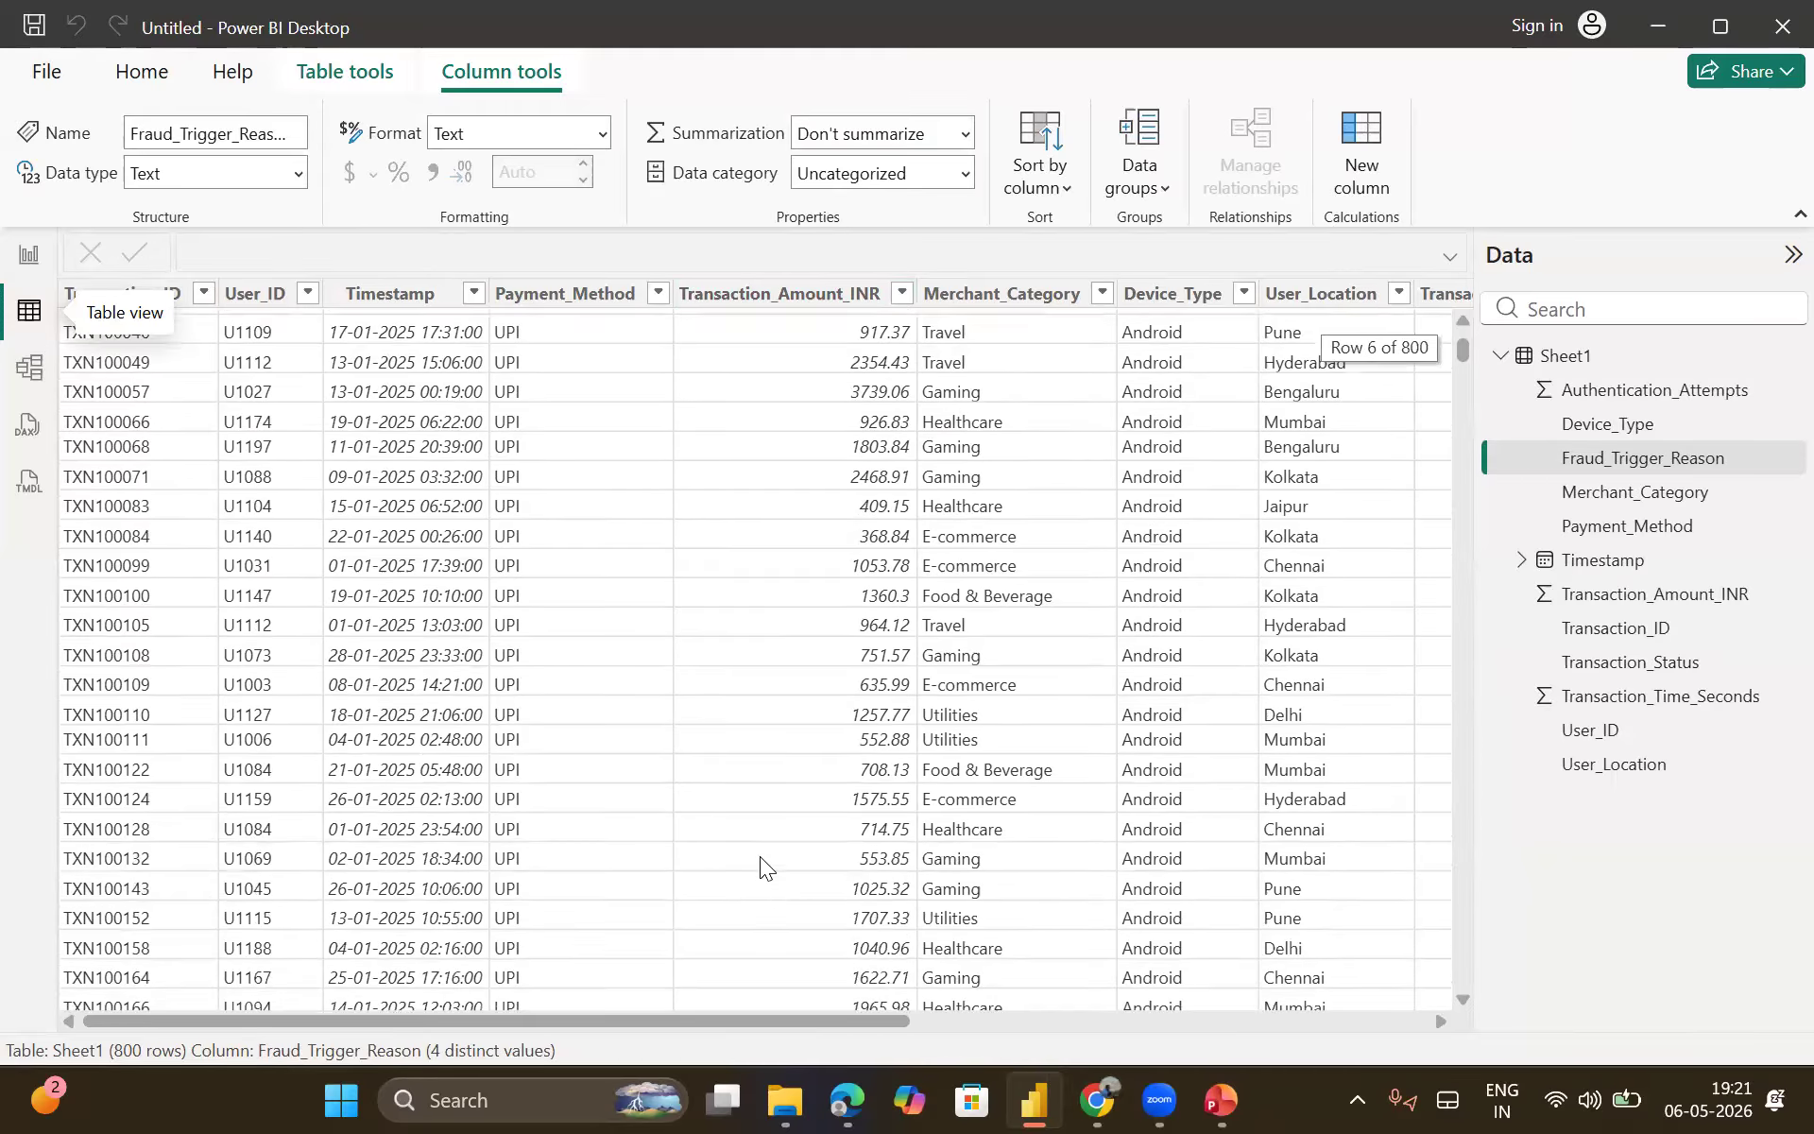
scroll(760, 856, down, 13)
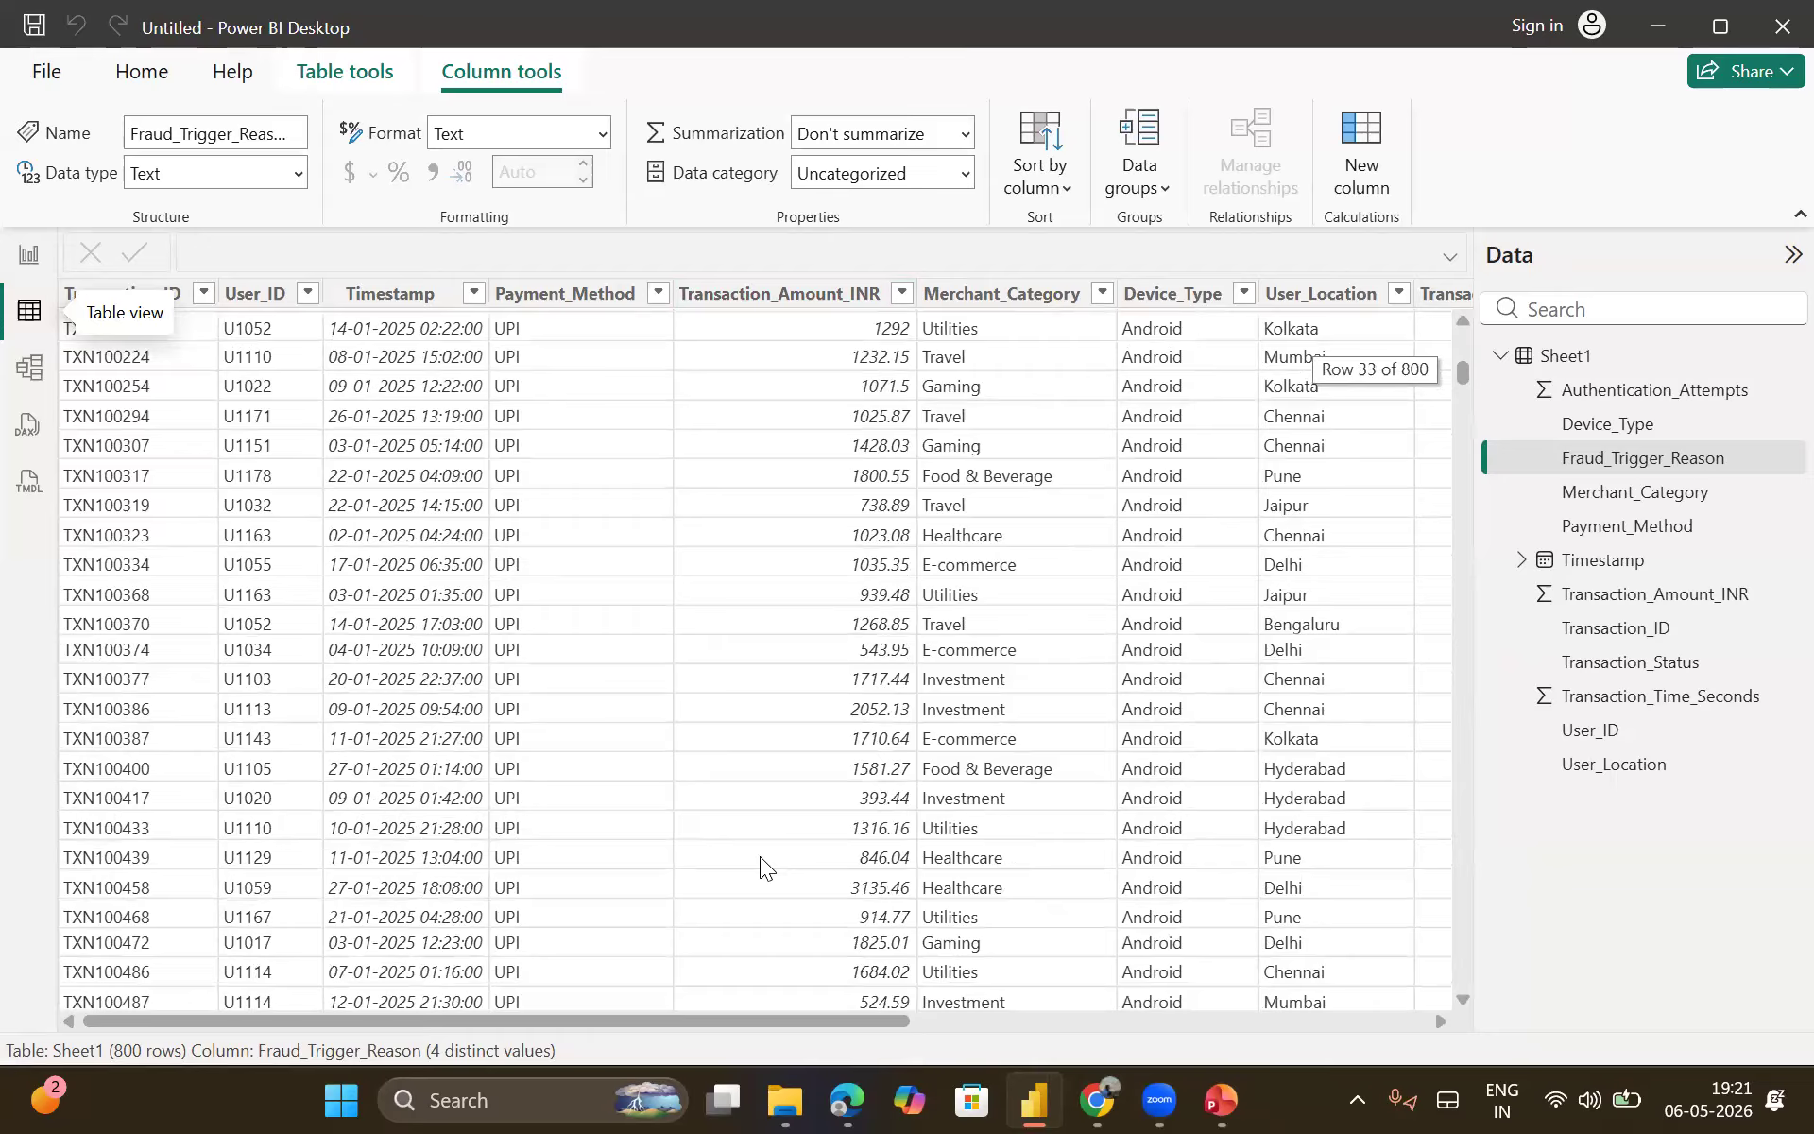
scroll(760, 856, down, 1)
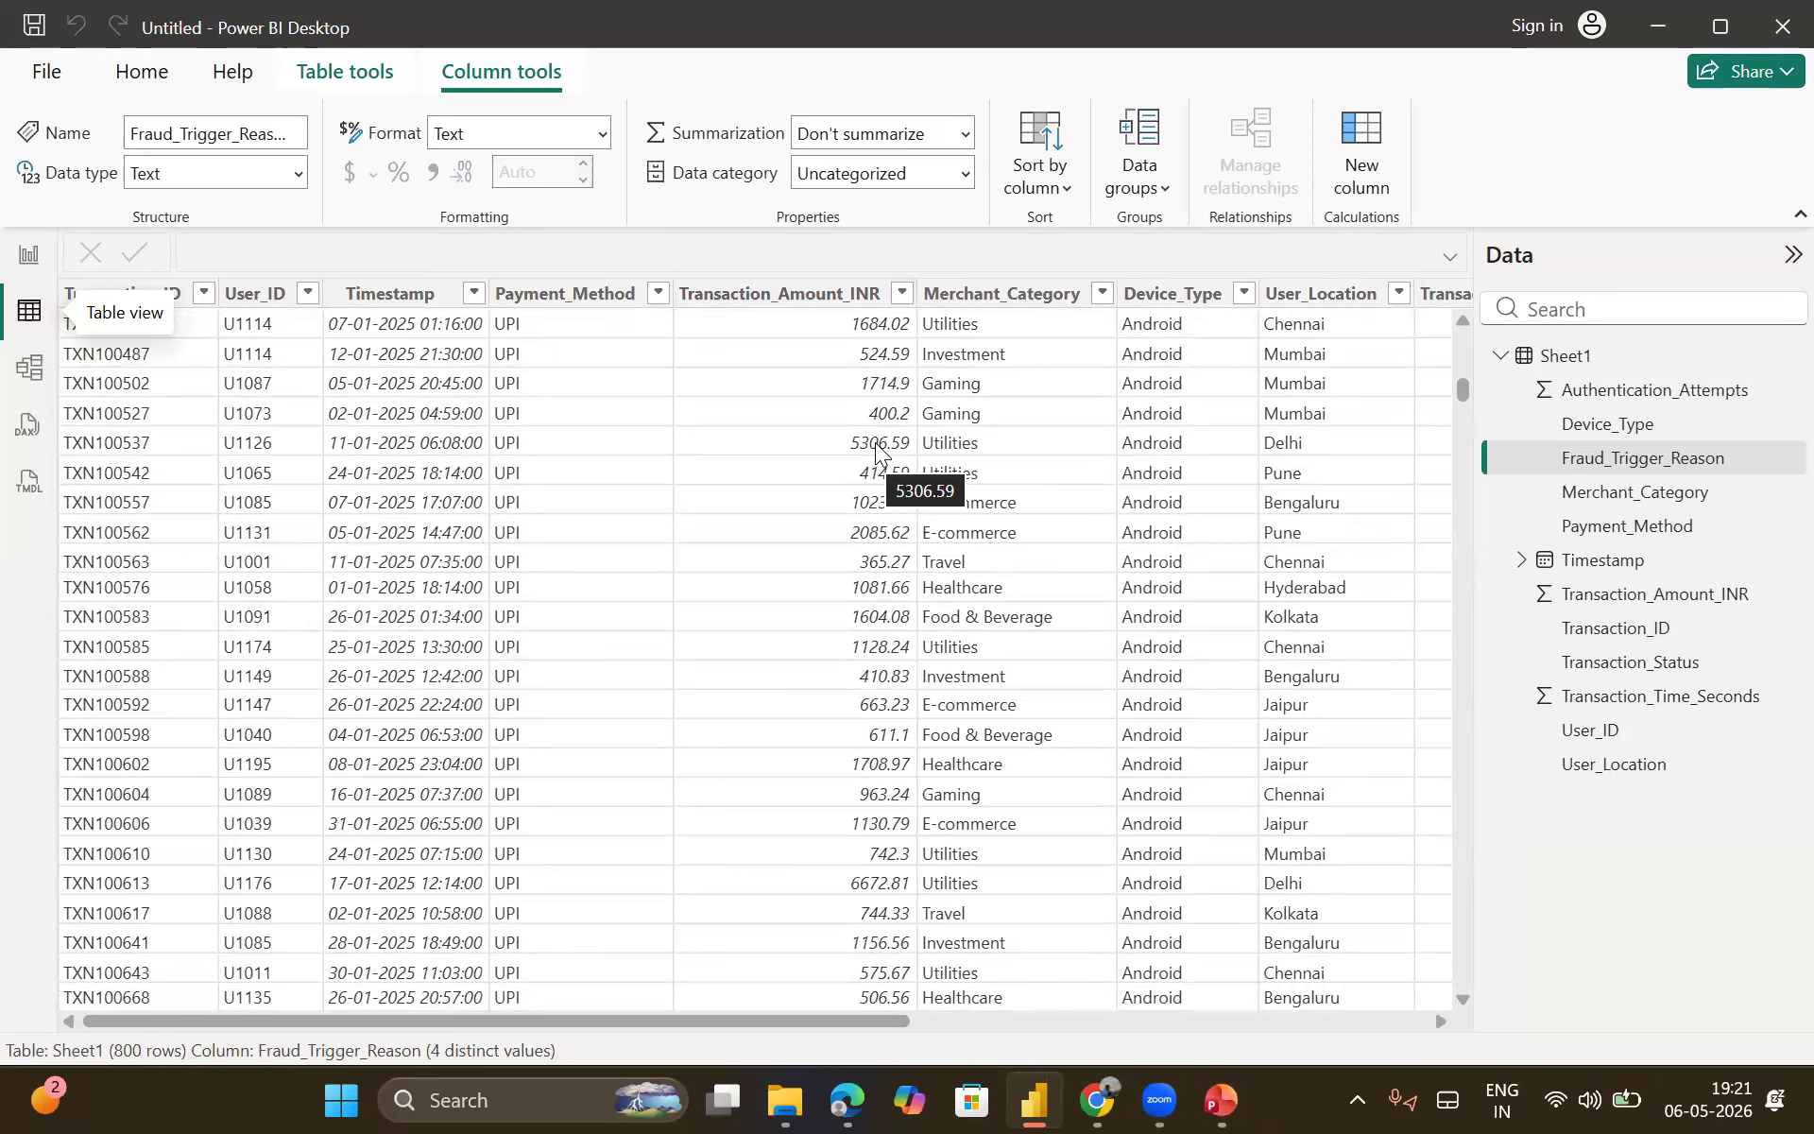
scroll(876, 452, up, 20)
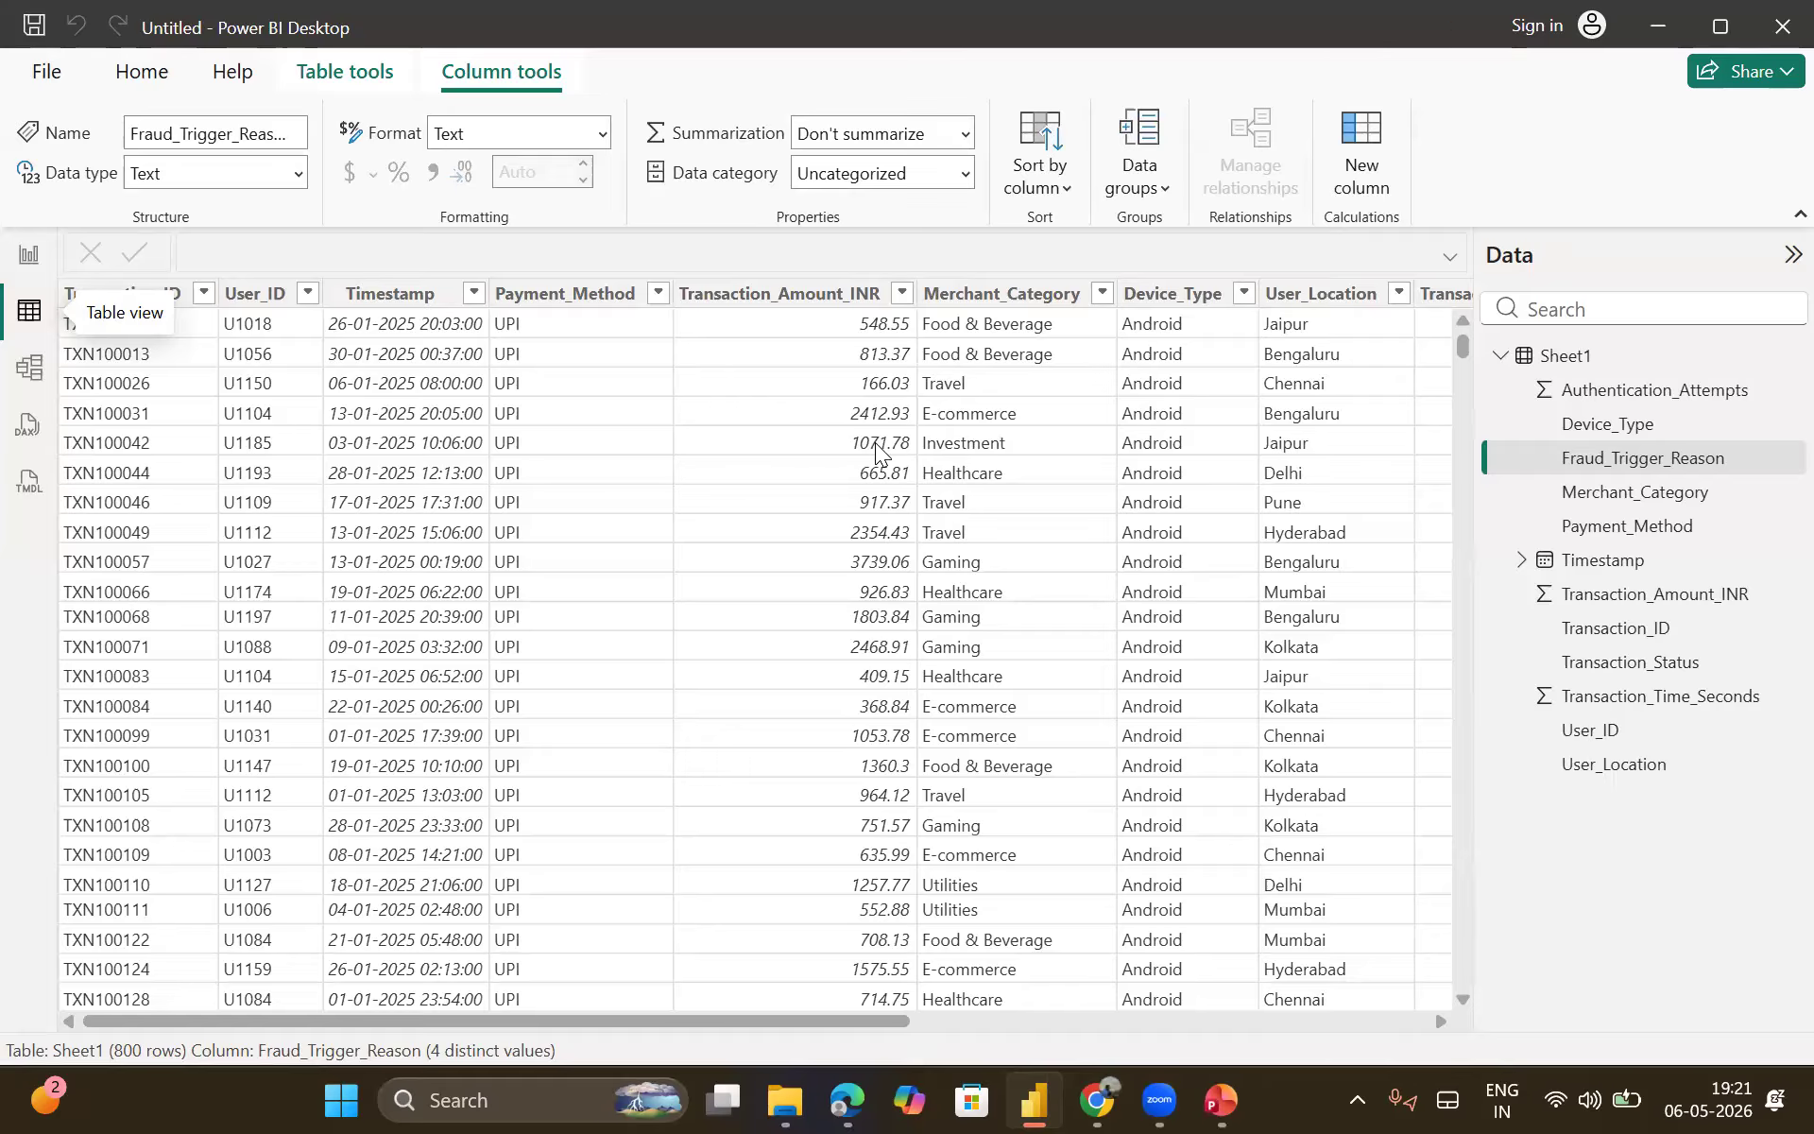
click(40, 265)
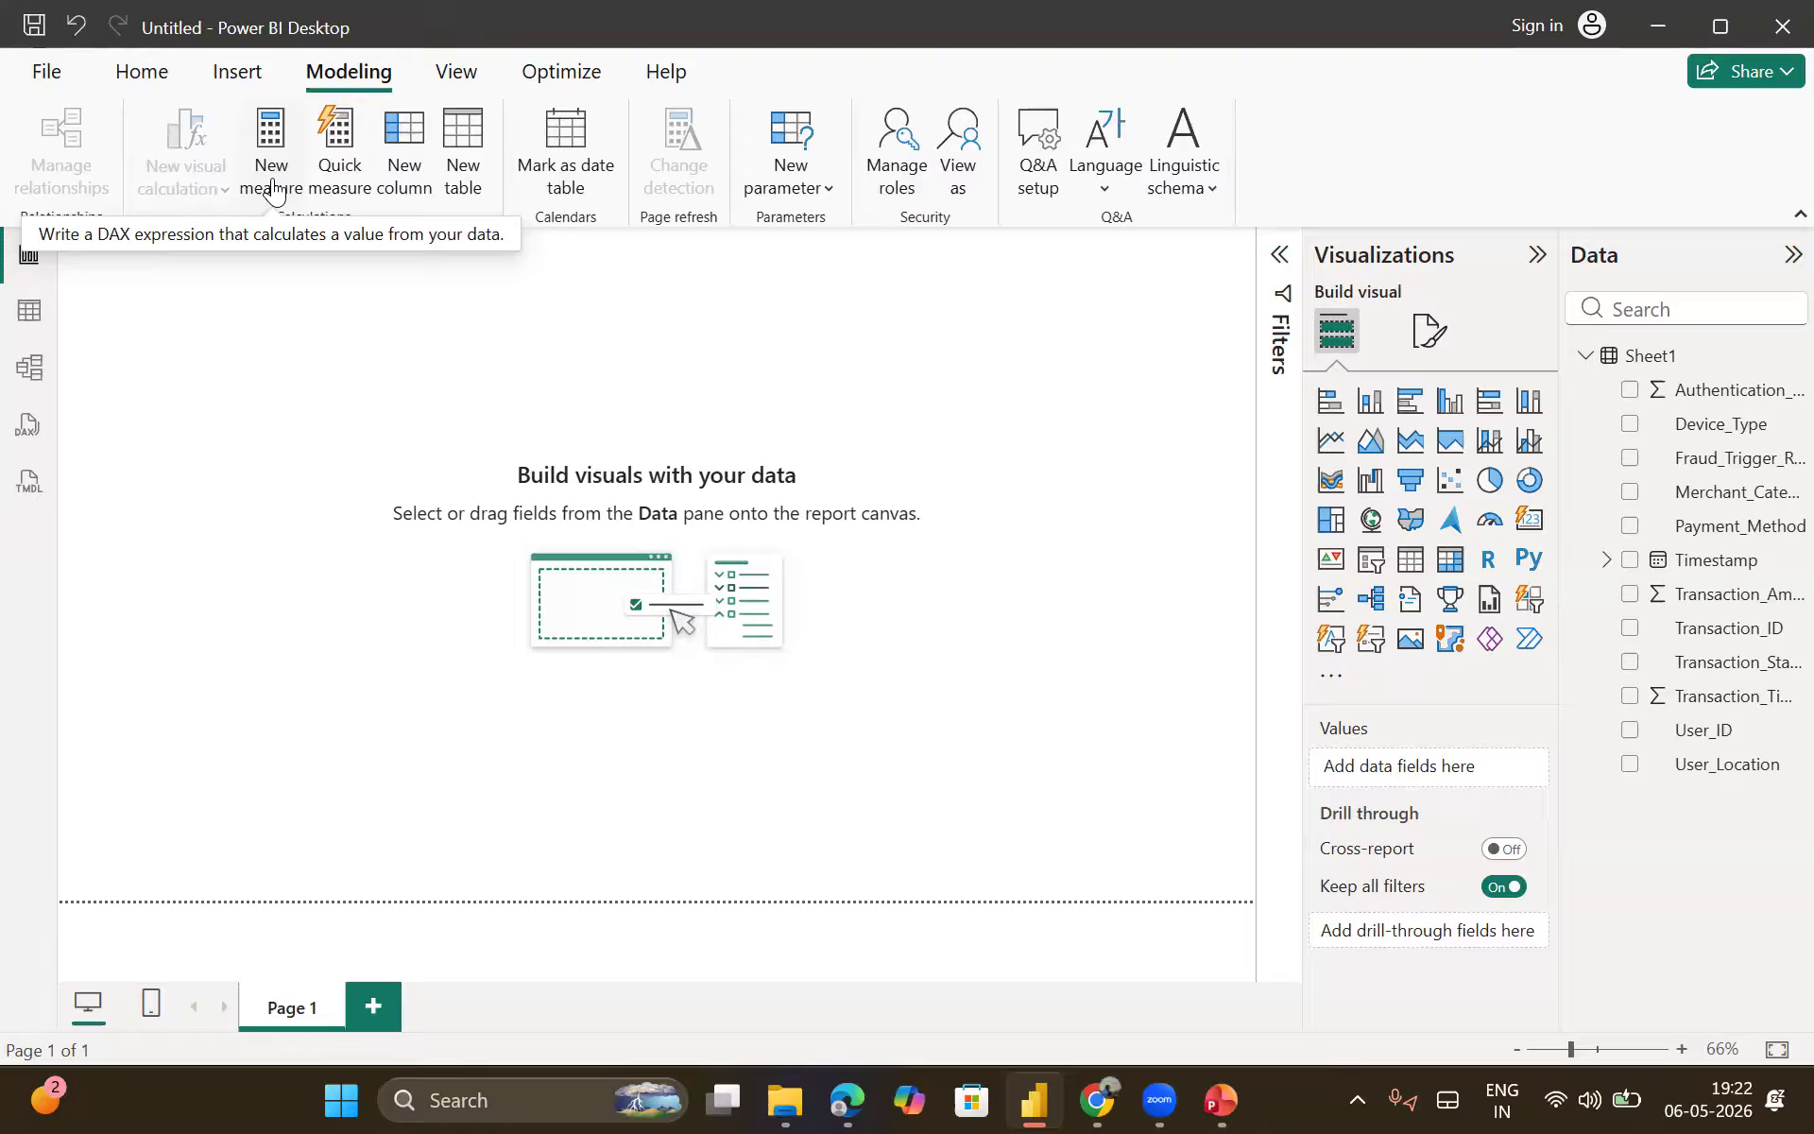
Step: Add a calculated column to Sheet1, enlarge the formula text, and replace the default name with High_Value_Flag
click(398, 185)
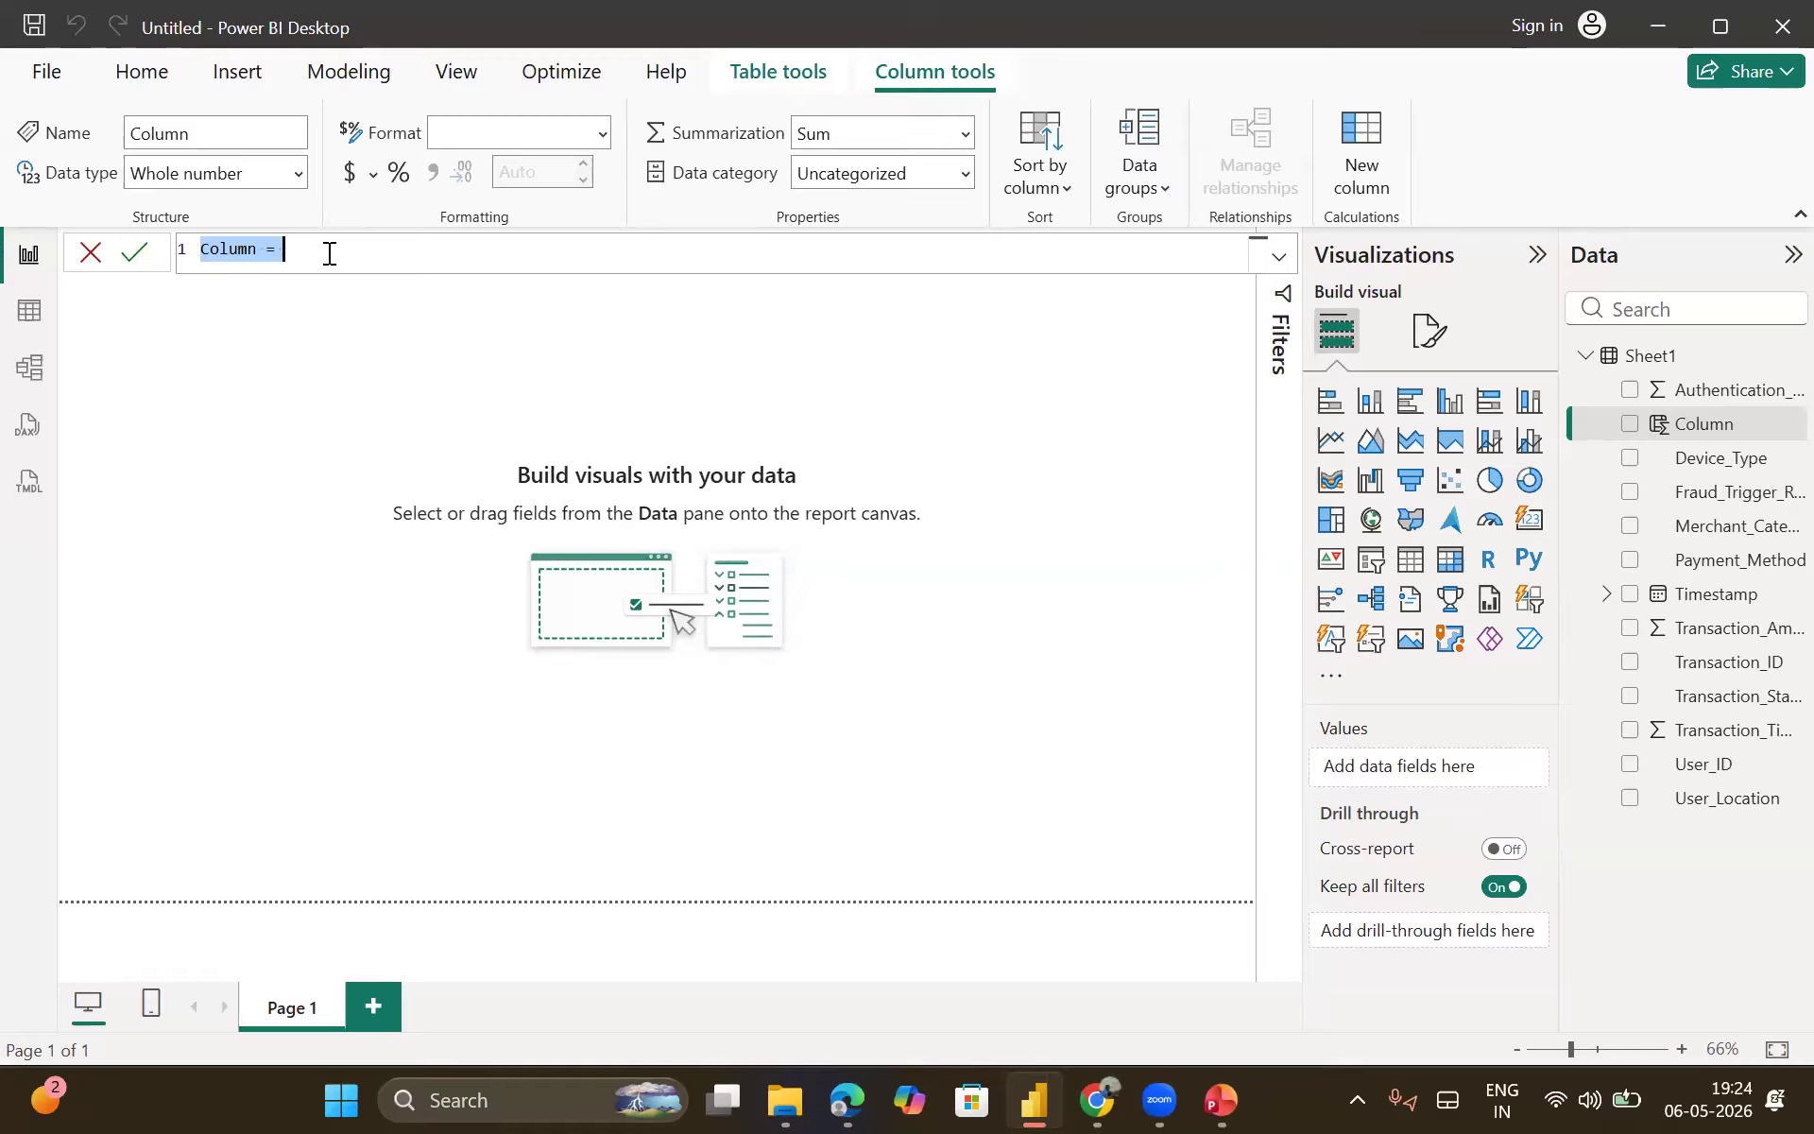
ctrl+scroll(328, 254, up, 2)
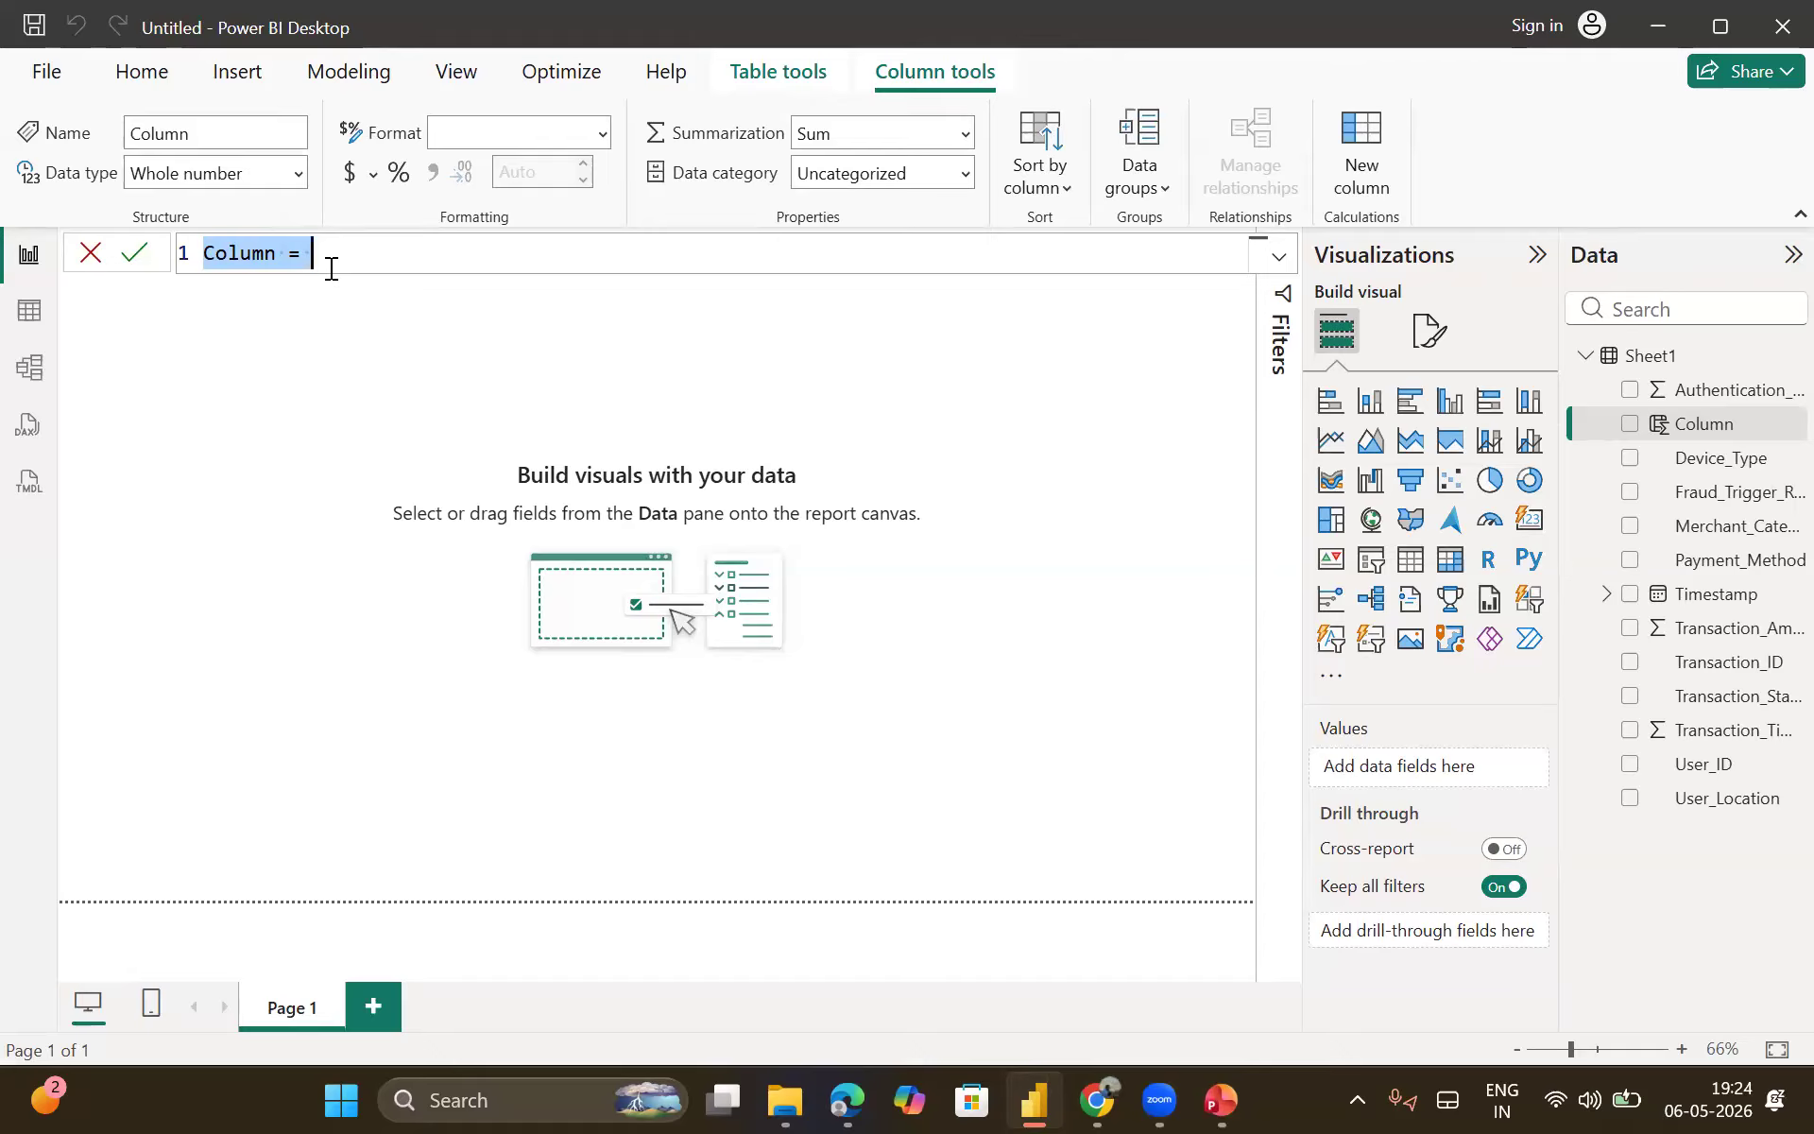
click(332, 261)
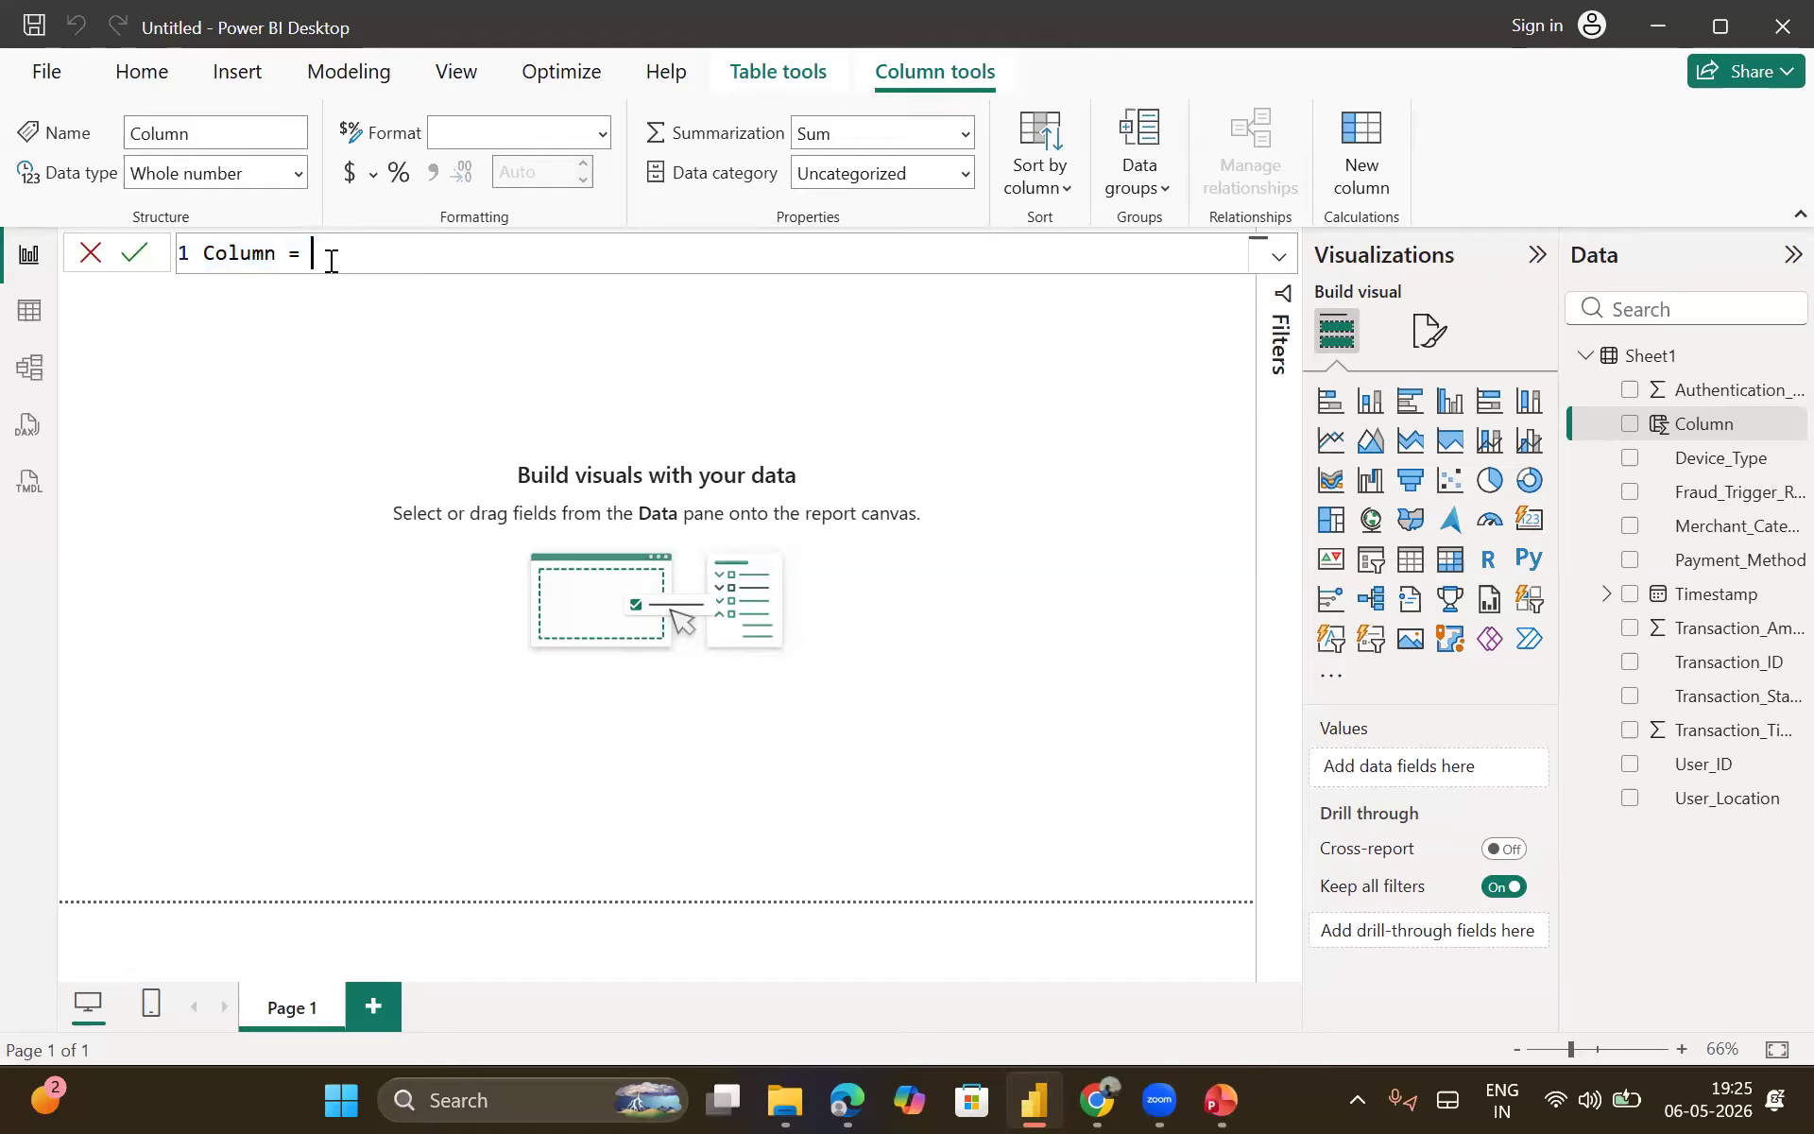
scroll(331, 261, up, 4)
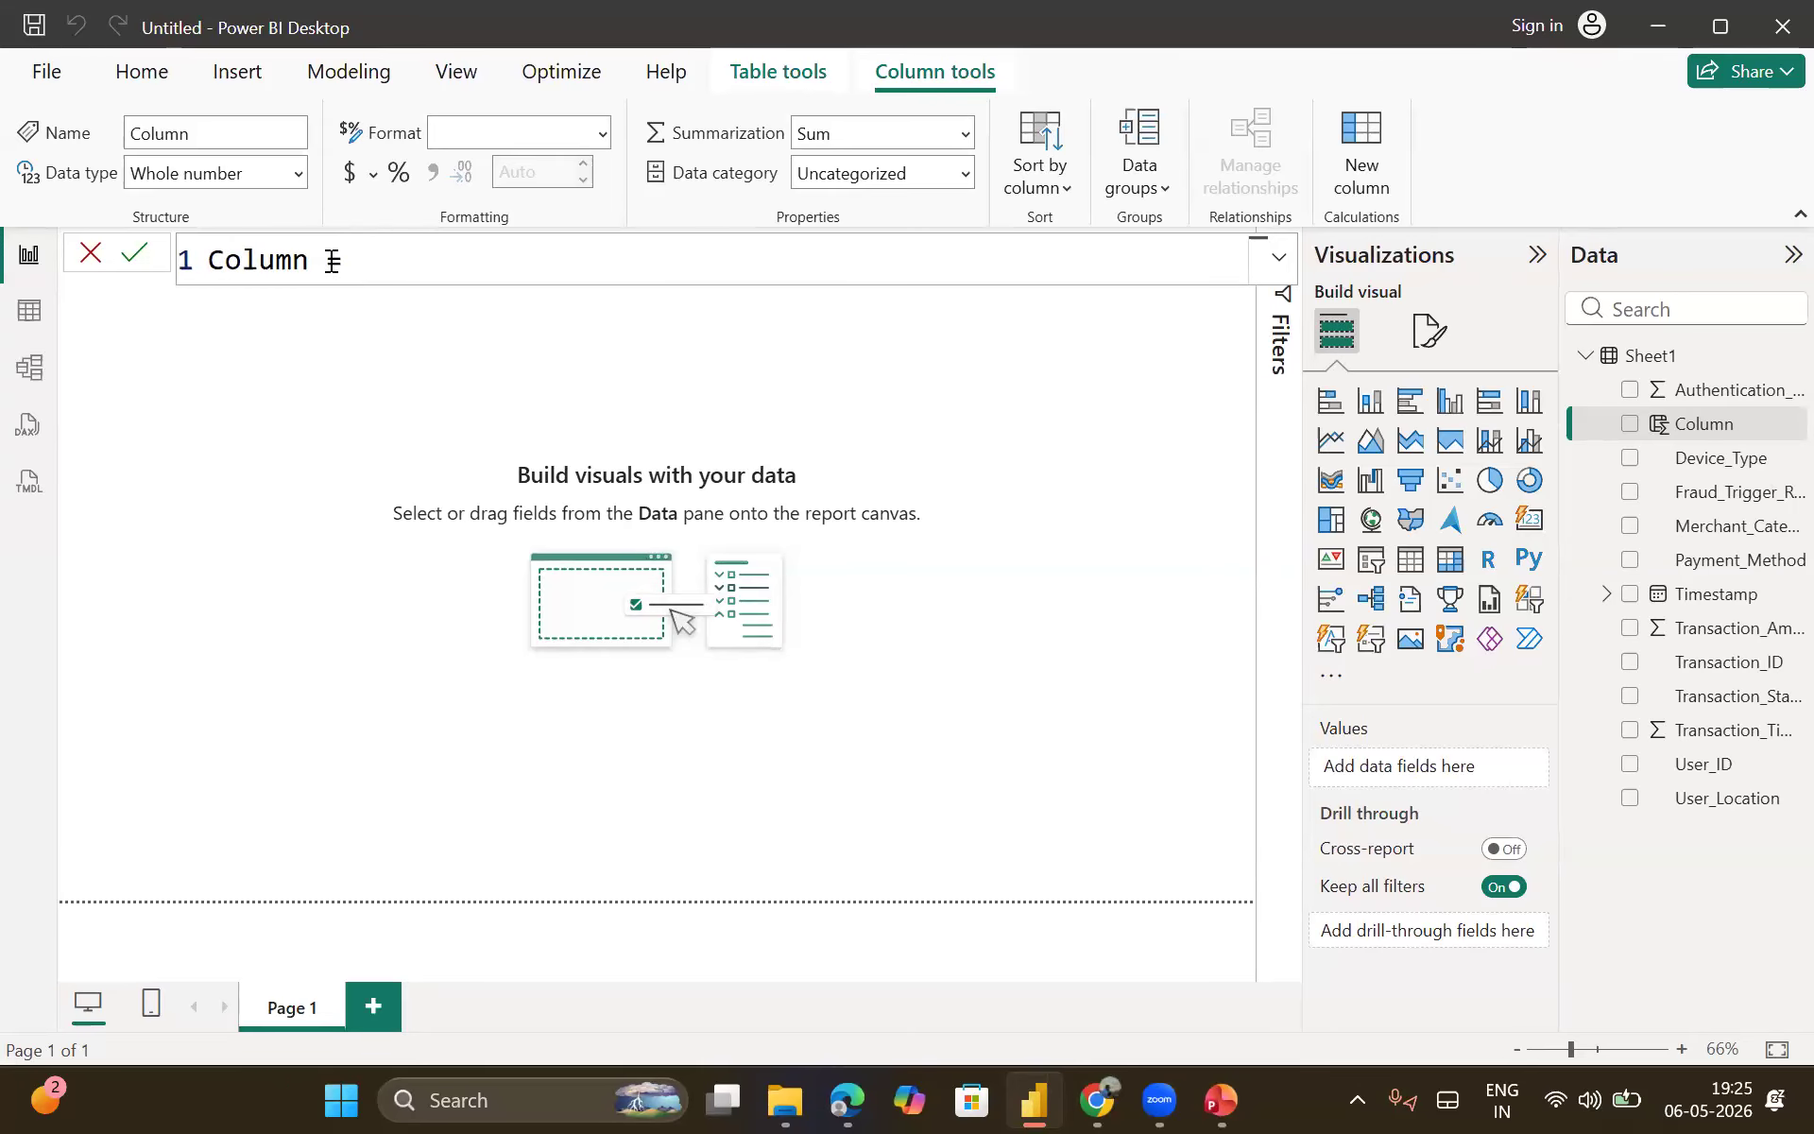
key(BackSpace)
key(BackSpace)
key(BackSpace)
key(BackSpace)
key(BackSpace)
key(BackSpace)
key(BackSpace)
key(BackSpace)
key(BackSpace)
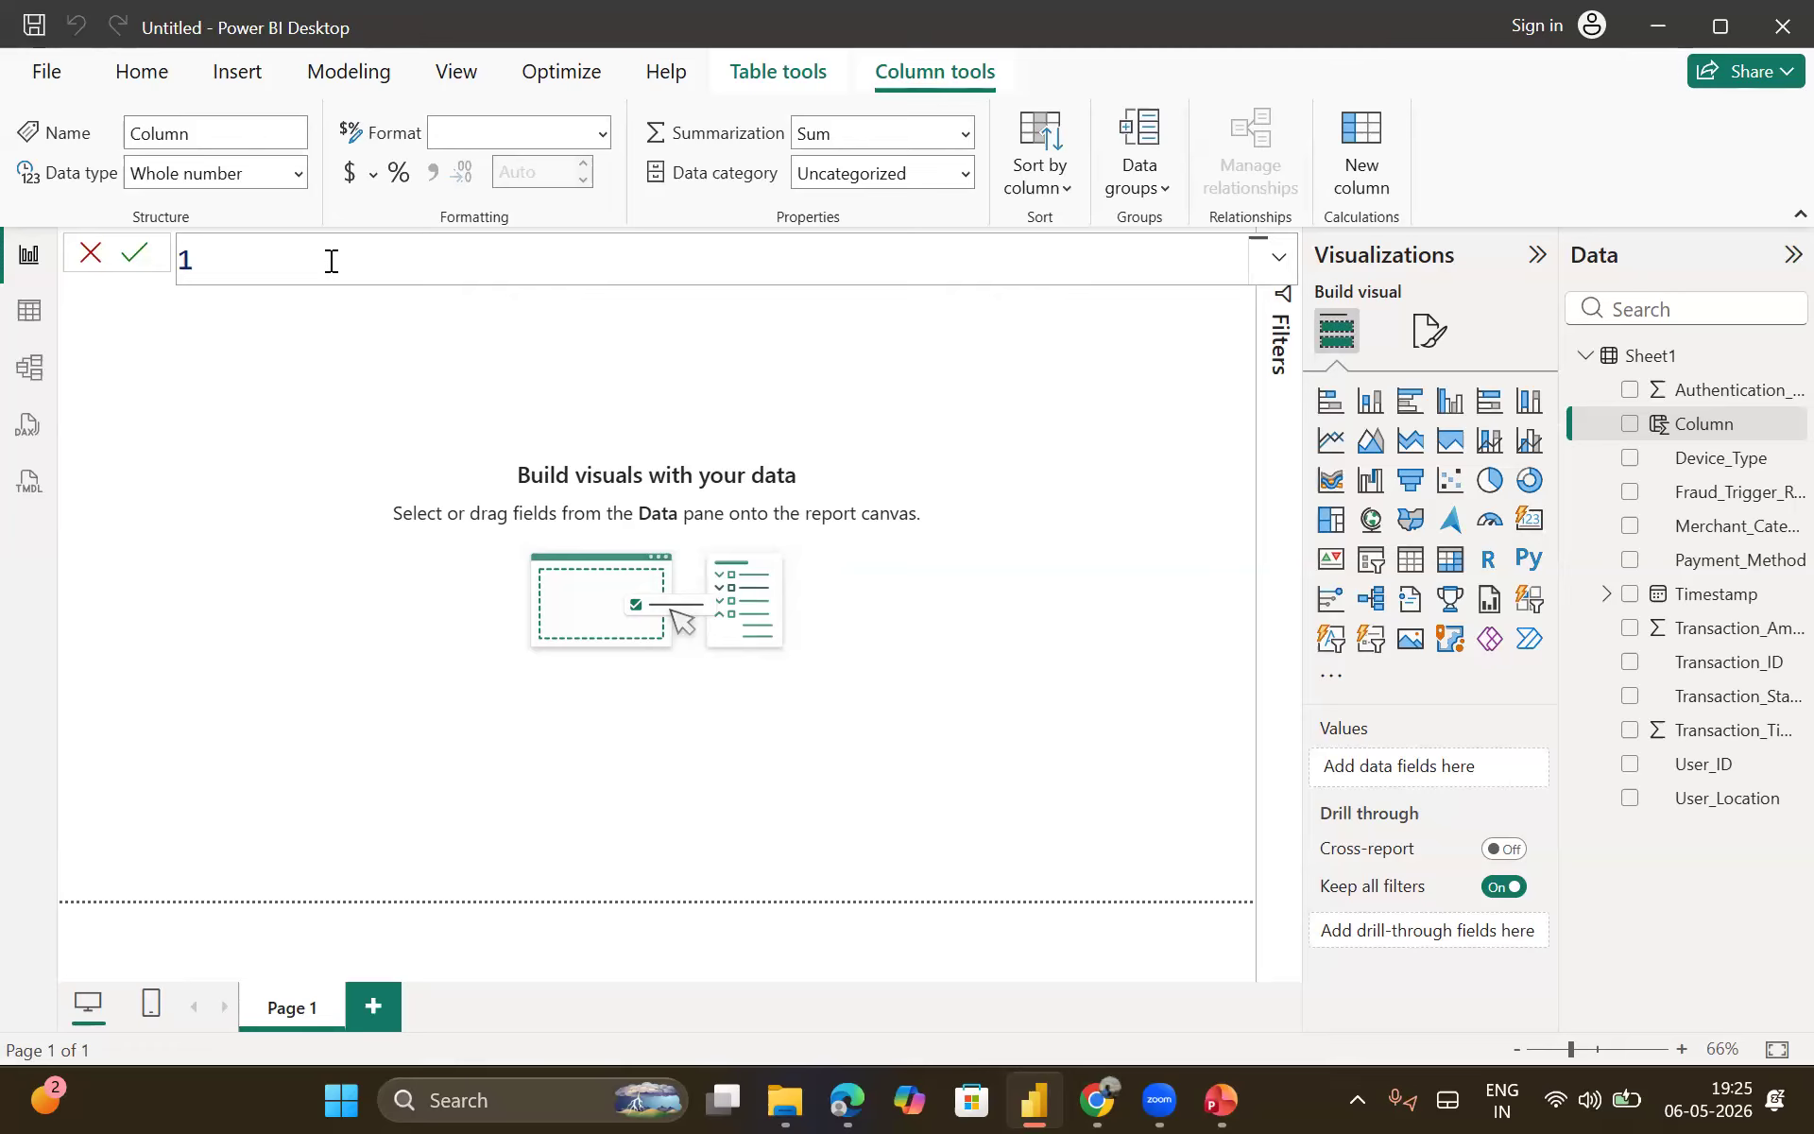
text(High_Value_)
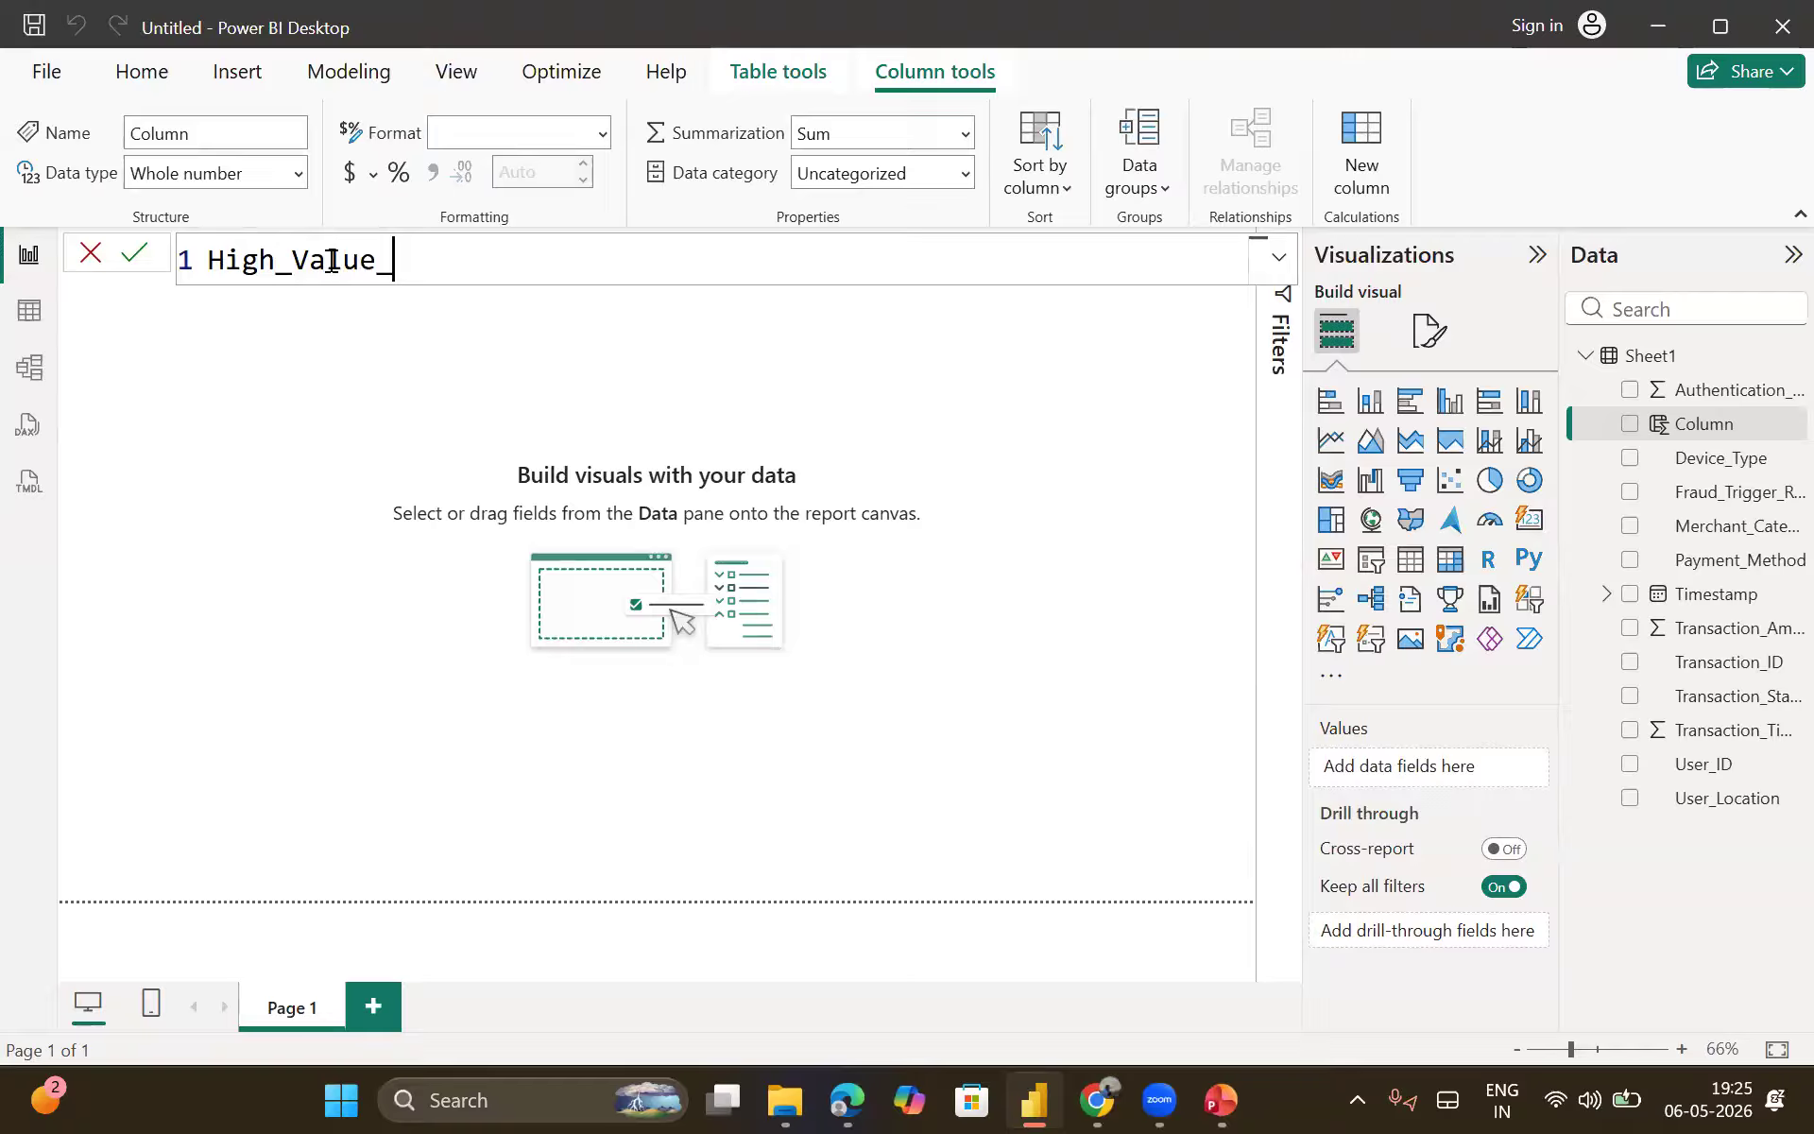
text(Flag =)
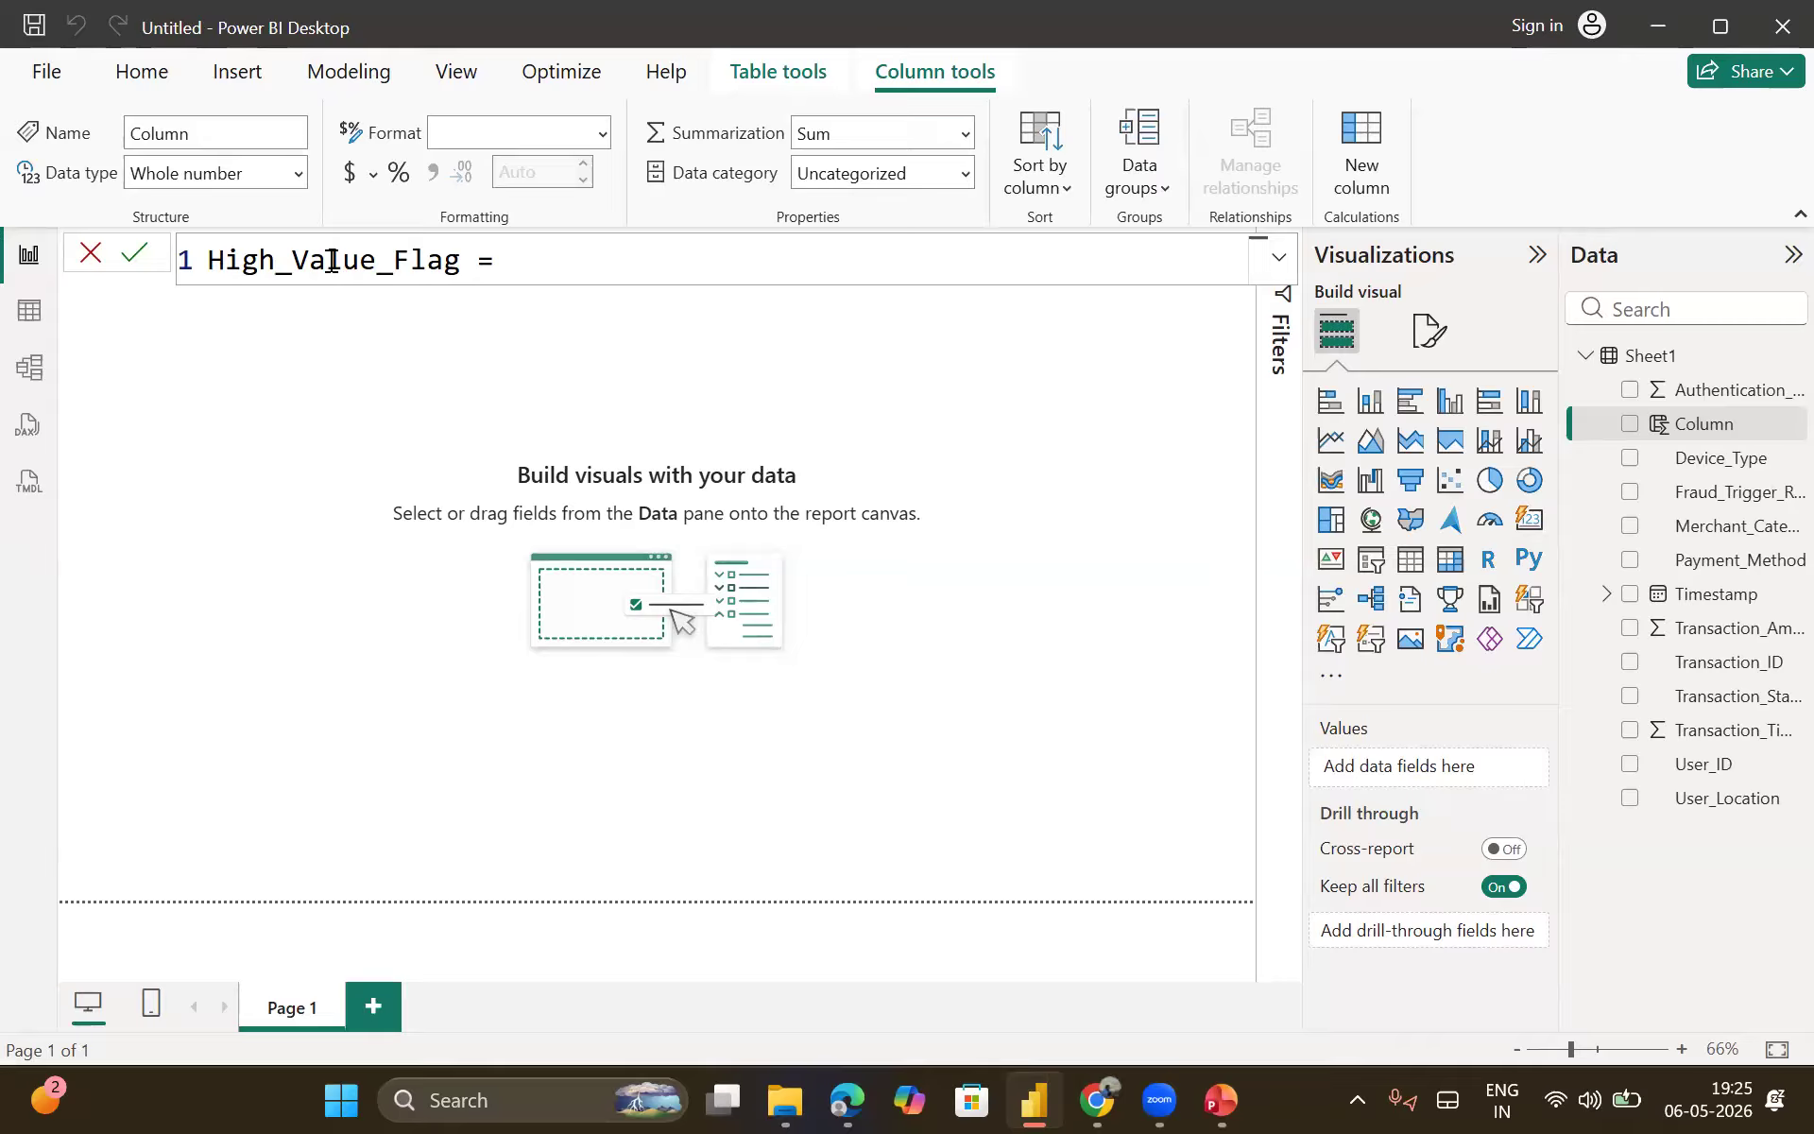
Step: Start the High_Value_Flag formula with the IF function
text(i)
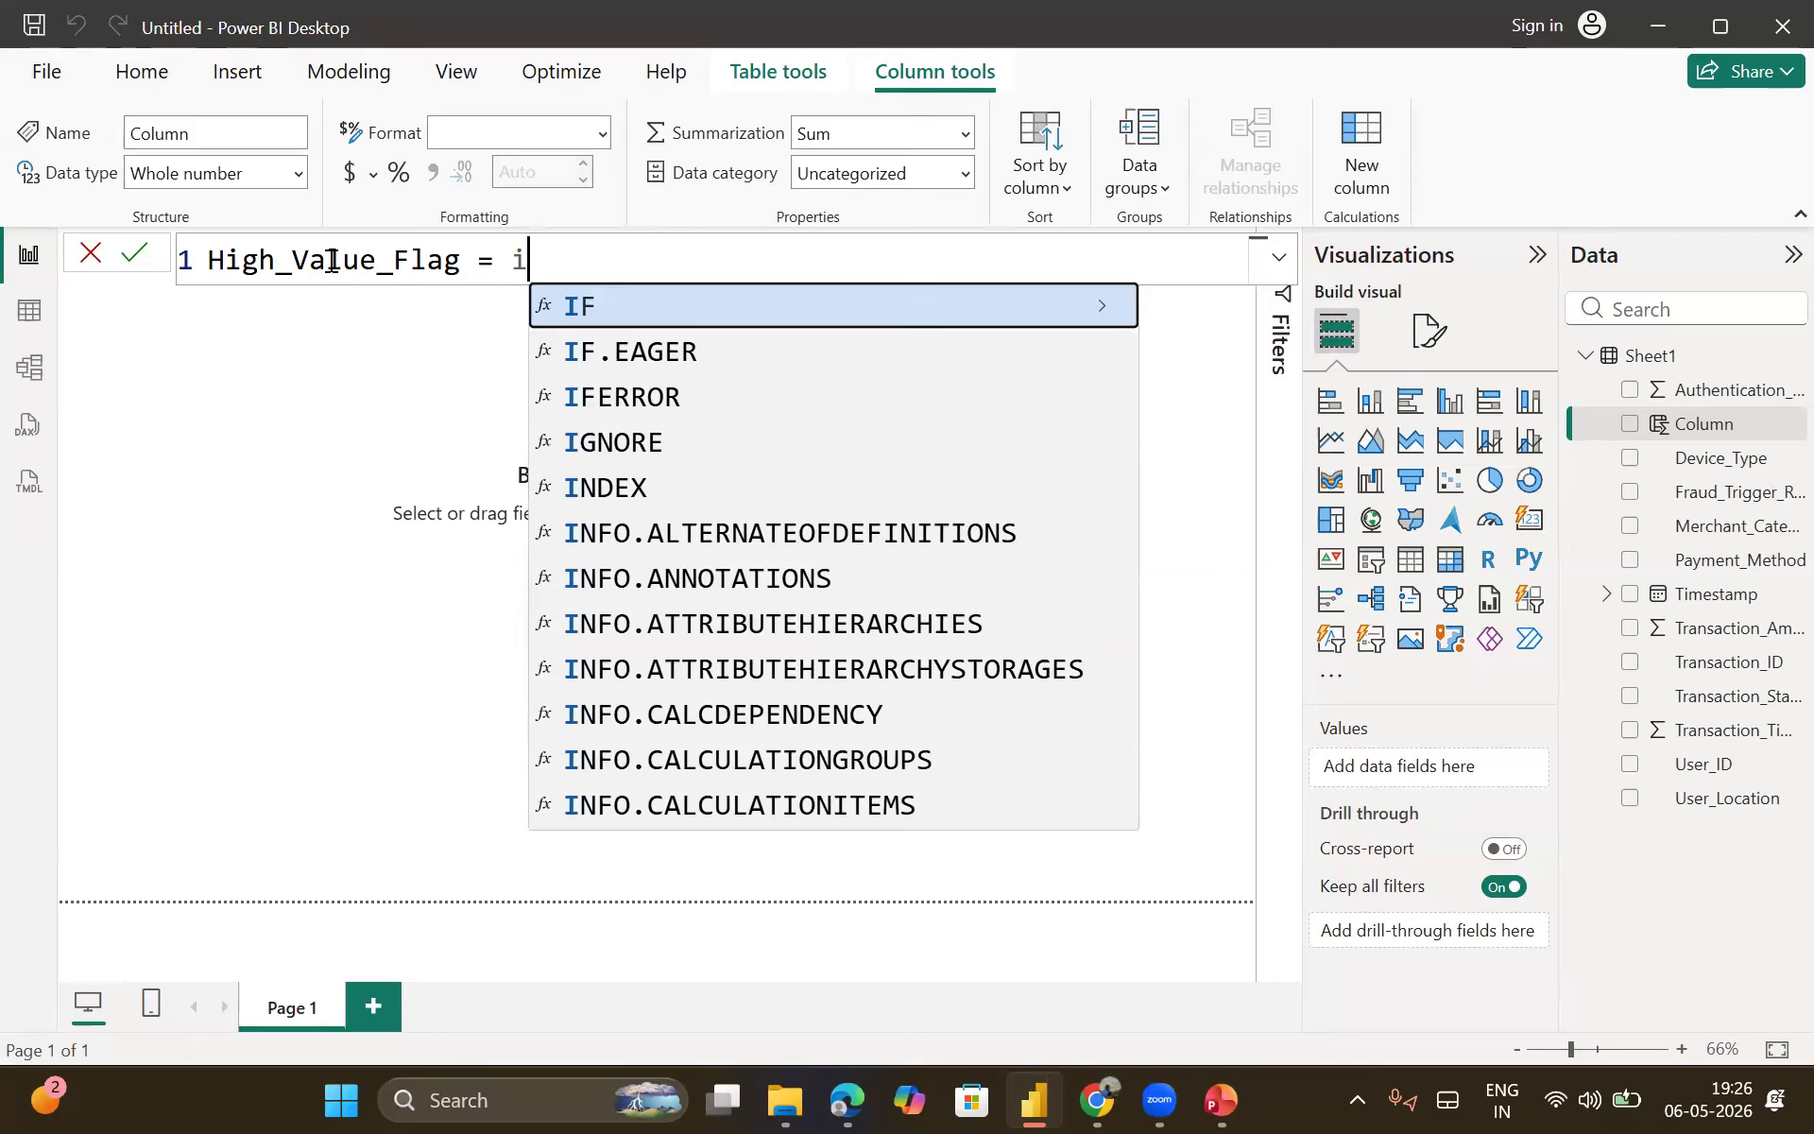
key(Down)
key(Down)
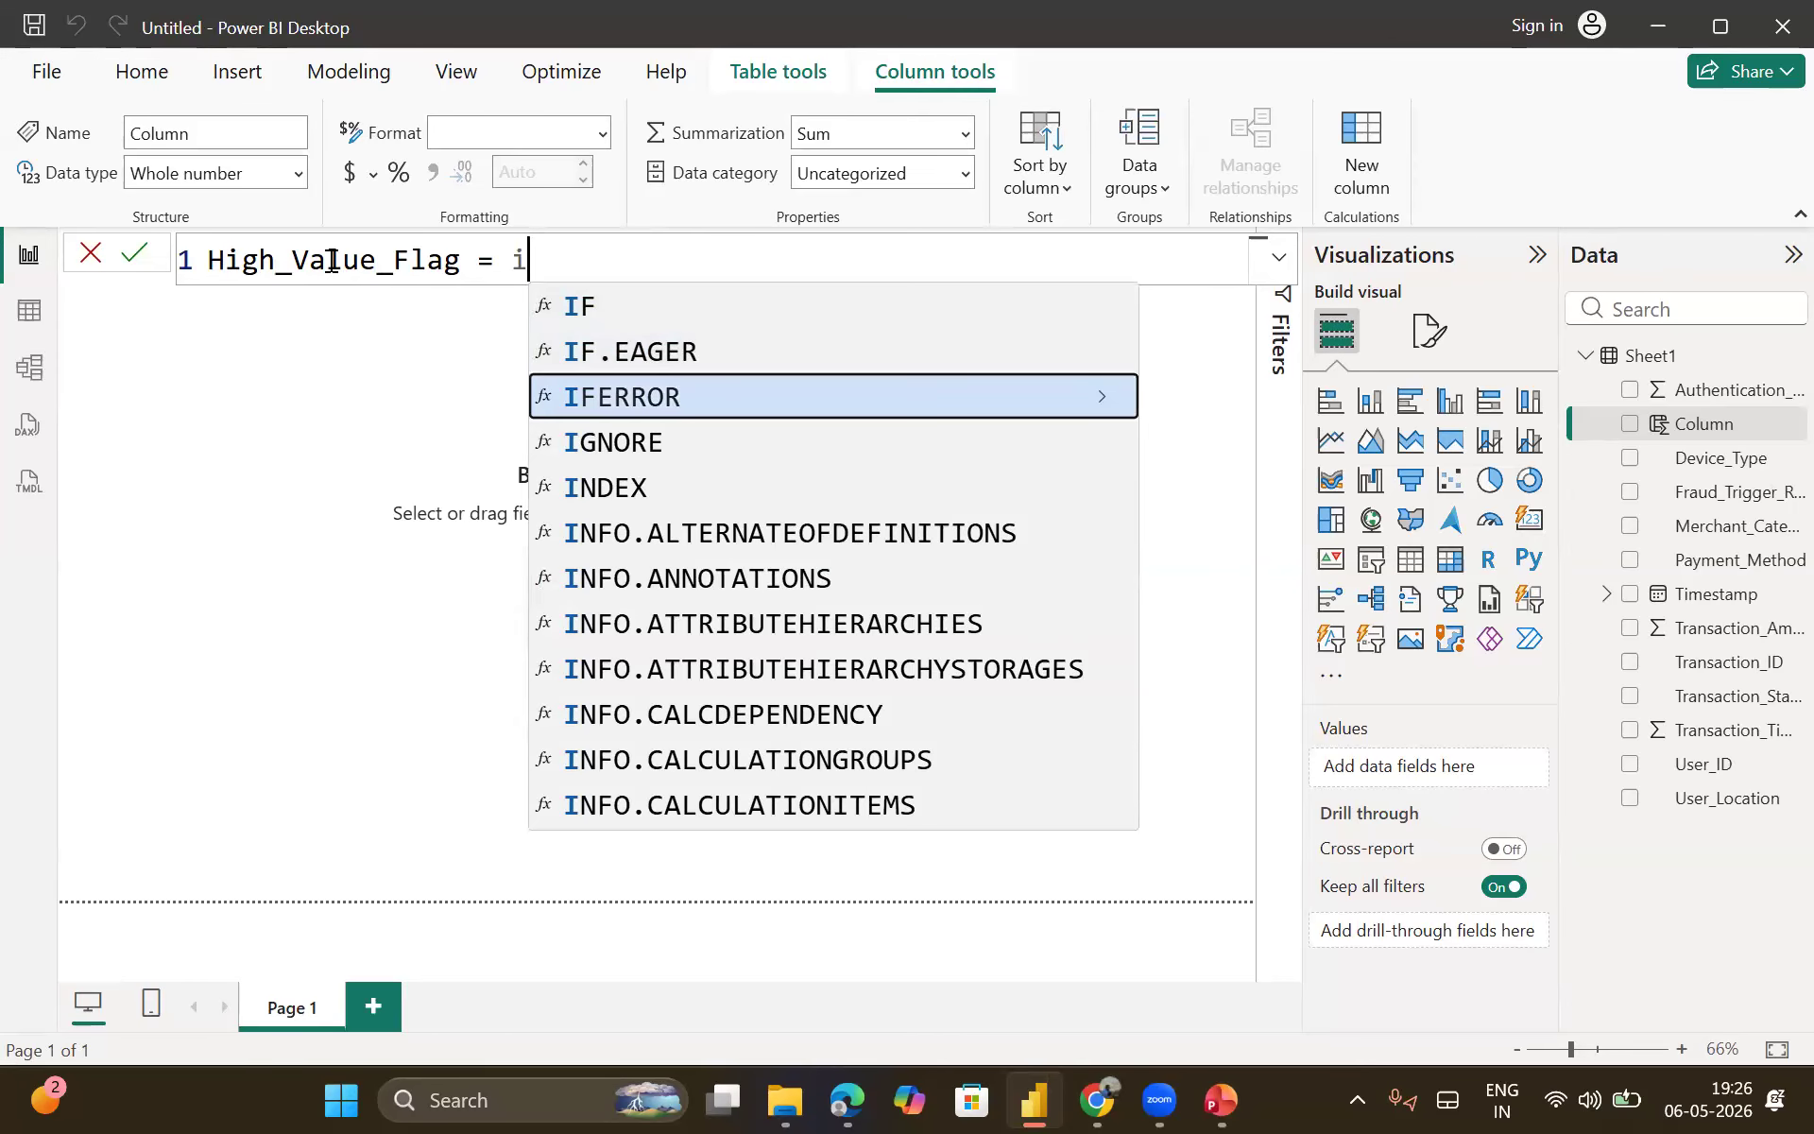
key(Up)
key(Up)
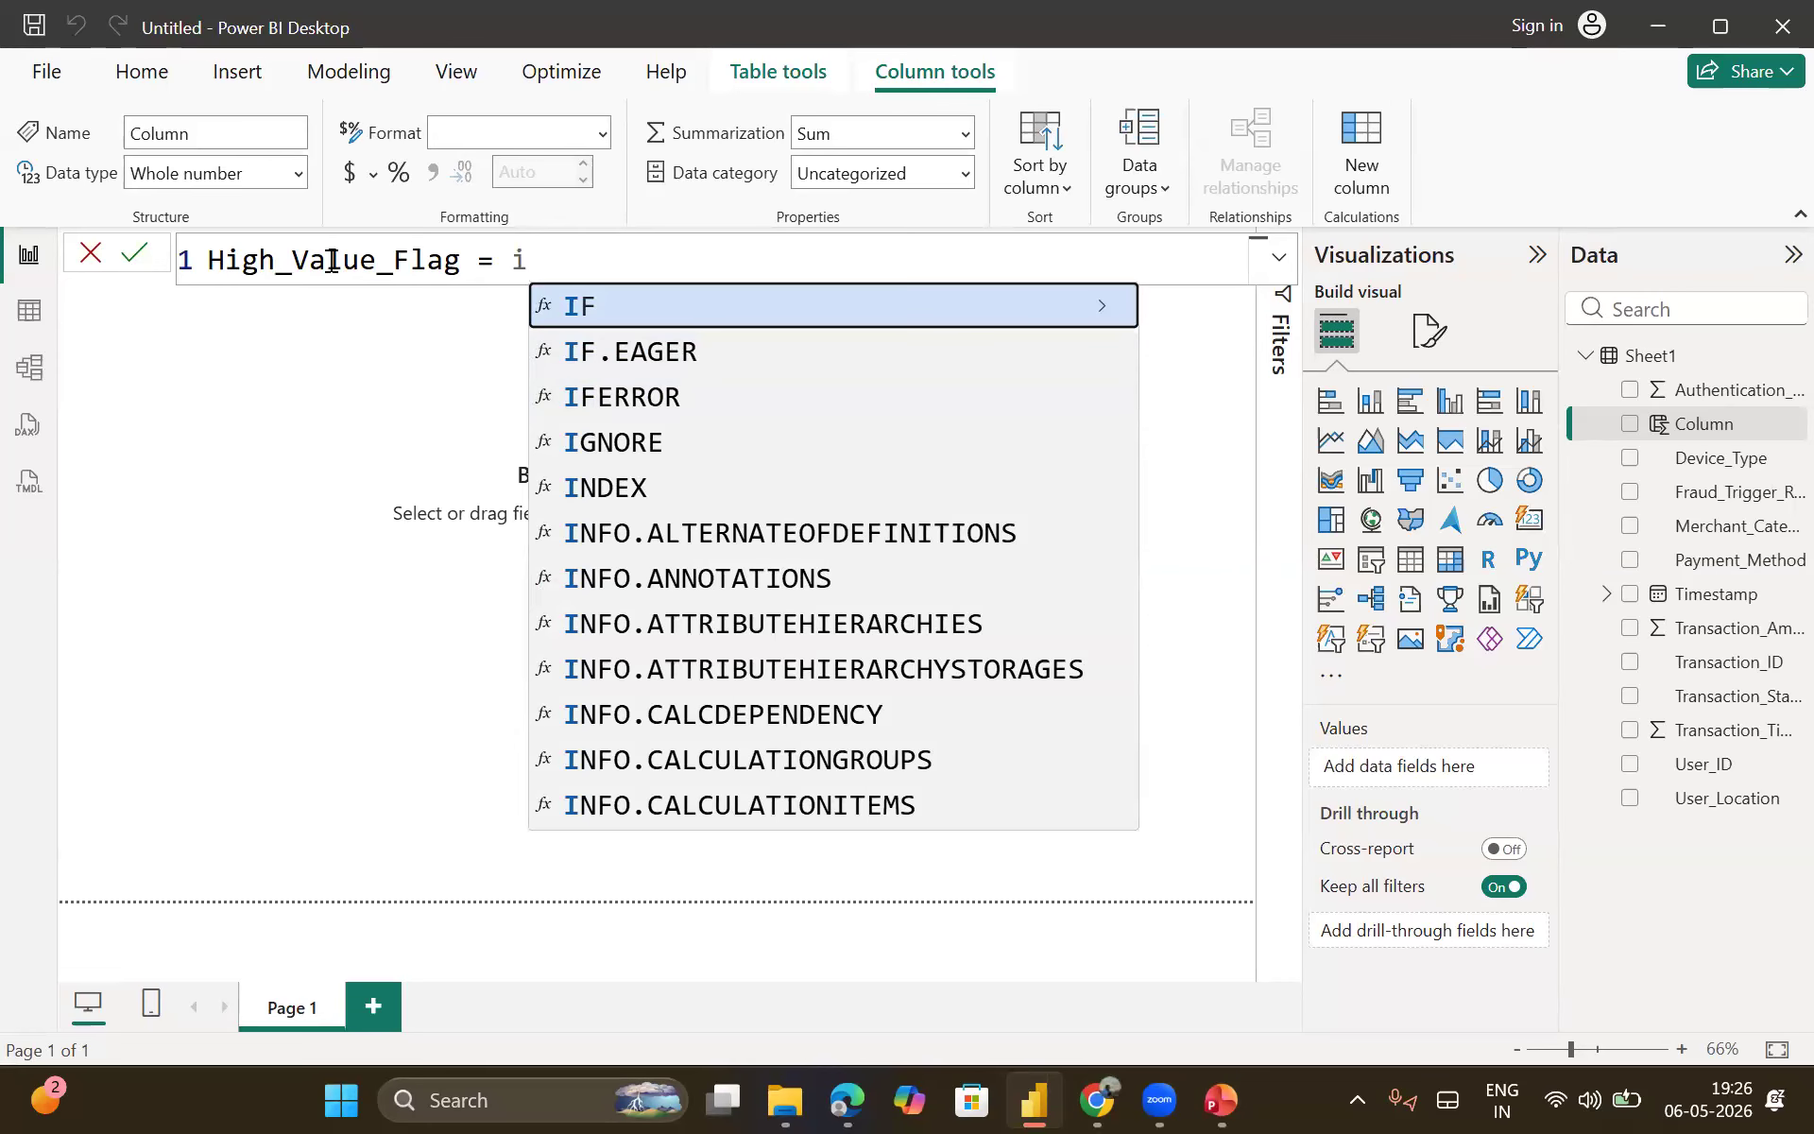
key(Tab)
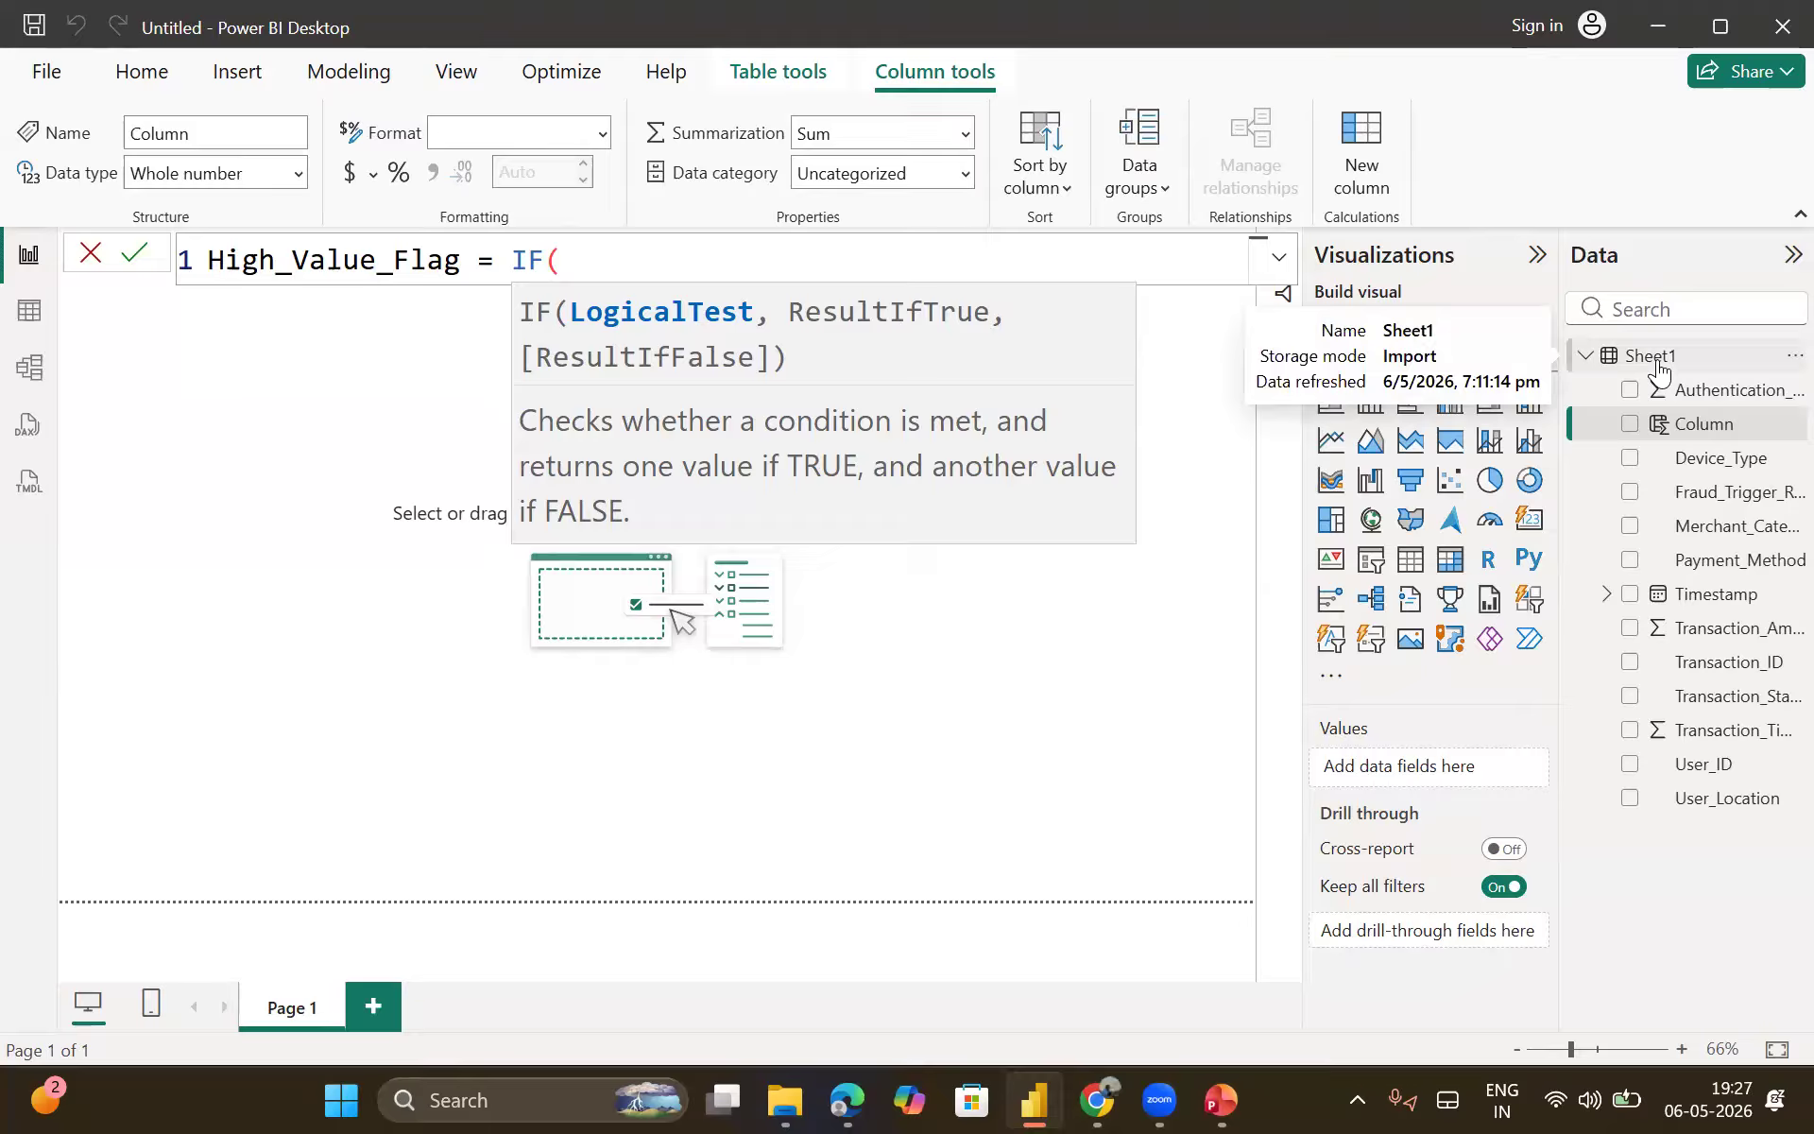
Step: Enter Sheet1[Transaction_Amount_INR] > 4000 as the logical test of the IF function
text(sh)
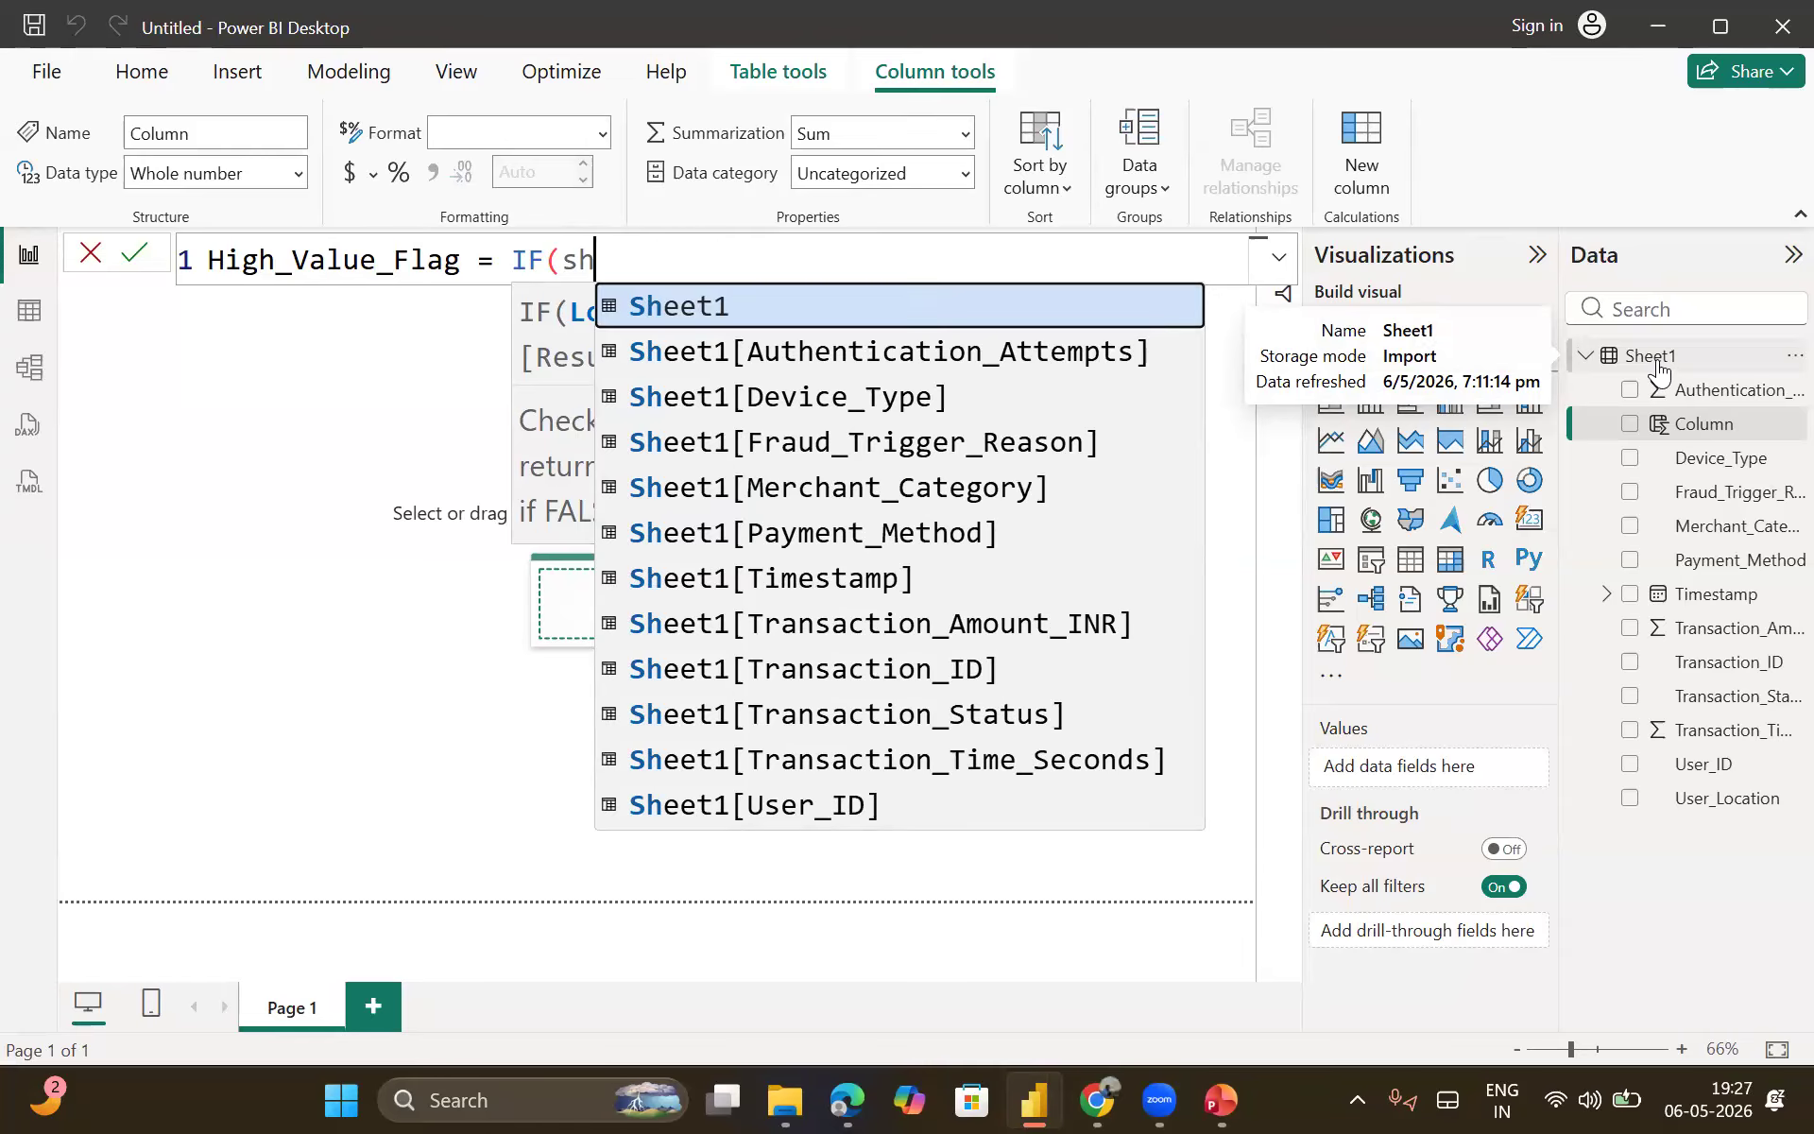
key(Down)
key(Down)
key(Down)
key(Down)
key(Down)
key(Down)
key(Down)
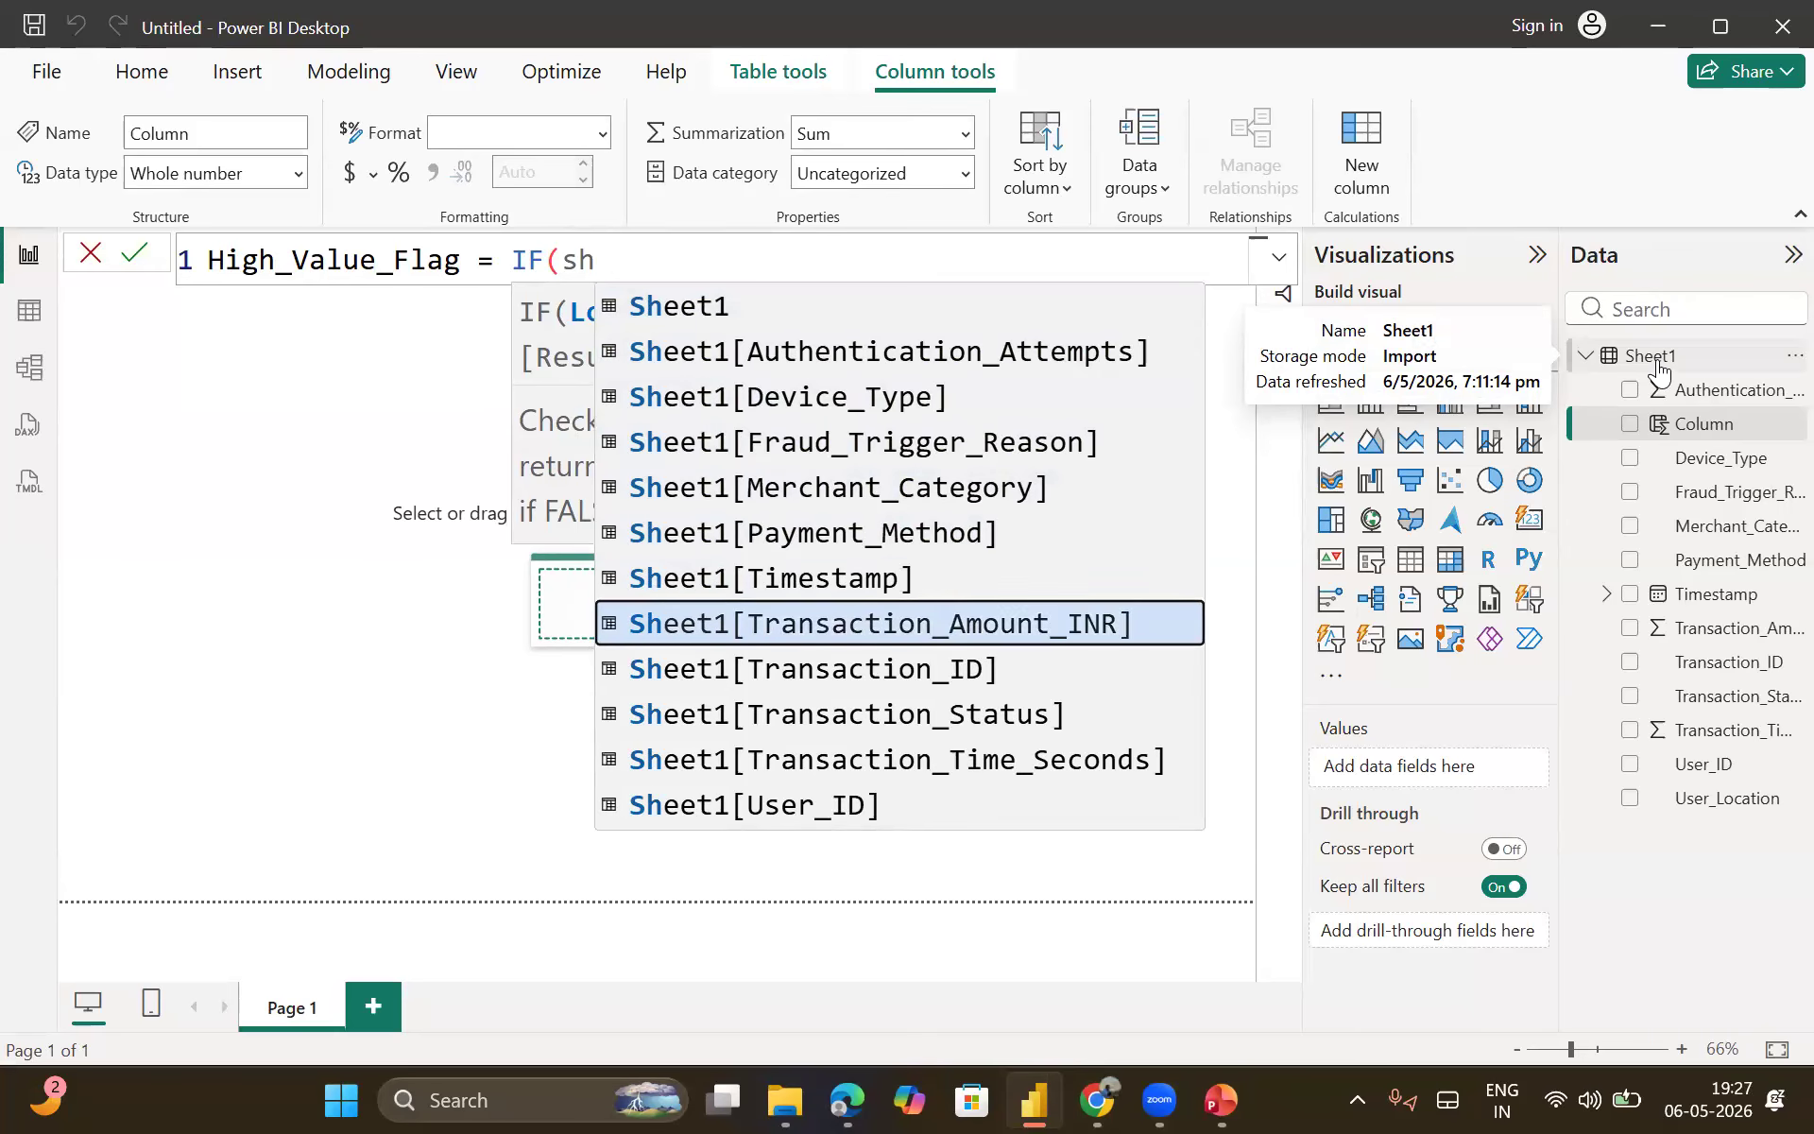
key(Tab)
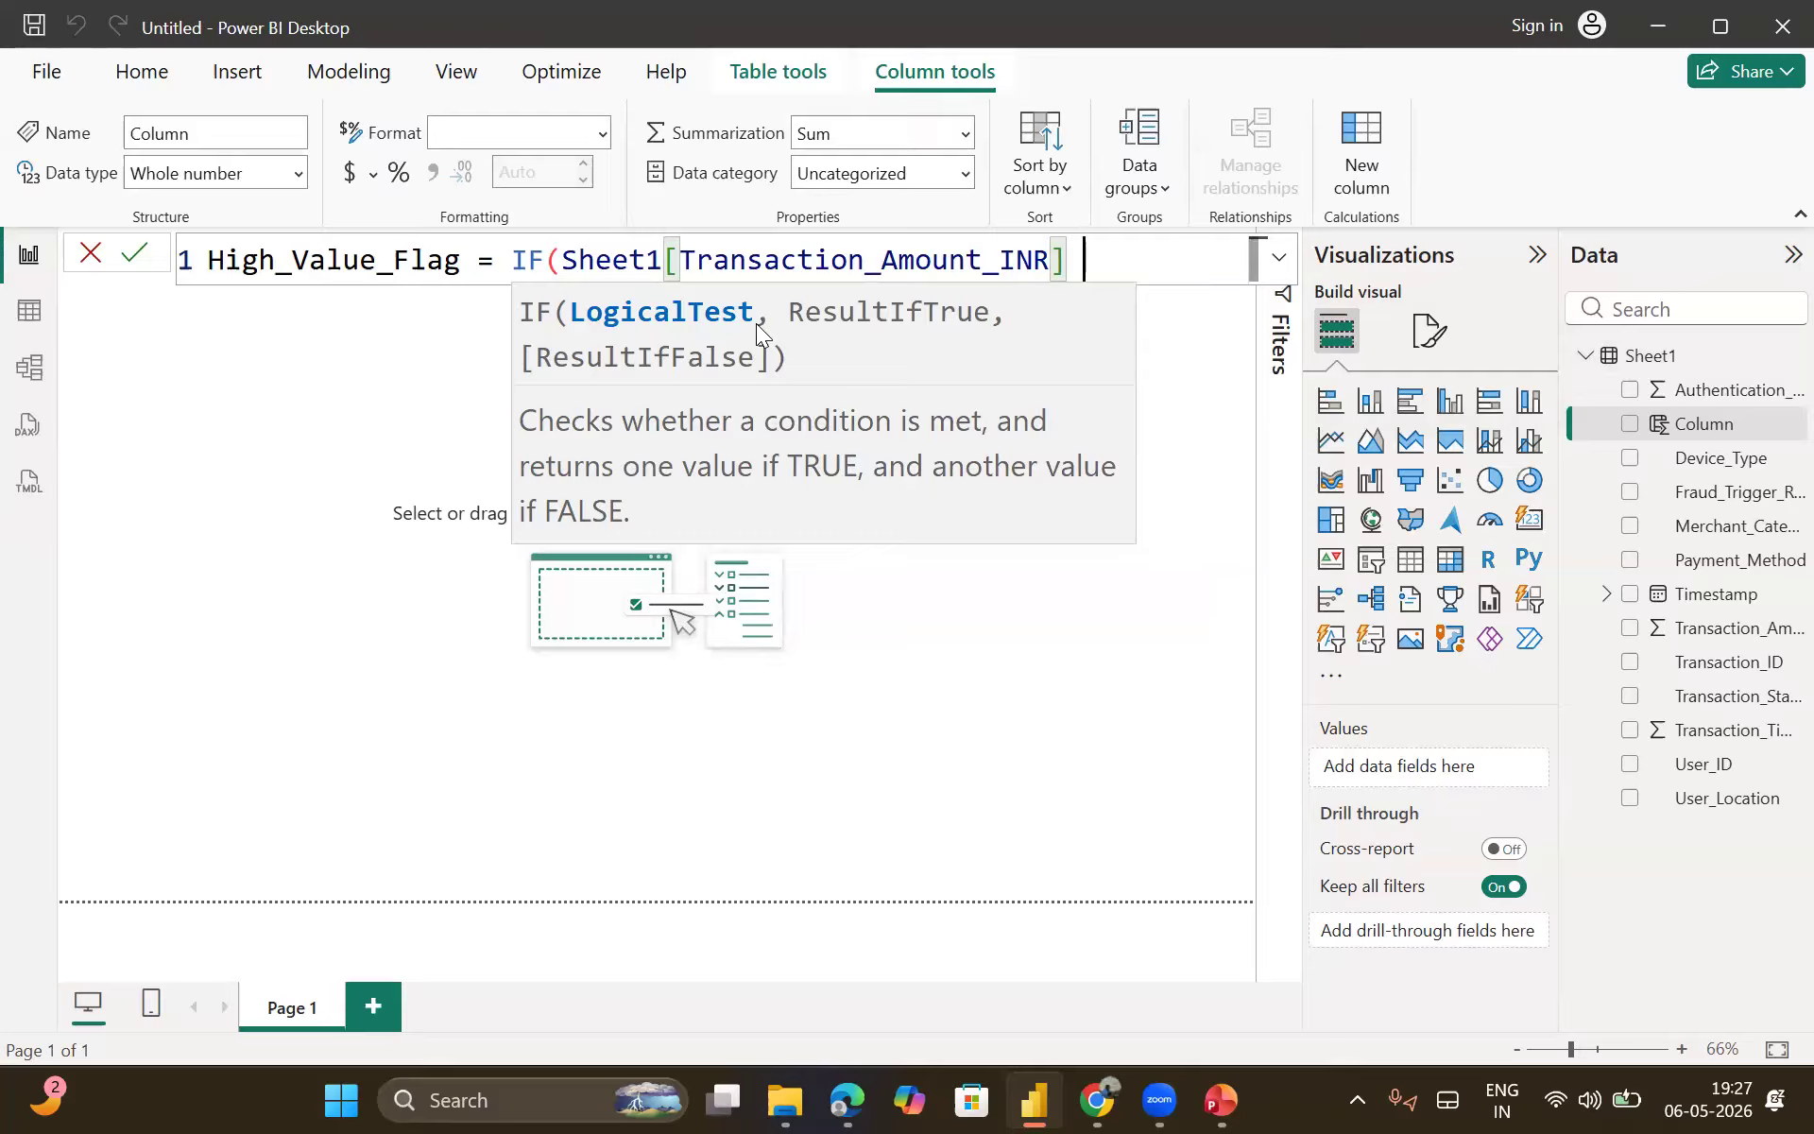
text(> )
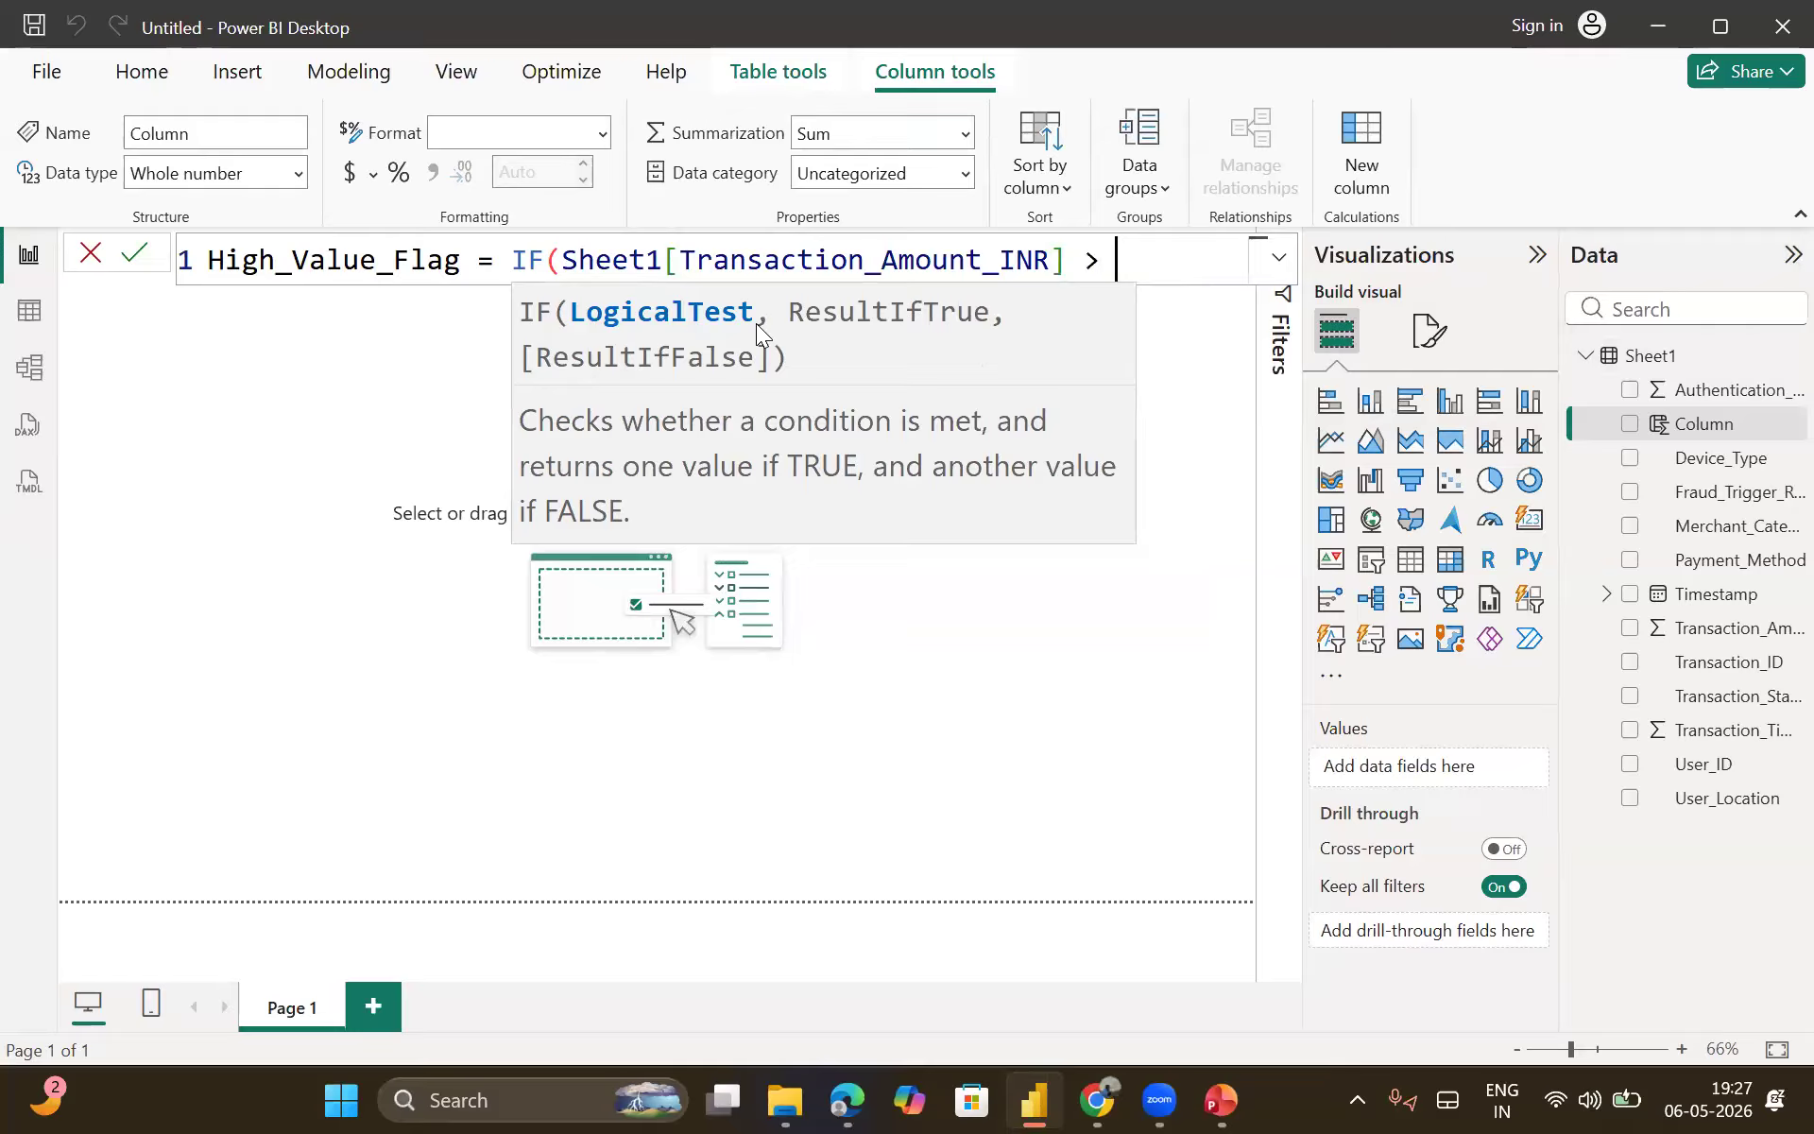
text(4000)
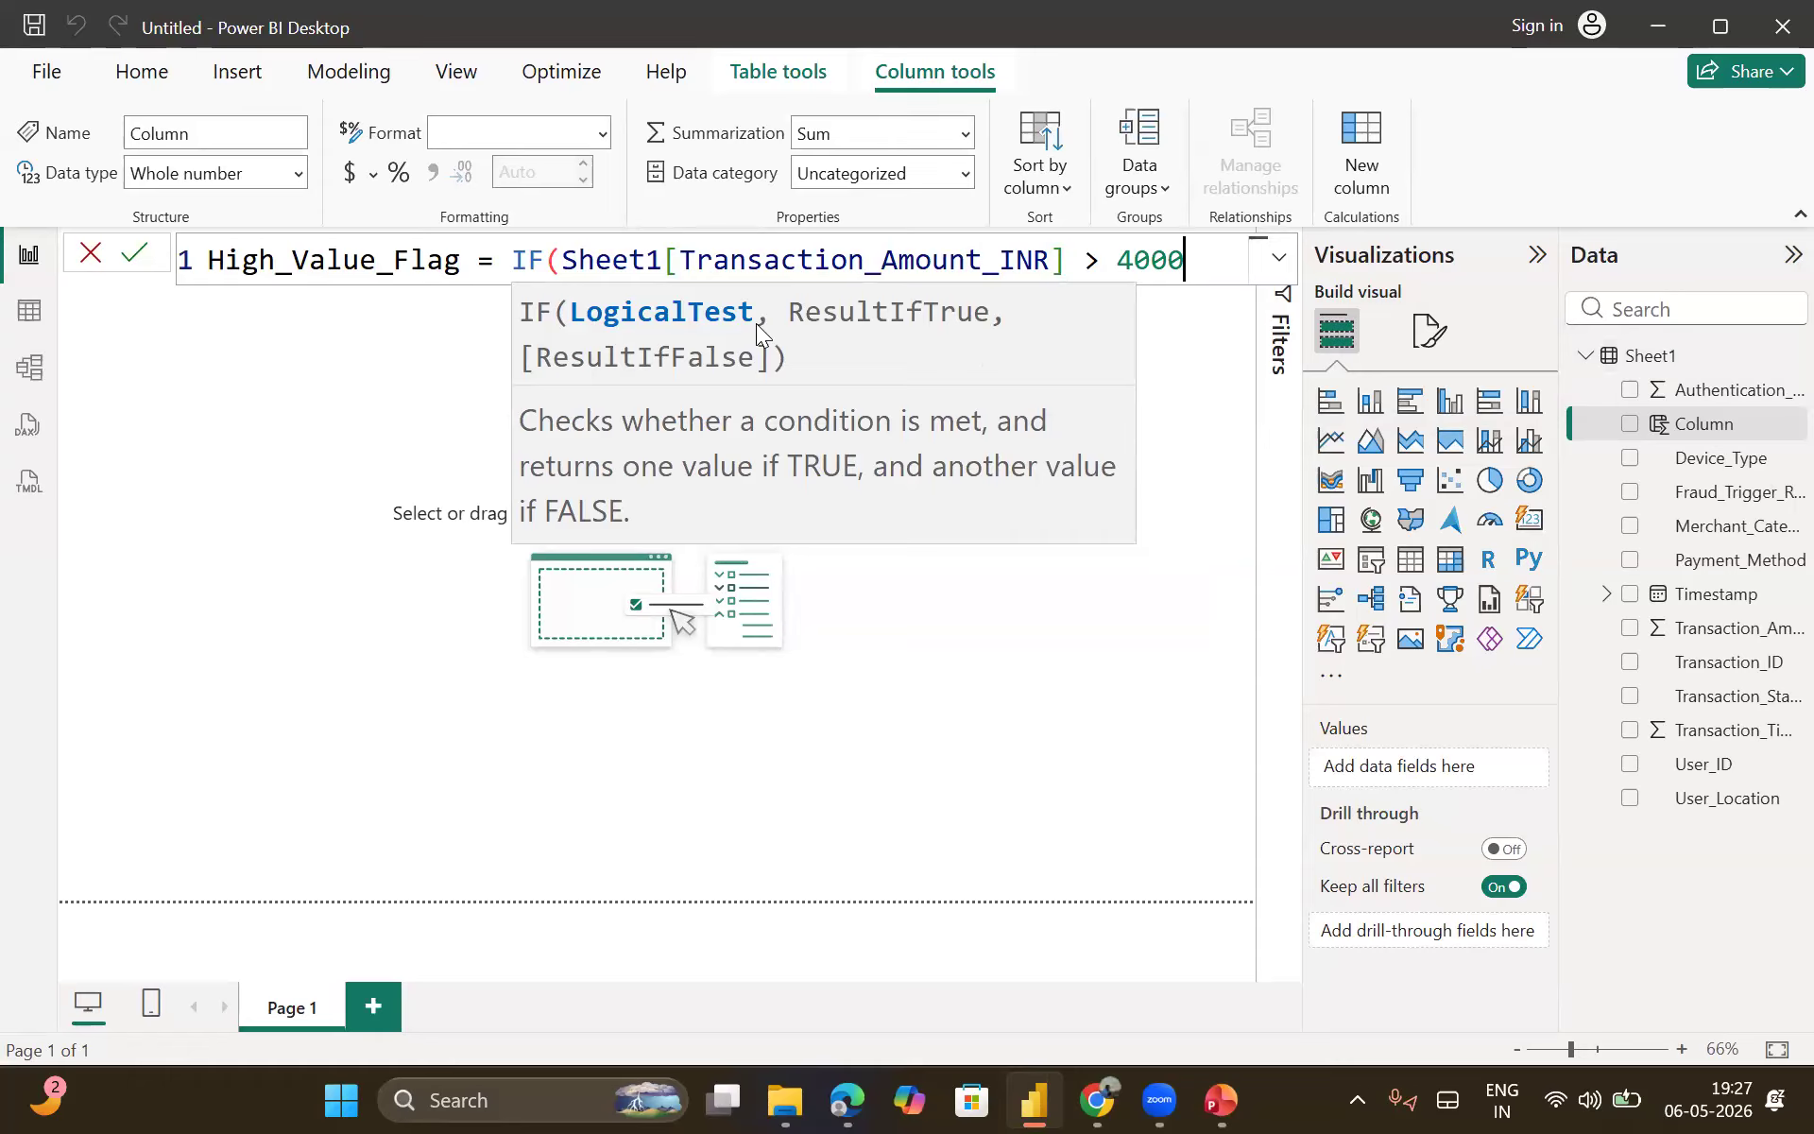
Step: Have the IF function return 1 when true and 0 when false, and commit the High_Value_Flag column
text(,)
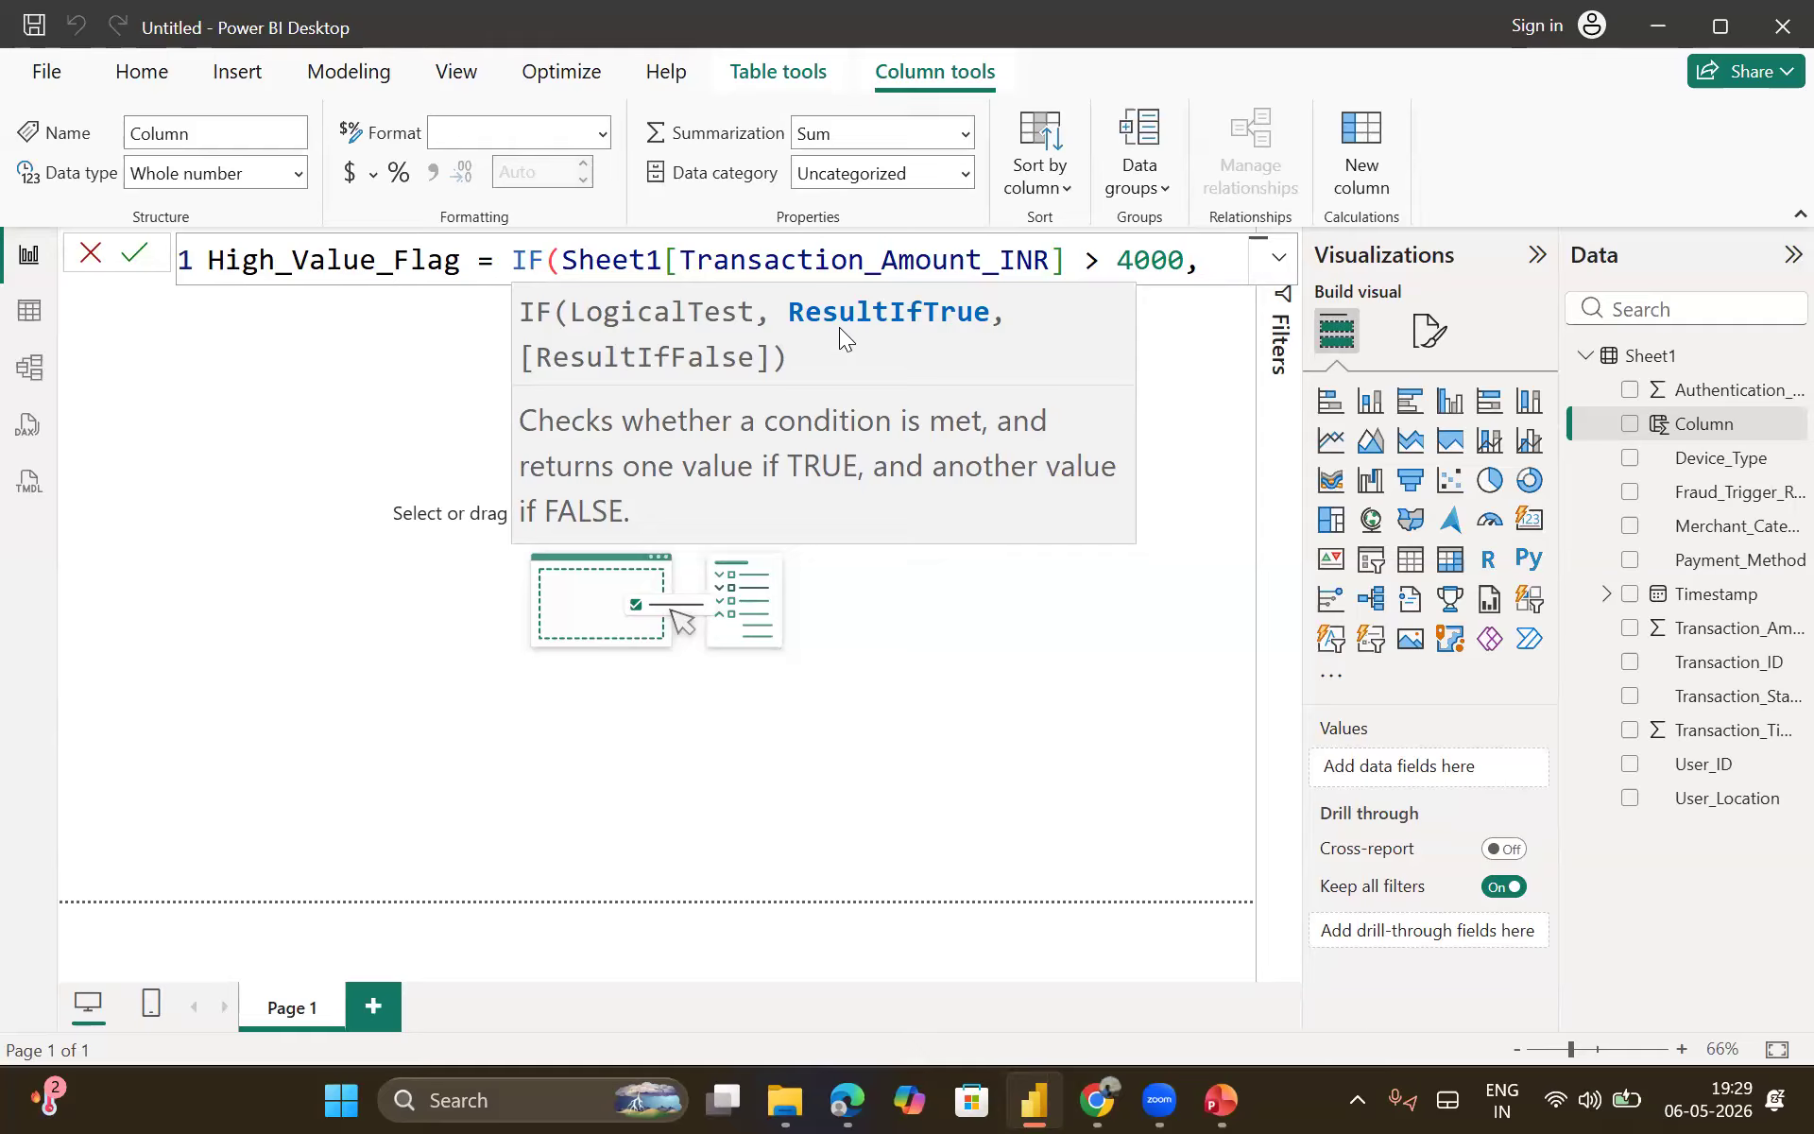
text(1)
text(,)
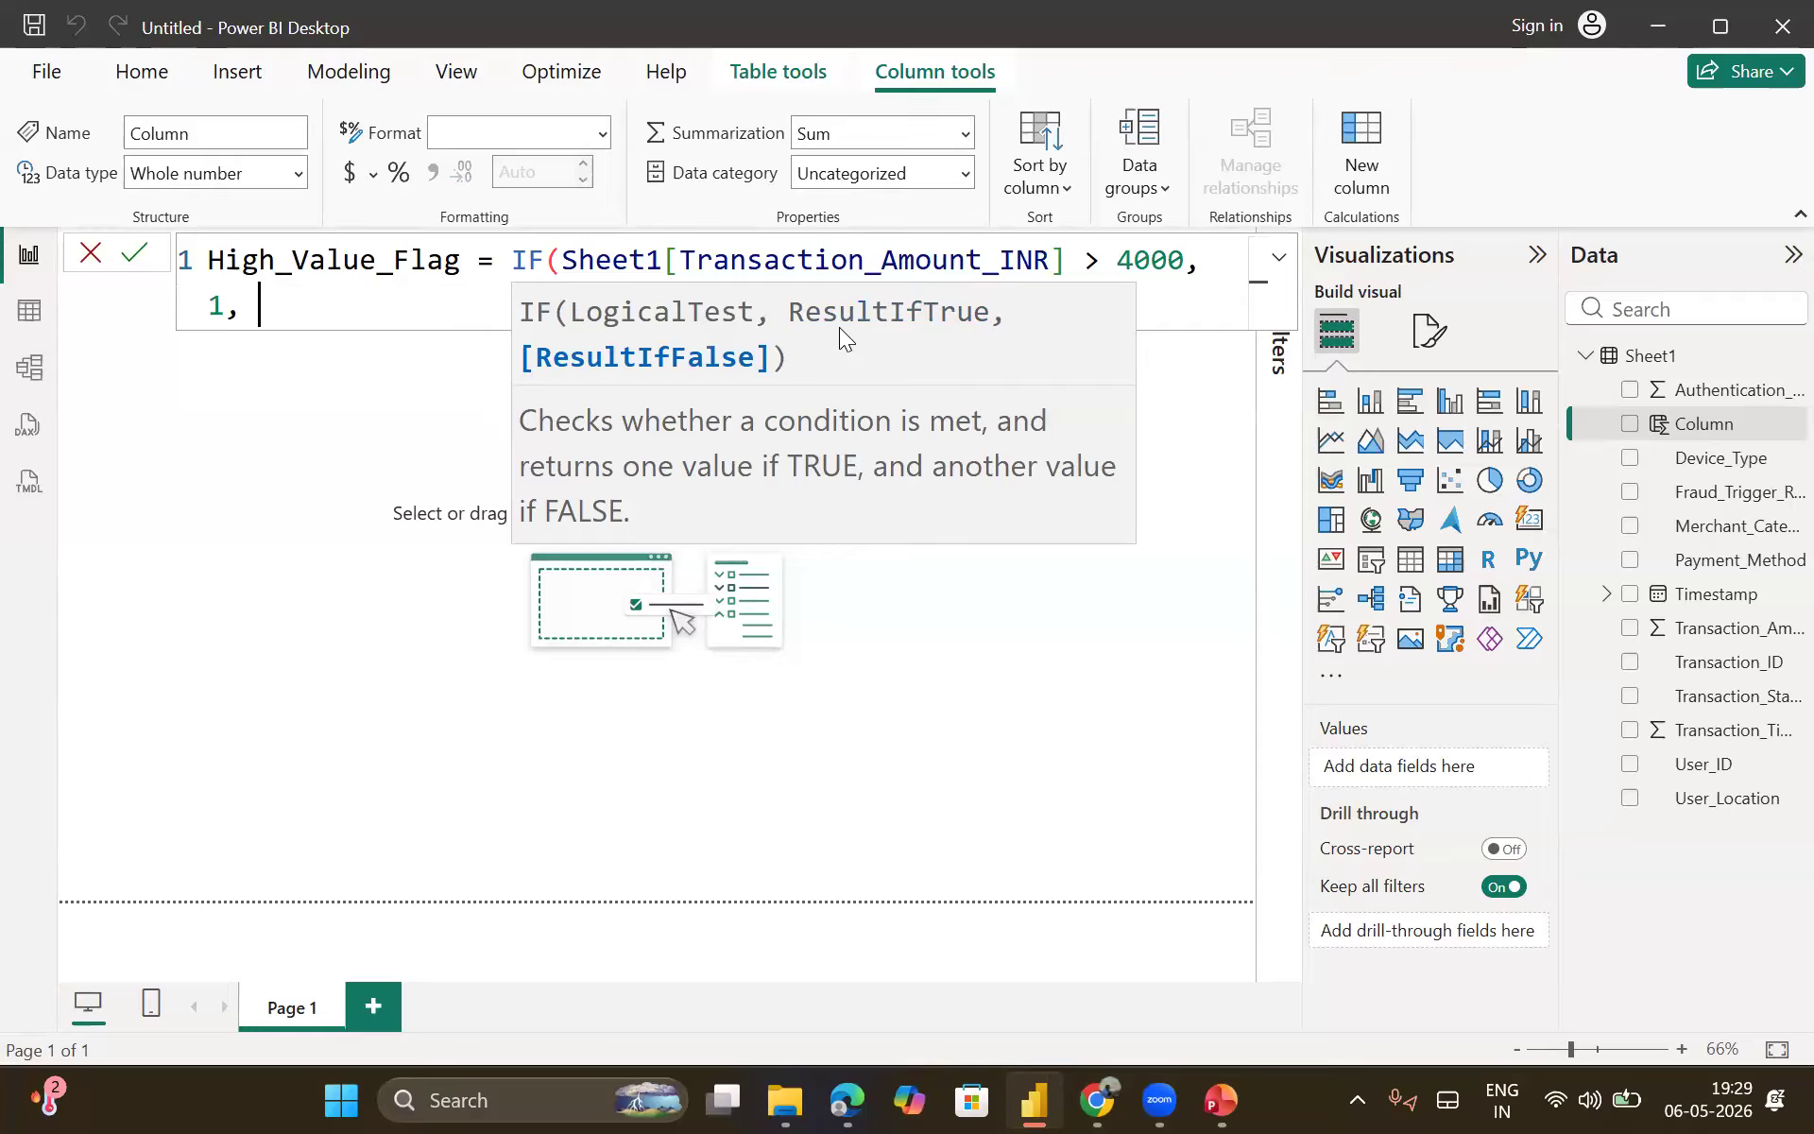
text(0)
text())
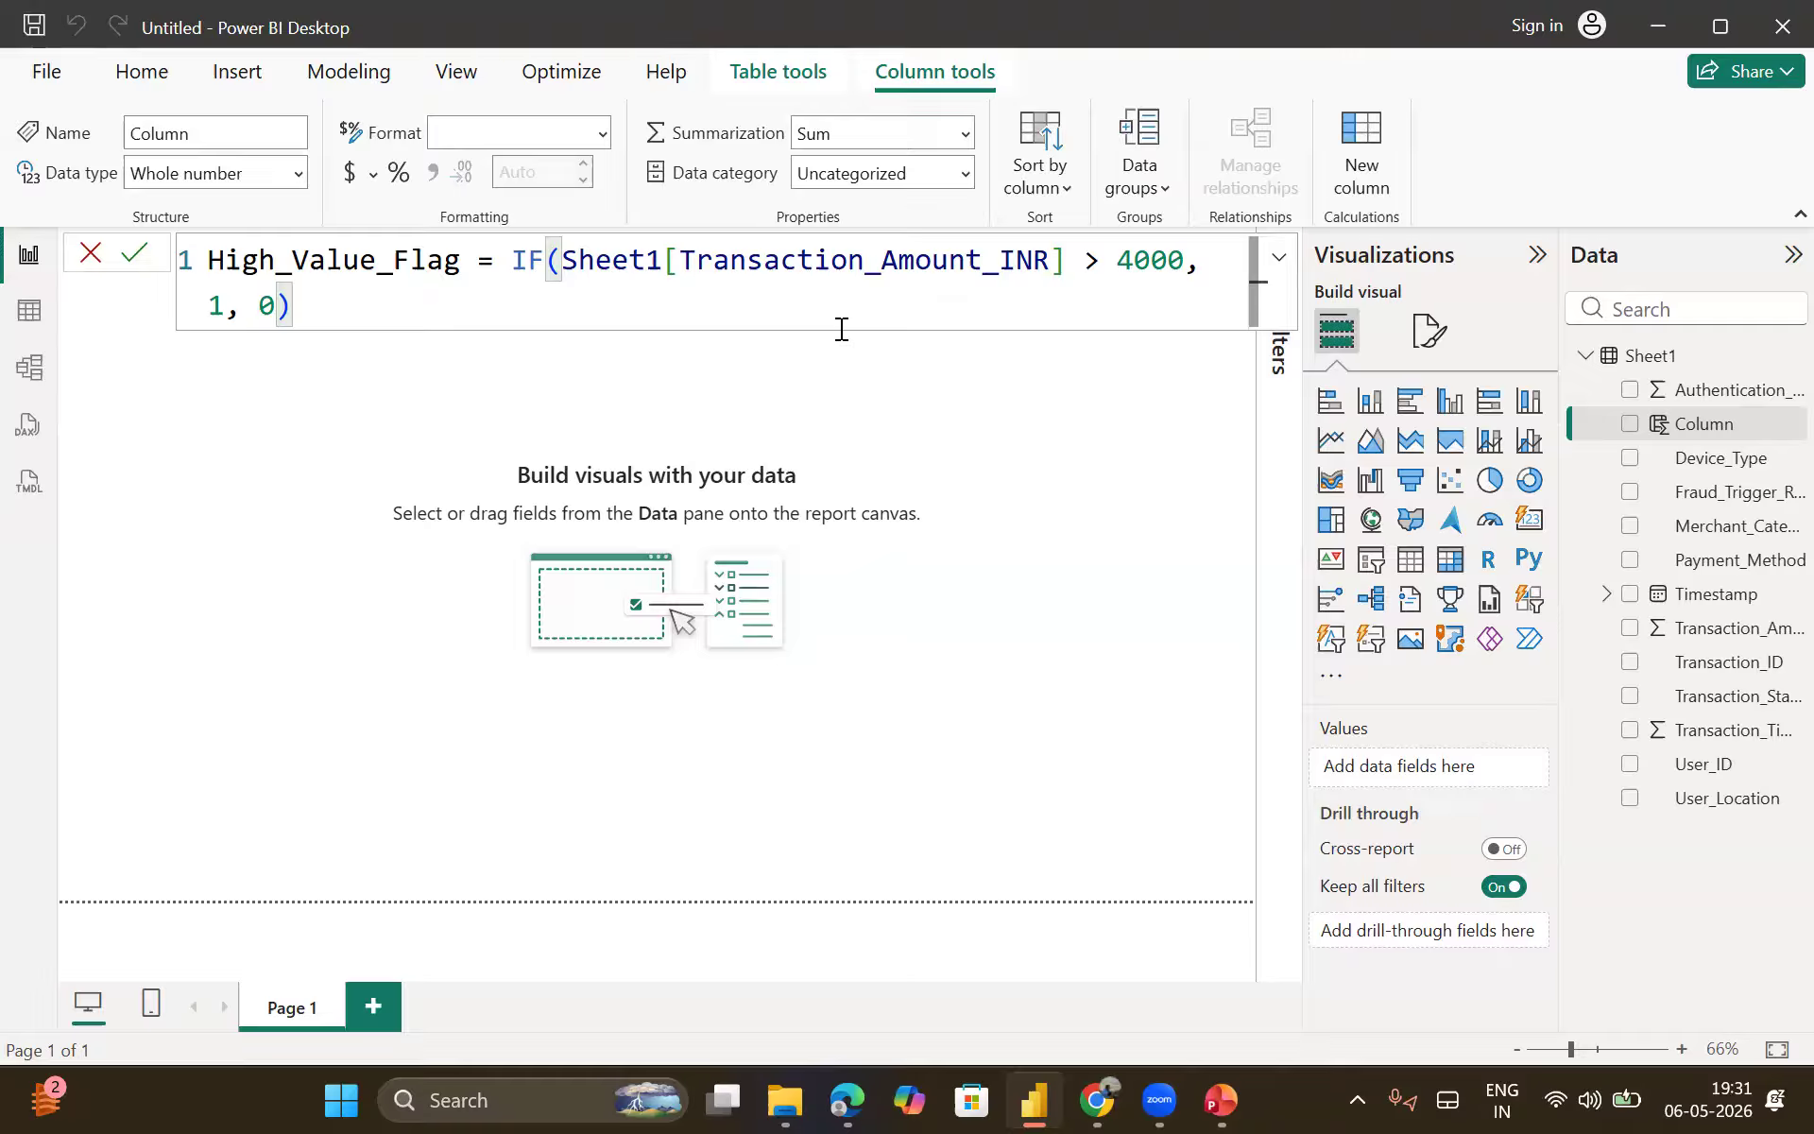
key(Return)
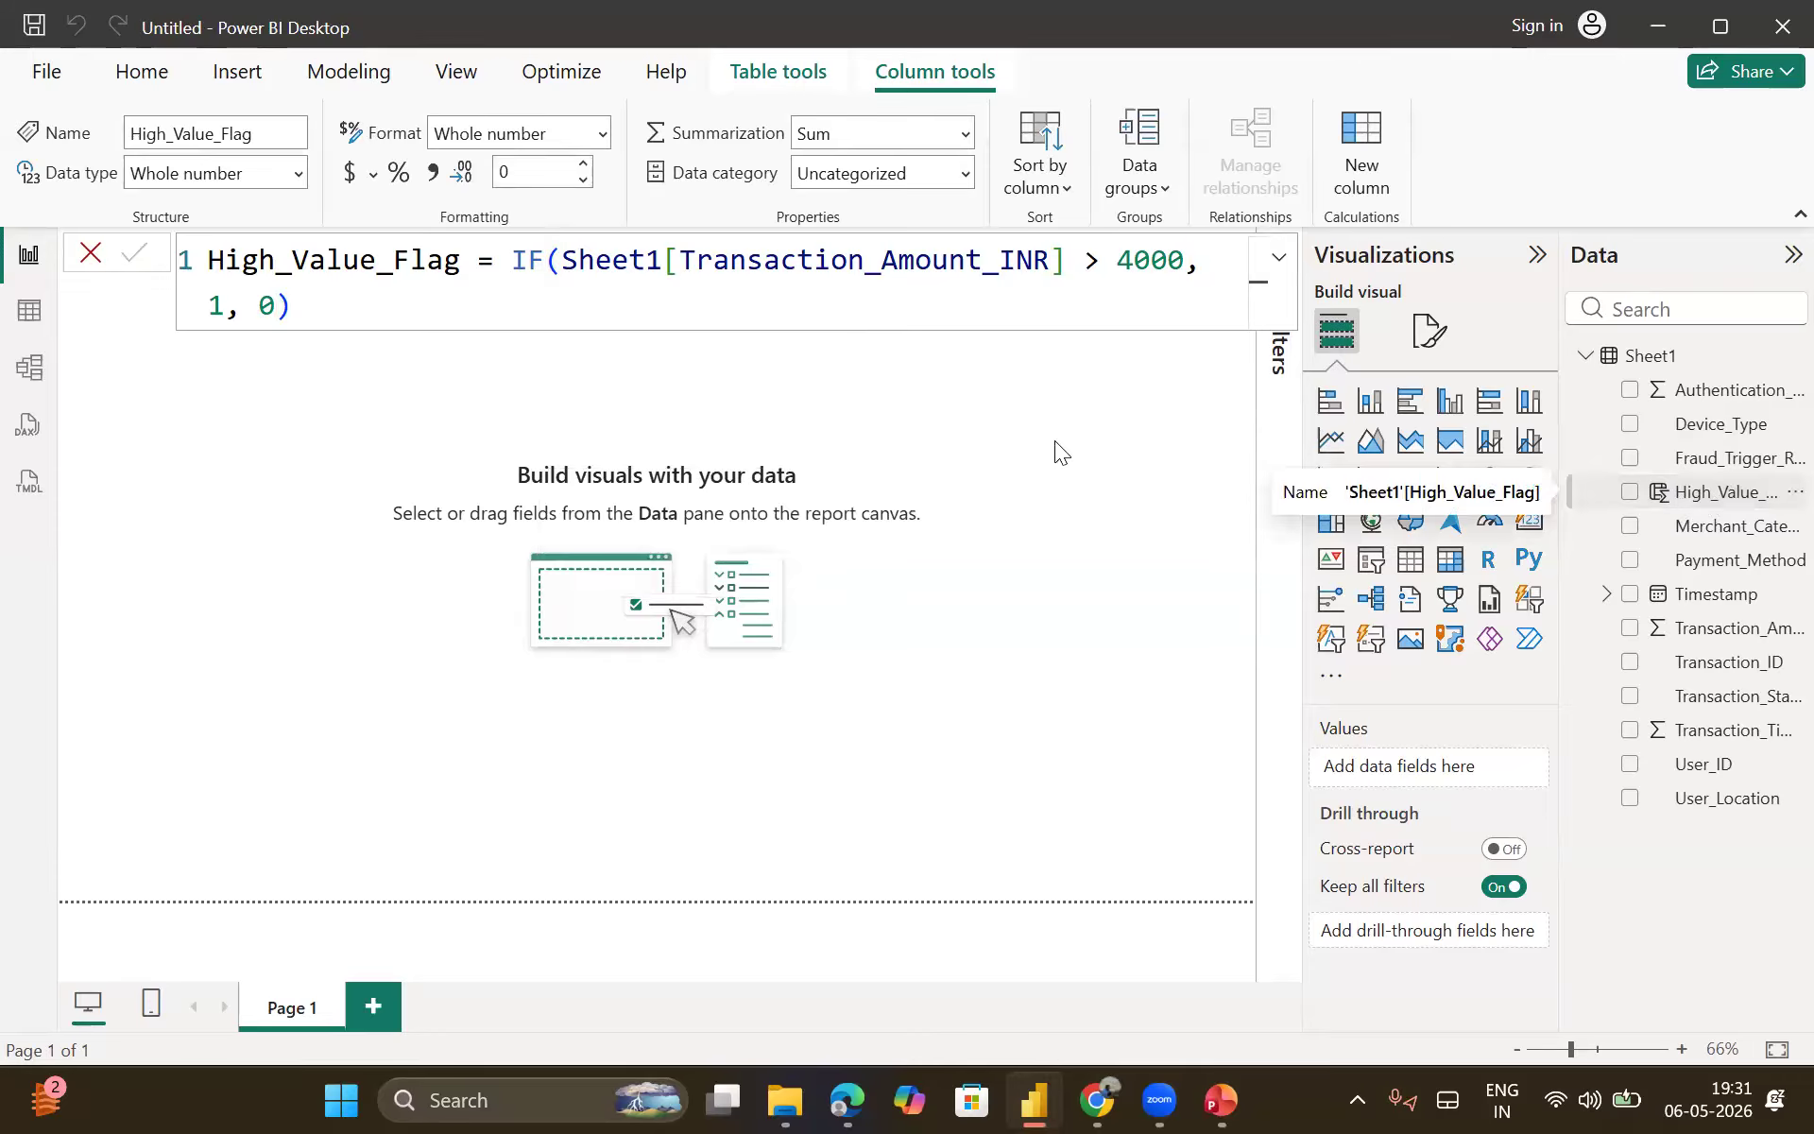
Step: Look through the High_Value_Flag column in the Sheet1 table for rows flagged 1, and select one flagged cell
click(31, 331)
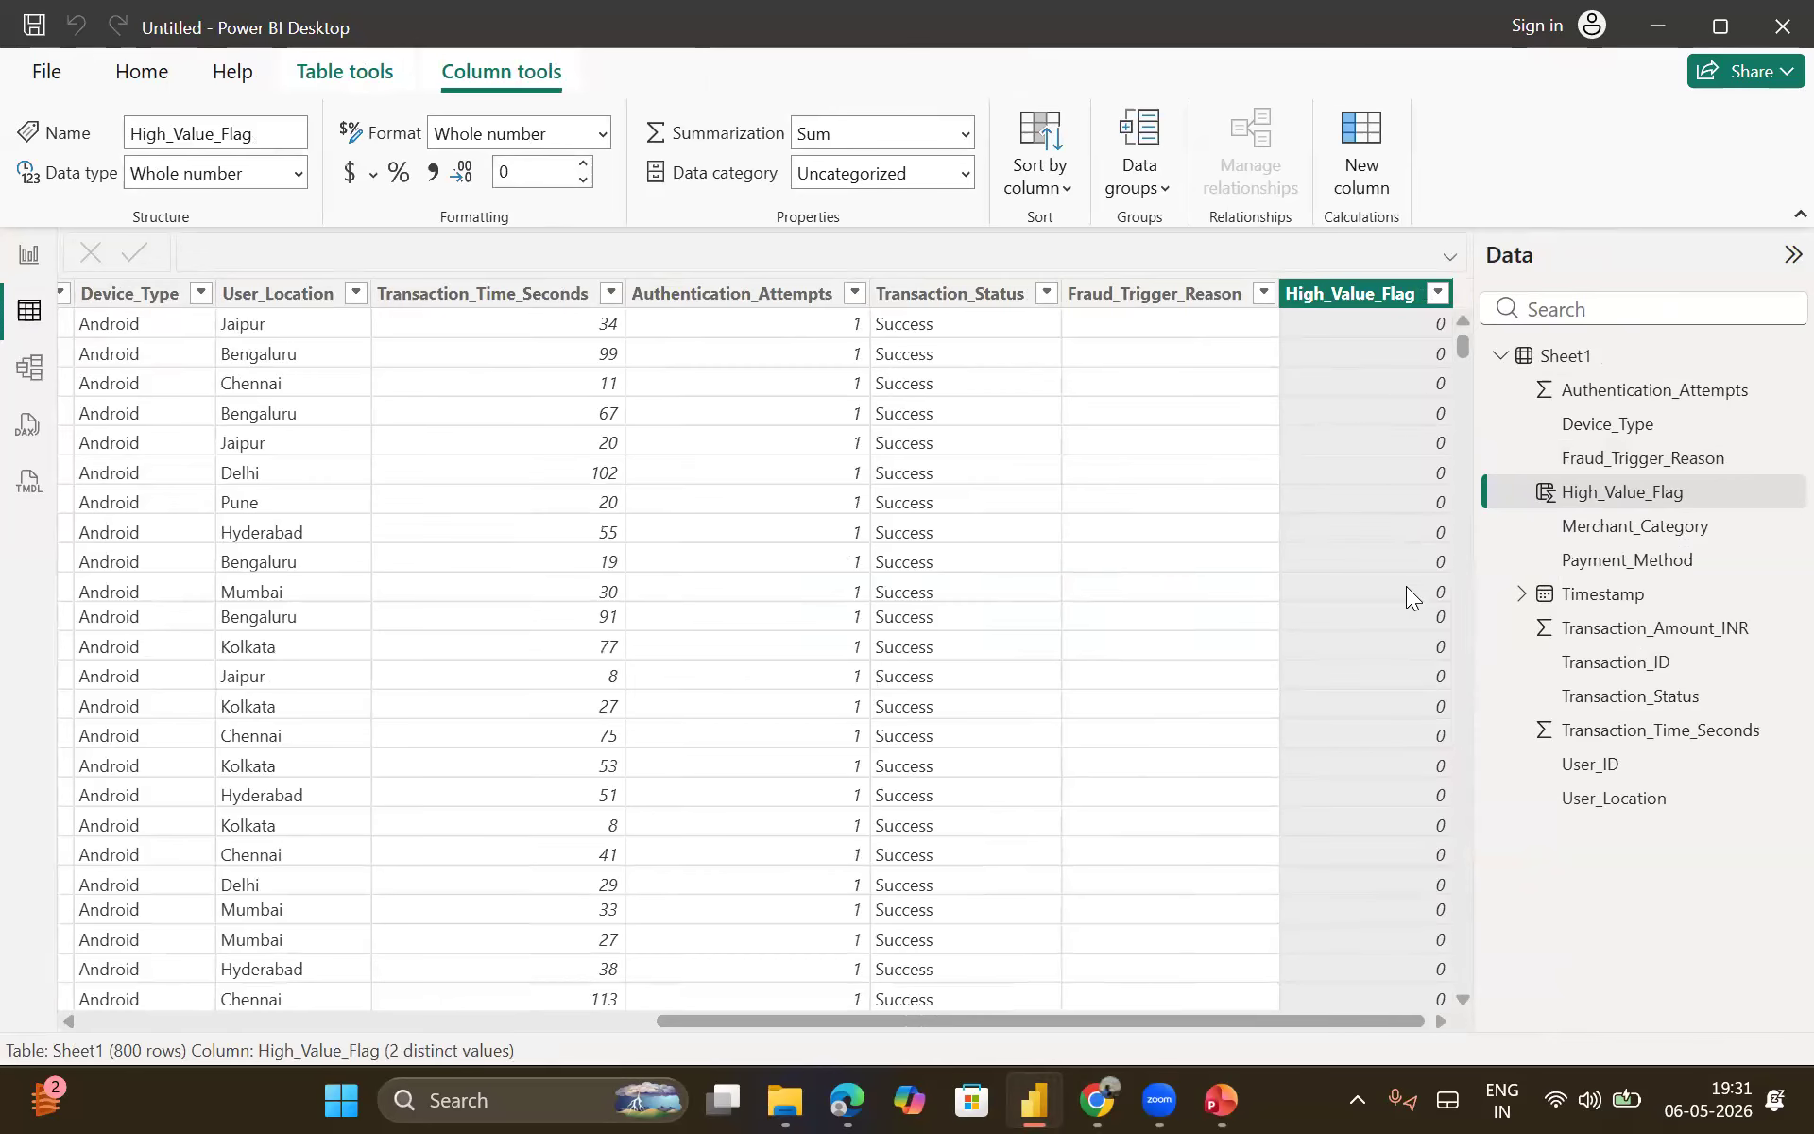
scroll(1405, 585, down, 6)
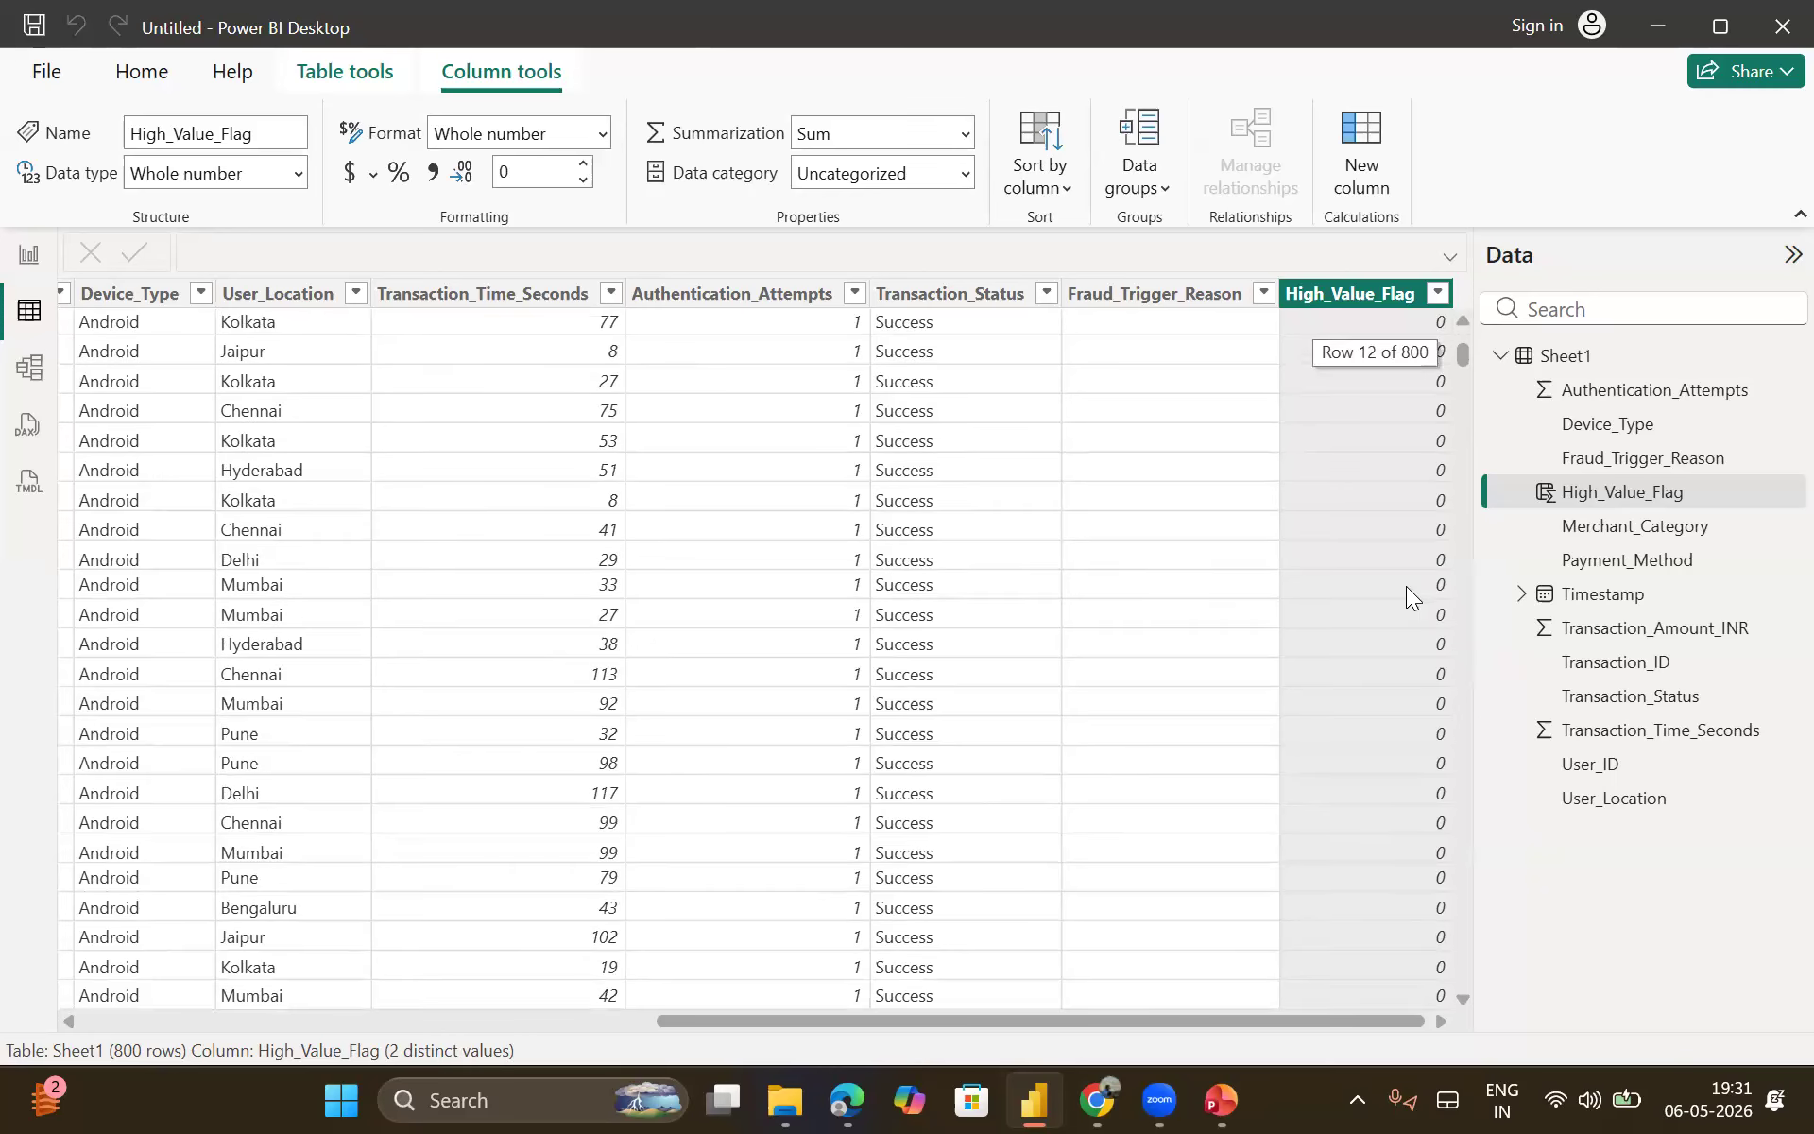
scroll(1406, 586, down, 20)
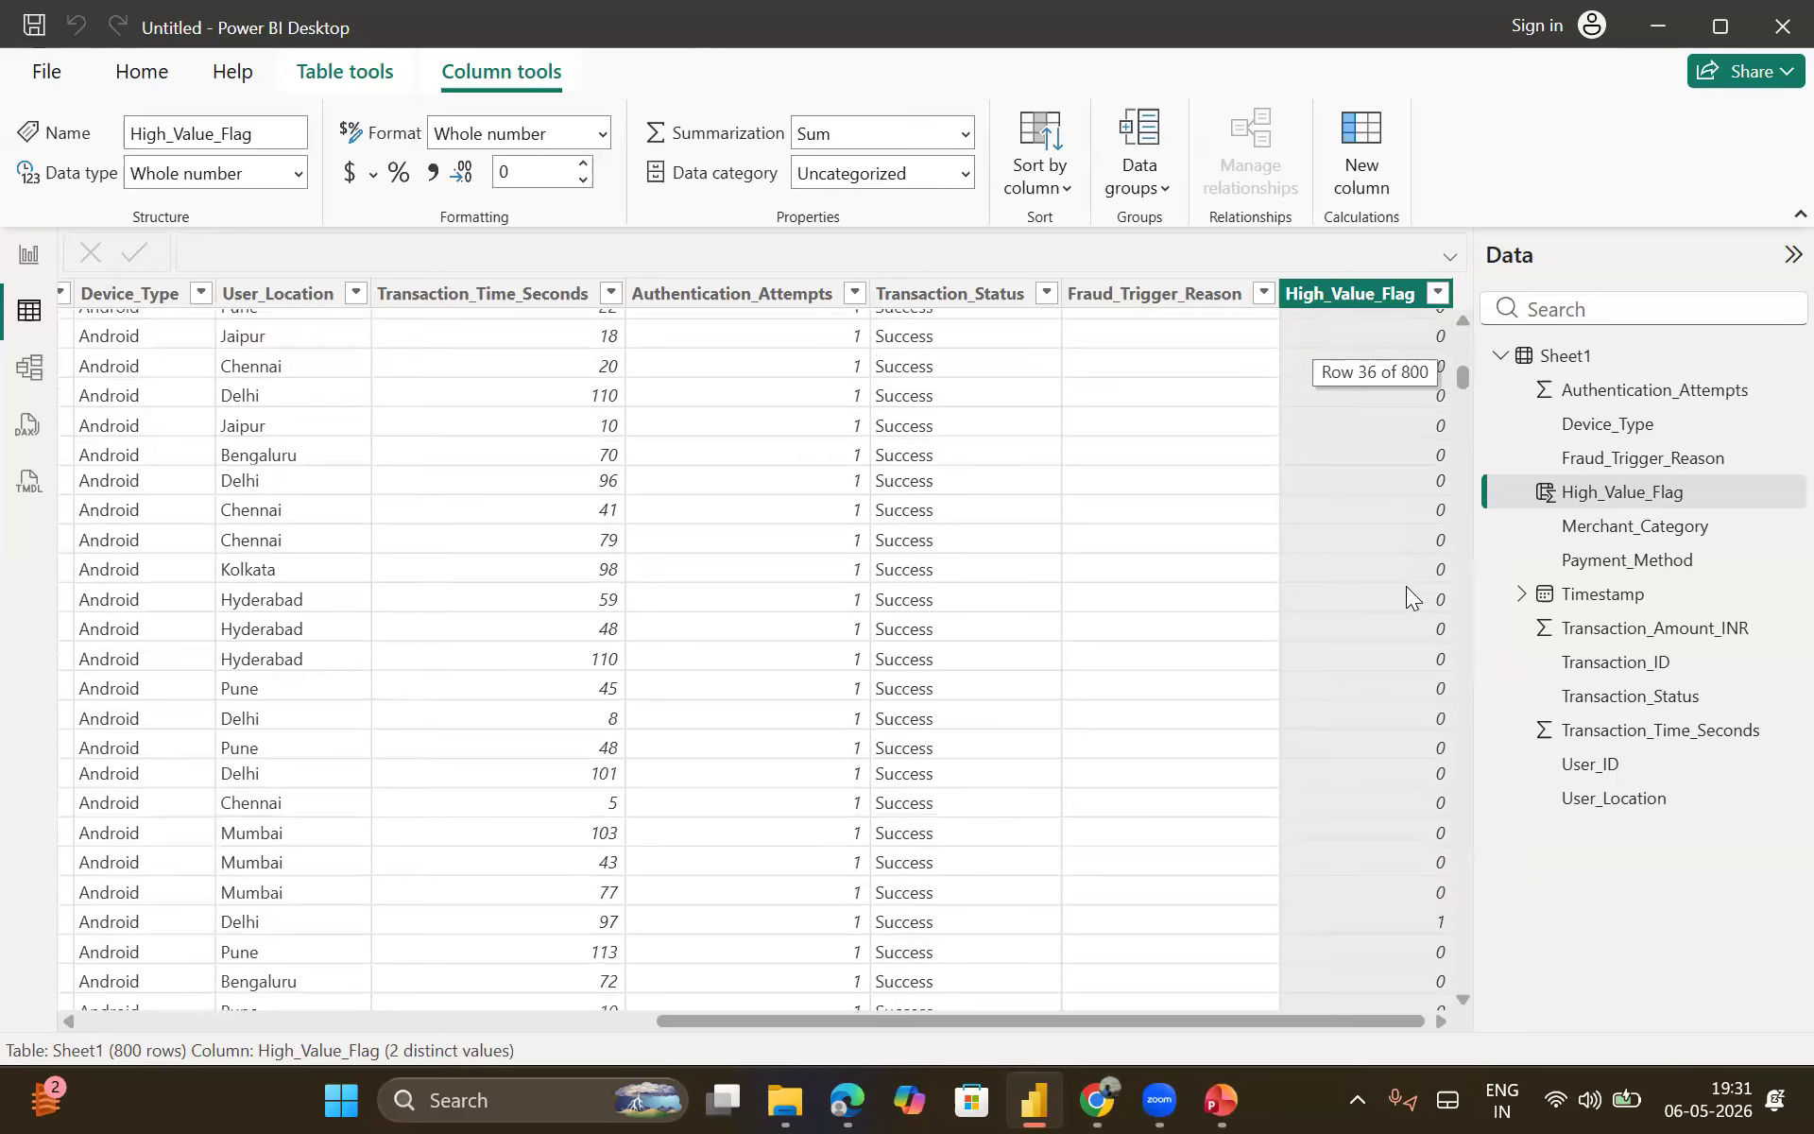
scroll(1405, 585, down, 20)
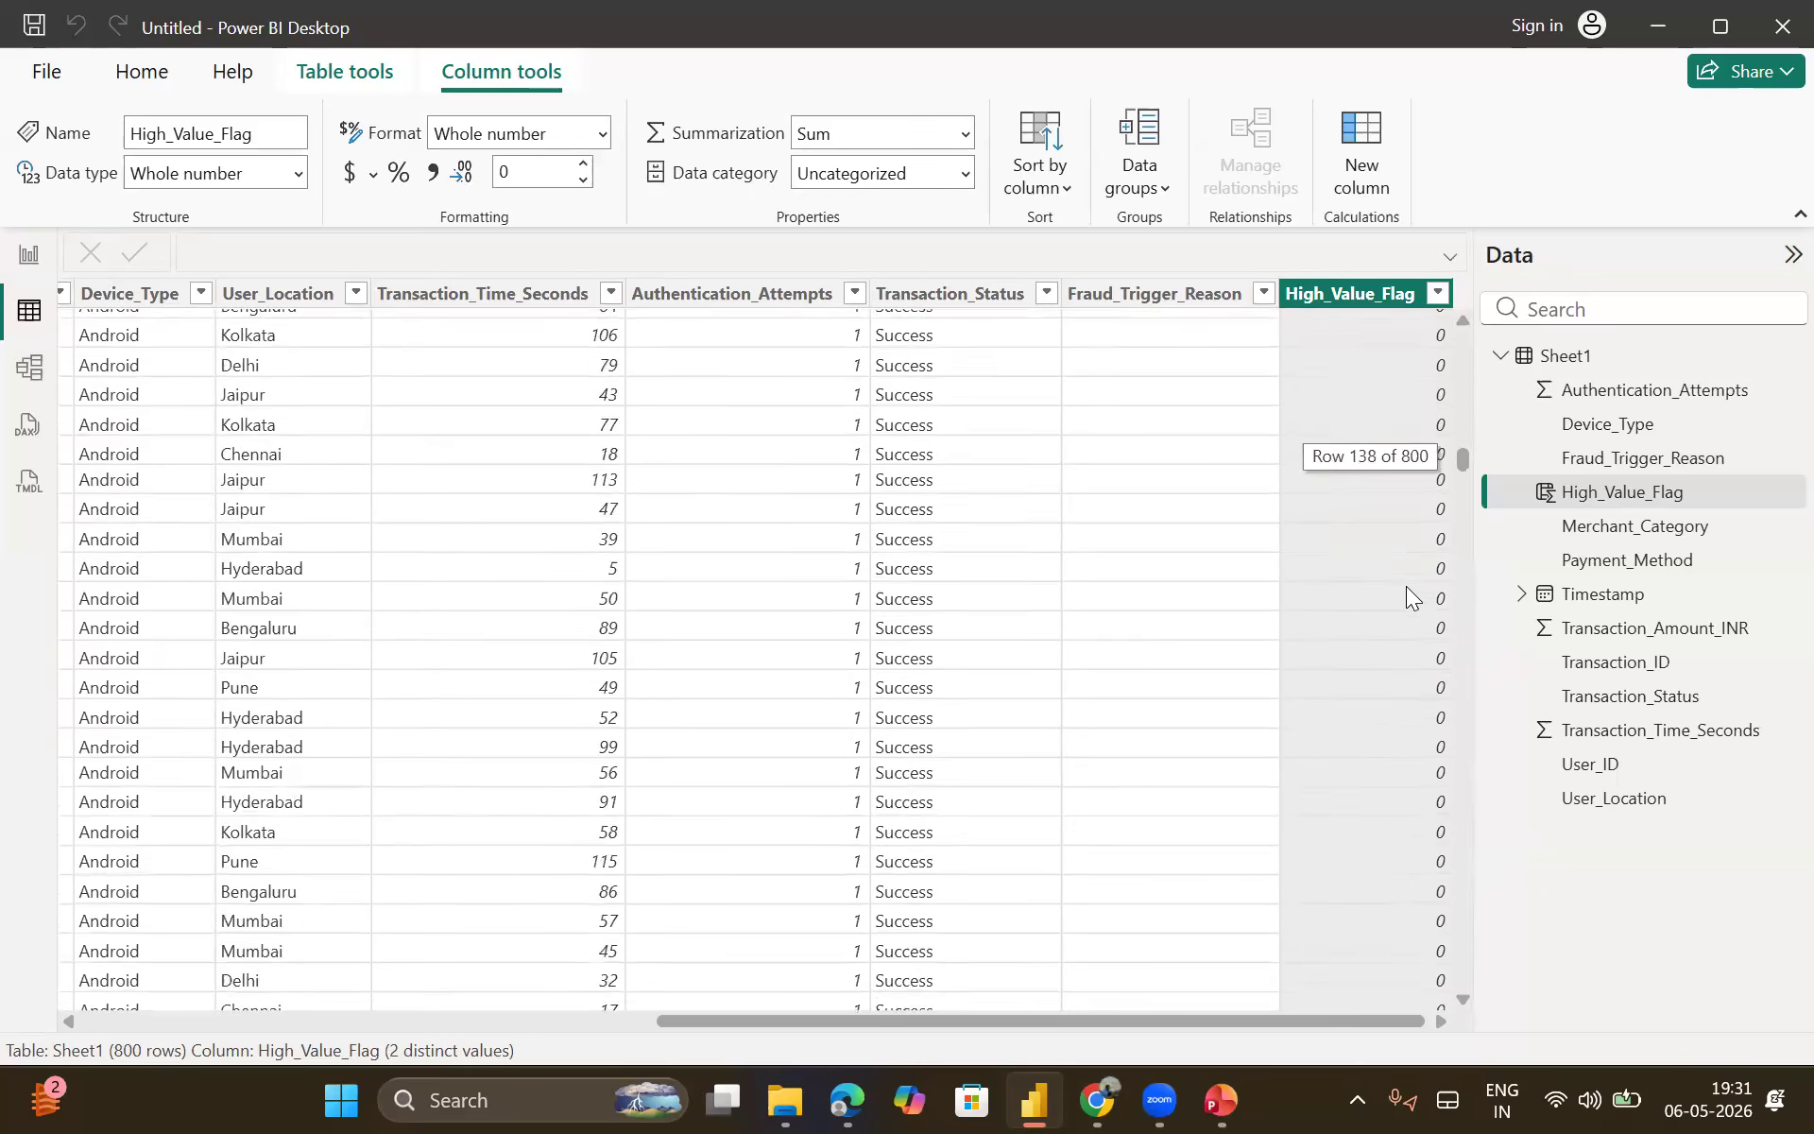
scroll(1406, 585, down, 20)
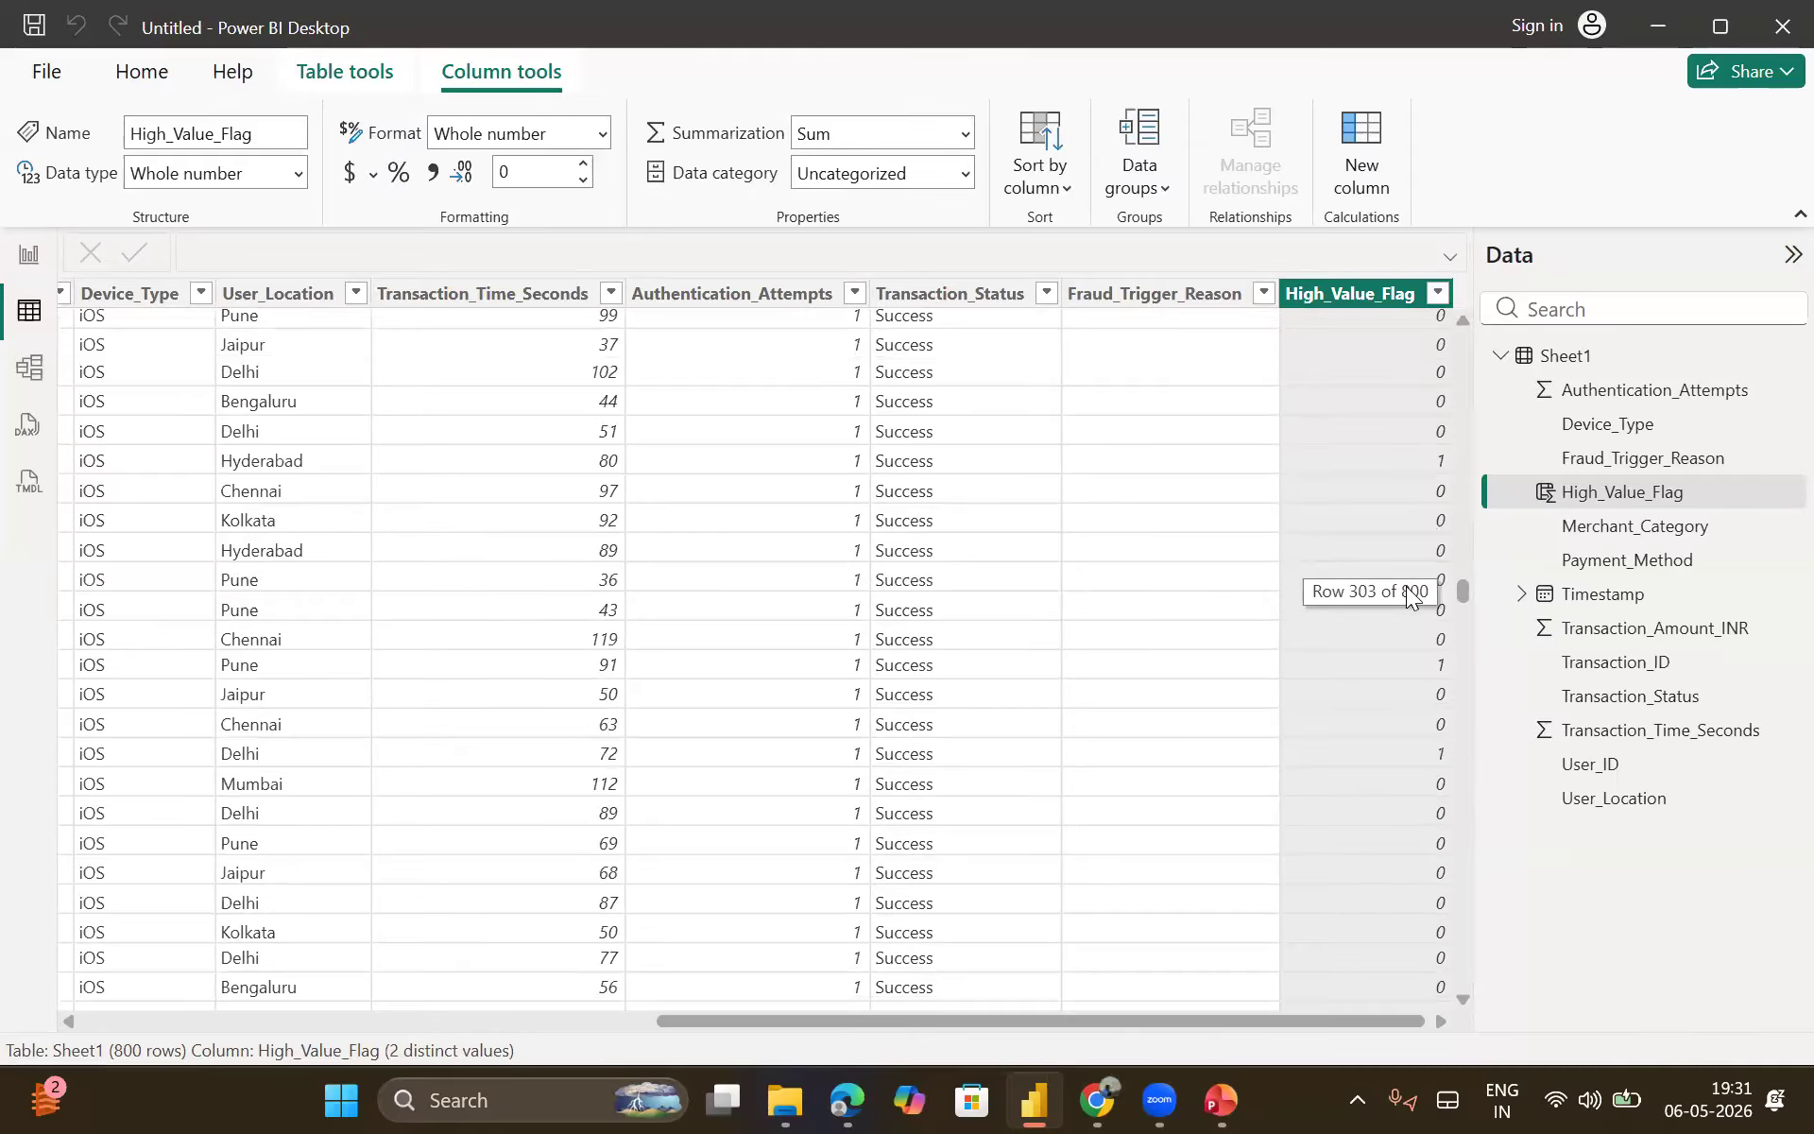
scroll(1377, 737, up, 3)
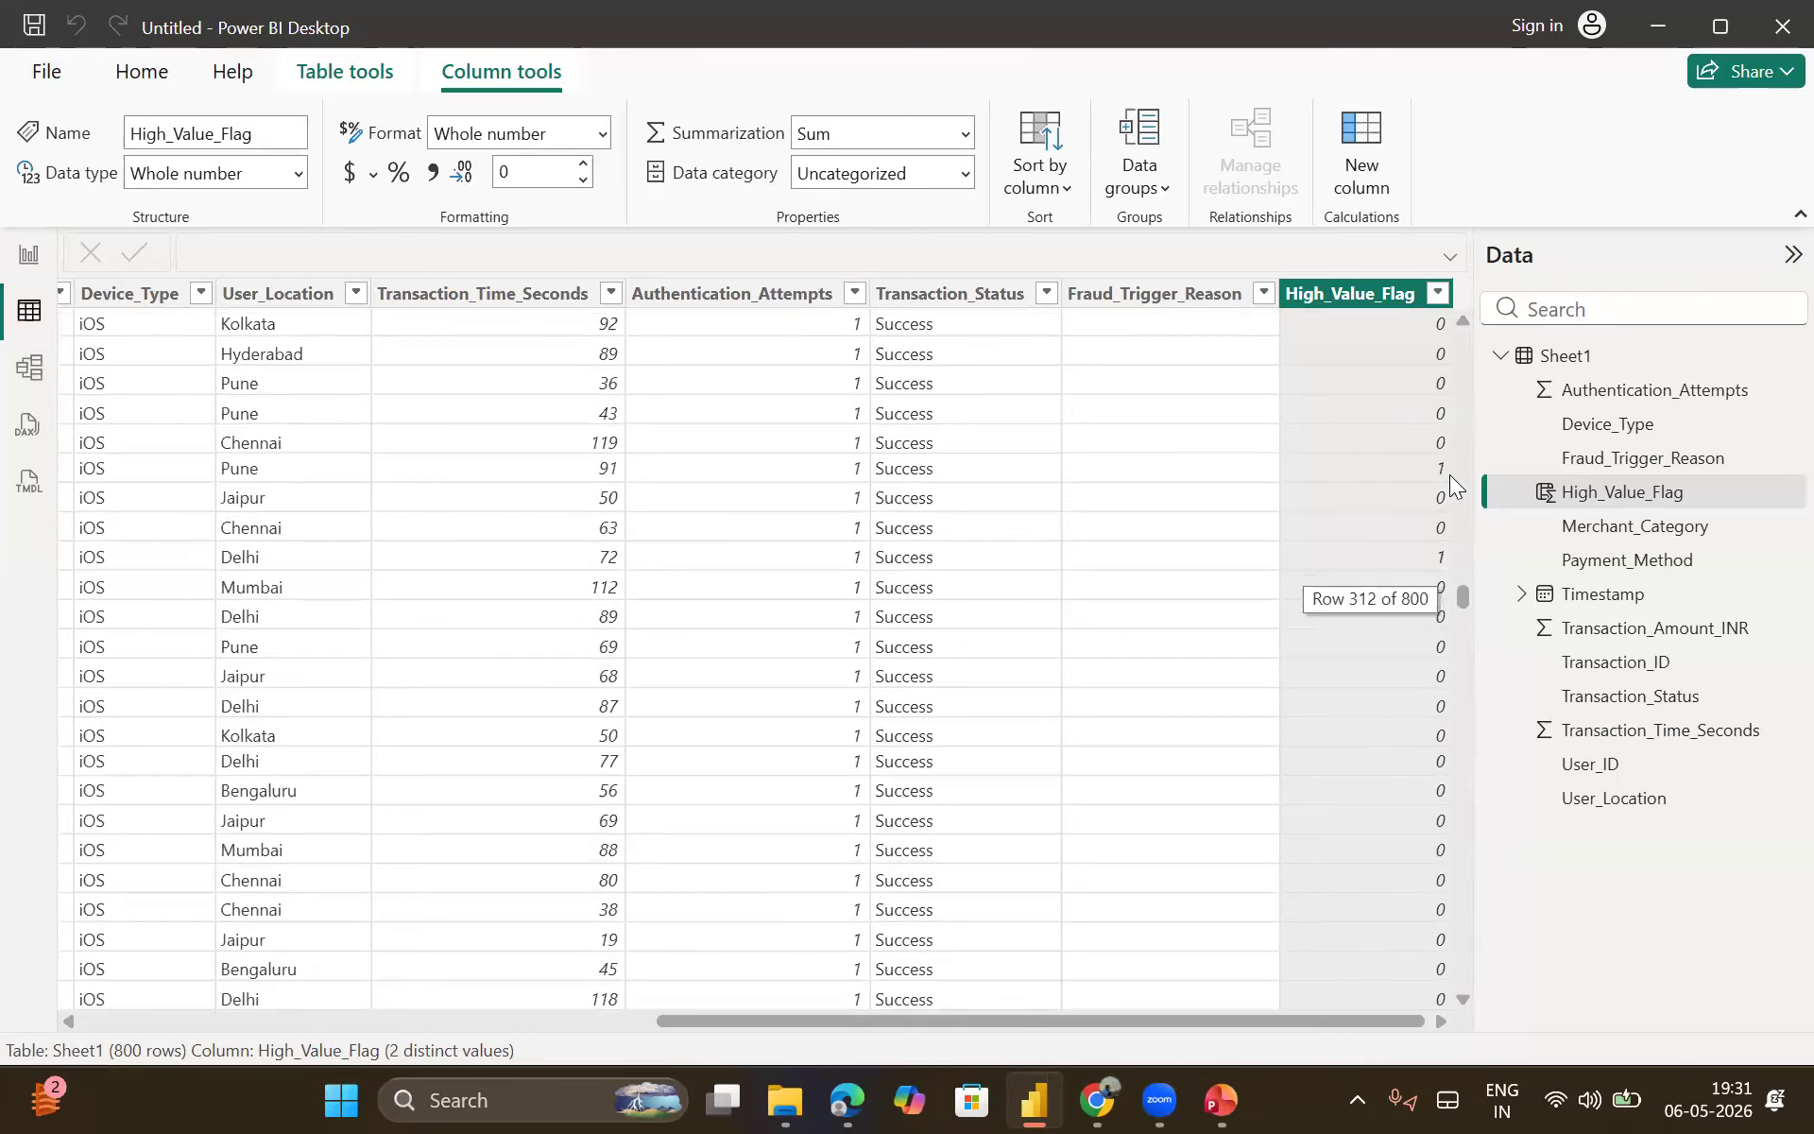
scroll(1438, 596, up, 18)
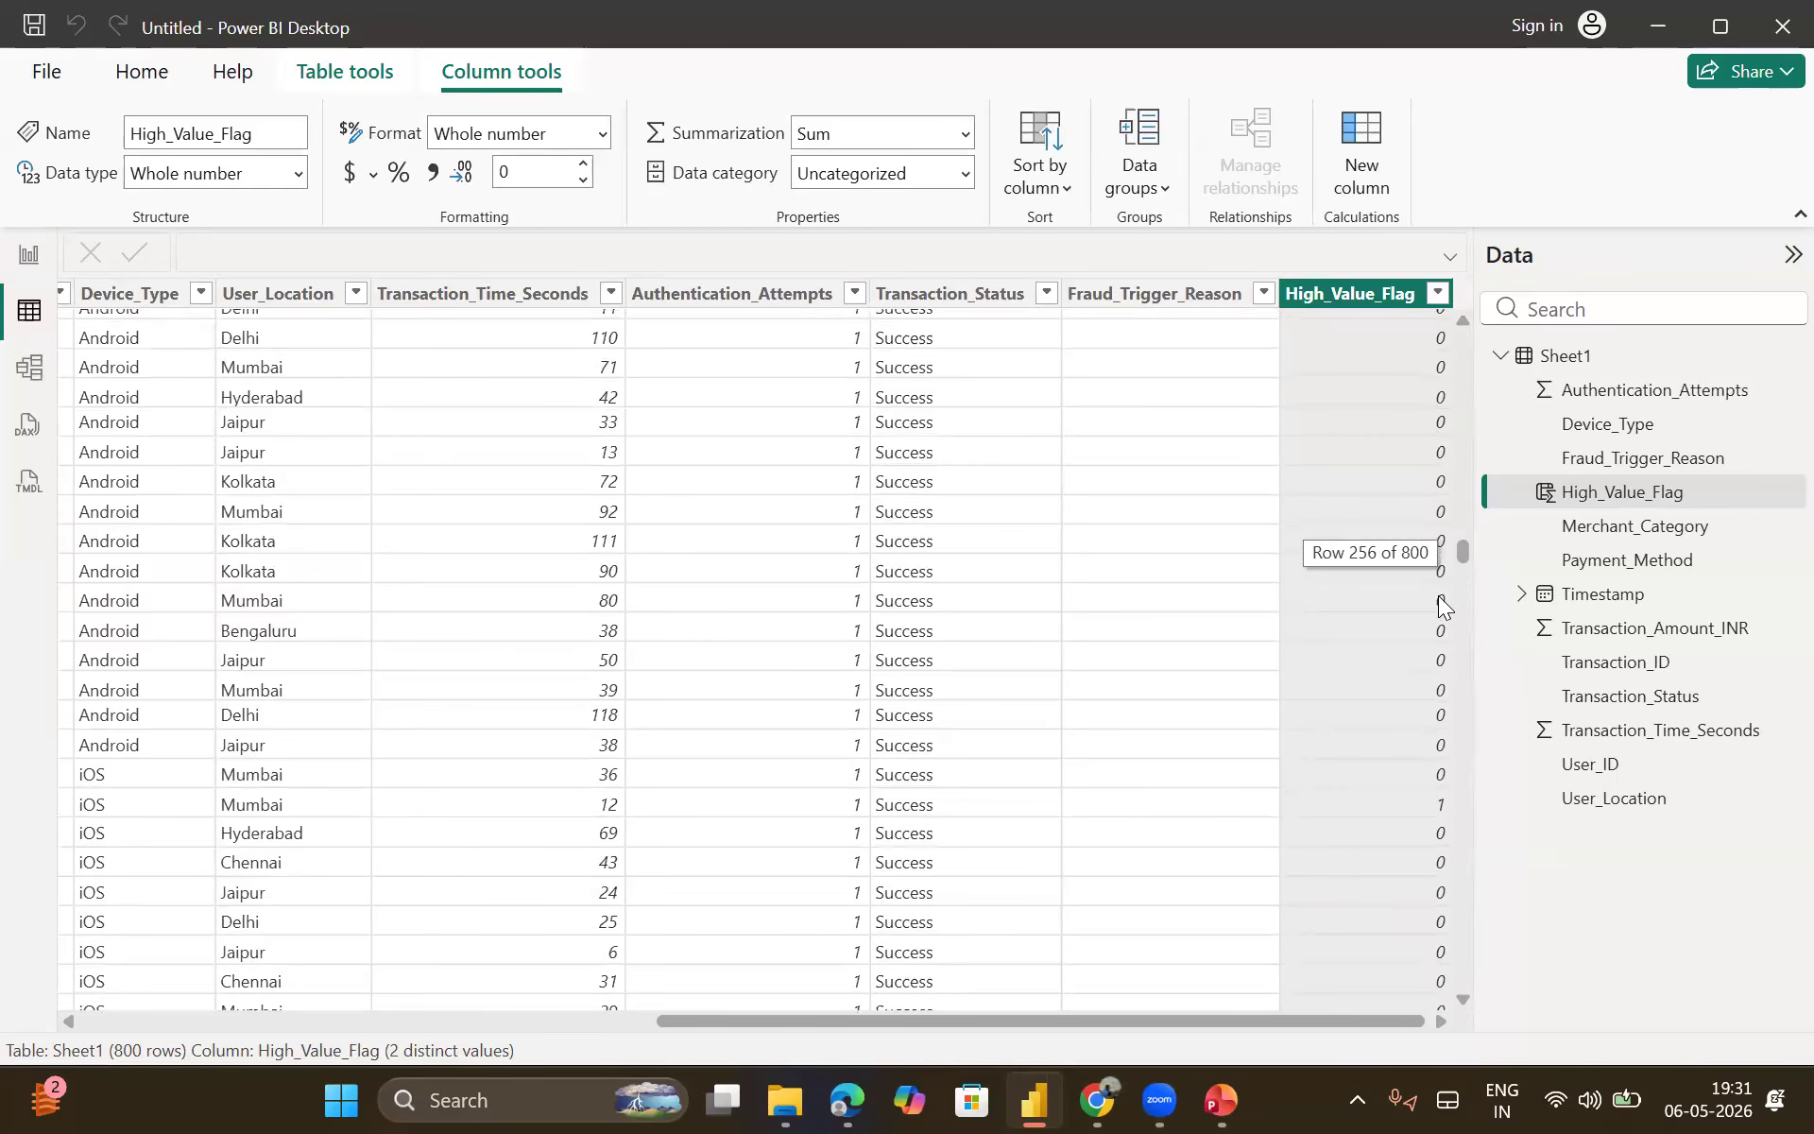
click(1394, 810)
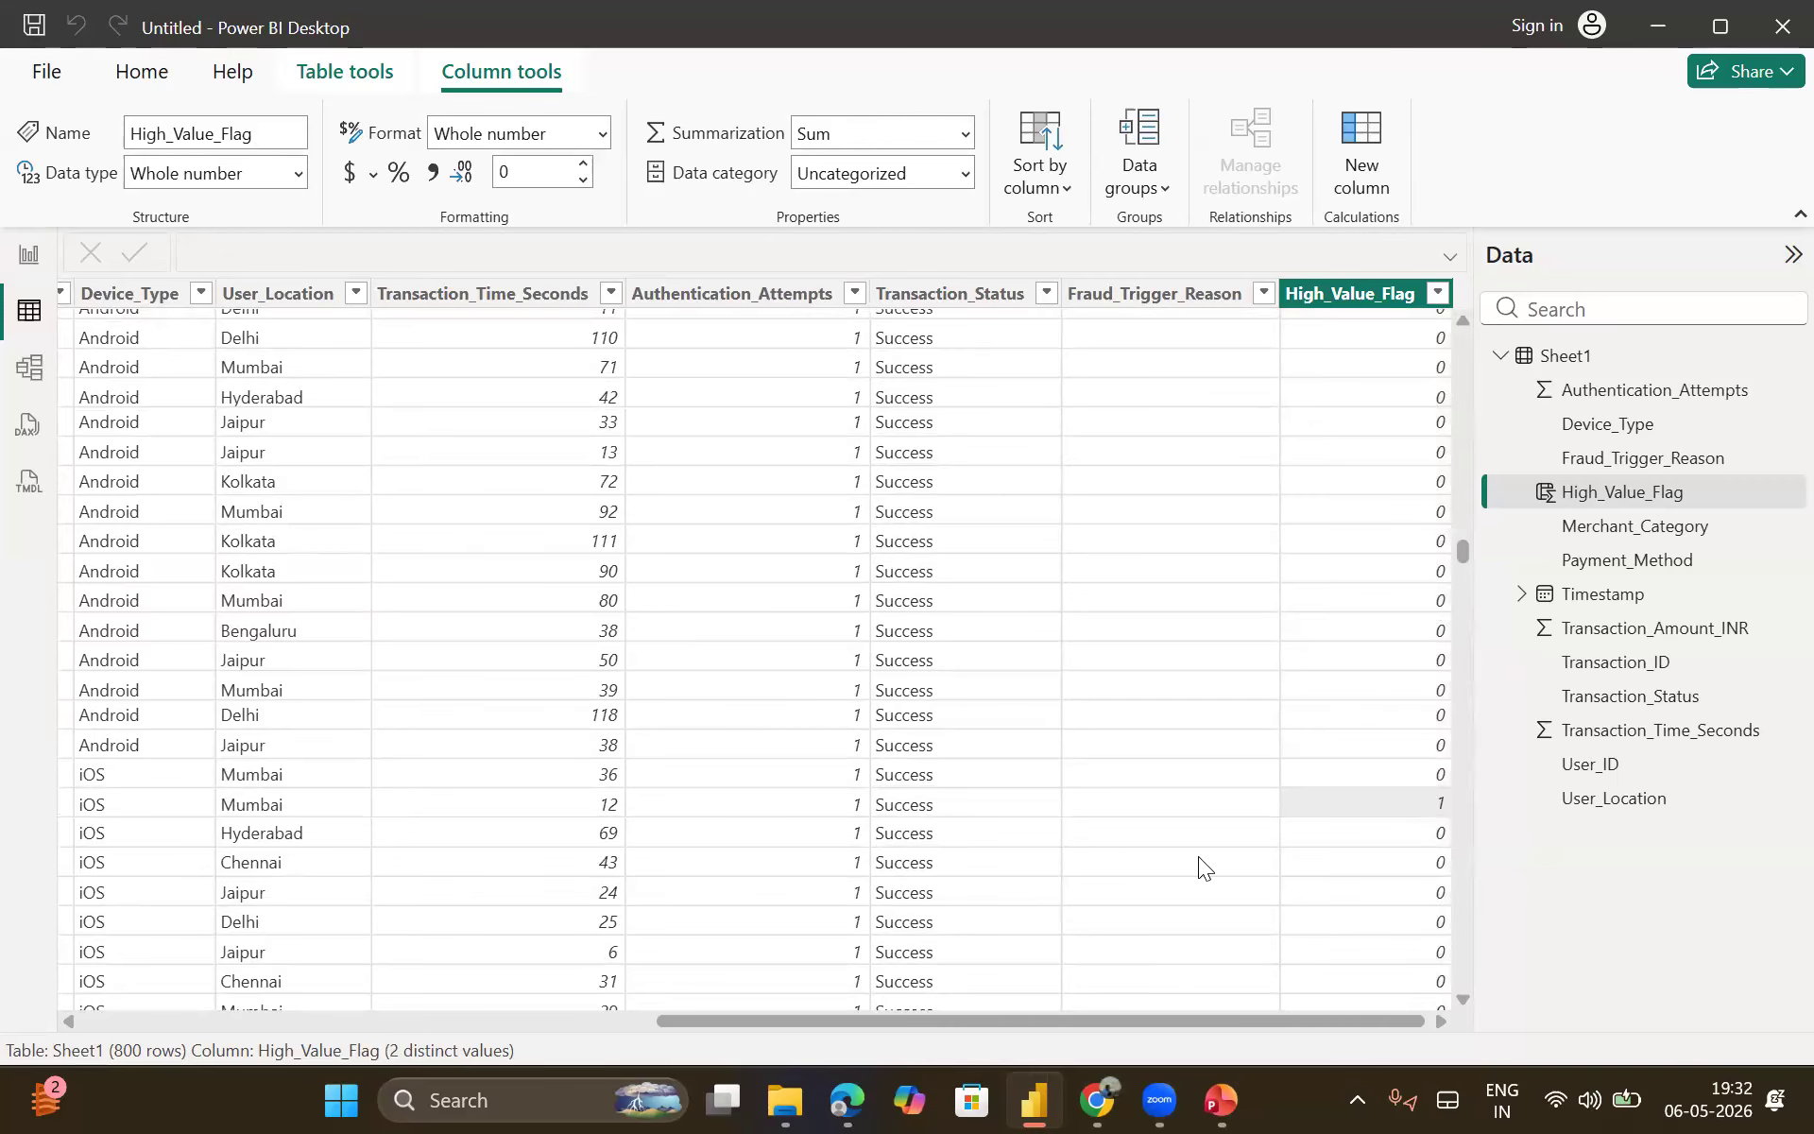
Step: Check the flagged row's transaction amount and review the High_Value_Flag formula from the report view
scroll(1185, 857, left, 10)
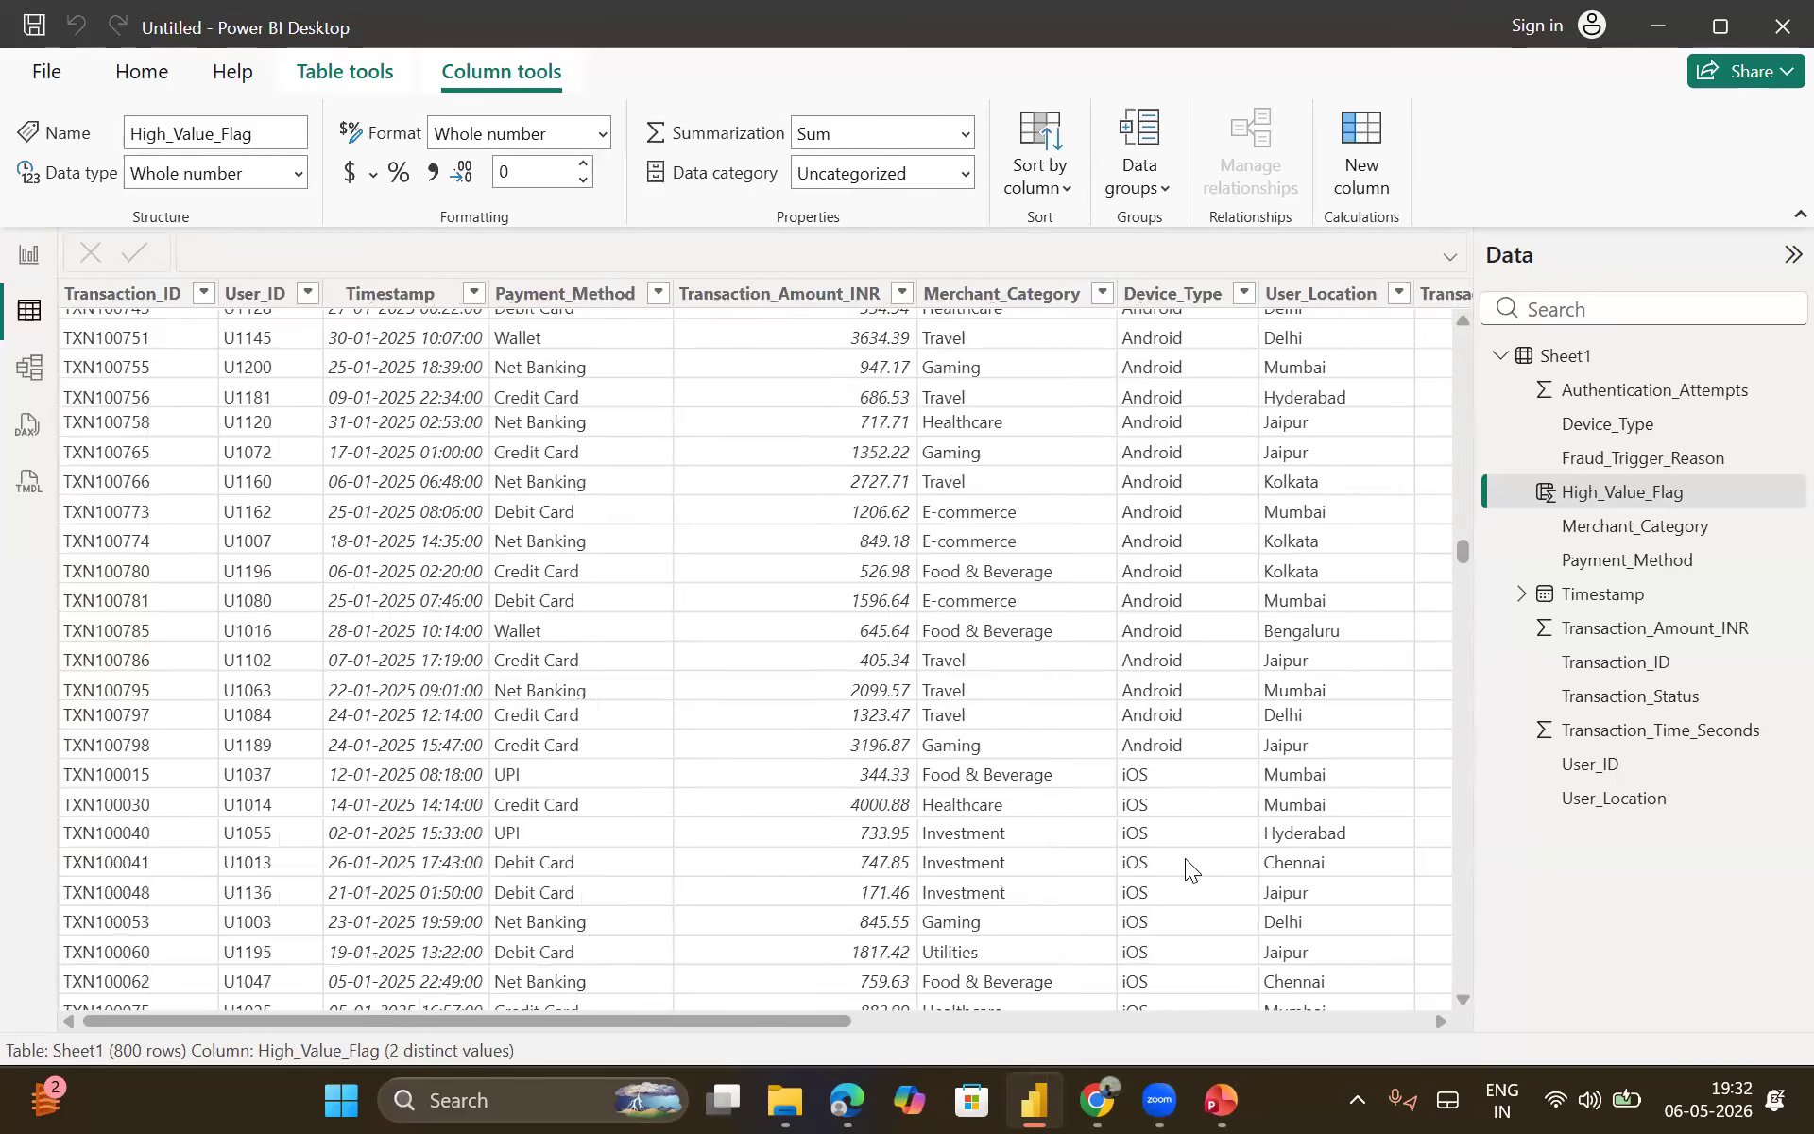
click(33, 257)
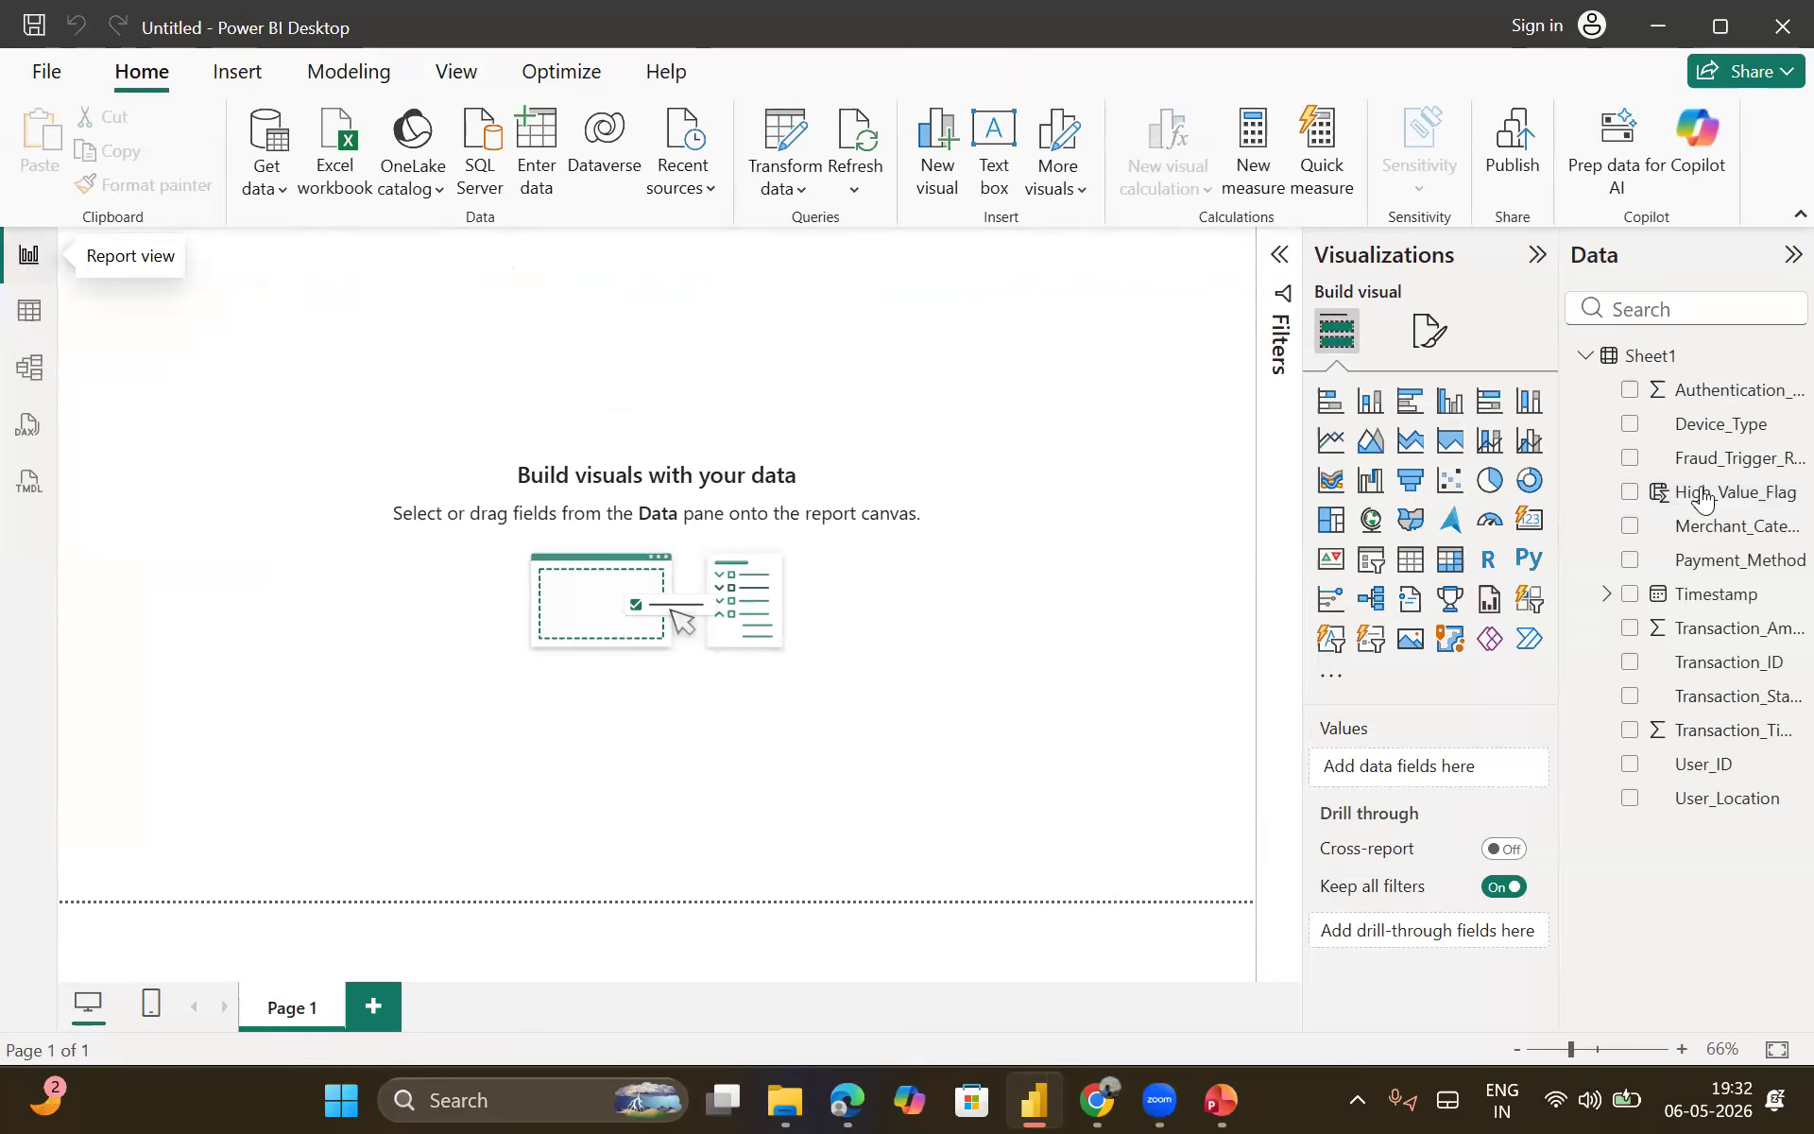
drag(1706, 498, 1016, 457)
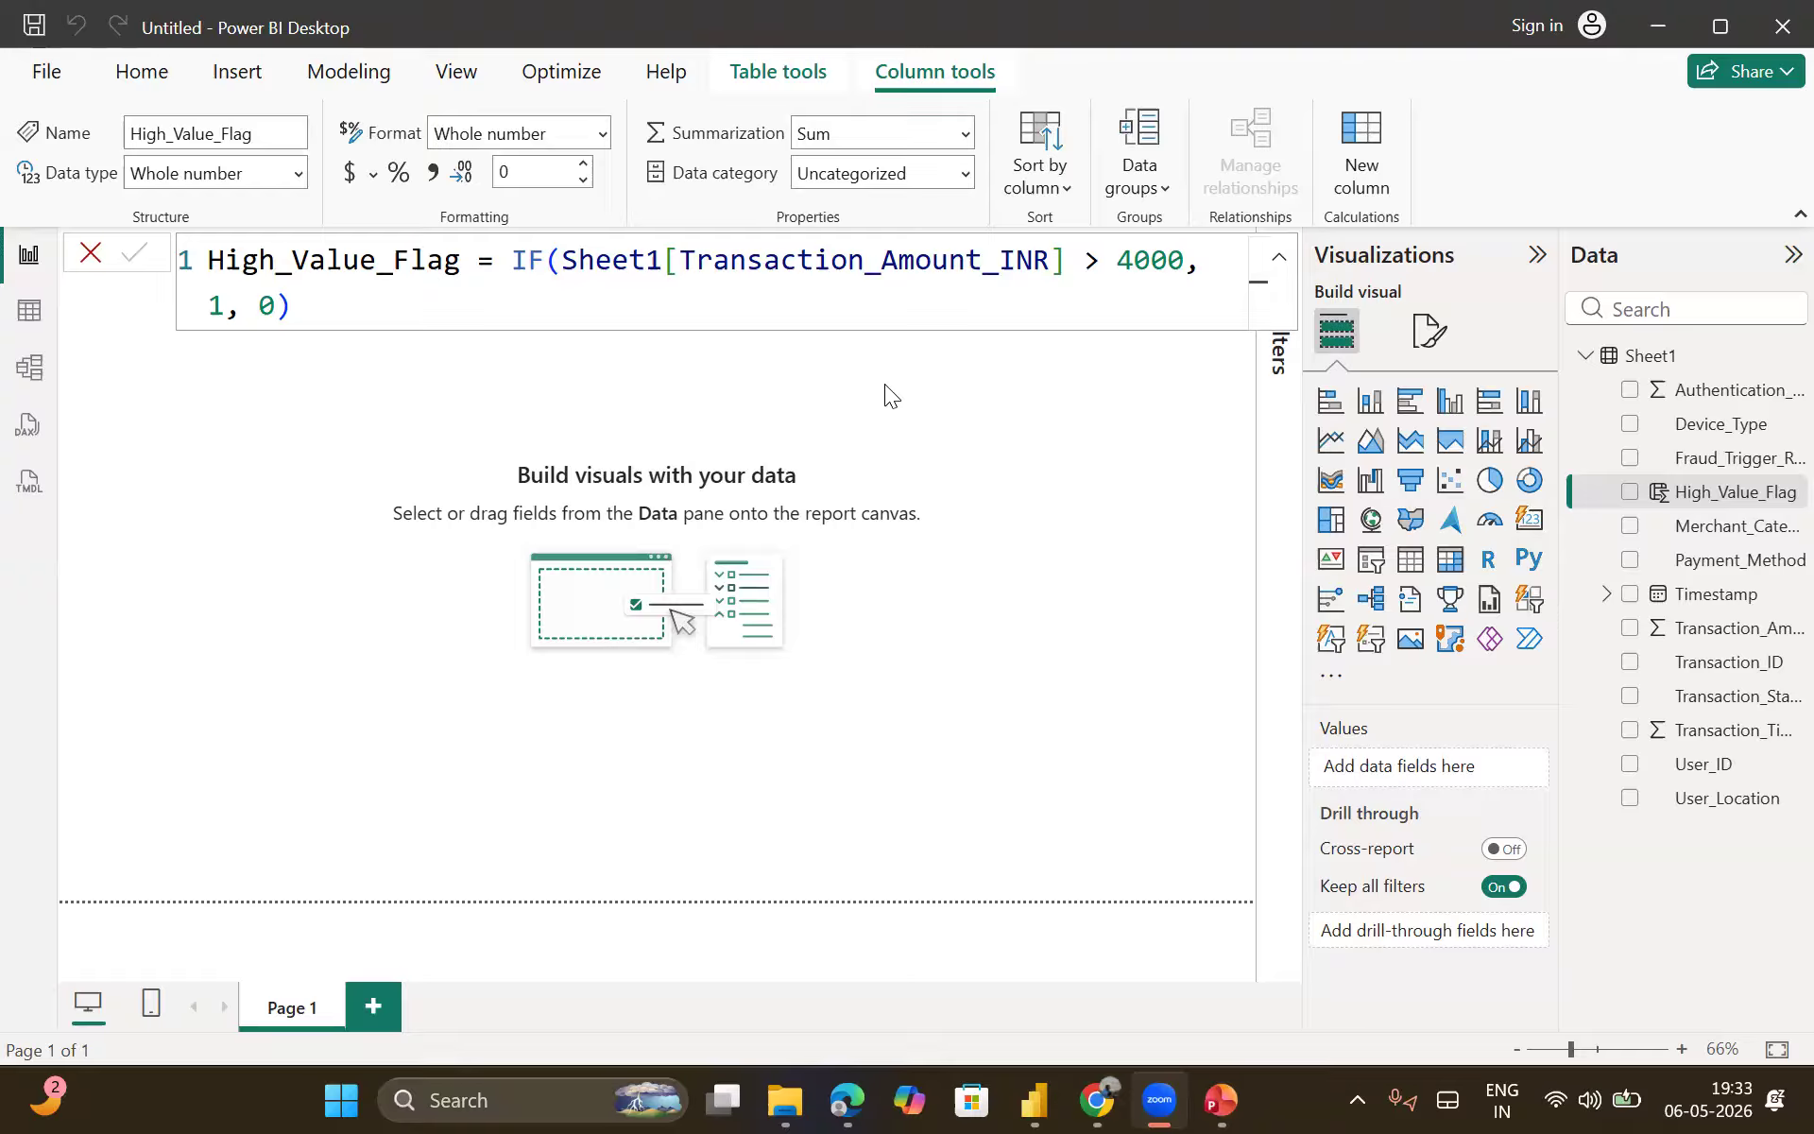
double_click(460, 261)
drag(344, 268, 206, 261)
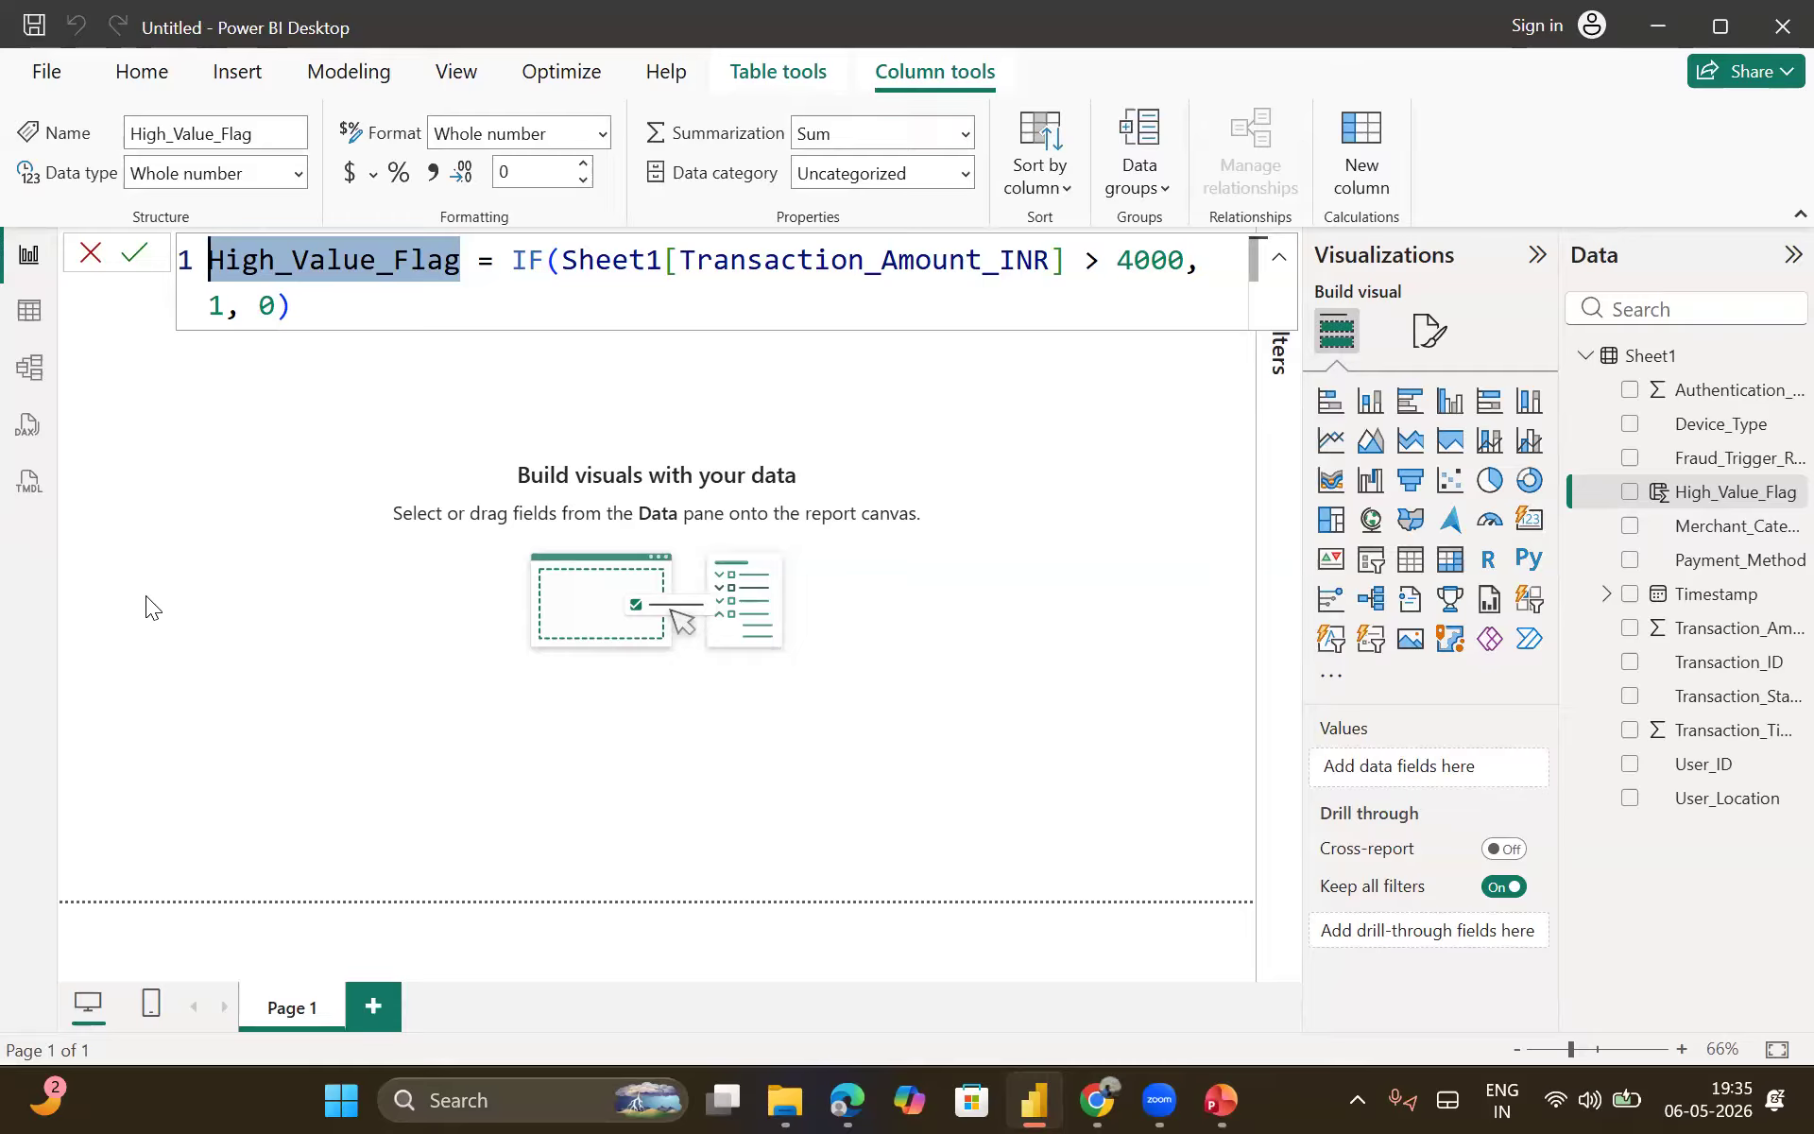
click(104, 207)
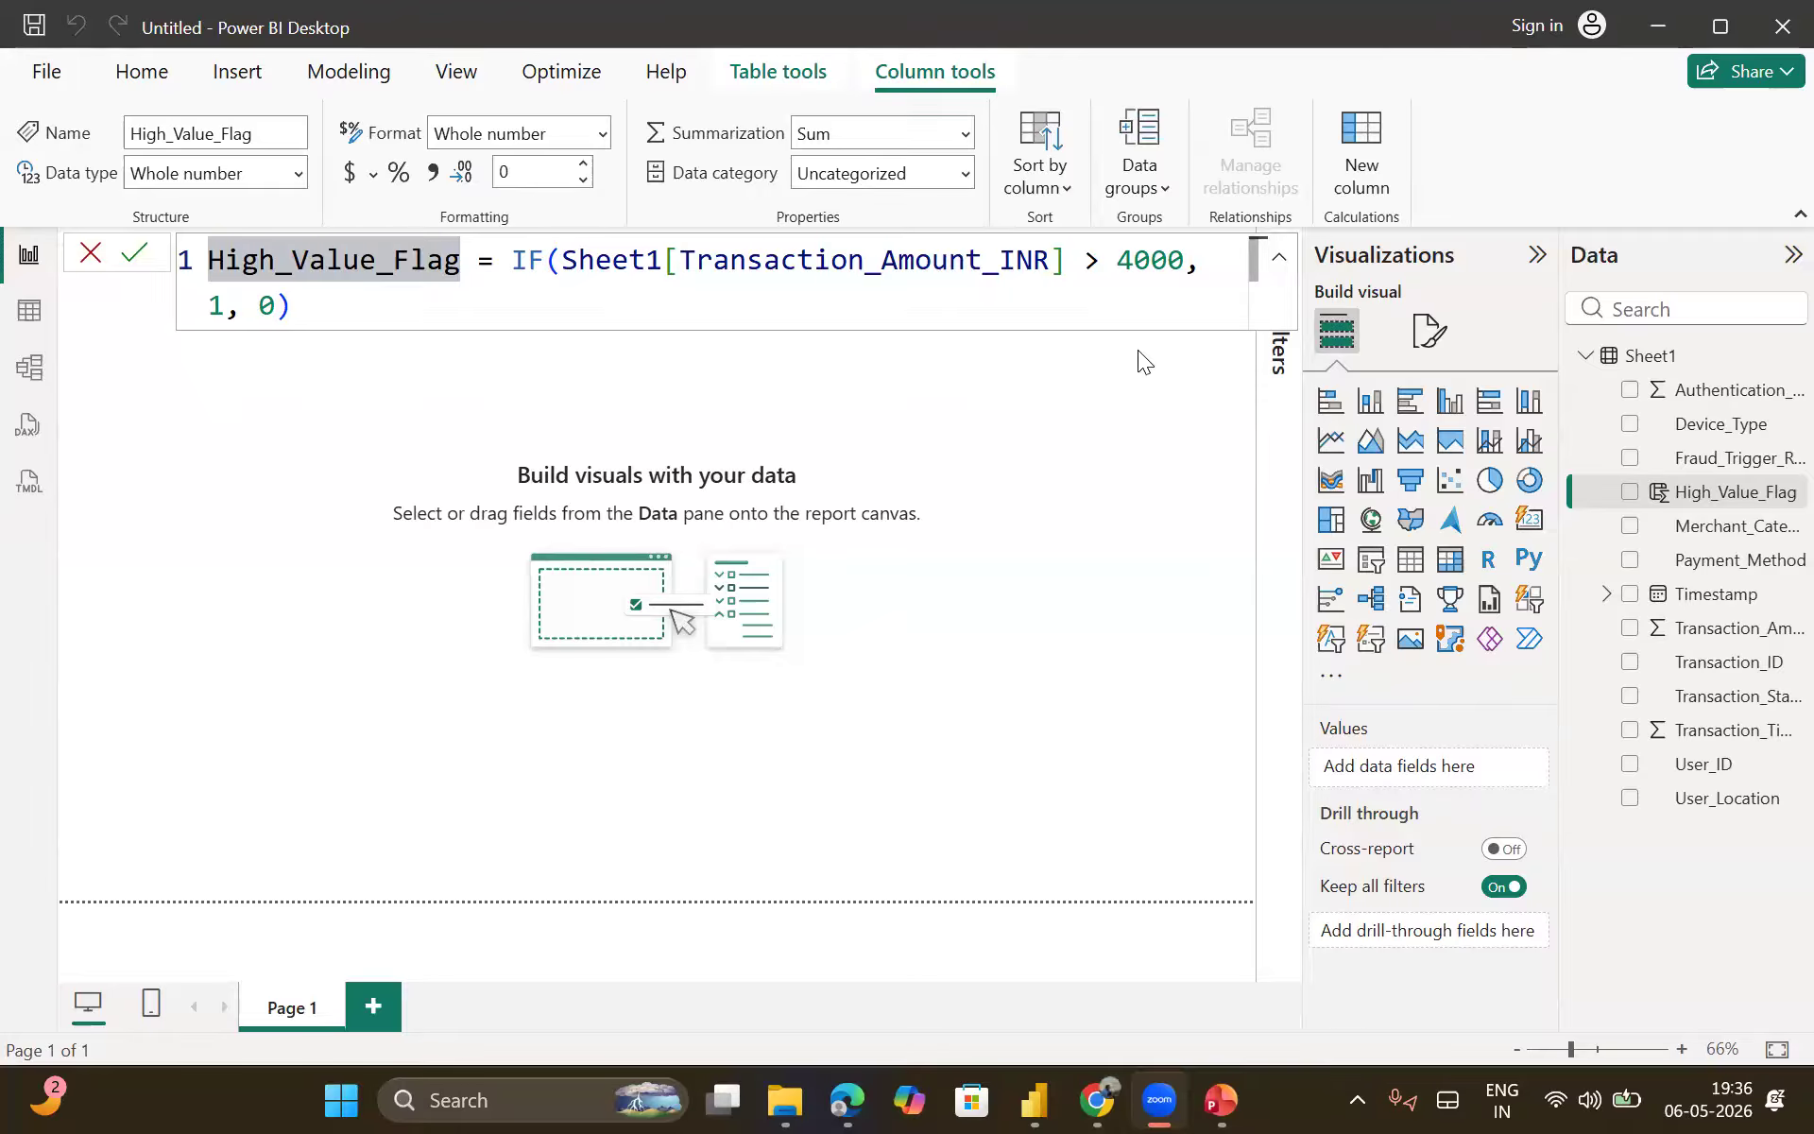
Step: Add a calculated column named Hour to the Sheet1 table in Table view and start its formula with the HOUR function
click(28, 314)
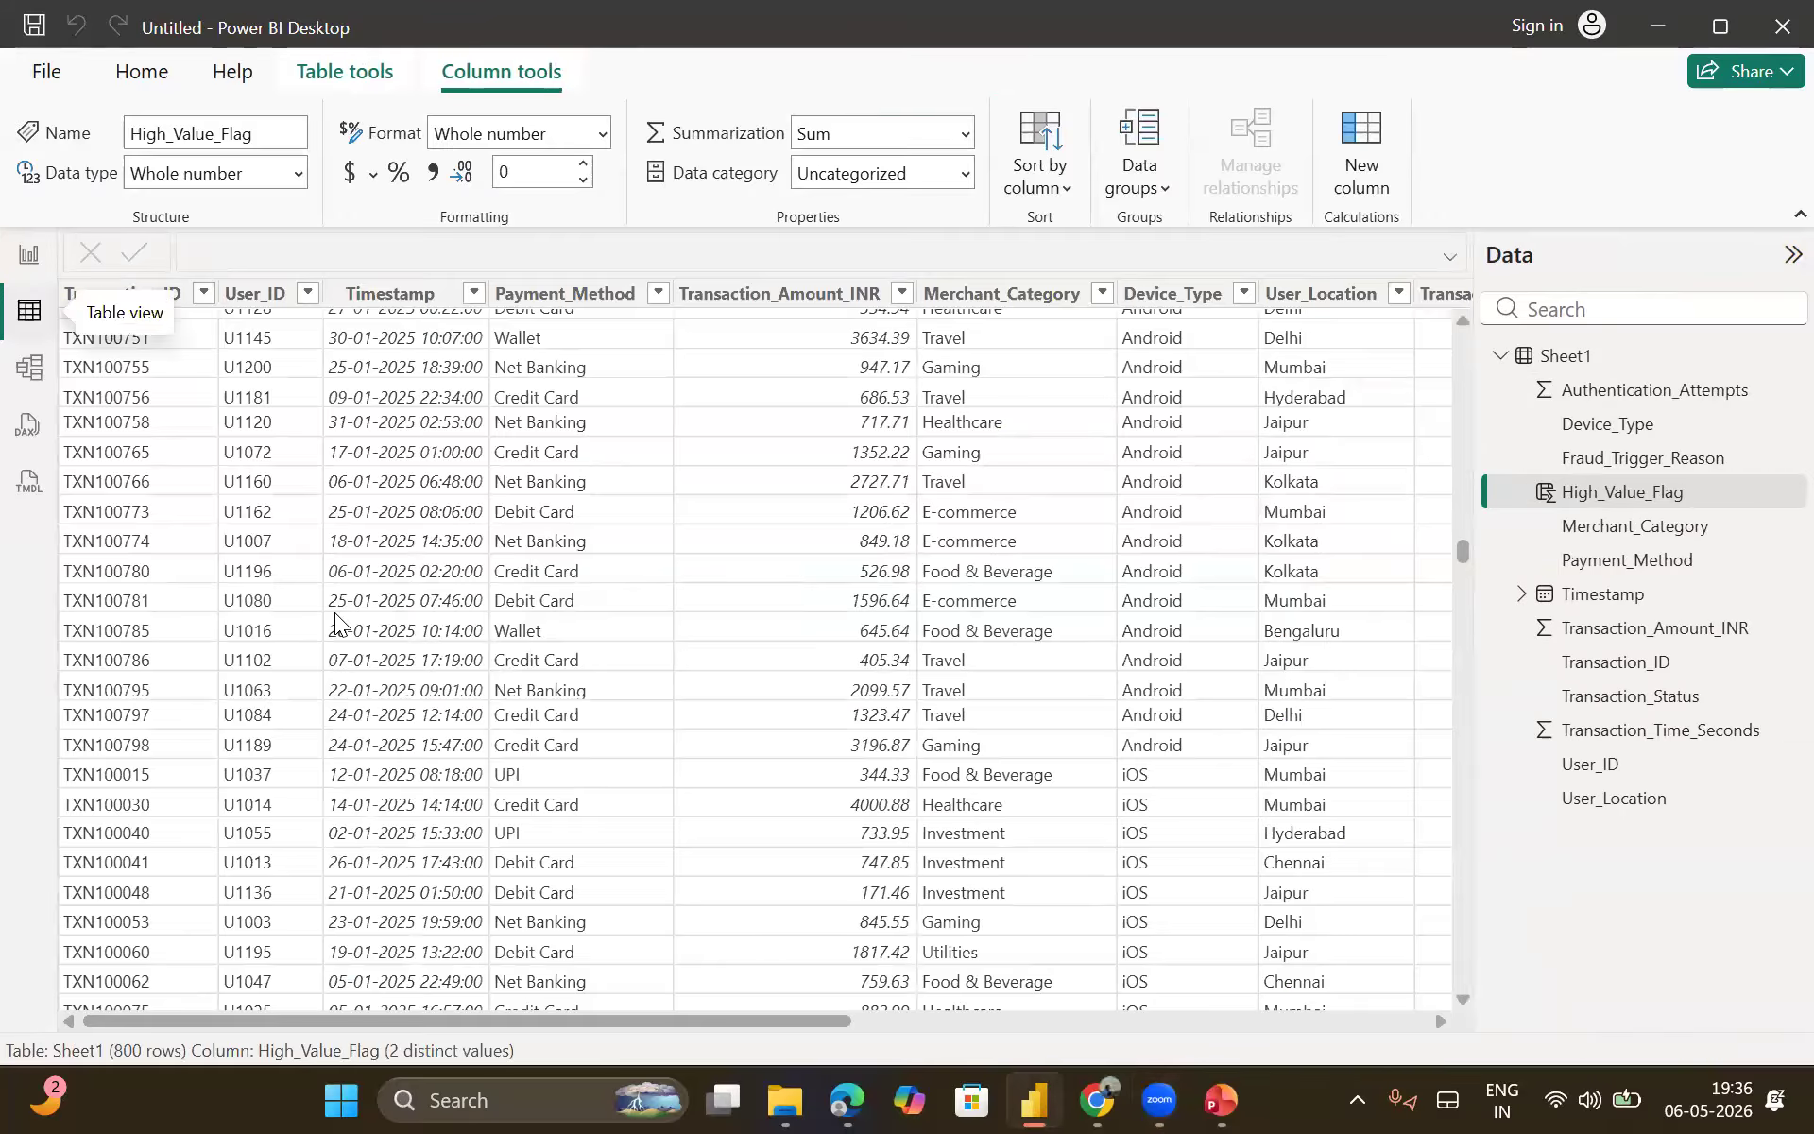
scroll(335, 612, up, 20)
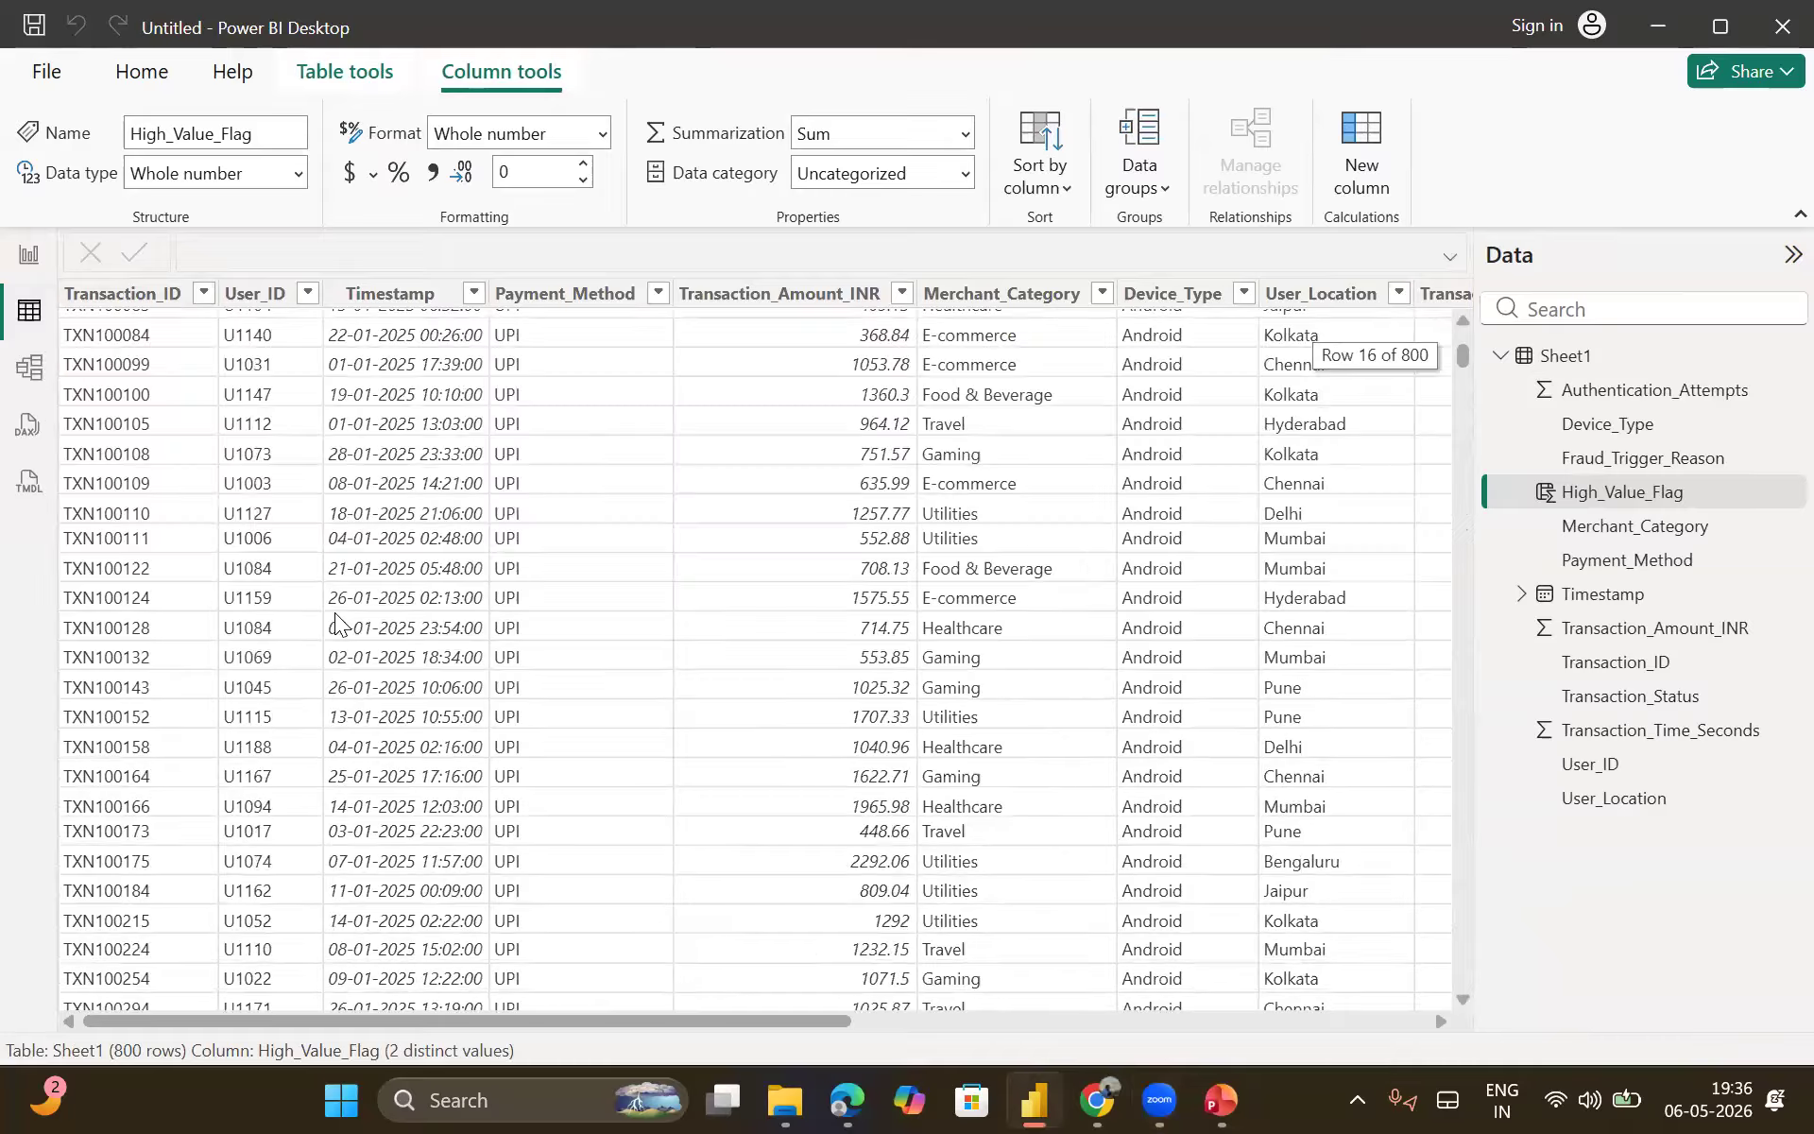
scroll(335, 612, up, 5)
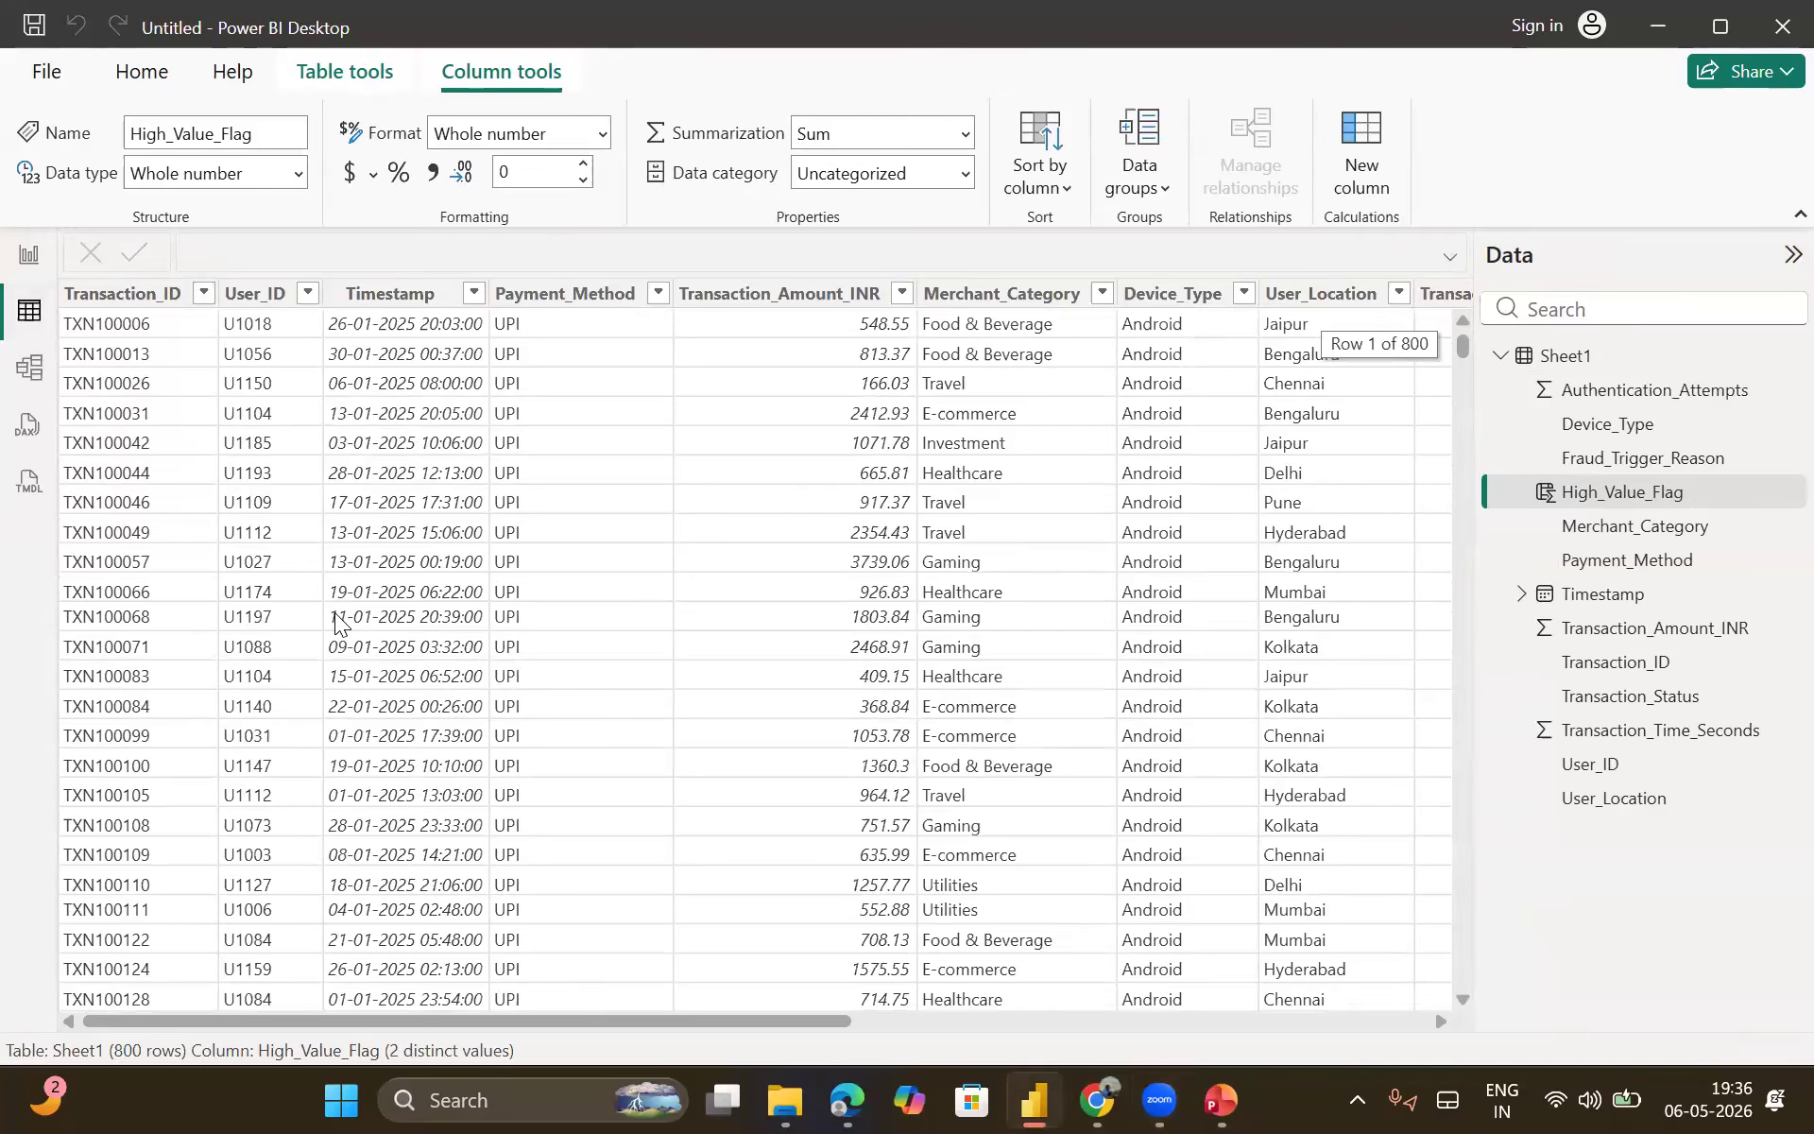
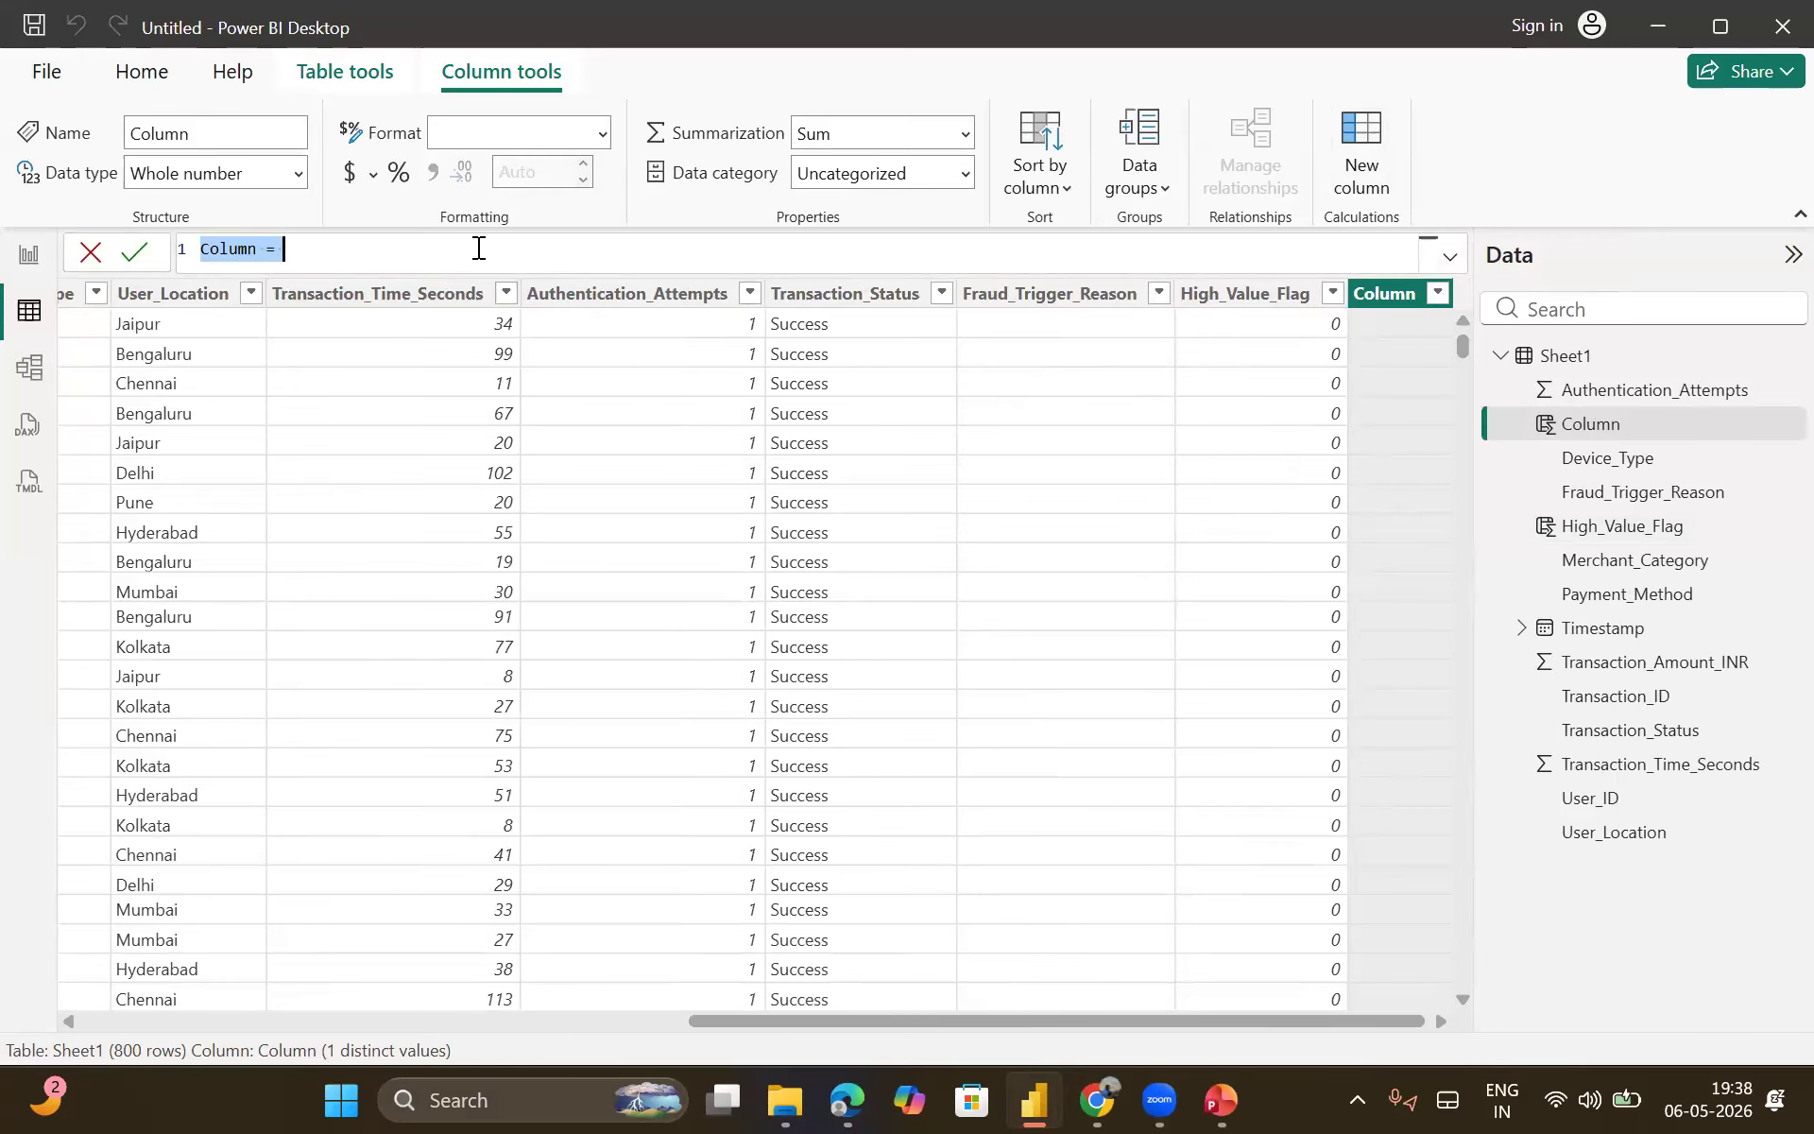
scroll(479, 247, up, 8)
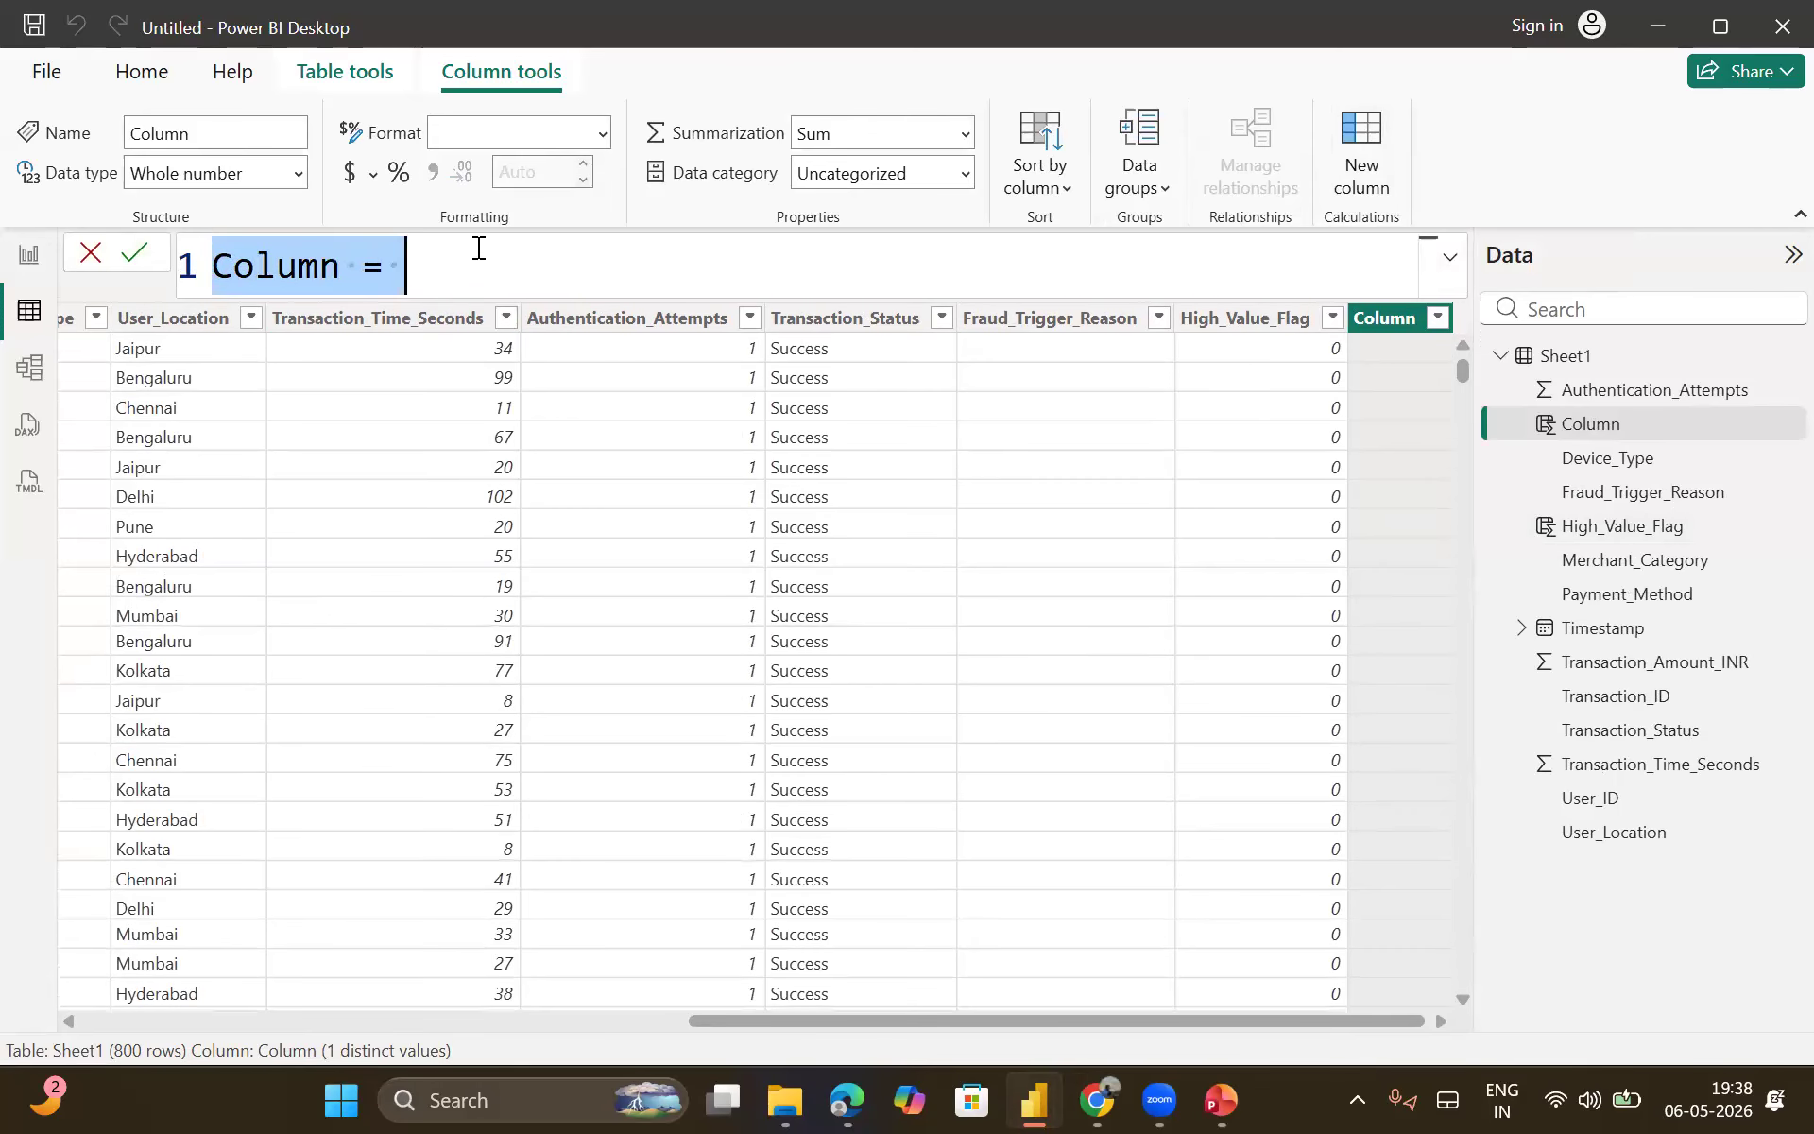
key(BackSpace)
text(Hour = ho)
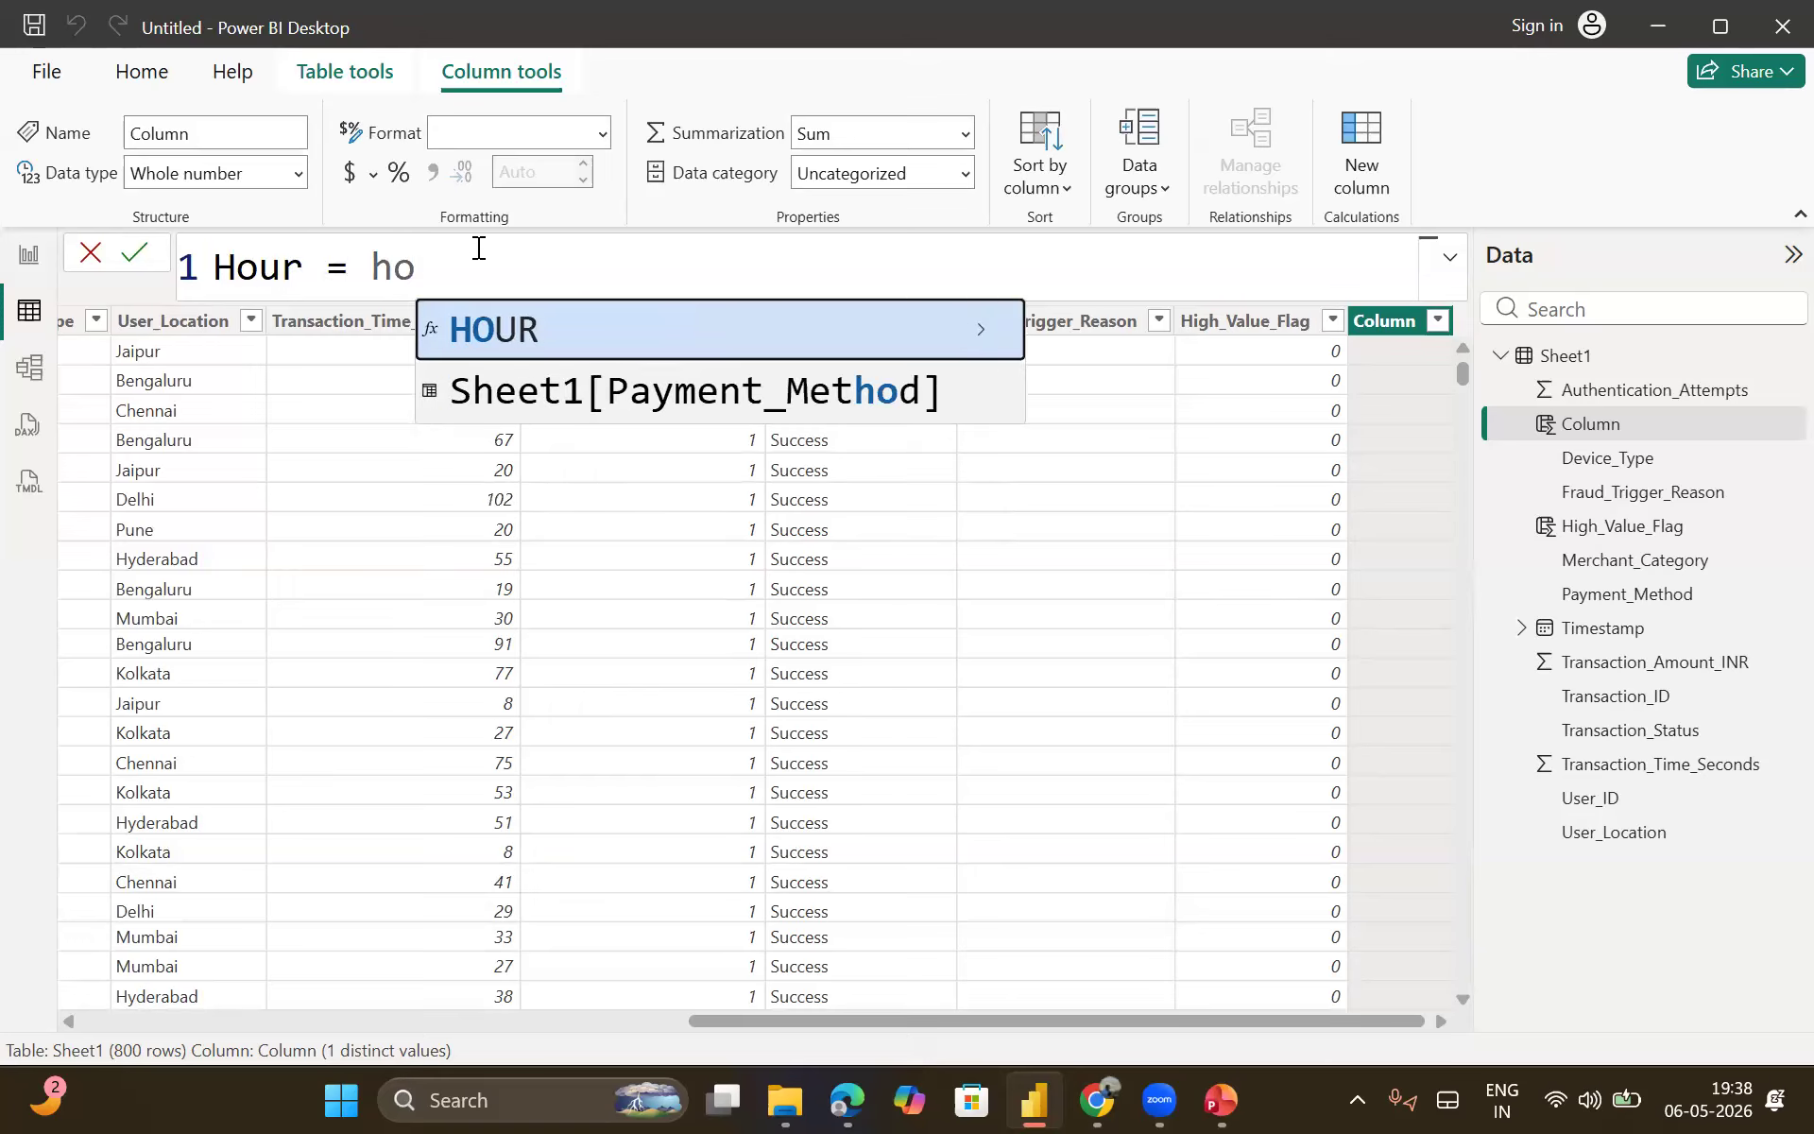
key(Tab)
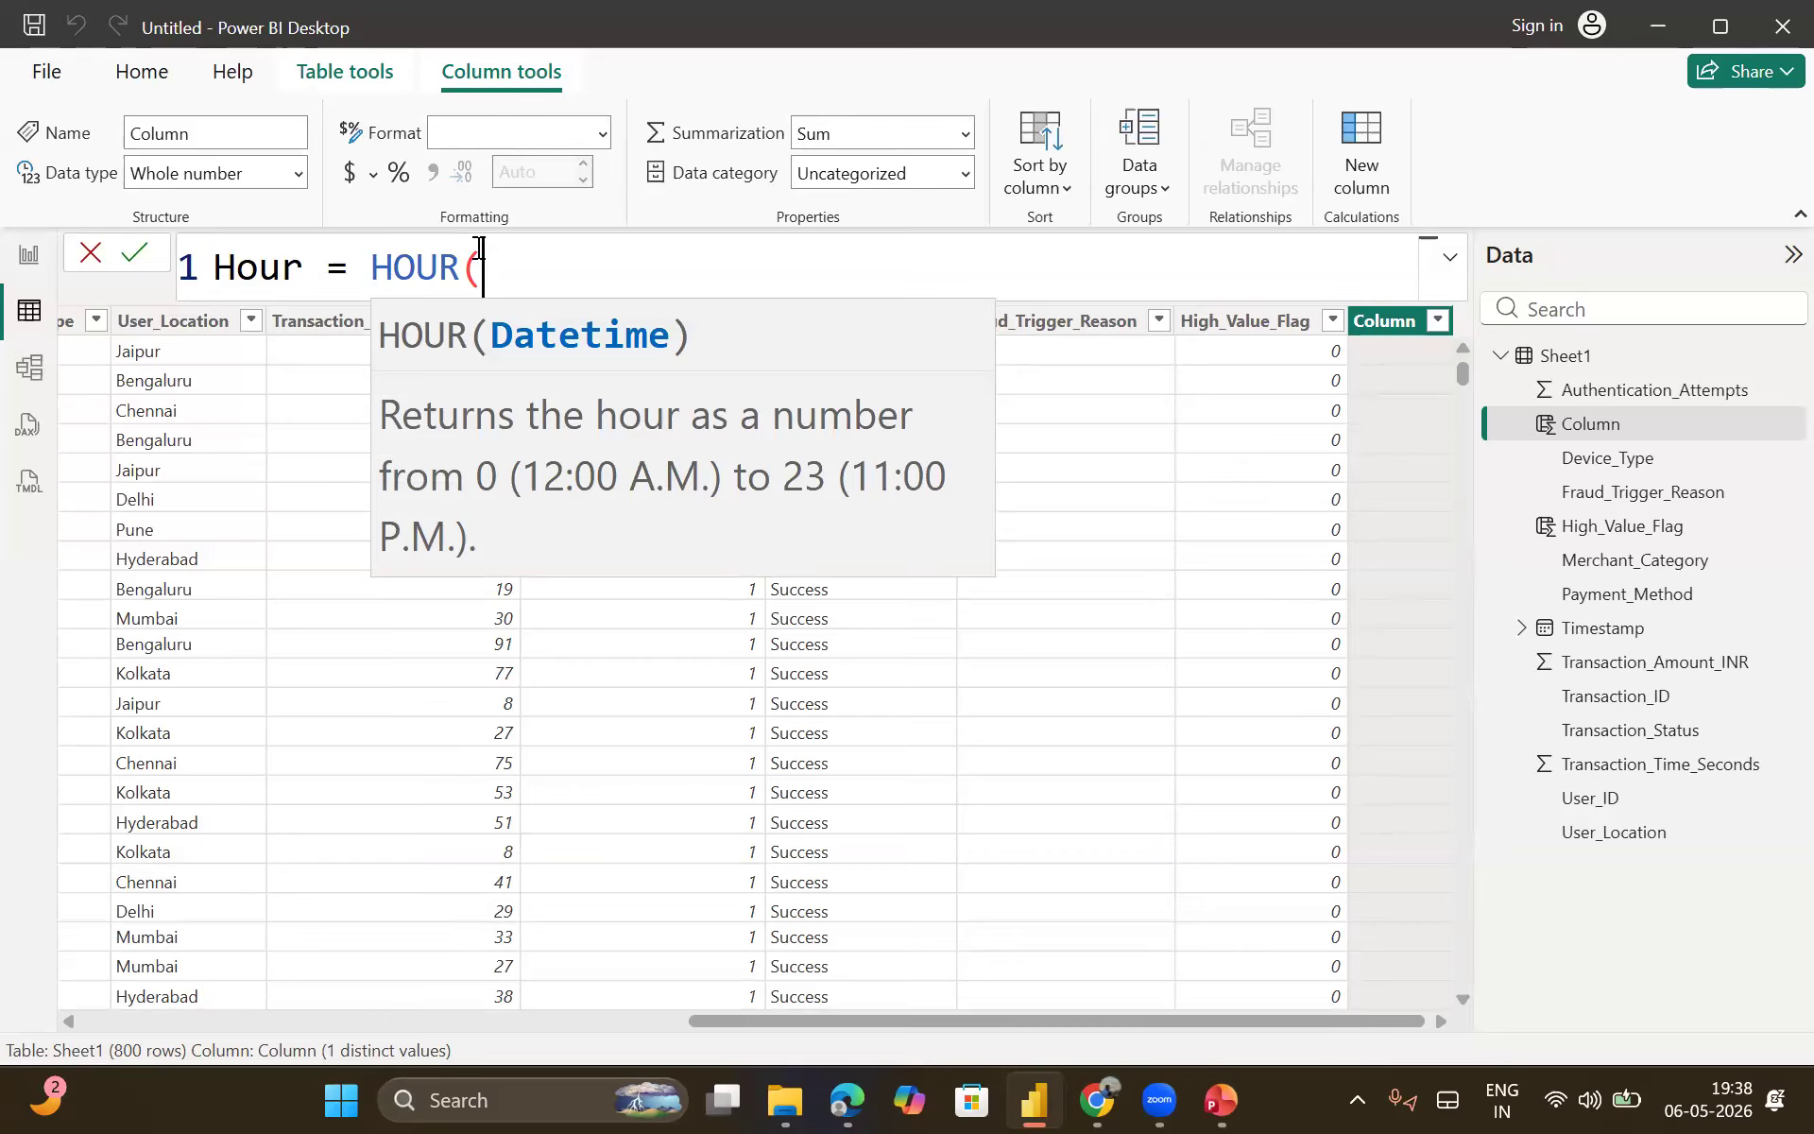
Step: Use Sheet1[Timestamp] as the argument of the HOUR function and commit the Hour column
text(sh)
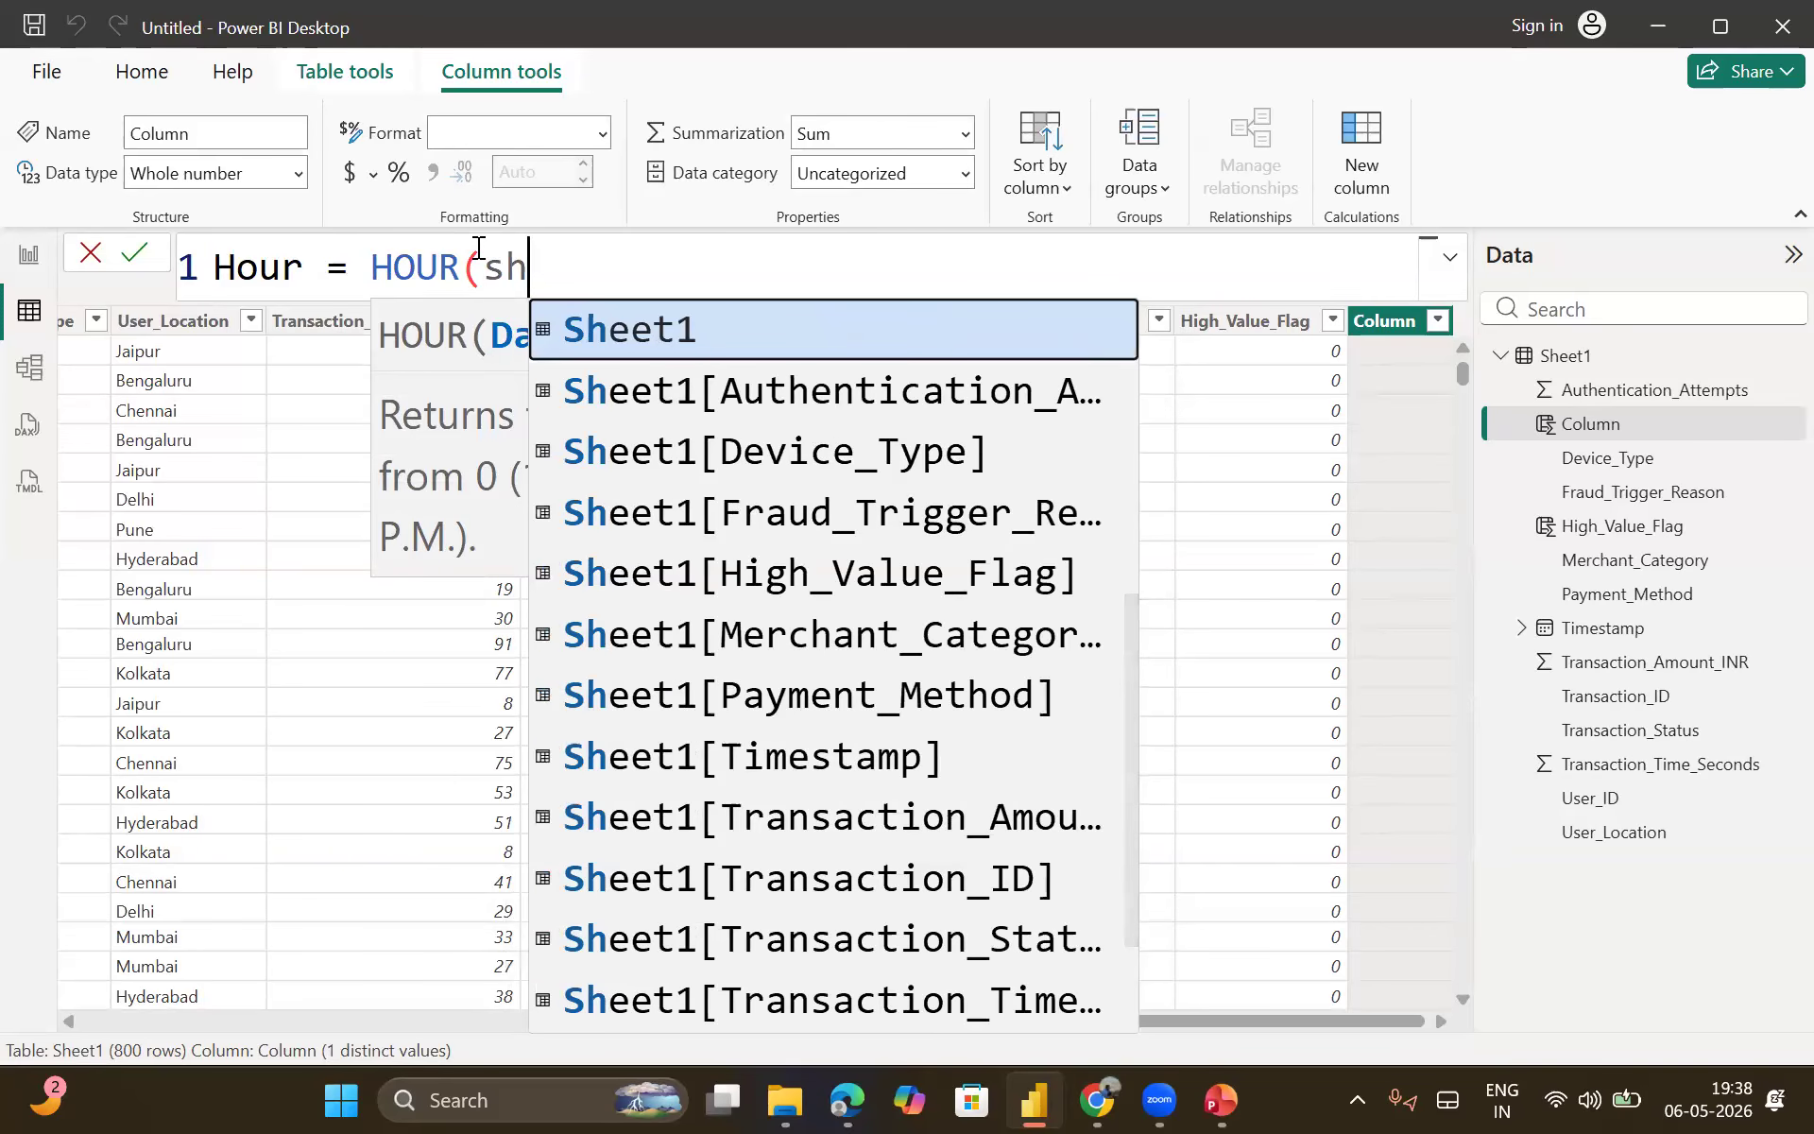
key(Down)
key(Down)
key(Down)
key(Down)
key(Down)
key(Down)
key(Down)
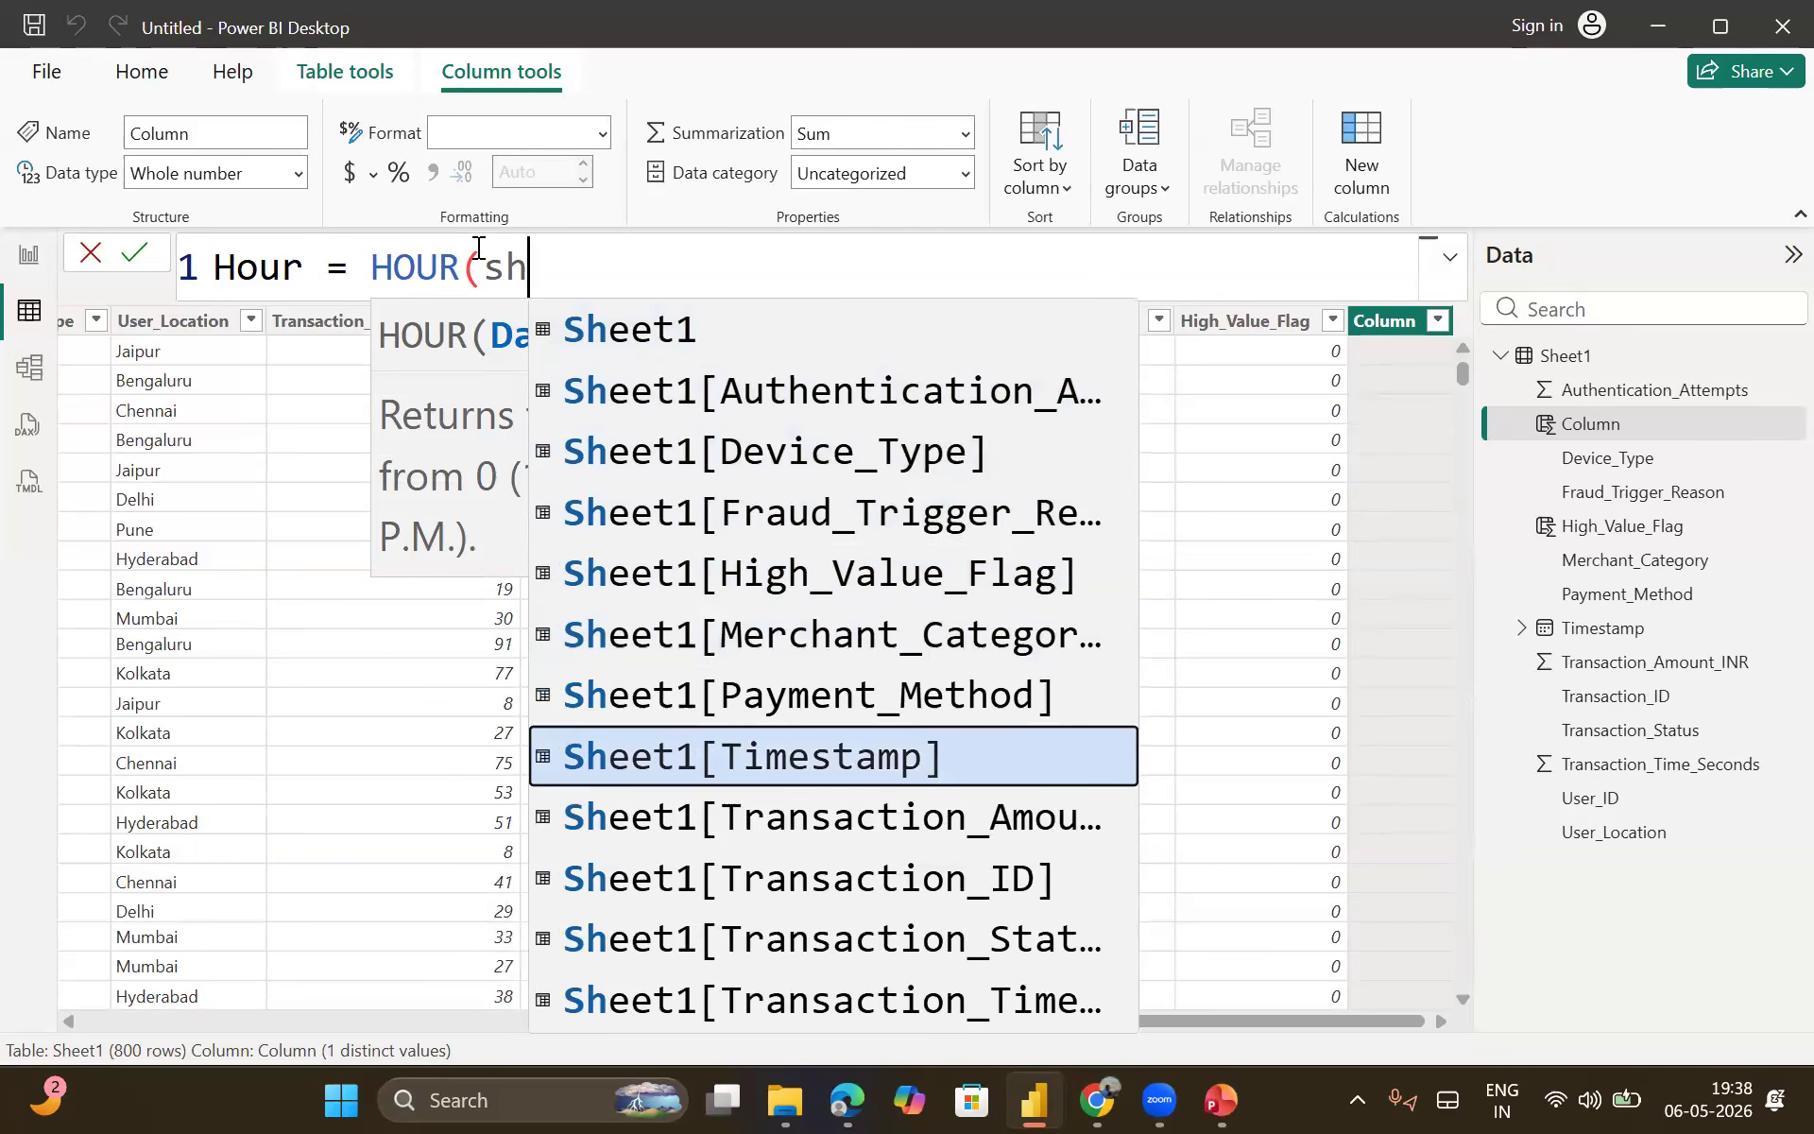
key(Tab)
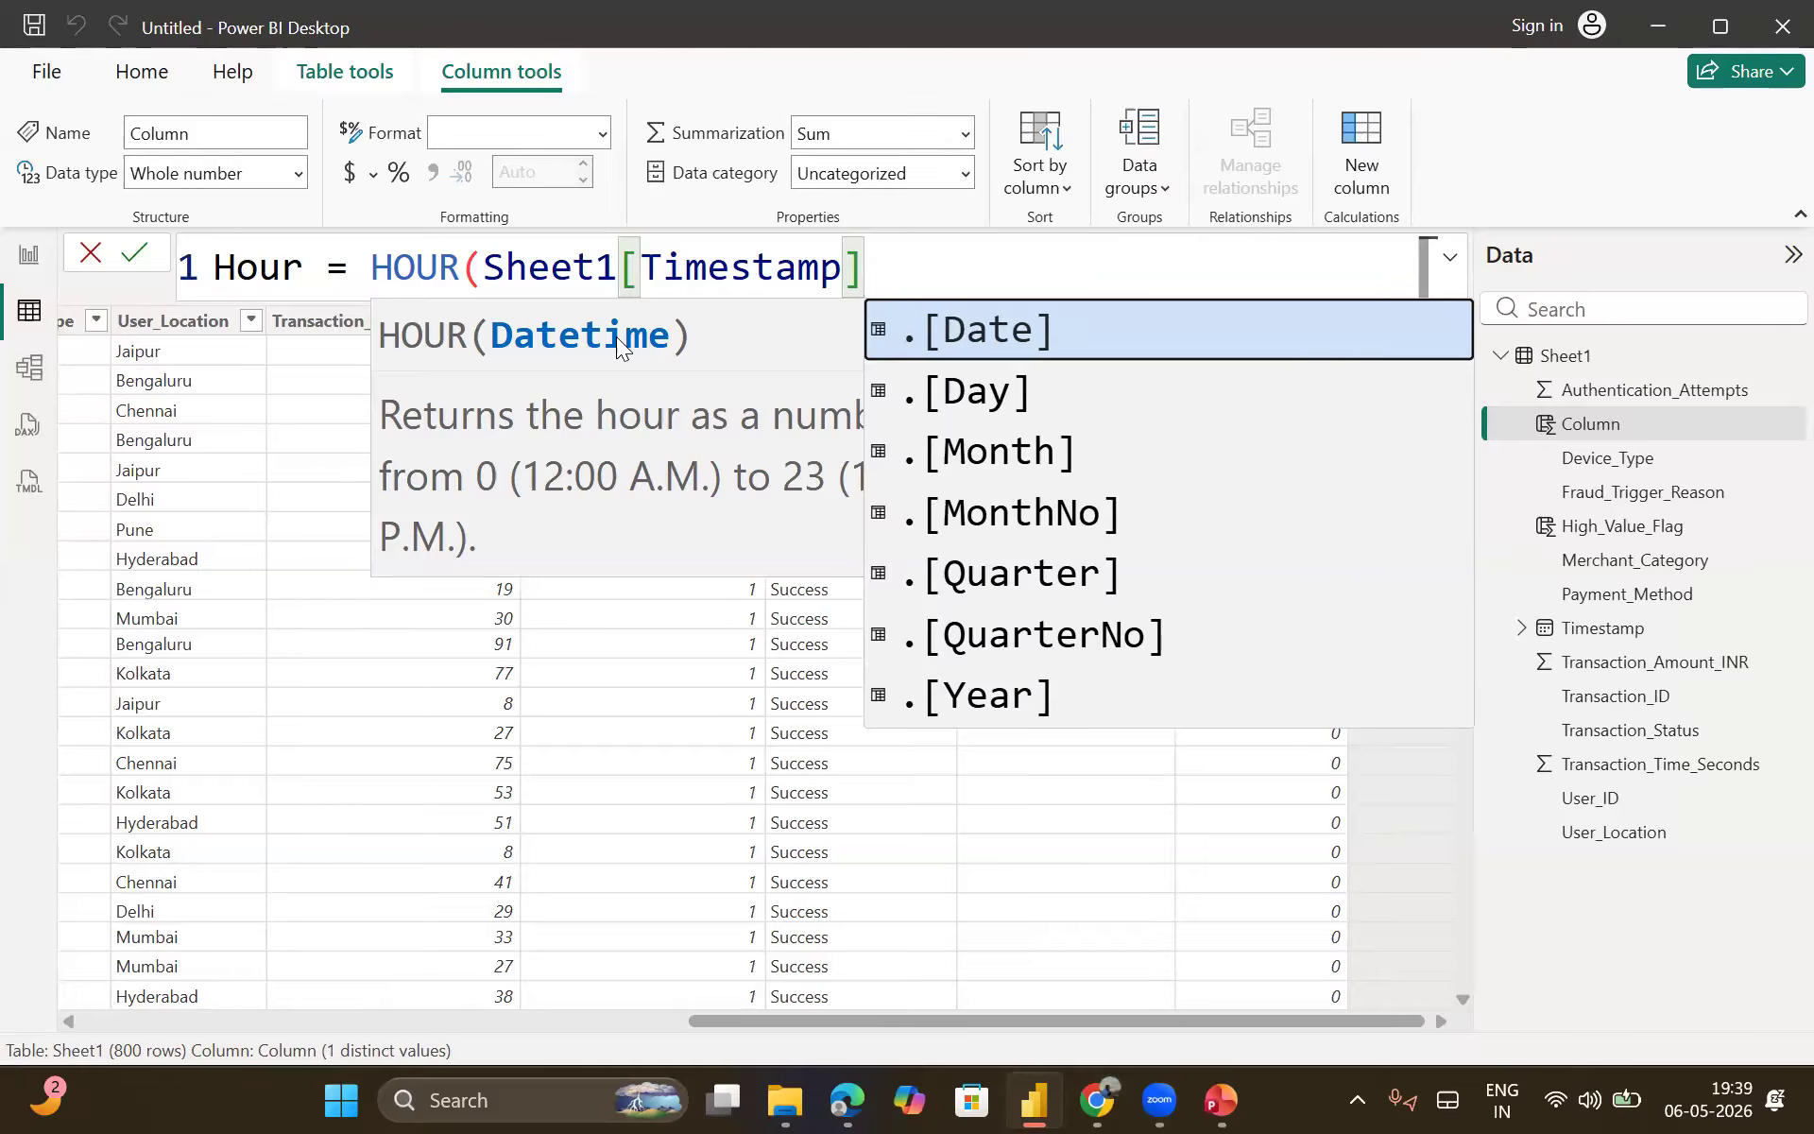
text())
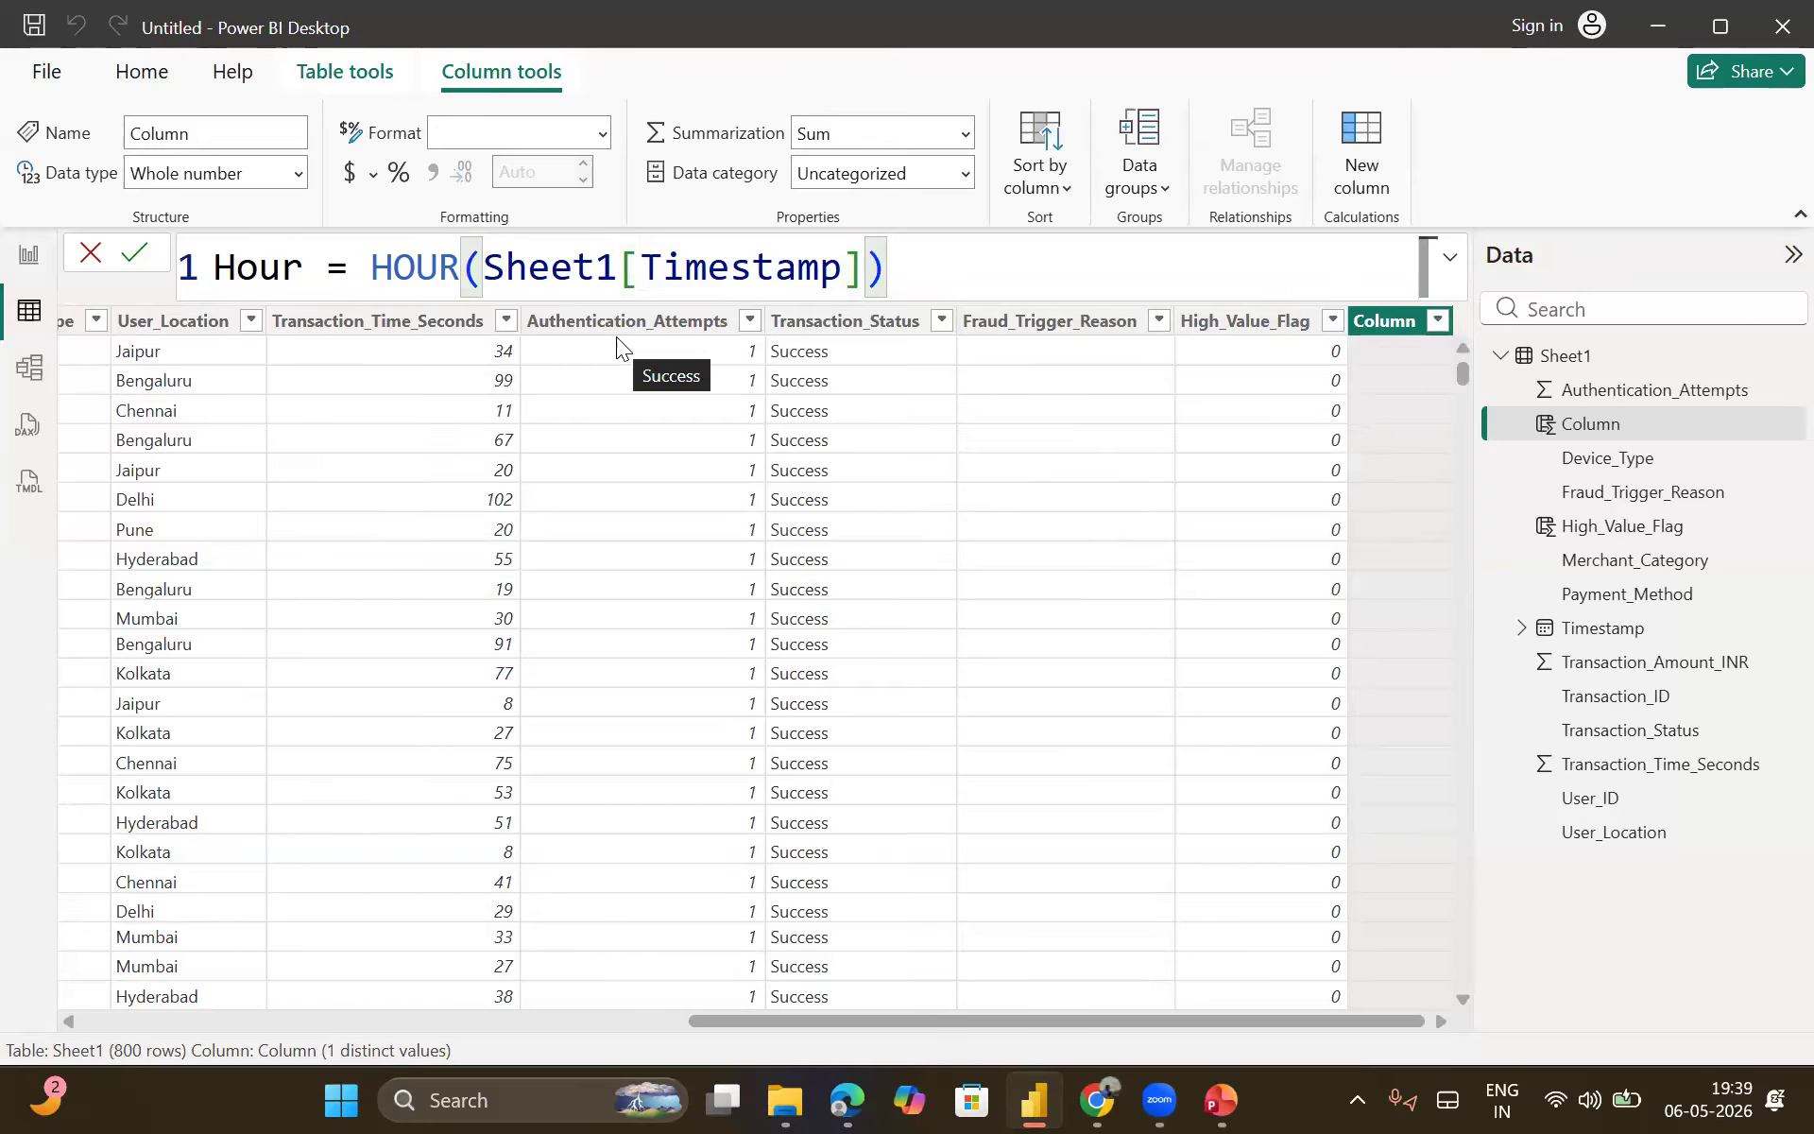
key(Return)
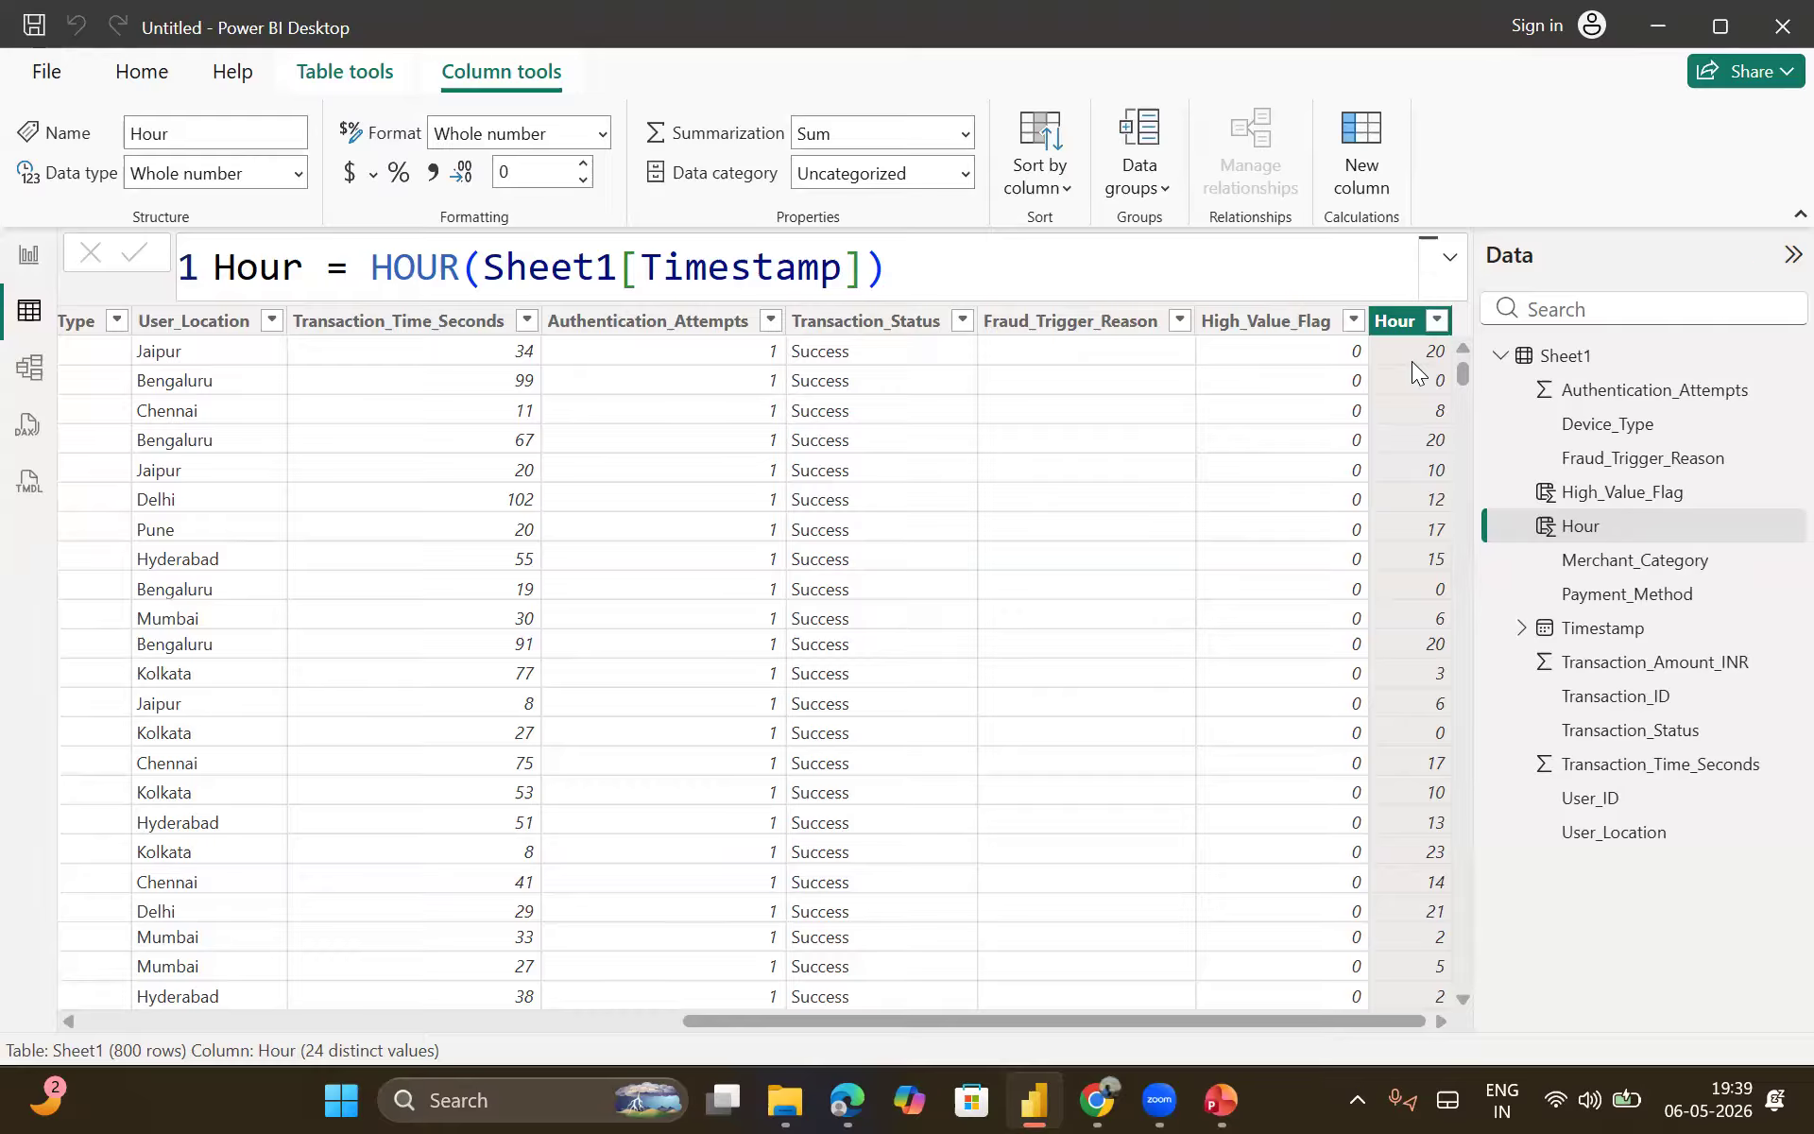
Step: Add another calculated column named Is_Late_Night to Sheet1 and begin its formula with the IF function
click(1376, 172)
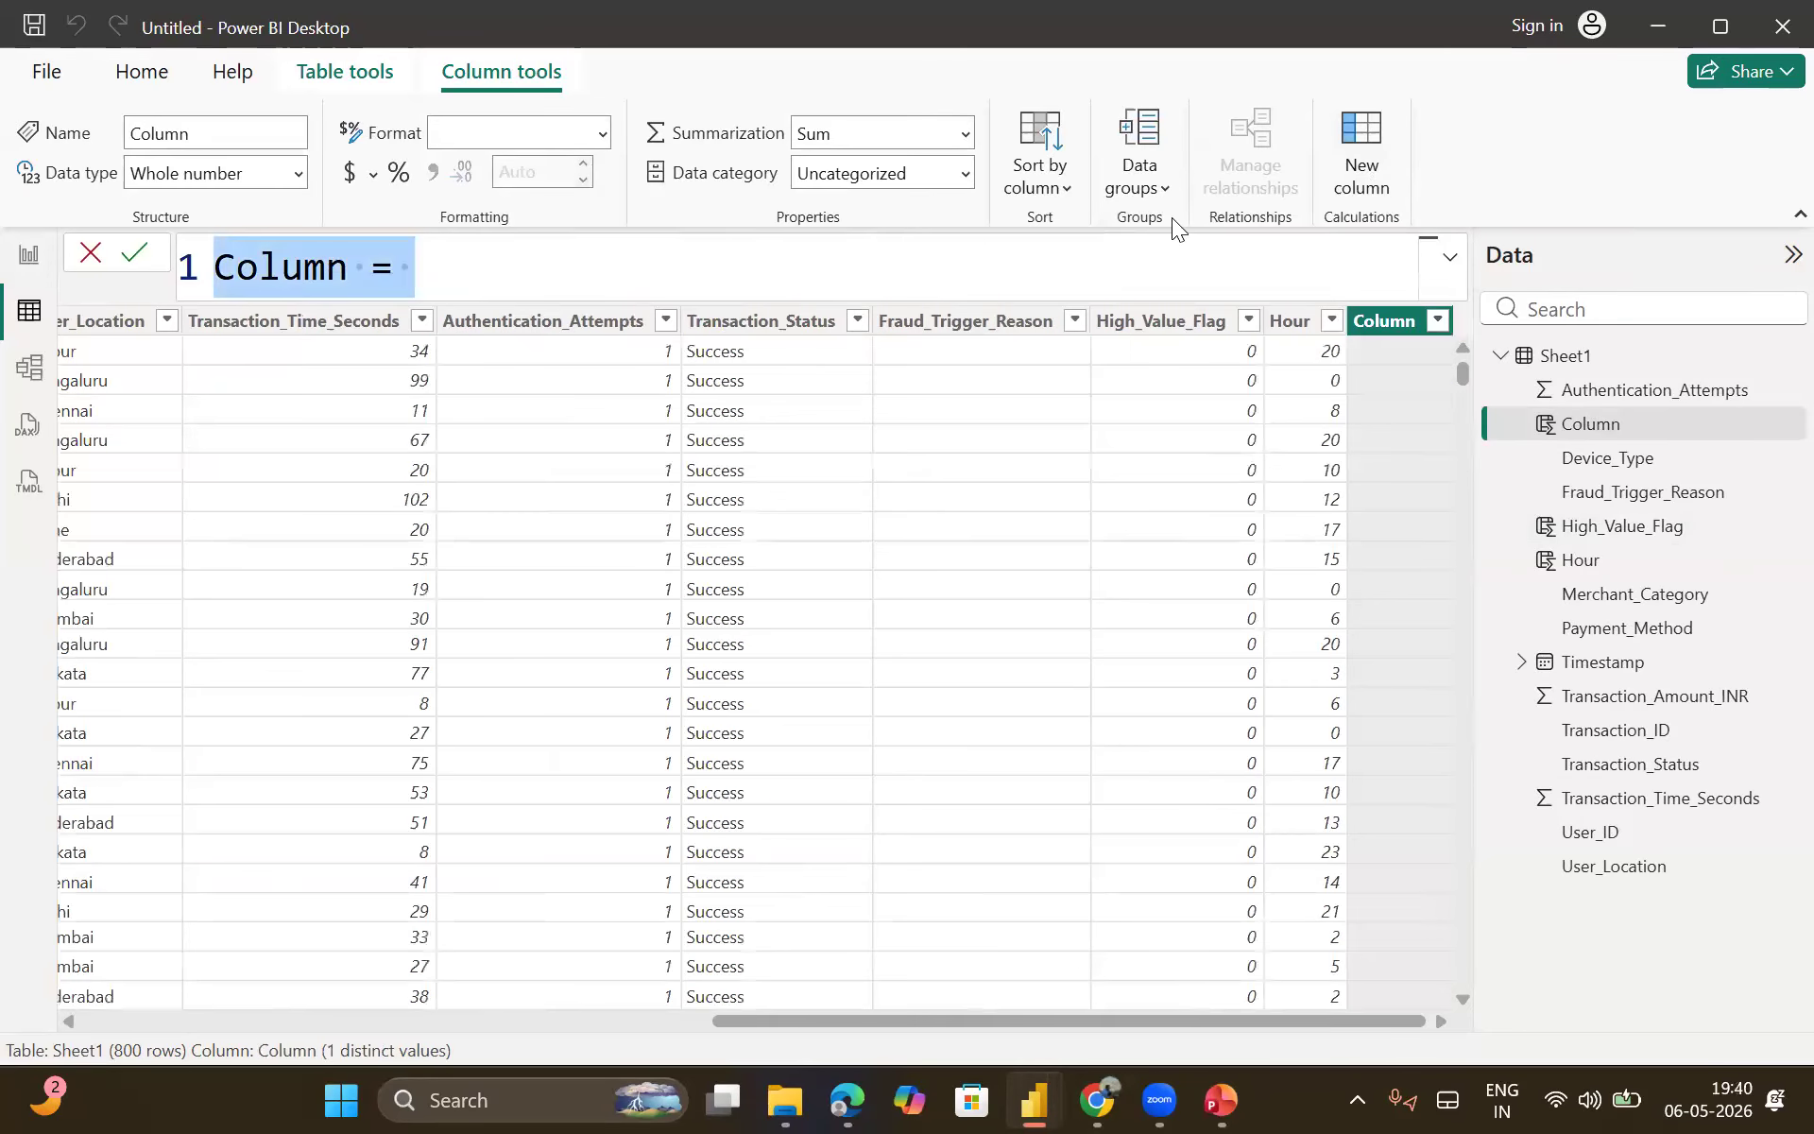
text(I)
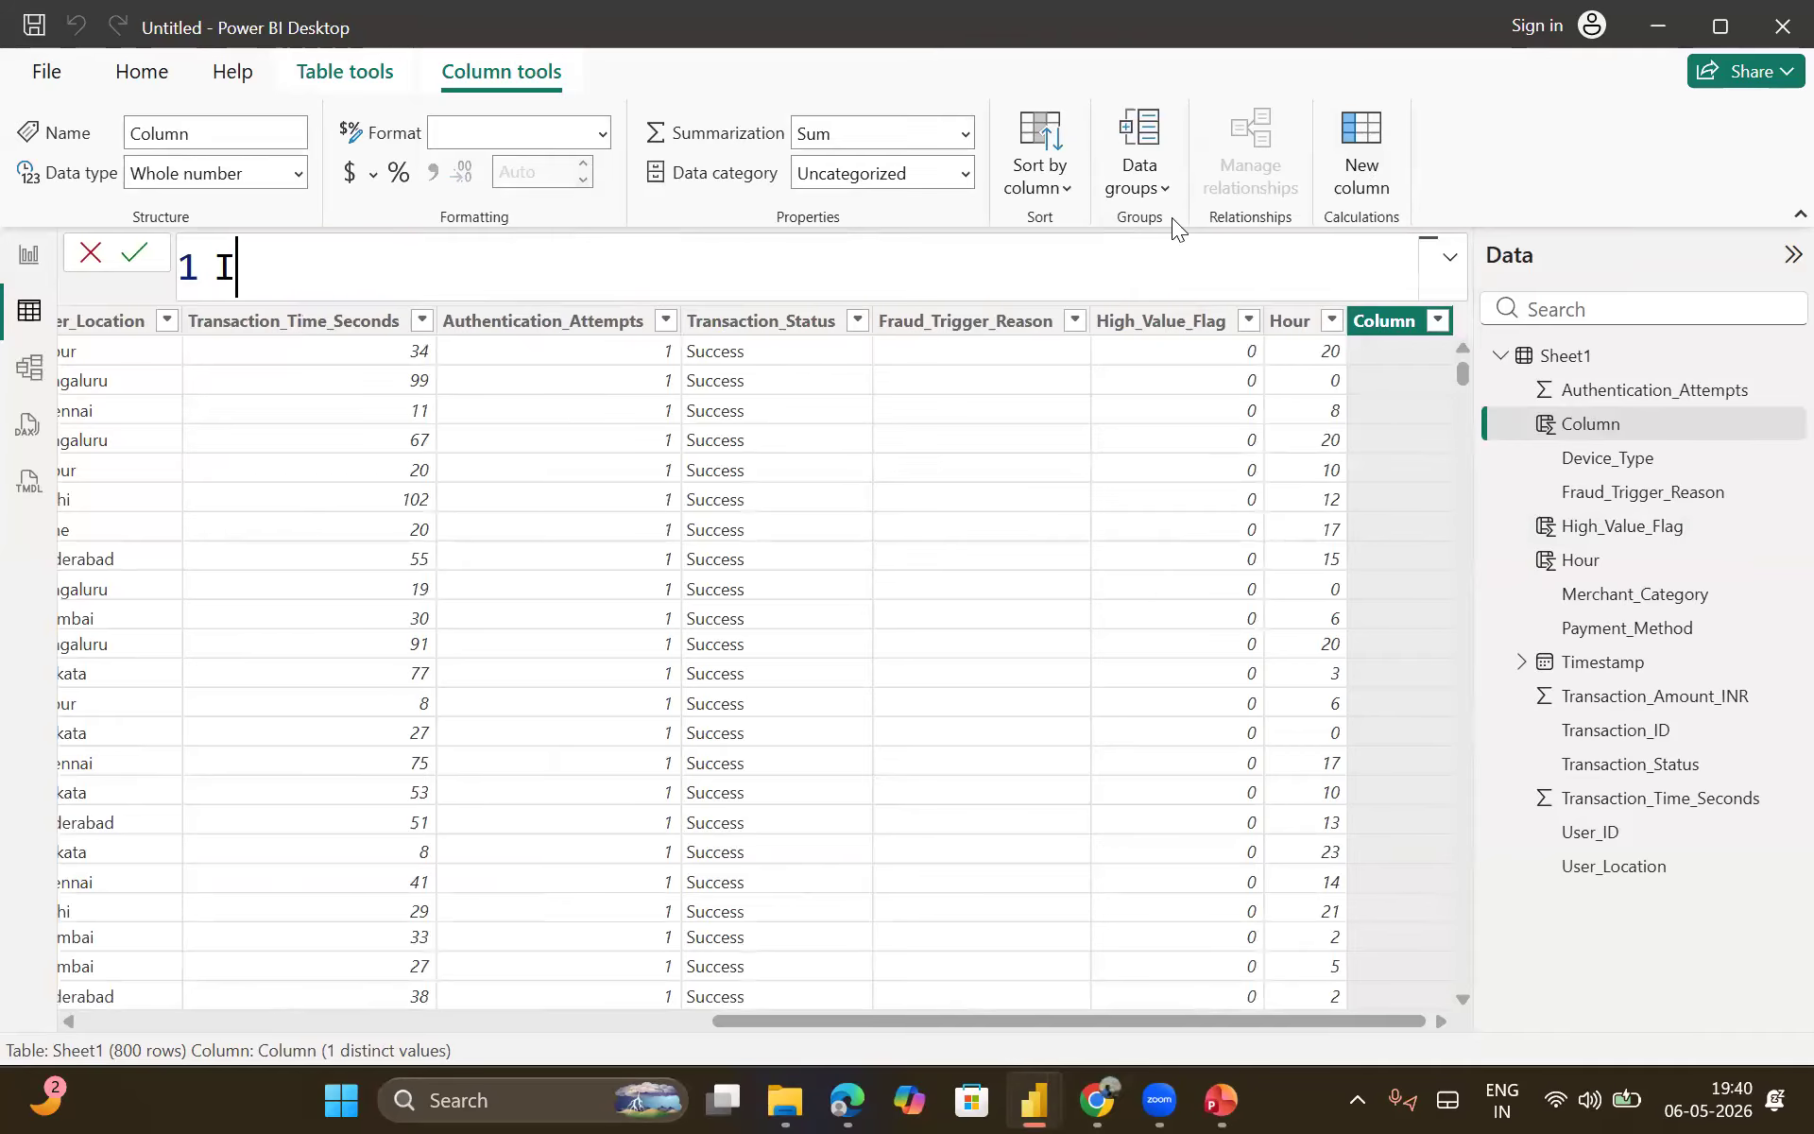
text(s_LA)
key(BackSpace)
text(ate)
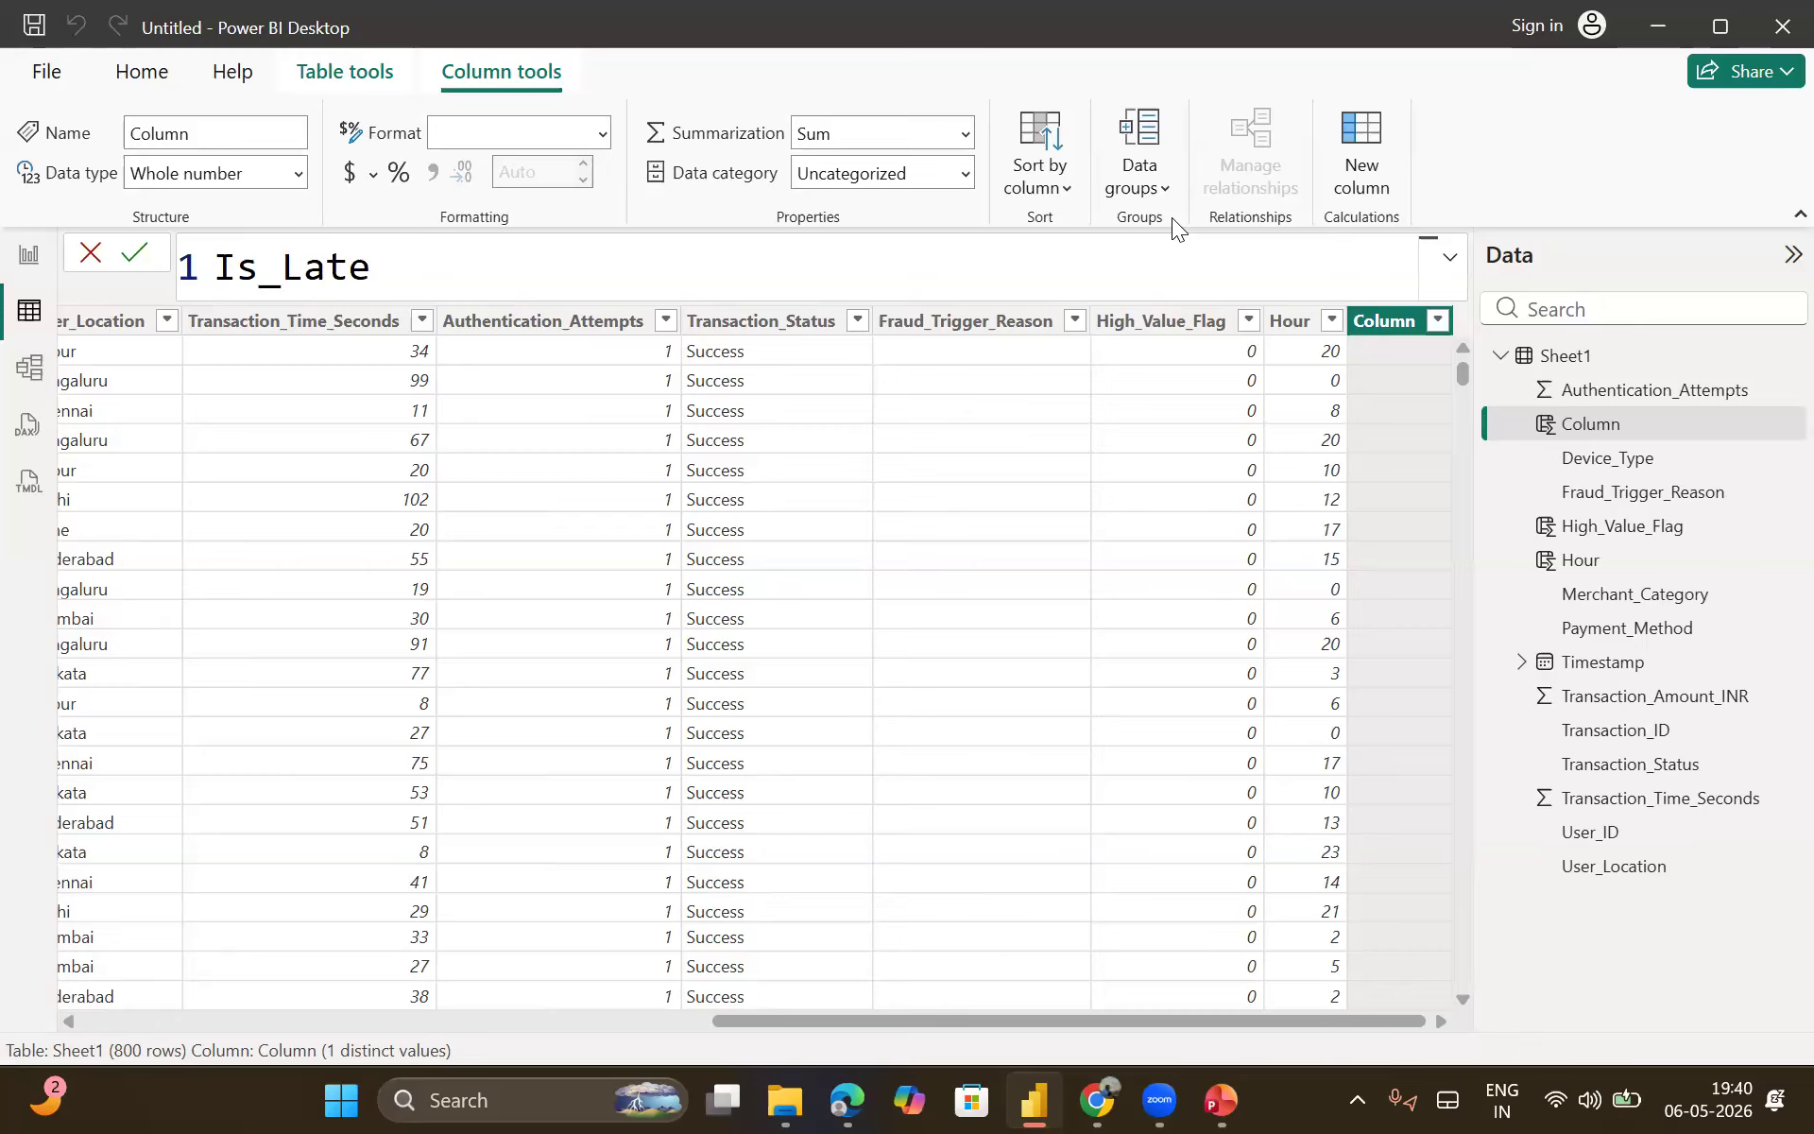
text(_Night )
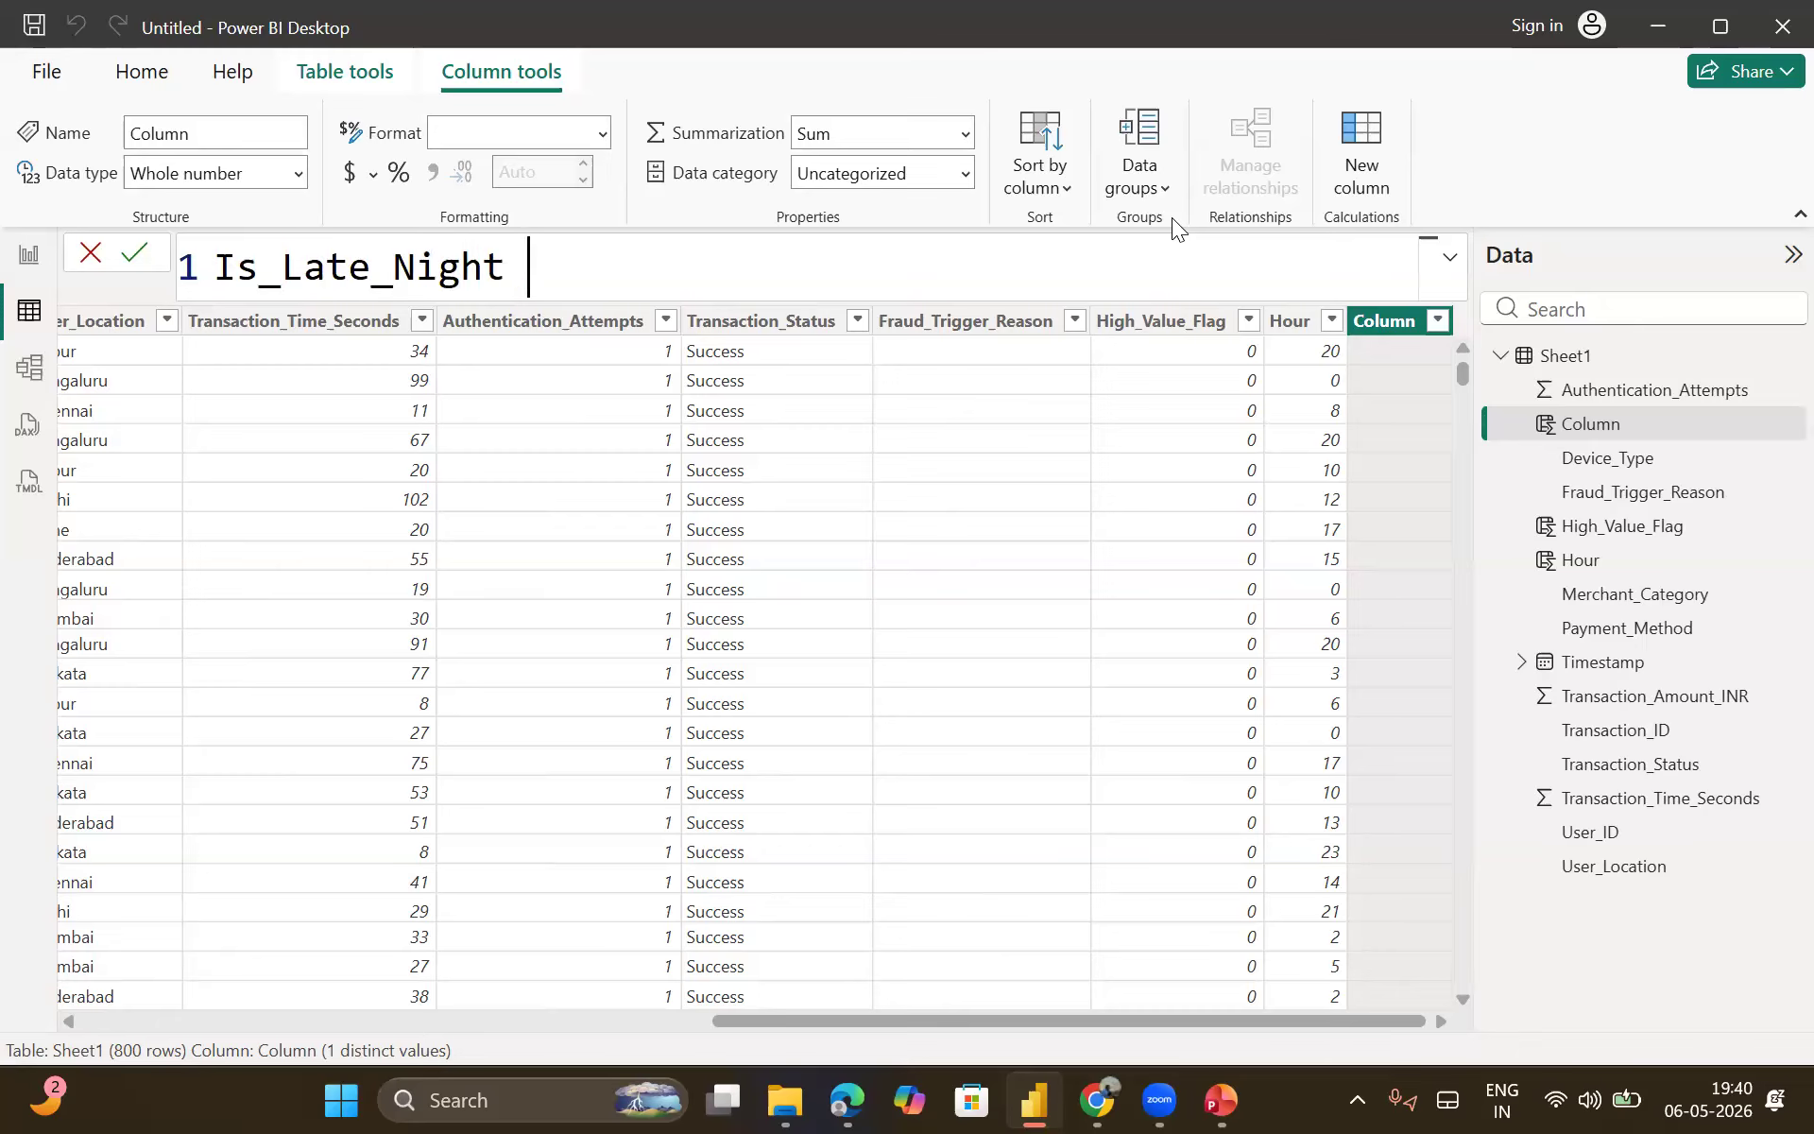
text(= if)
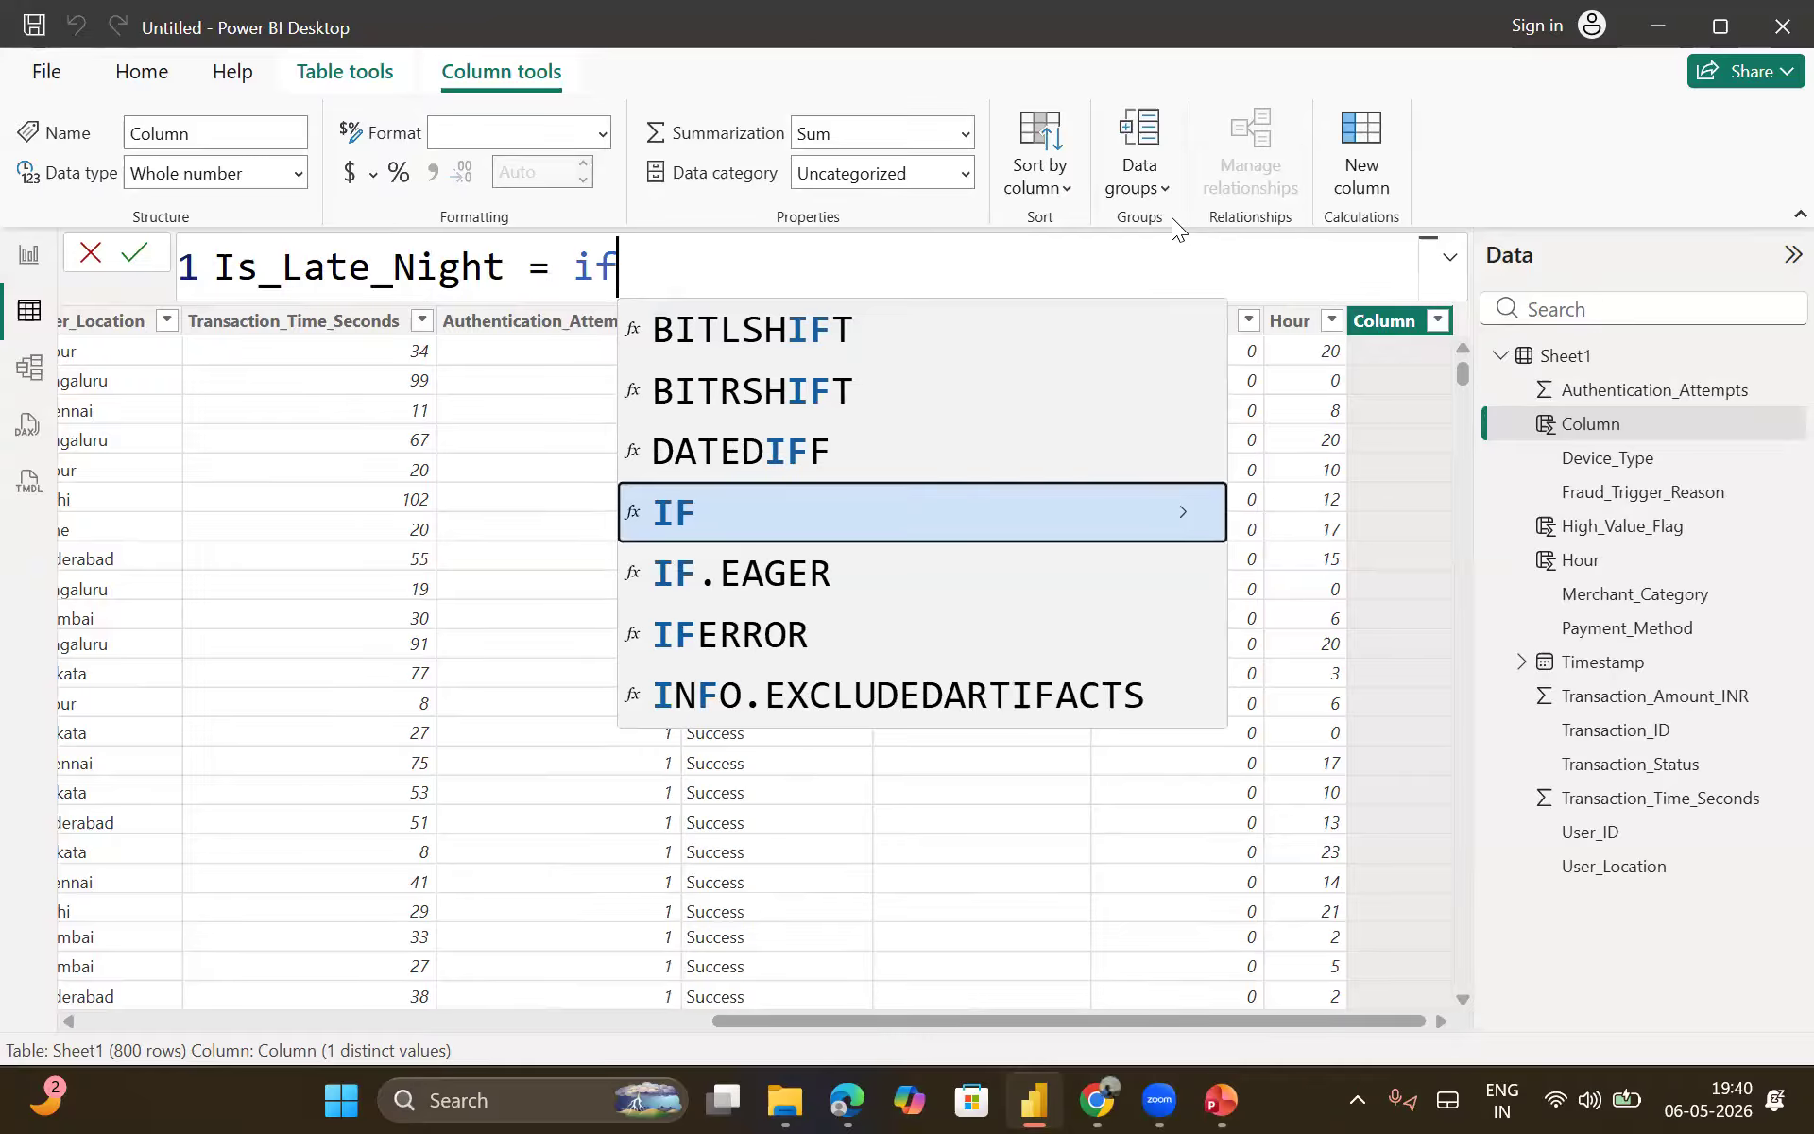
Step: Enter Sheet1[Hour] >= 0 as the first condition of the IF test, followed by the && operator
text((s)
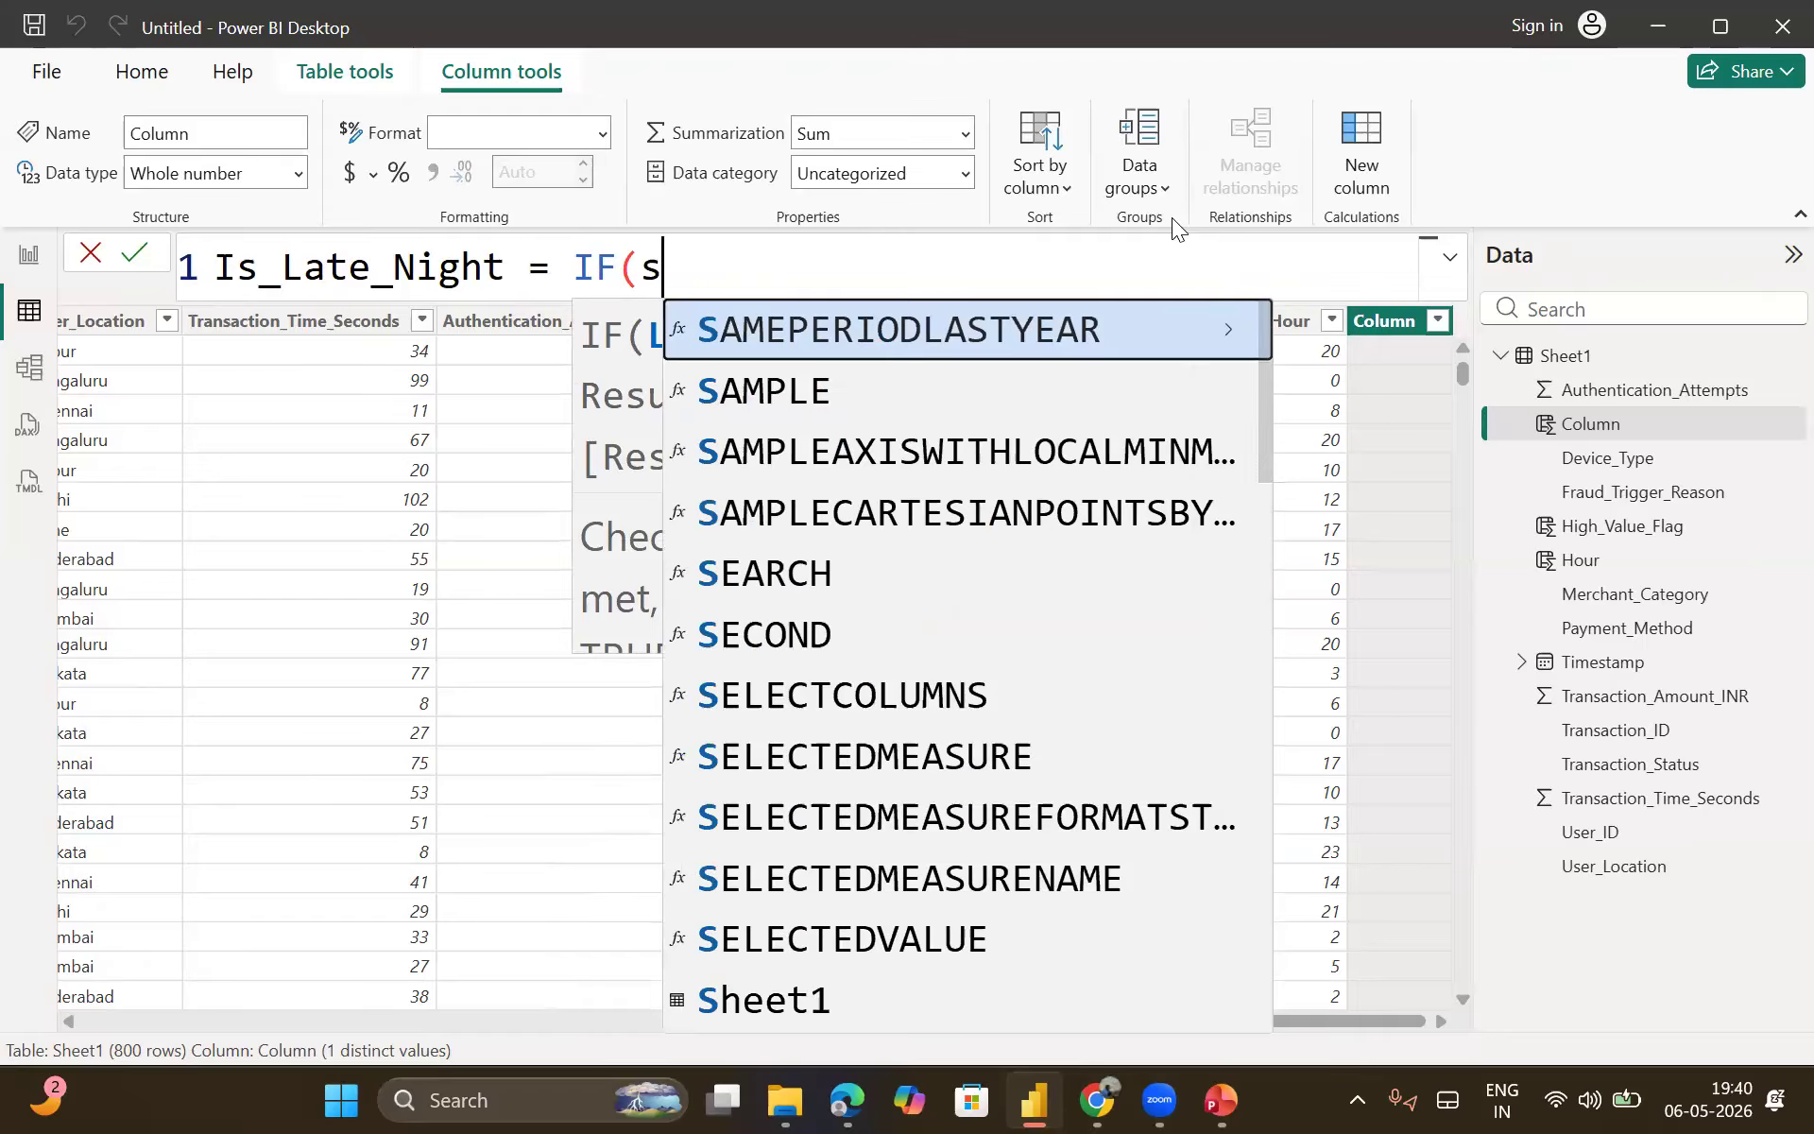
key(Down)
key(Down)
key(Down)
key(Down)
key(Down)
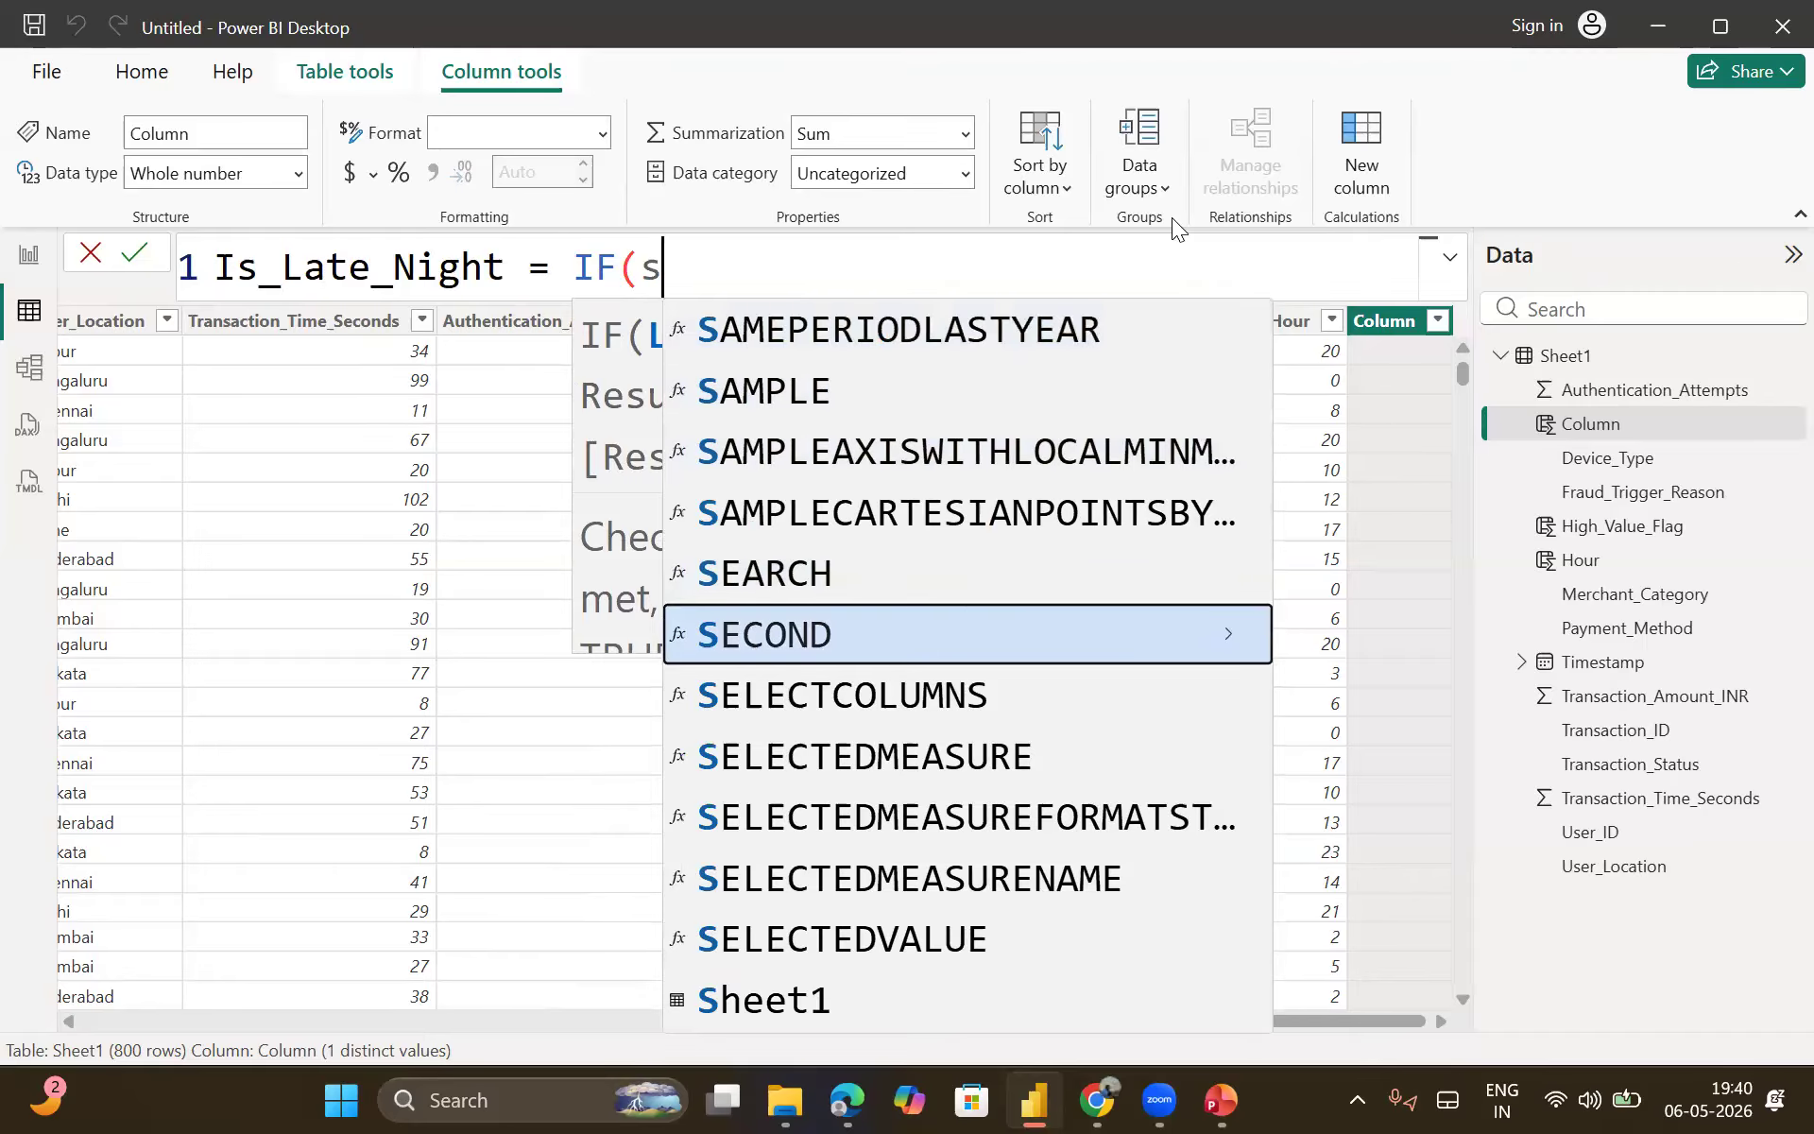
text(h)
key(Down)
key(Down)
key(Down)
key(Down)
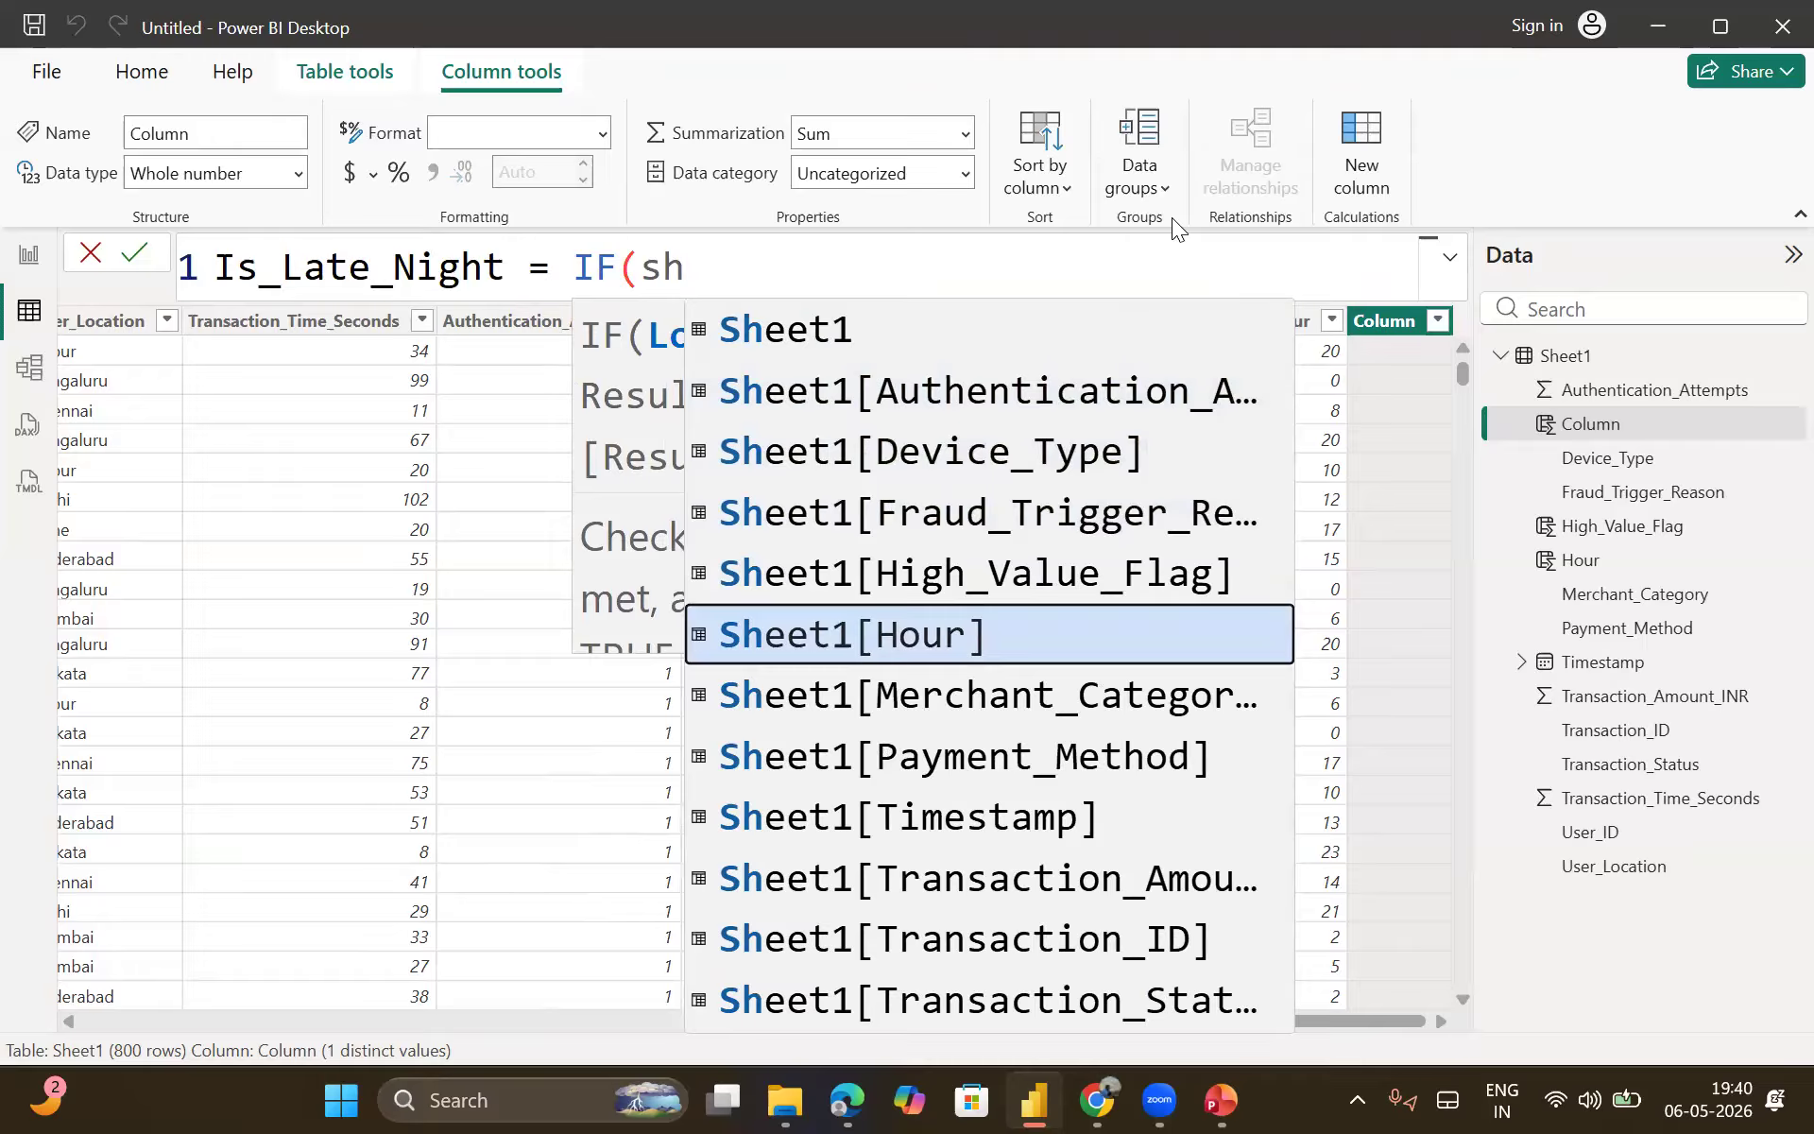
key(Tab)
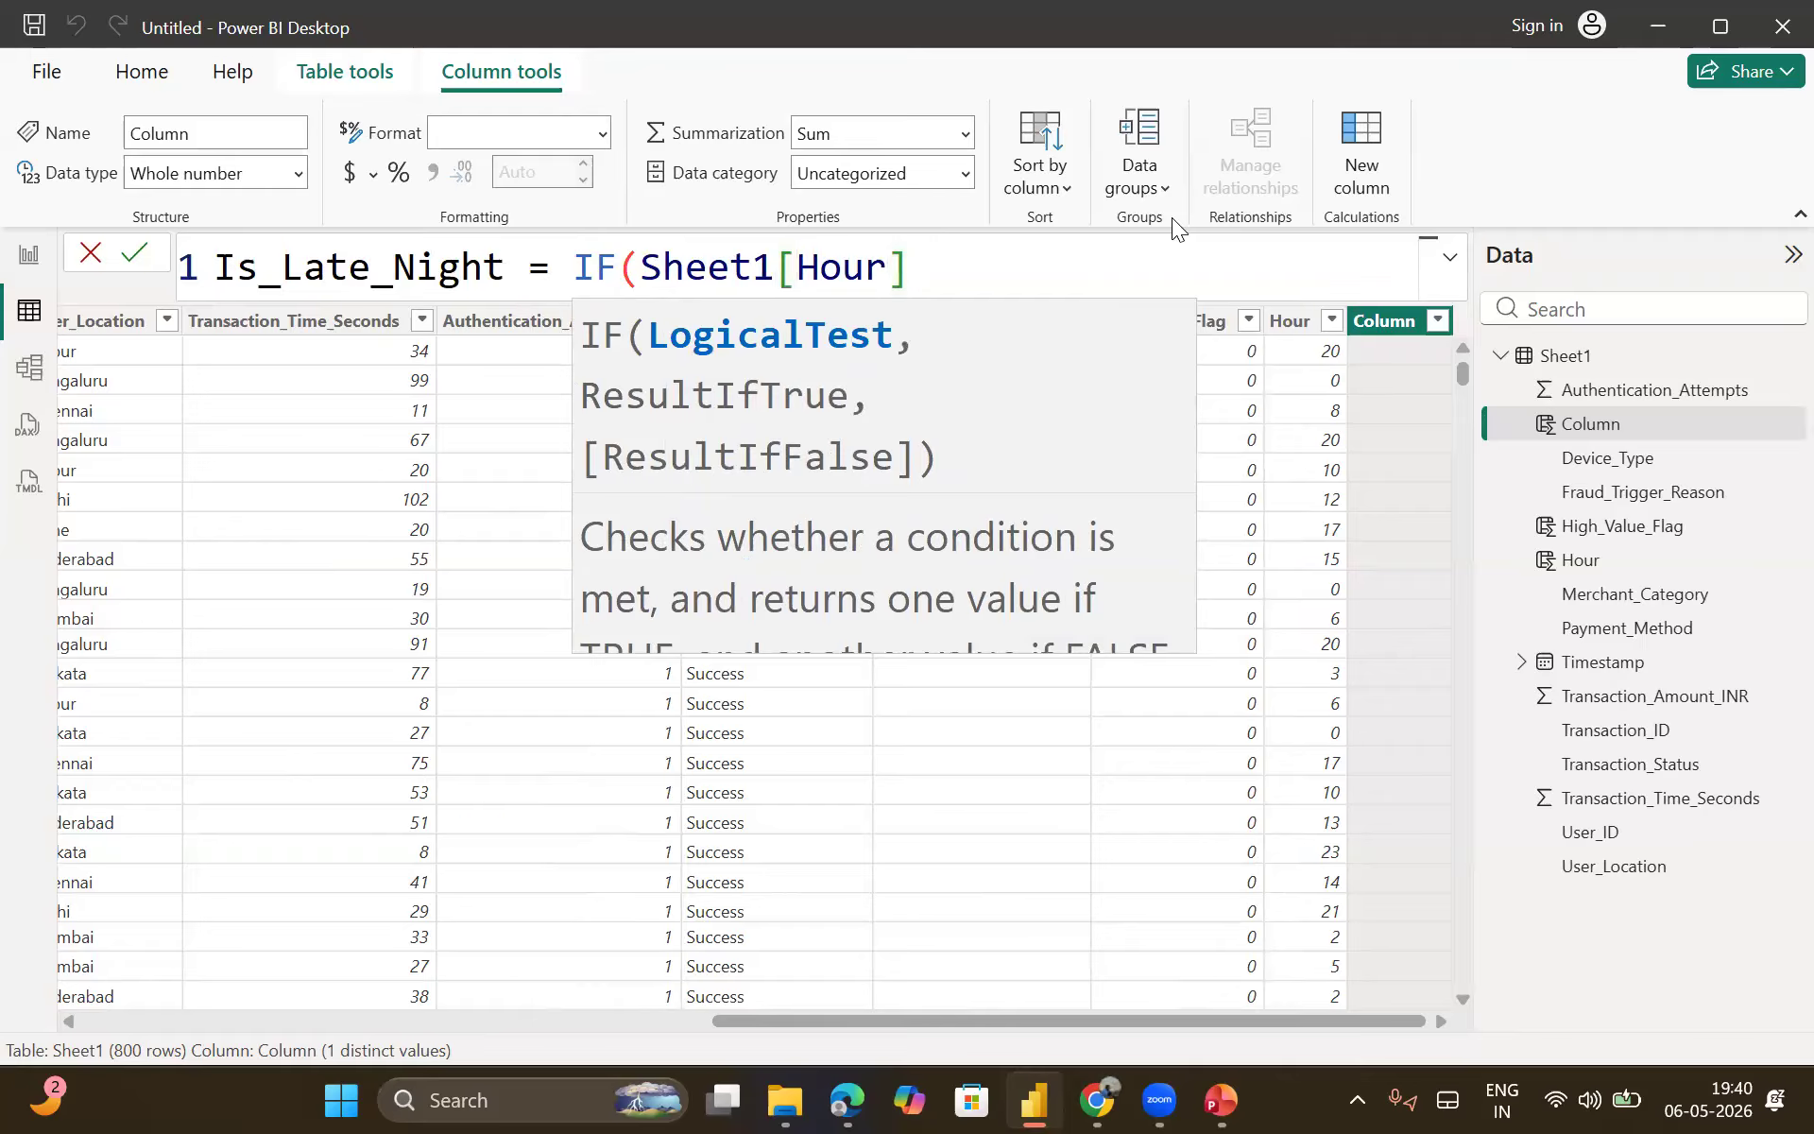
text(>= 0 &&)
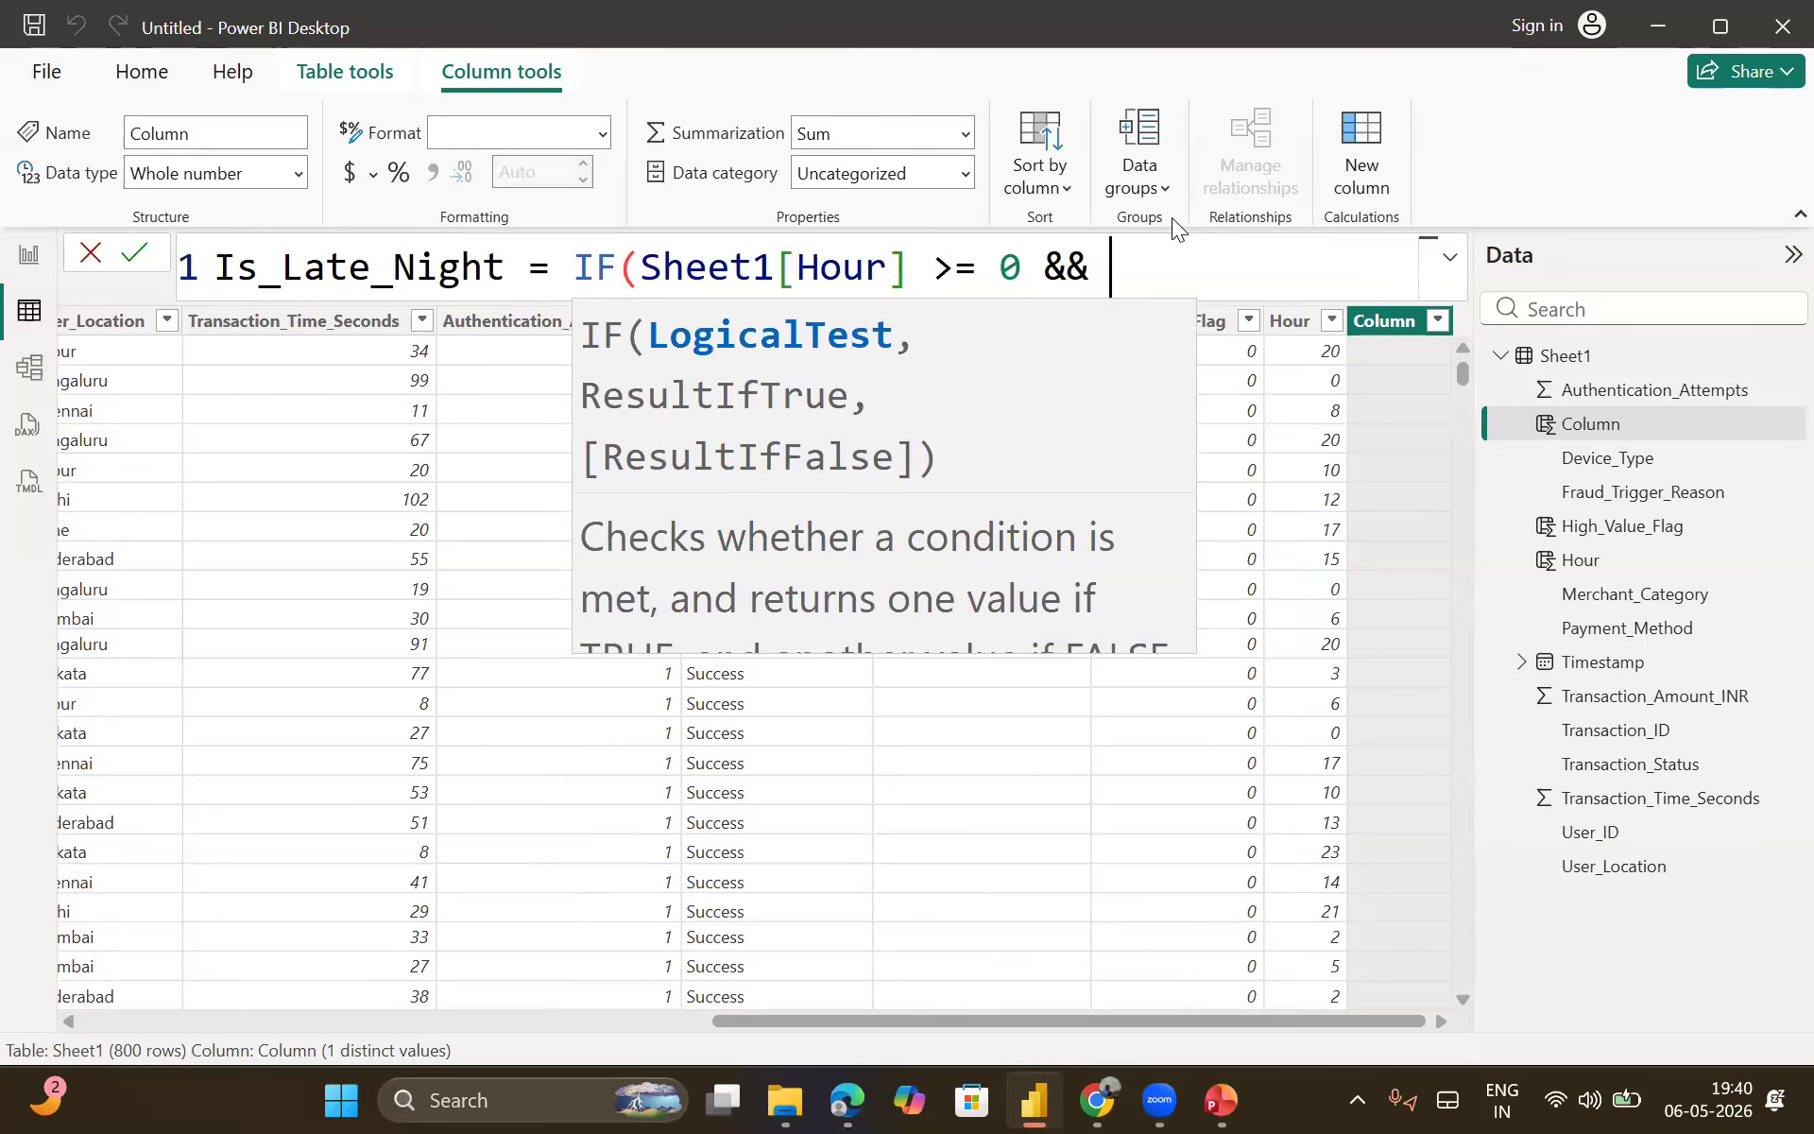
Step: Complete the logical test of the IF function with the second condition Sheet1[Hour] <=5
text( she)
key(Down)
key(Down)
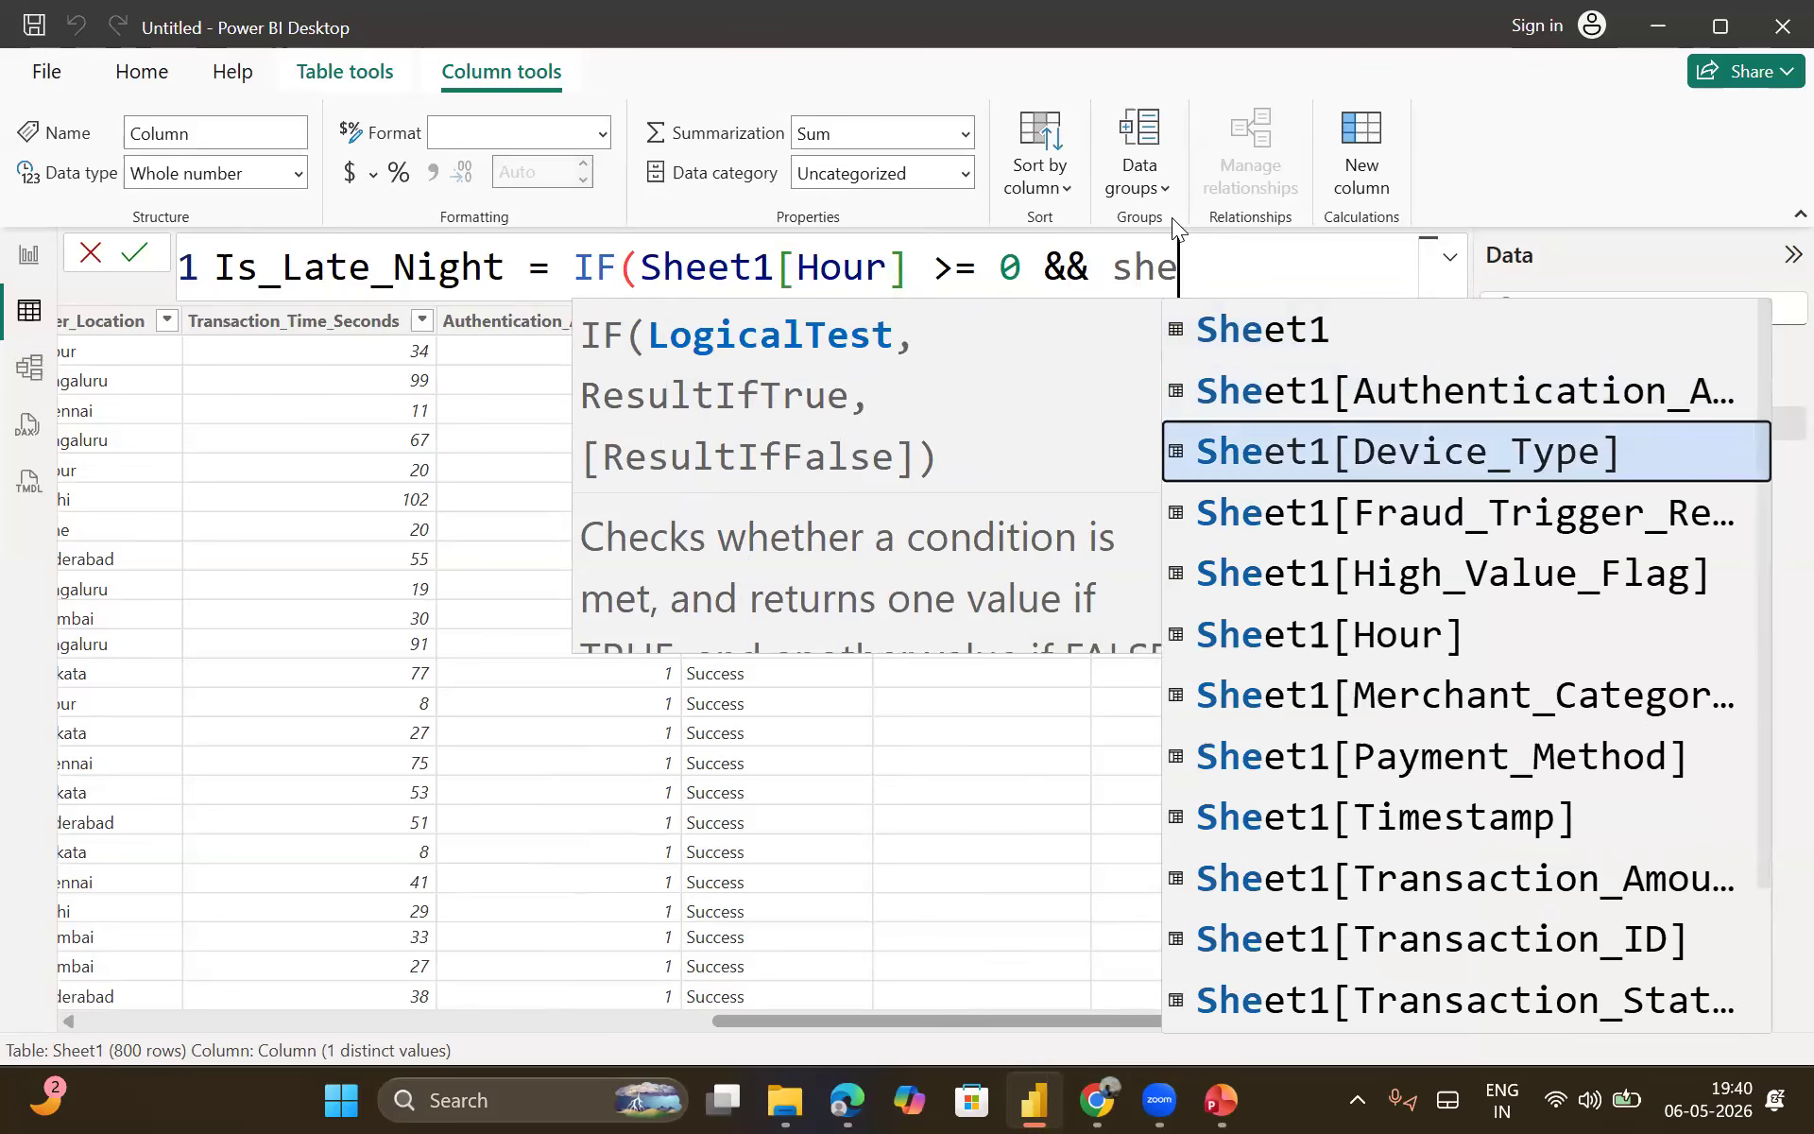
key(Down)
key(Down)
key(Down)
key(Tab)
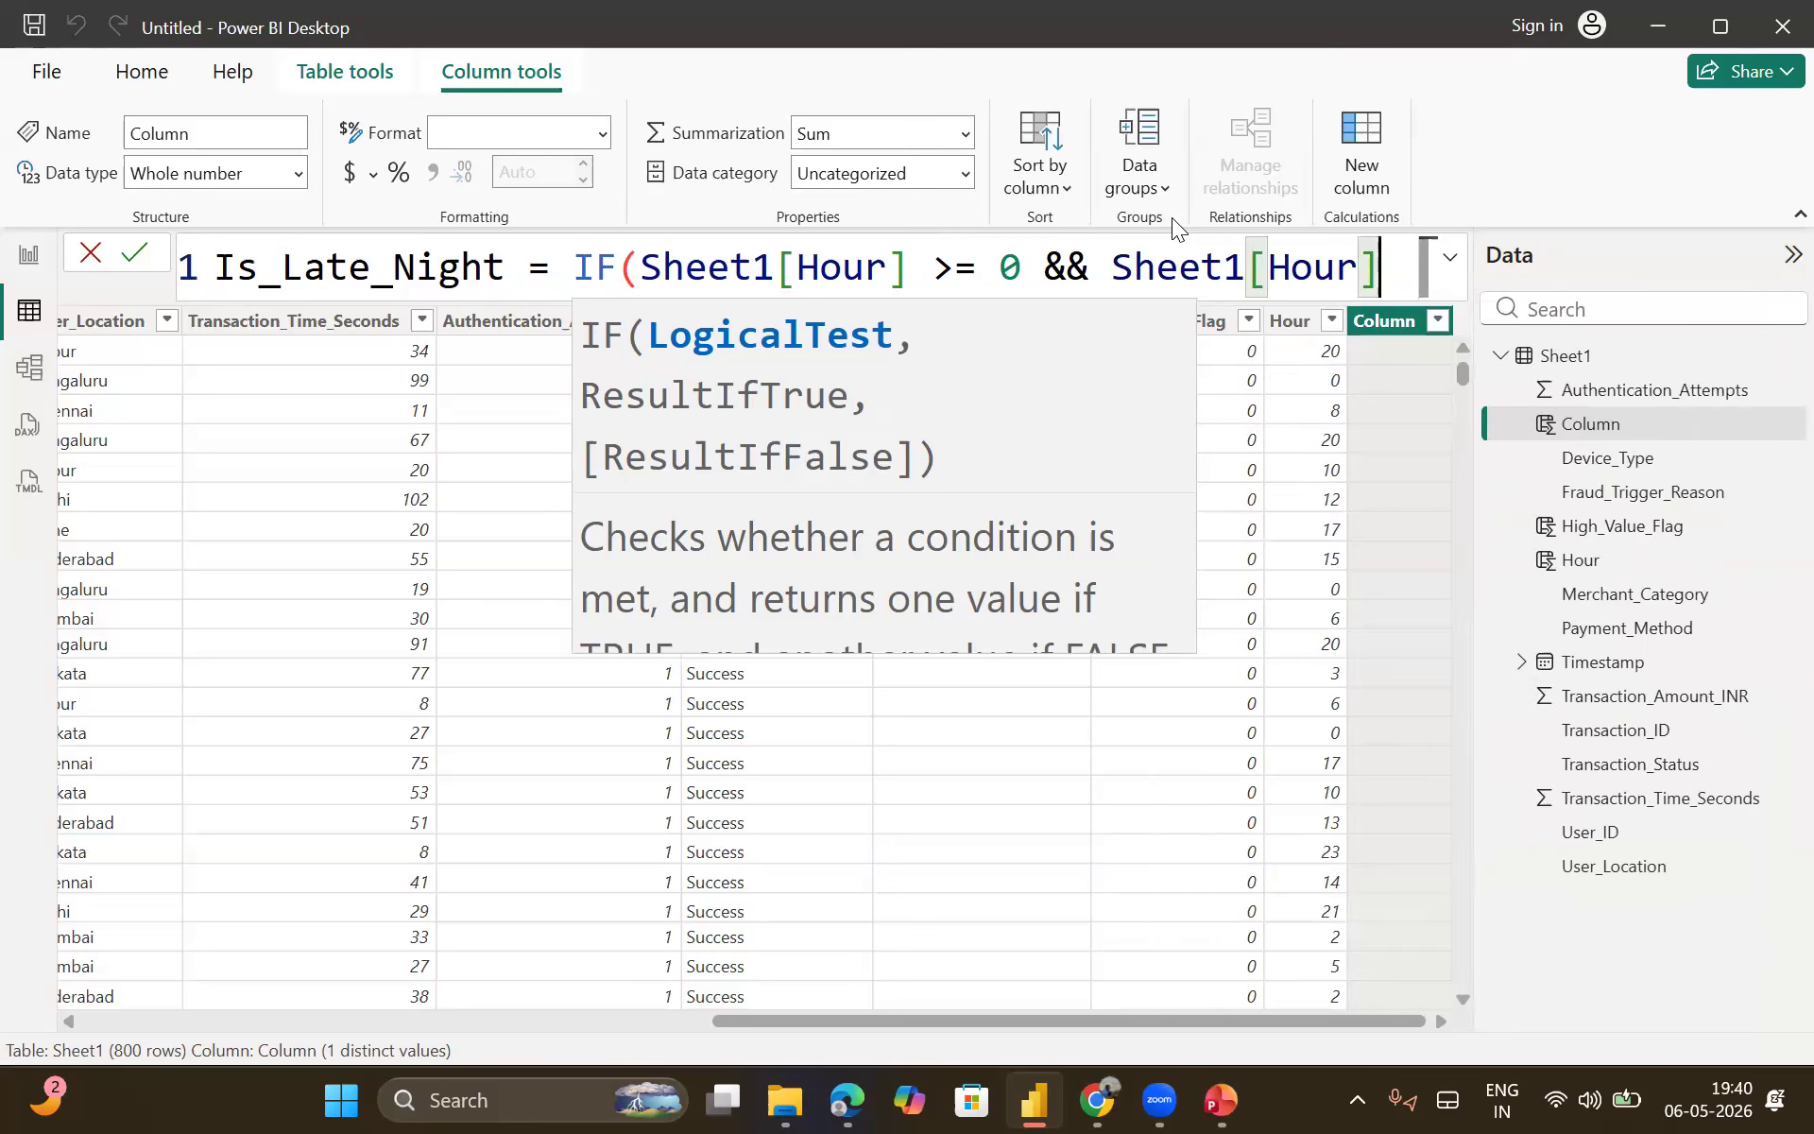
text(<=)
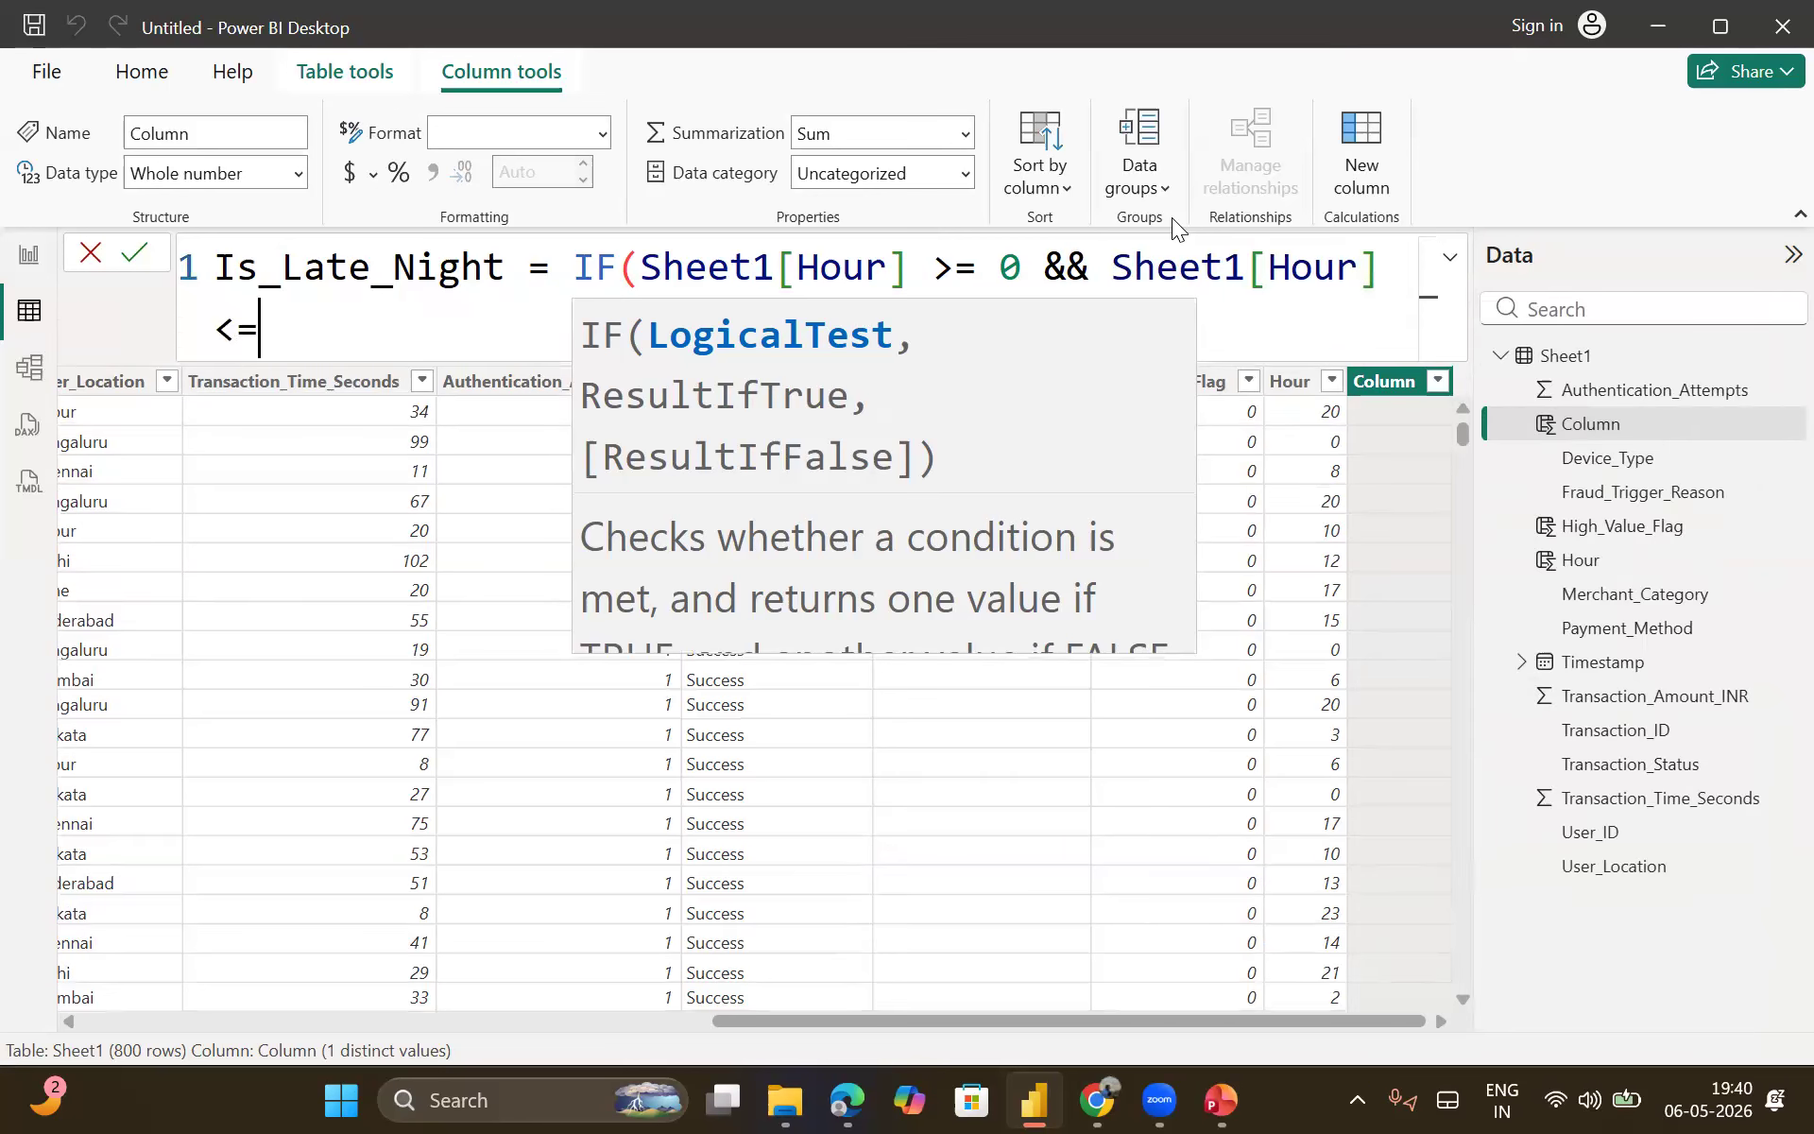
text(5,)
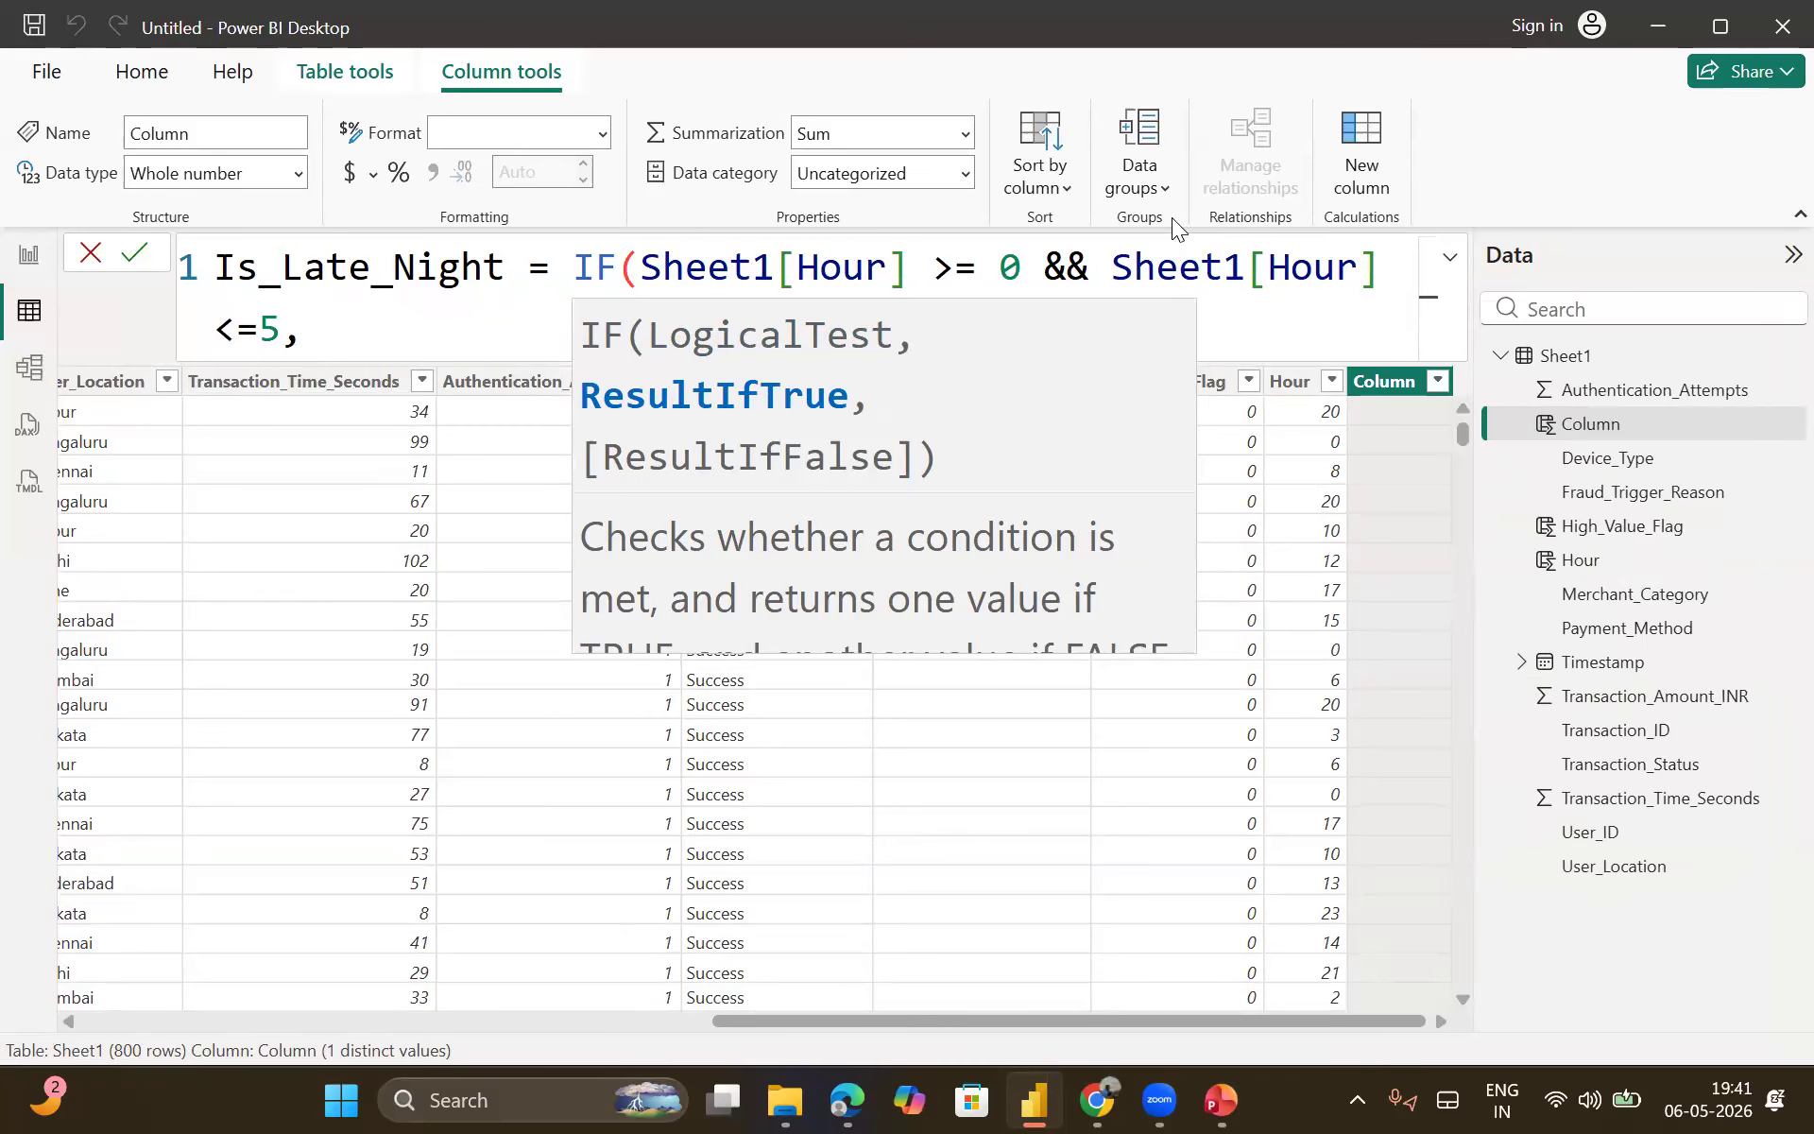
Step: Have the late-night IF formula return 1 when true and 0 when false, and commit the Is_Late_Night column
text(1)
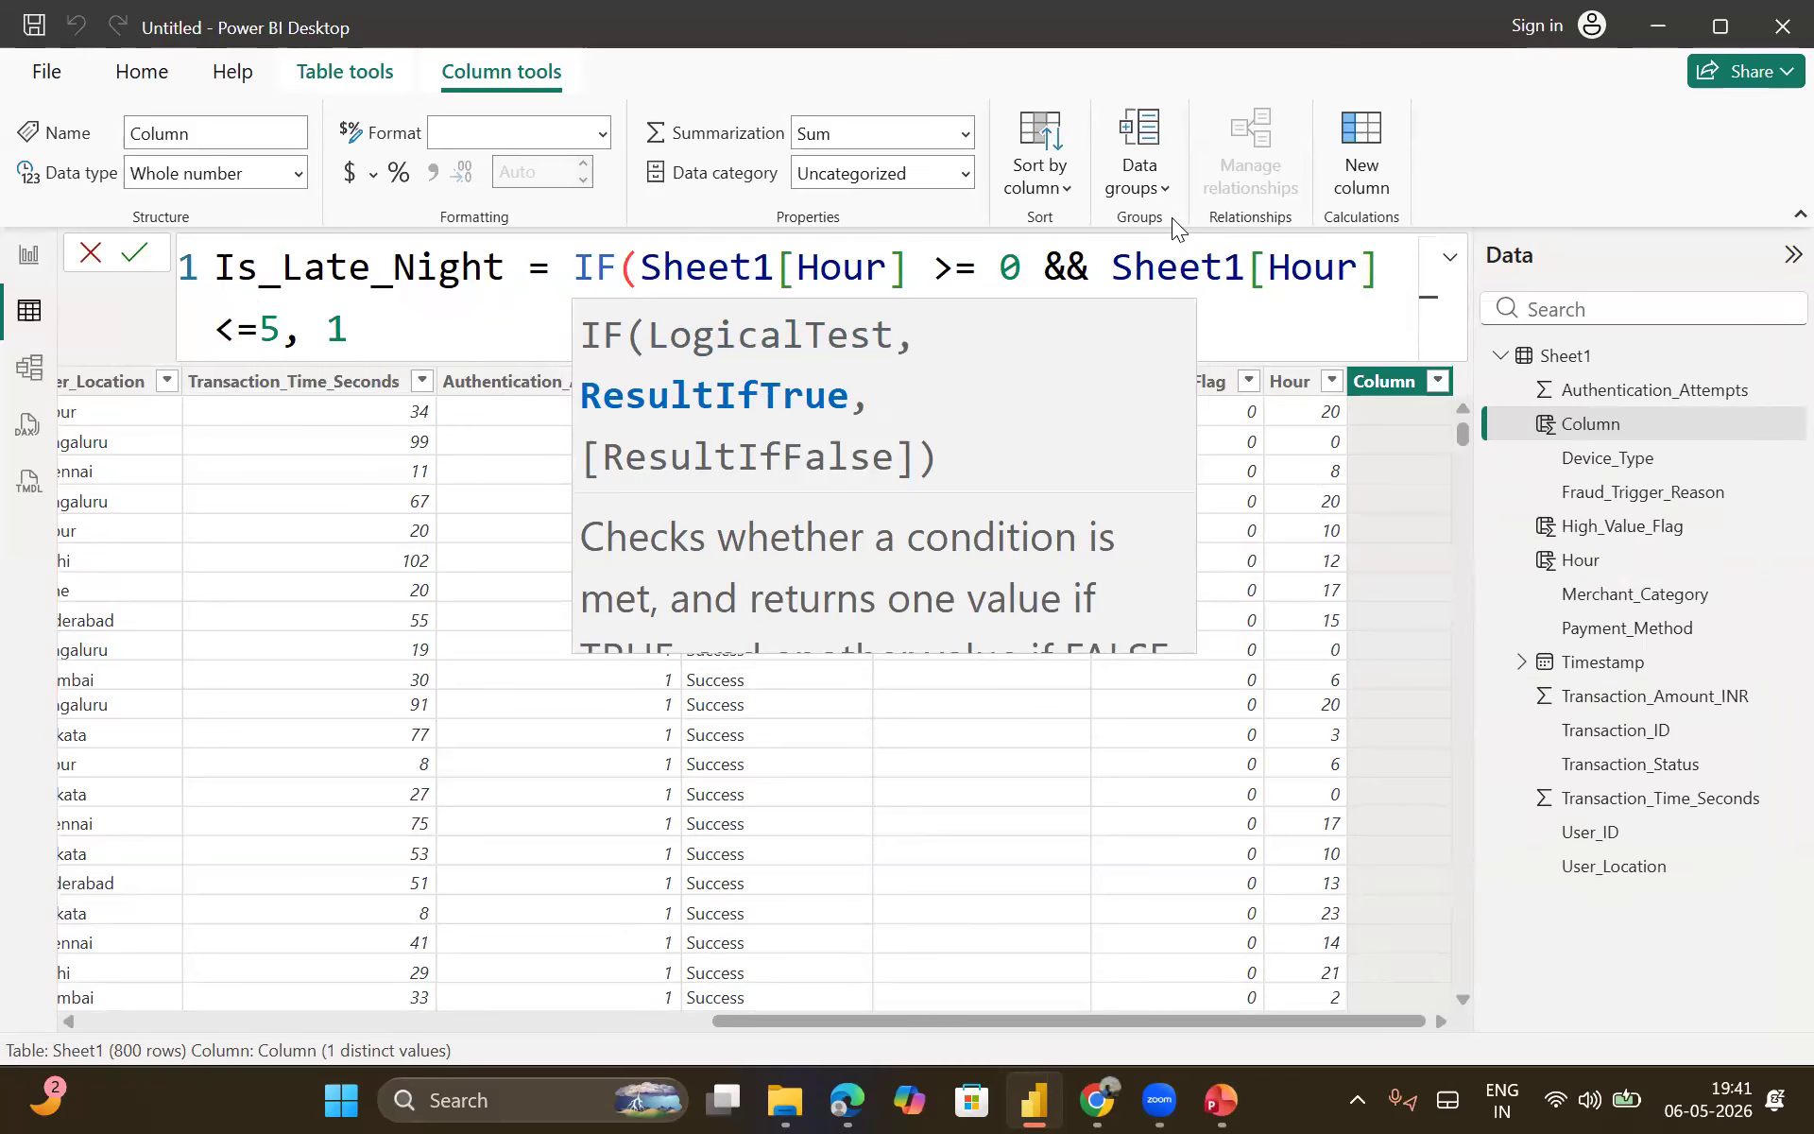
text(, )
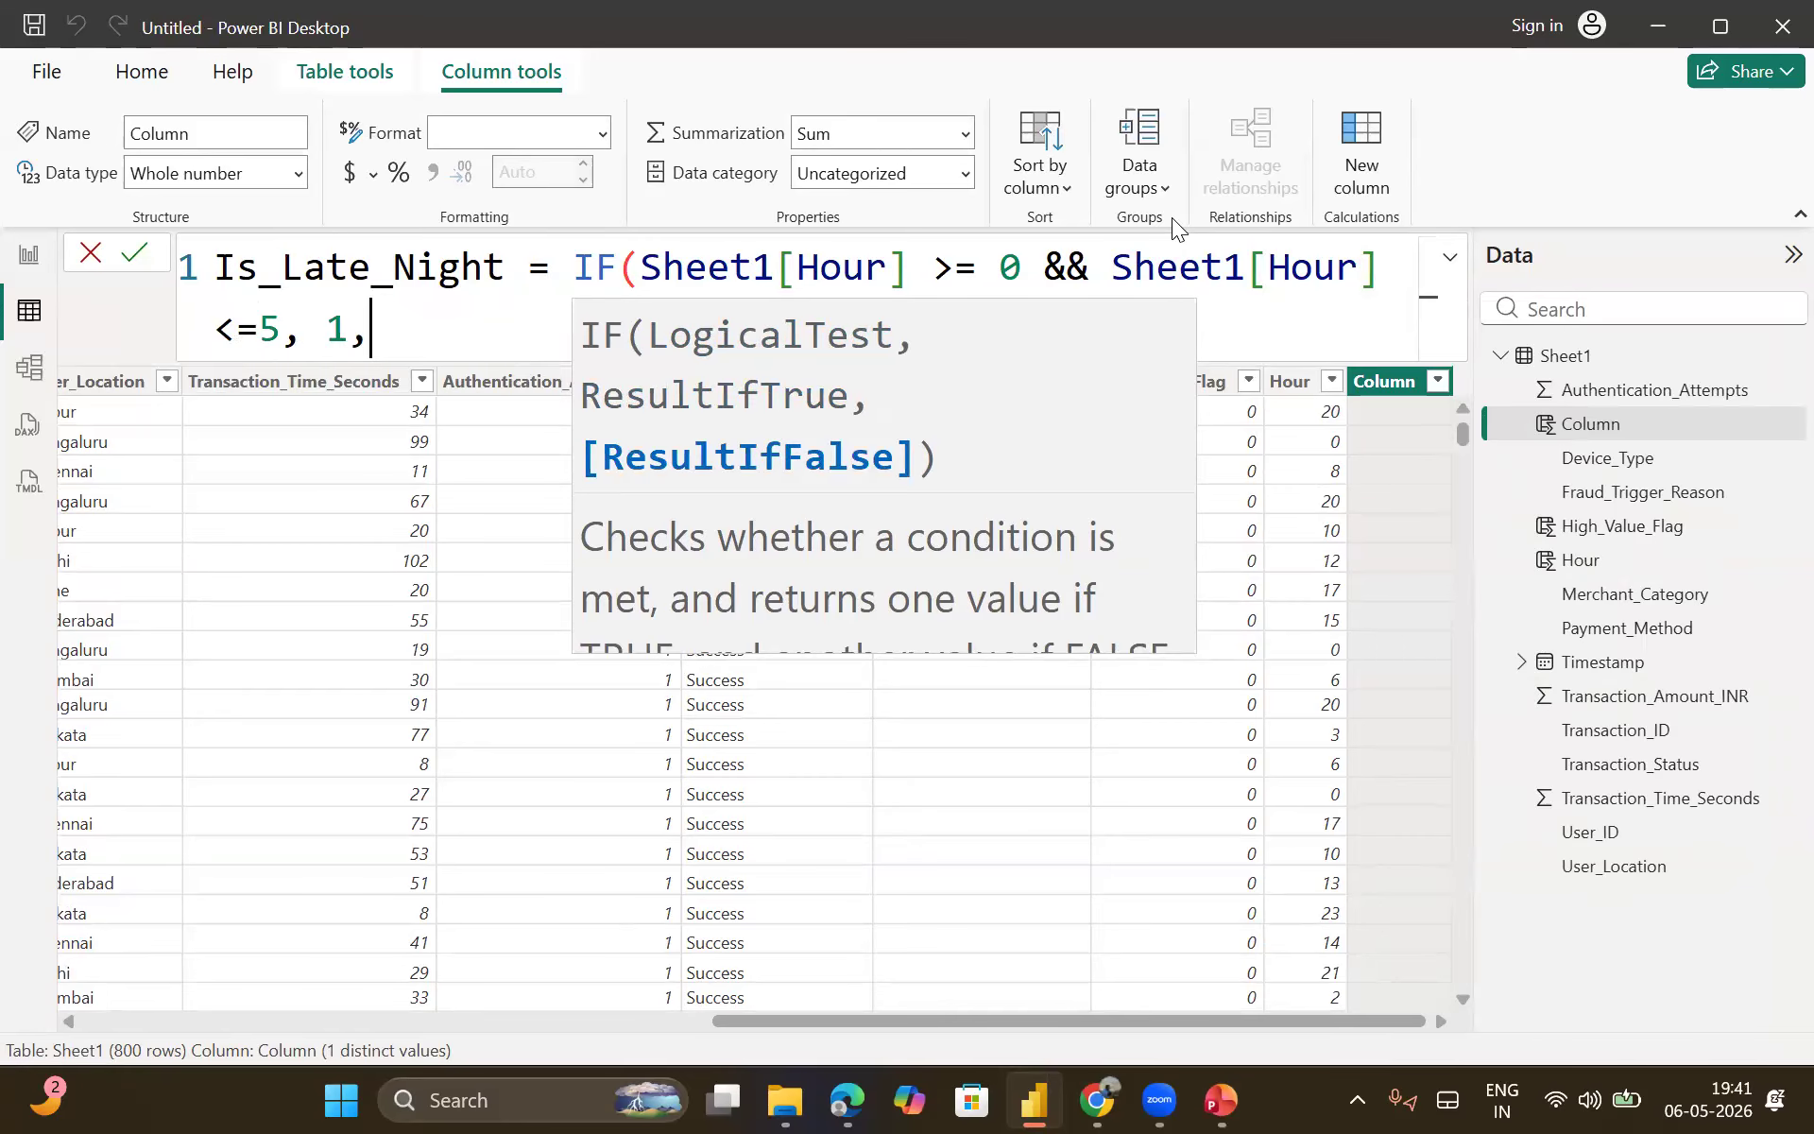
text(0))
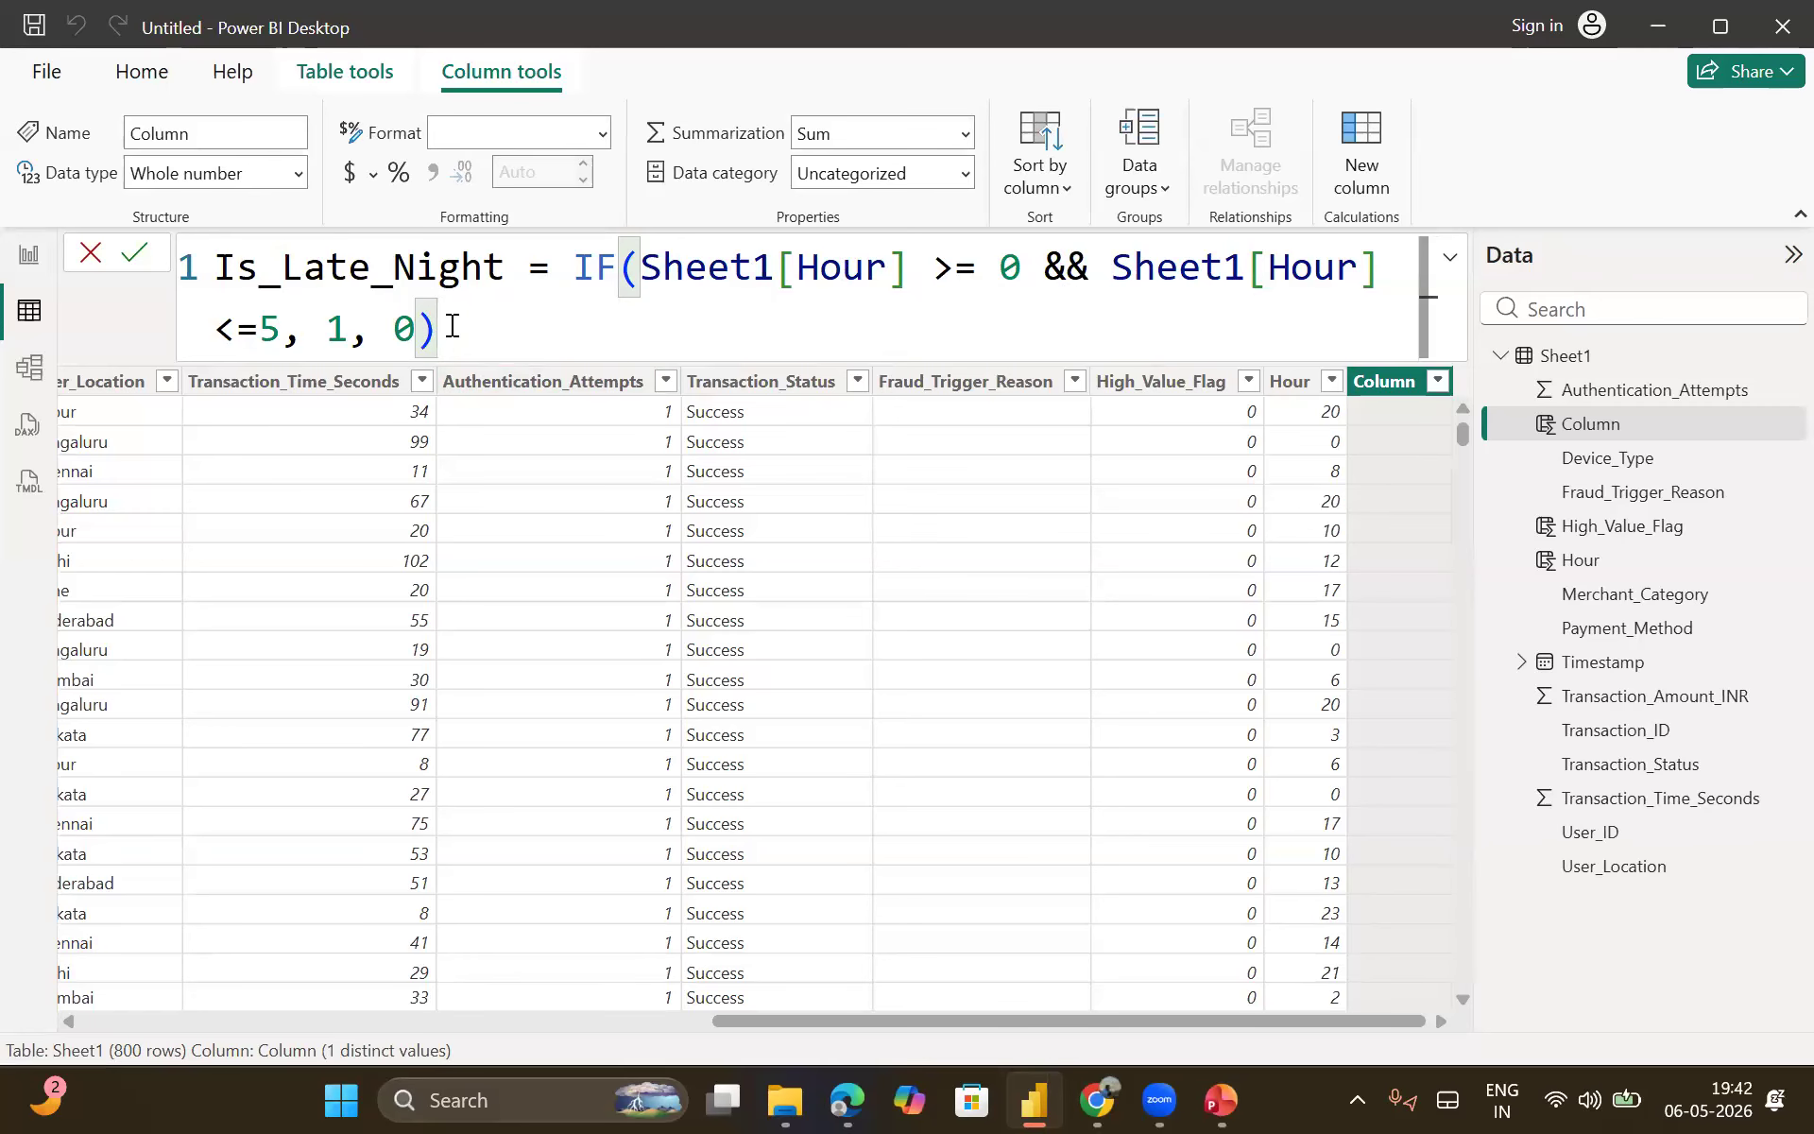
key(Return)
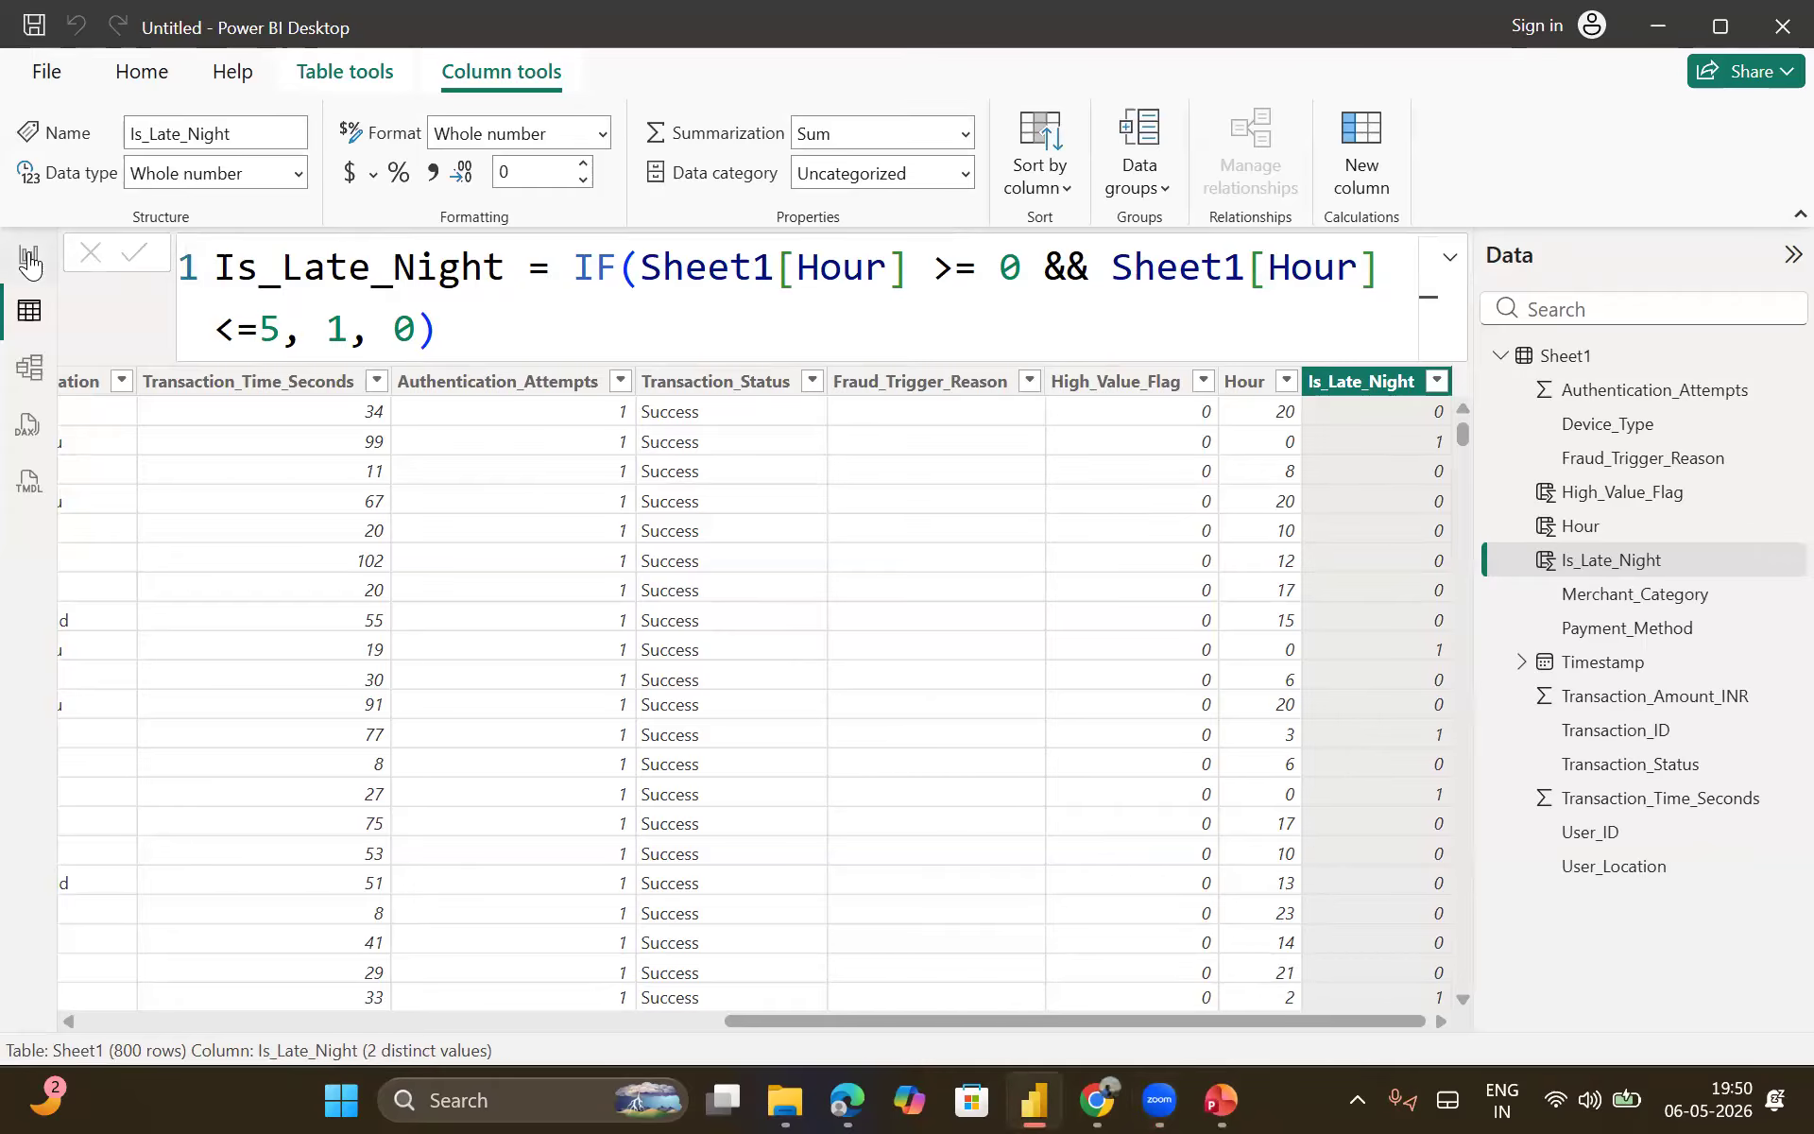
Step: Open the report canvas, then switch to PowerPoint to review the boundary conditions slide and return to Power BI
click(29, 259)
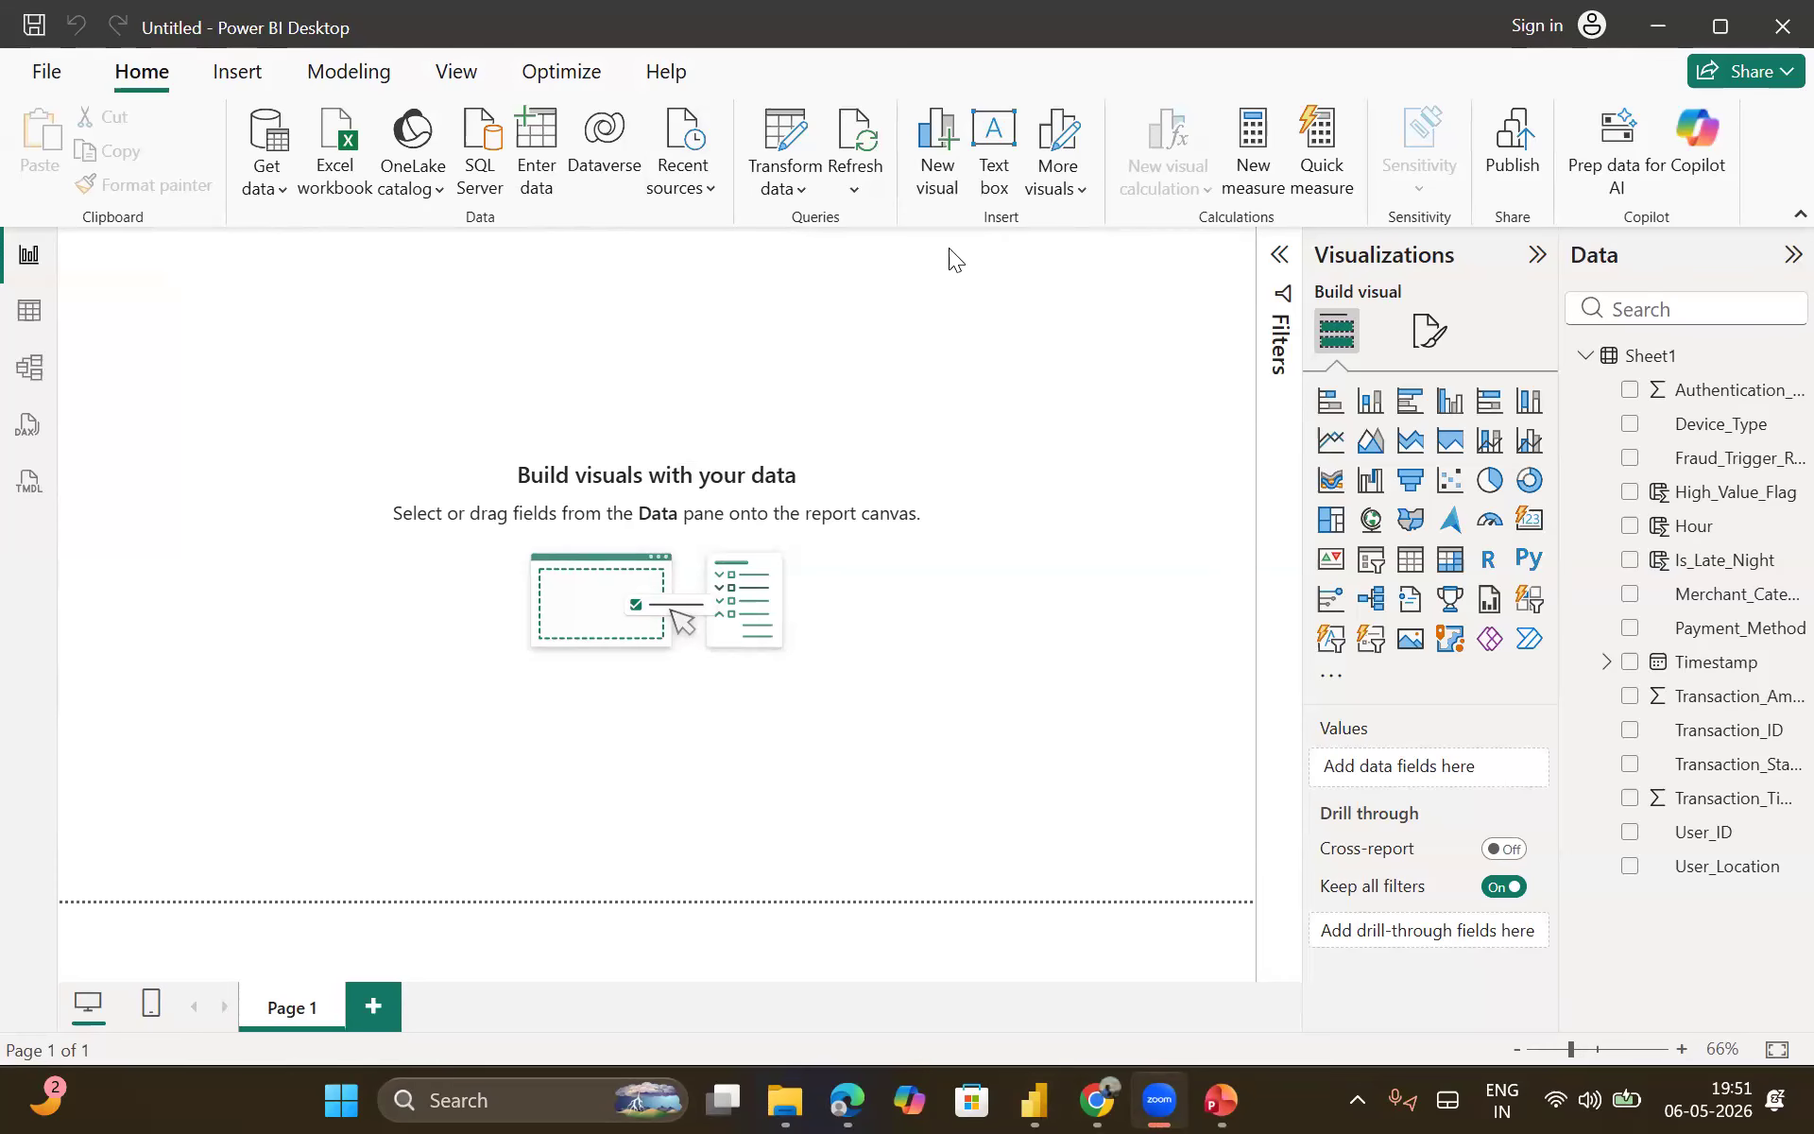
click(1221, 1099)
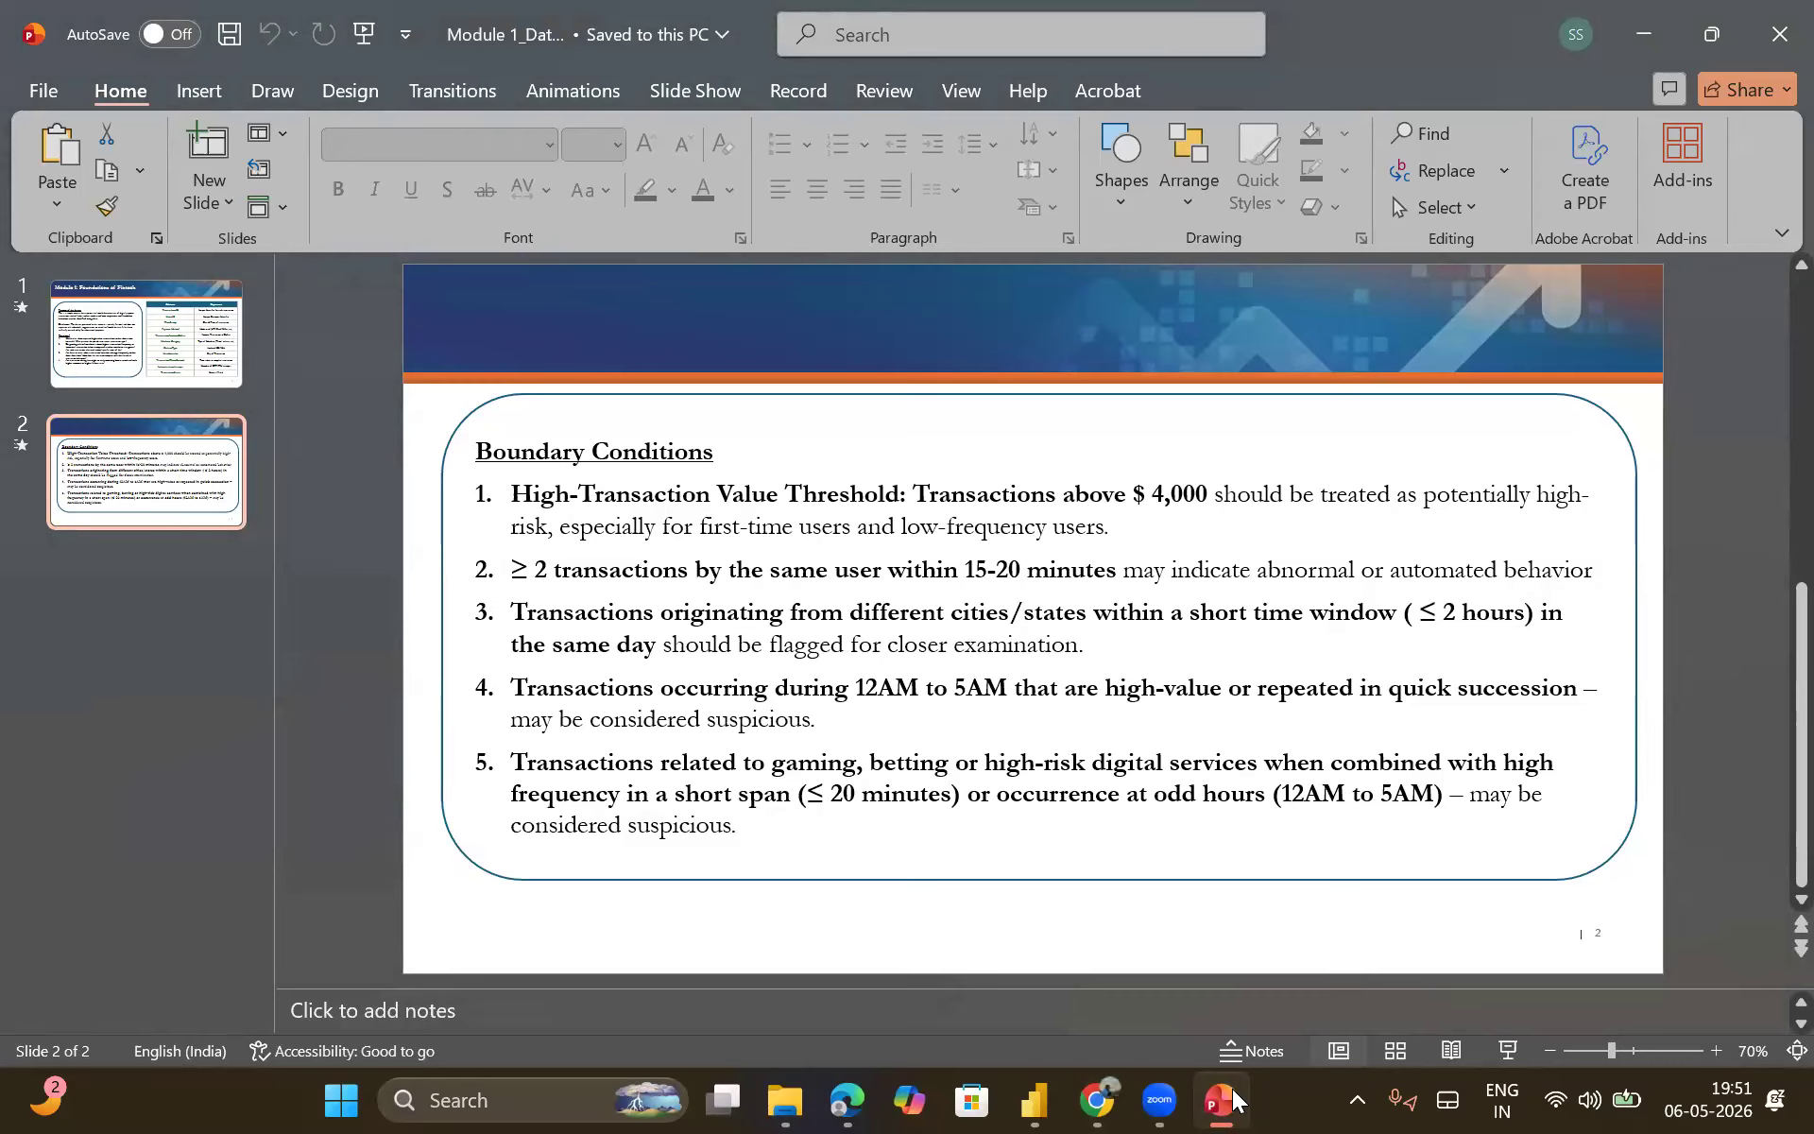
click(1224, 1098)
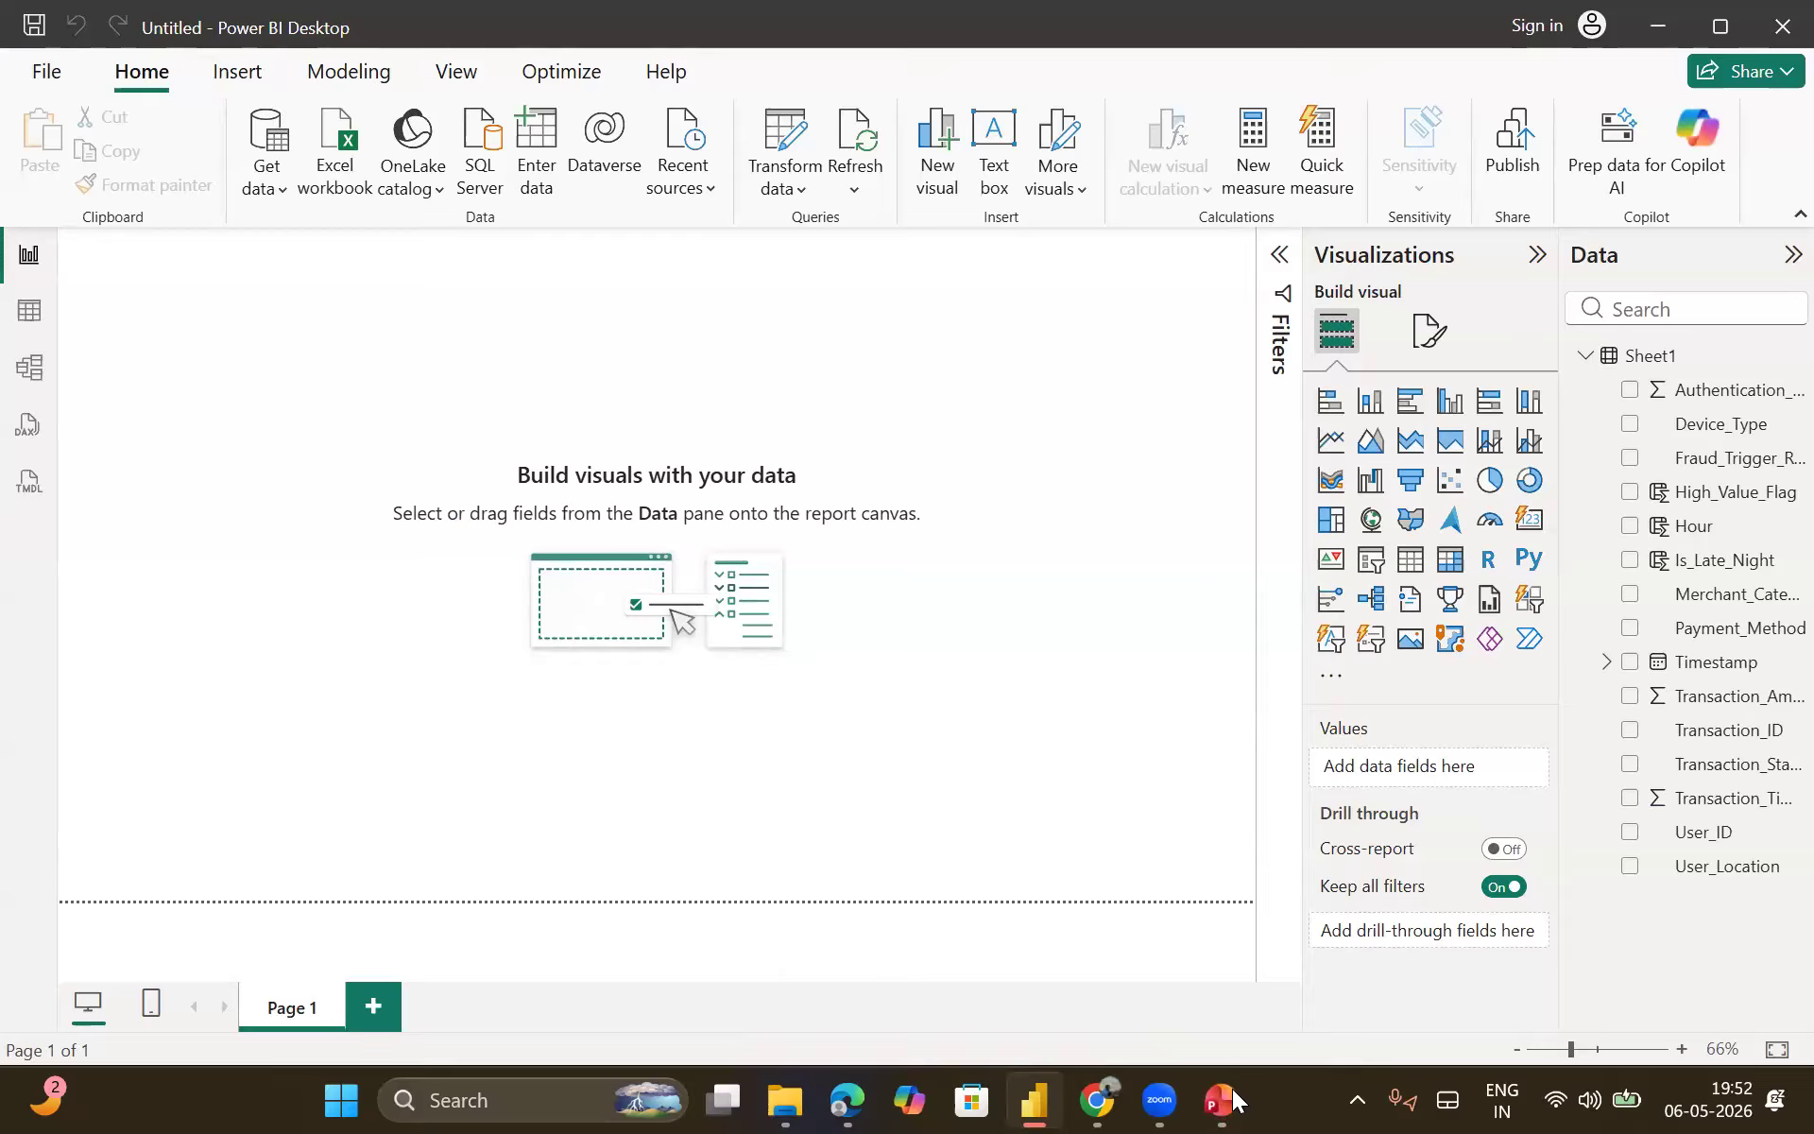
Step: Examine the User_ID and Timestamp columns of Sheet1 in the data table for repeated transactions by the same user
click(30, 312)
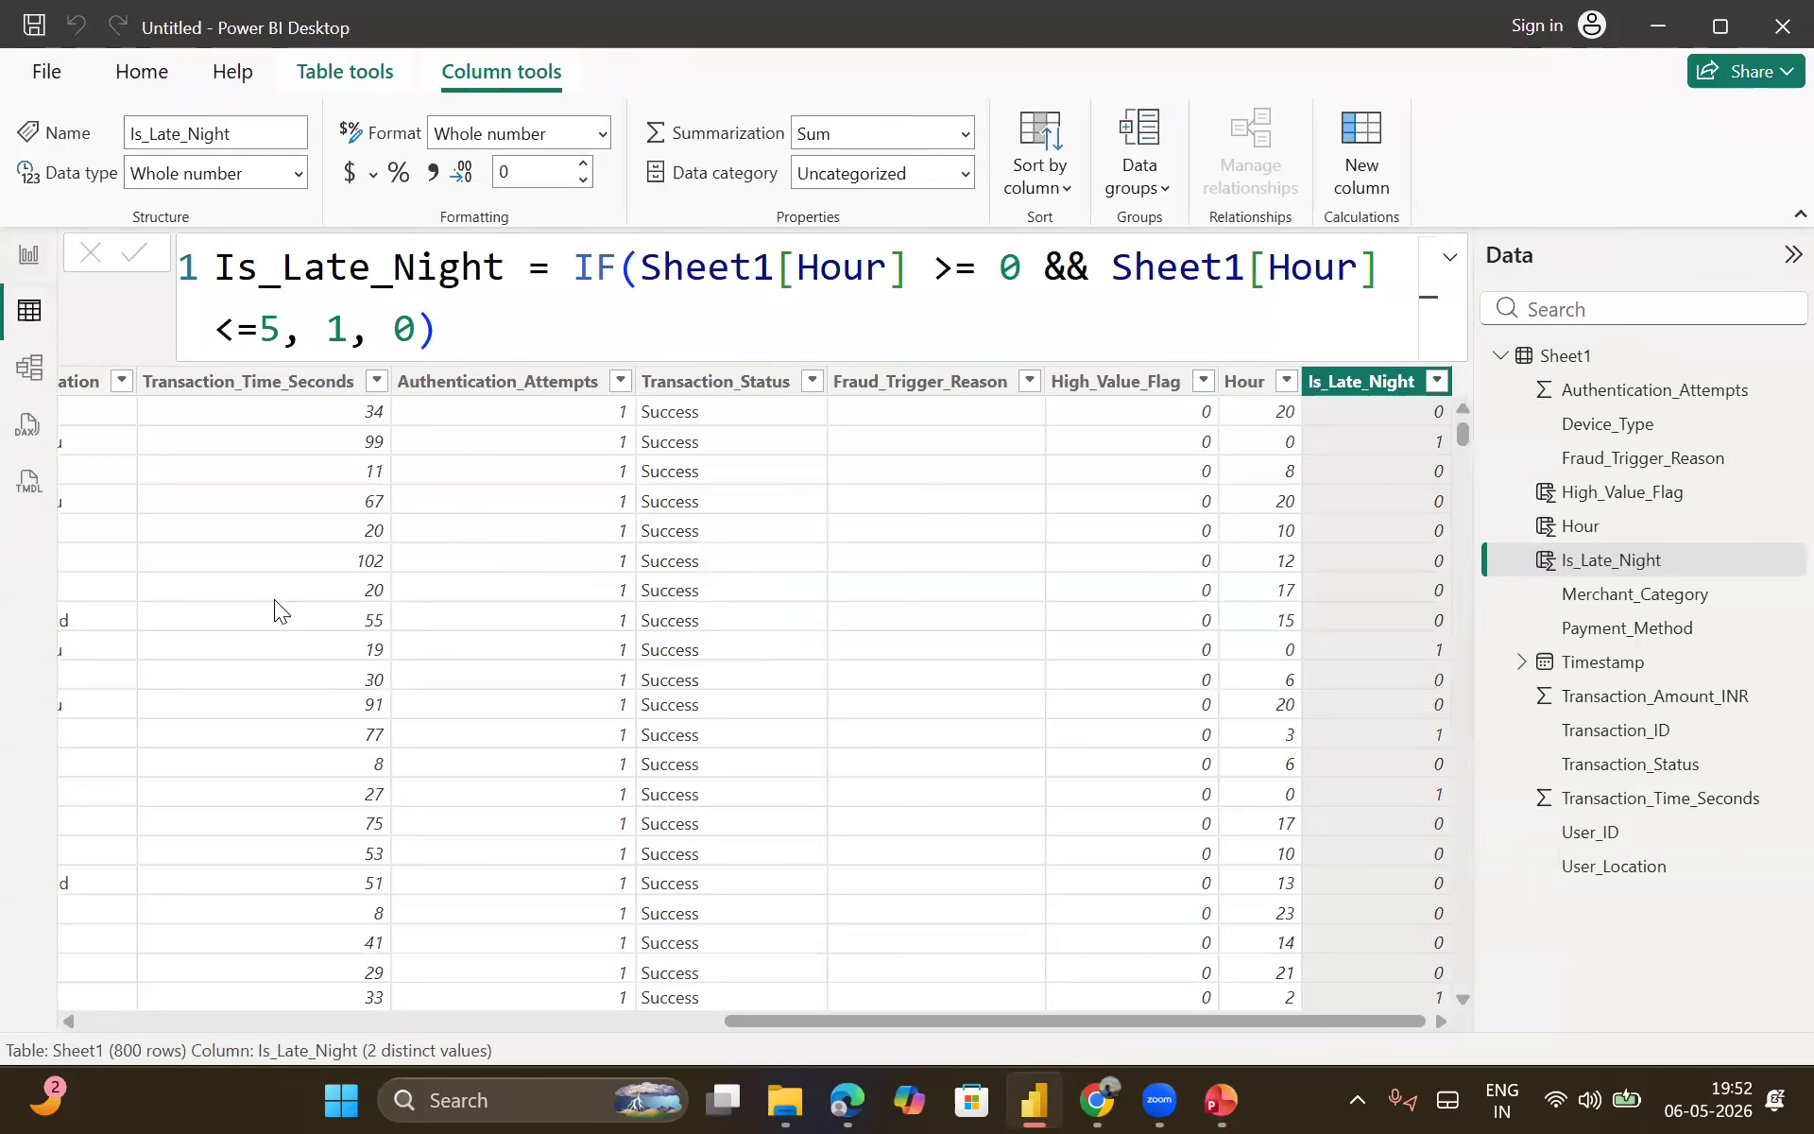
scroll(274, 599, left, 3)
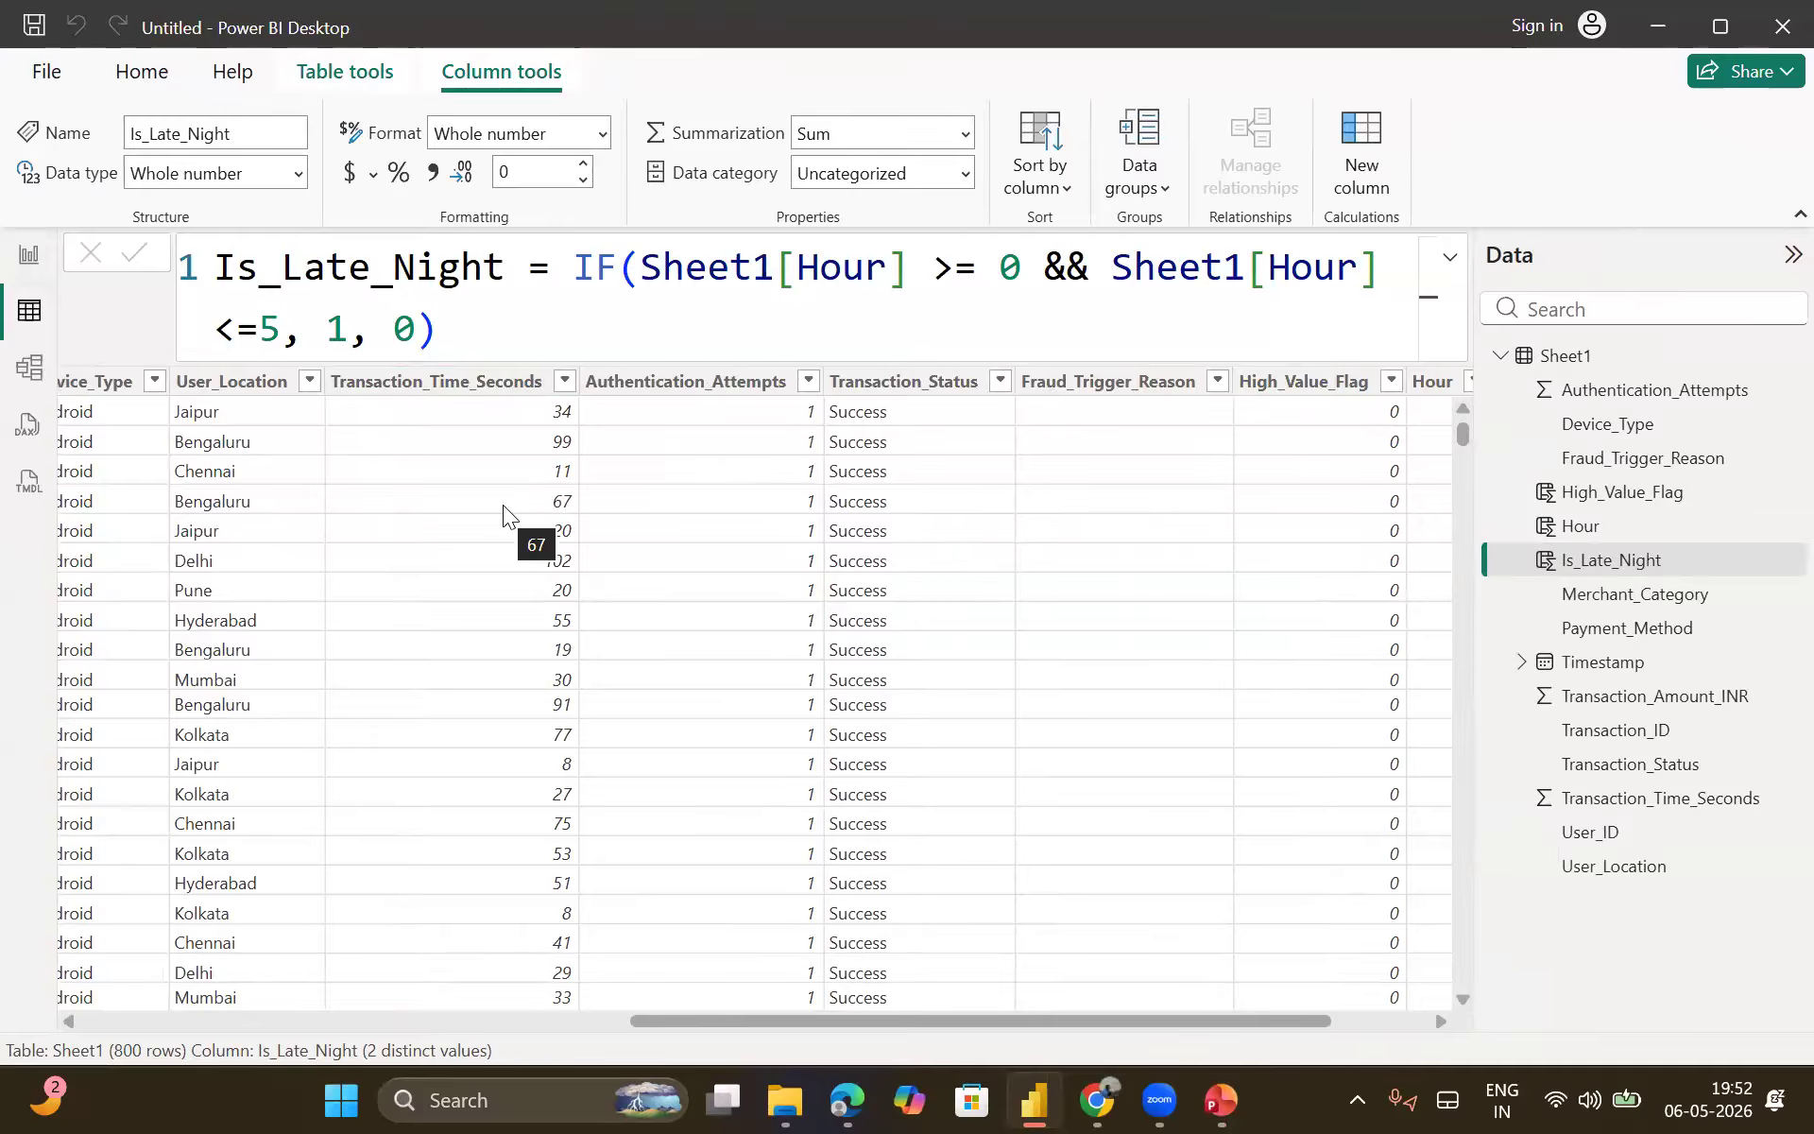
scroll(503, 504, left, 5)
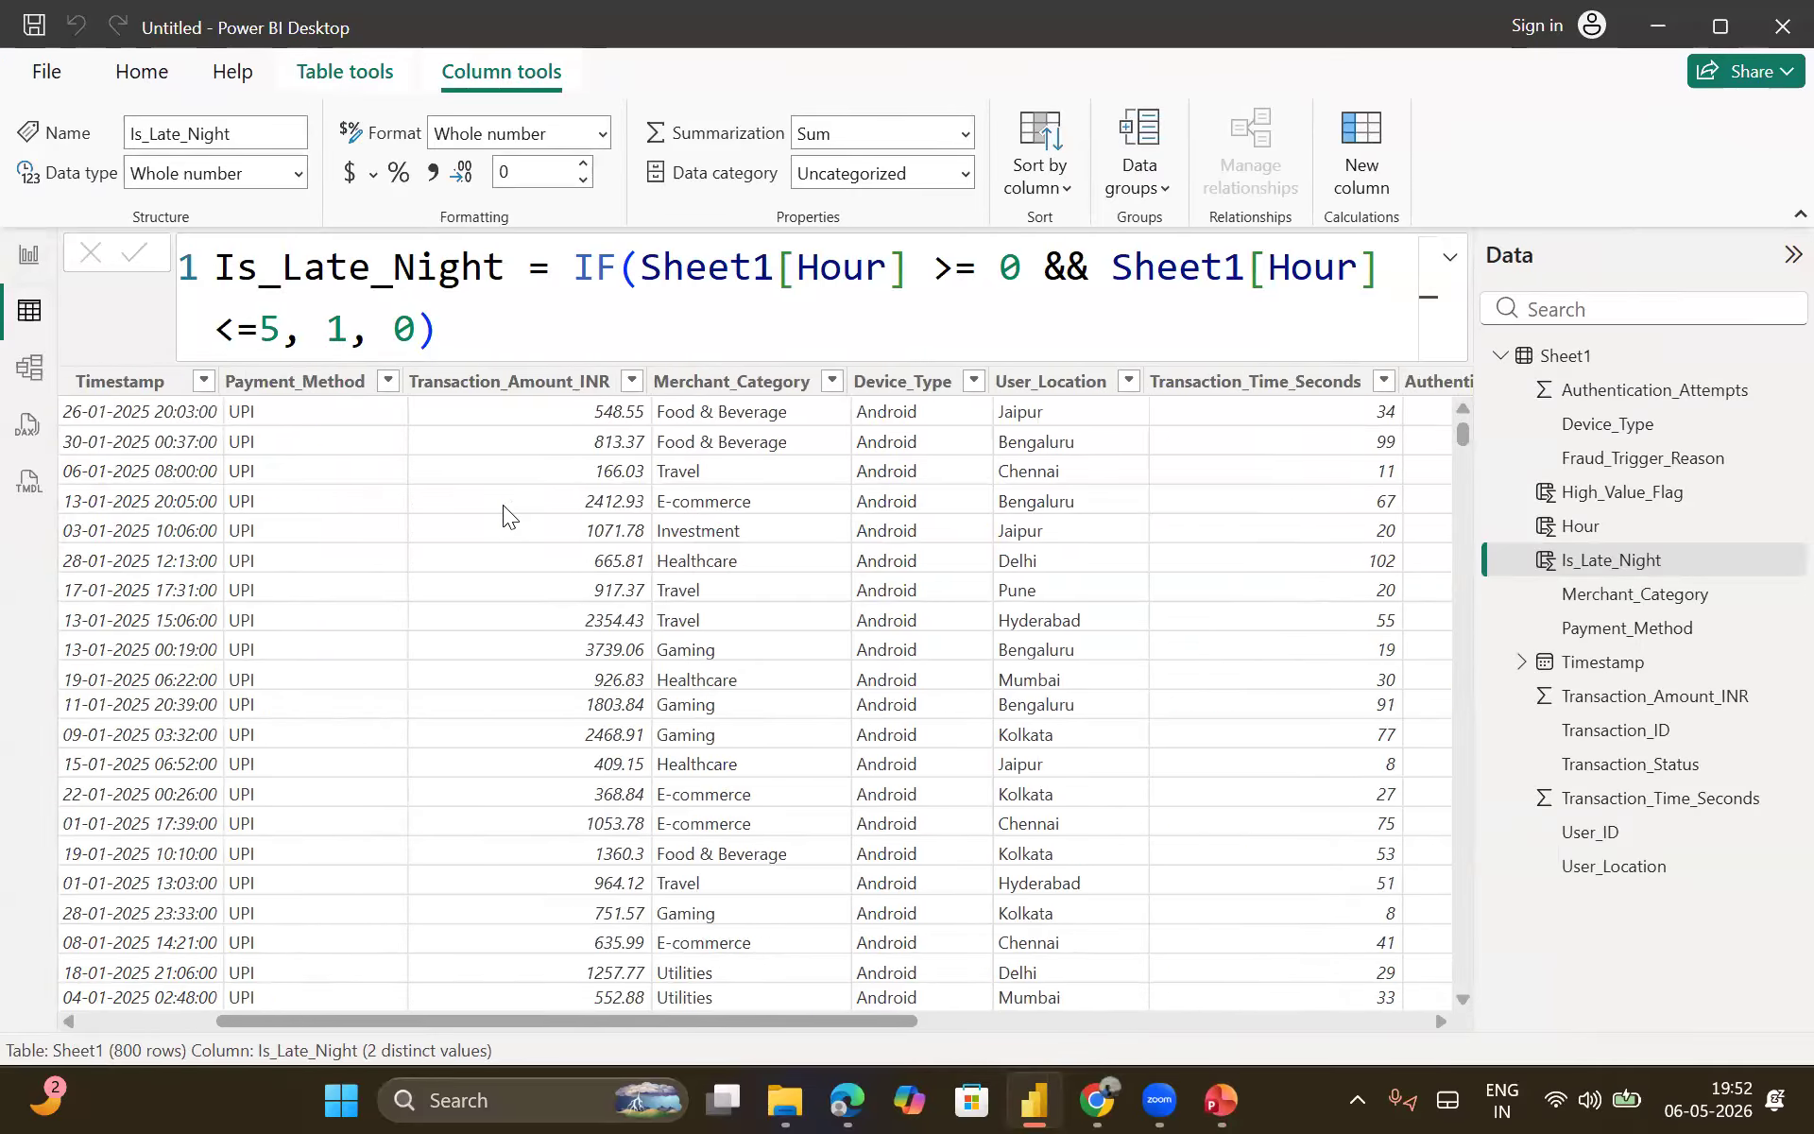
scroll(503, 505, left, 3)
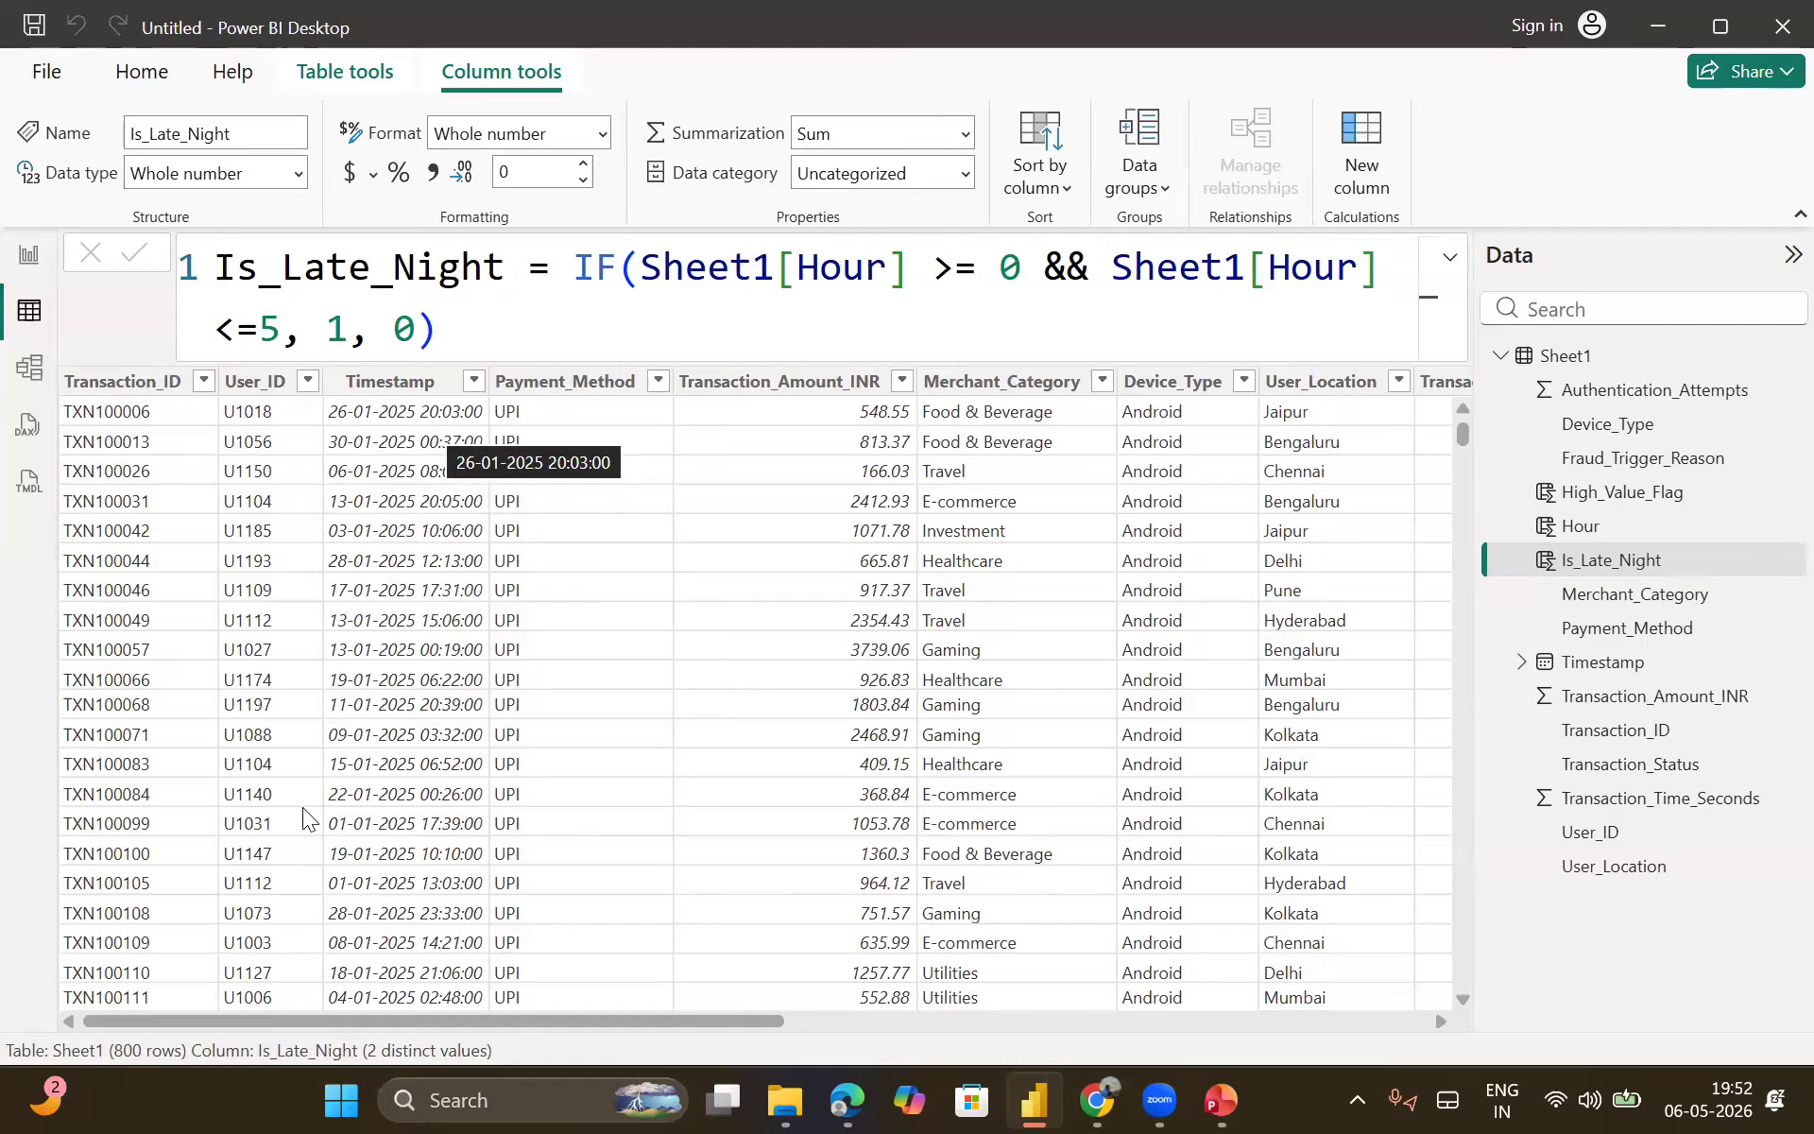
scroll(266, 900, down, 1)
scroll(269, 902, down, 3)
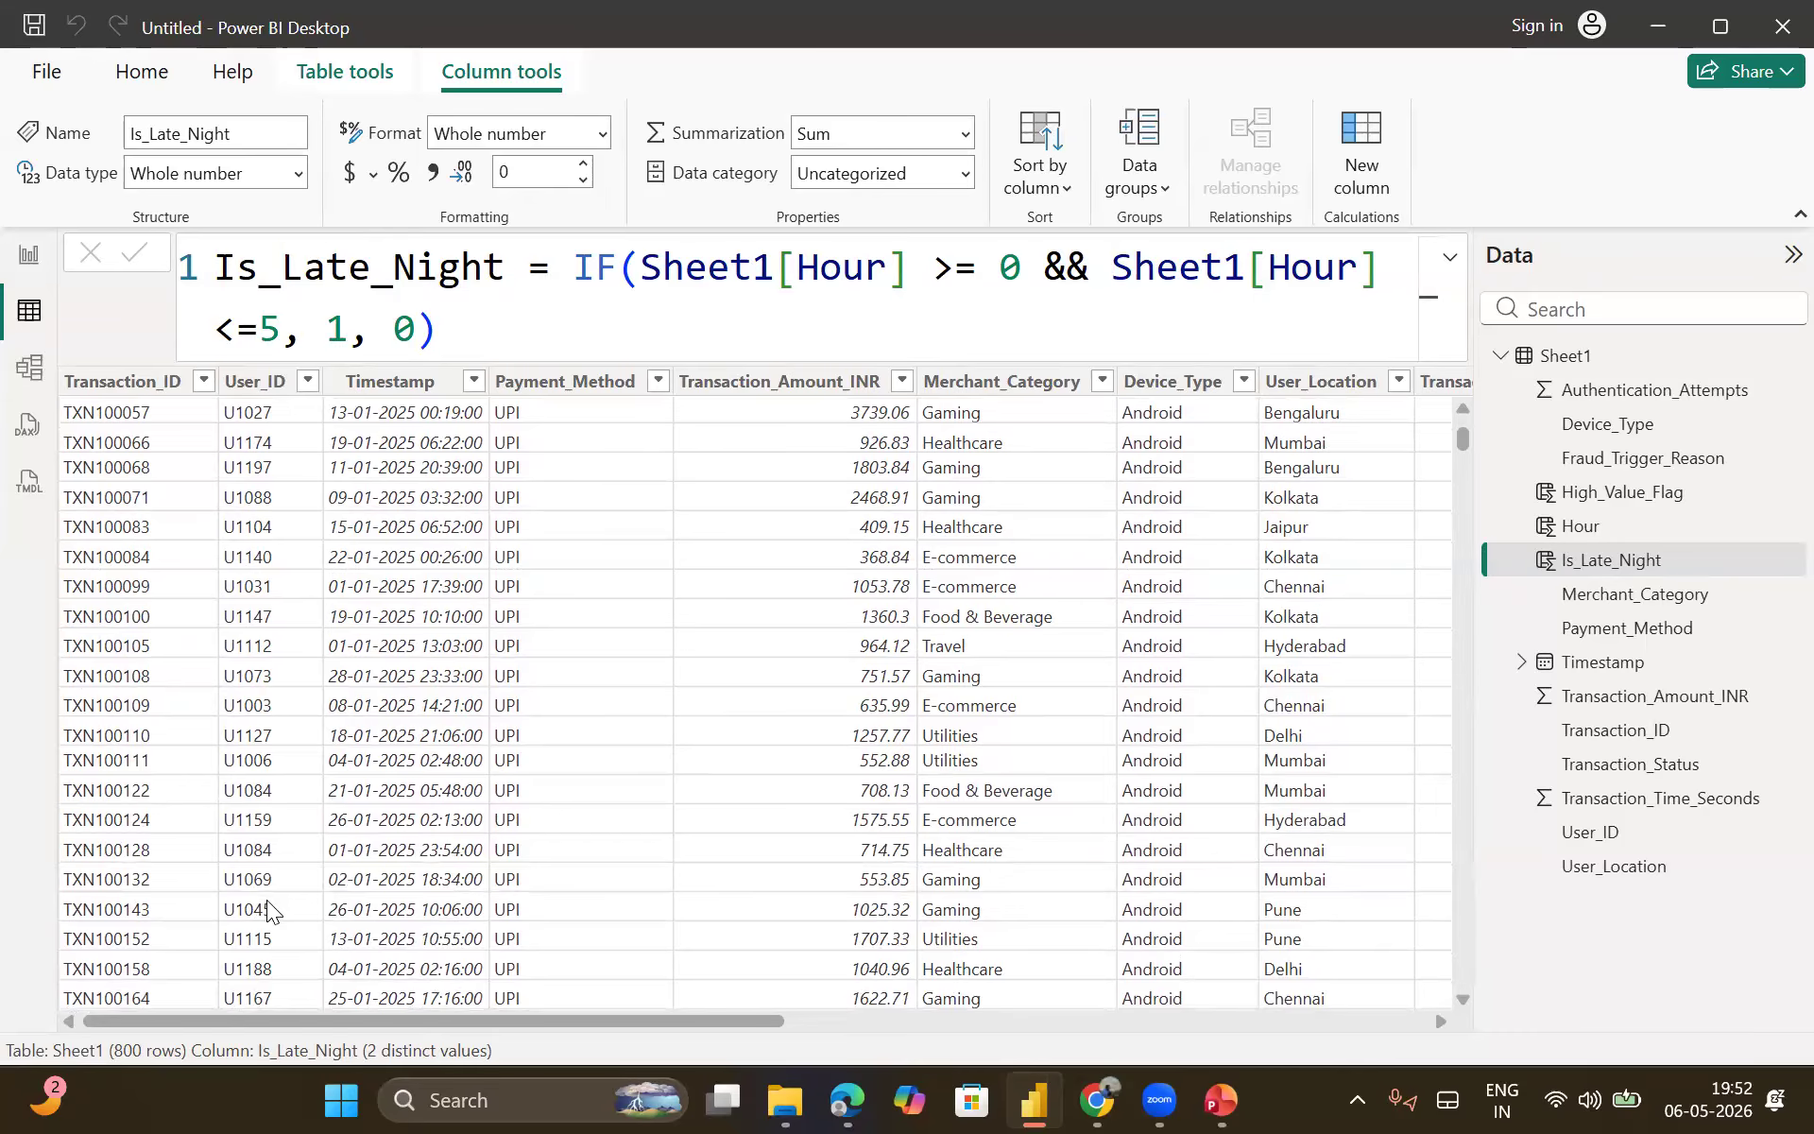
scroll(297, 890, up, 1)
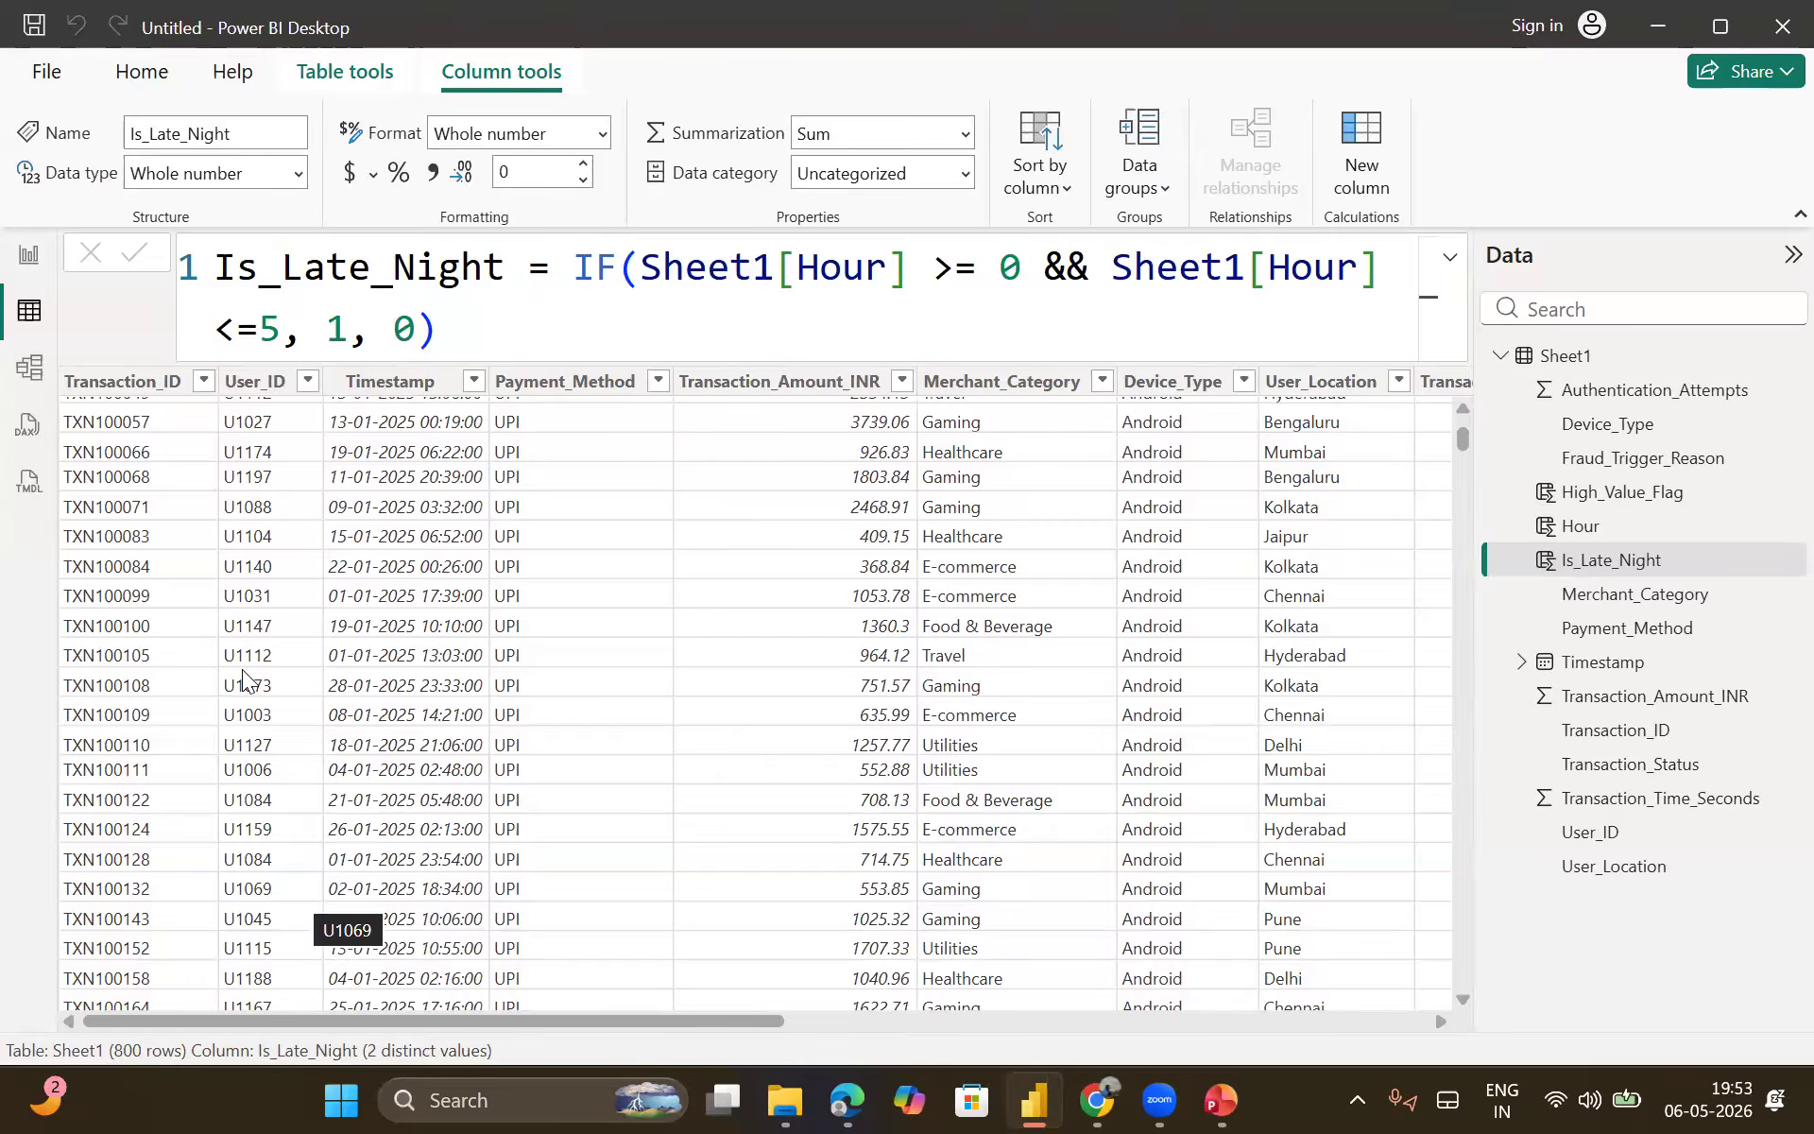
scroll(243, 674, up, 3)
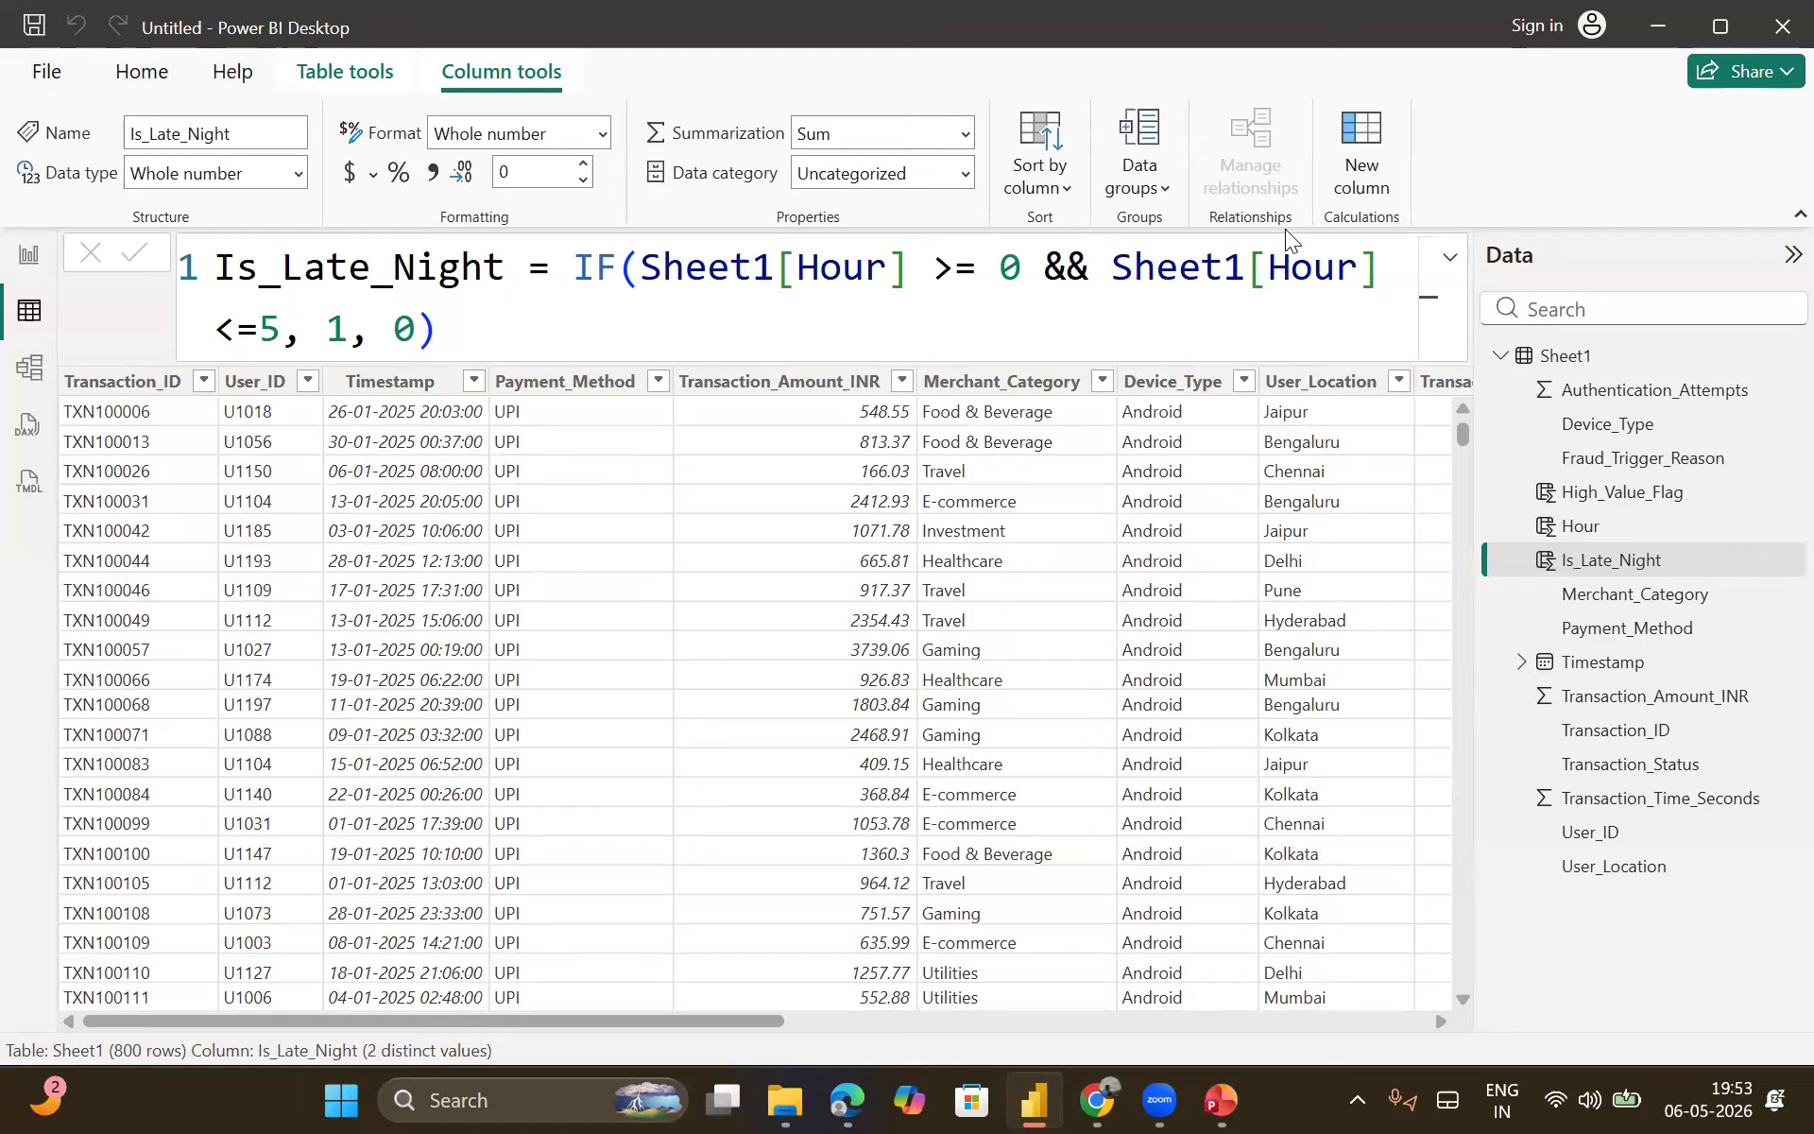
Step: Add a calculated column named Time_Diff_Mins to Sheet1 and begin its formula with the DATEDIFF function
click(1356, 163)
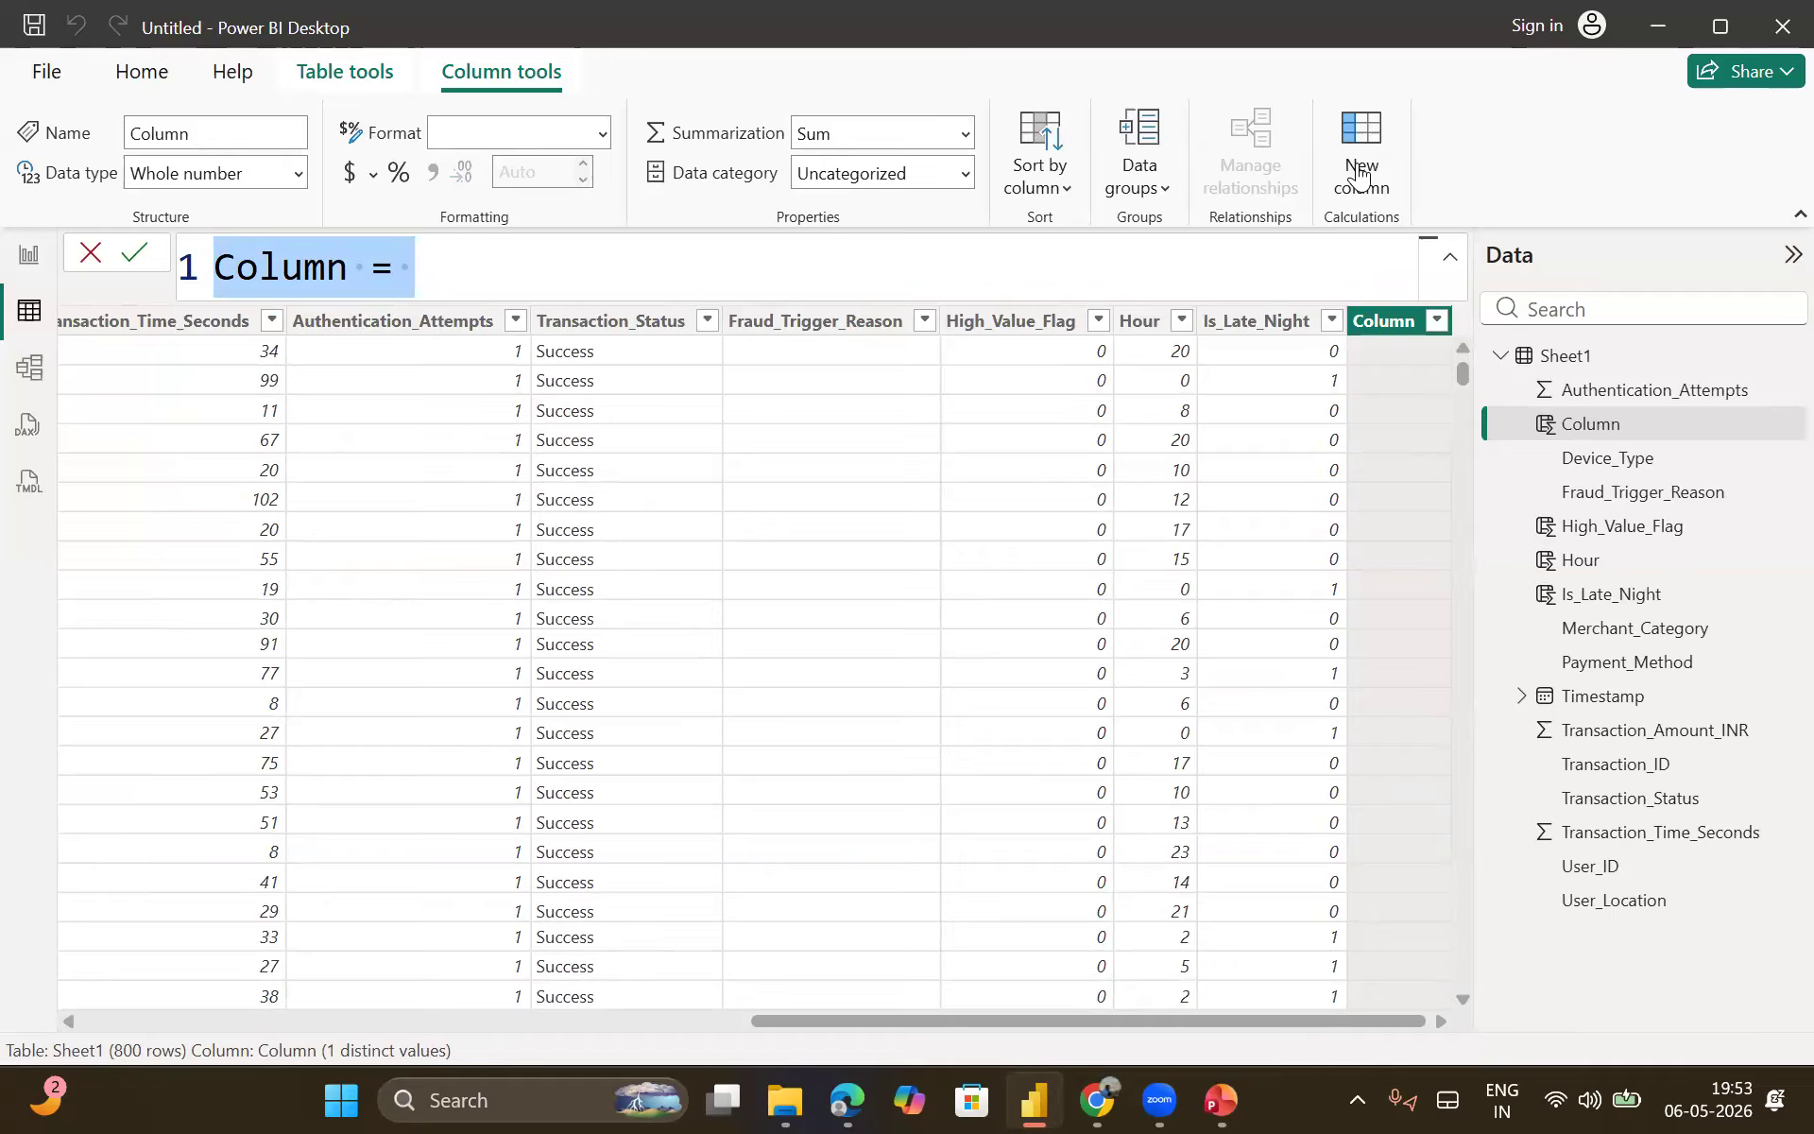
text(T)
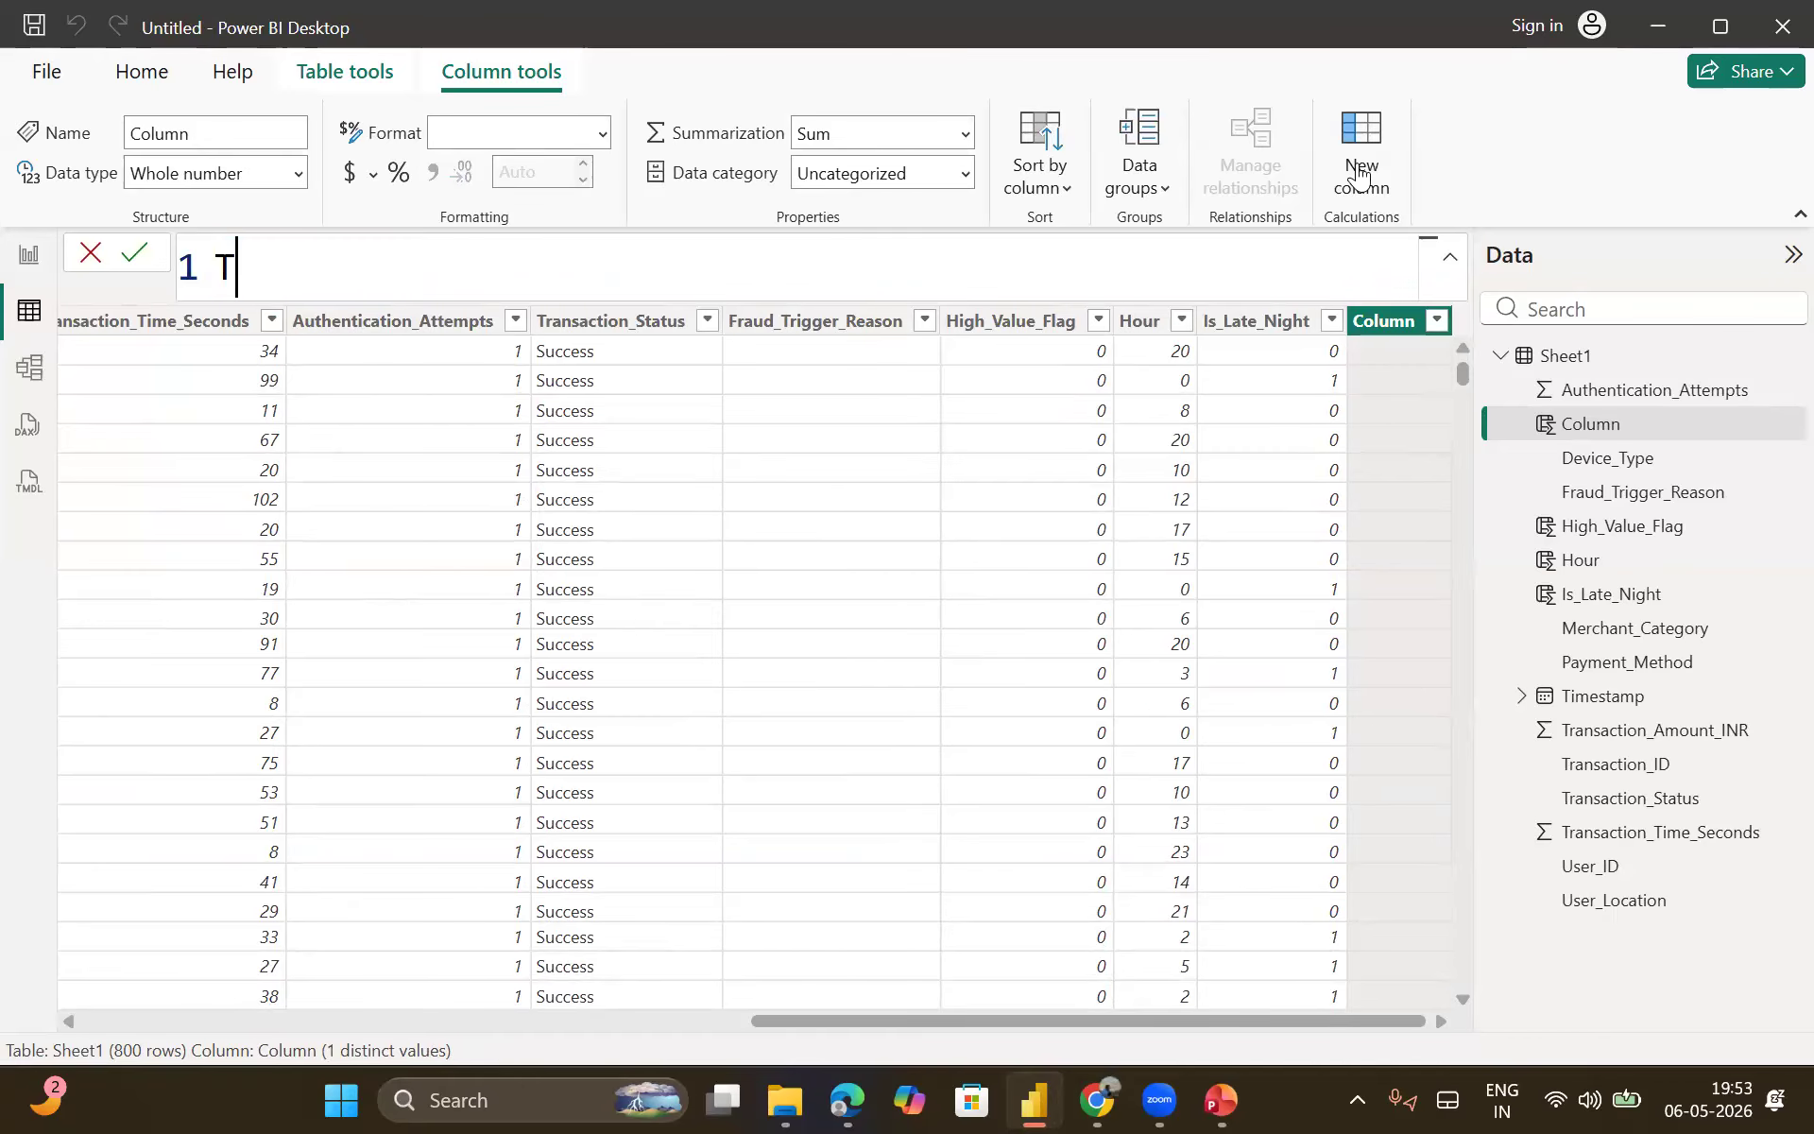
text(i)
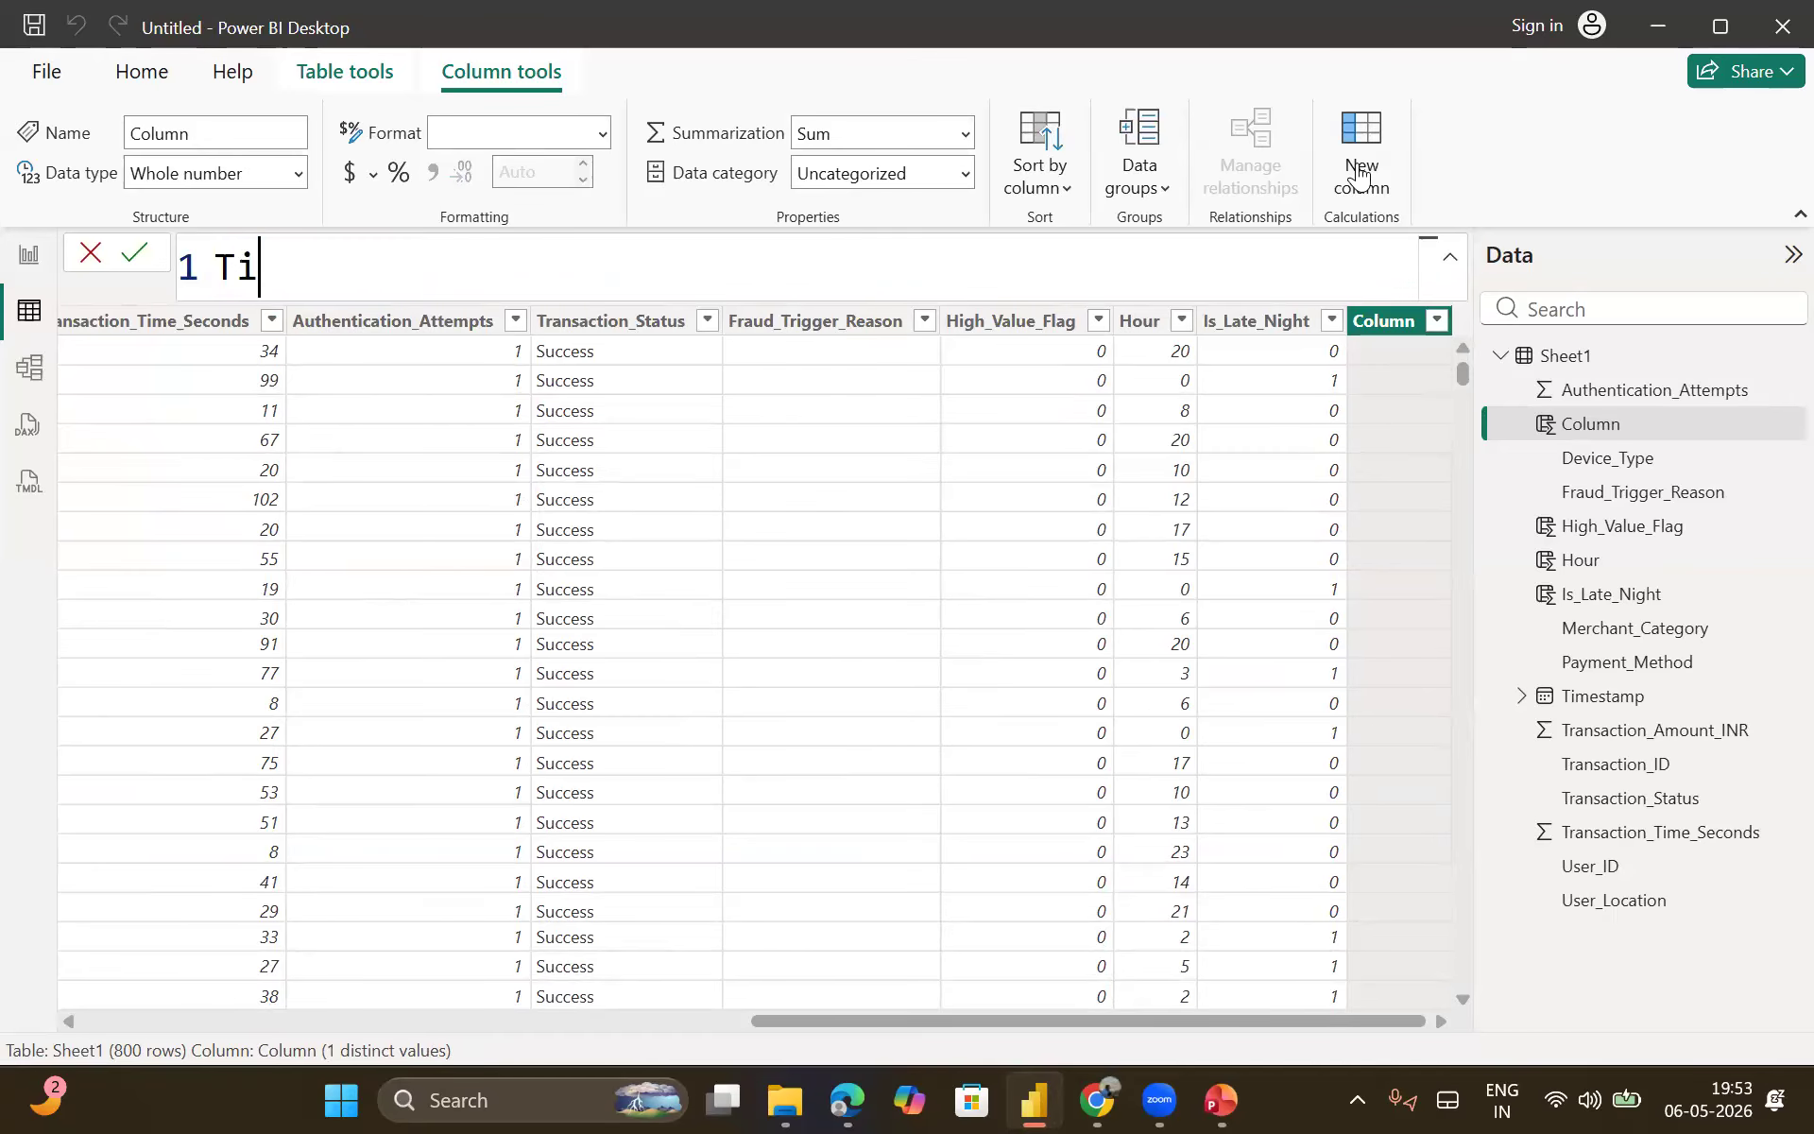
text(me_Diff)
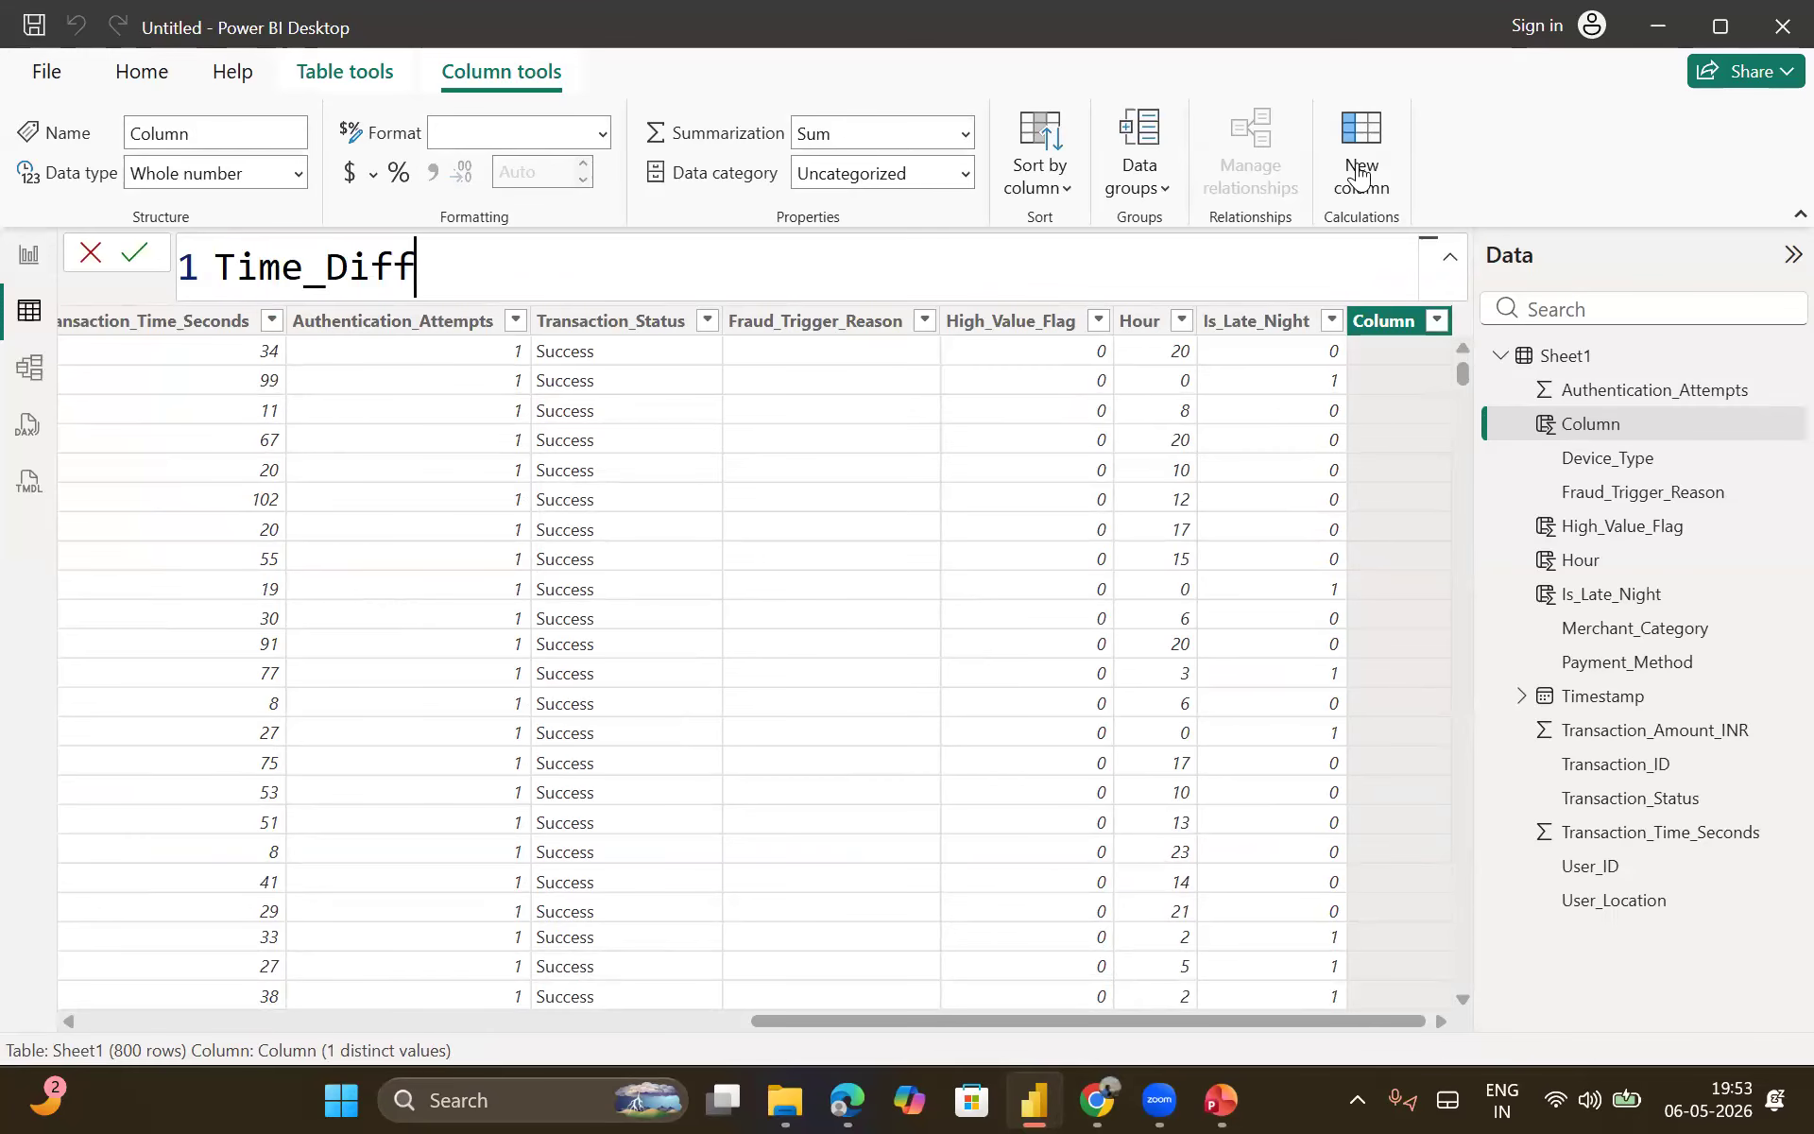
text(_Mins =)
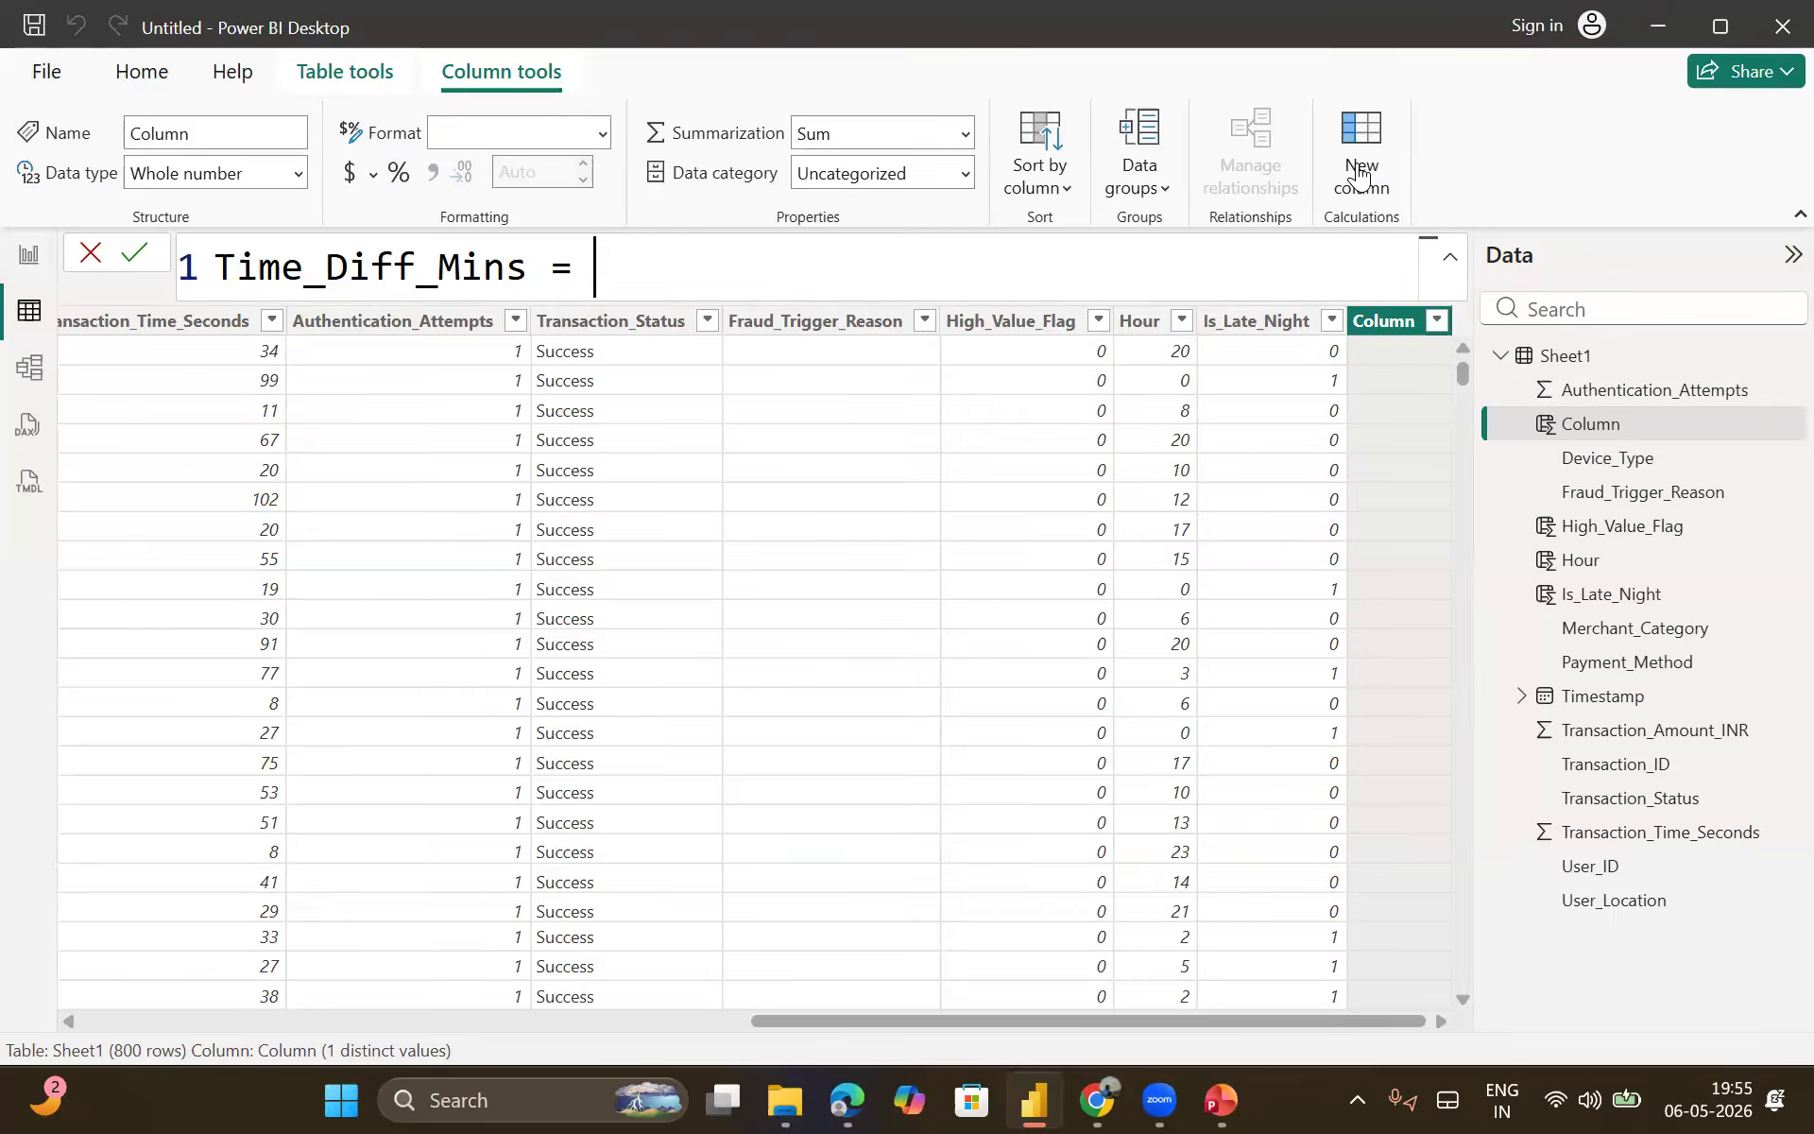
text(date)
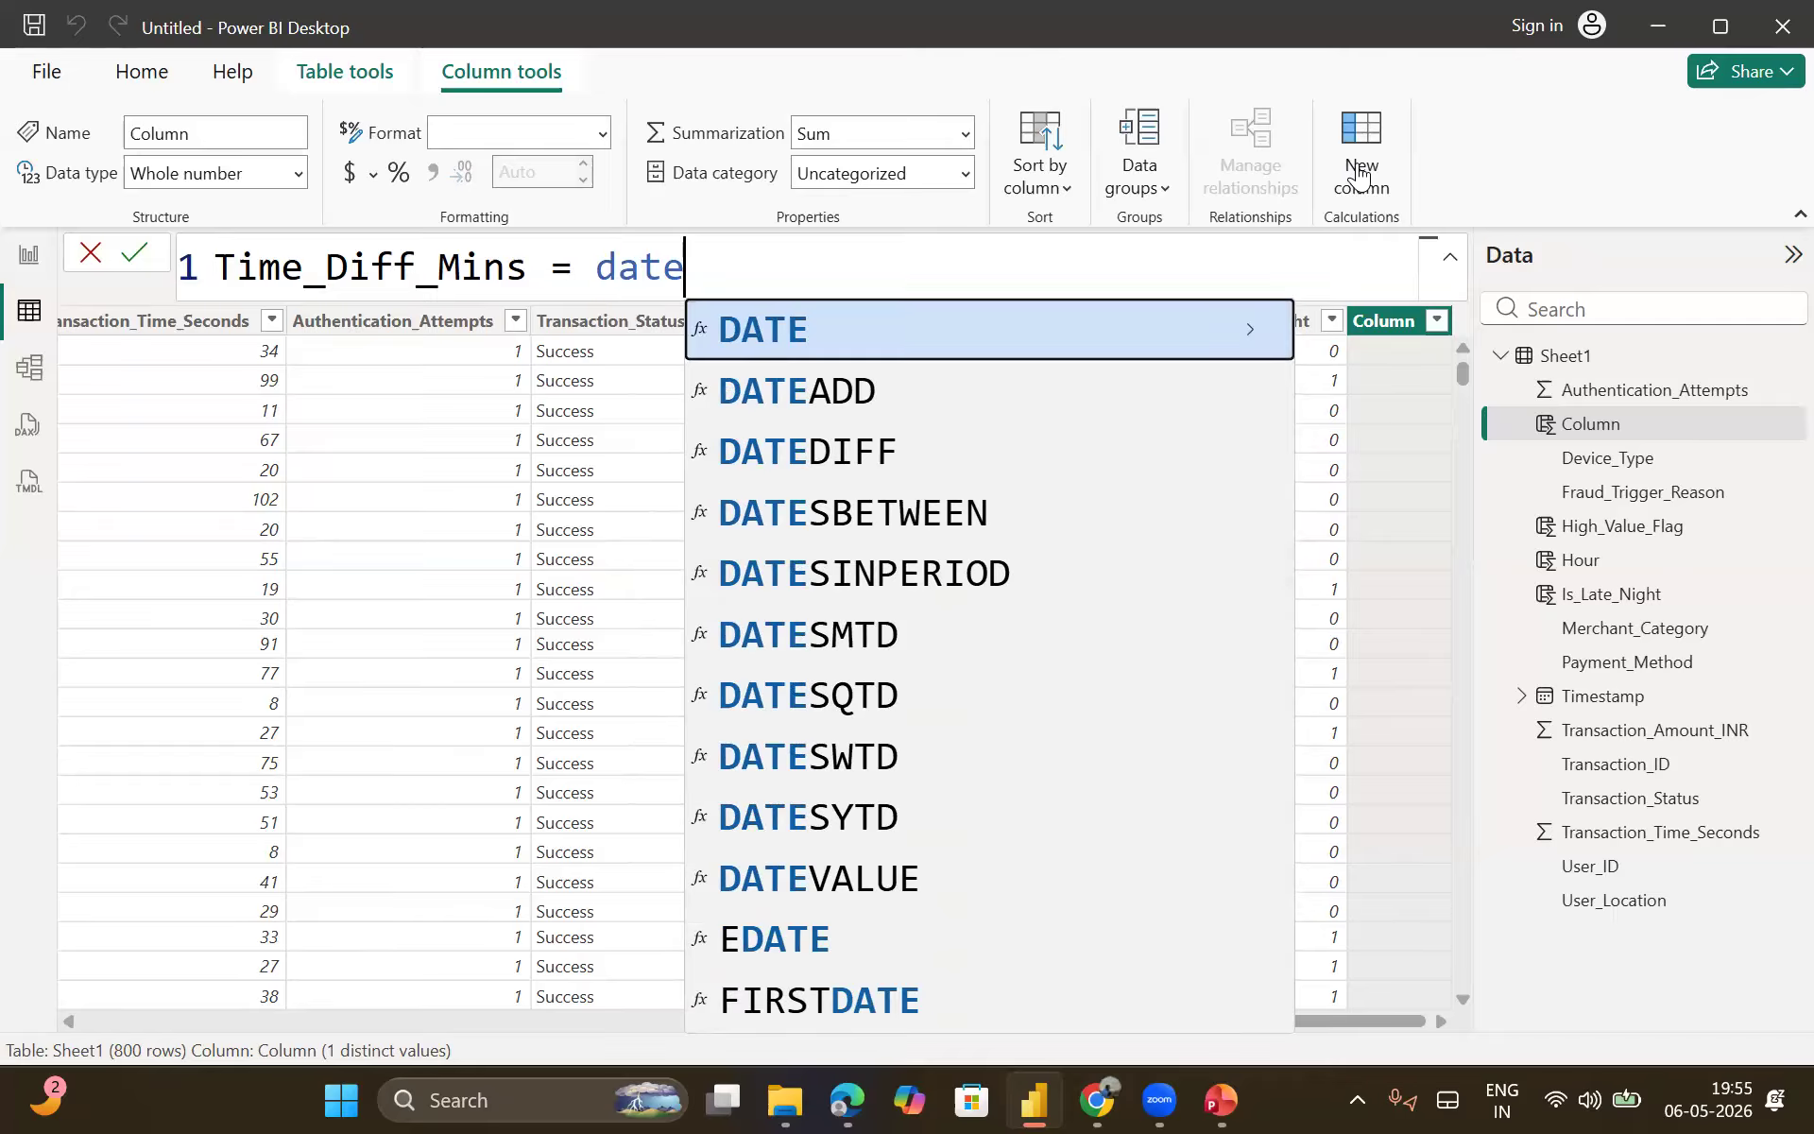
key(Down)
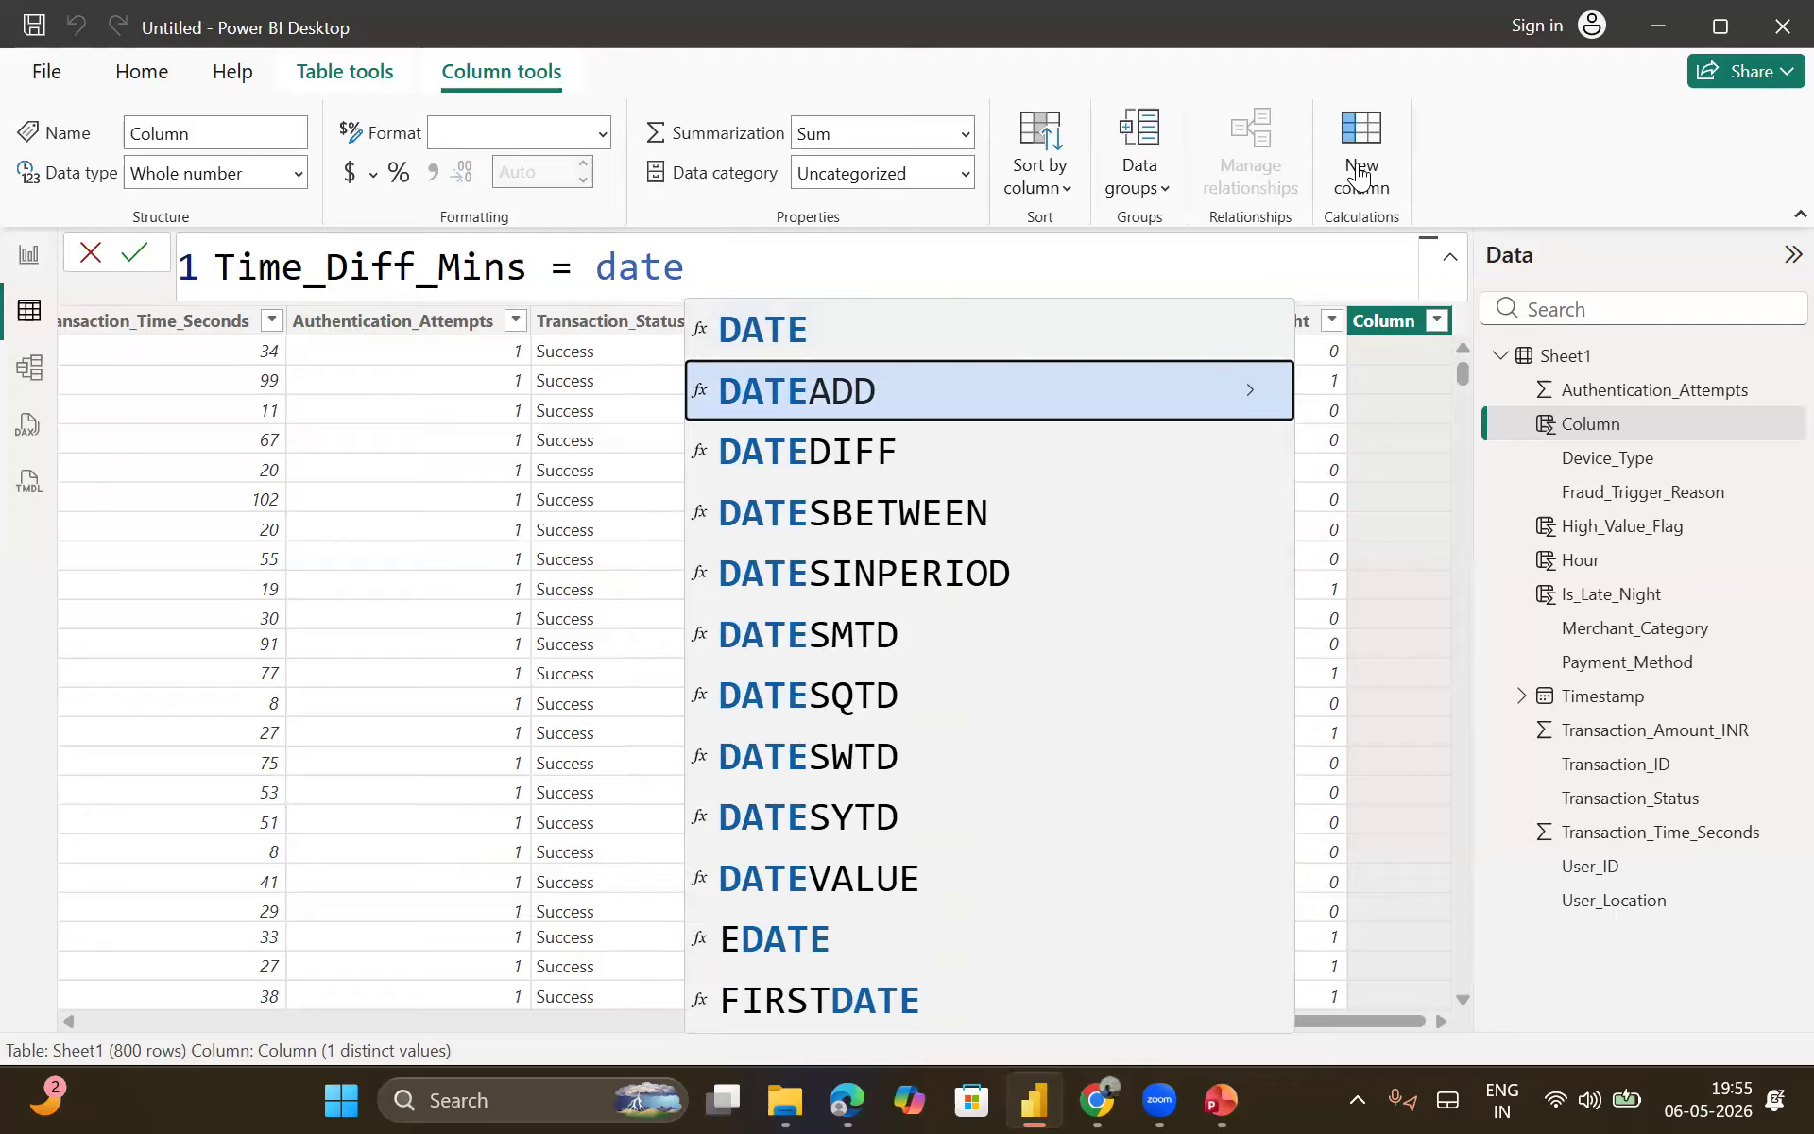
key(Down)
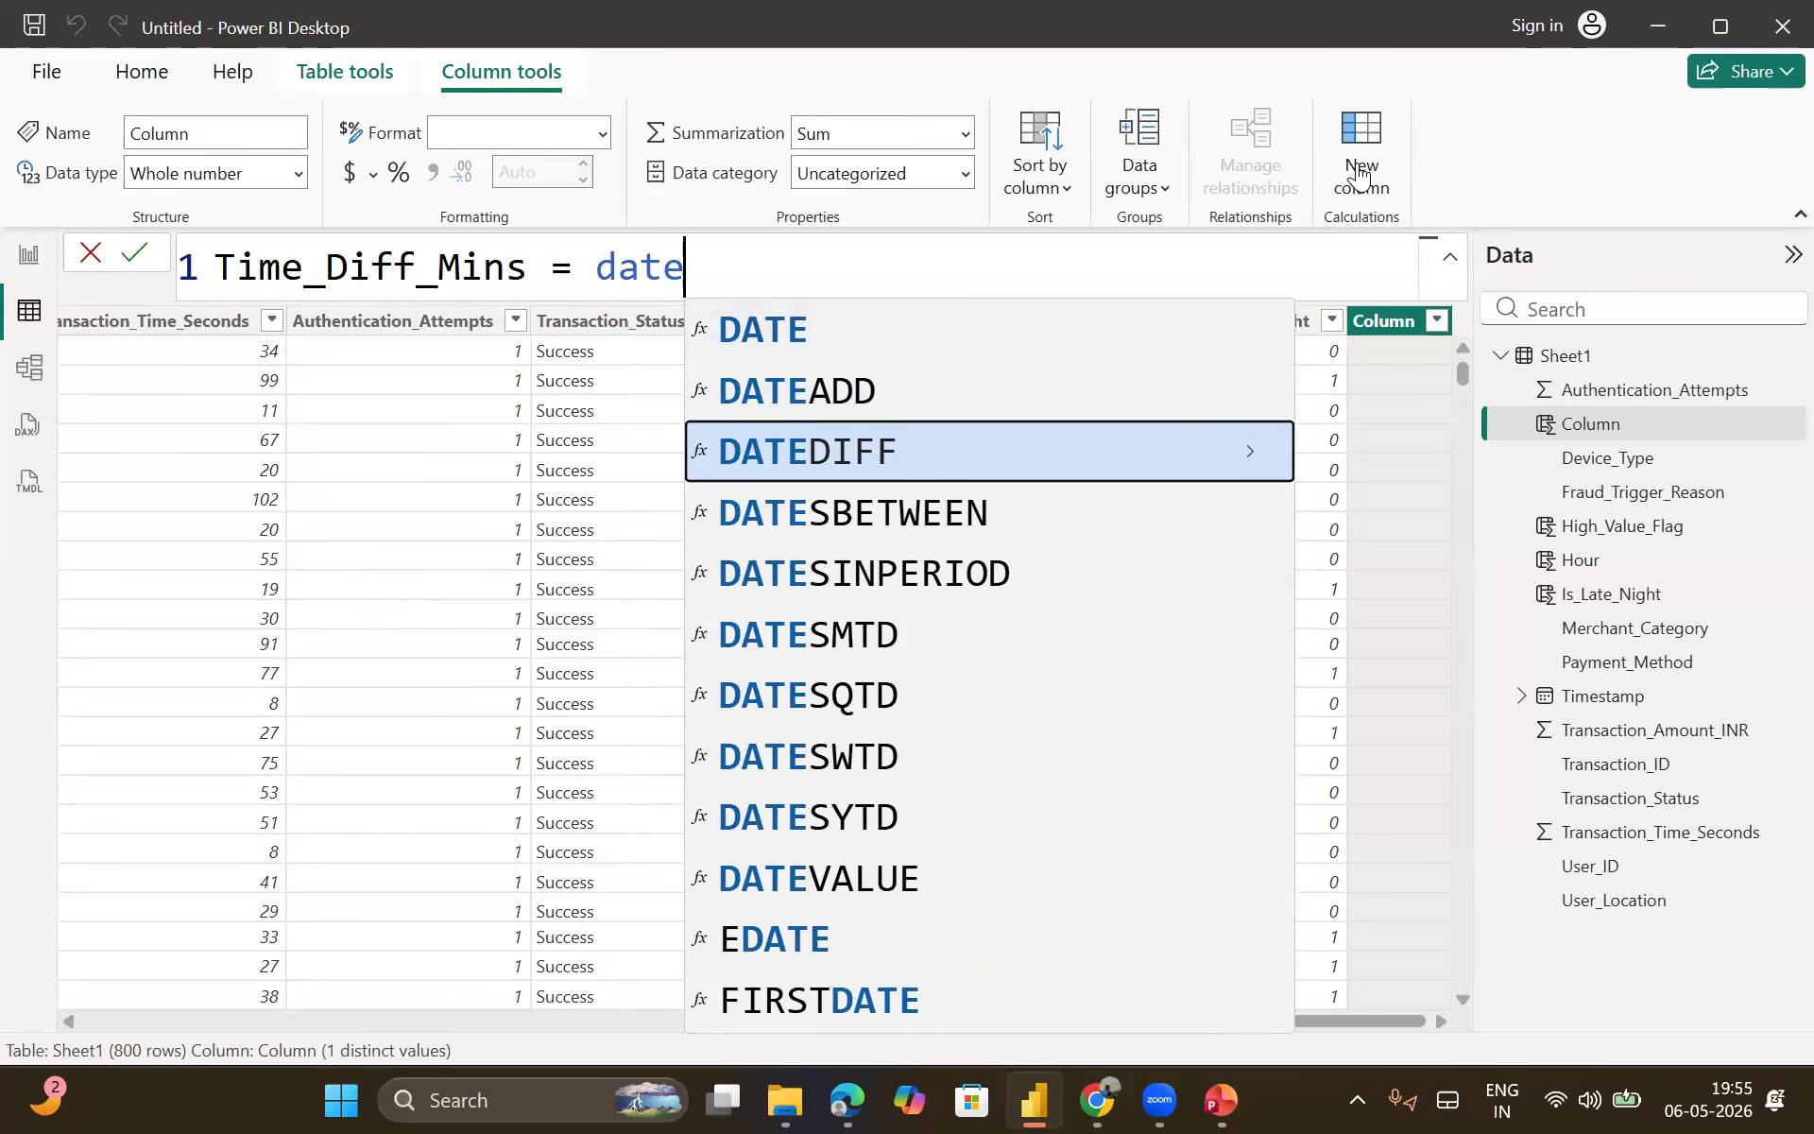
key(Tab)
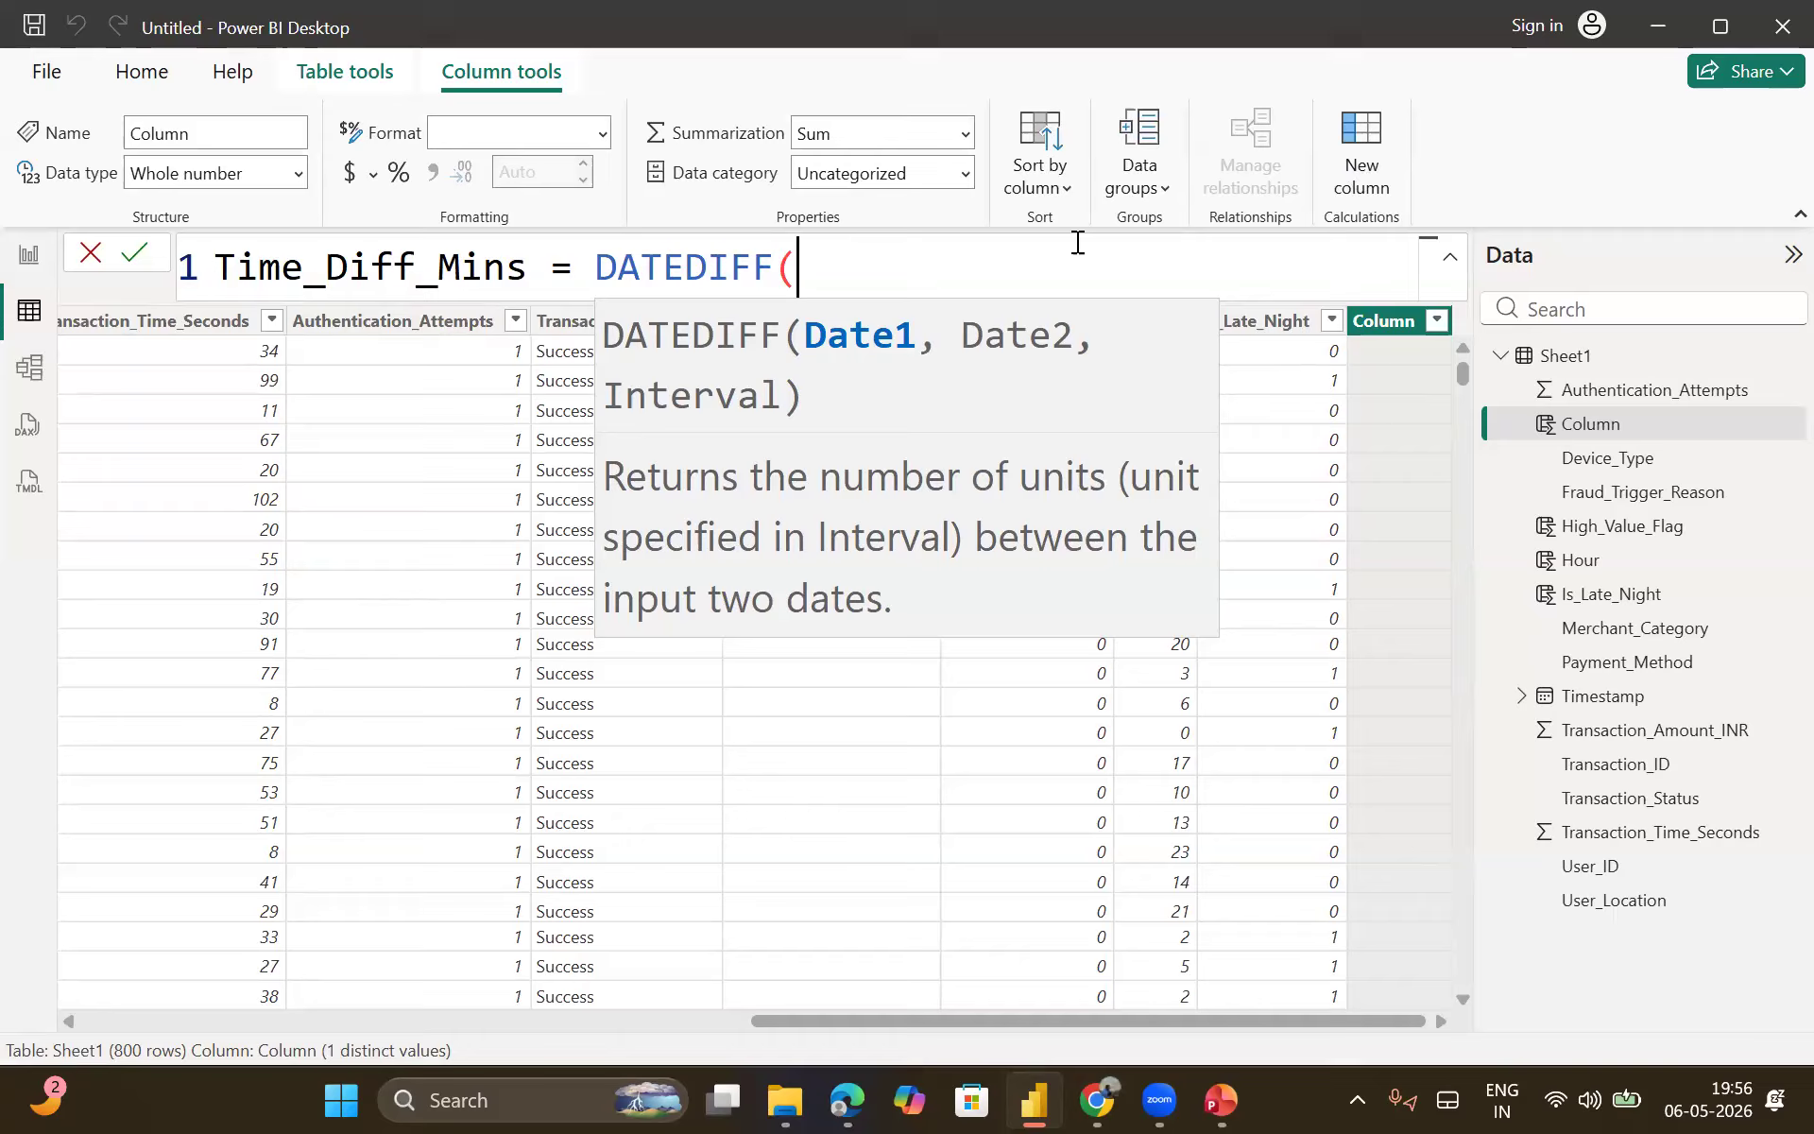
Step: Nest a CALCULATE function as the first date of DATEDIFF and start a new formula line for its arguments
scroll(456, 535, left, 10)
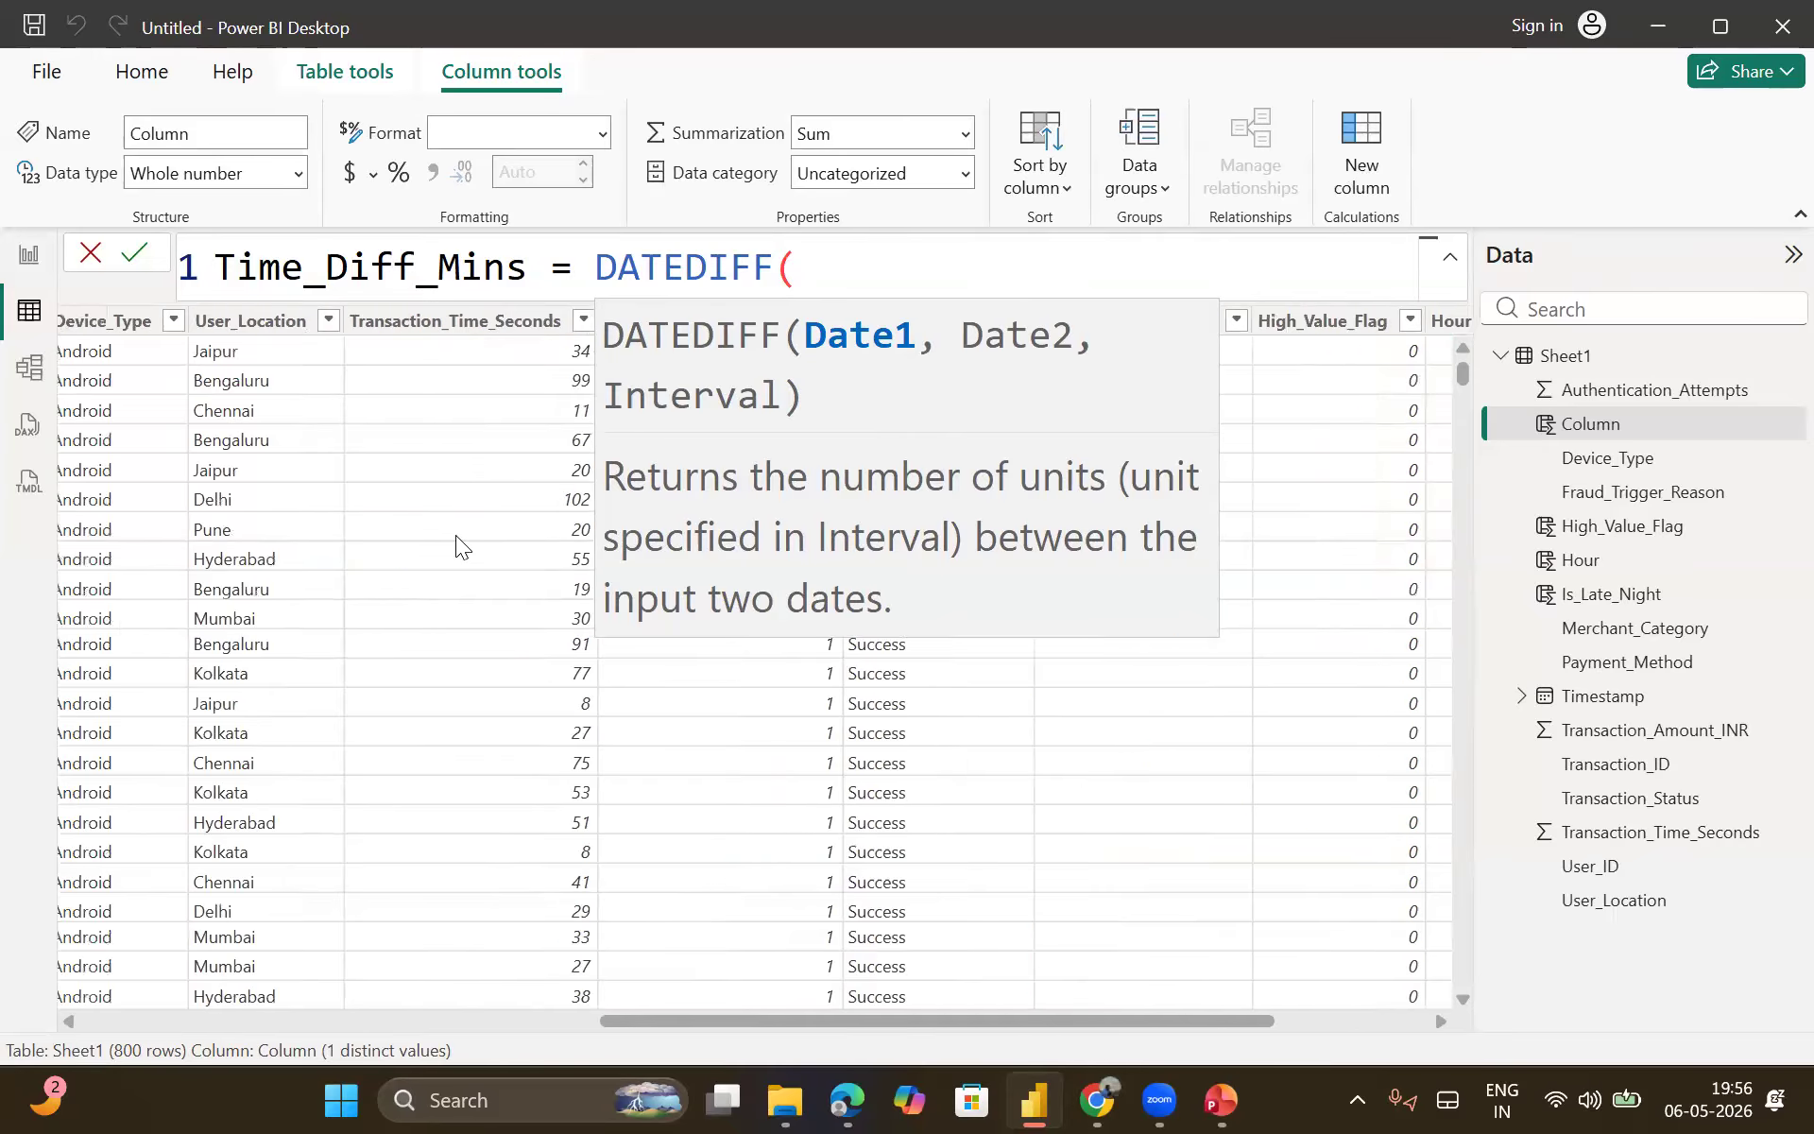
scroll(455, 535, left, 6)
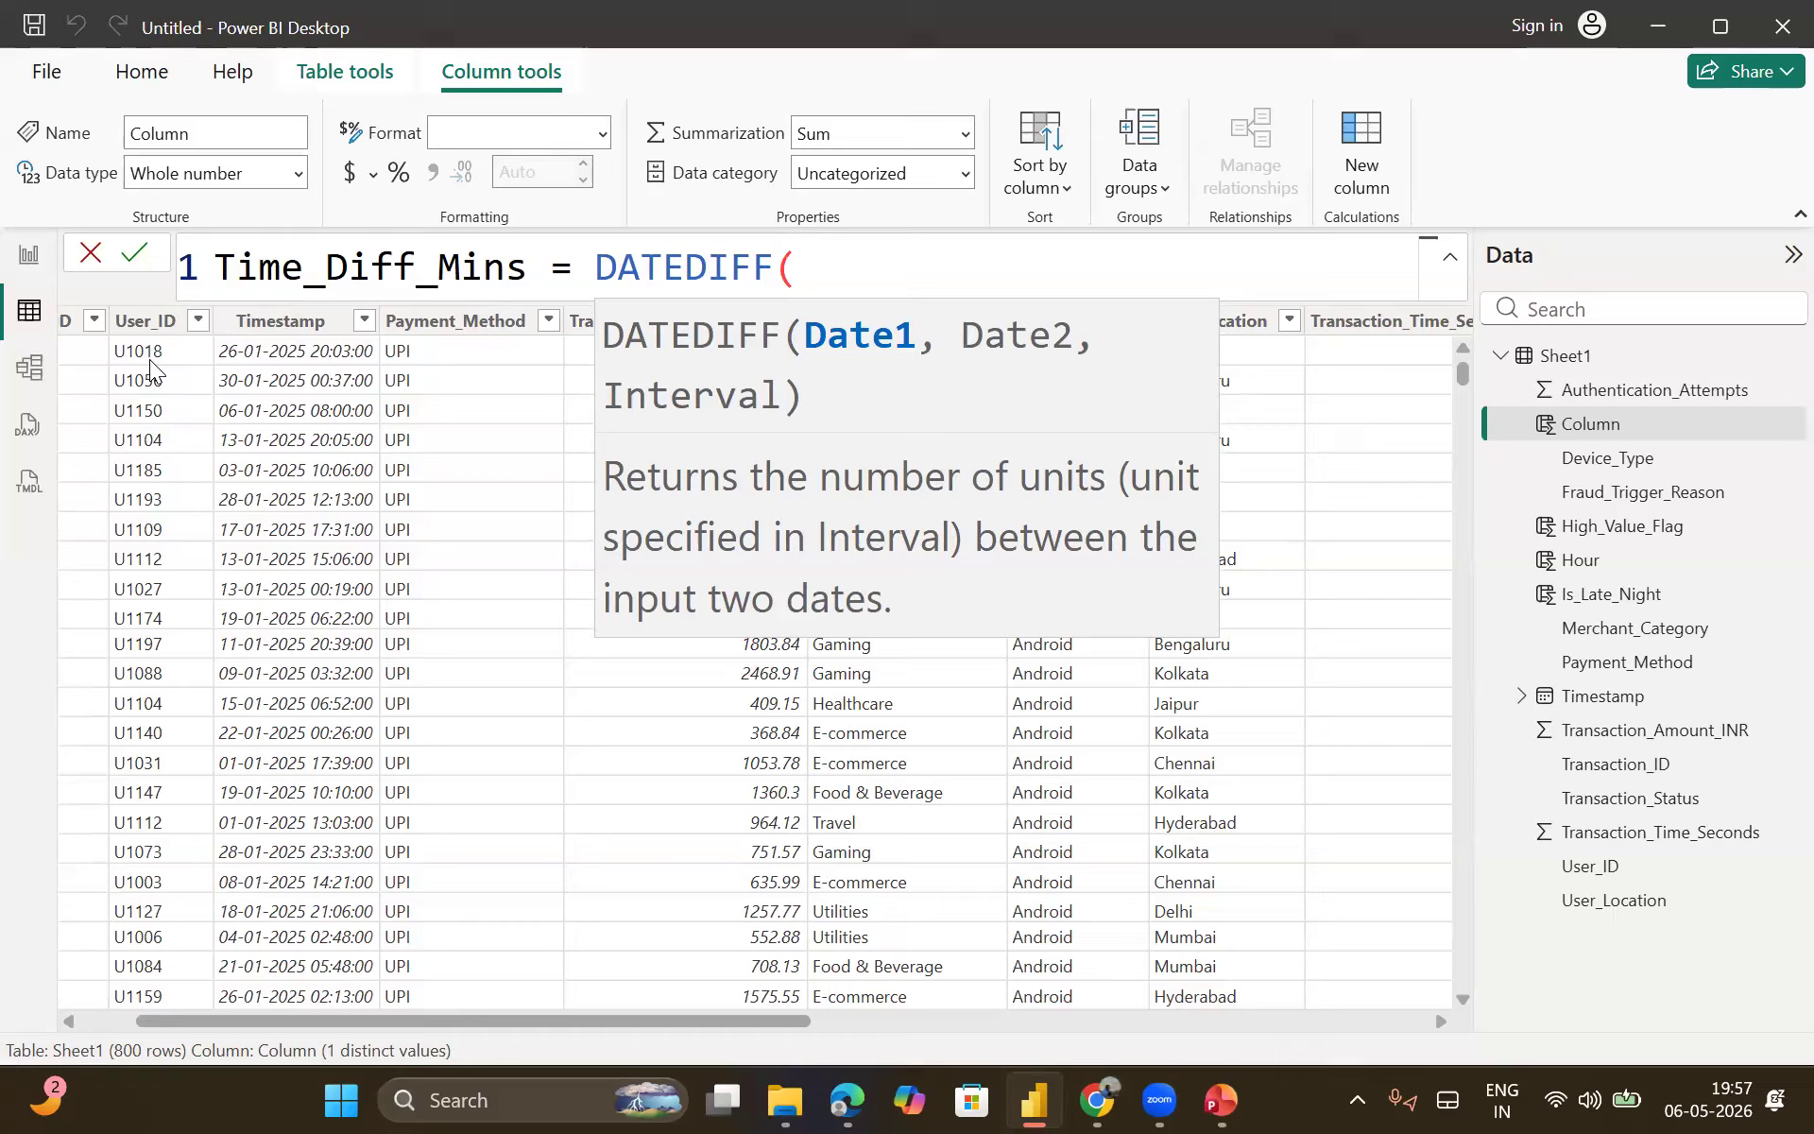
text(C)
key(BackSpace)
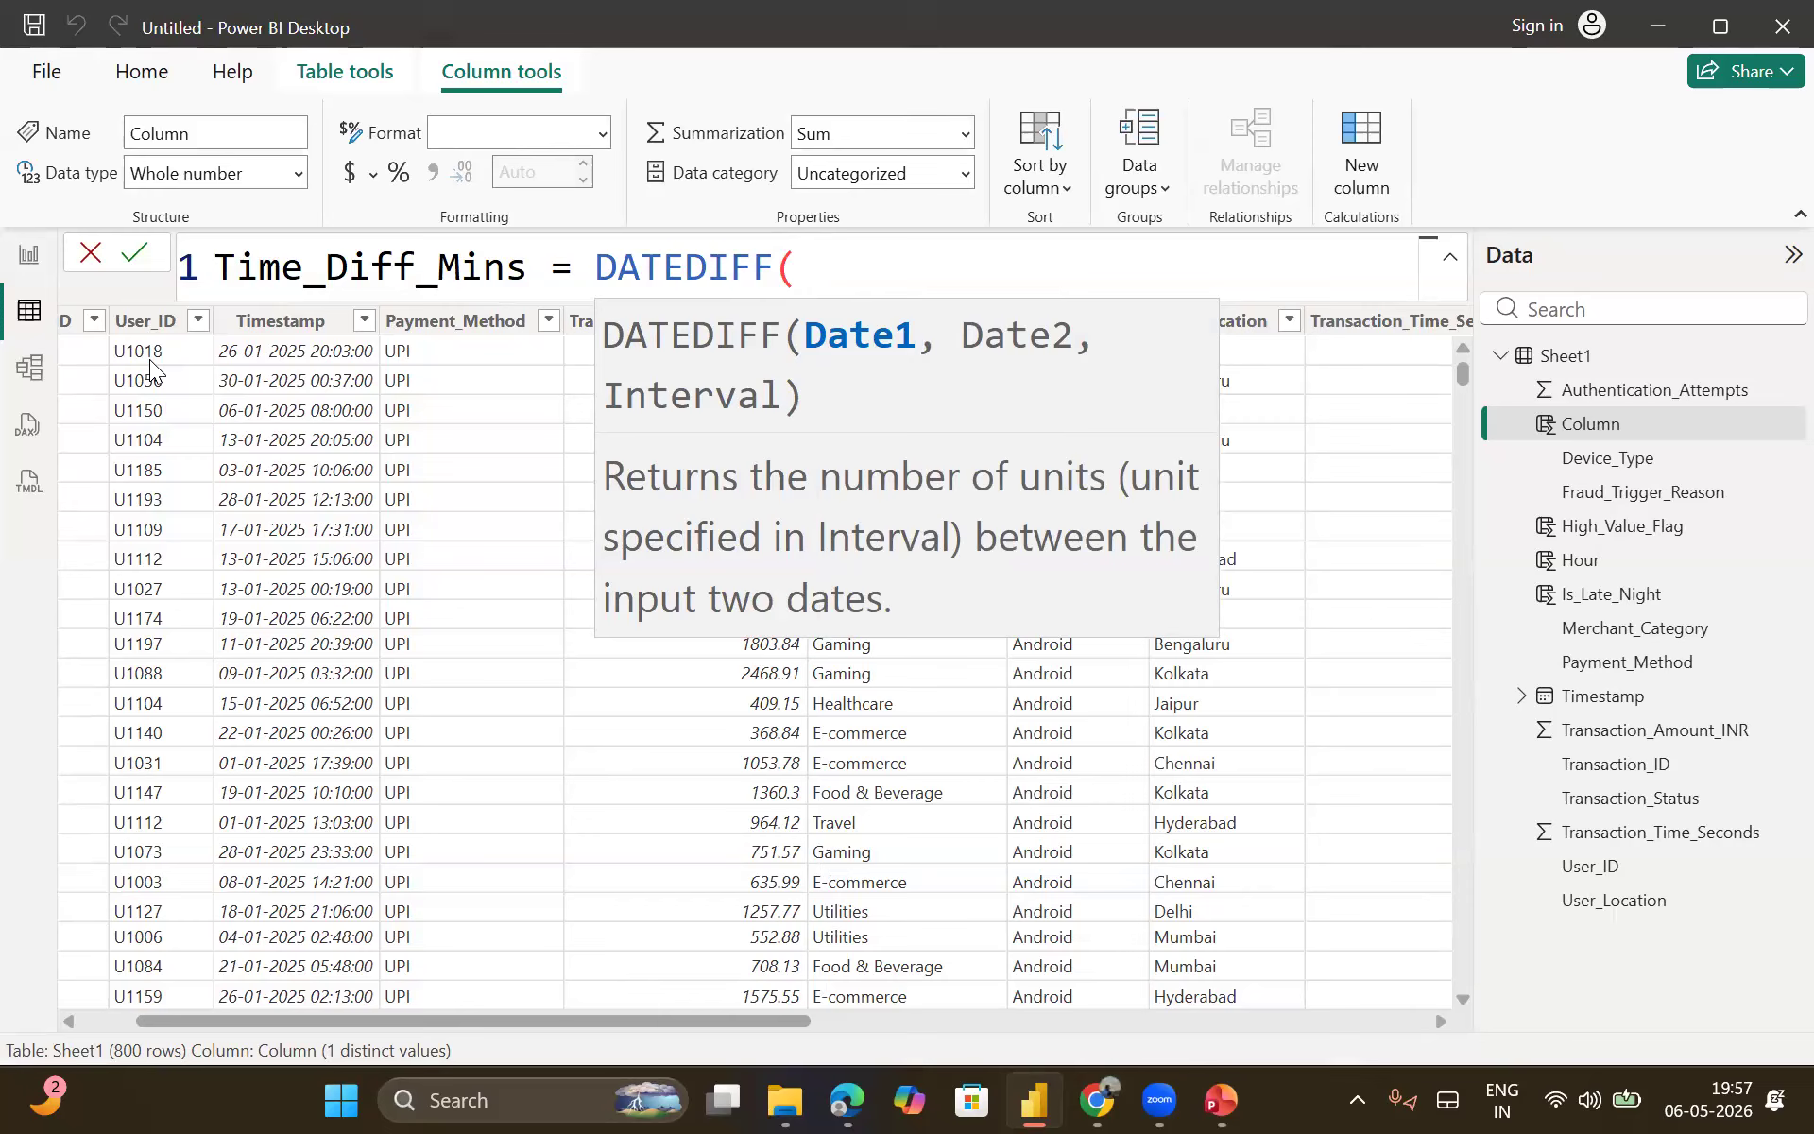
text(C)
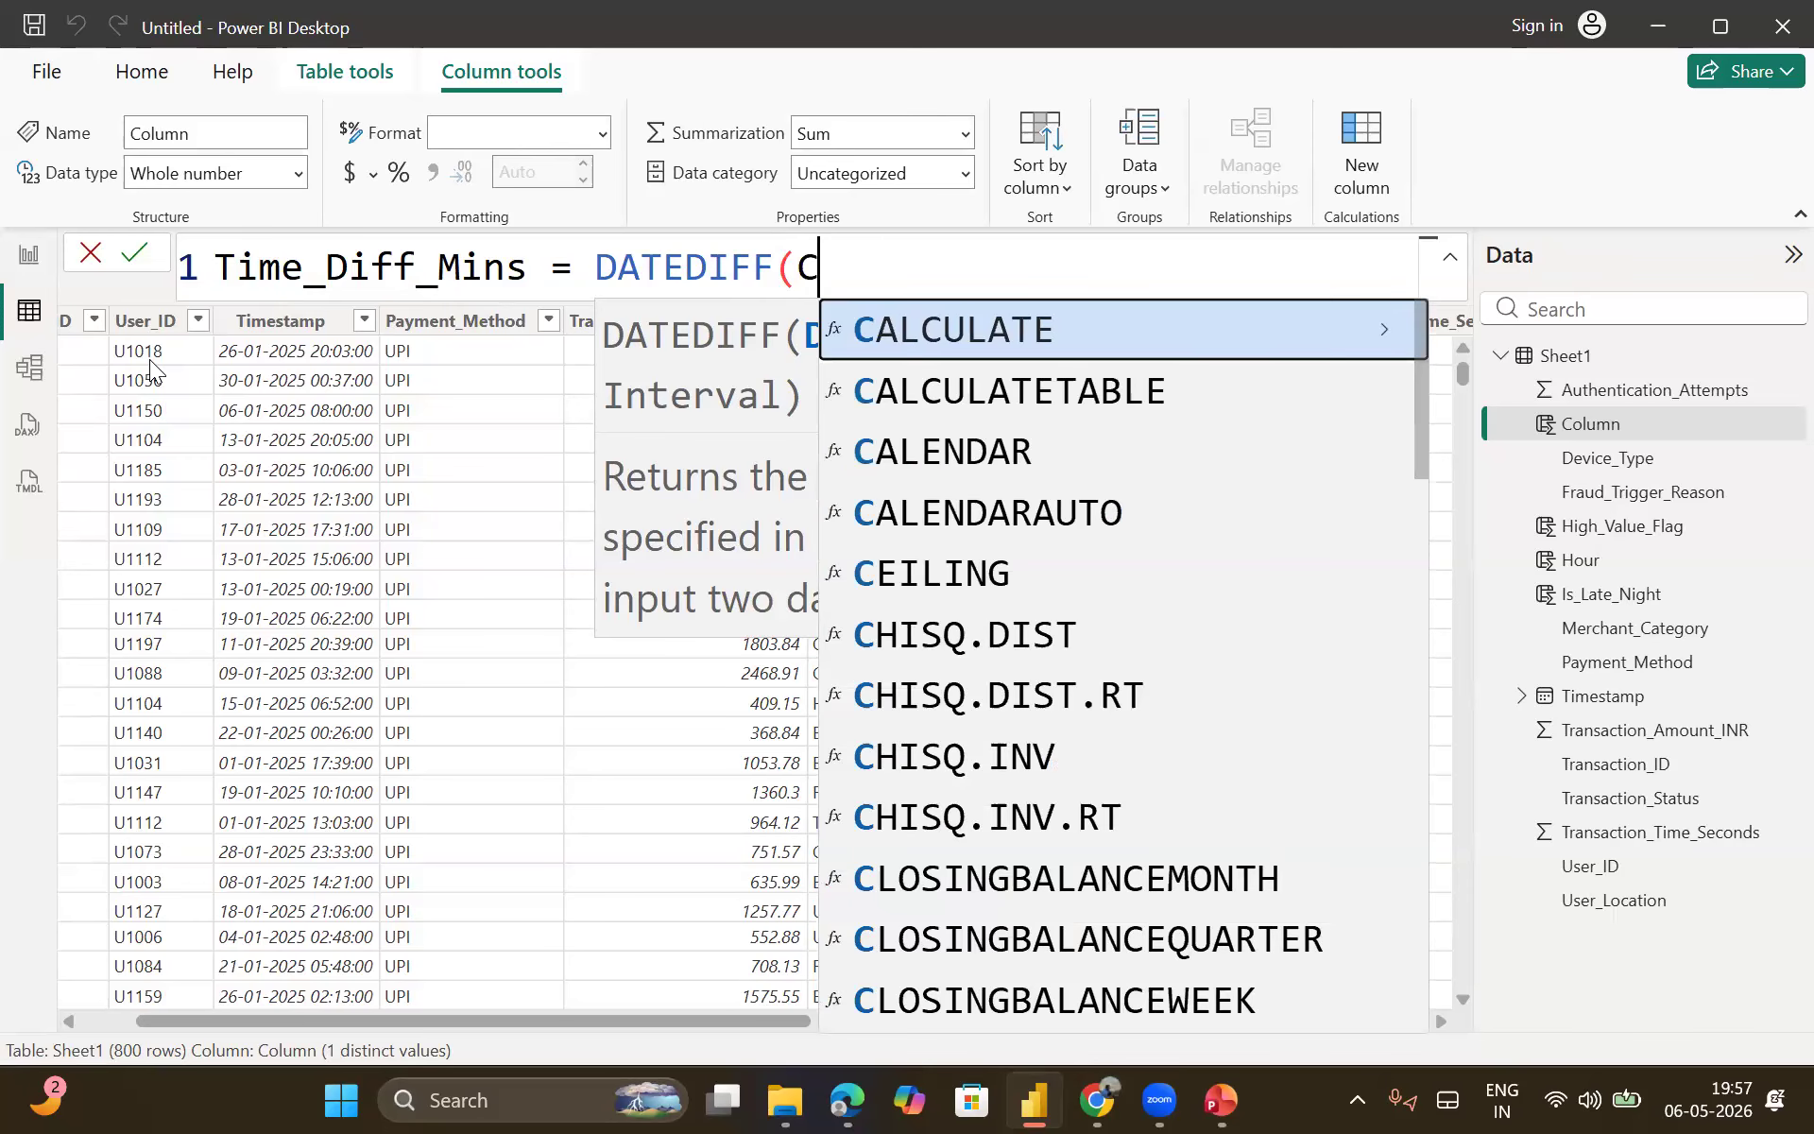
key(Tab)
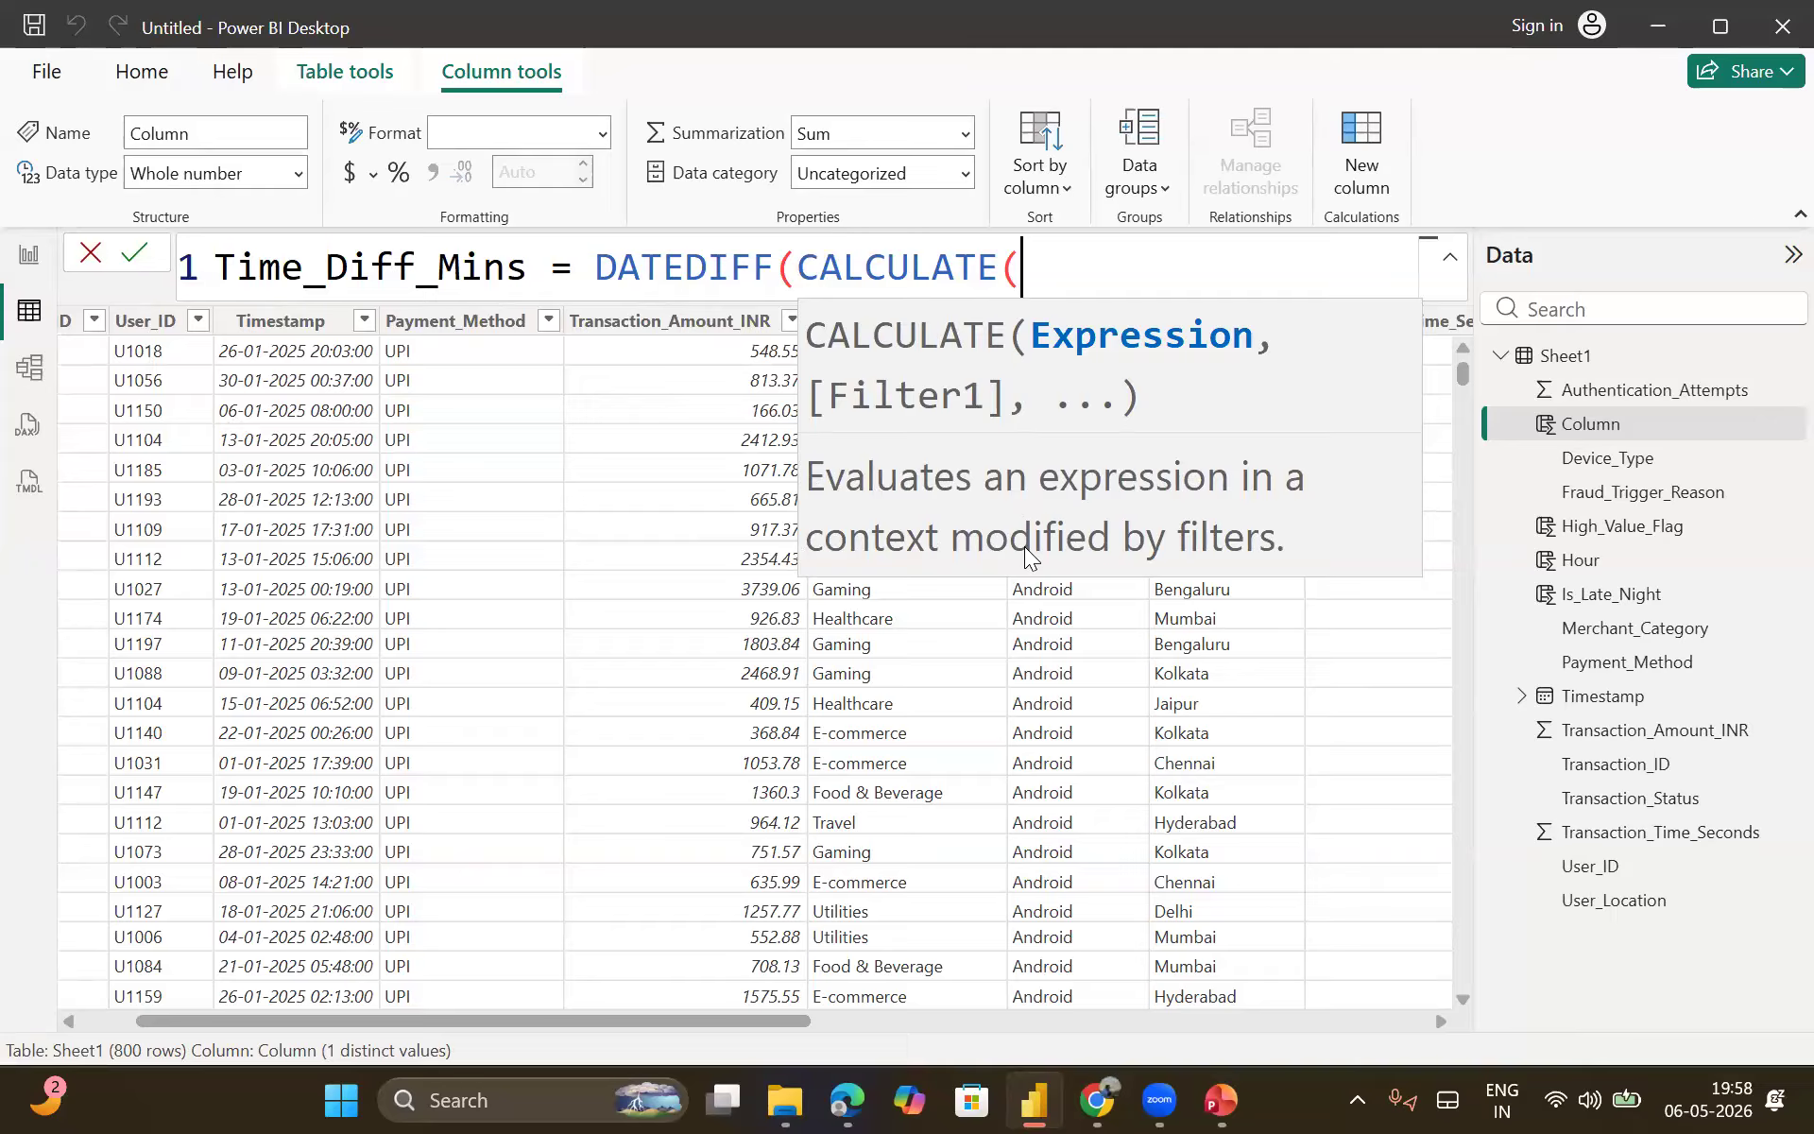
key(shift+Return)
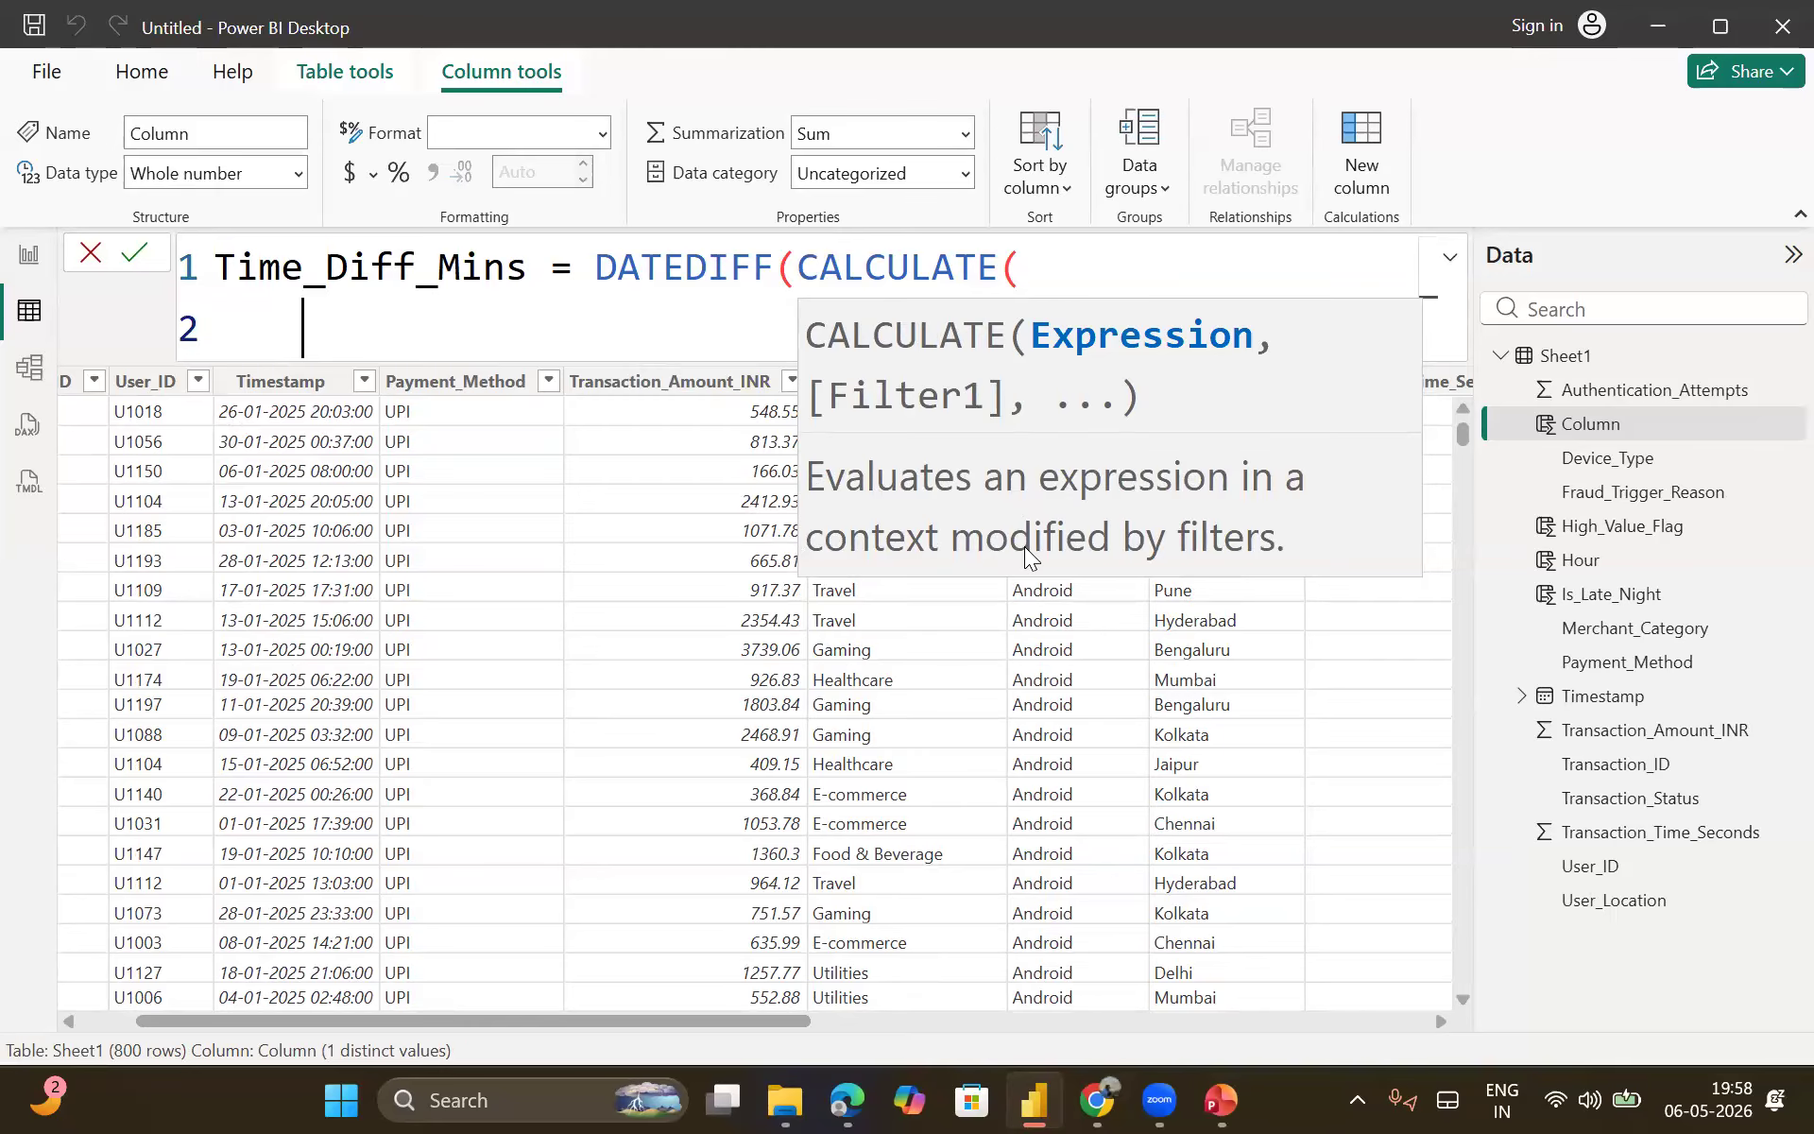
Step: Enter MAX(Sheet1[Timestamp]) as the expression that CALCULATE evaluates
text(M)
key(Tab)
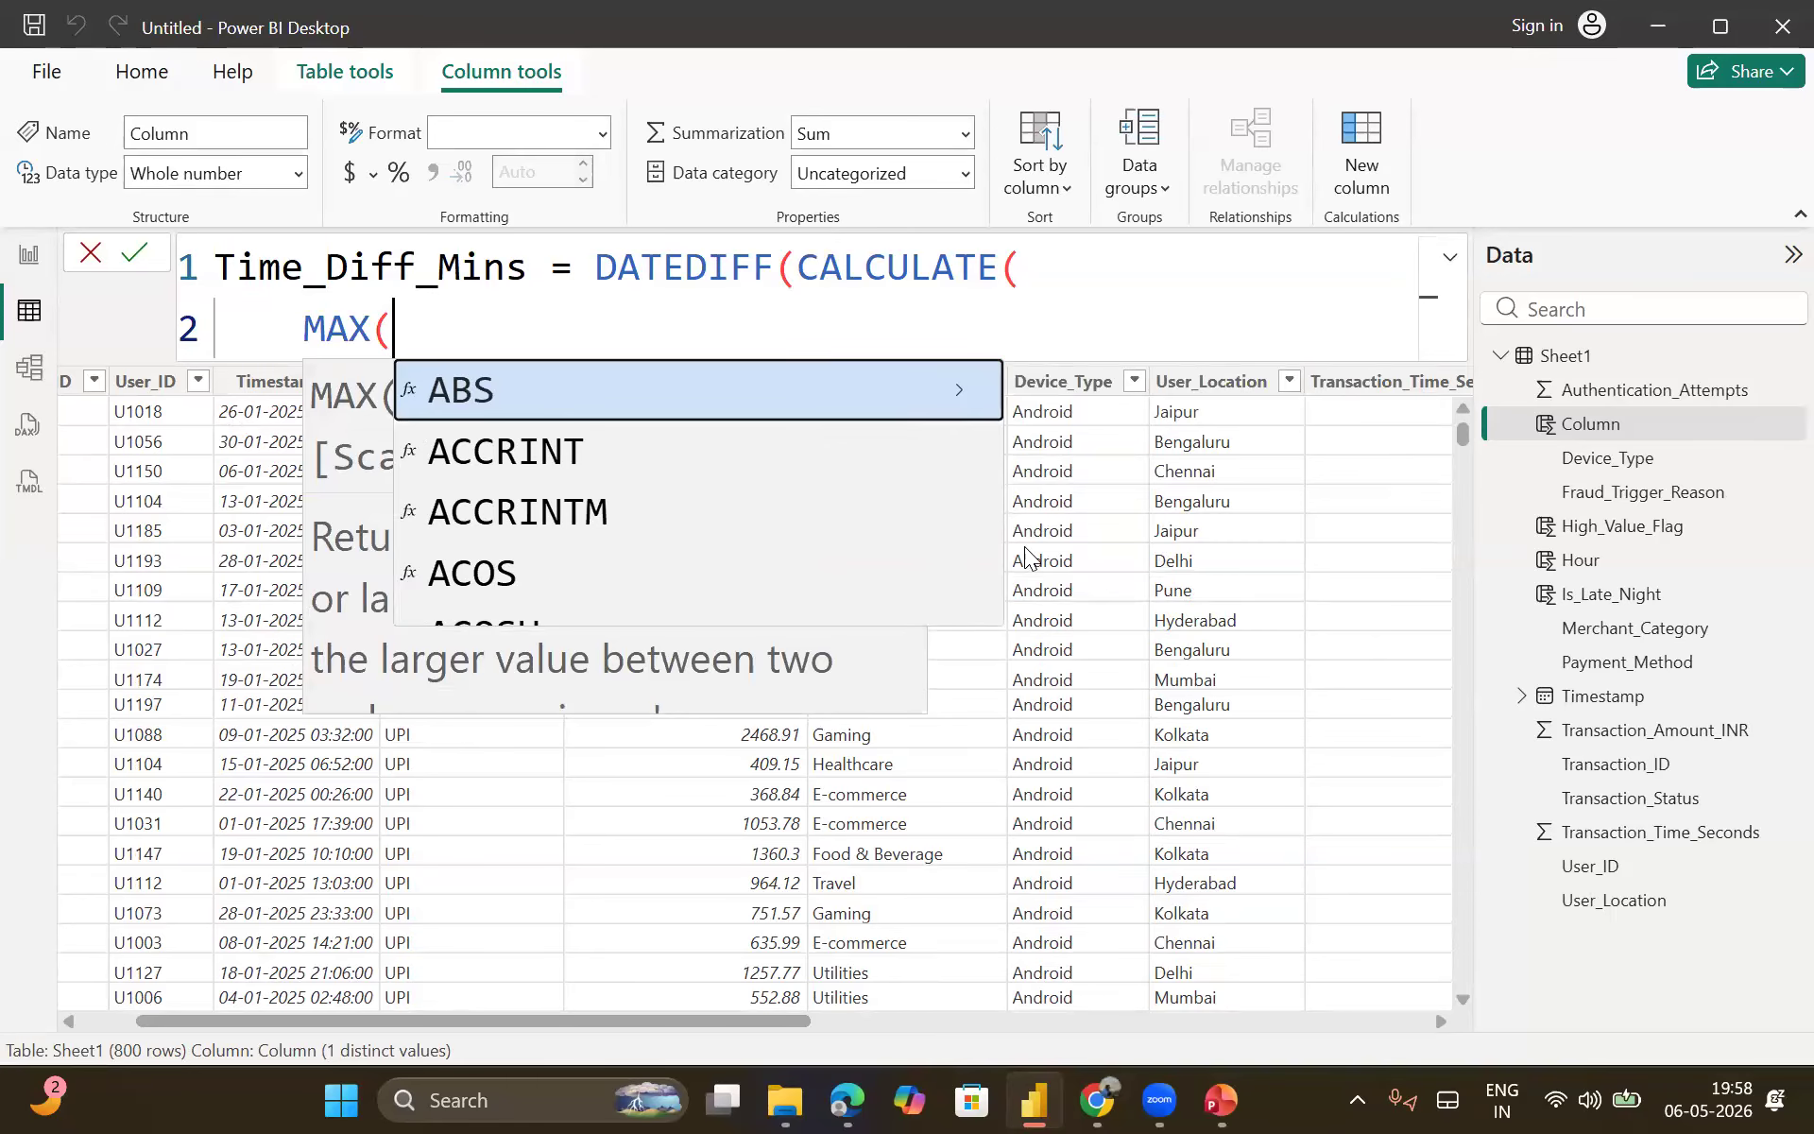
text(sh)
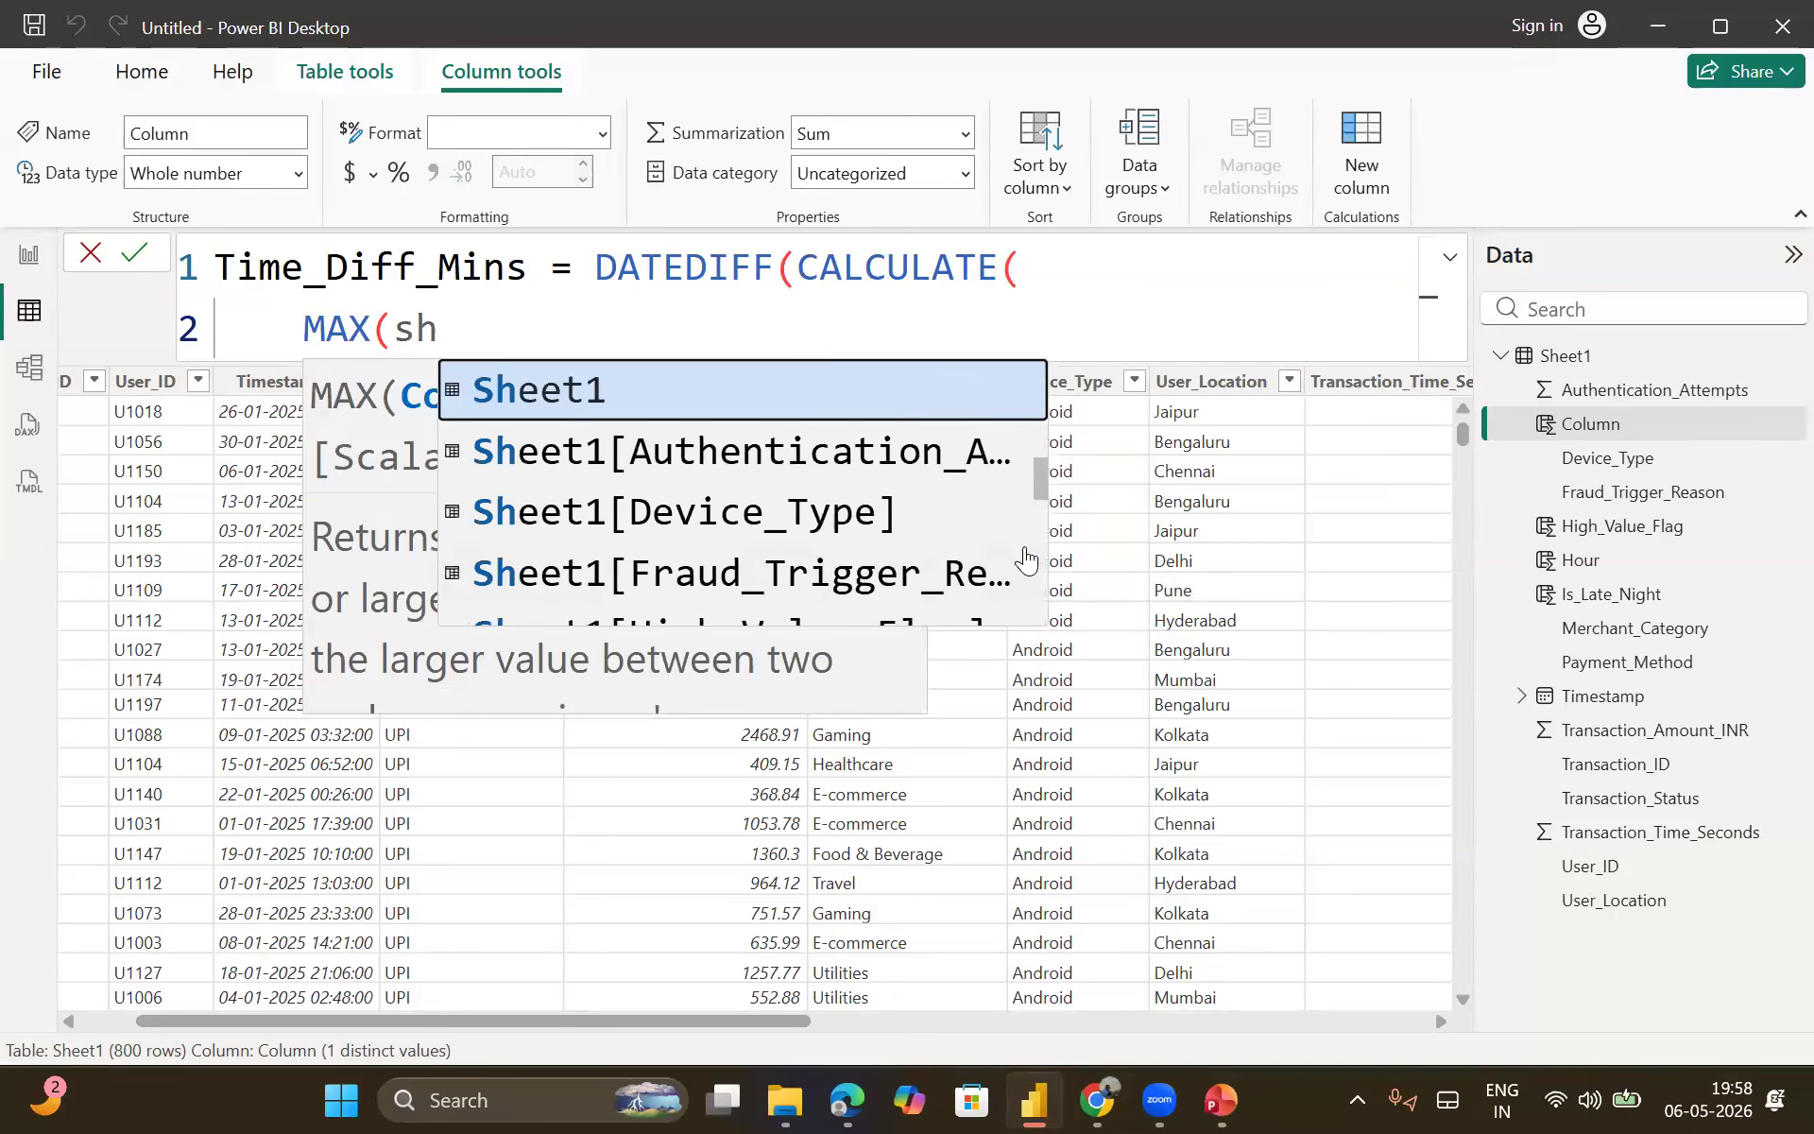
key(Down)
key(Down)
key(Down)
key(Down)
key(Down)
key(Down)
key(Down)
key(Down)
key(Down)
key(Down)
key(Up)
key(Tab)
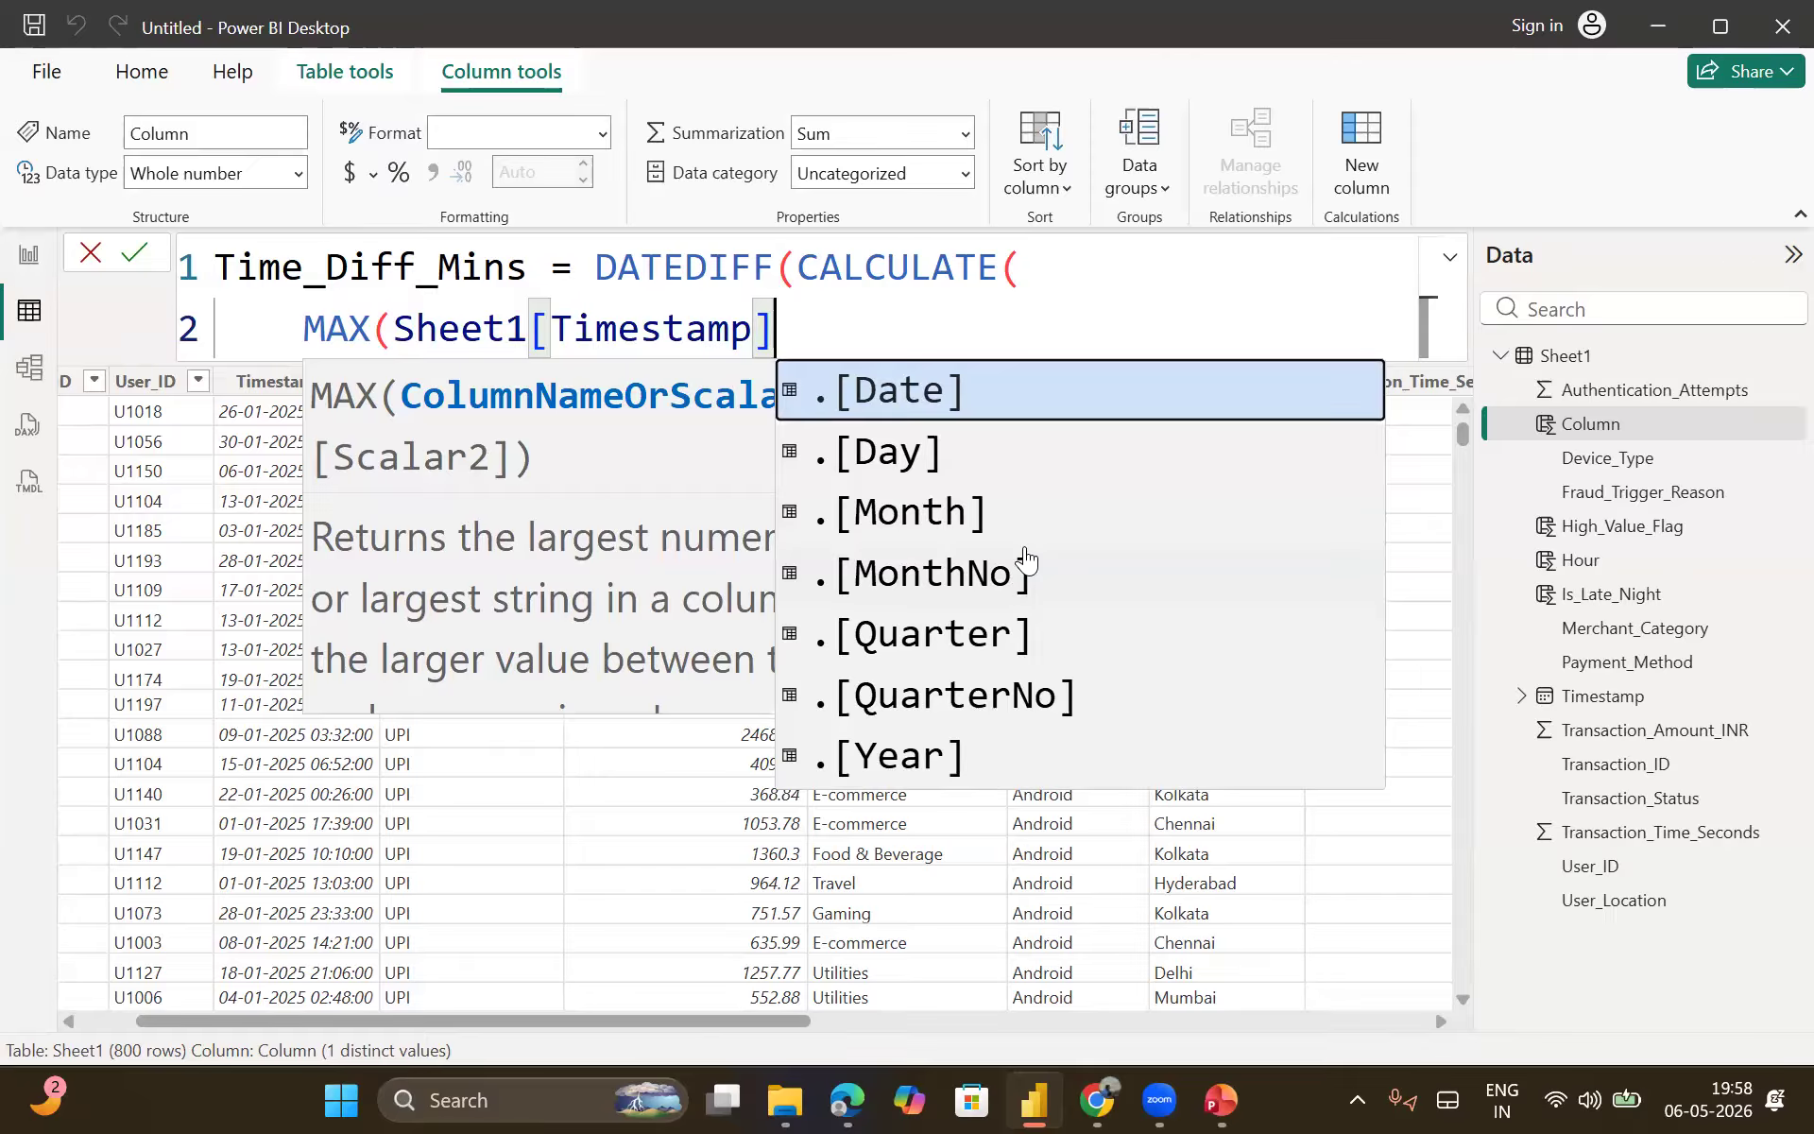
text())
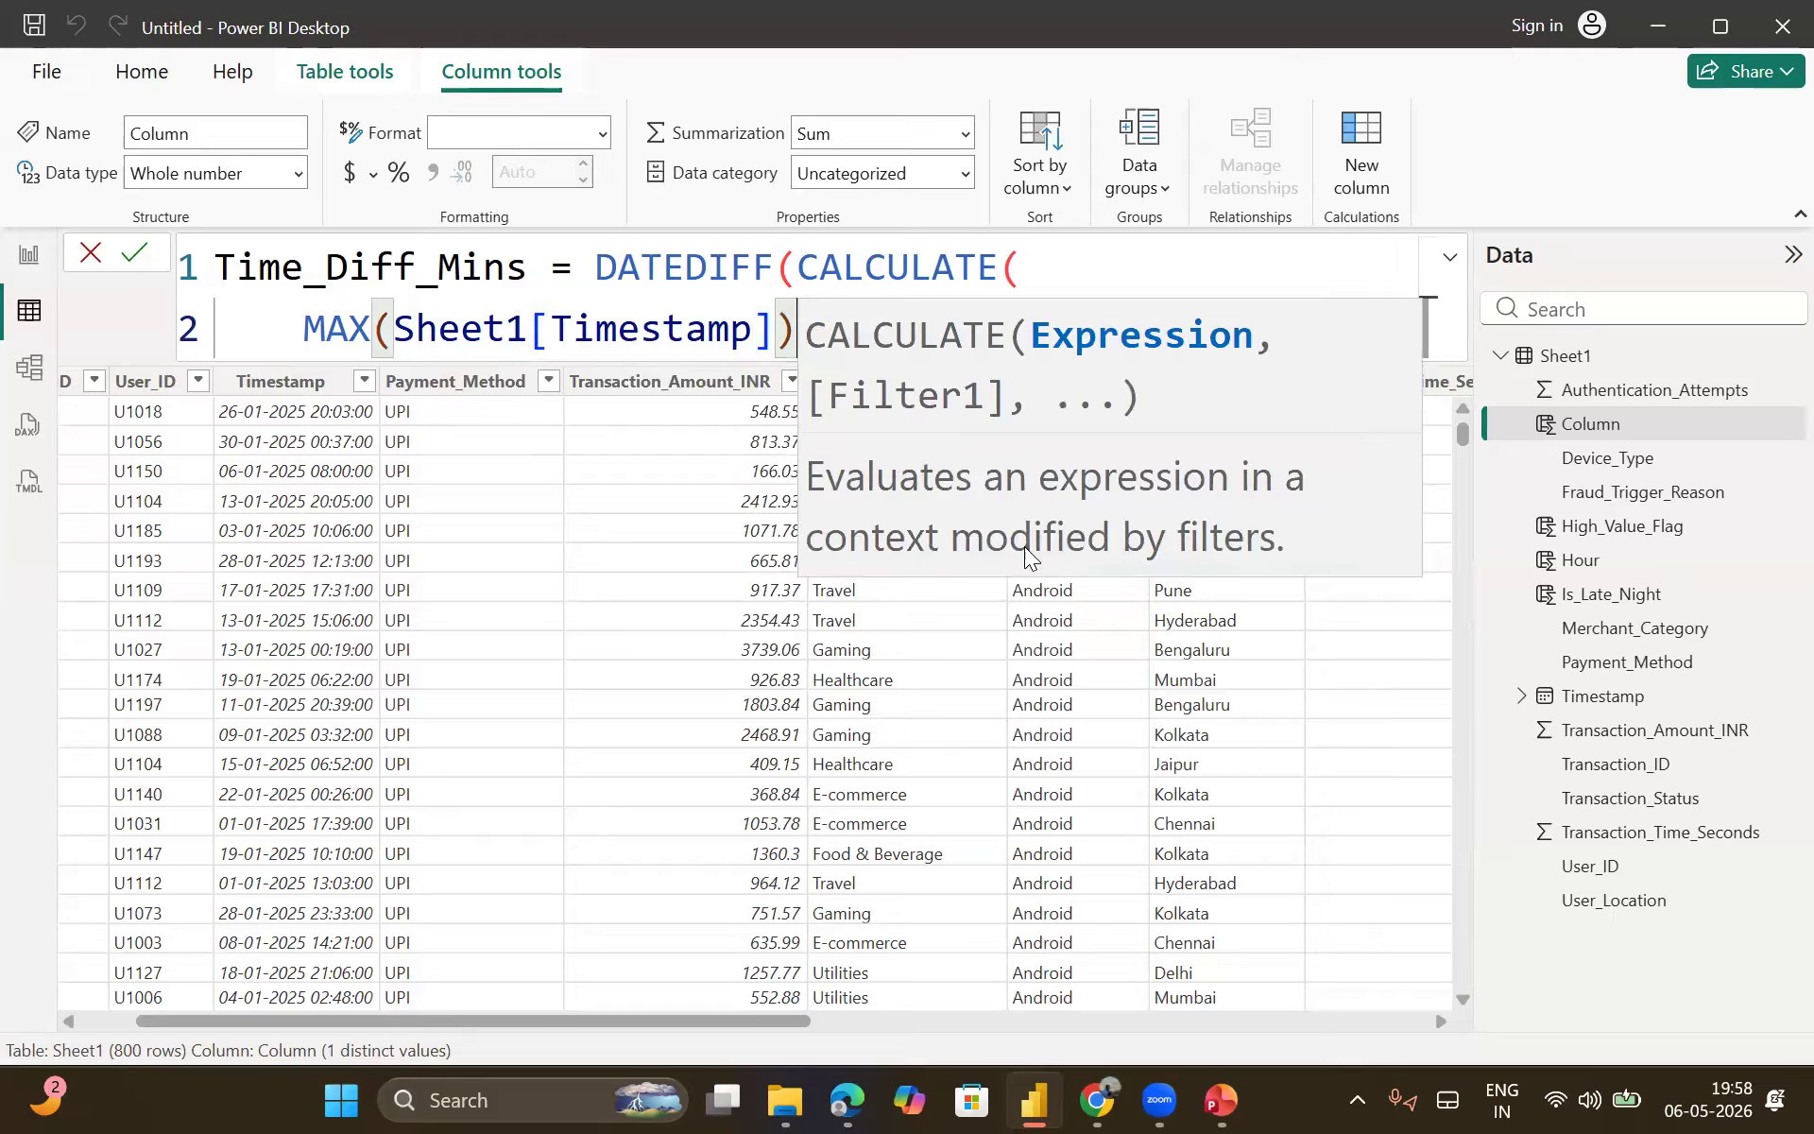
Step: Add a FILTER function over the Sheet1 table as the filter argument of CALCULATE
text(,)
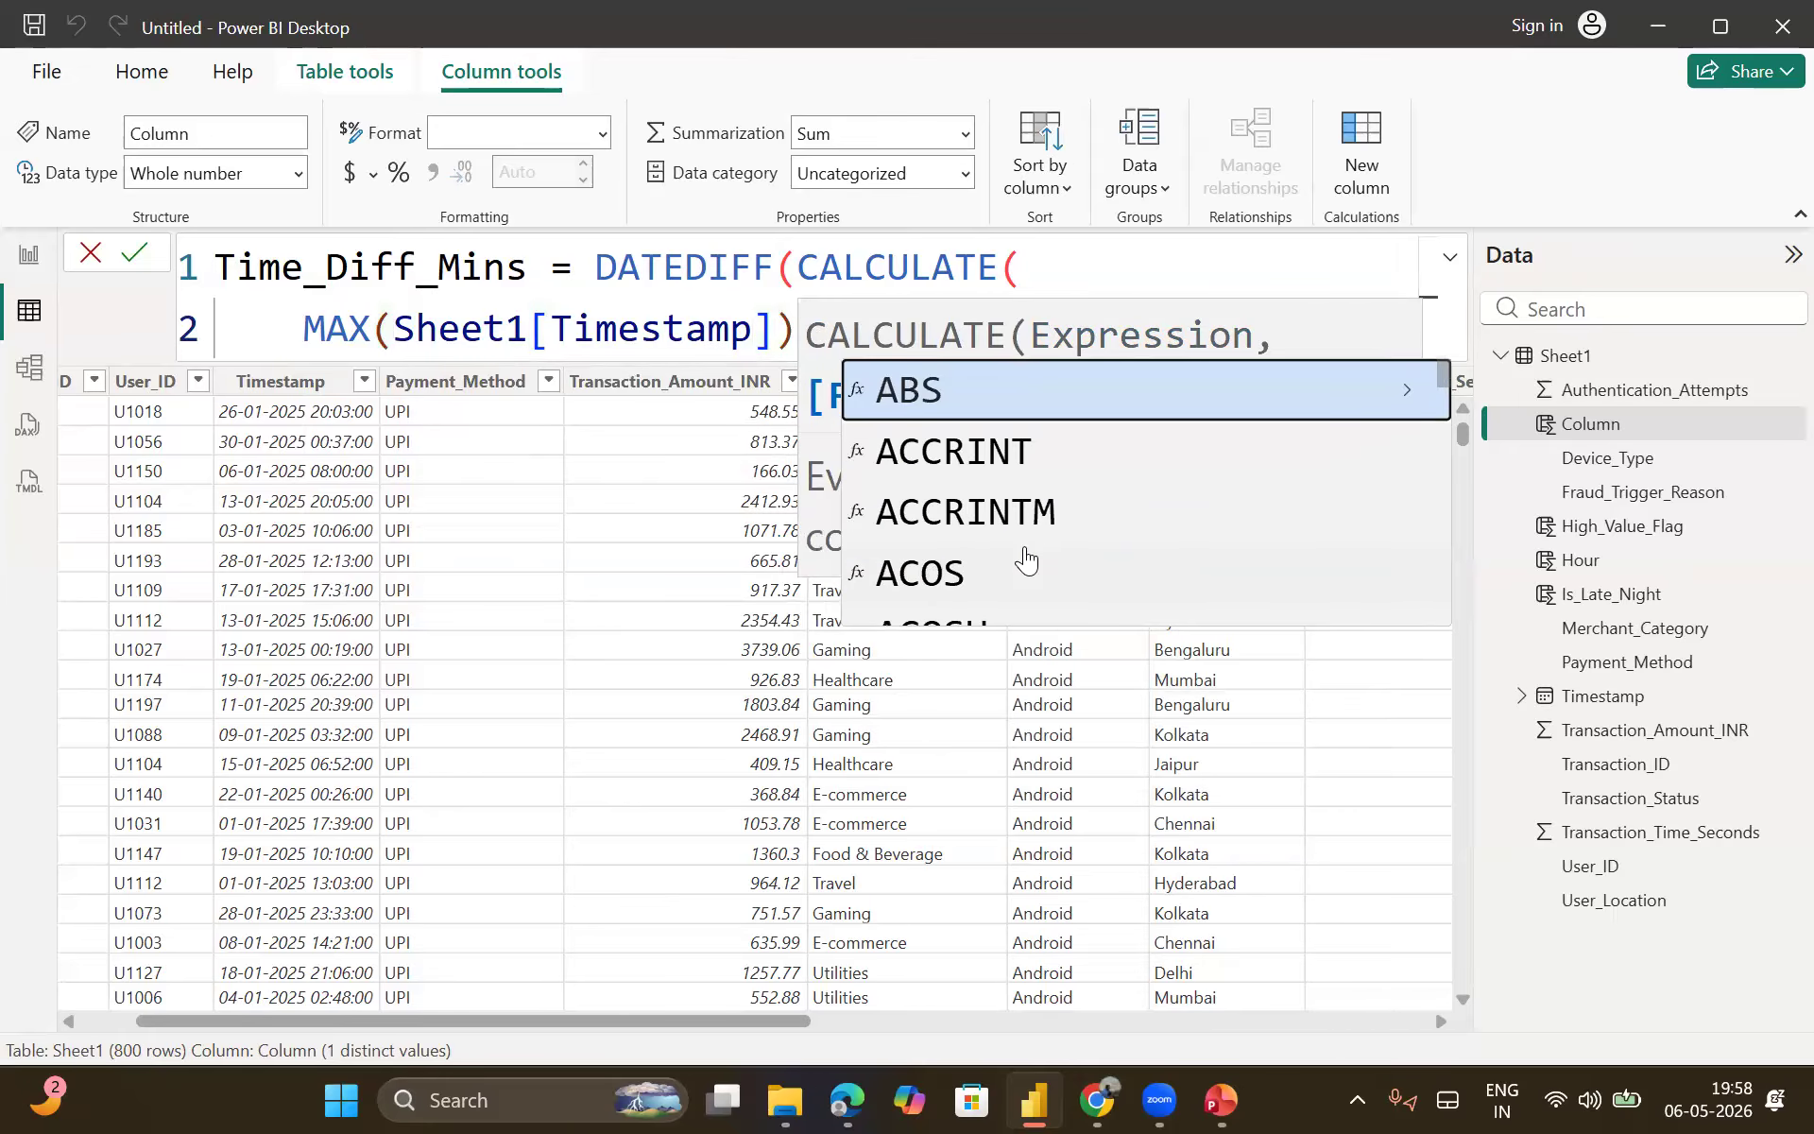
text(F)
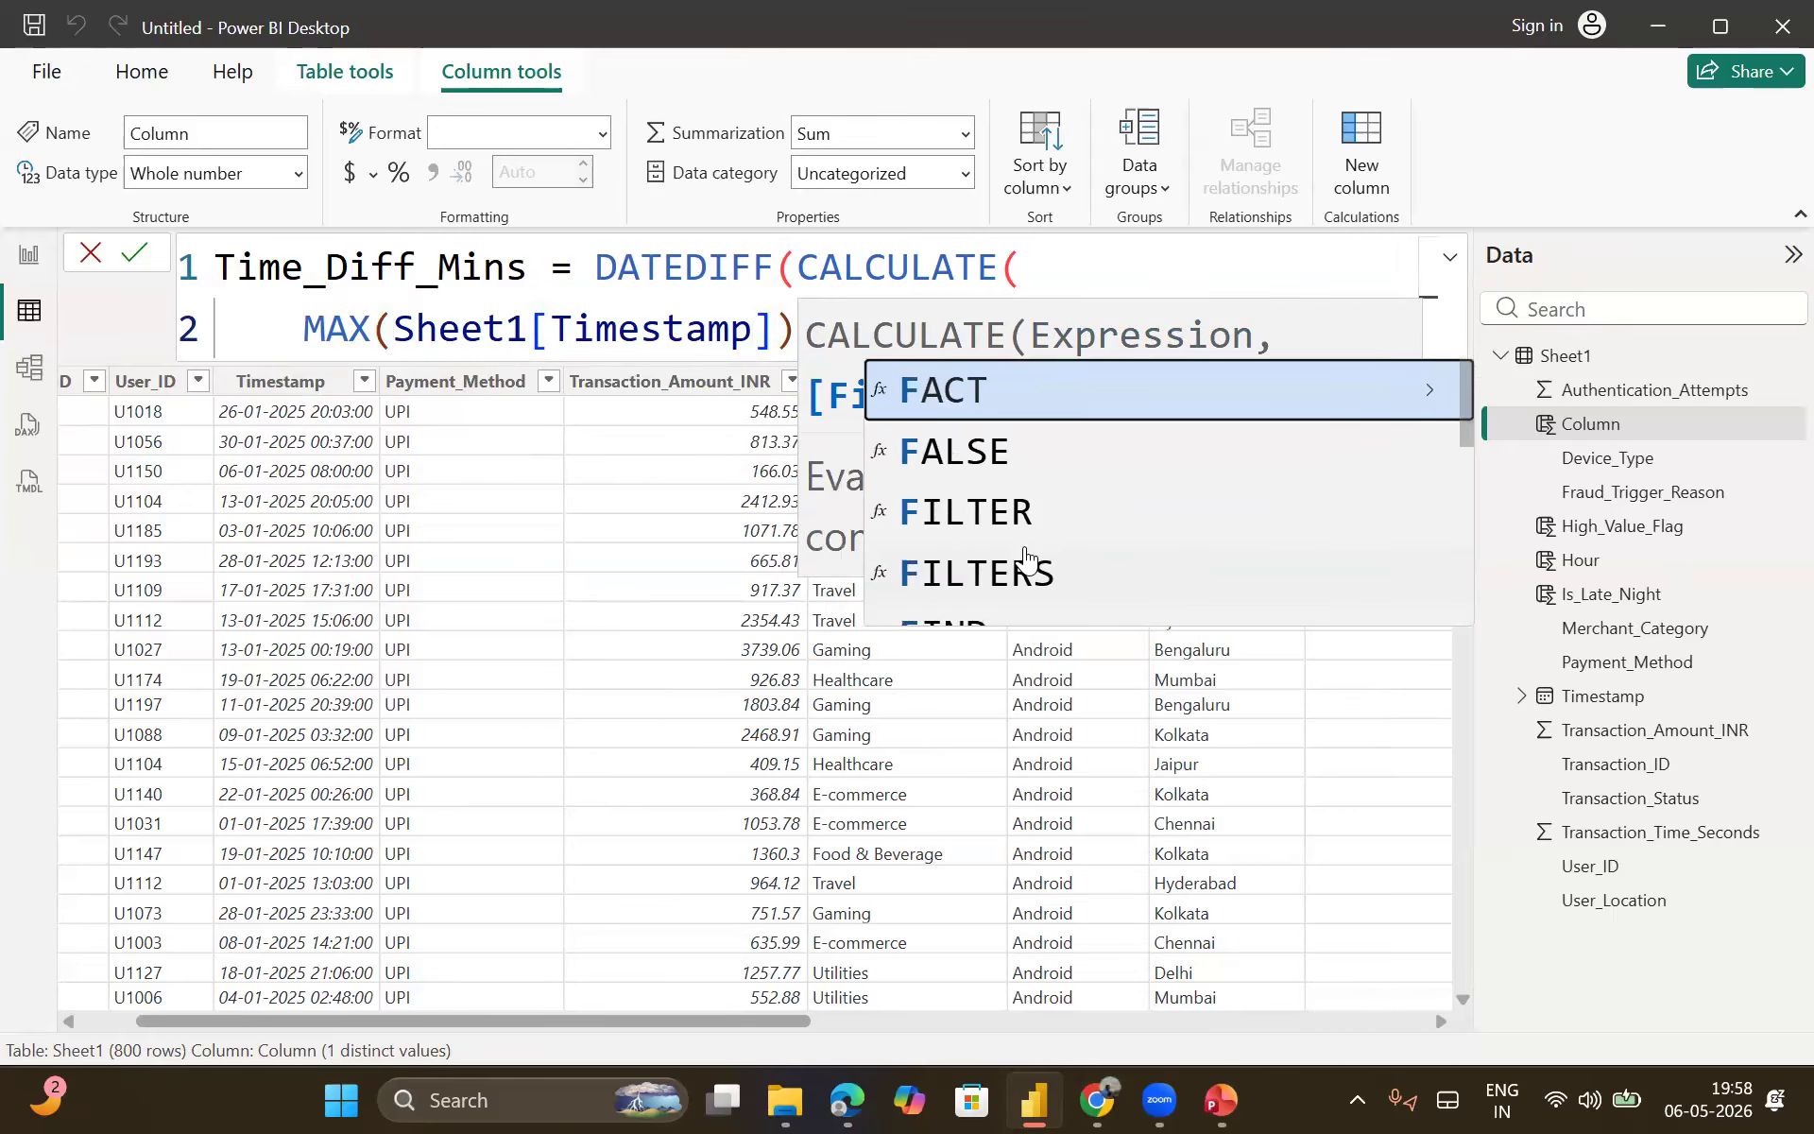
text(IL)
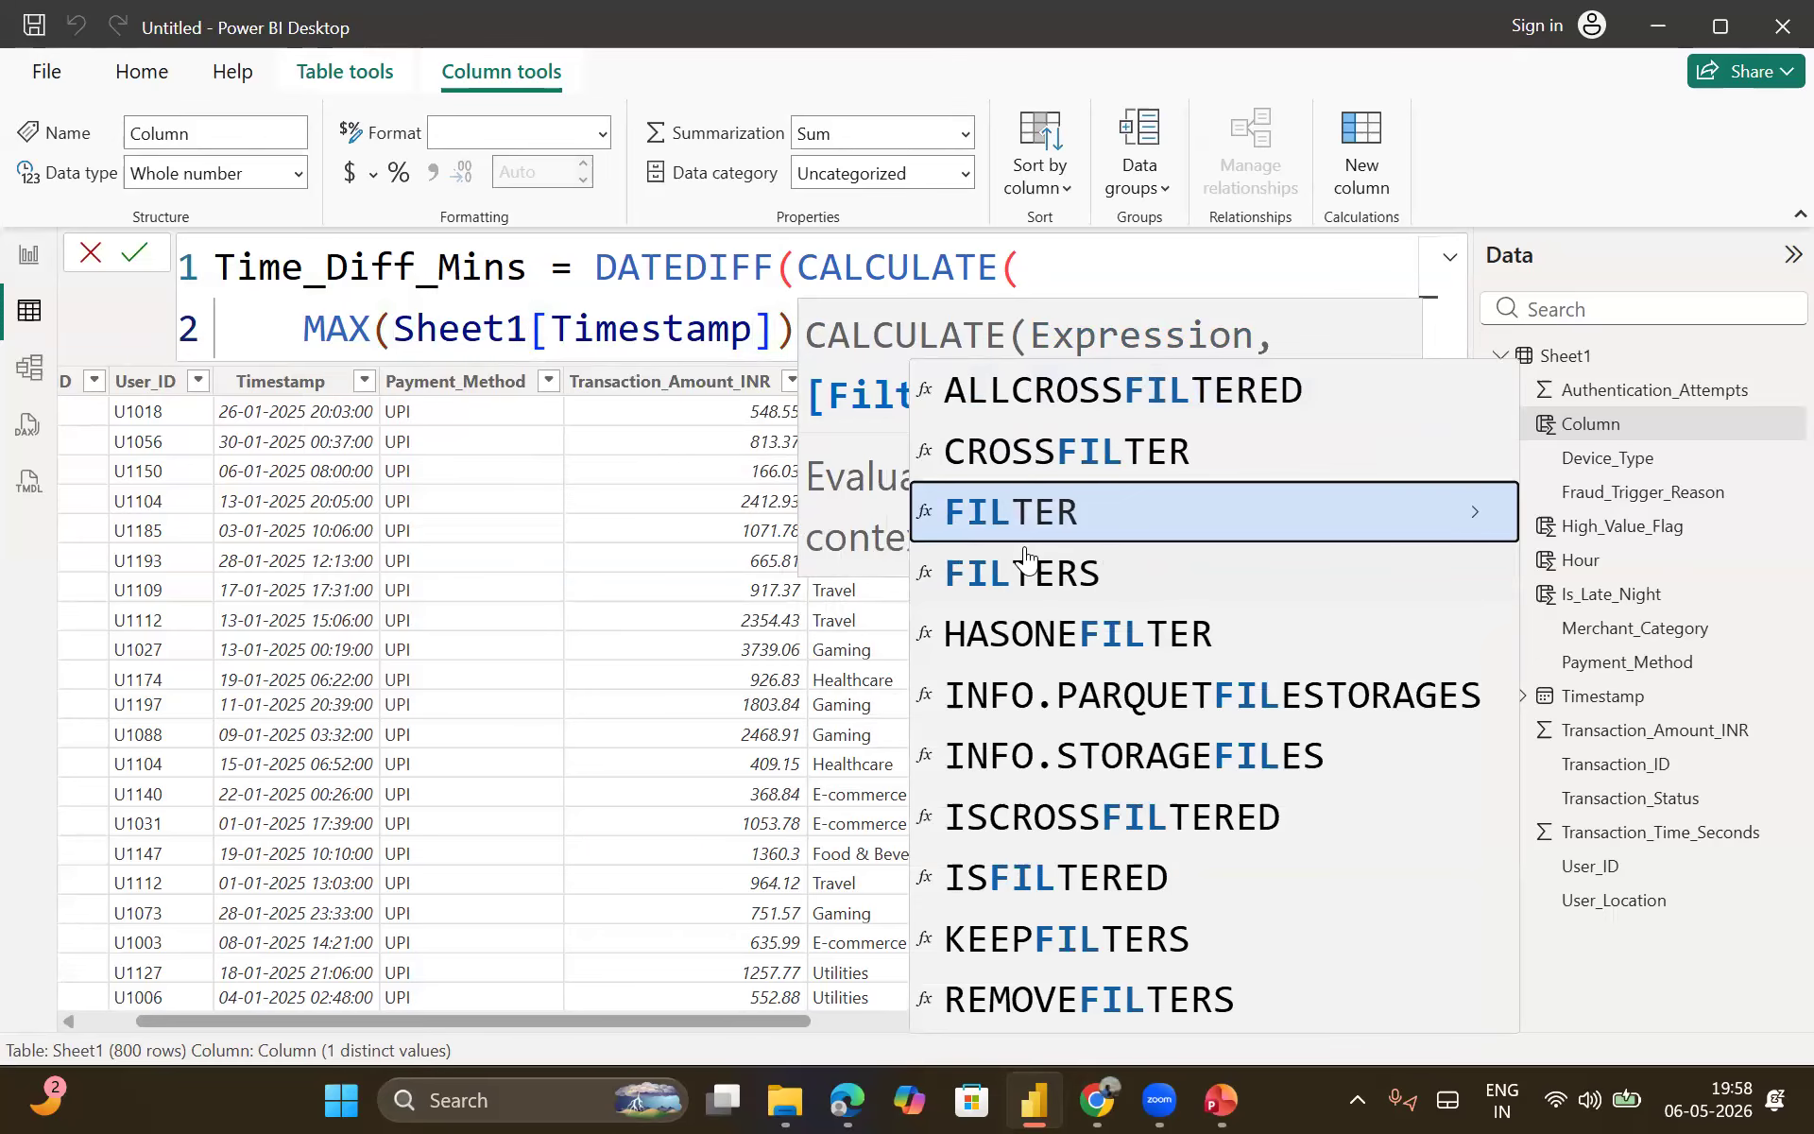
key(Tab)
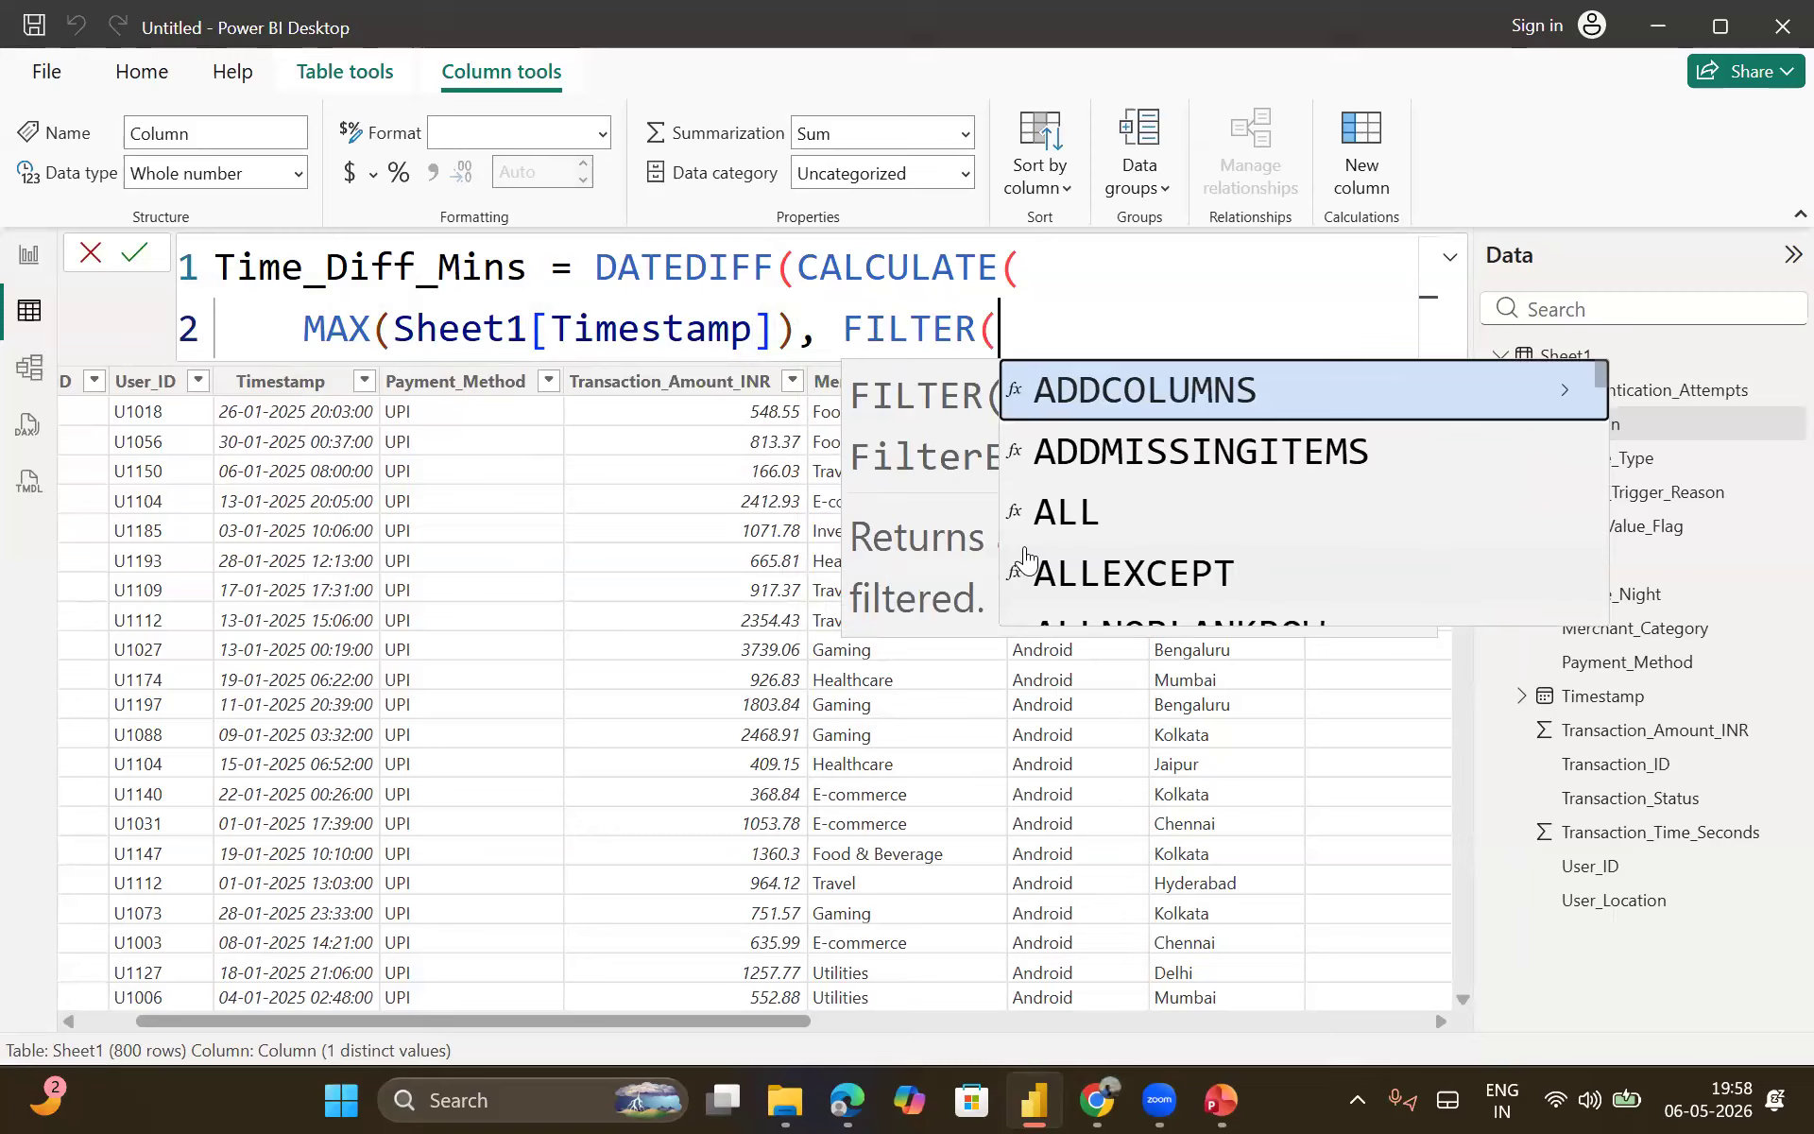
text(Sheet1)
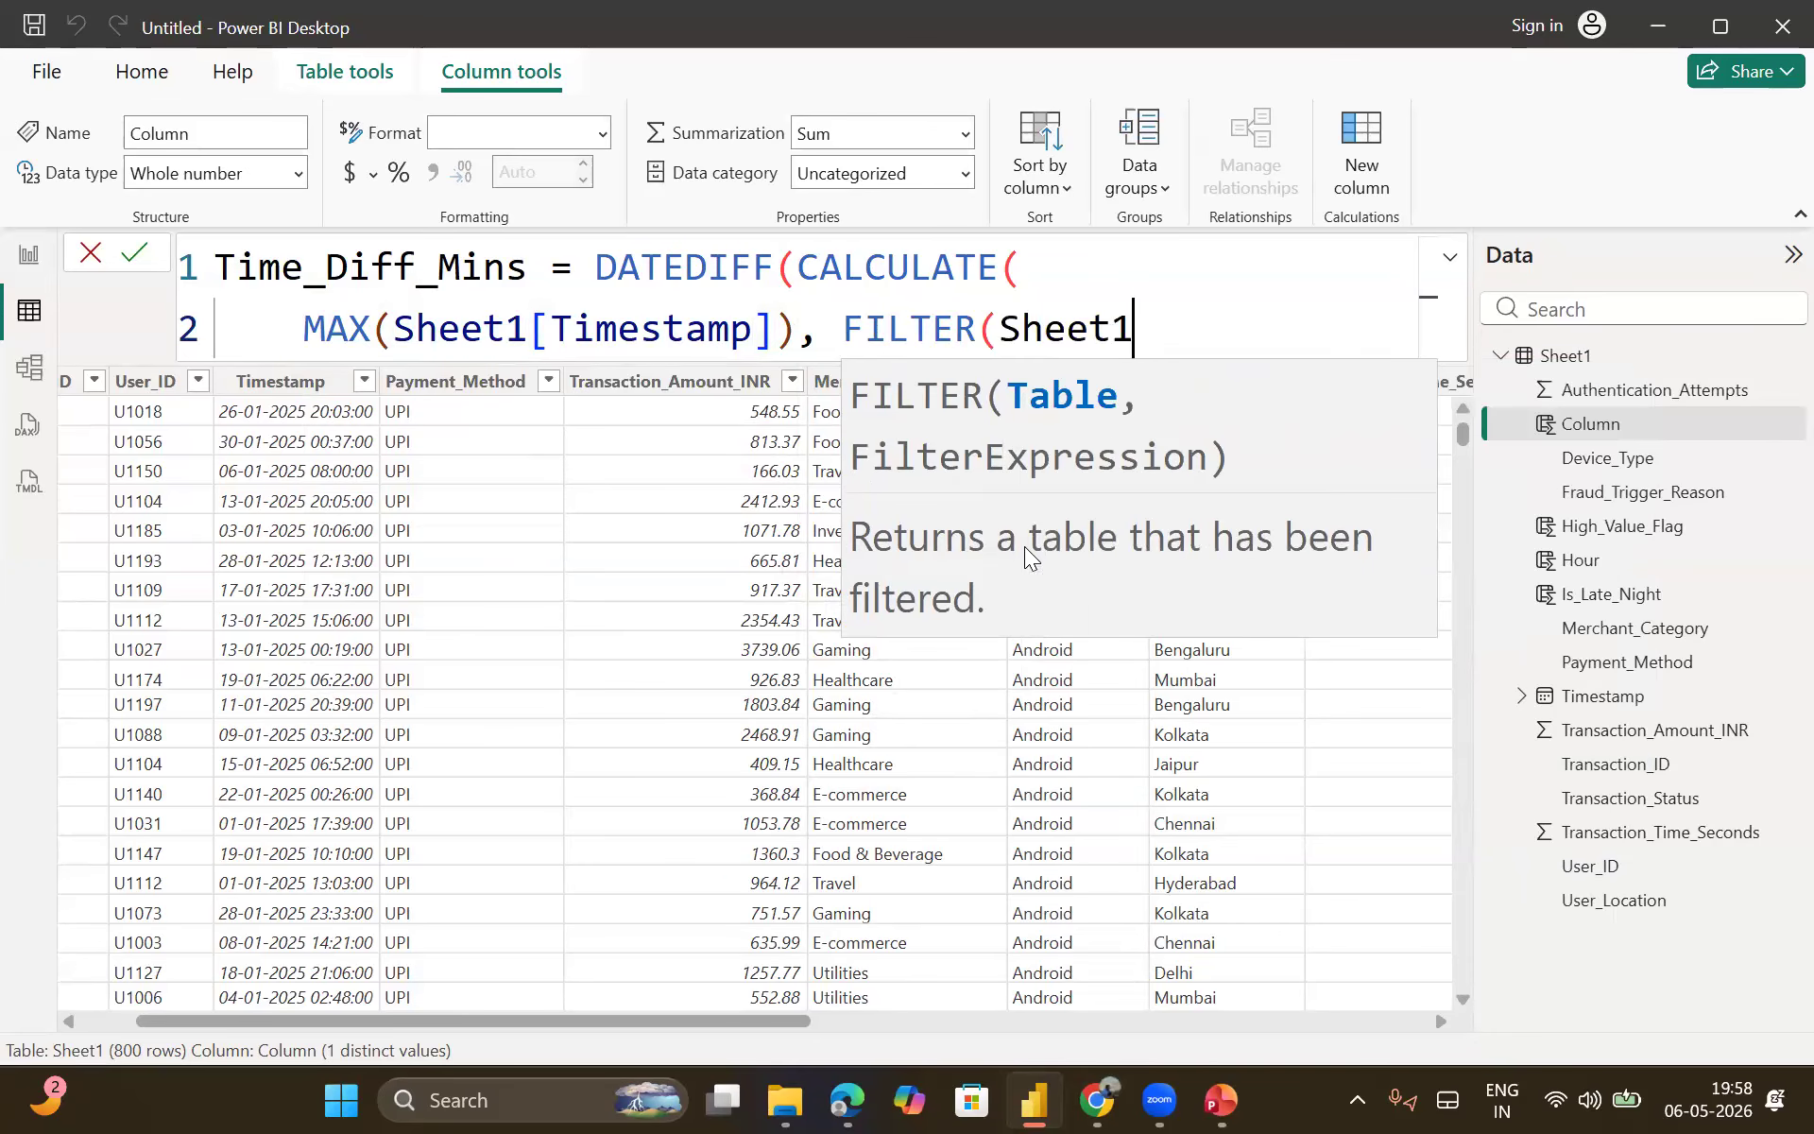
key(Tab)
text(,)
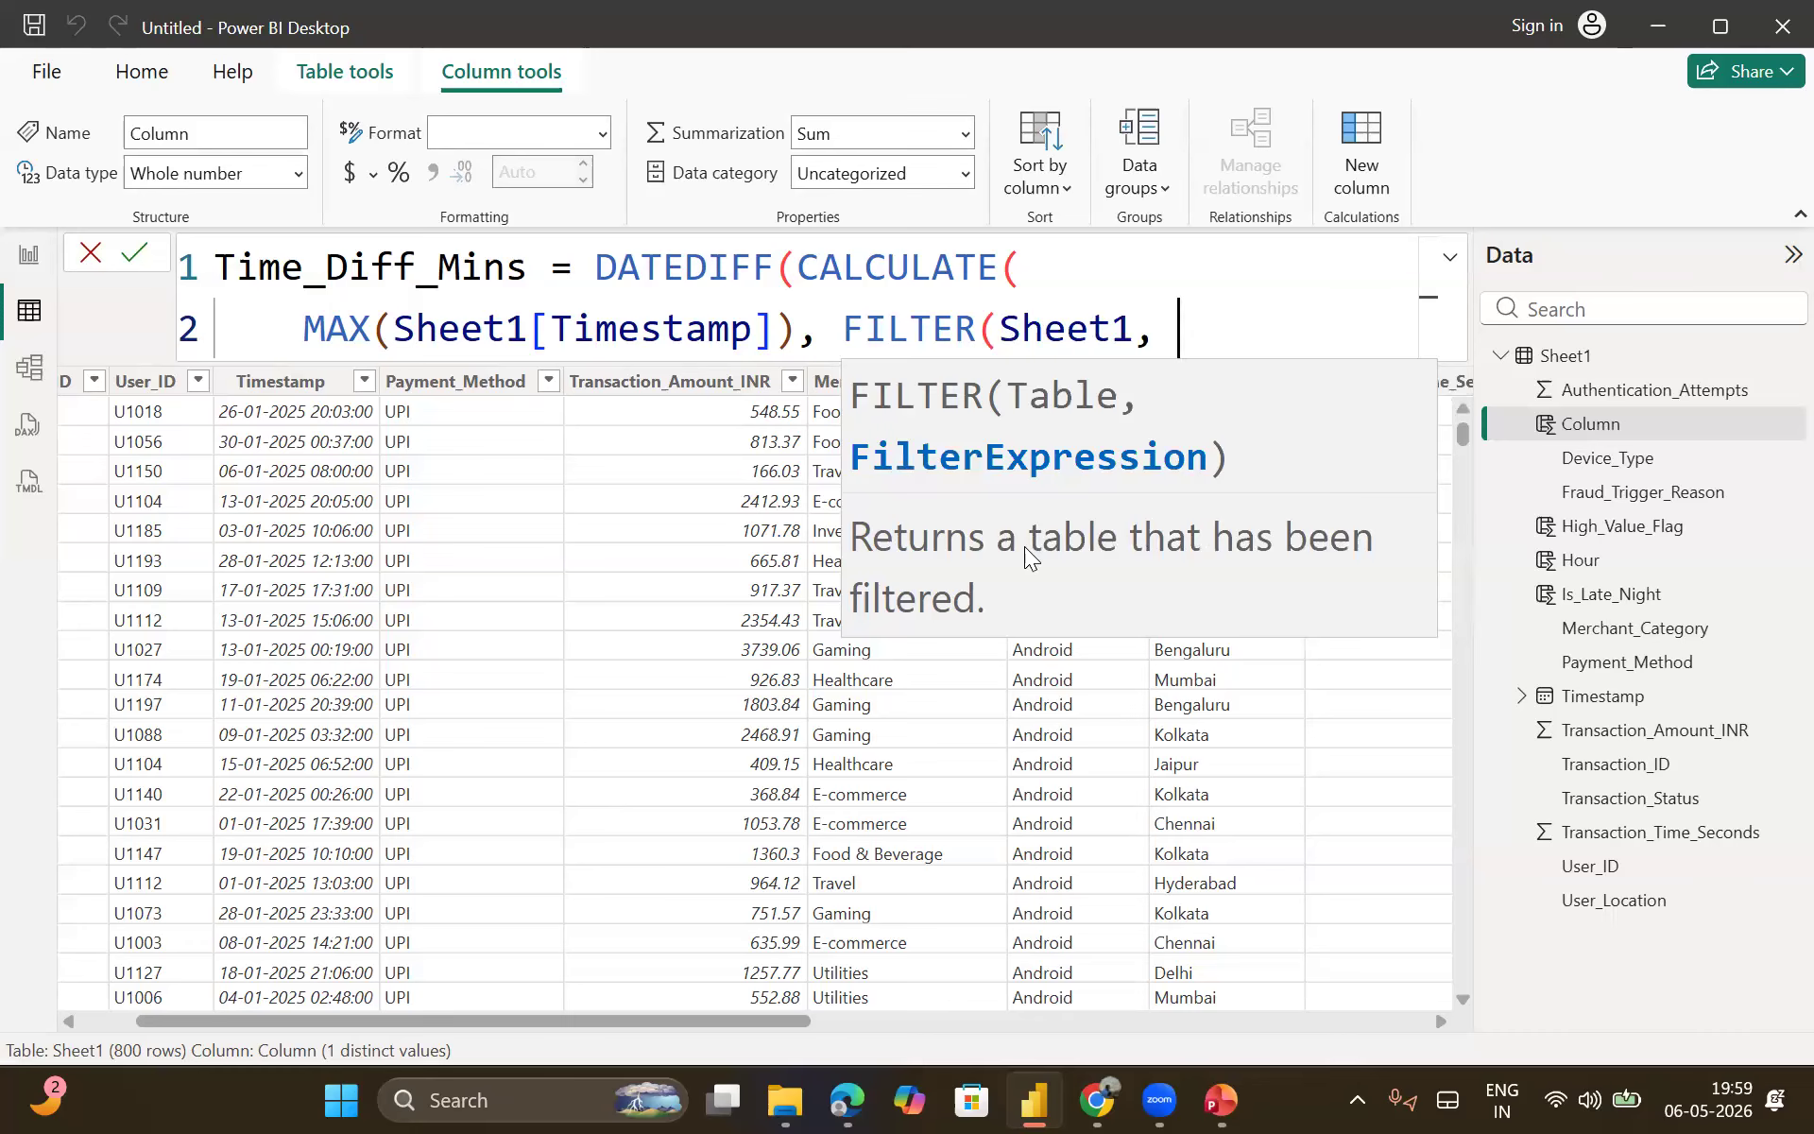
Step: Start the FILTER condition with the Sheet1[User_ID] column
text(sh)
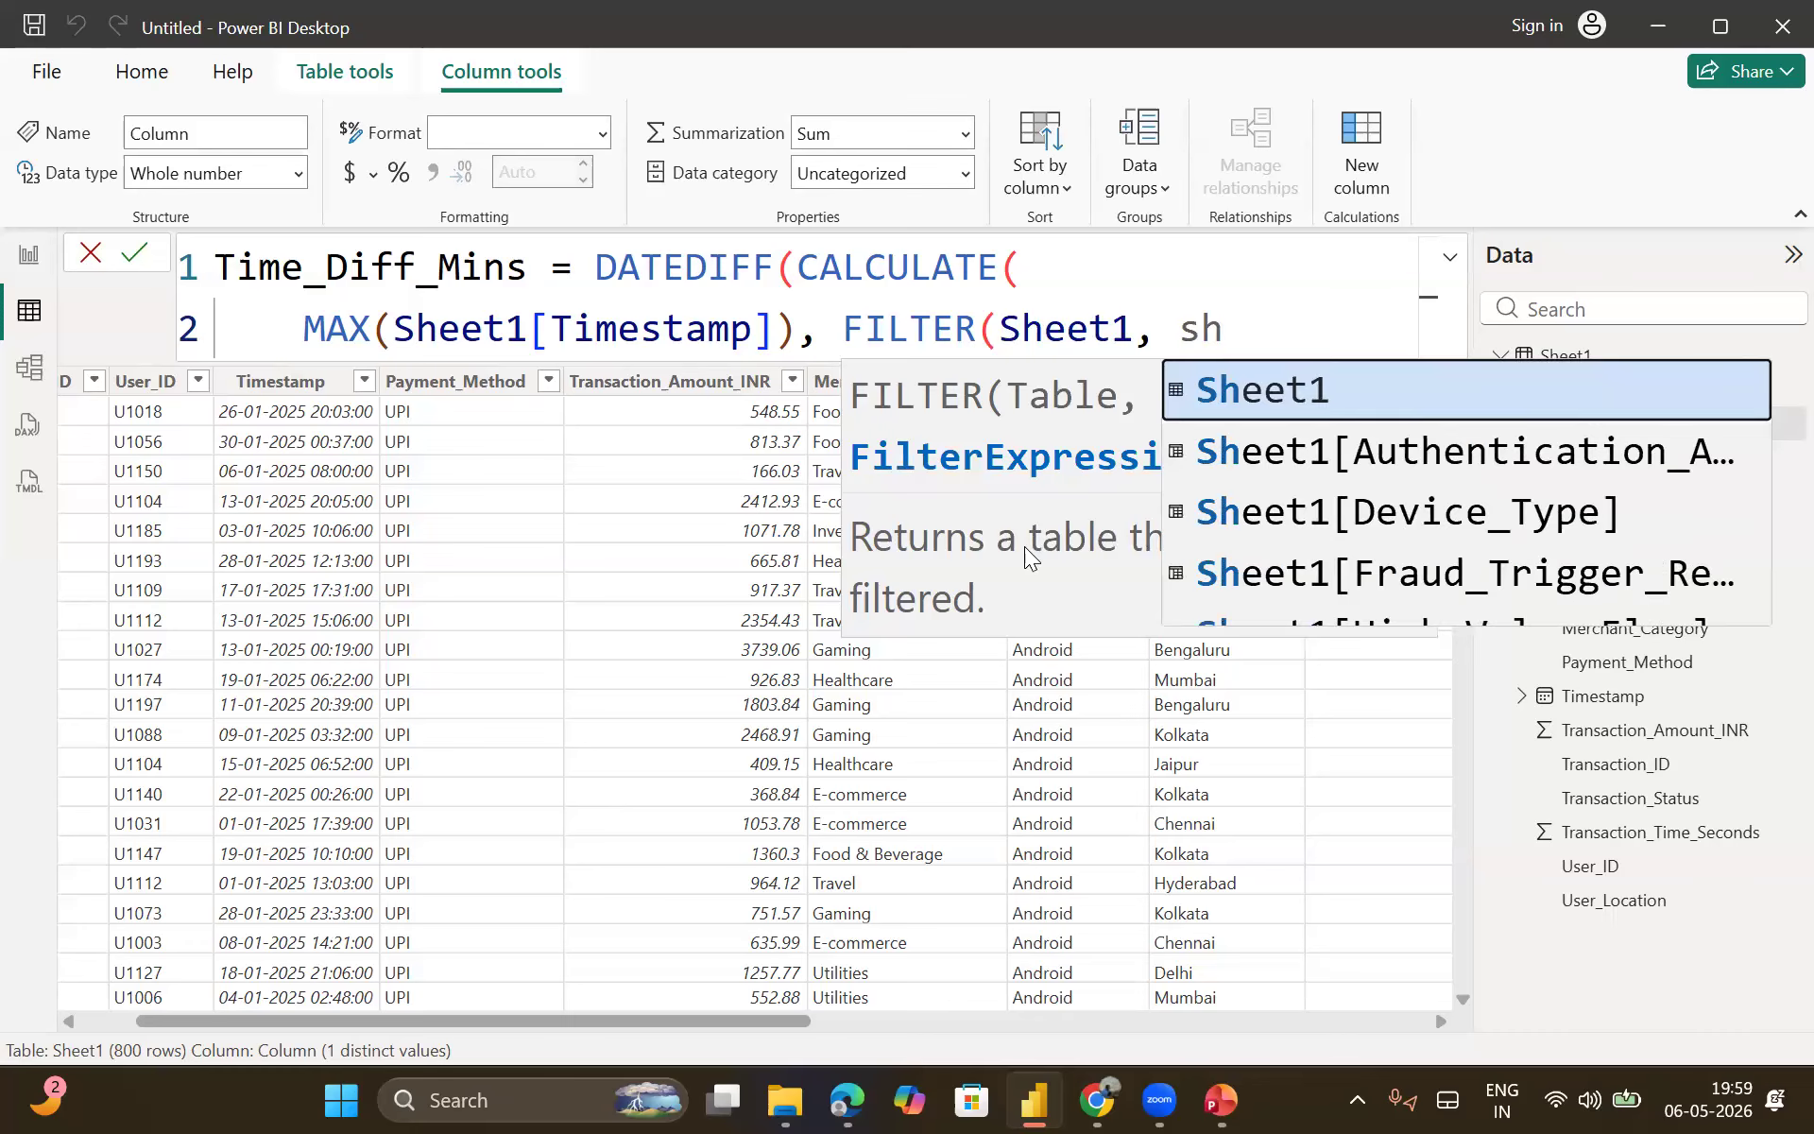
key(Down)
key(Down)
key(Down)
key(Down)
key(Down)
key(Down)
key(Down)
key(Down)
key(Down)
key(Down)
key(Down)
key(Down)
key(Down)
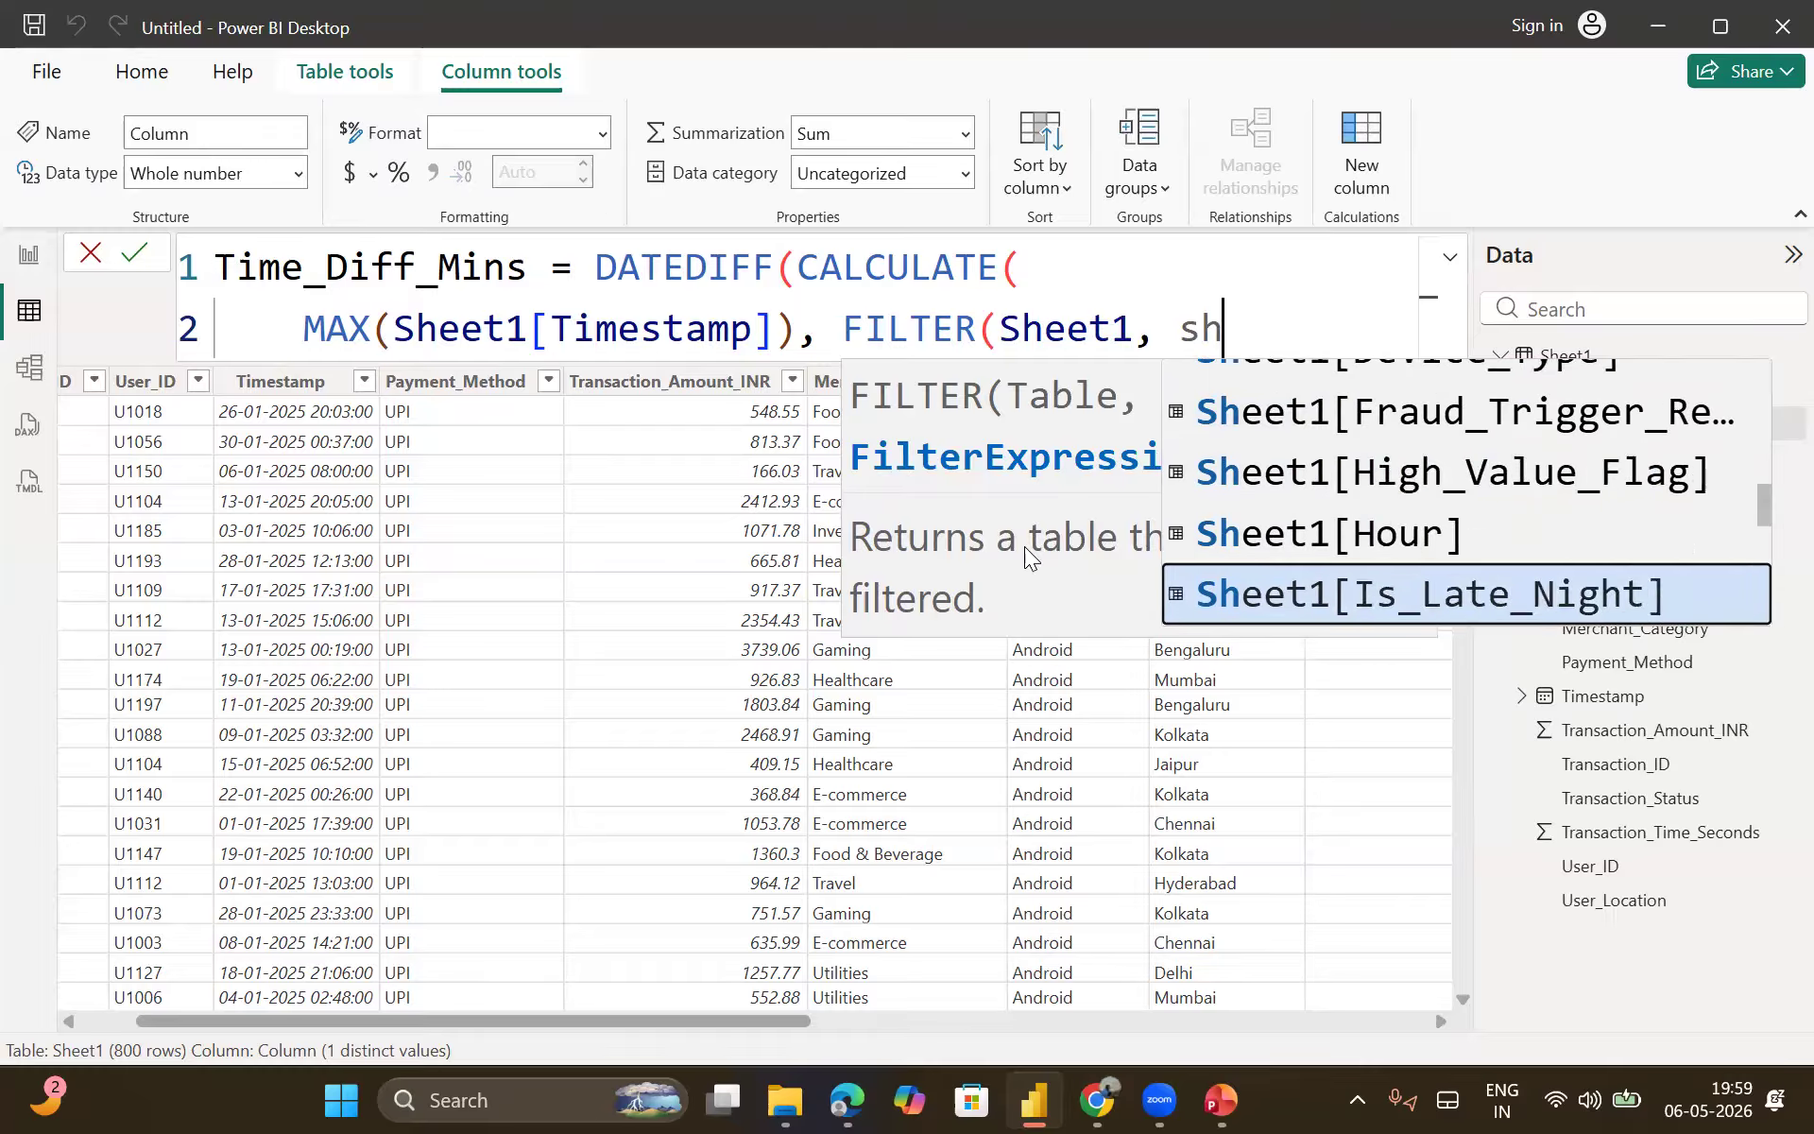
key(Down)
key(Down)
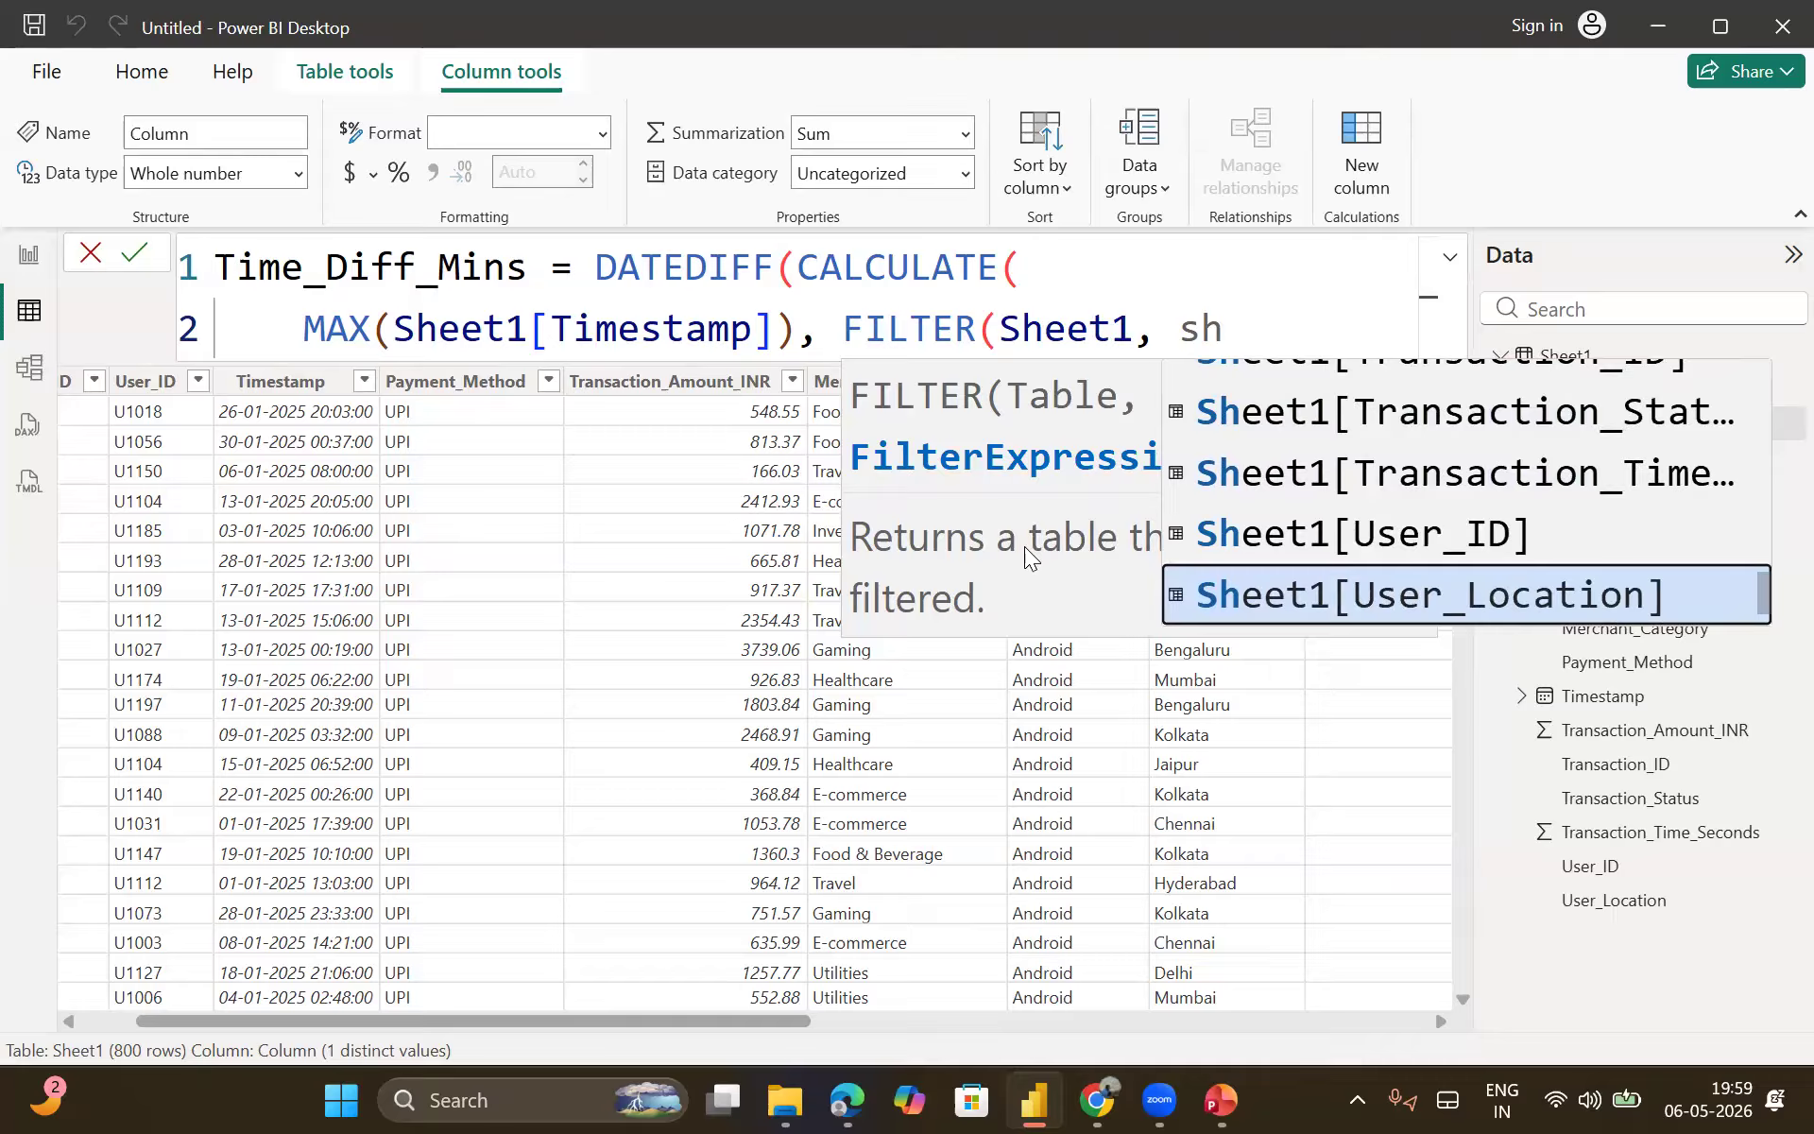
key(Up)
key(Tab)
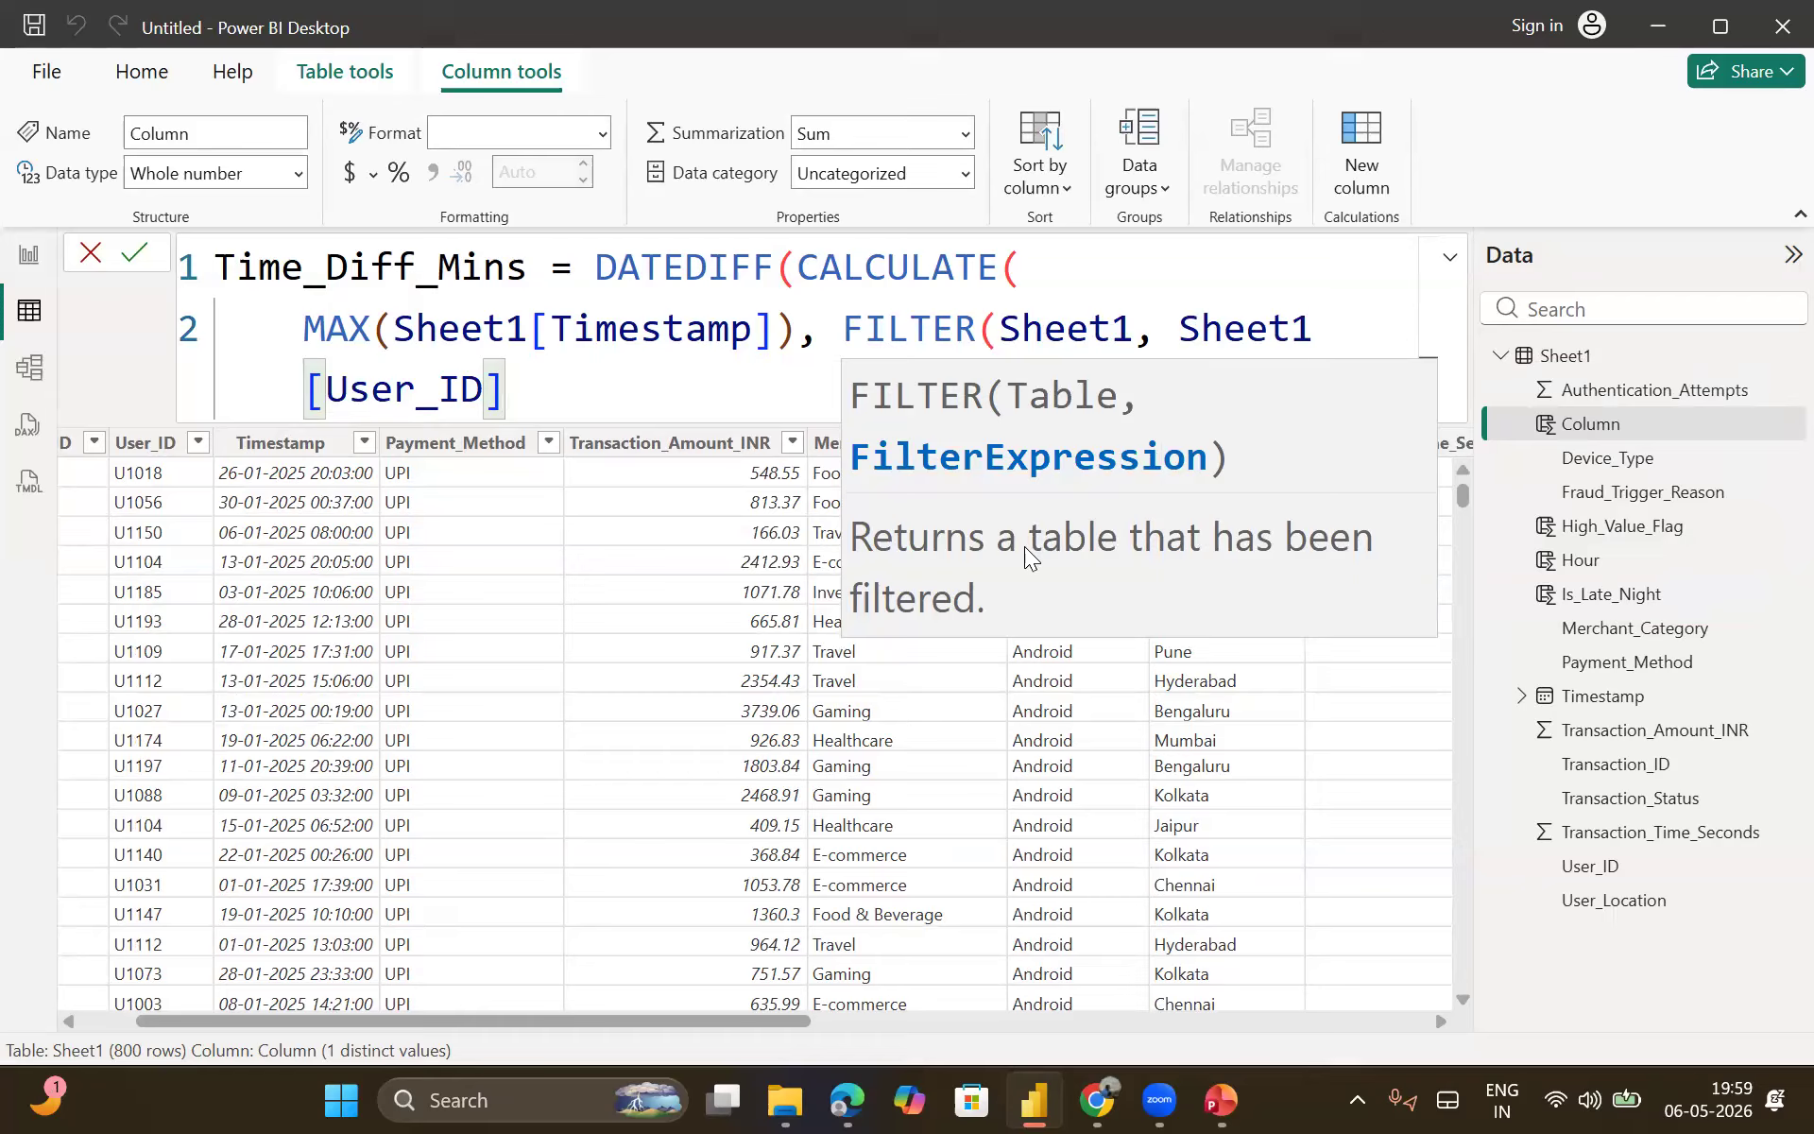
Step: Set the User_ID condition equal to EARLIER(Sheet1[User_ID]) to match transactions of the same user
text(= )
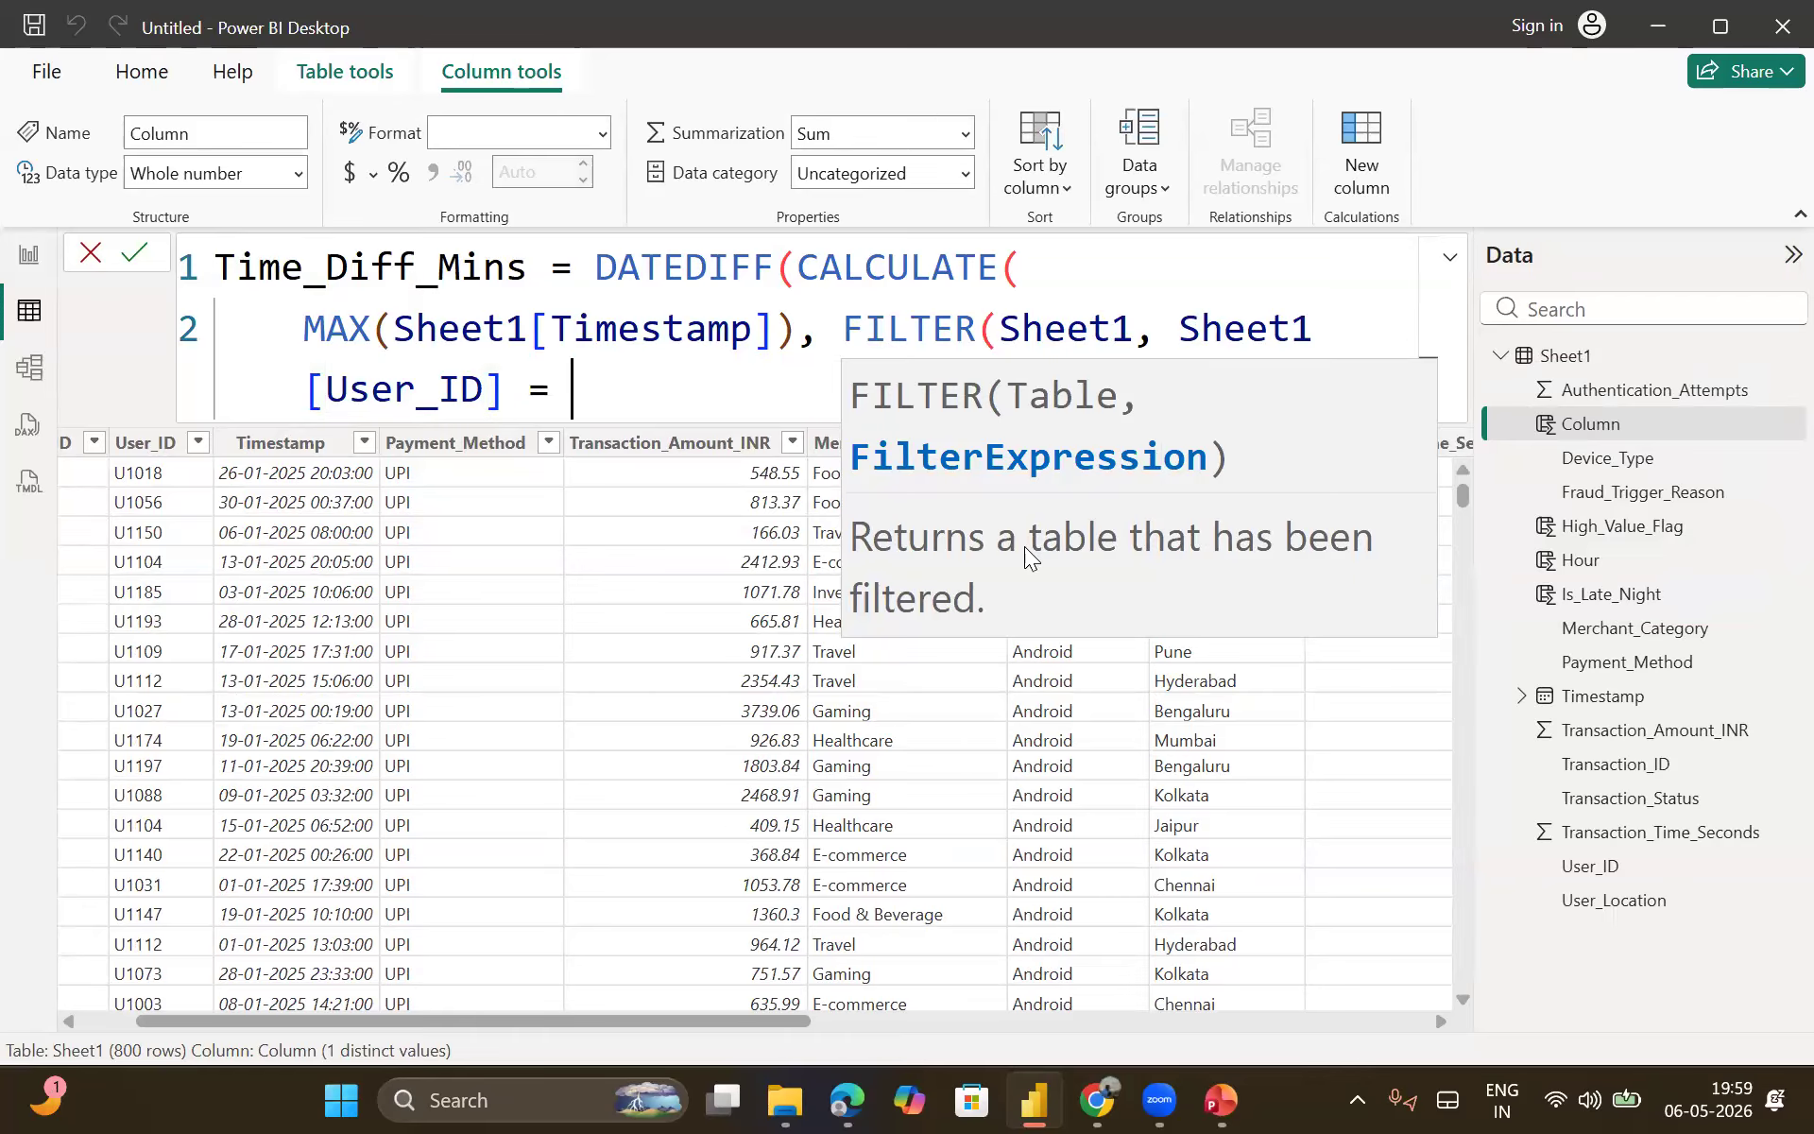
text(Ear)
key(Tab)
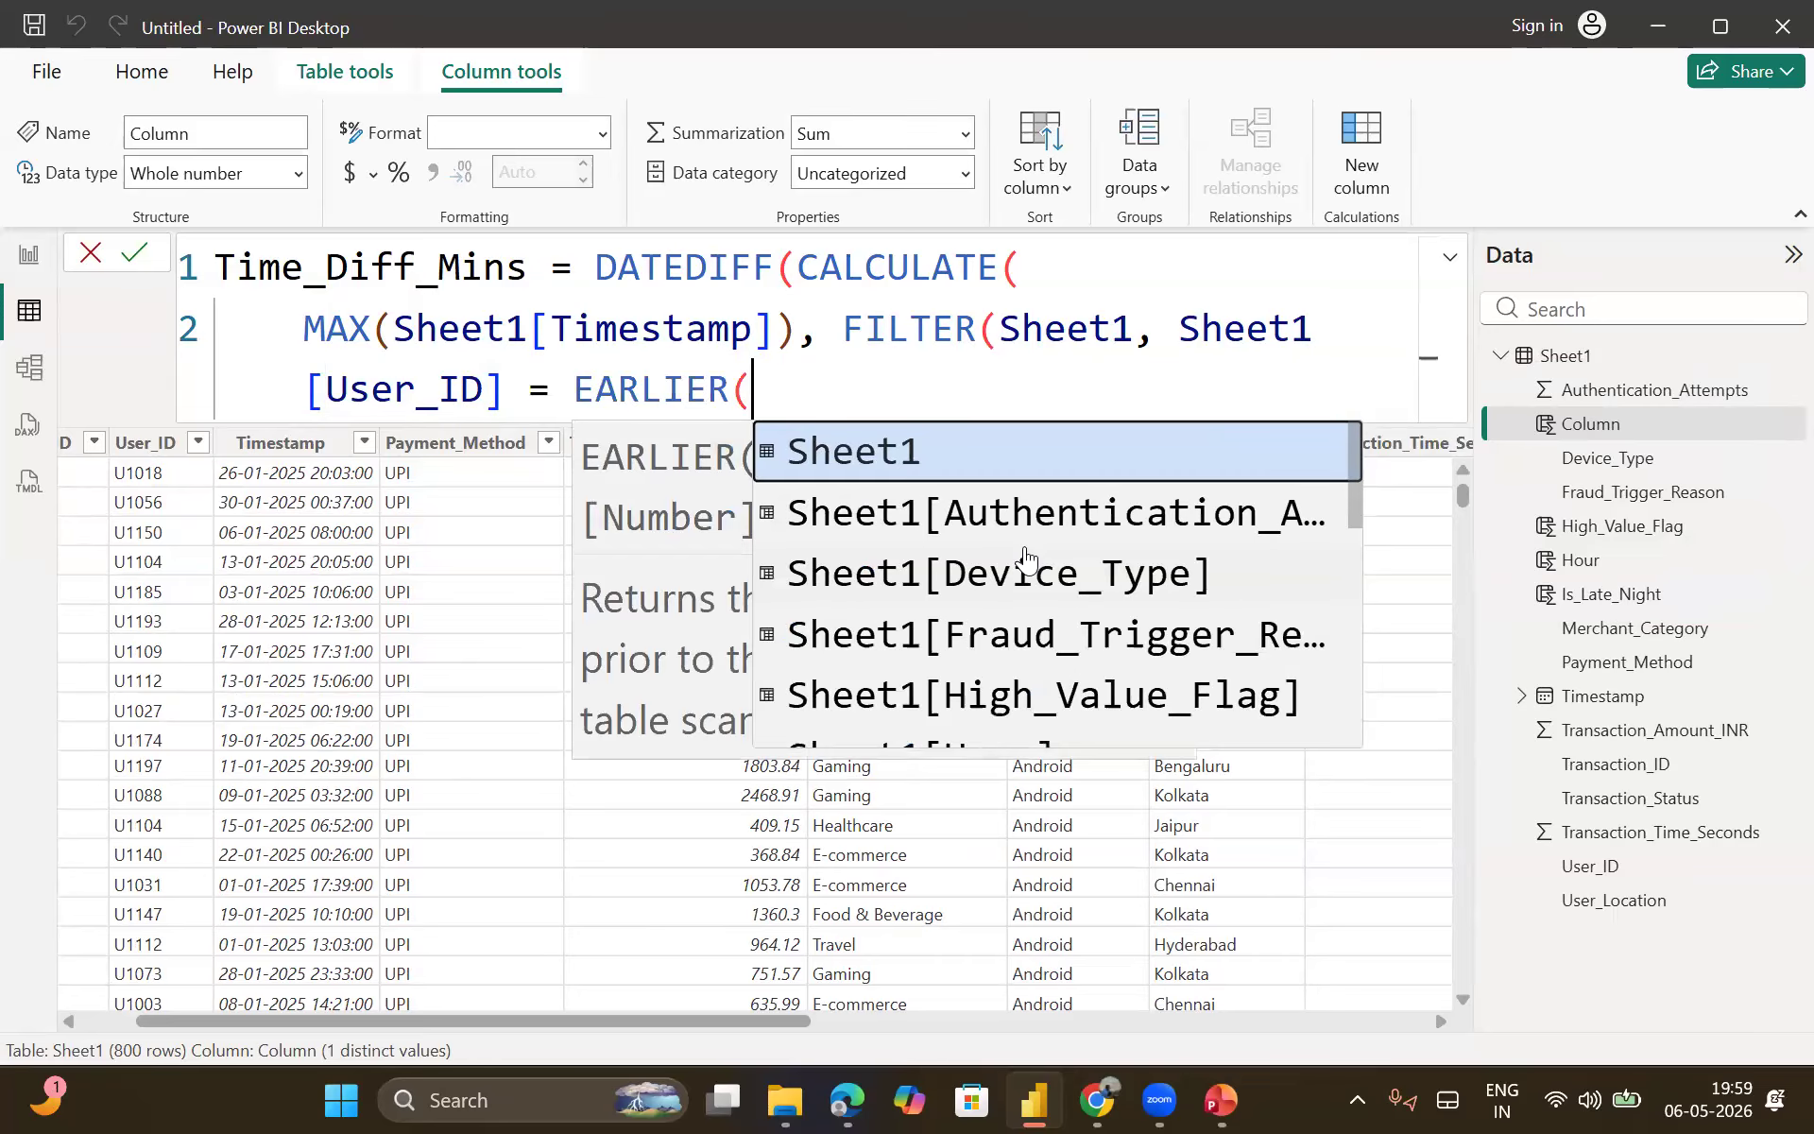
key(Down)
key(Down)
key(Down)
key(Down)
key(Down)
key(Down)
key(Down)
key(Down)
key(Down)
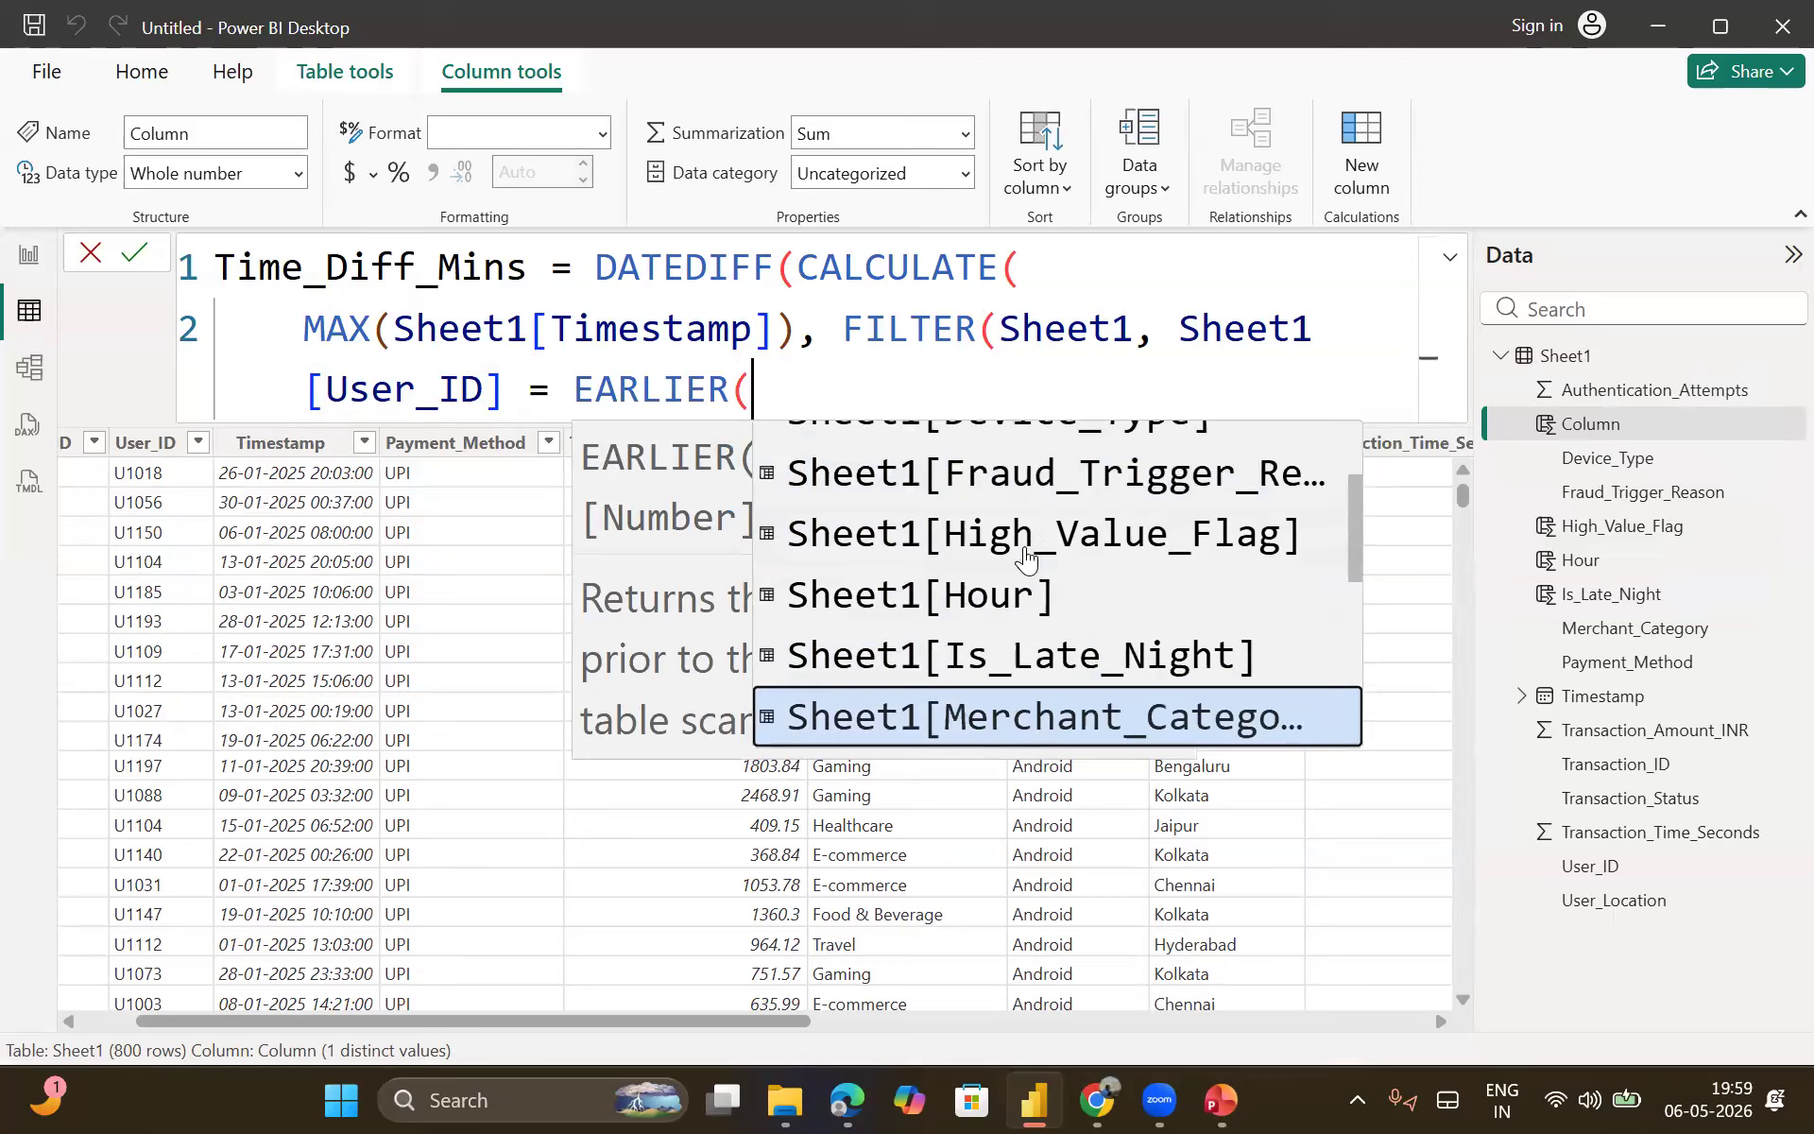
key(Down)
key(Down)
key(Down)
key(Down)
key(Down)
key(Down)
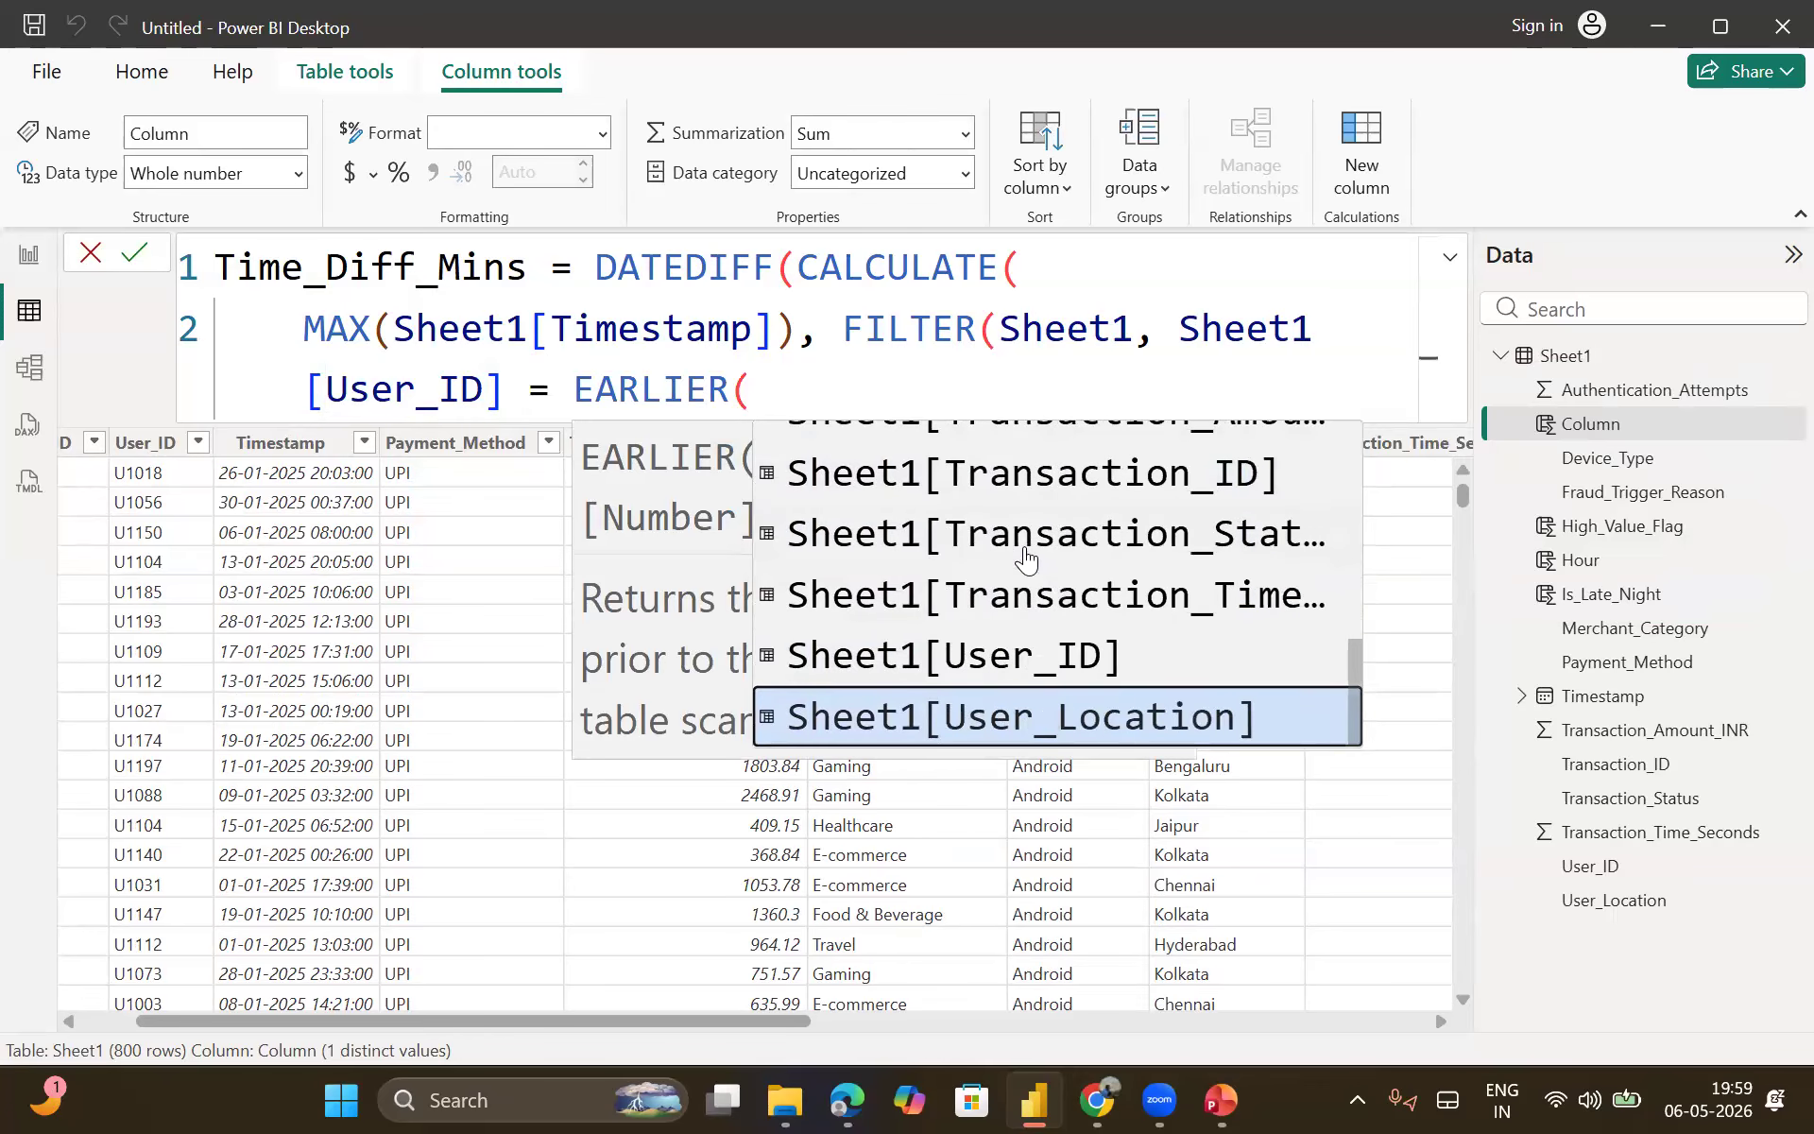
key(Up)
key(Tab)
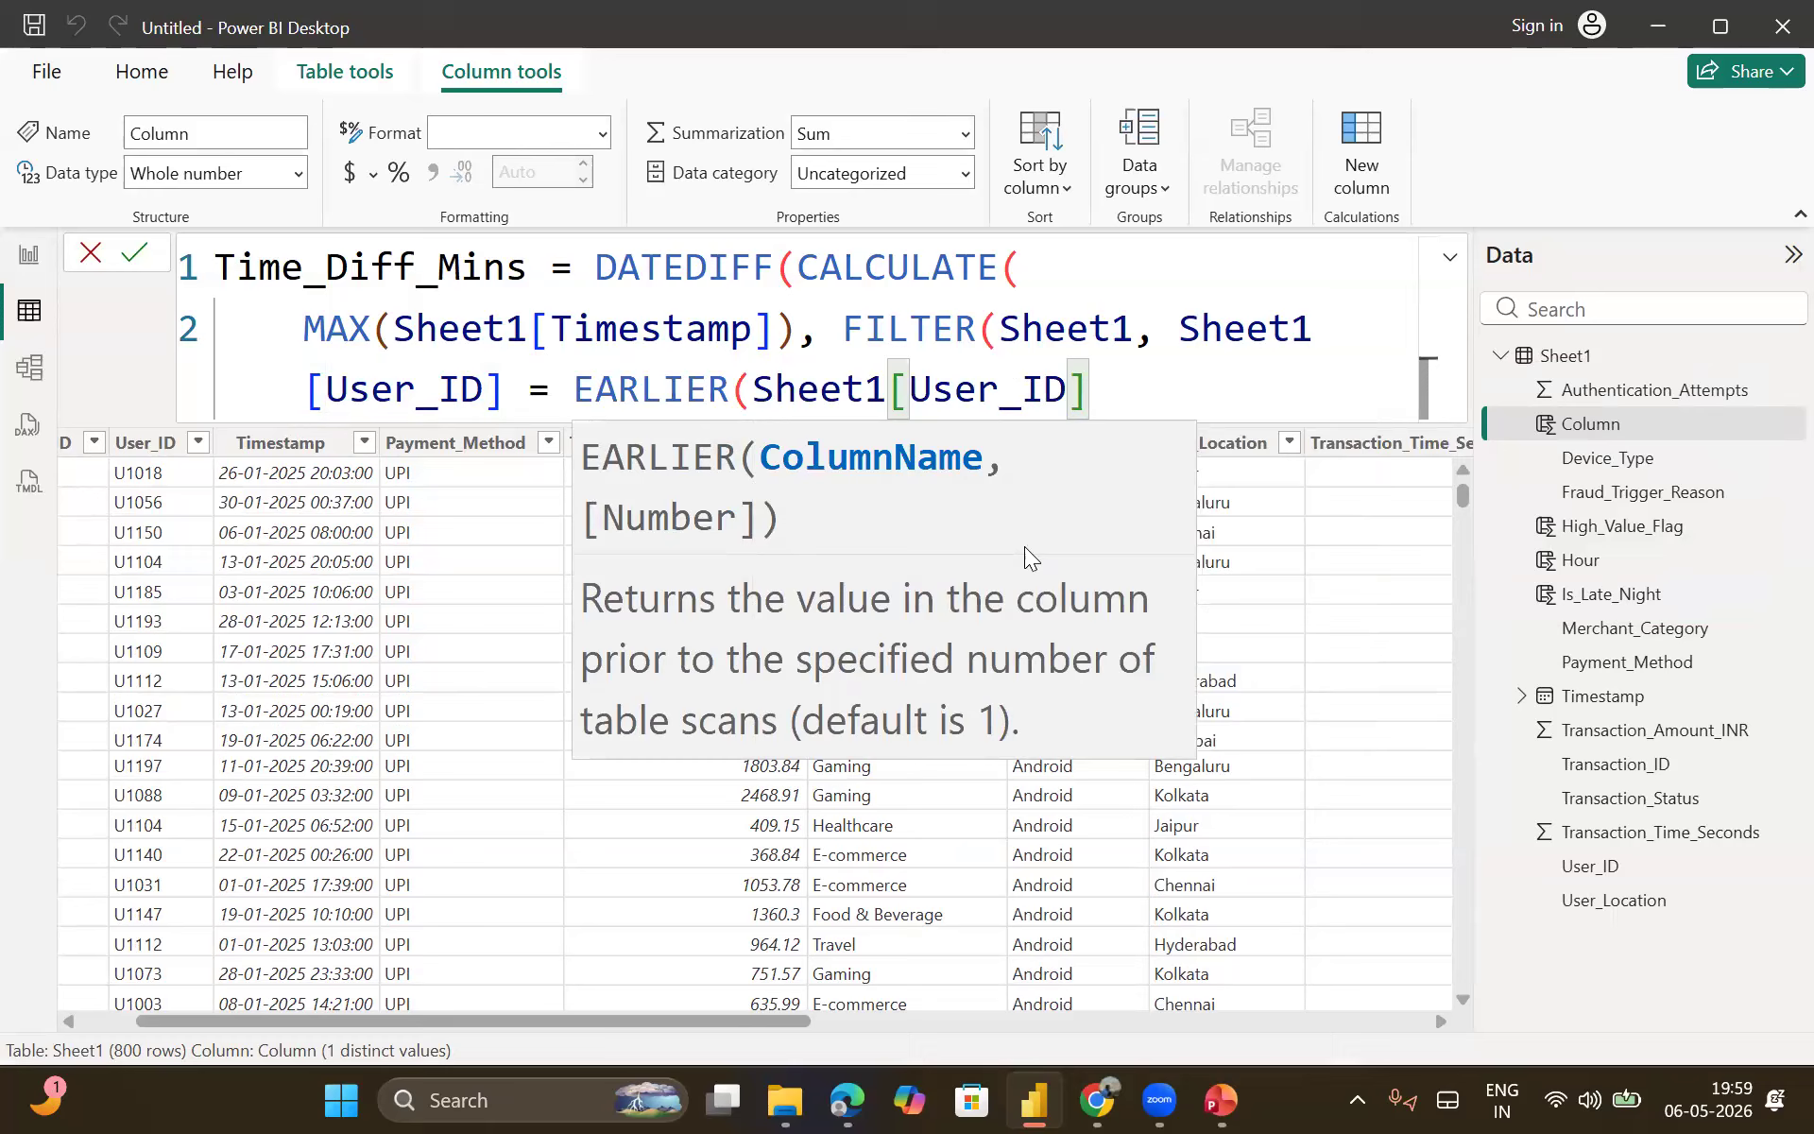
text())
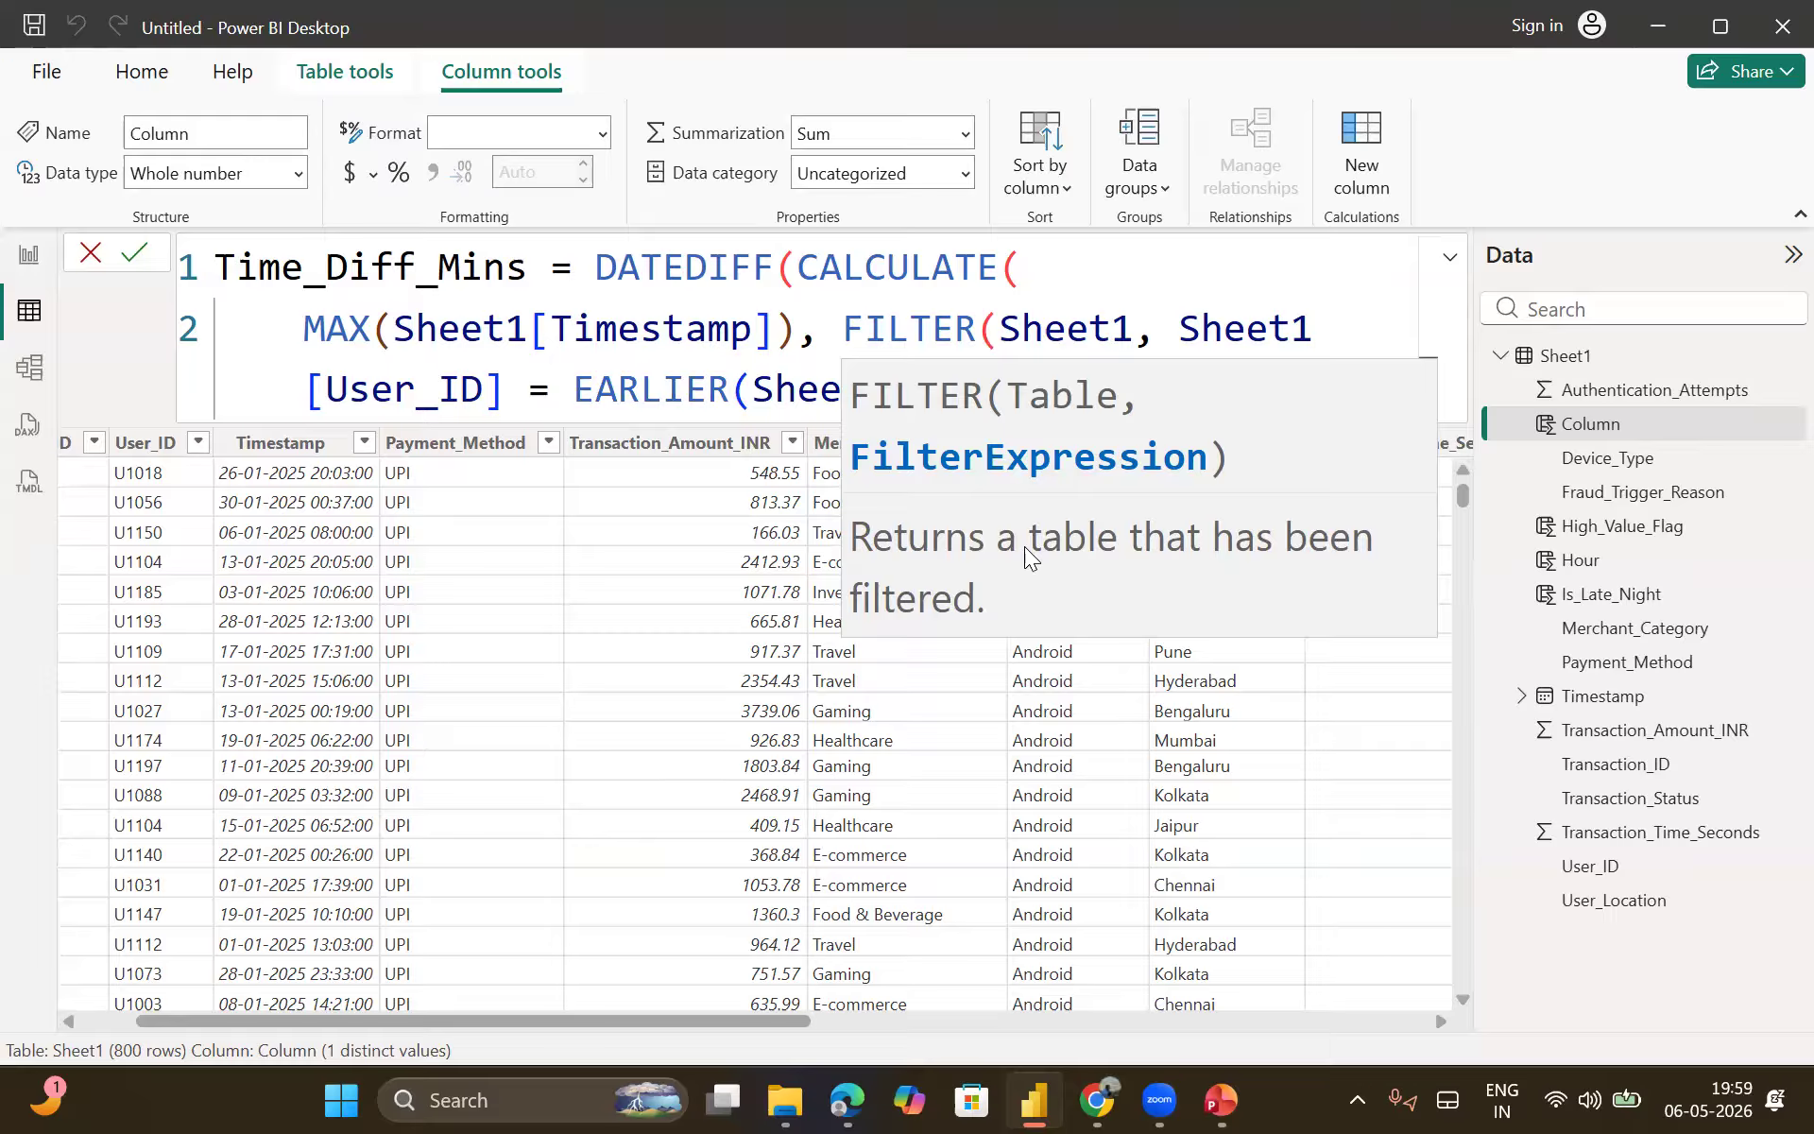
Step: Join a second FILTER condition with && and start it with the Sheet1[Timestamp] column
text(sh)
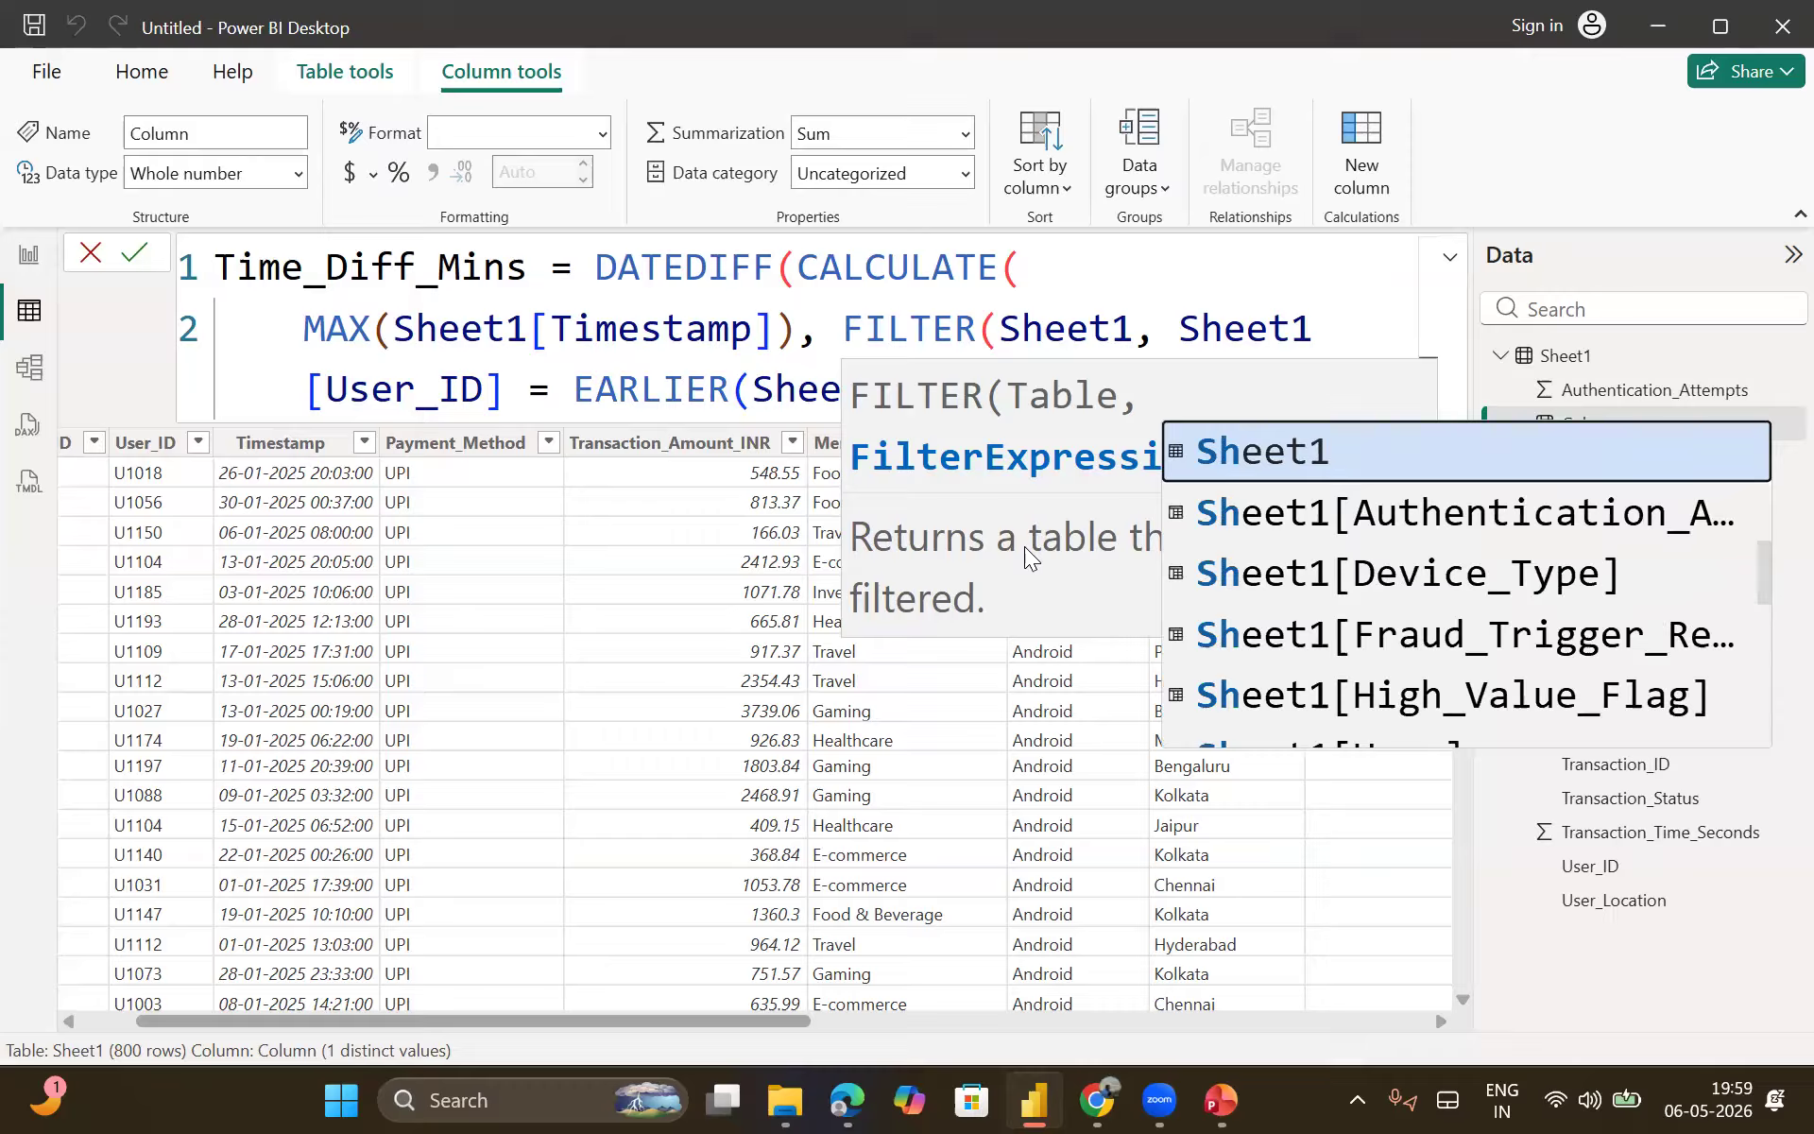
key(Down)
key(Down)
key(Down)
key(Down)
key(Down)
key(Down)
key(Down)
key(Down)
key(Down)
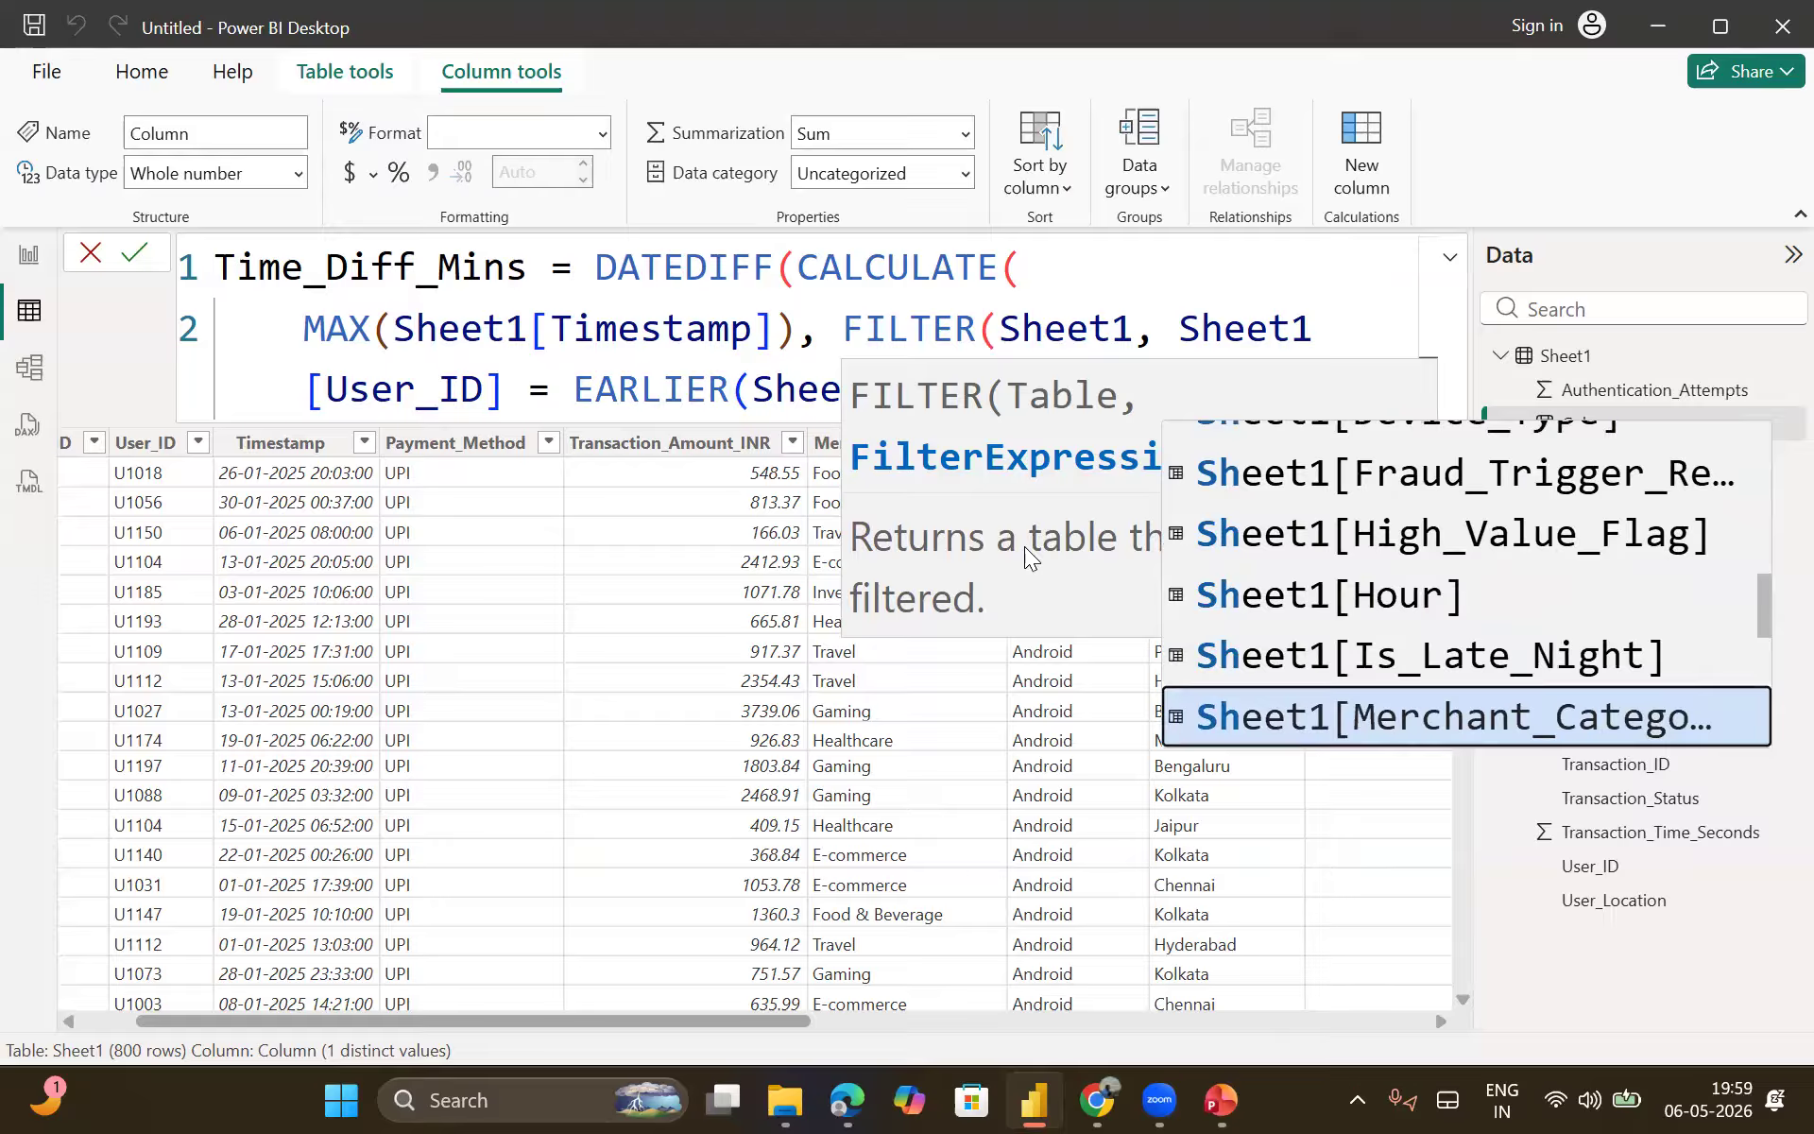
key(Tab)
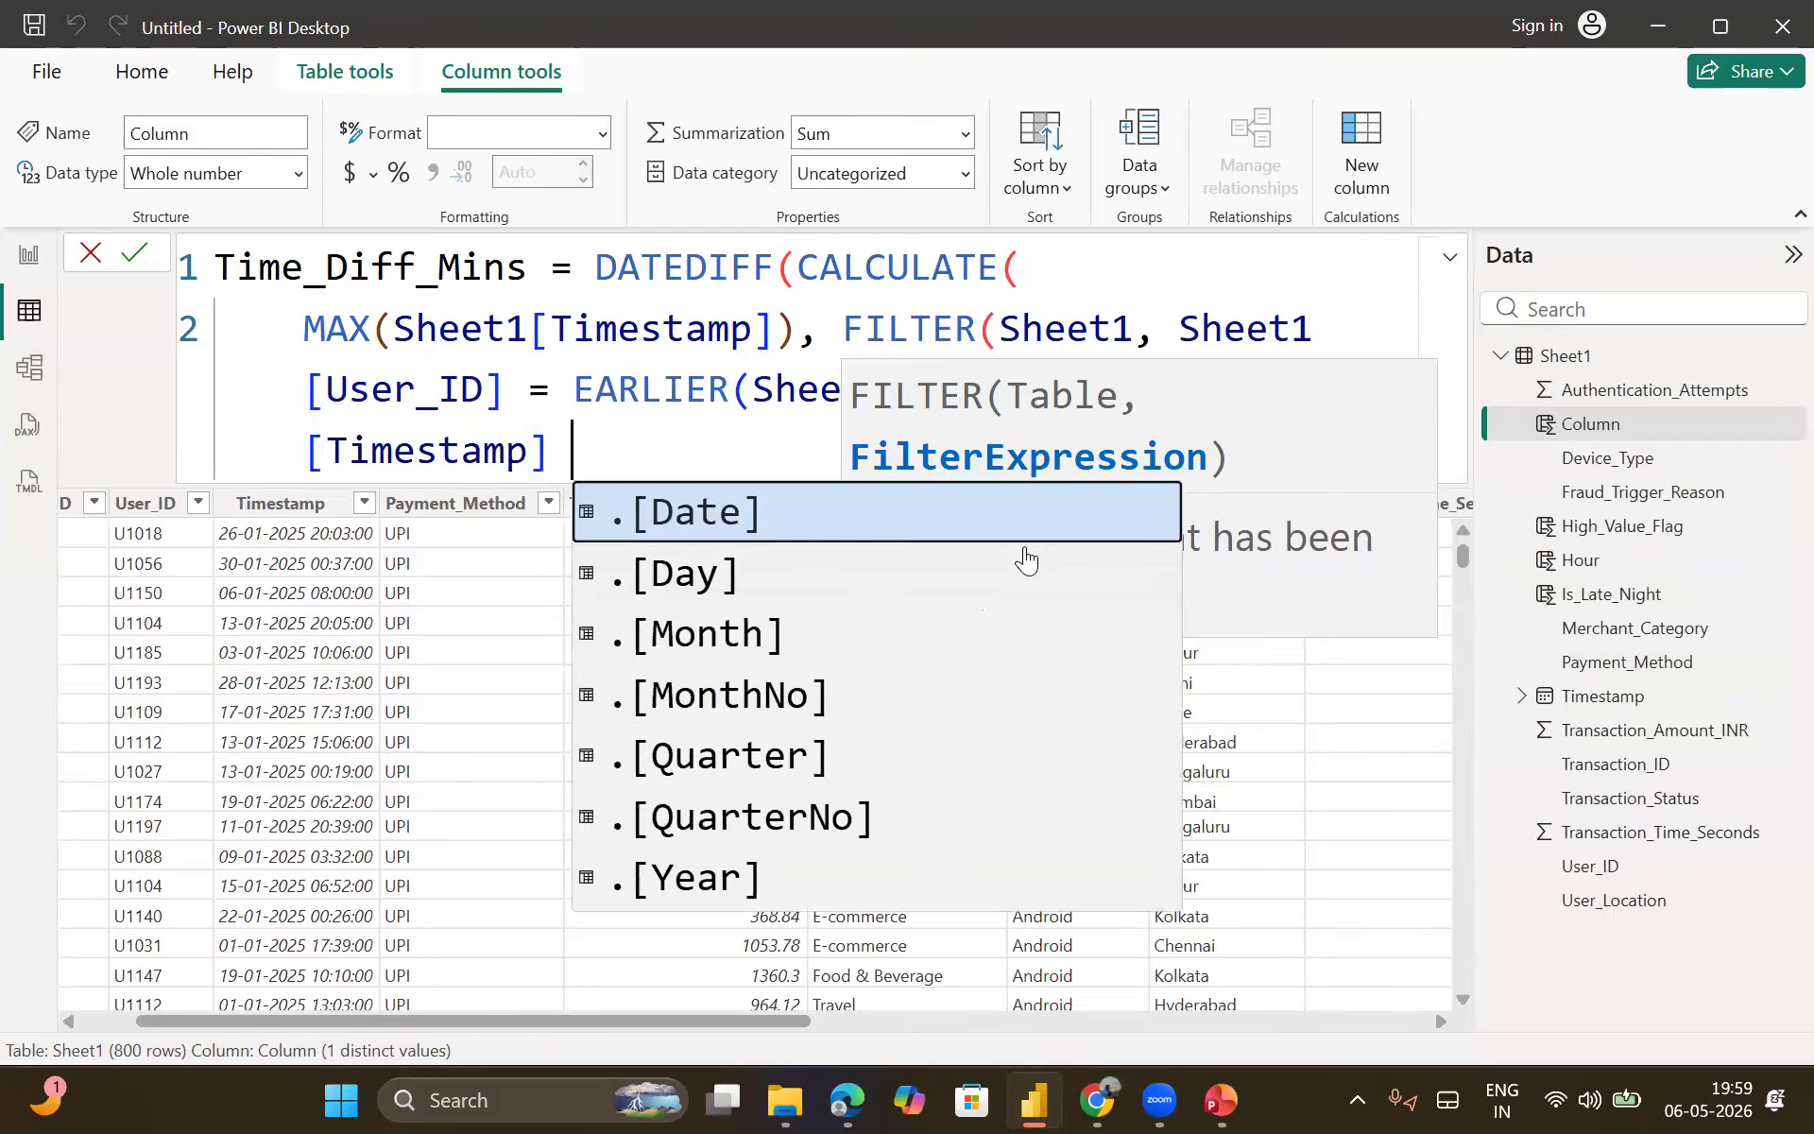
Step: Compare the timestamp as less than EARLIER(Sheet1[Timestamp]), and close the FILTER and CALCULATE functions
text(< e)
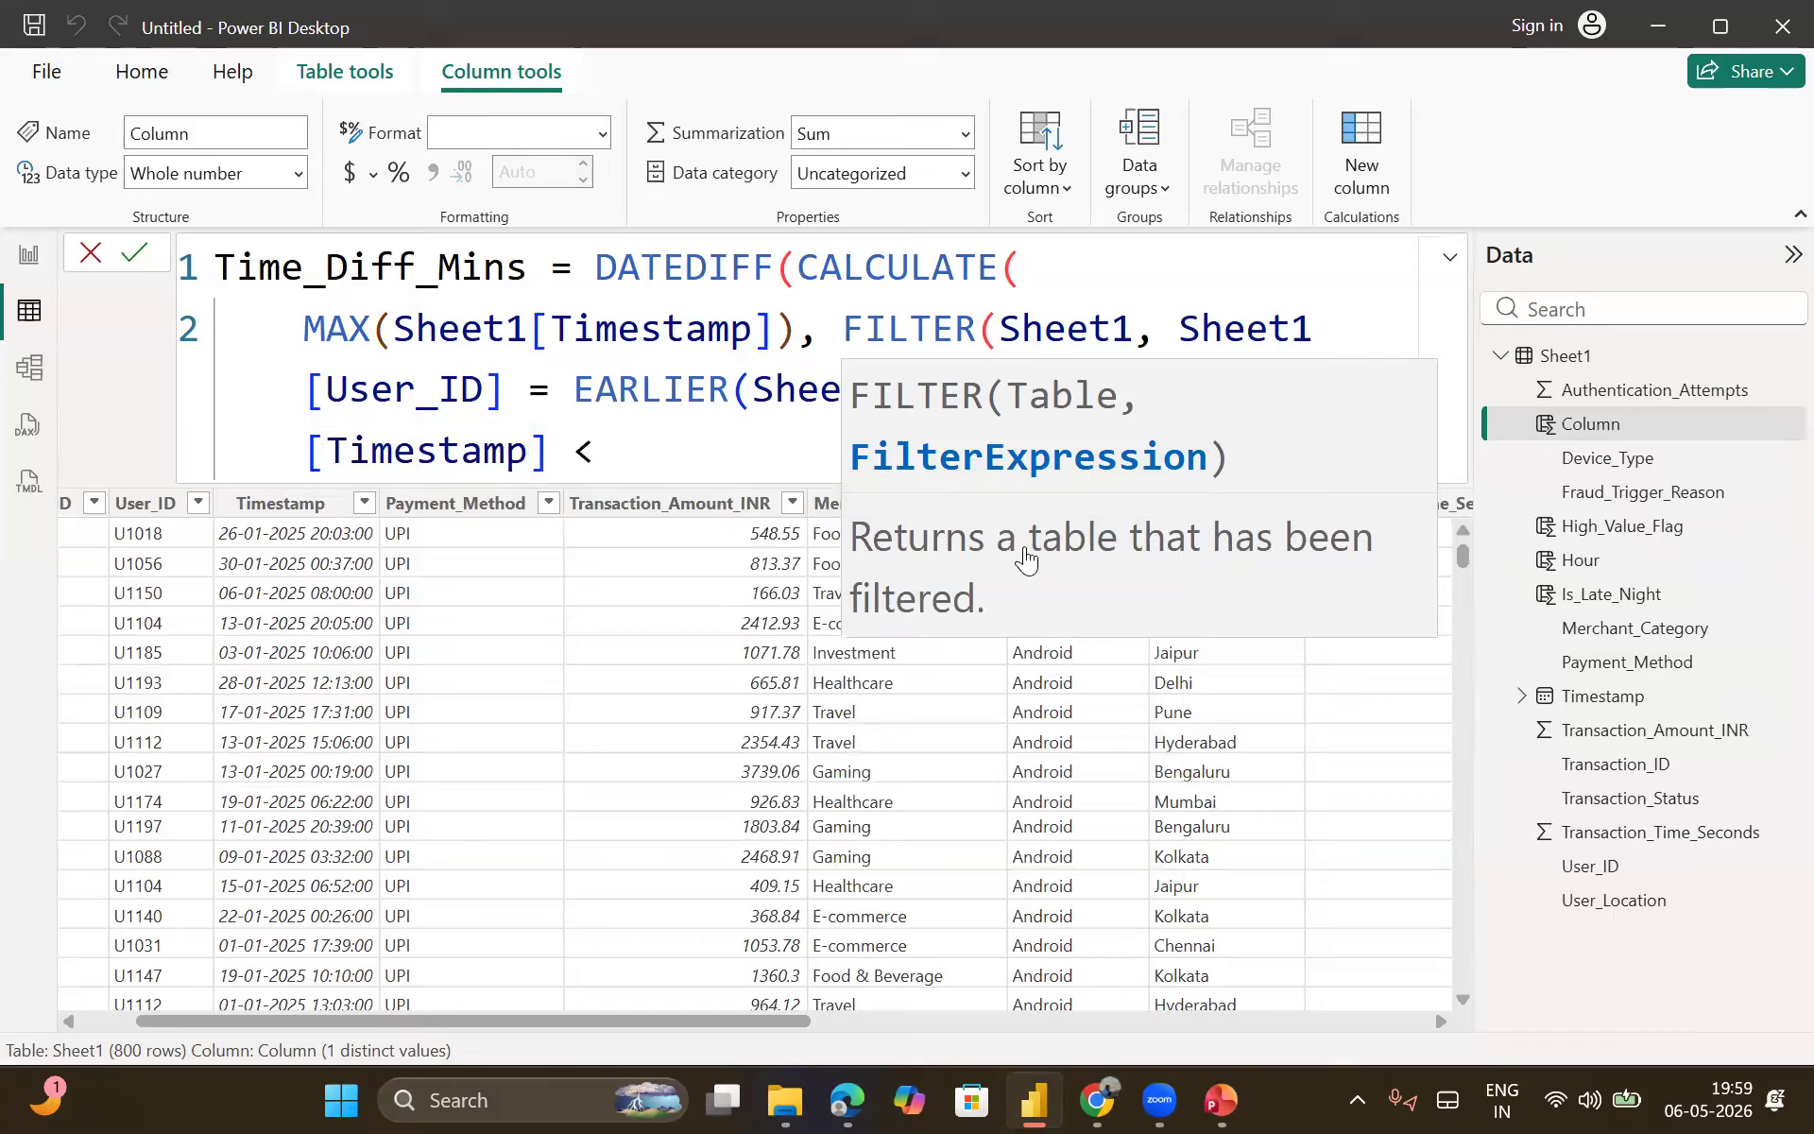
key(Tab)
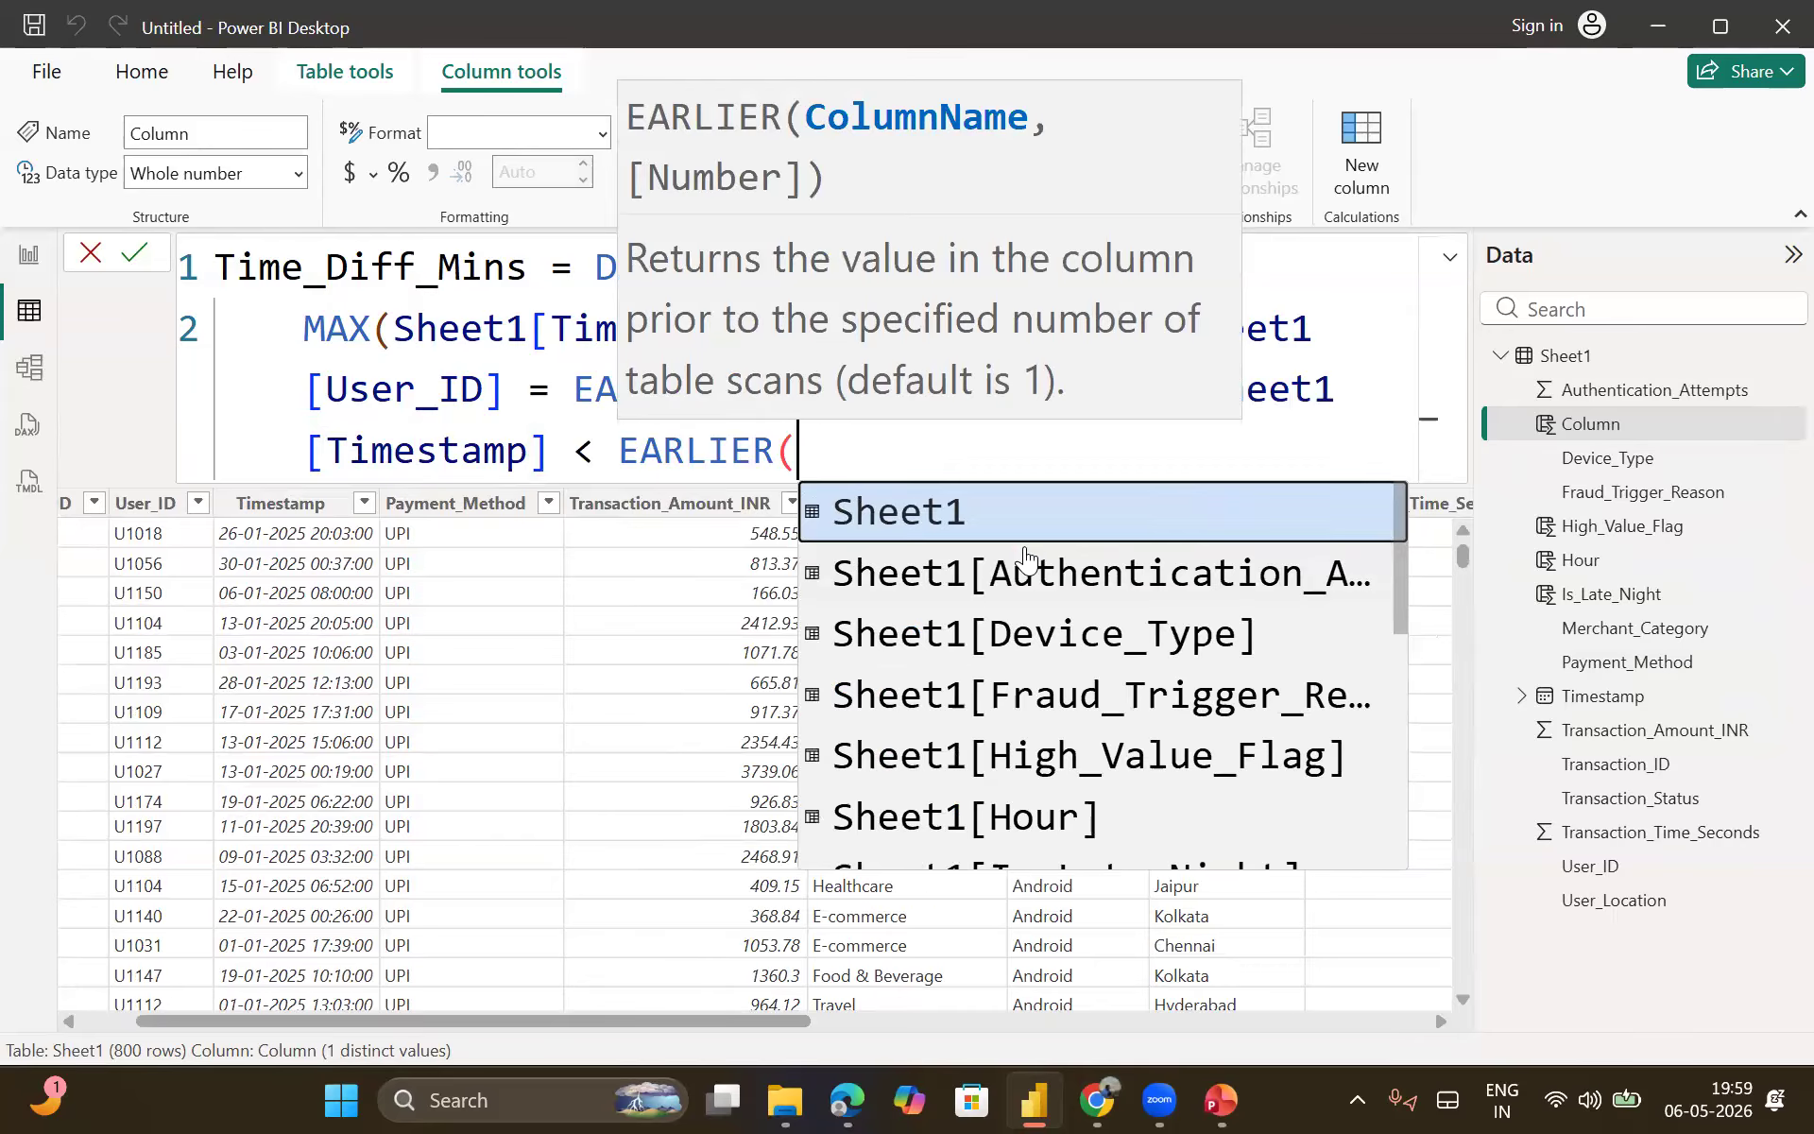
key(Down)
key(Down)
key(Down)
key(Down)
key(Down)
key(Down)
key(Down)
key(Down)
key(Down)
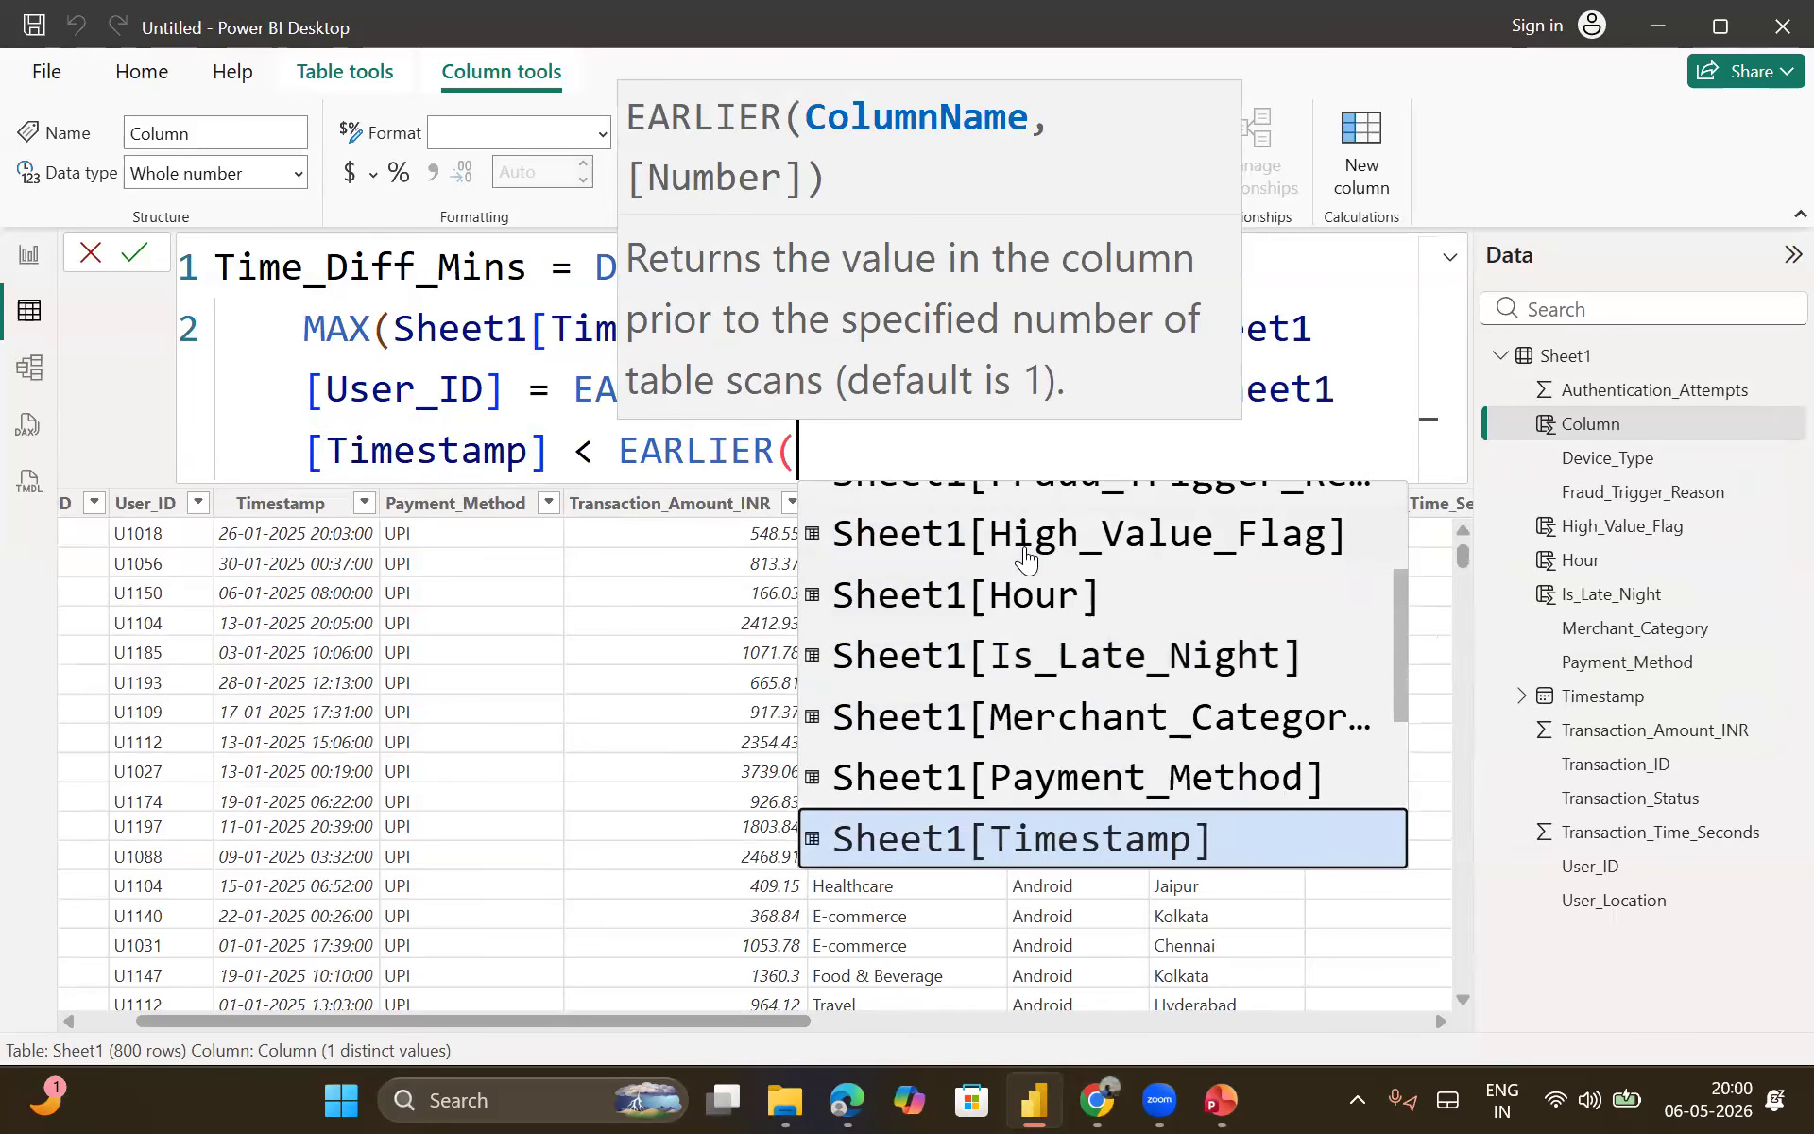
key(Tab)
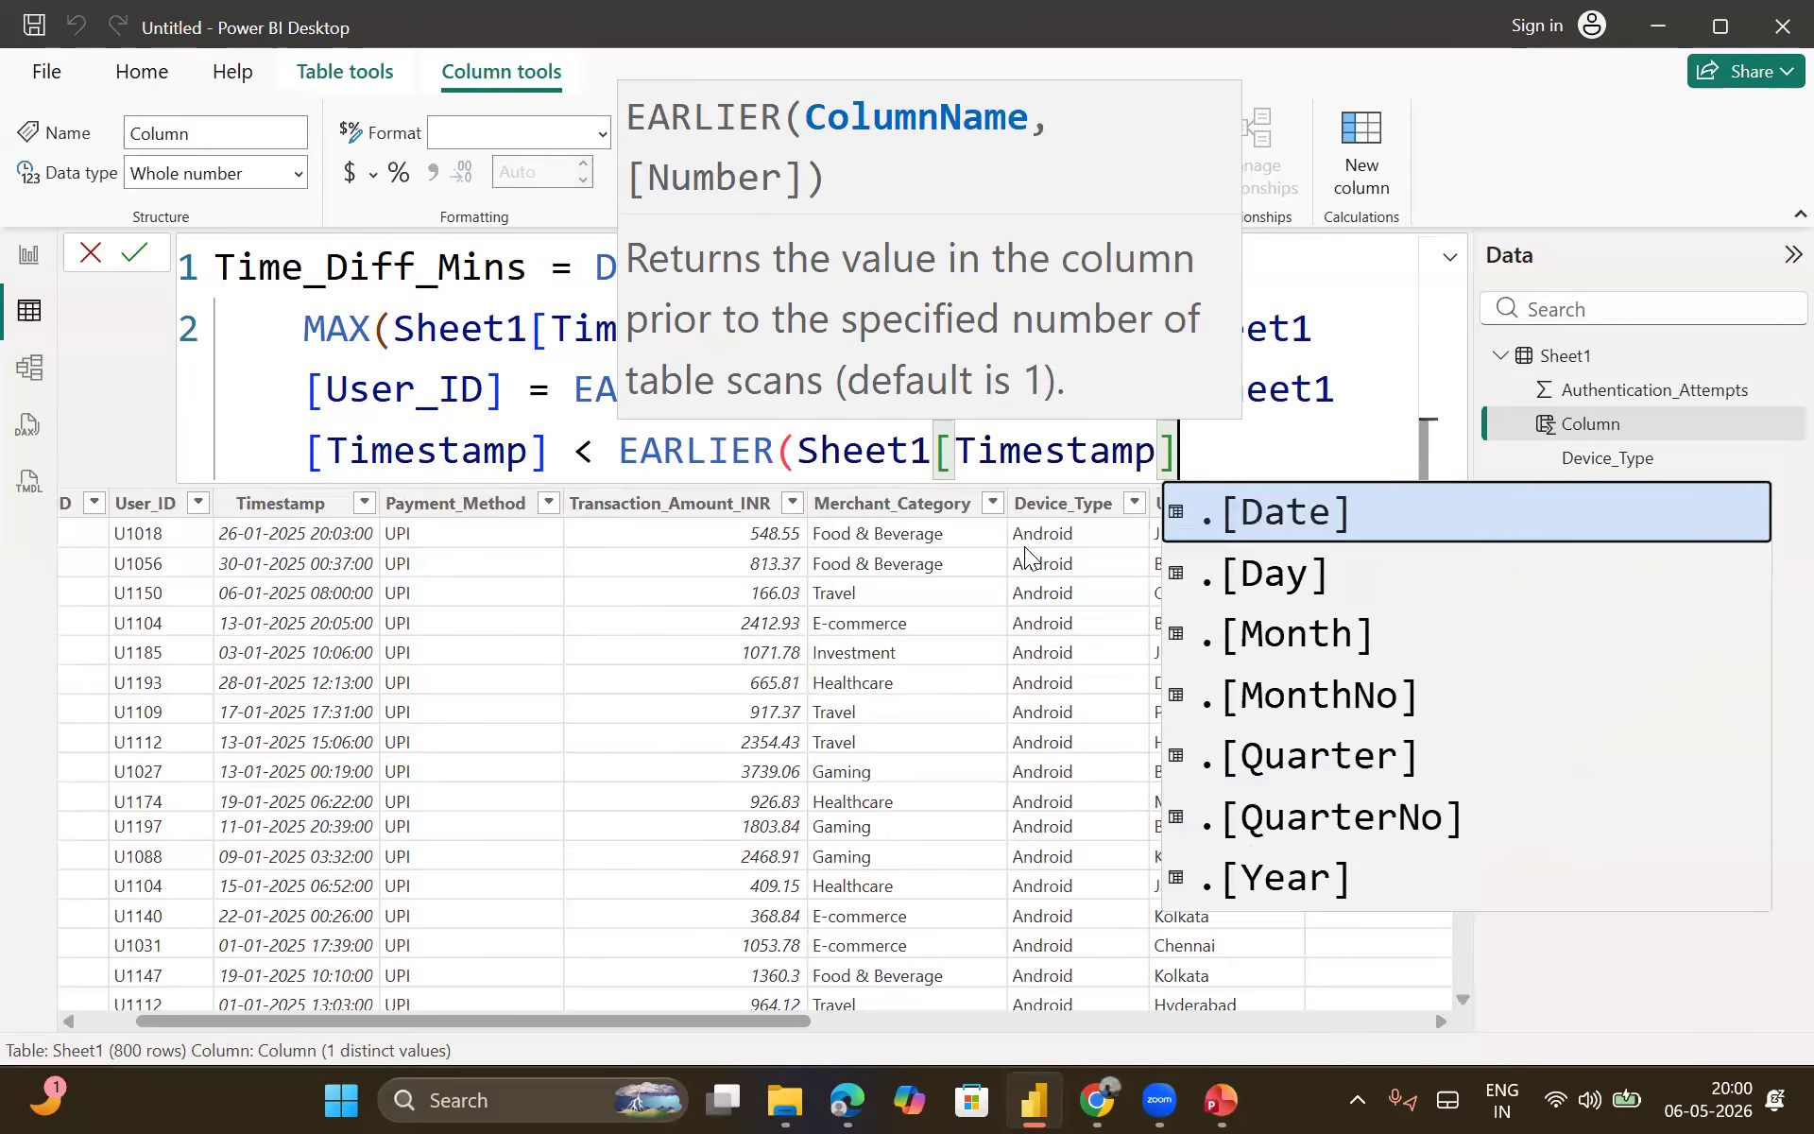
text())
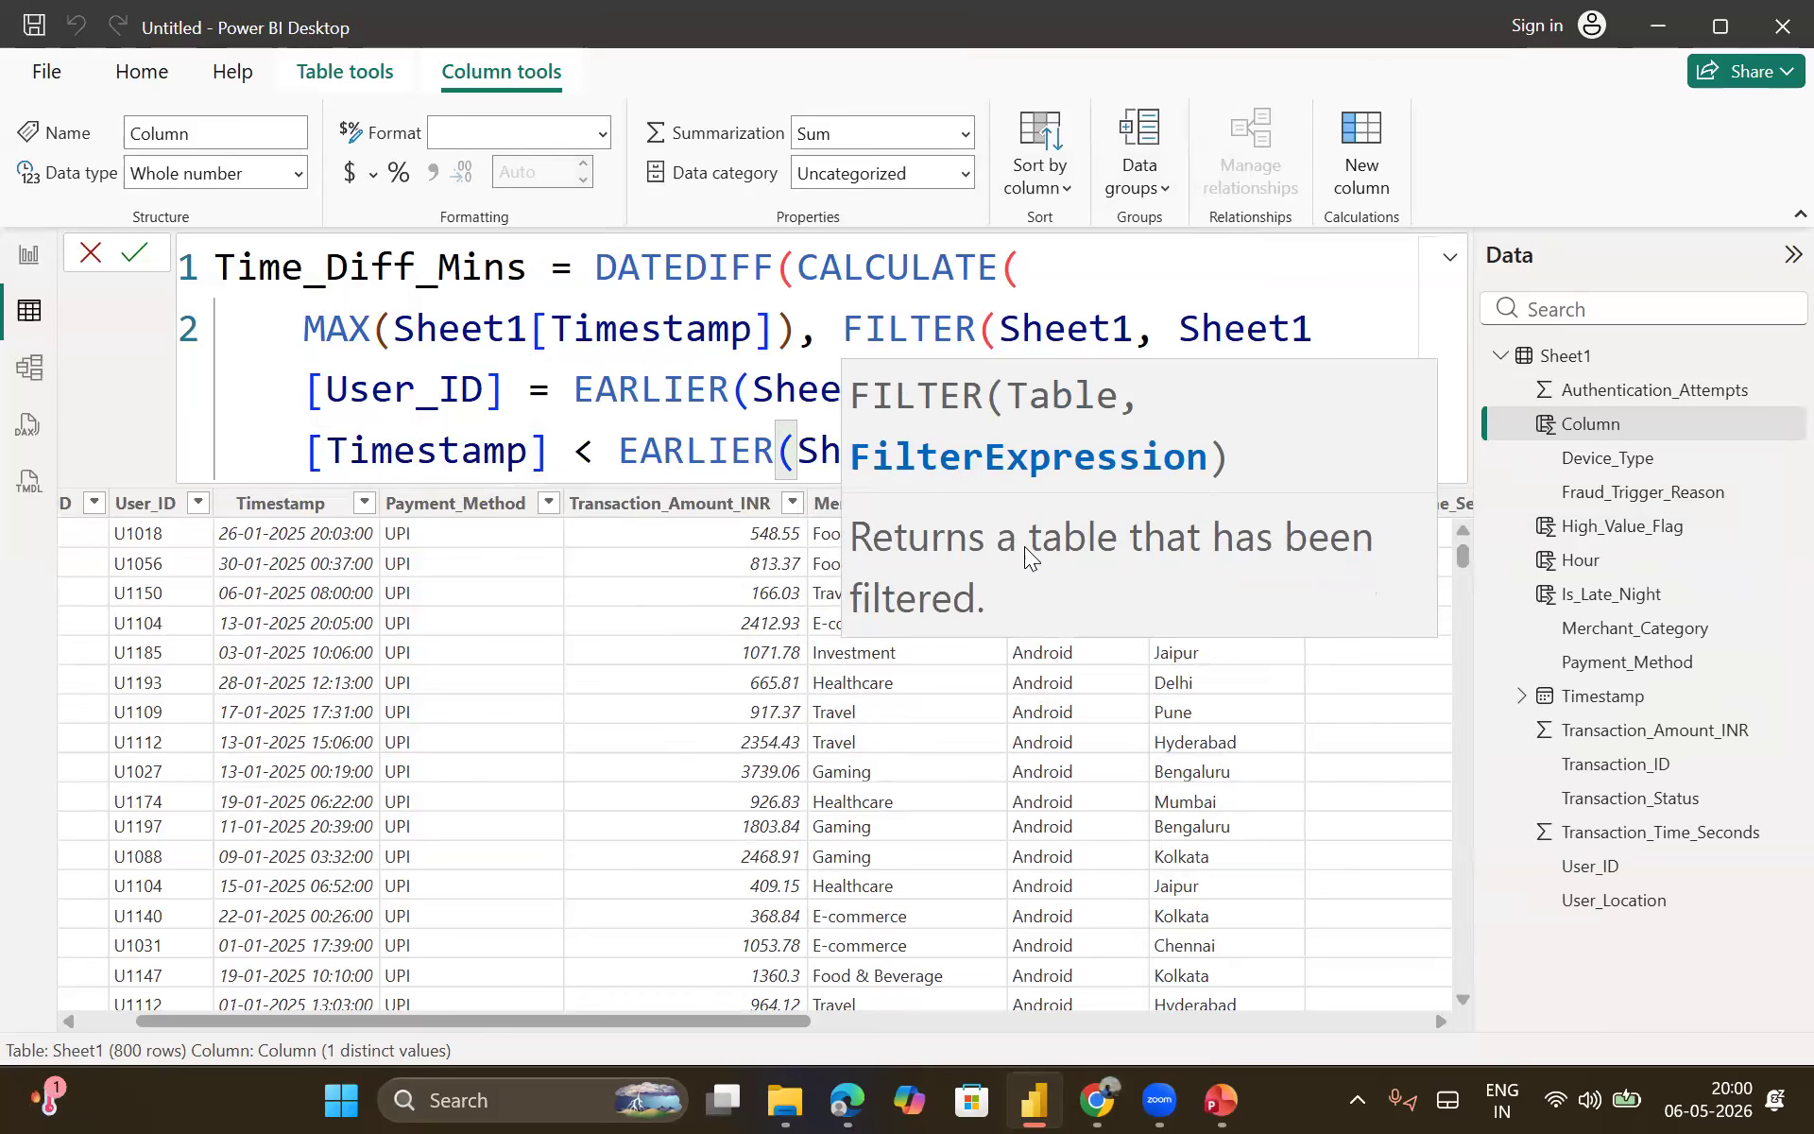
text())
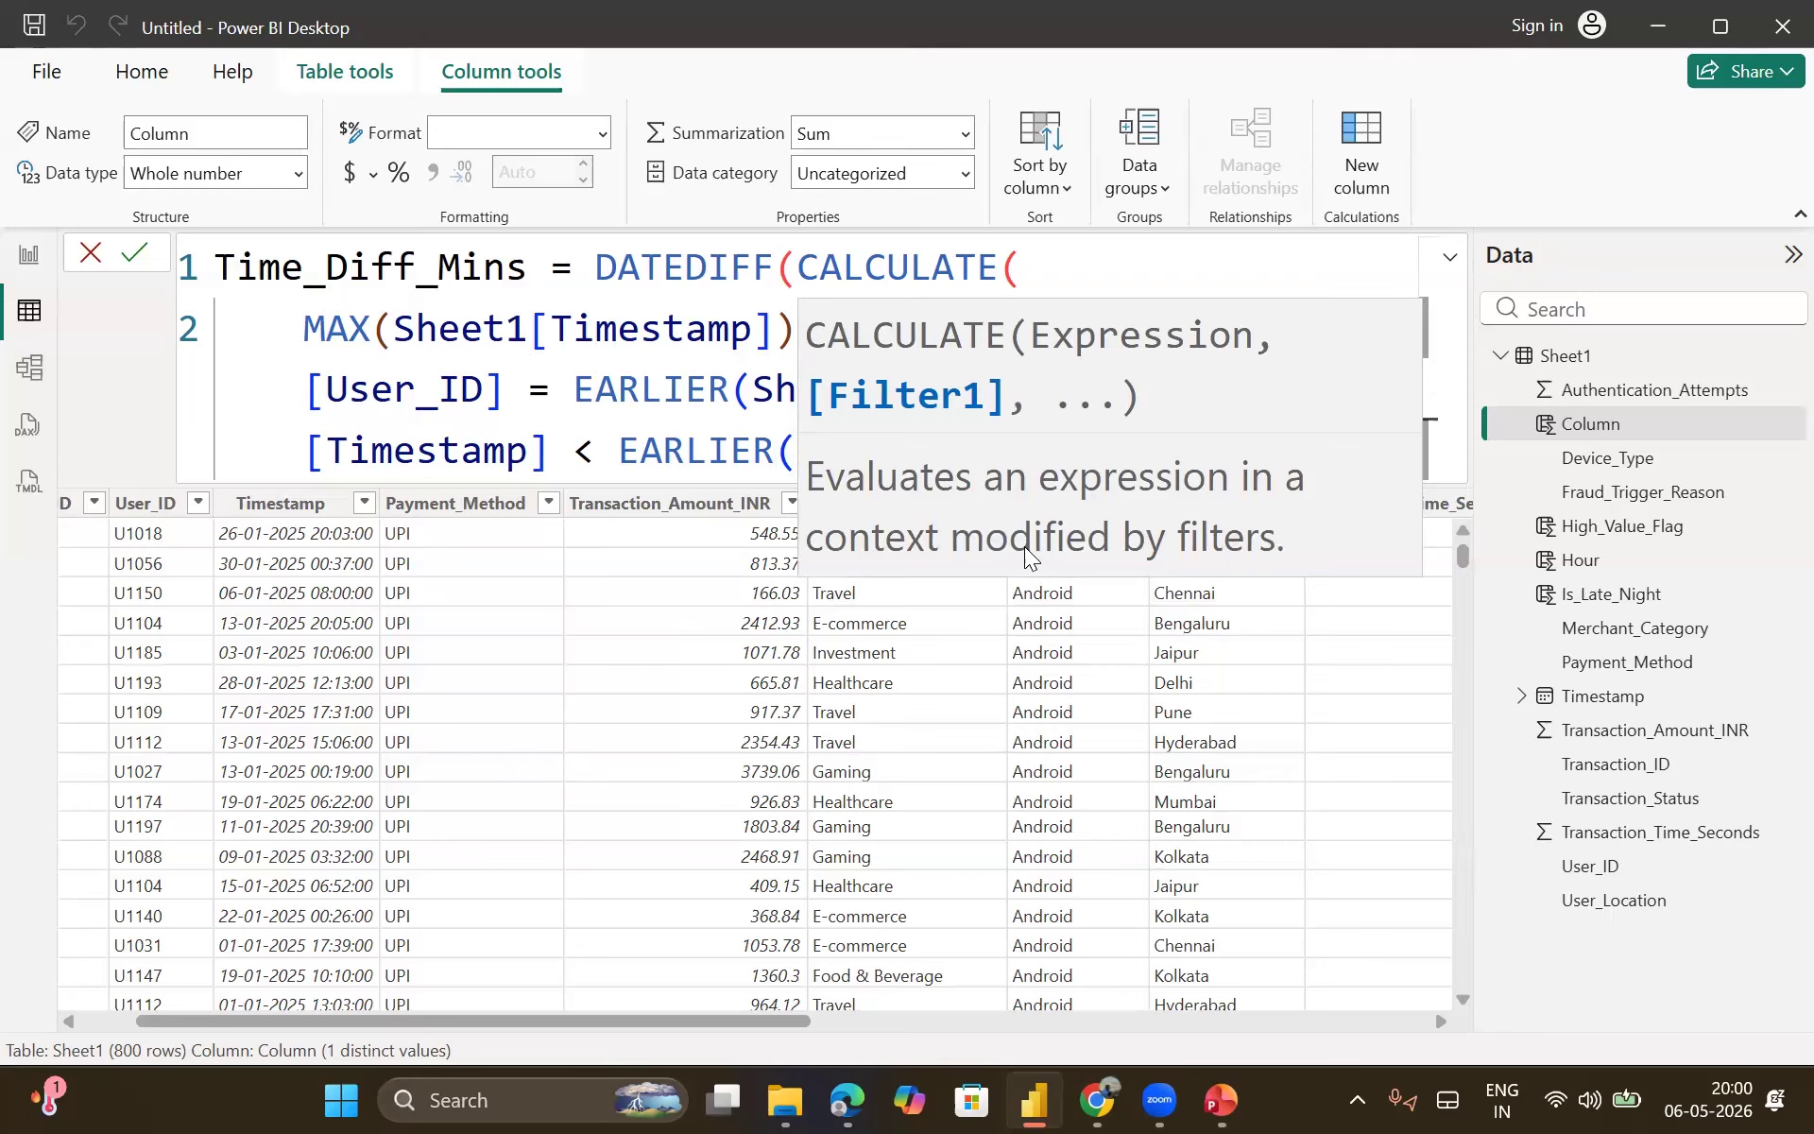
text())
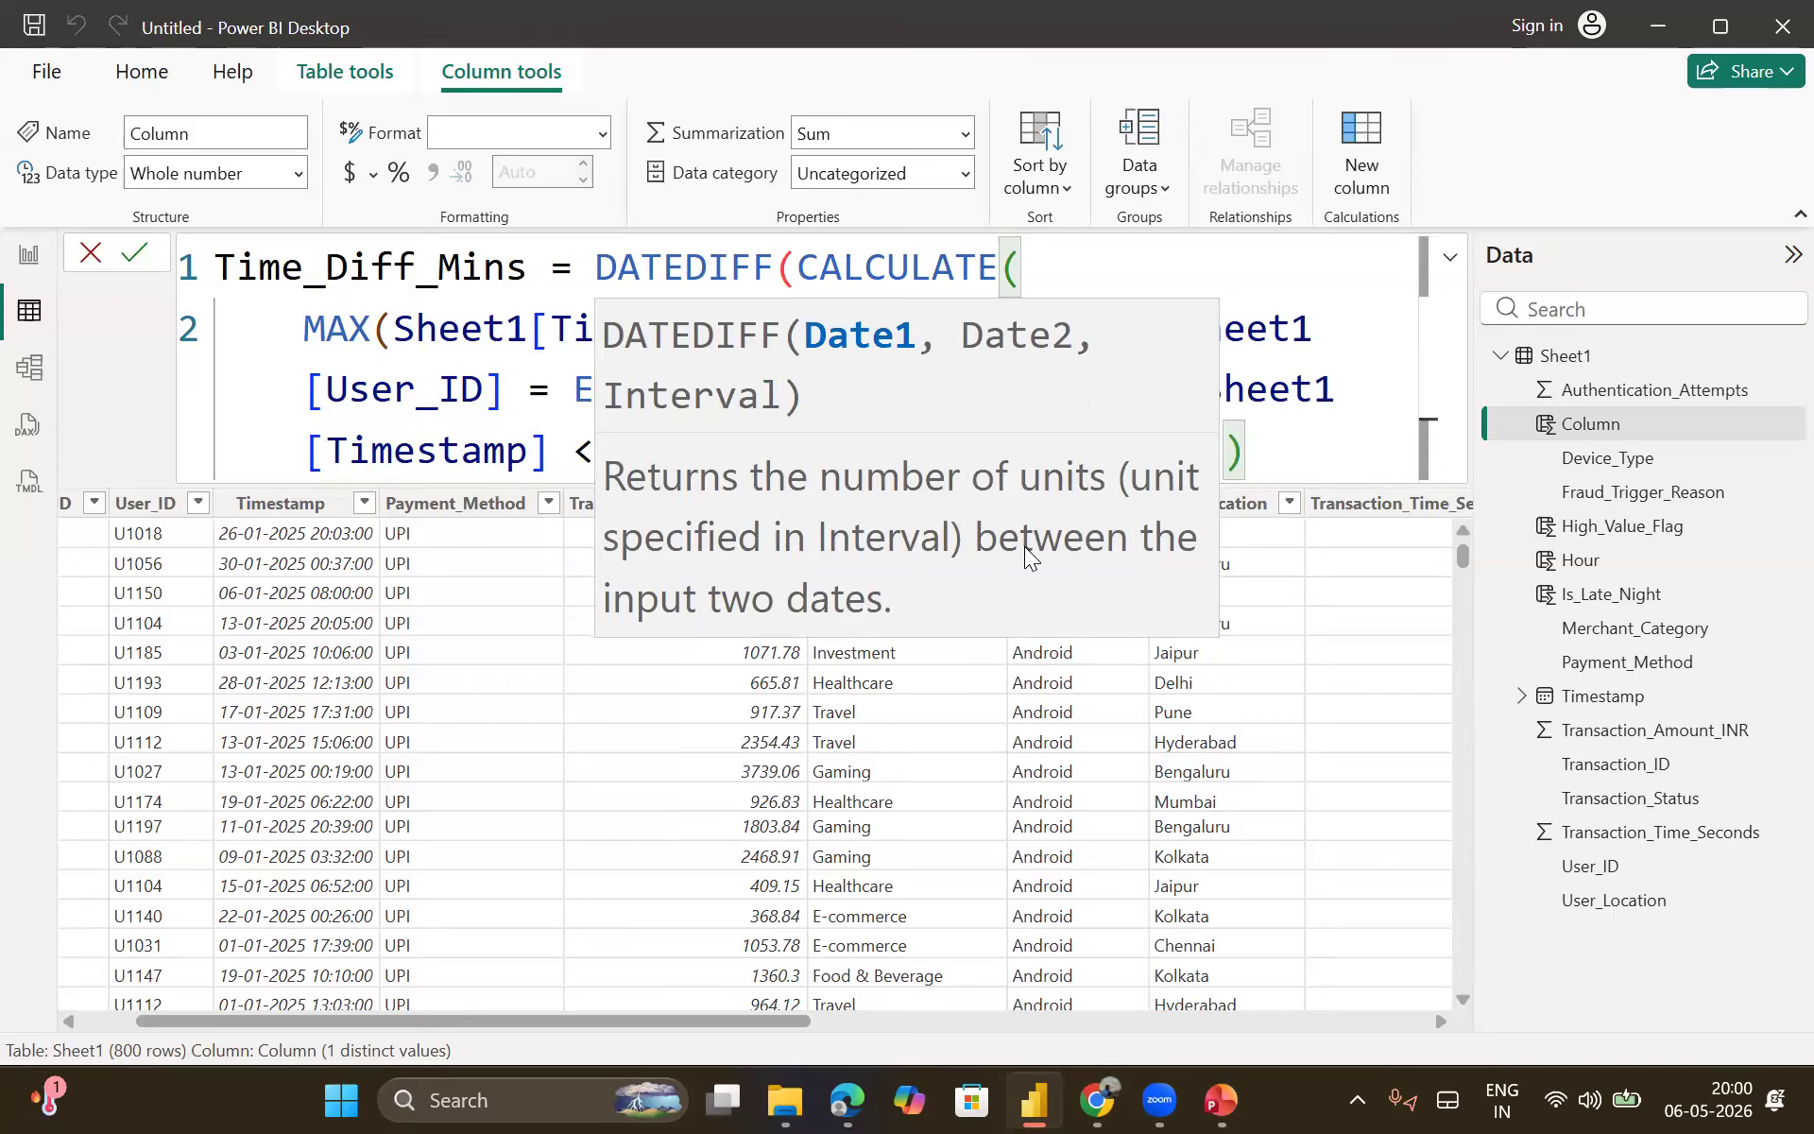
Step: Enter Sheet1[Timestamp] as the second date of the DATEDIFF function
text(, )
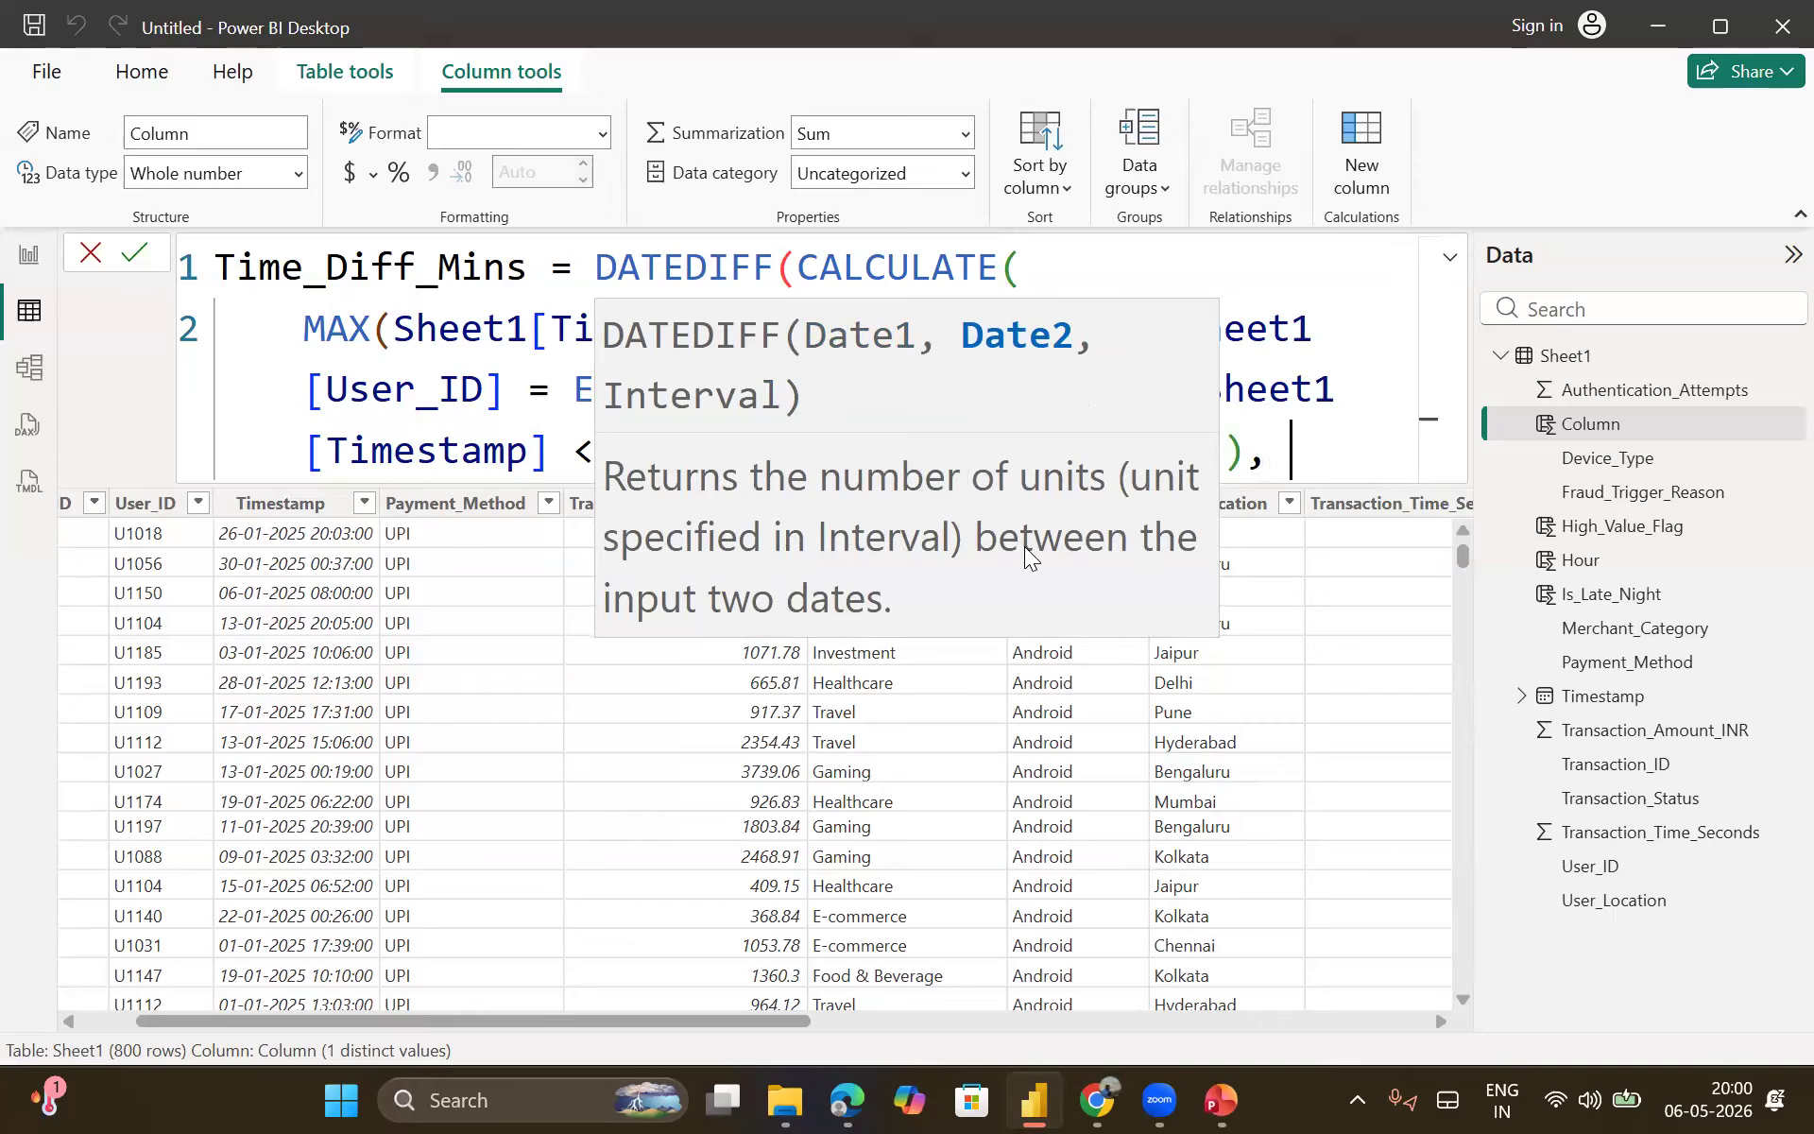
text(sh)
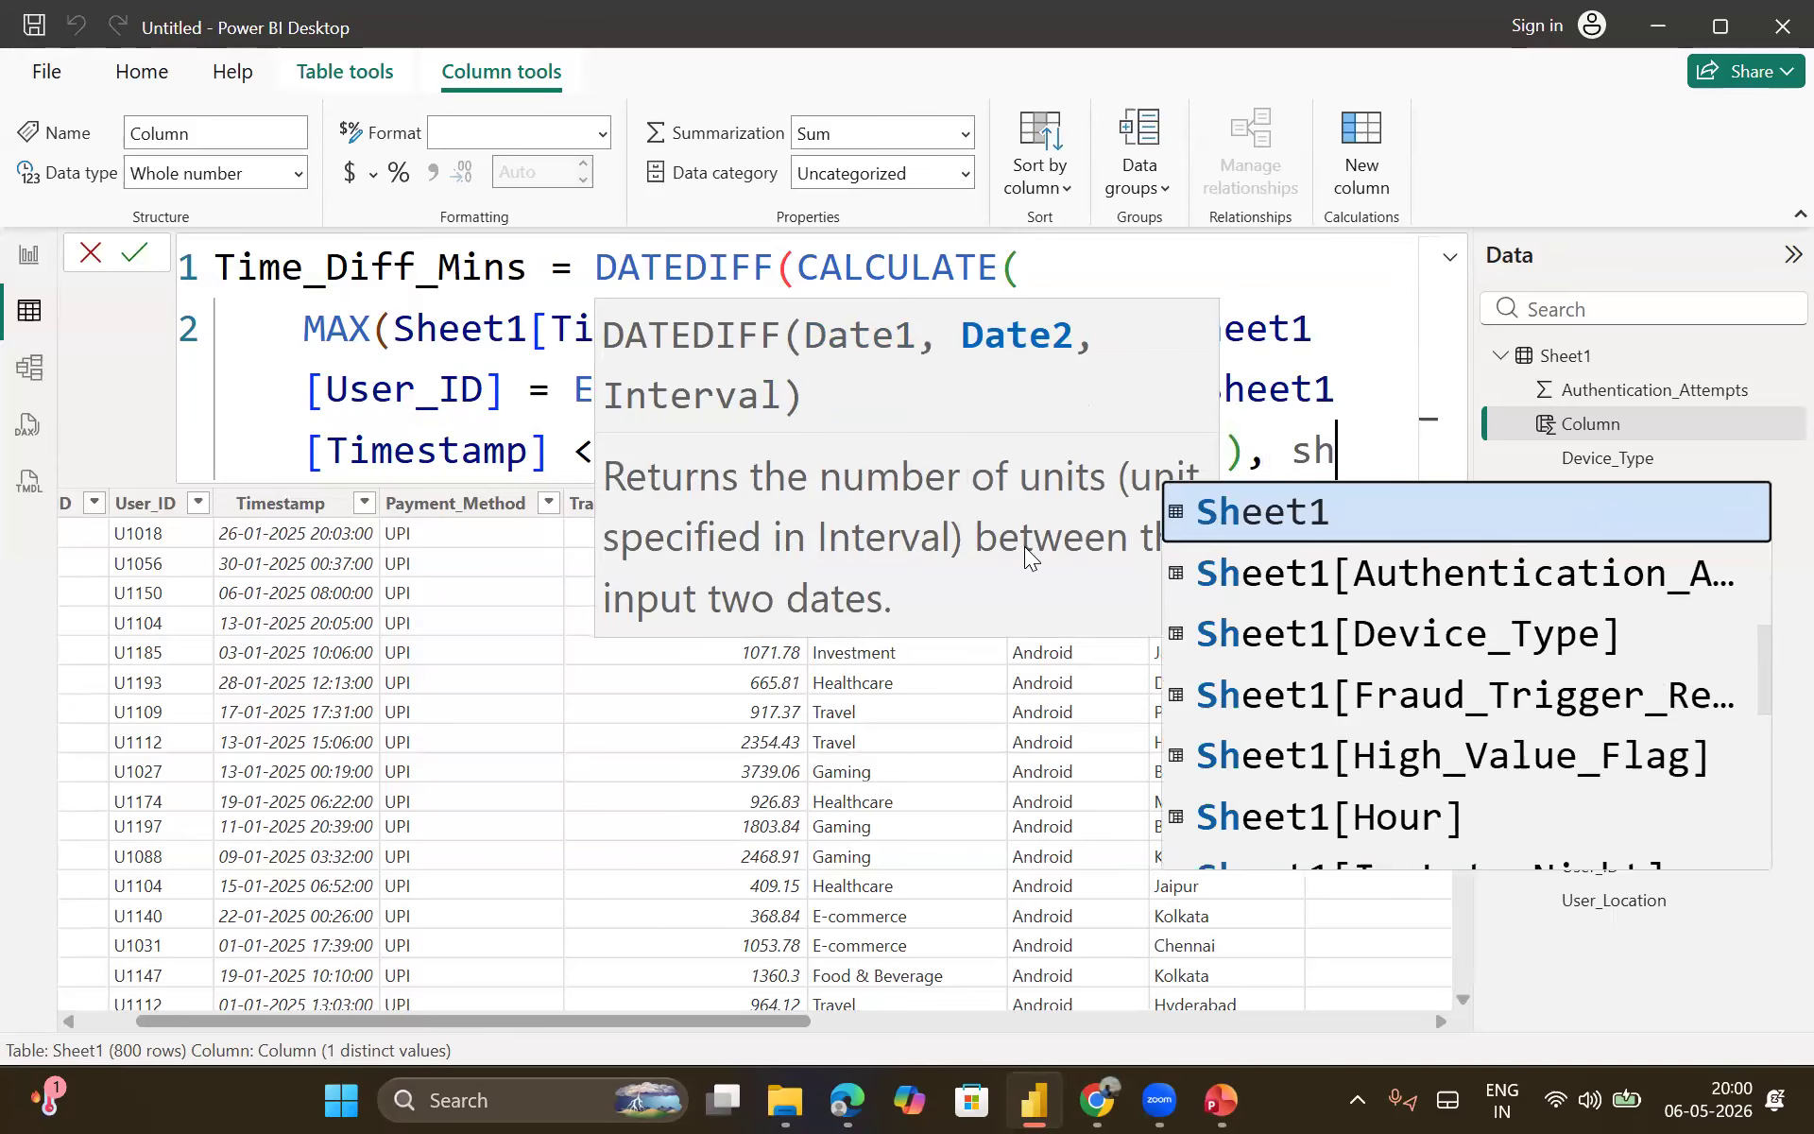
key(Down)
key(Down)
key(Down)
key(Down)
key(Down)
key(Down)
key(Down)
key(Down)
key(Down)
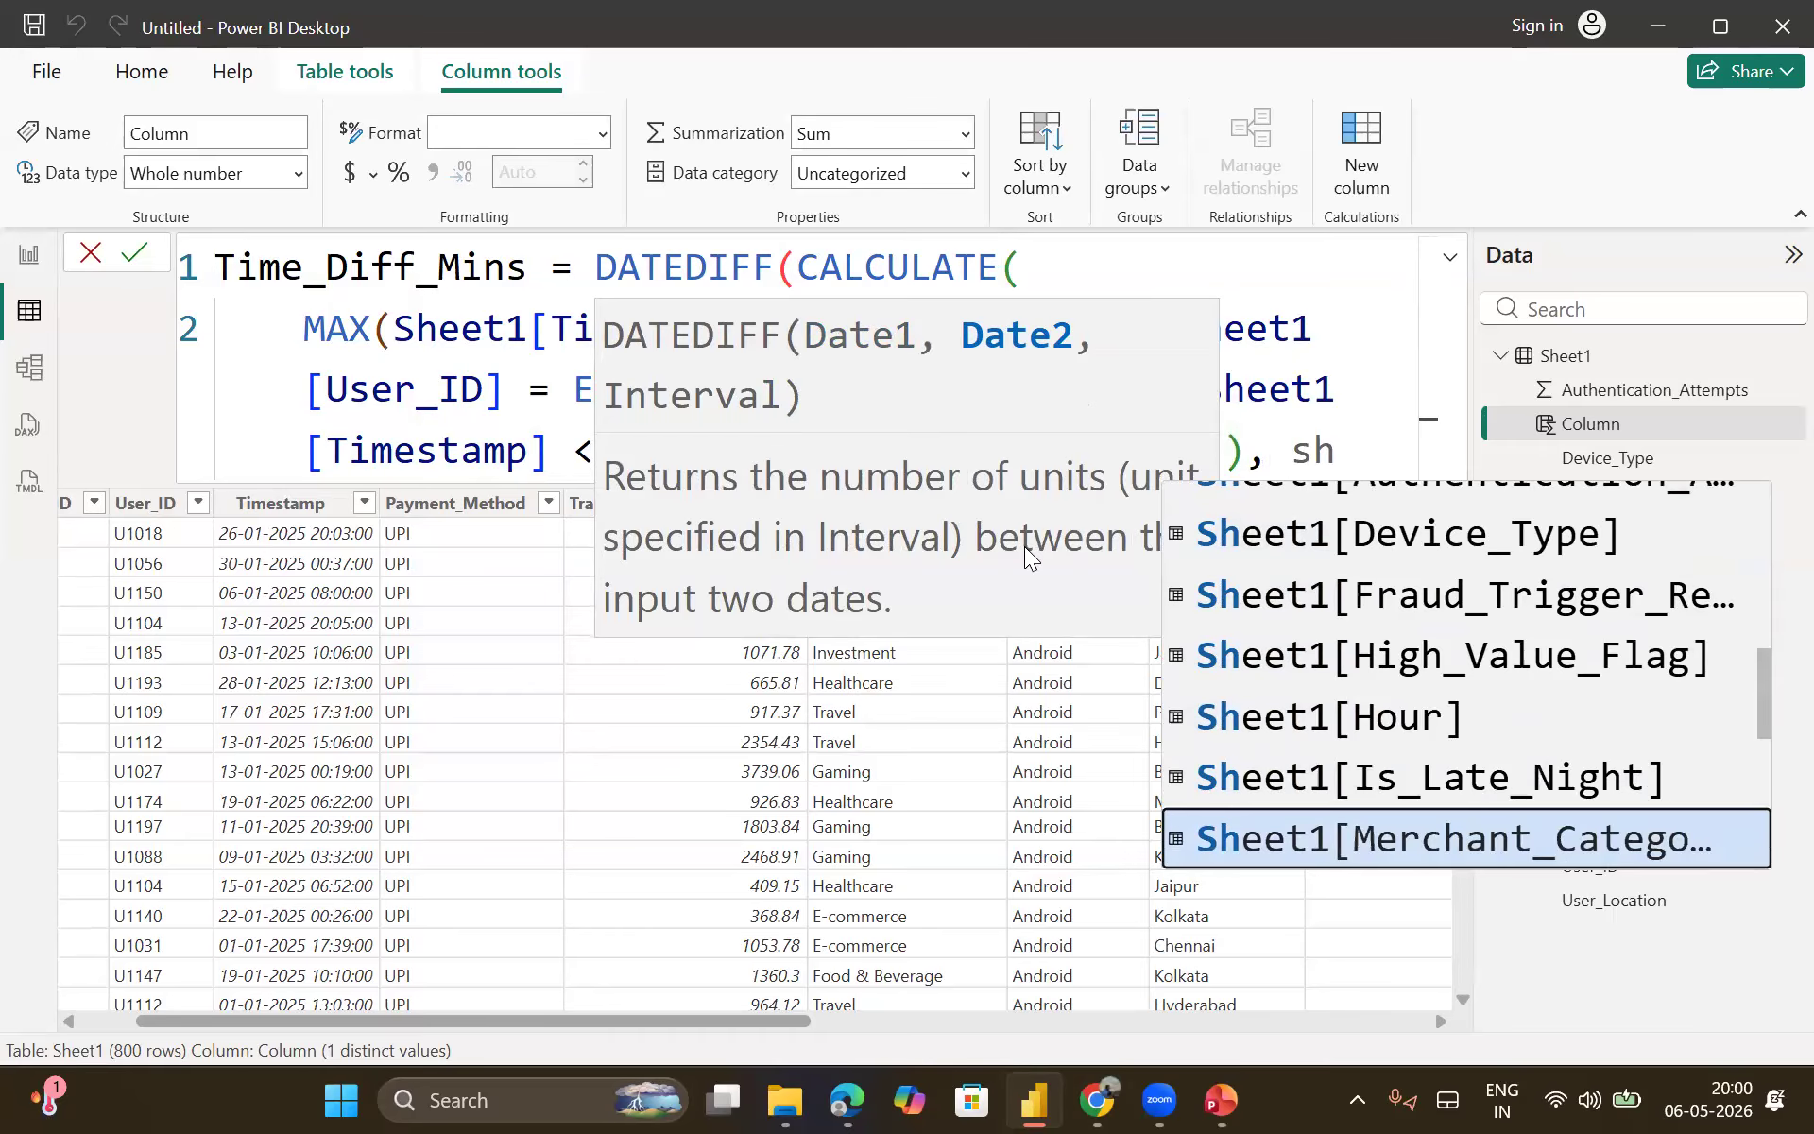
key(Tab)
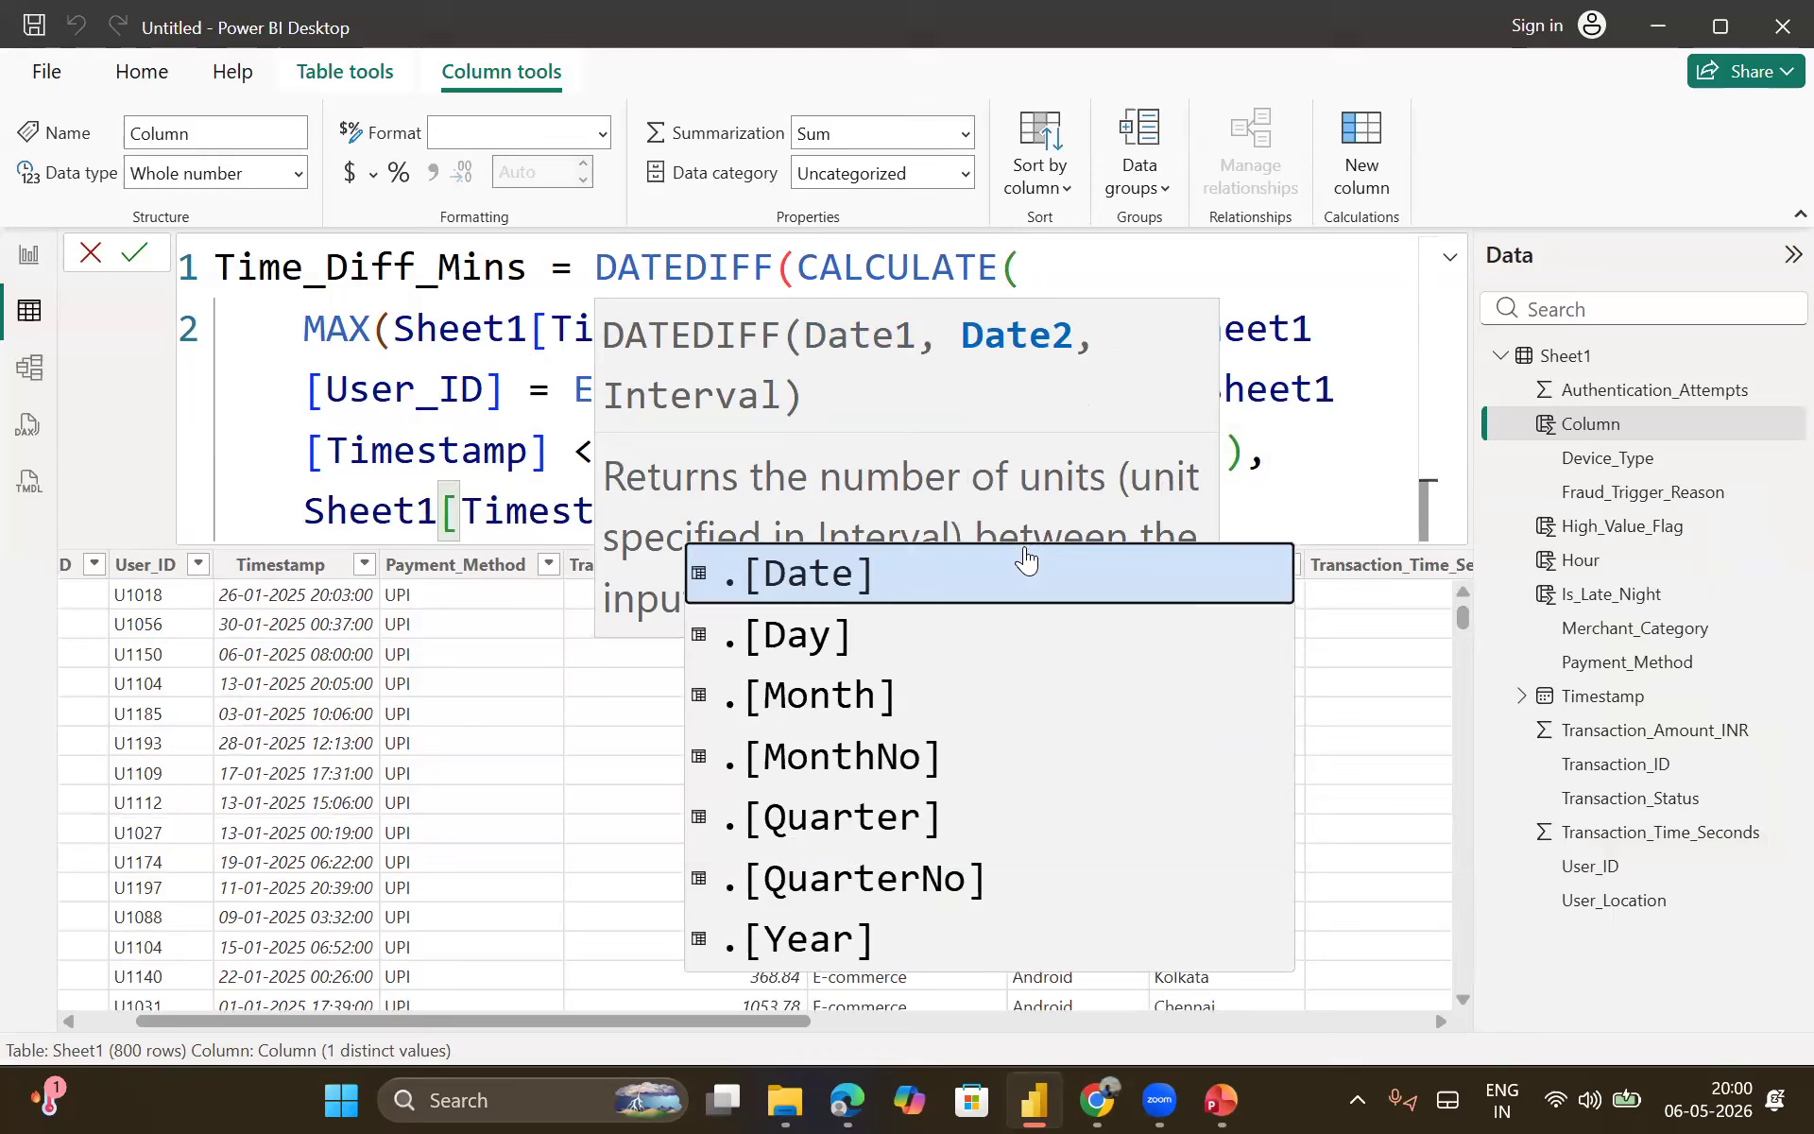
Step: Set the DATEDIFF interval to MINUTE, close the formula and commit the Time_Diff_Mins column
text(,)
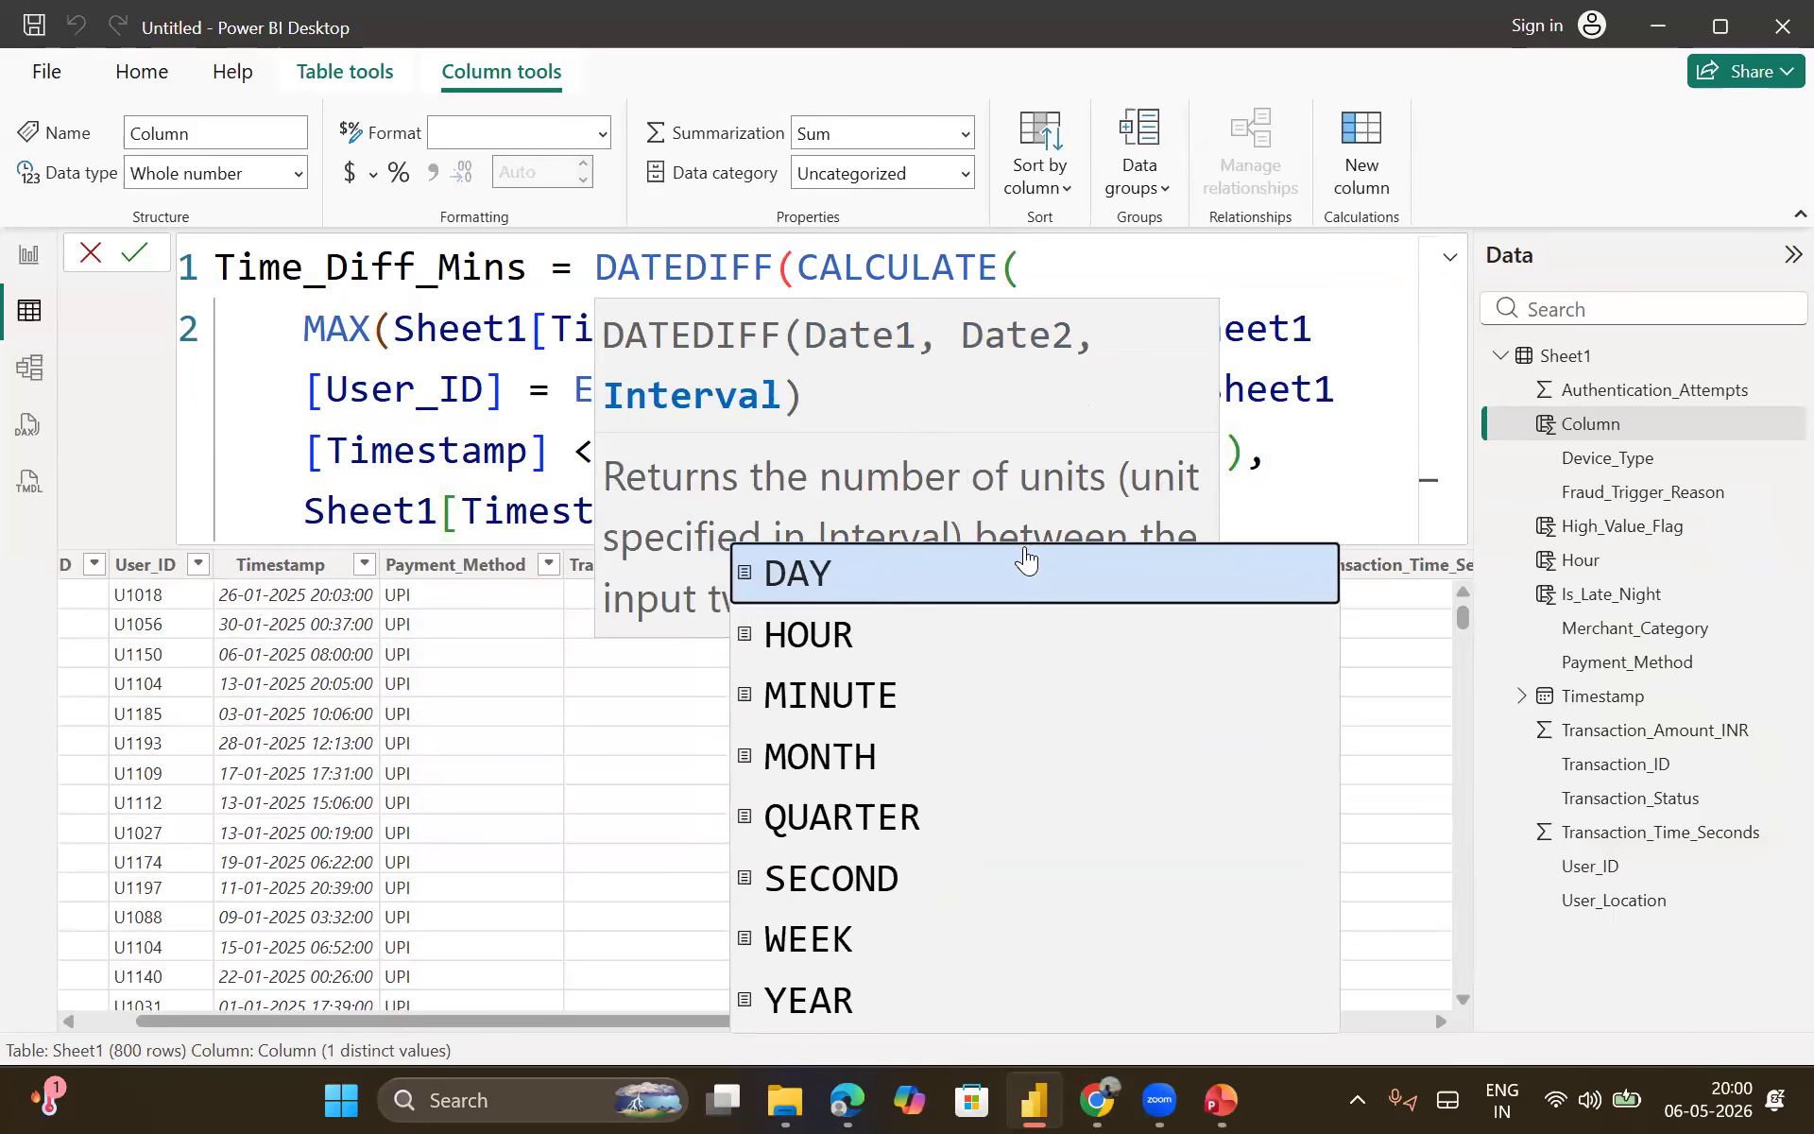
key(Down)
key(Down)
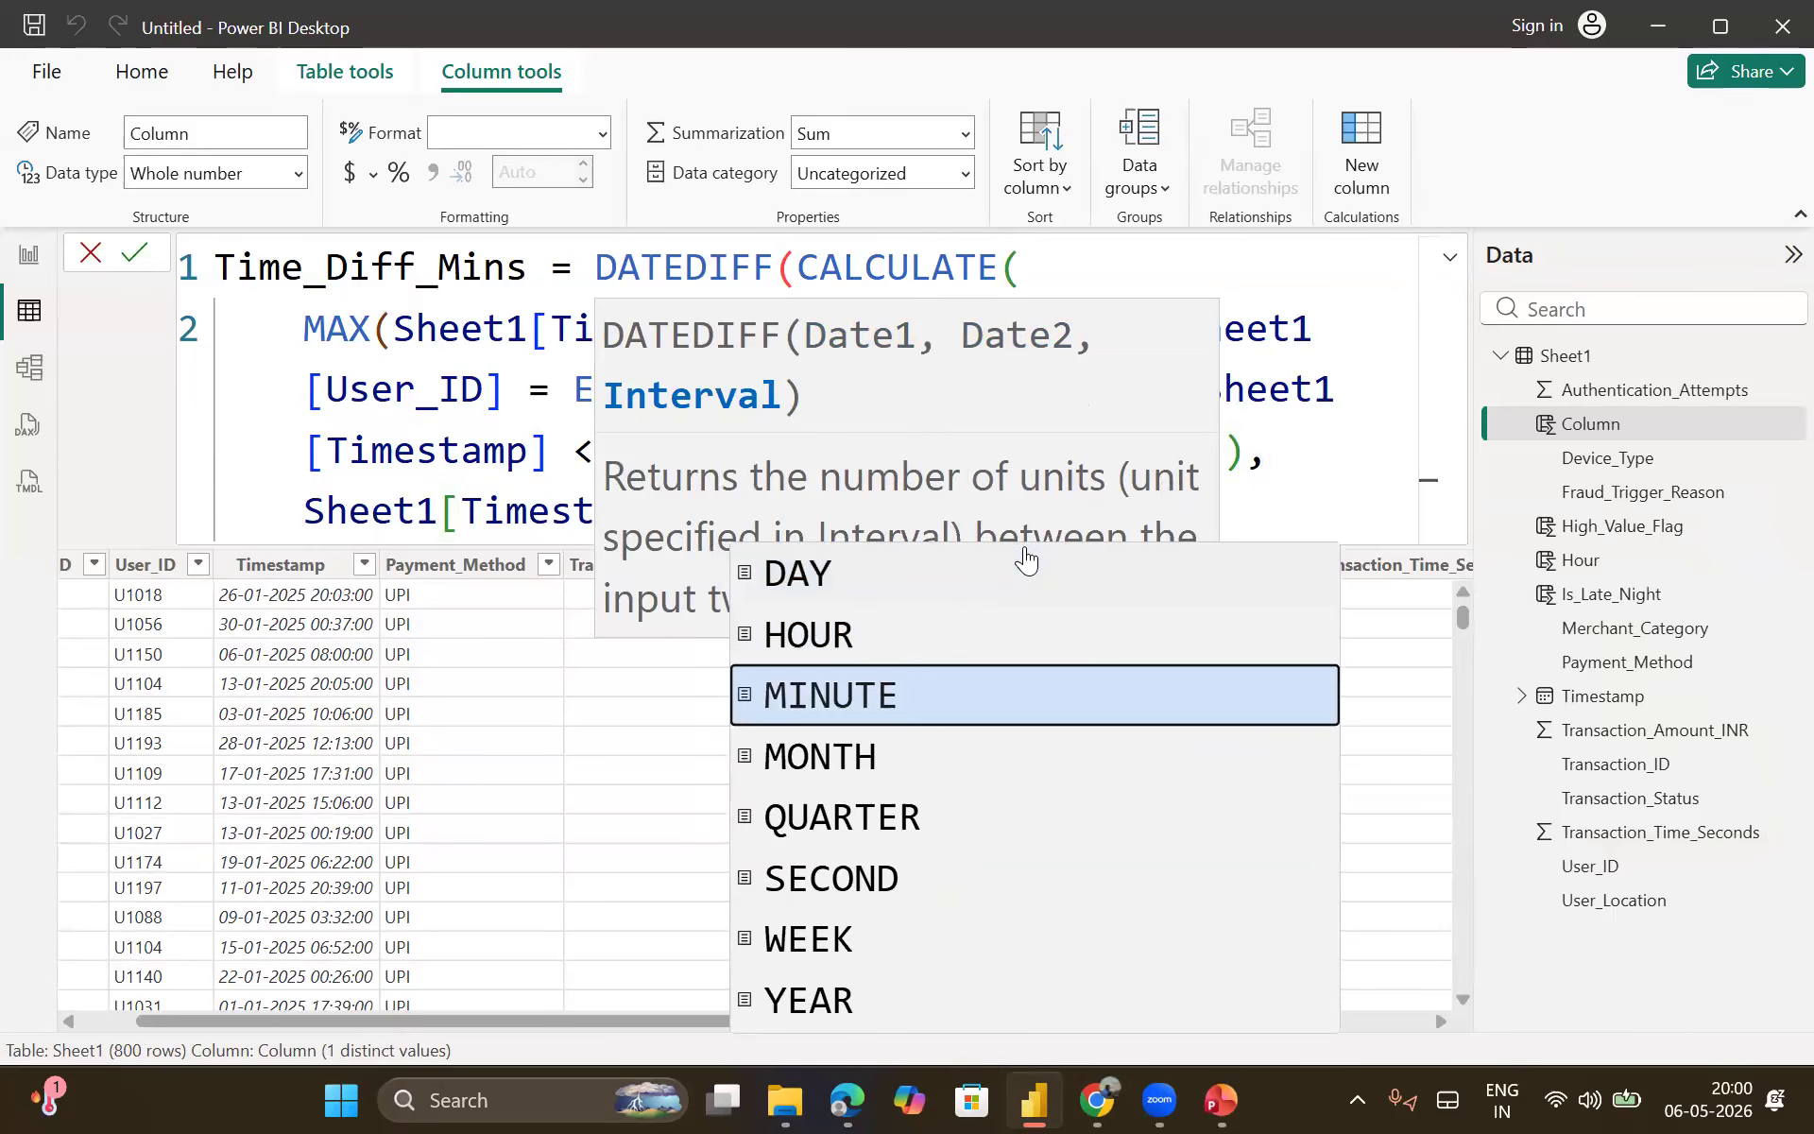
key(Tab)
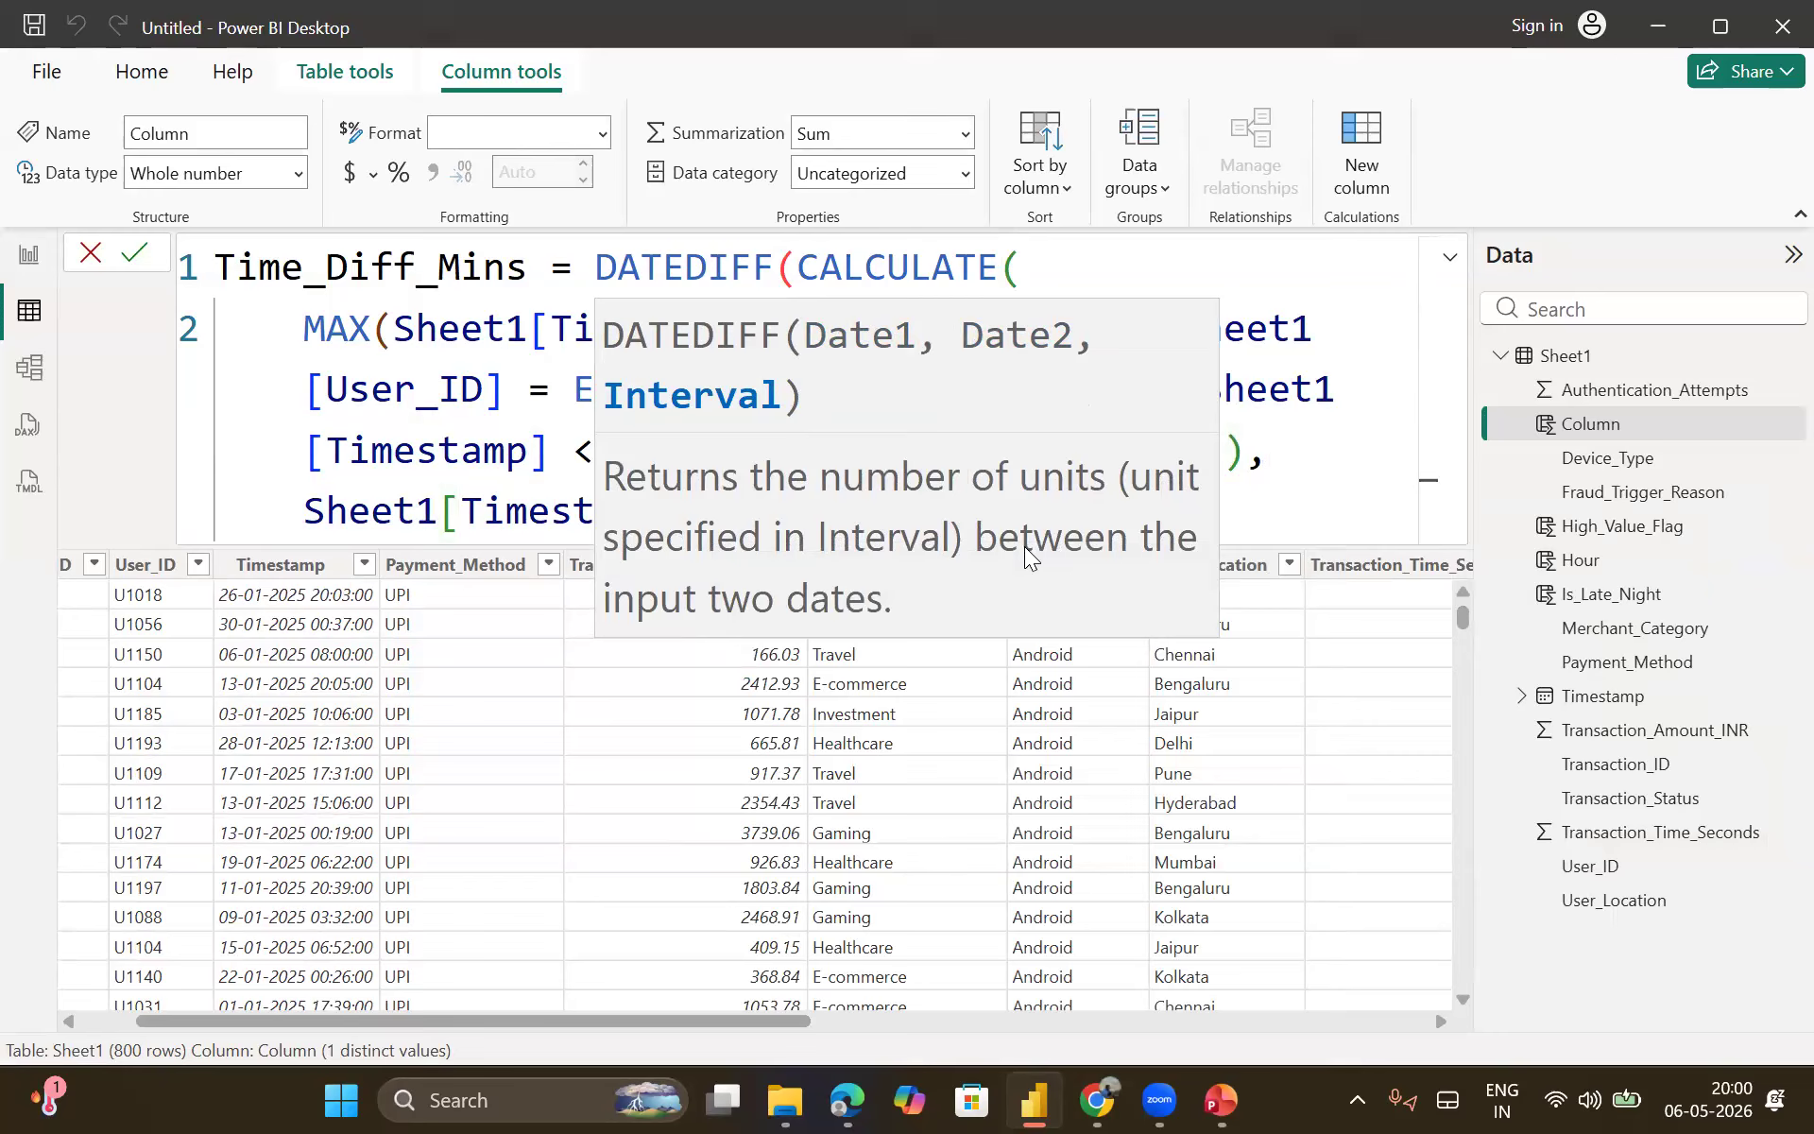
text())
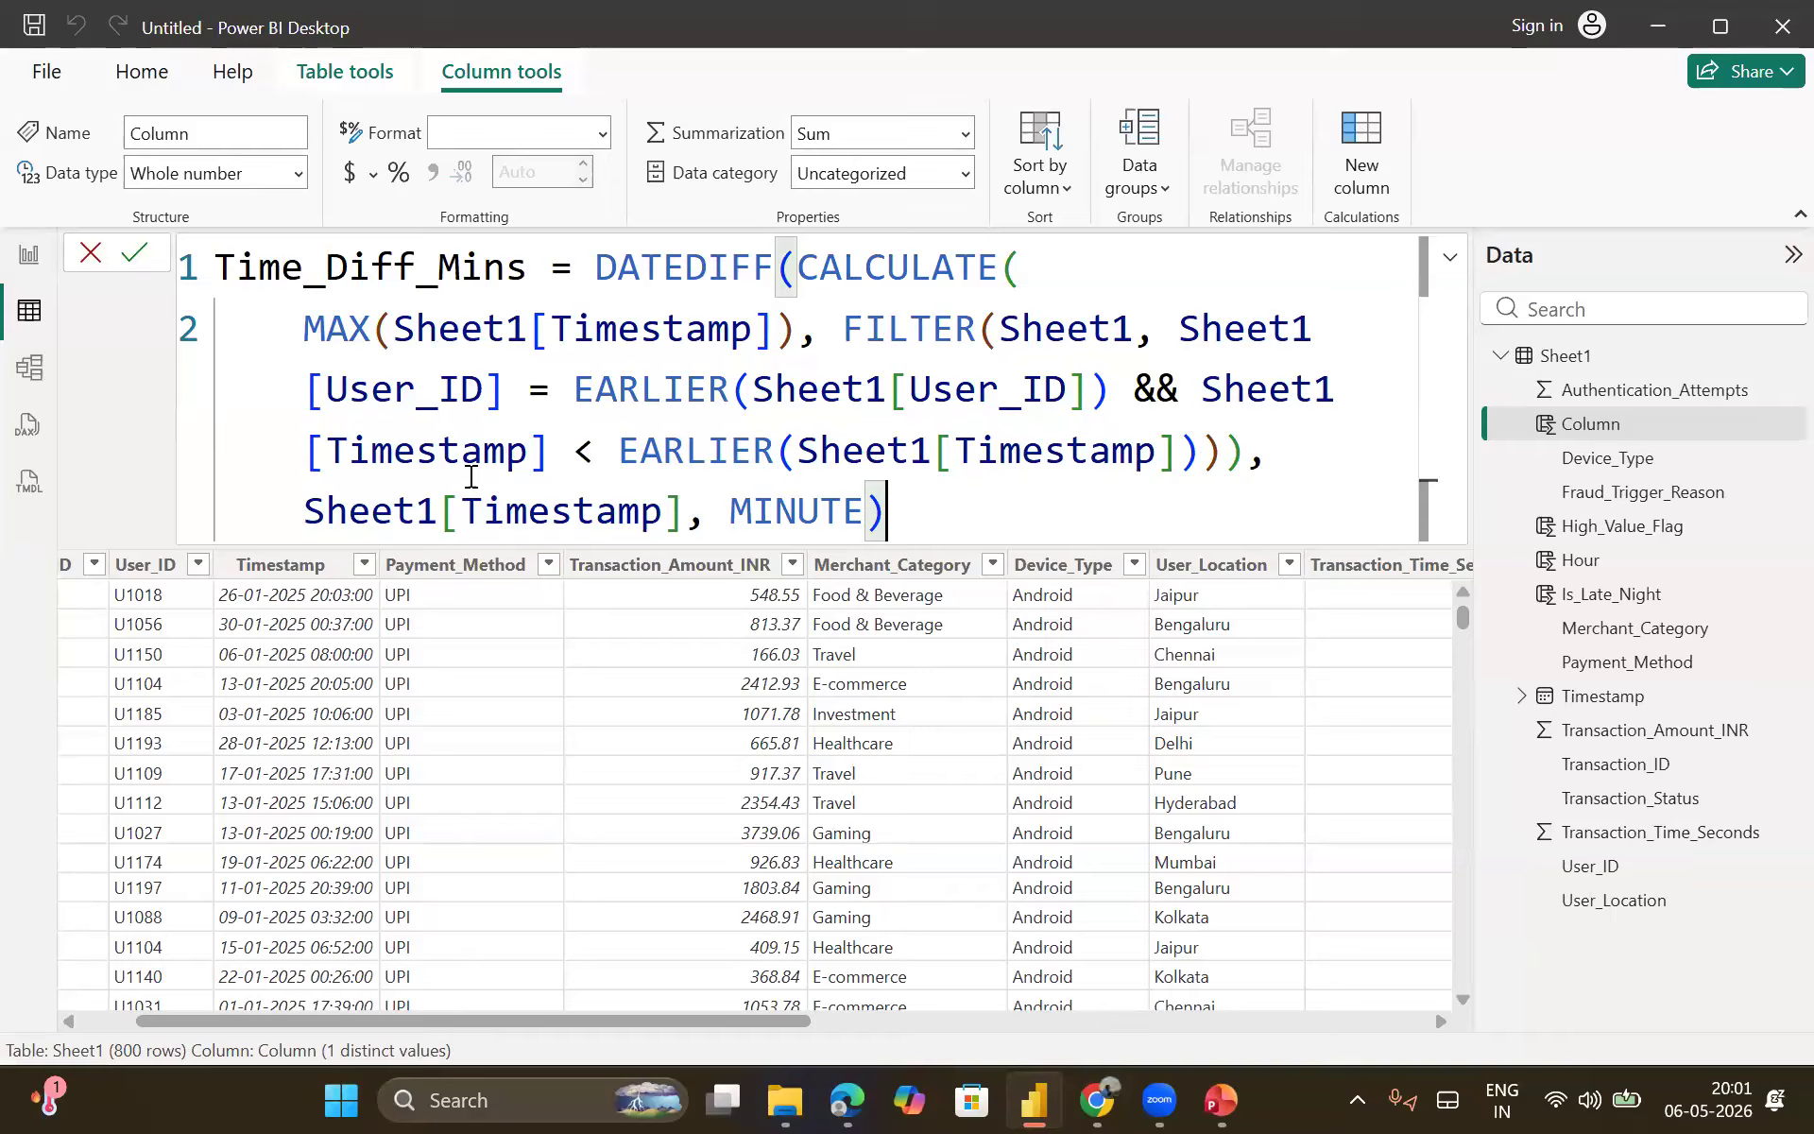
key(Return)
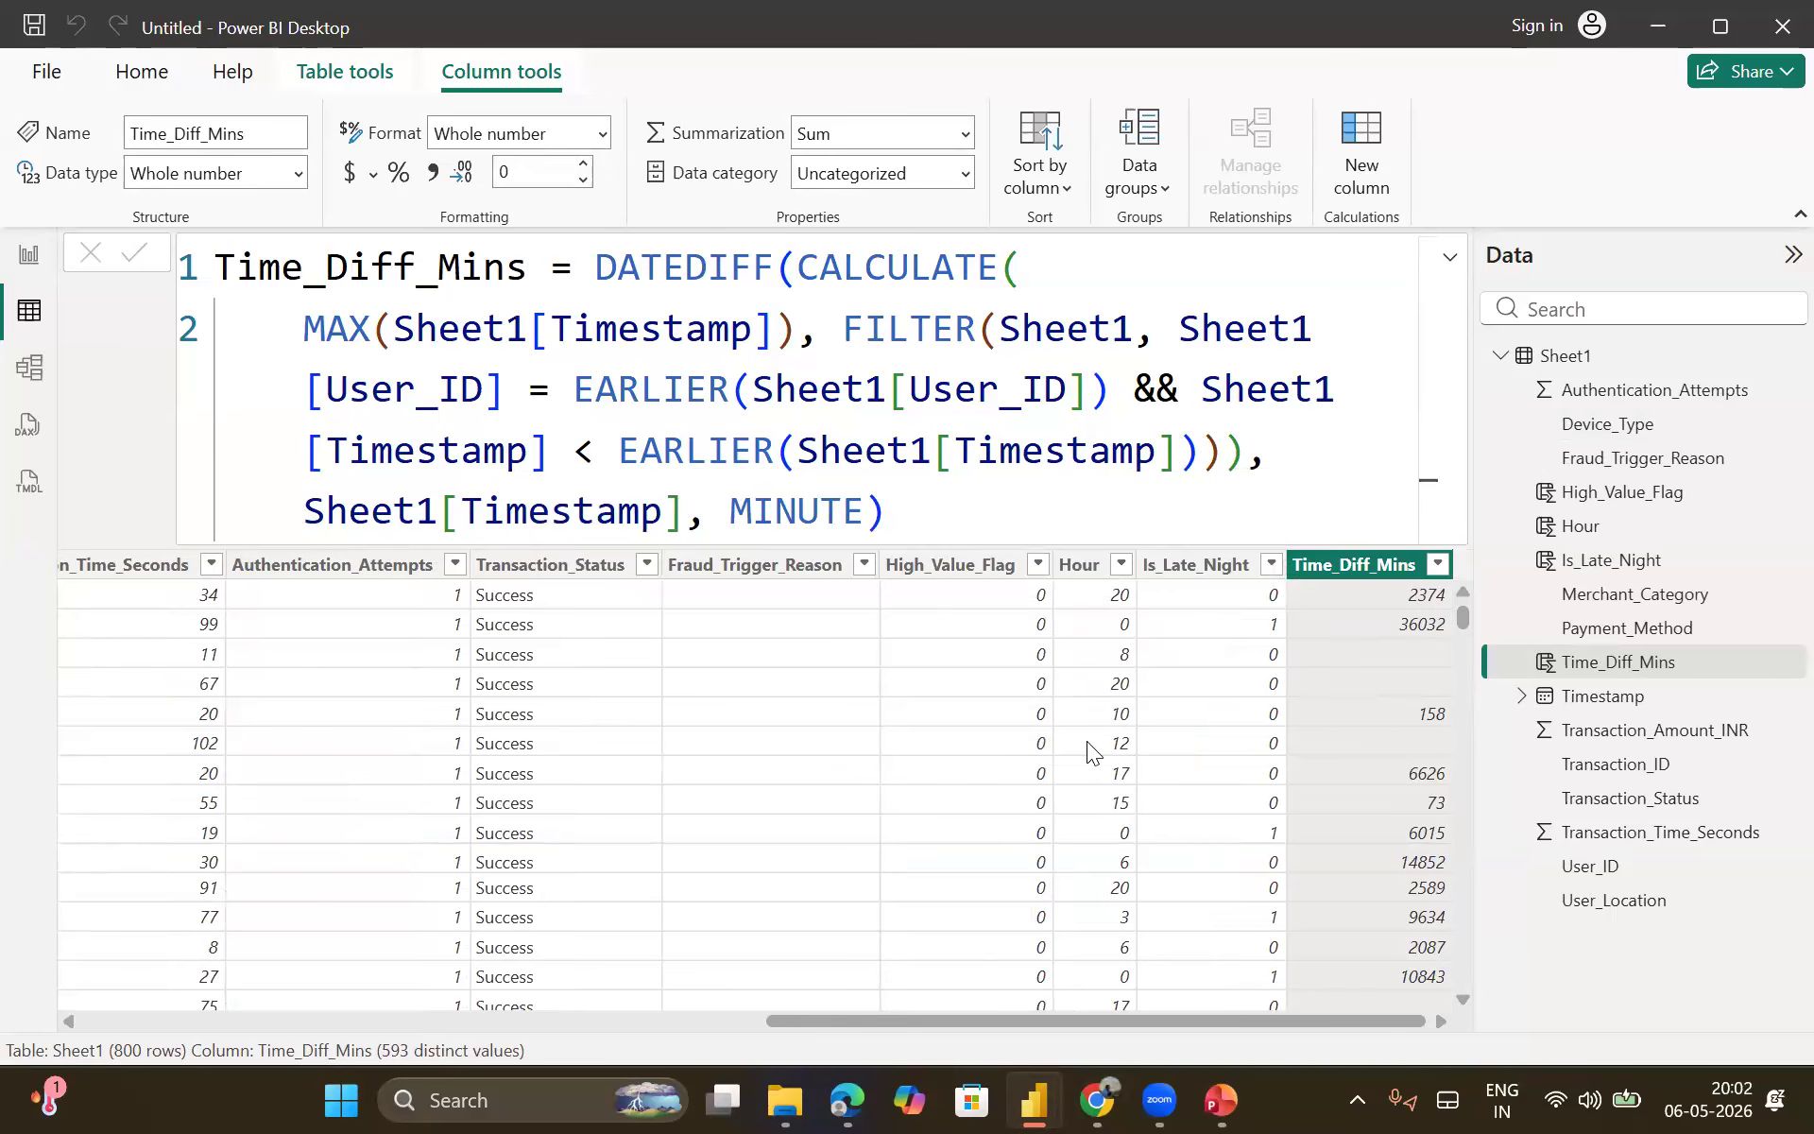
Step: Examine the Time_Diff_Mins values against the Timestamp and User_ID columns through the upper part of the table
scroll(1086, 741, left, 10)
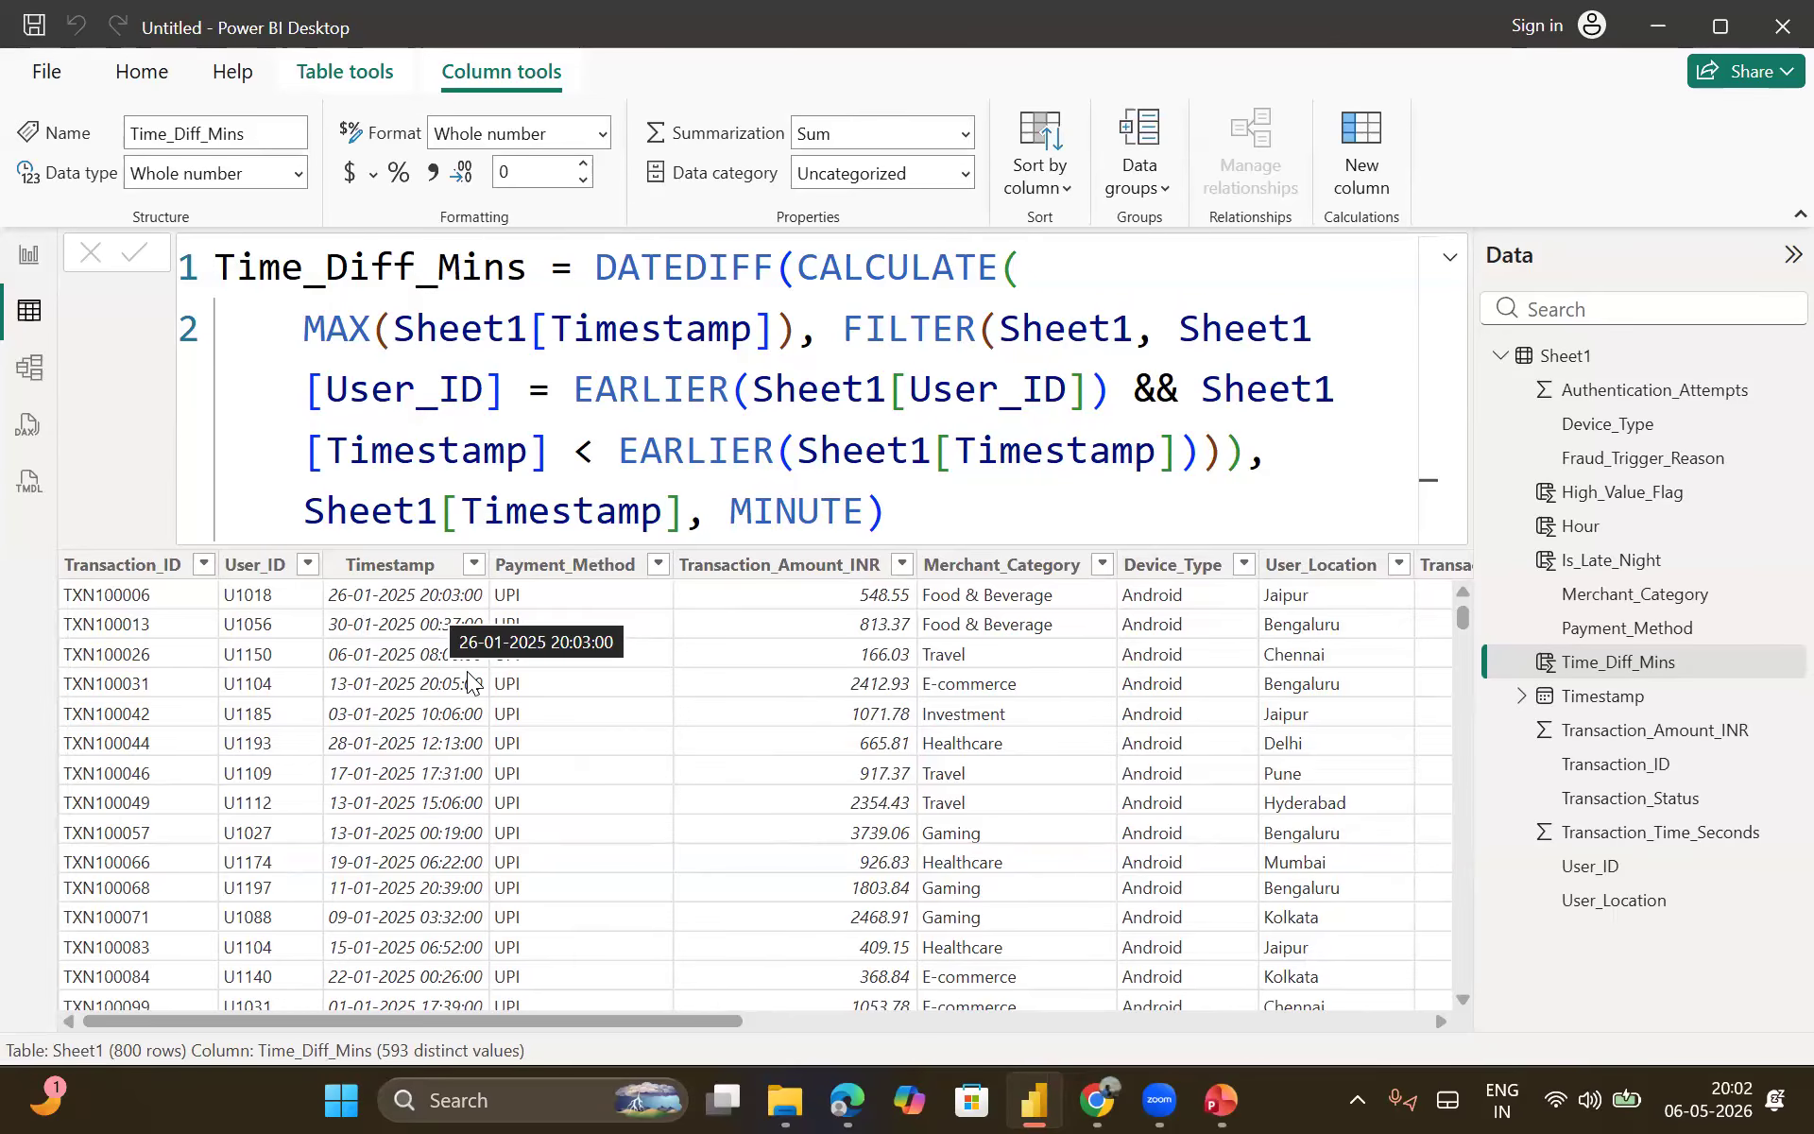
scroll(469, 680, right, 5)
scroll(470, 680, right, 5)
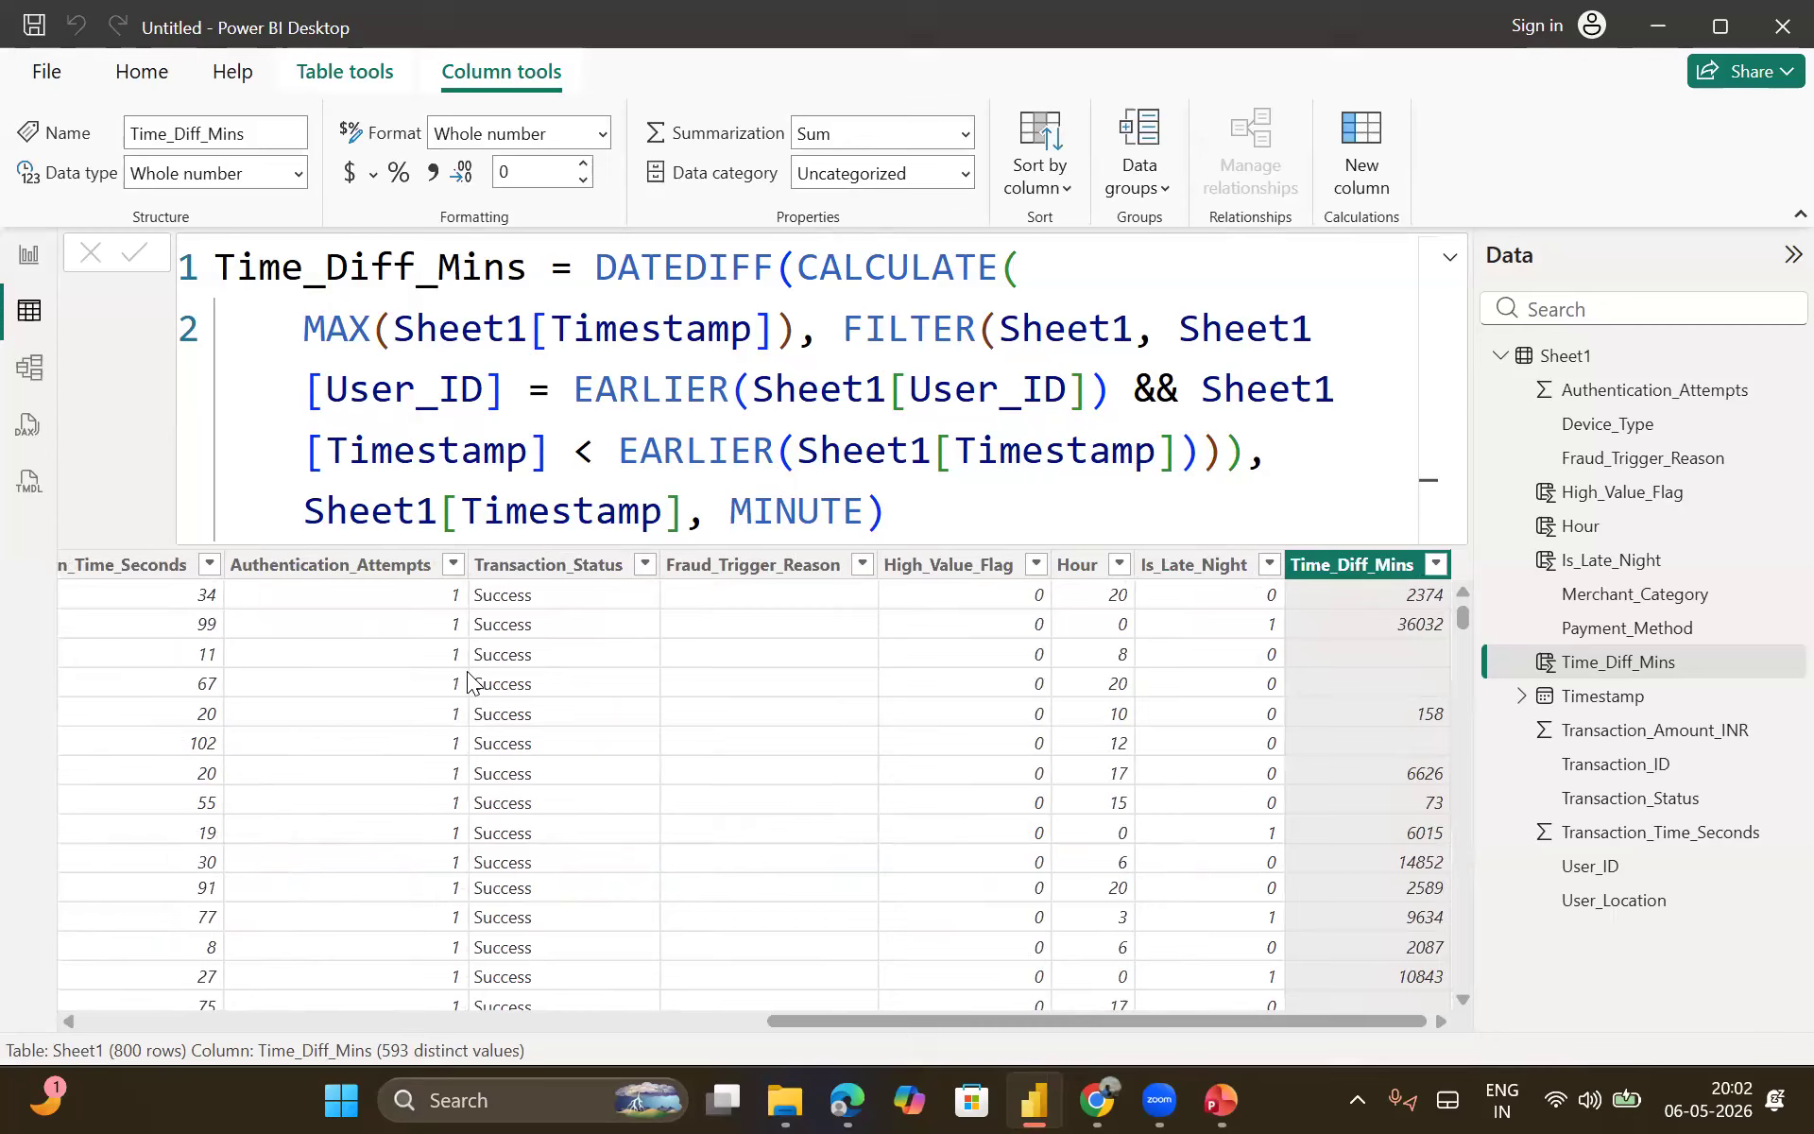
scroll(1033, 765, down, 3)
scroll(1033, 765, down, 10)
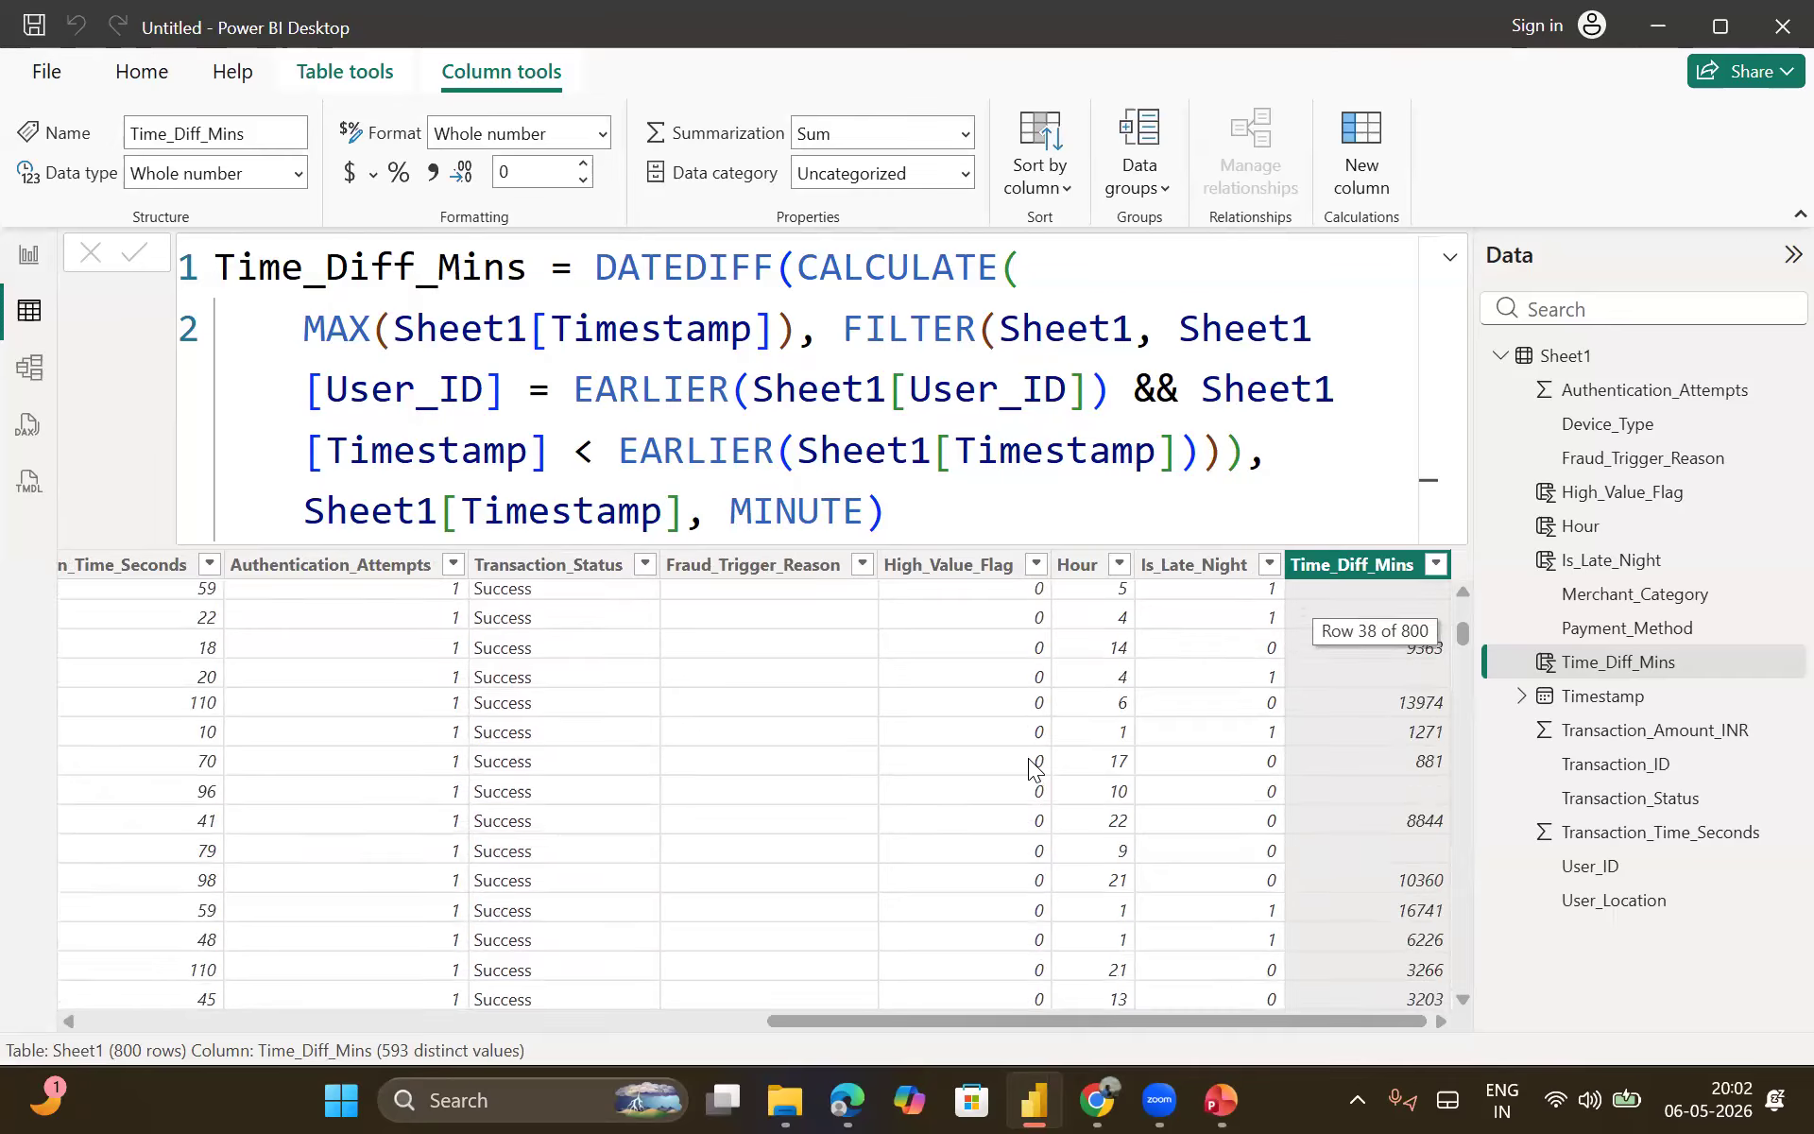
scroll(1032, 765, down, 5)
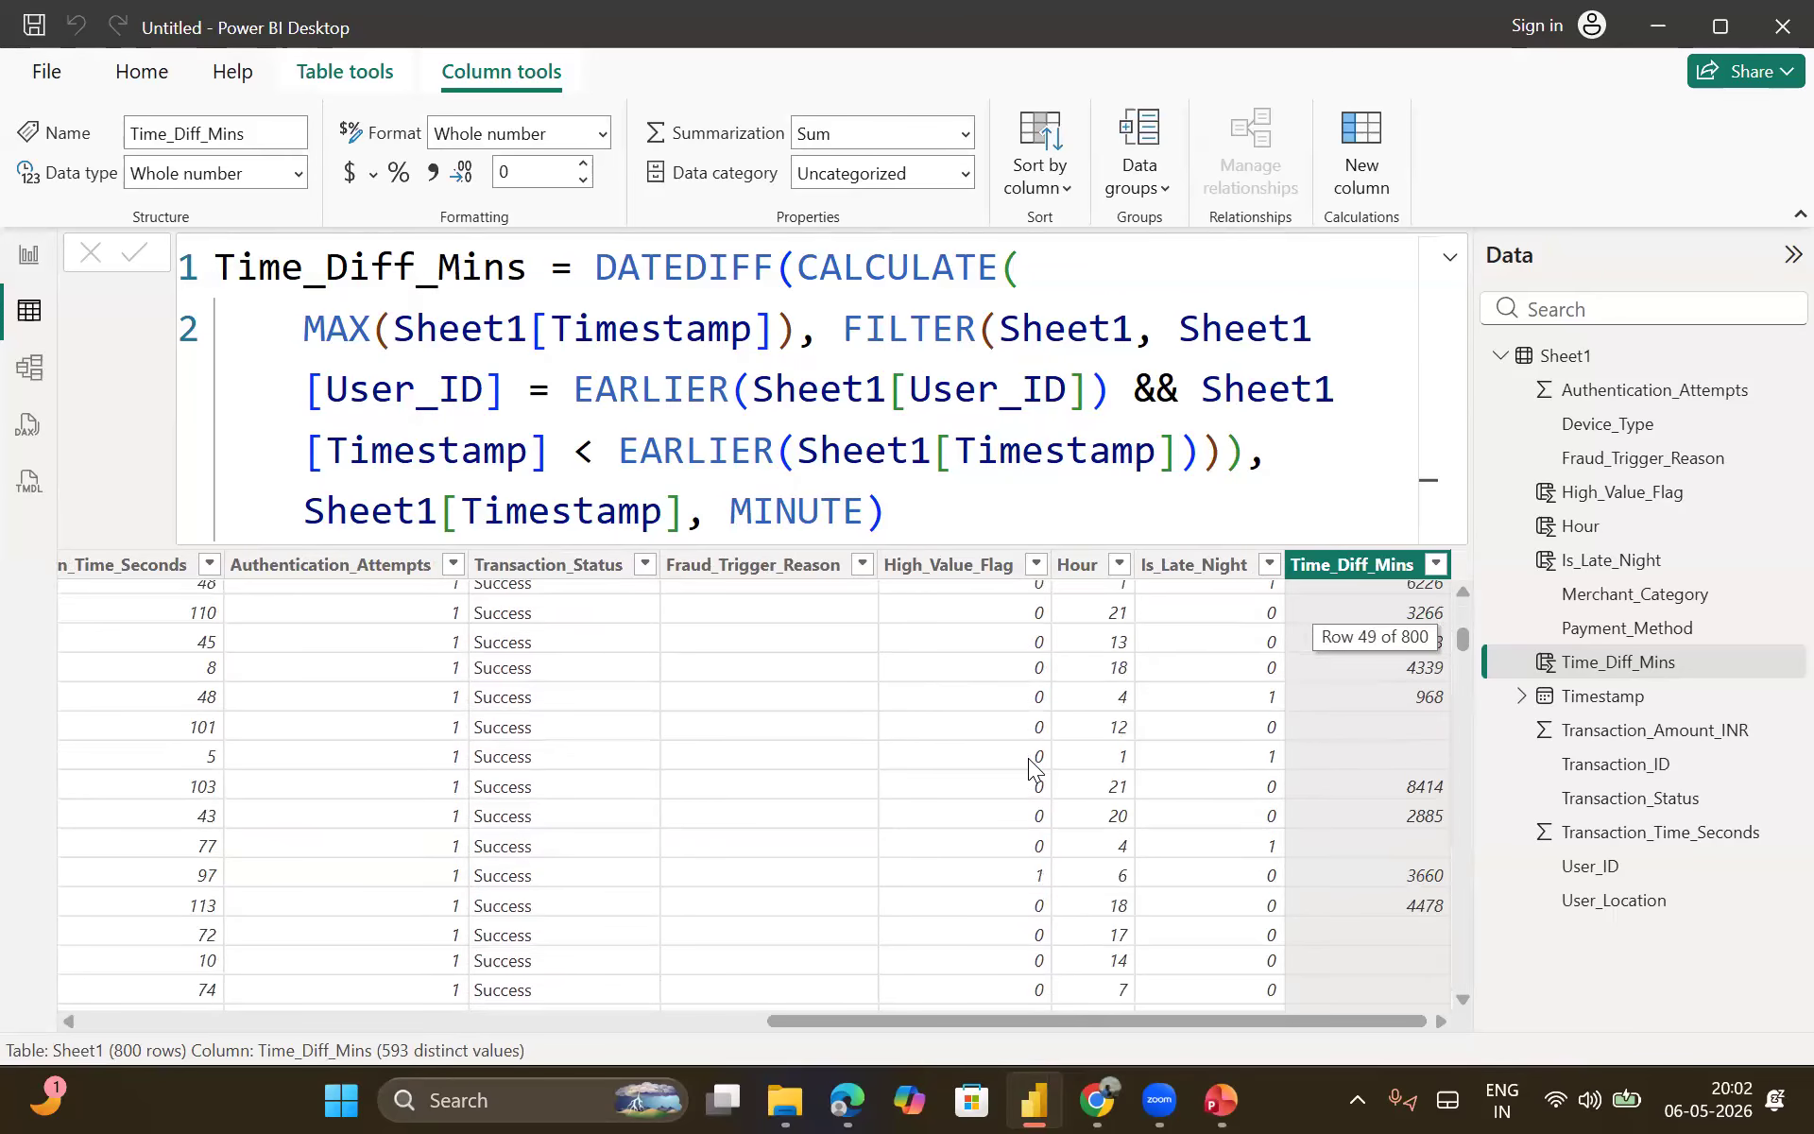
scroll(1033, 767, down, 10)
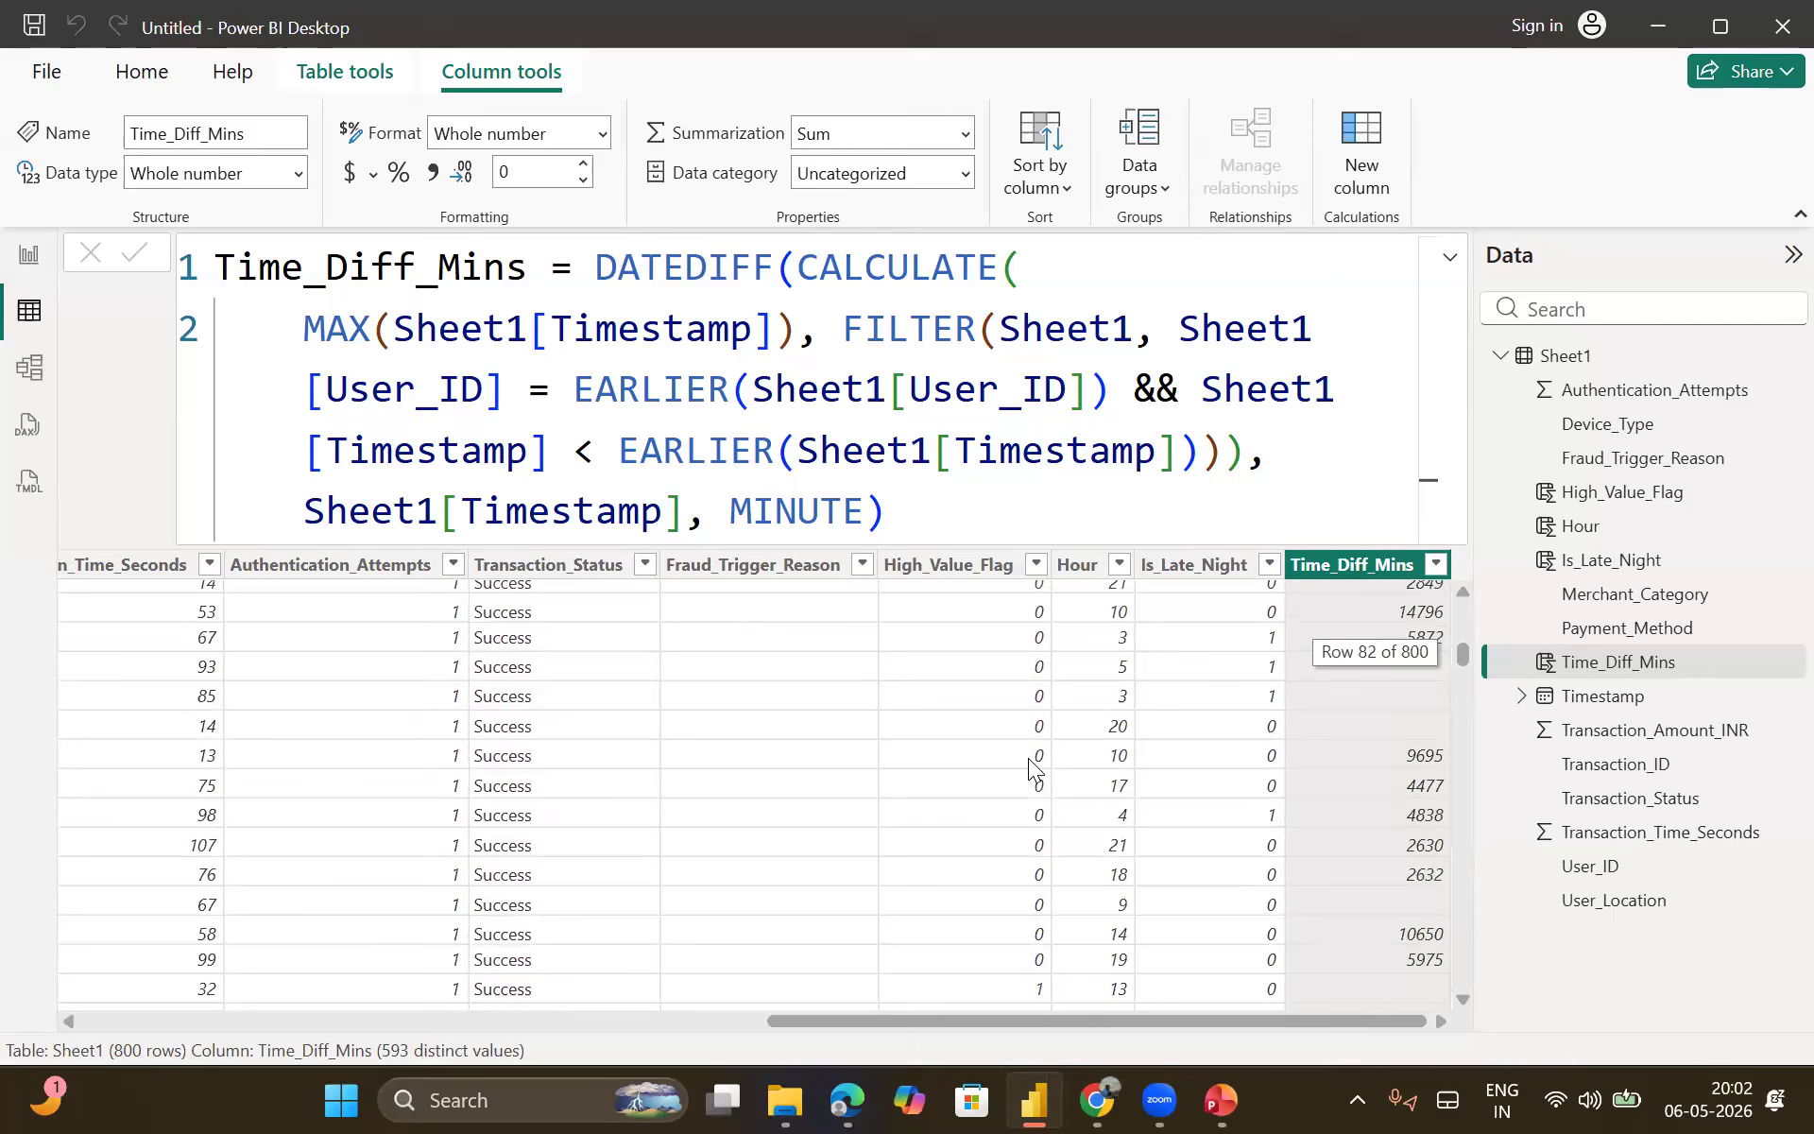
scroll(1032, 767, down, 7)
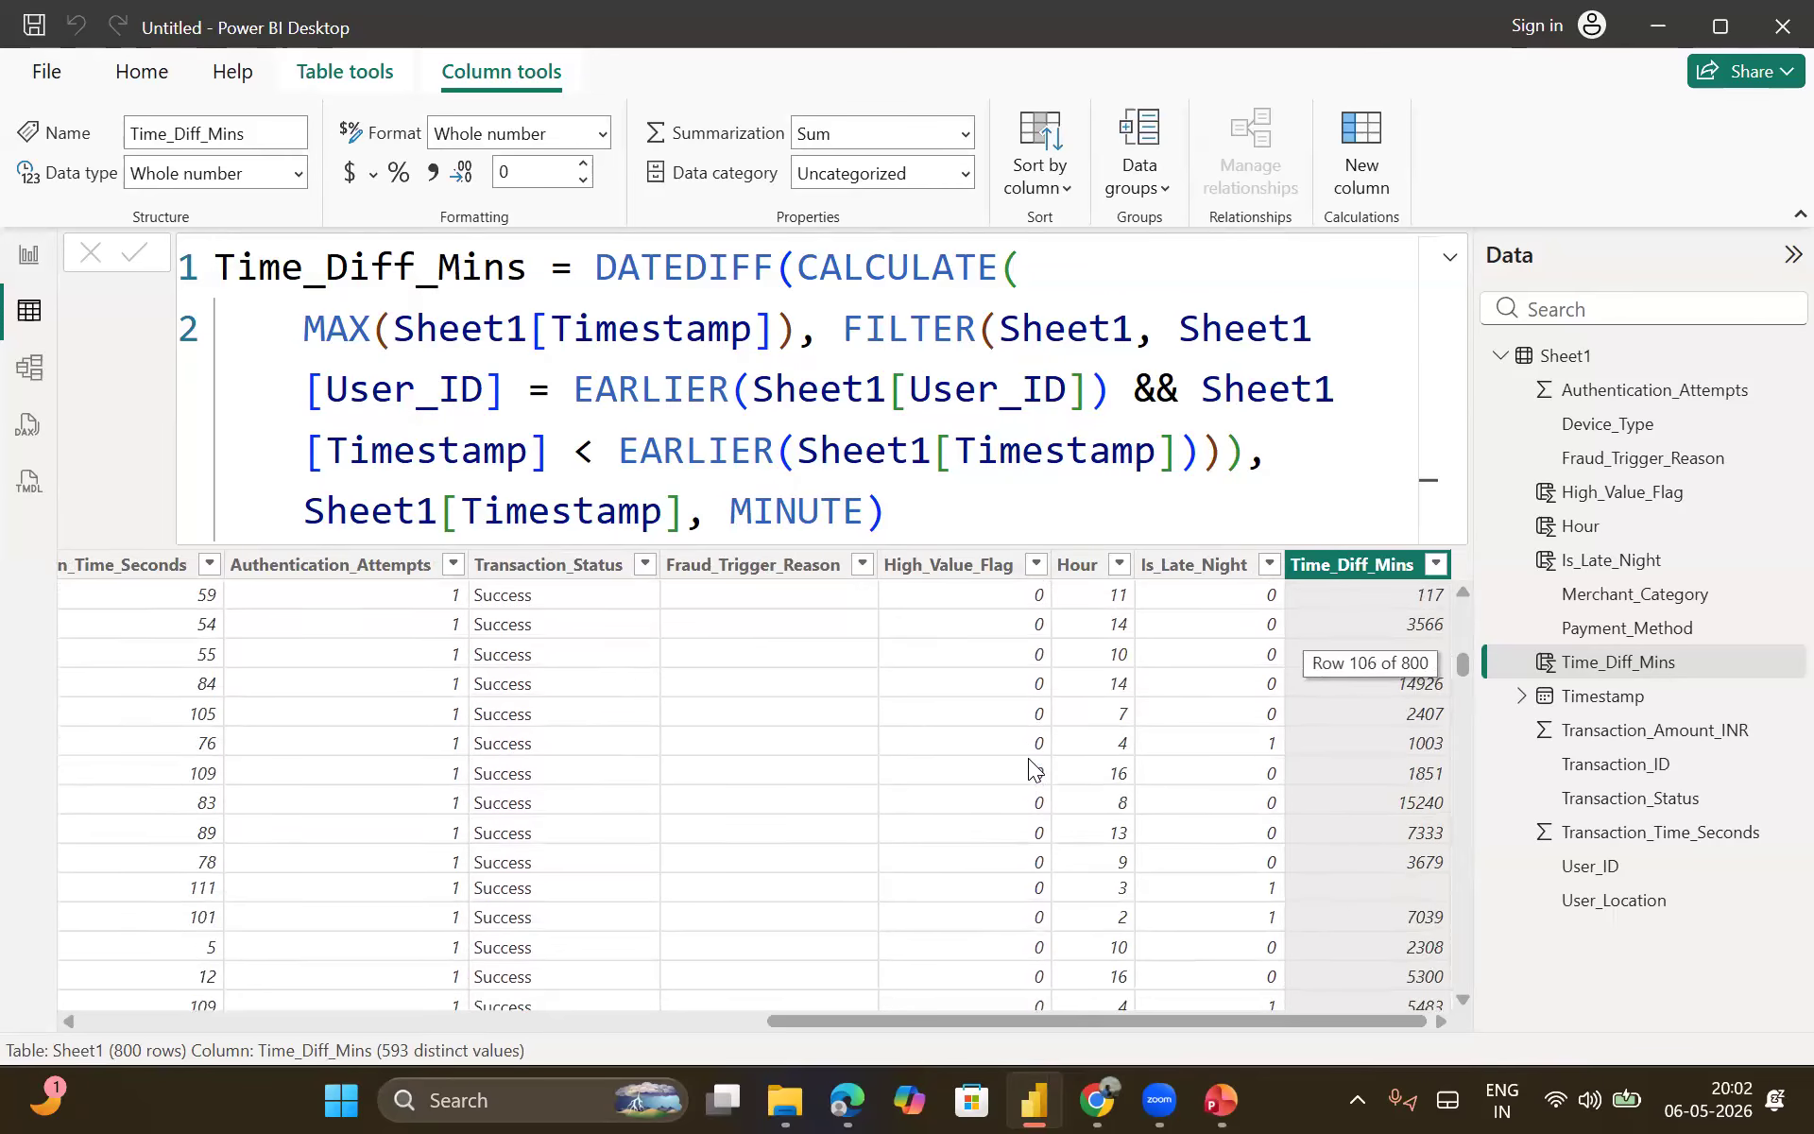
scroll(1032, 768, down, 10)
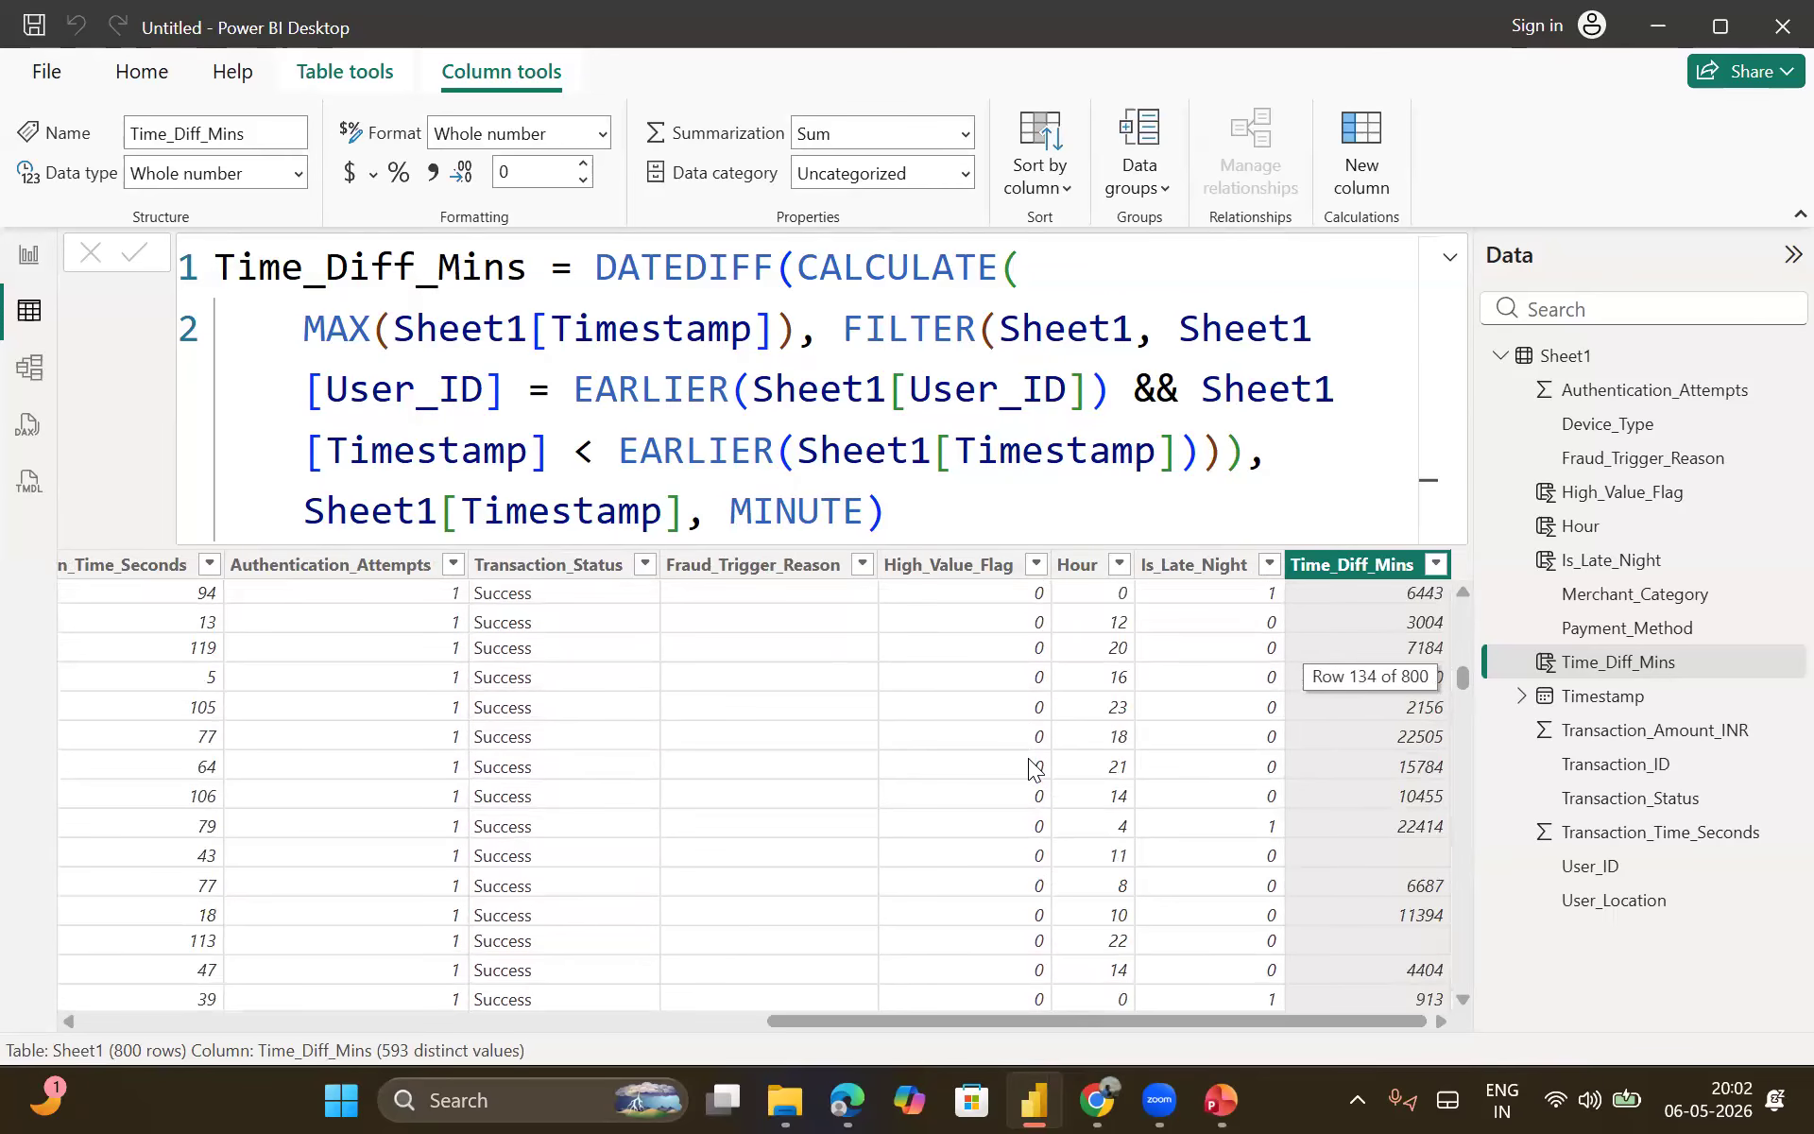
scroll(1033, 767, down, 10)
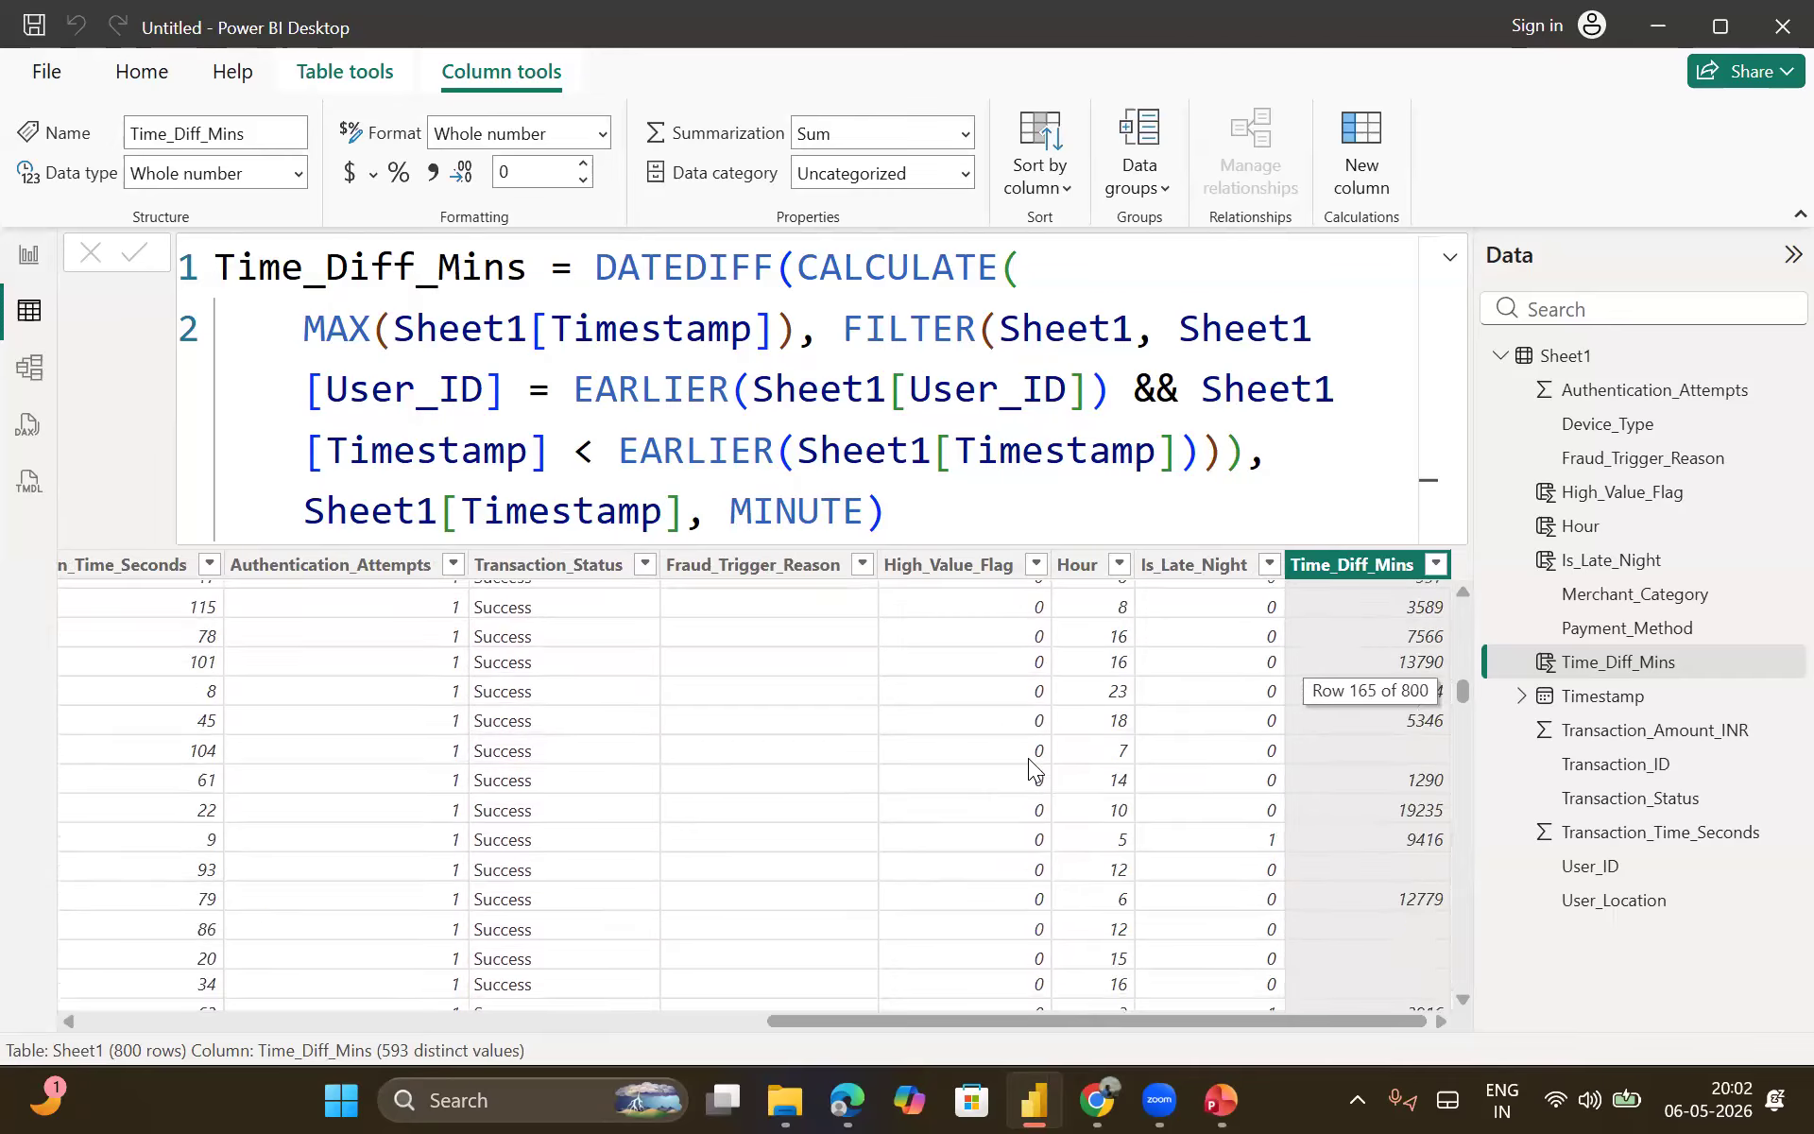
scroll(1033, 767, down, 1)
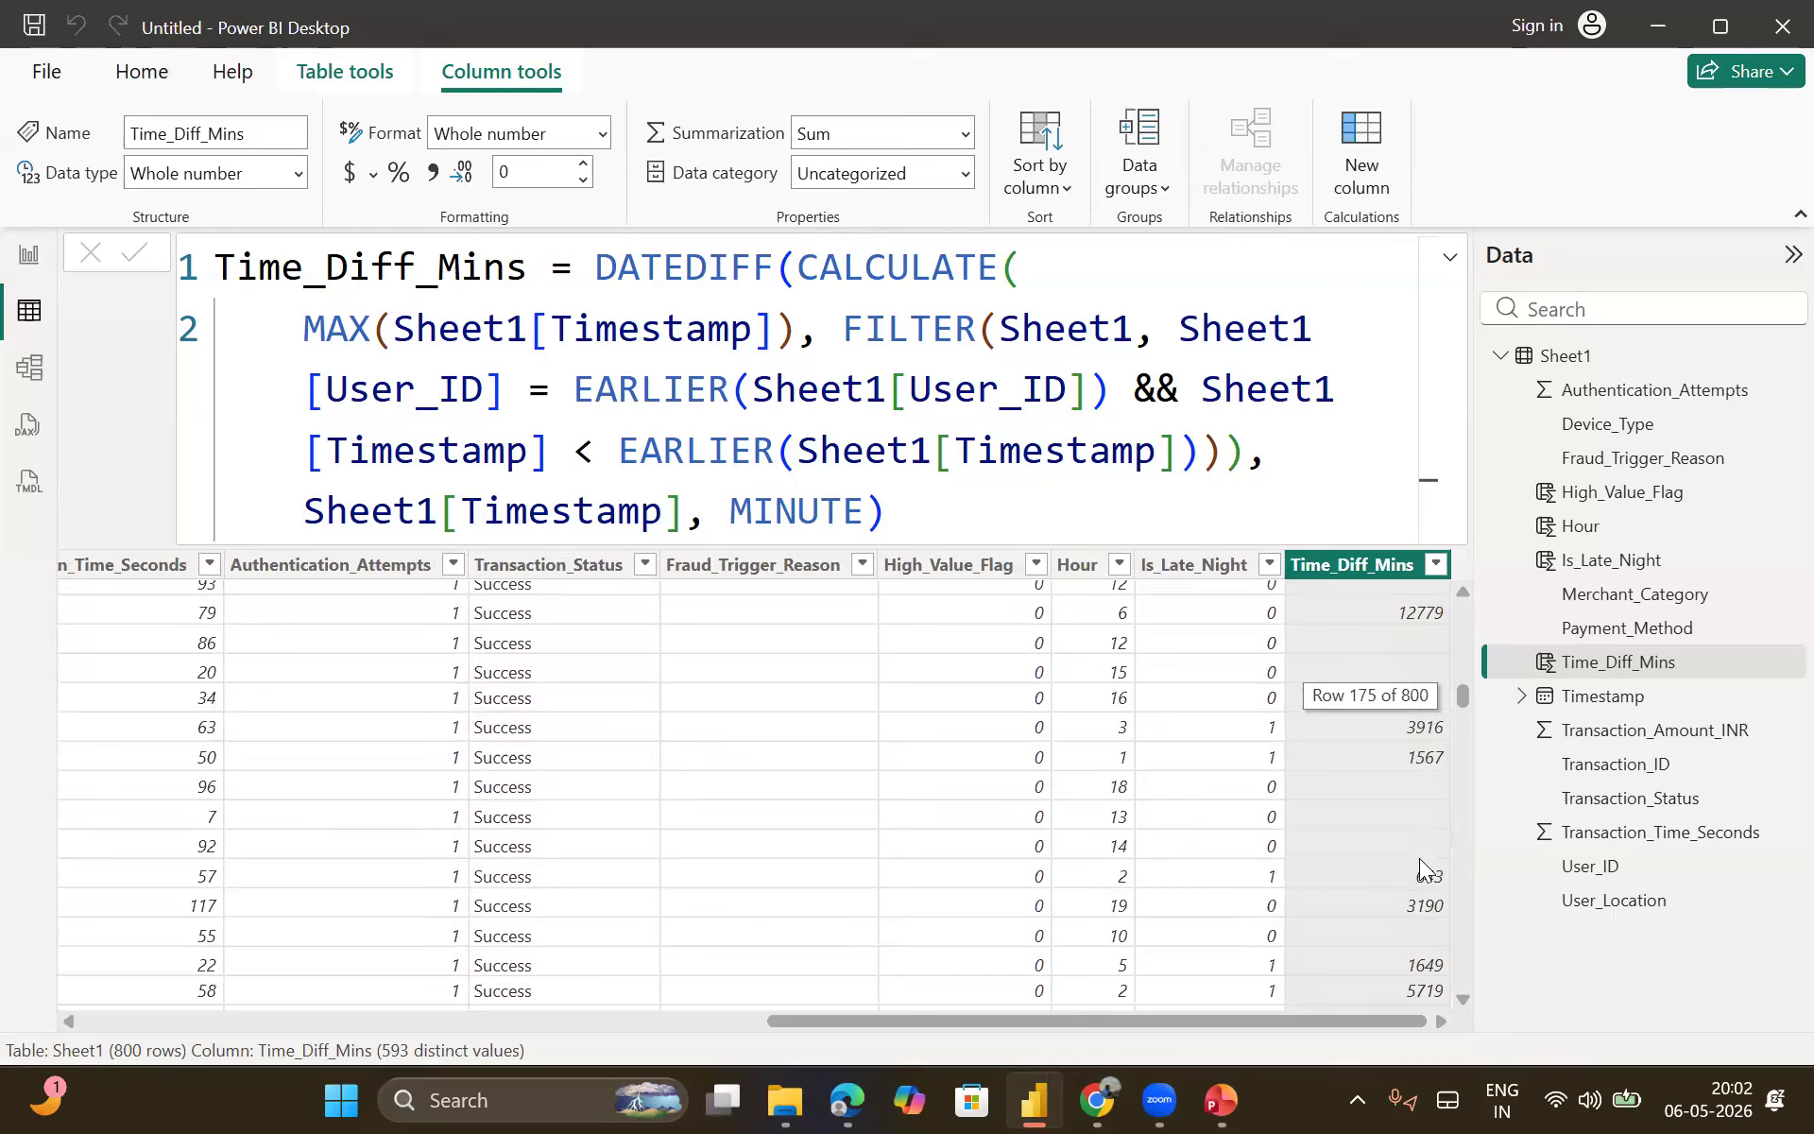
Step: Review the distinct values in the Time_Diff_Mins filter list and check the column's values further down the table
click(1435, 565)
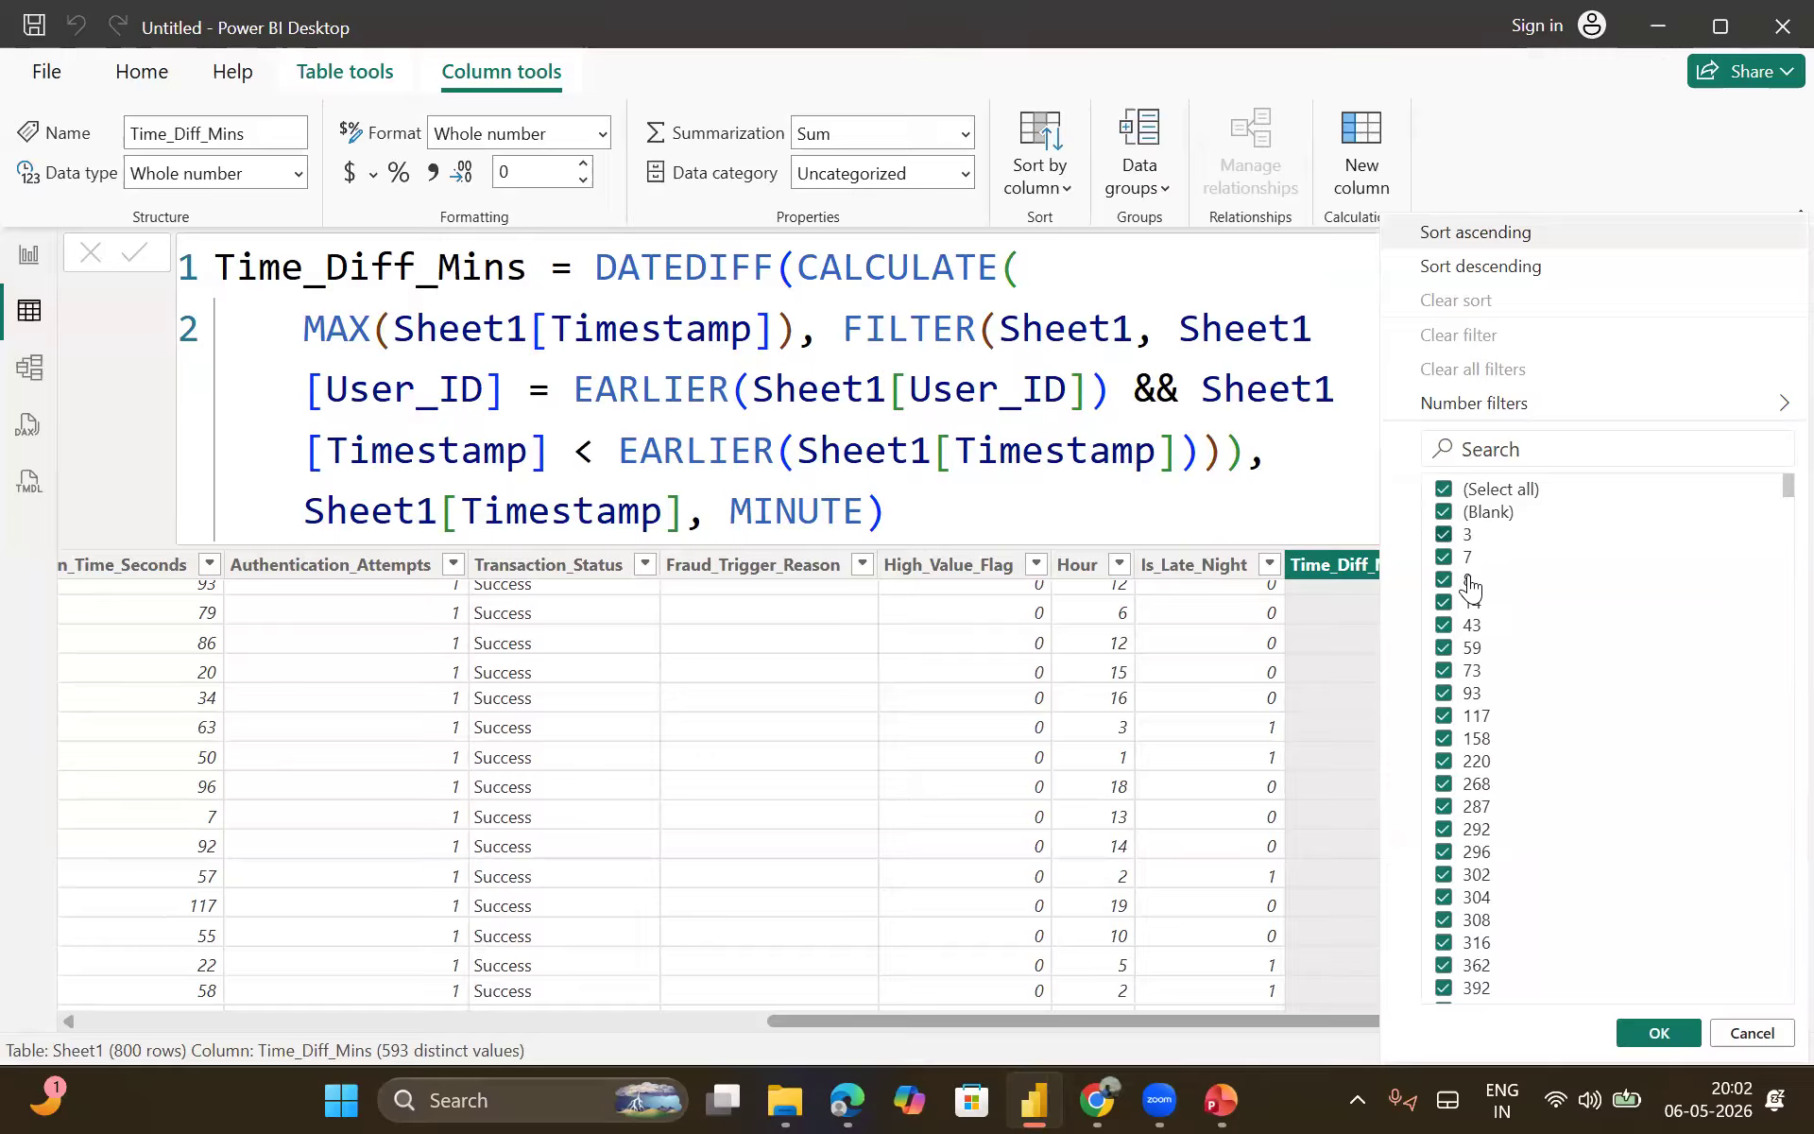
click(1640, 1036)
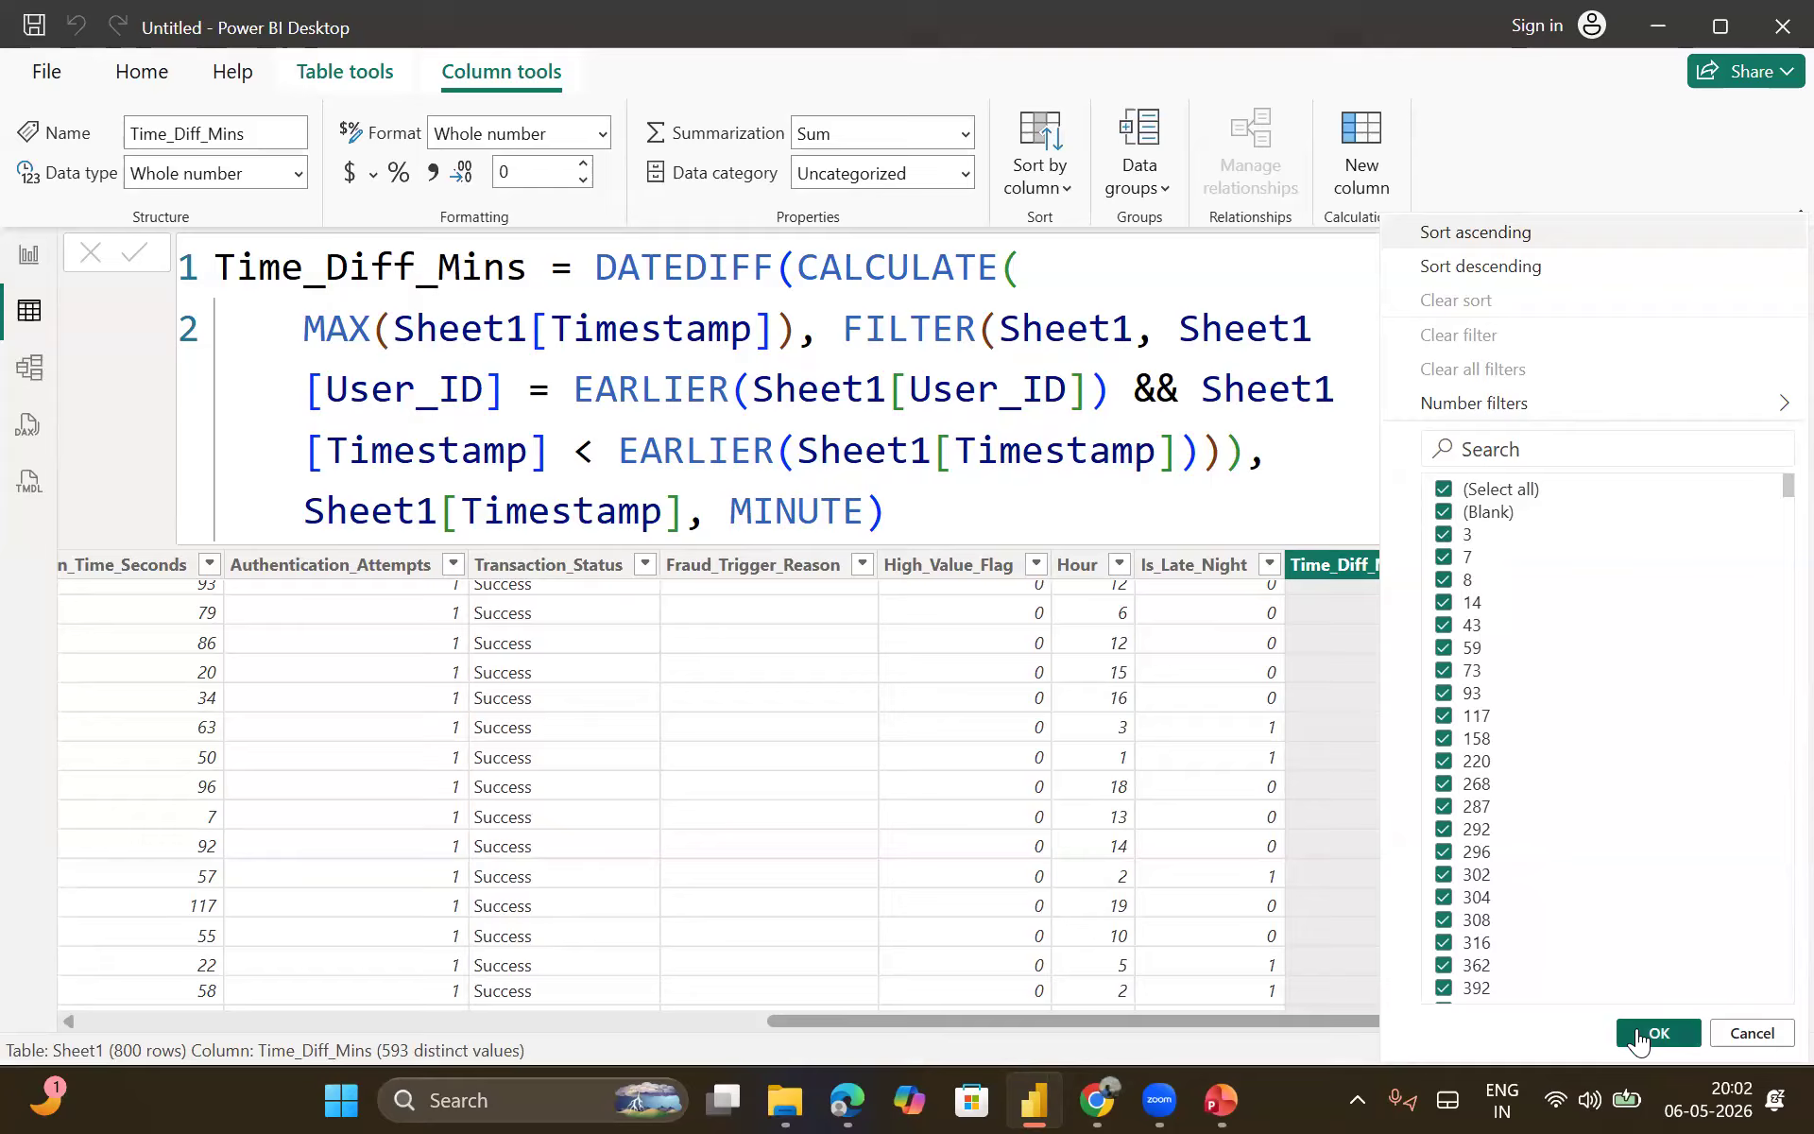
scroll(1292, 881, down, 6)
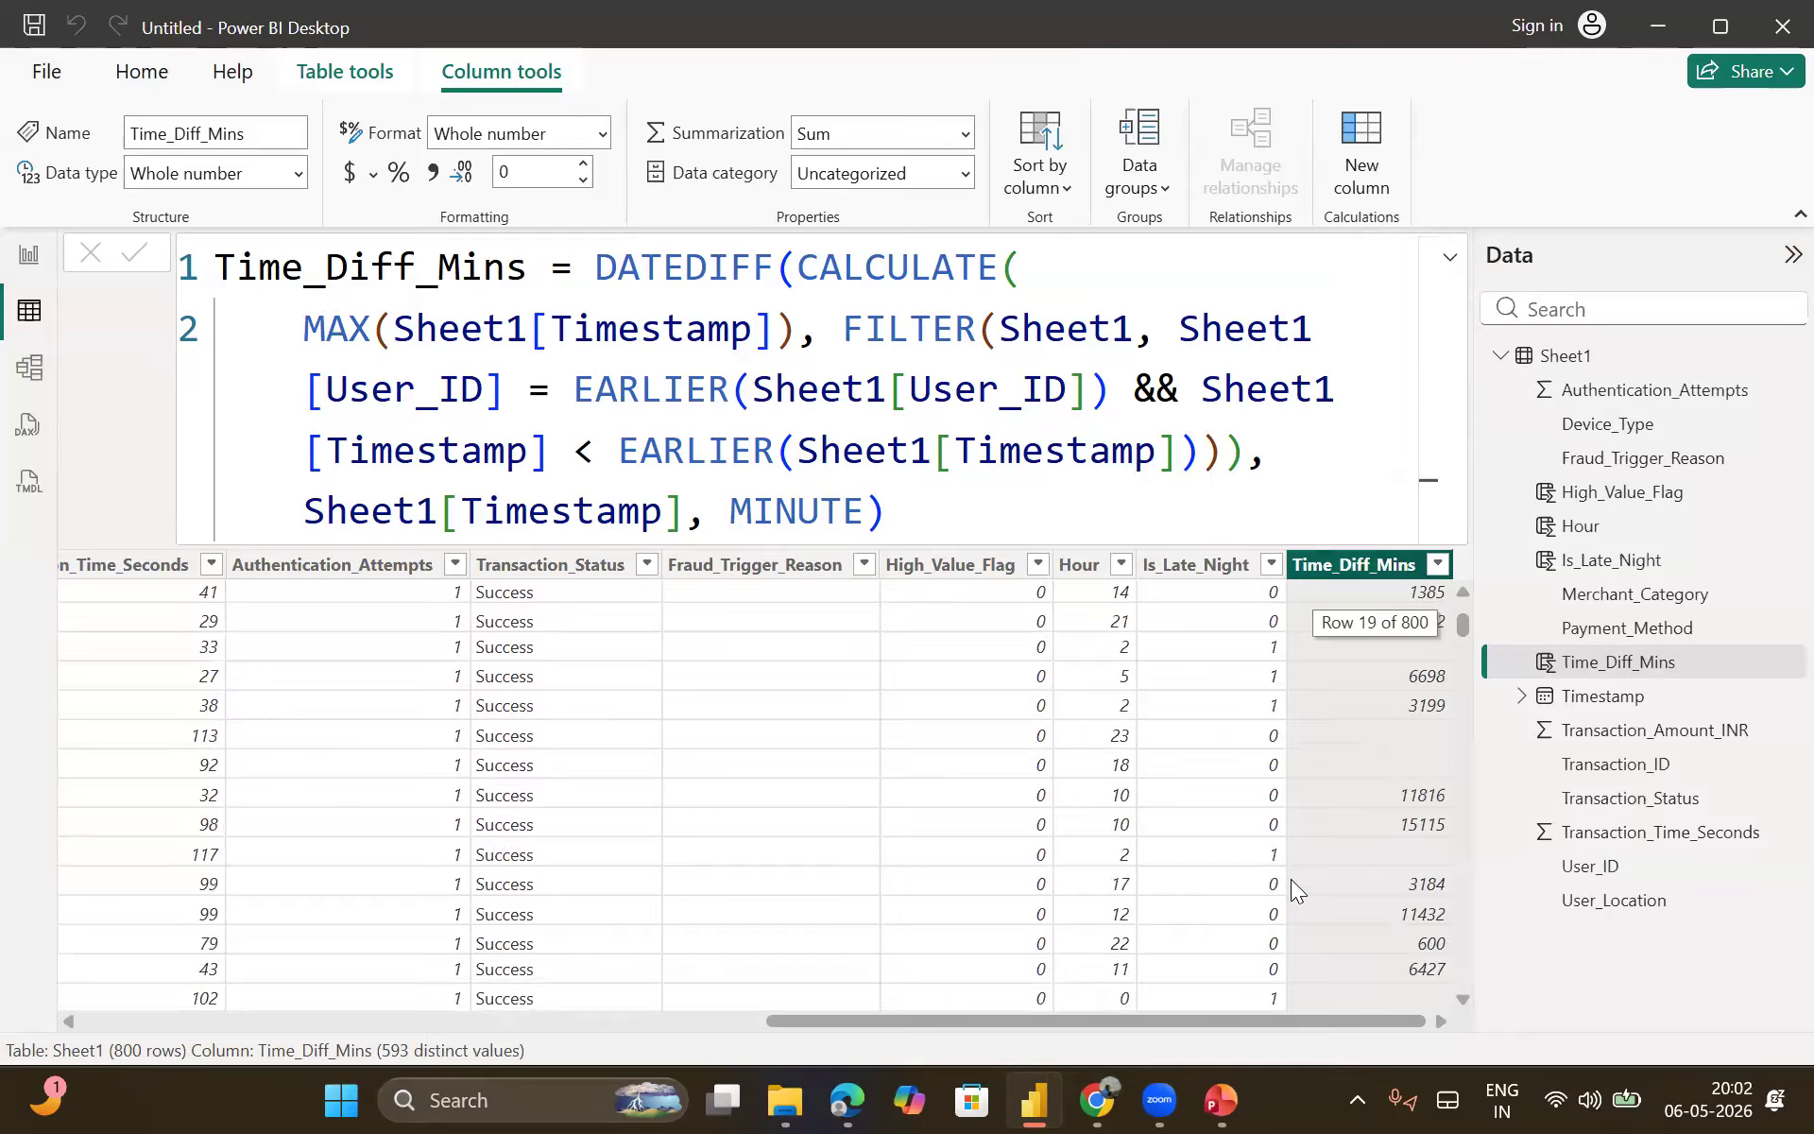
scroll(1291, 879, down, 10)
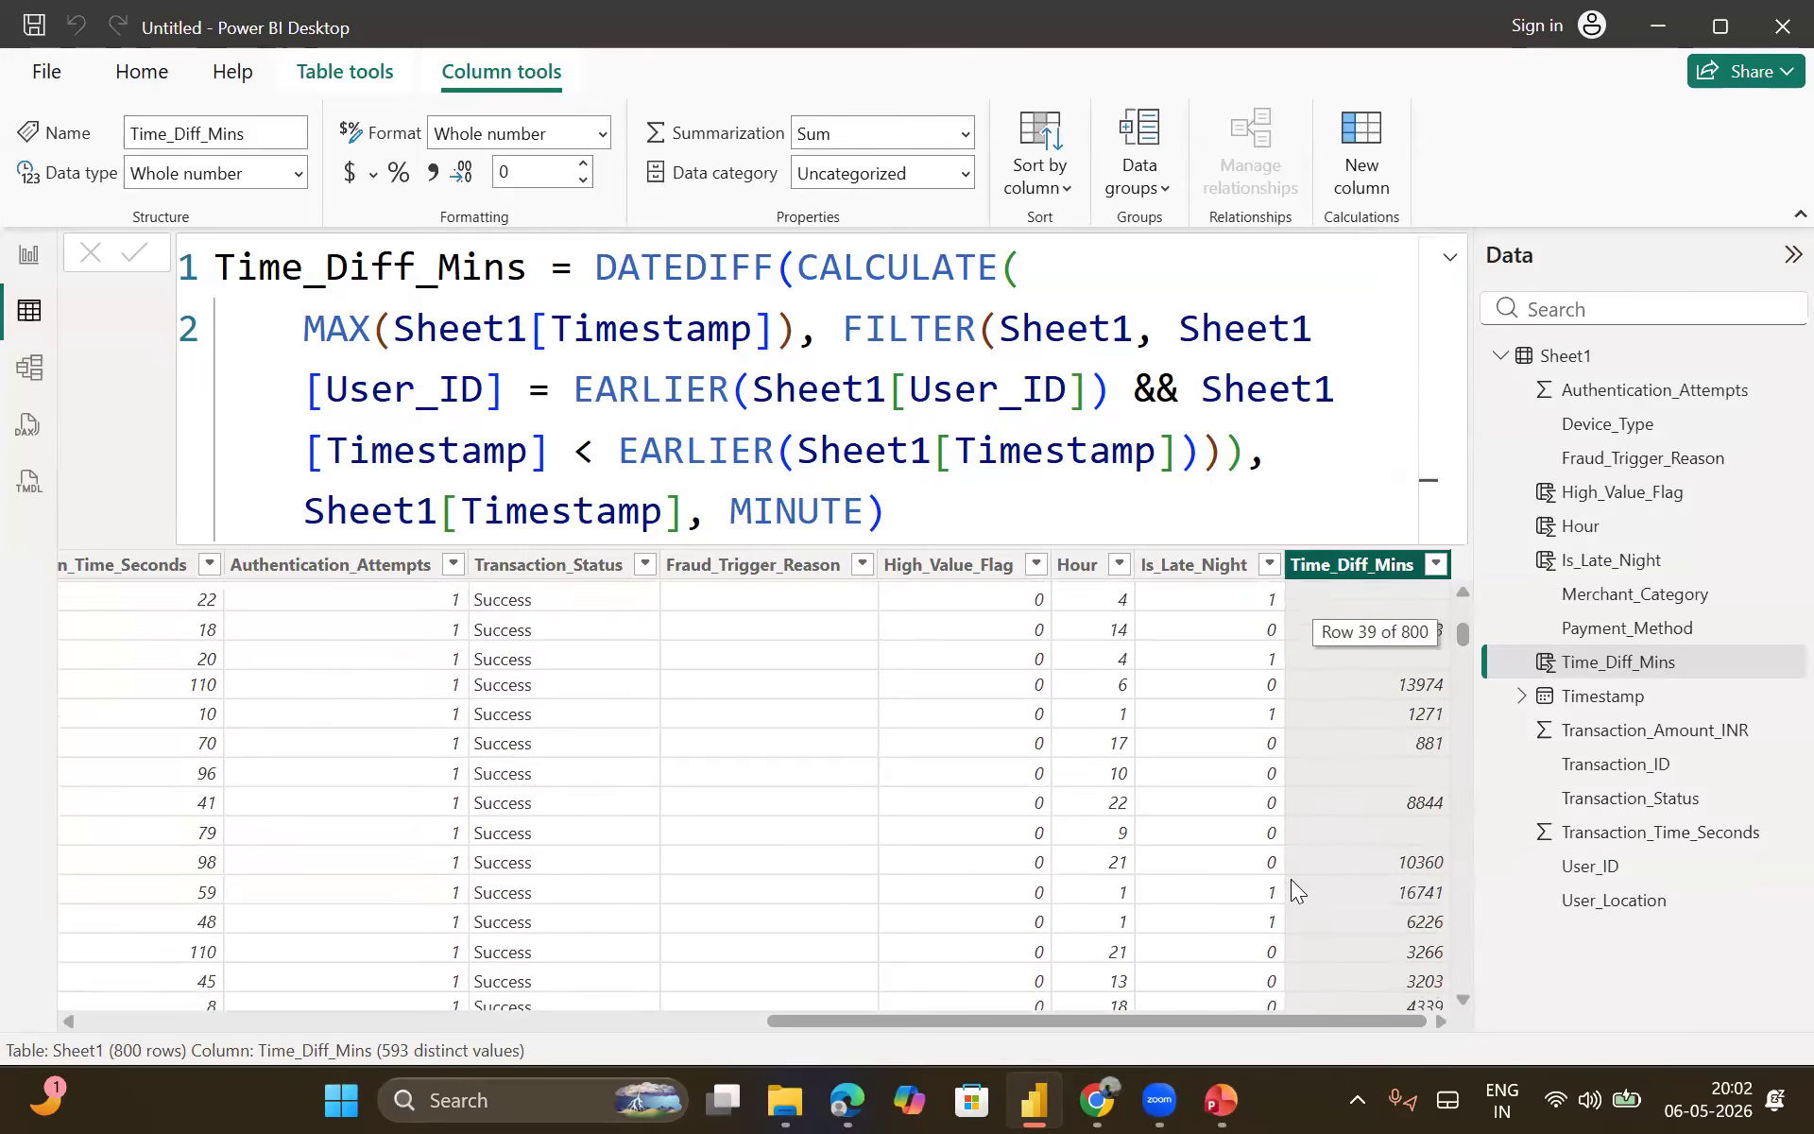
scroll(1291, 878, down, 14)
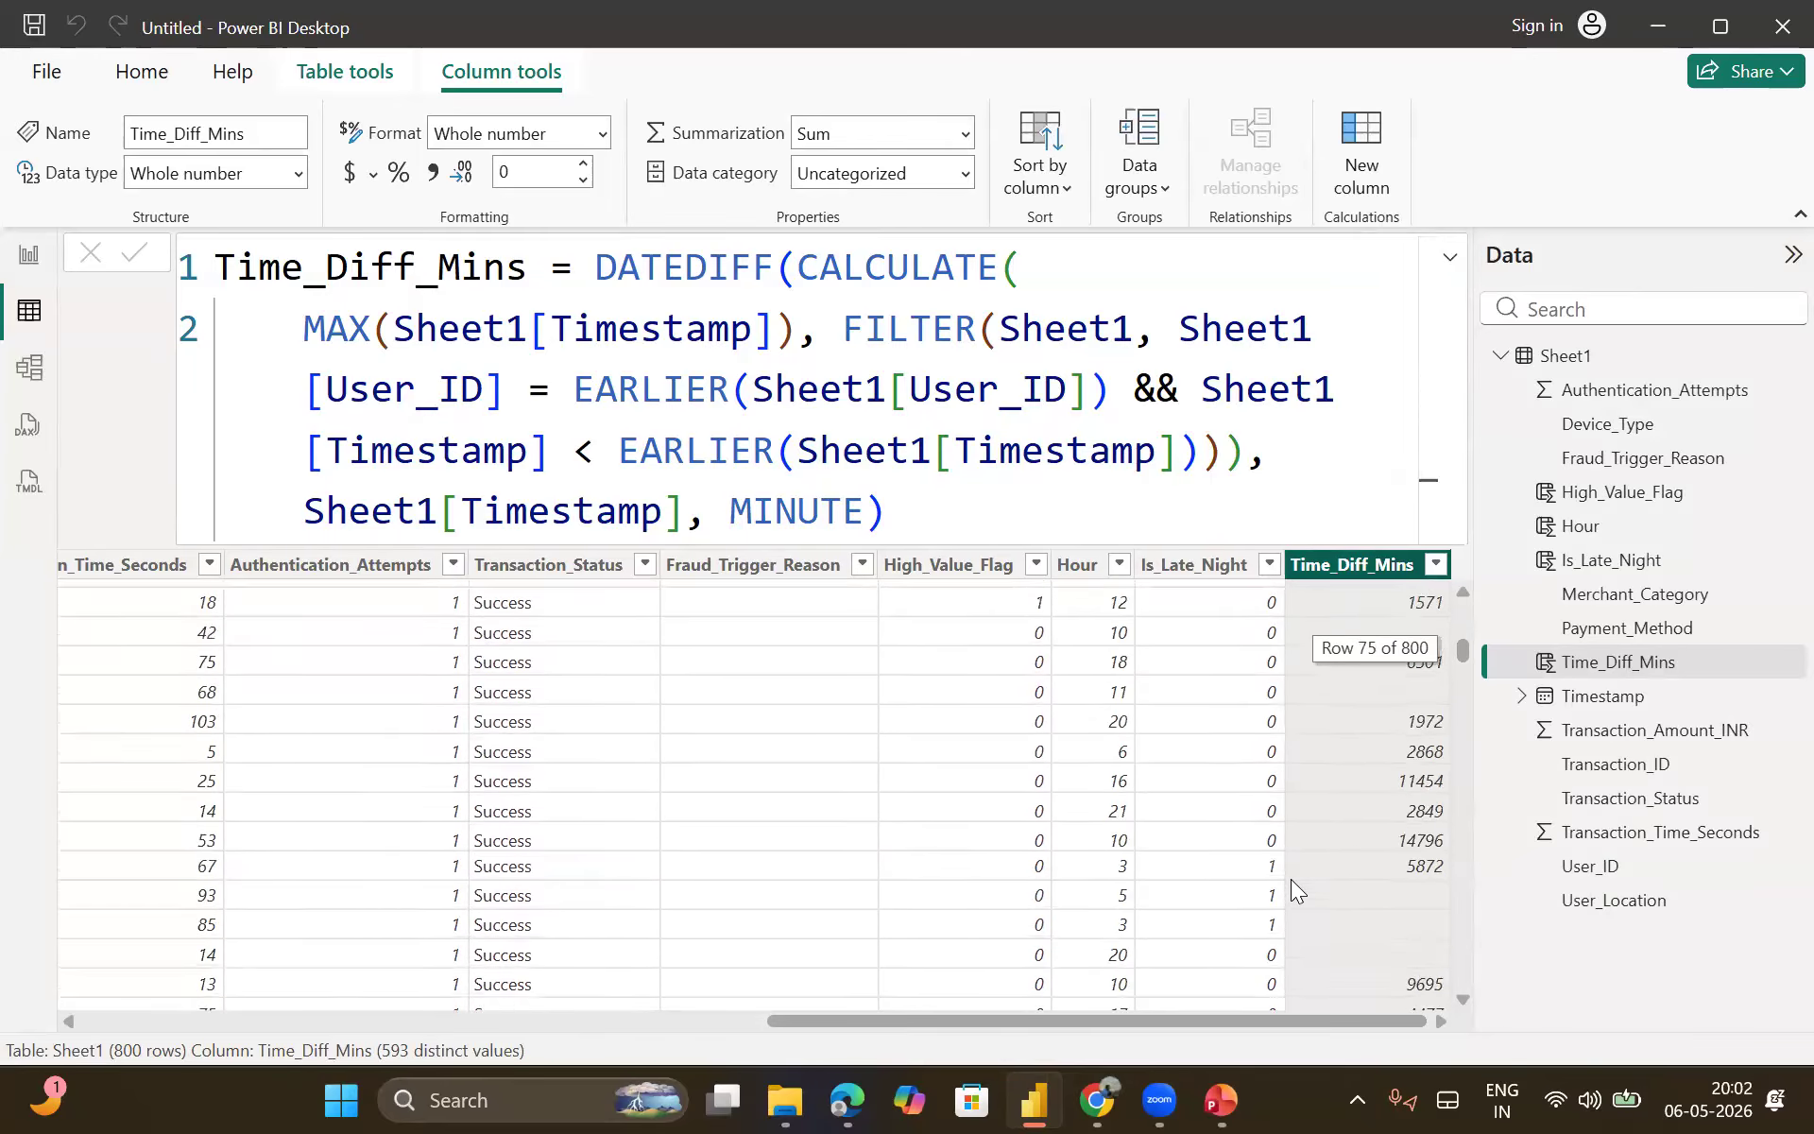
scroll(1291, 879, down, 18)
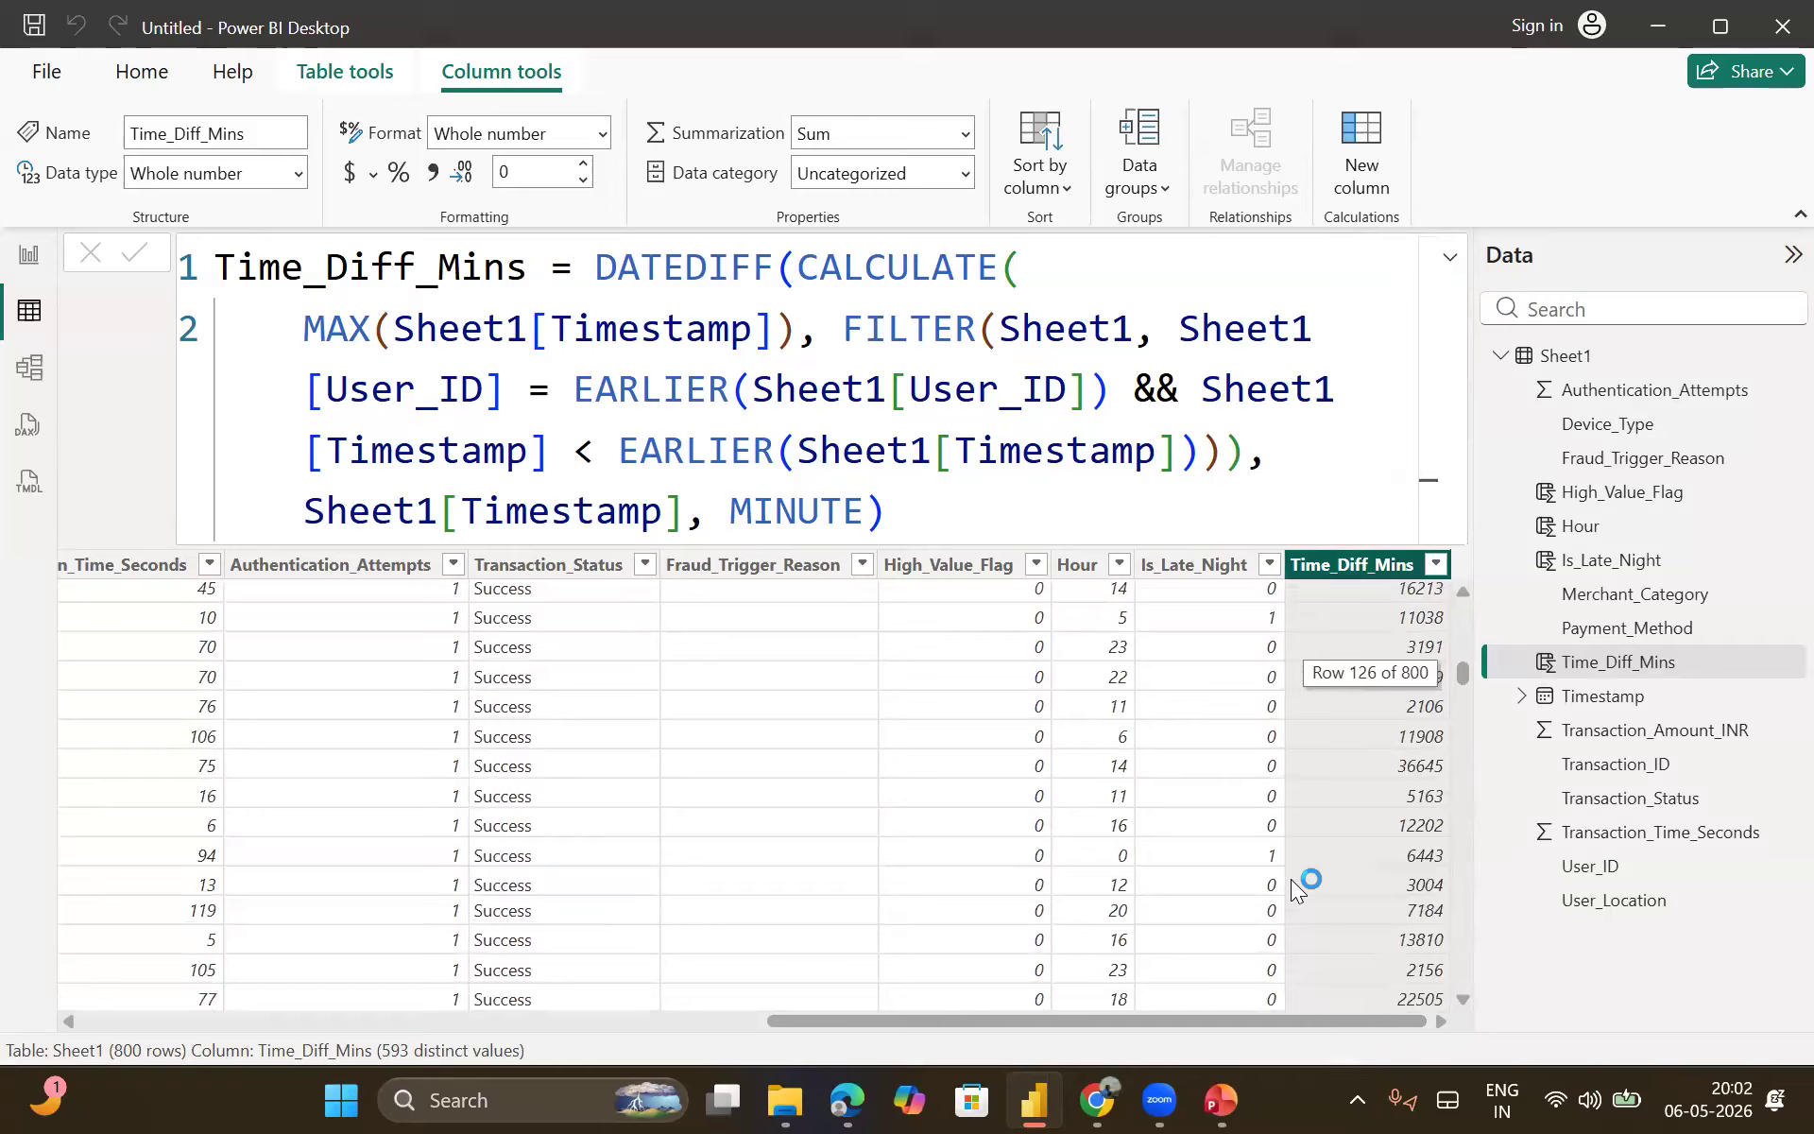
scroll(1290, 879, down, 10)
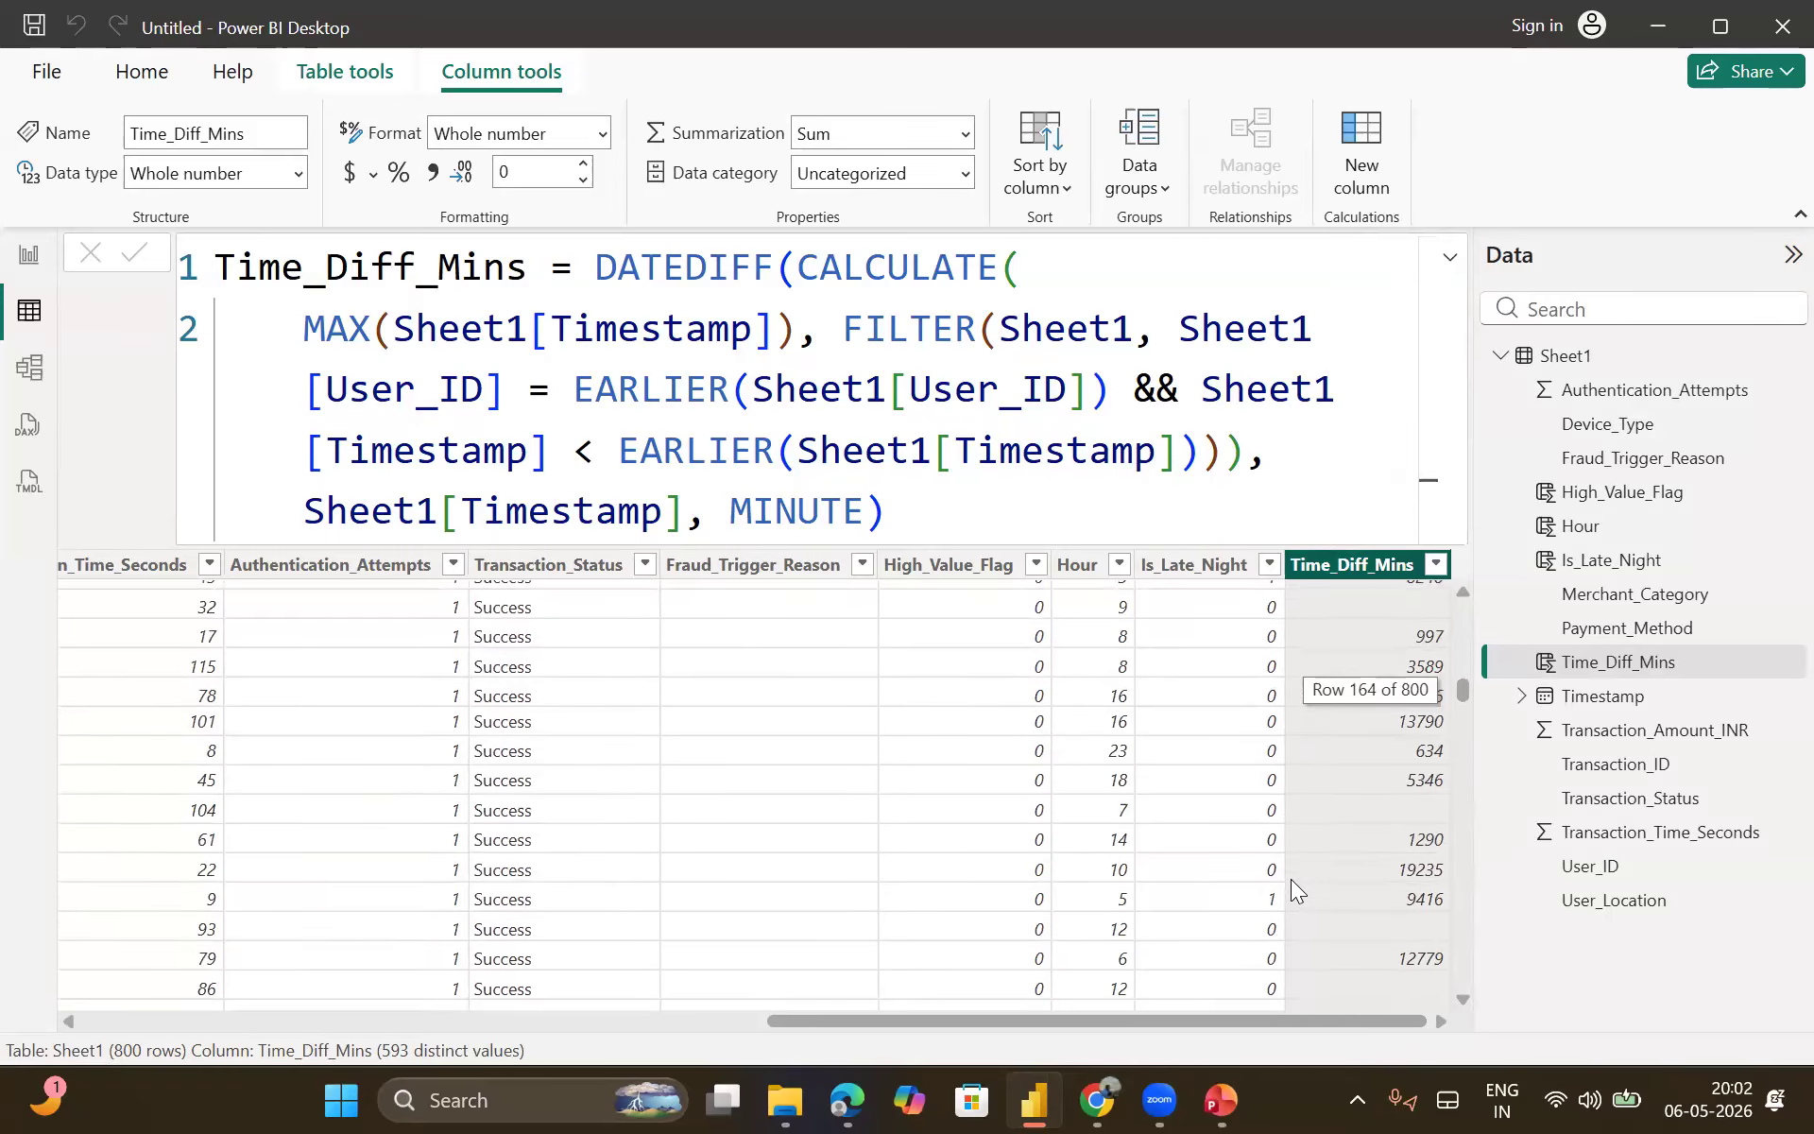
scroll(1291, 879, down, 9)
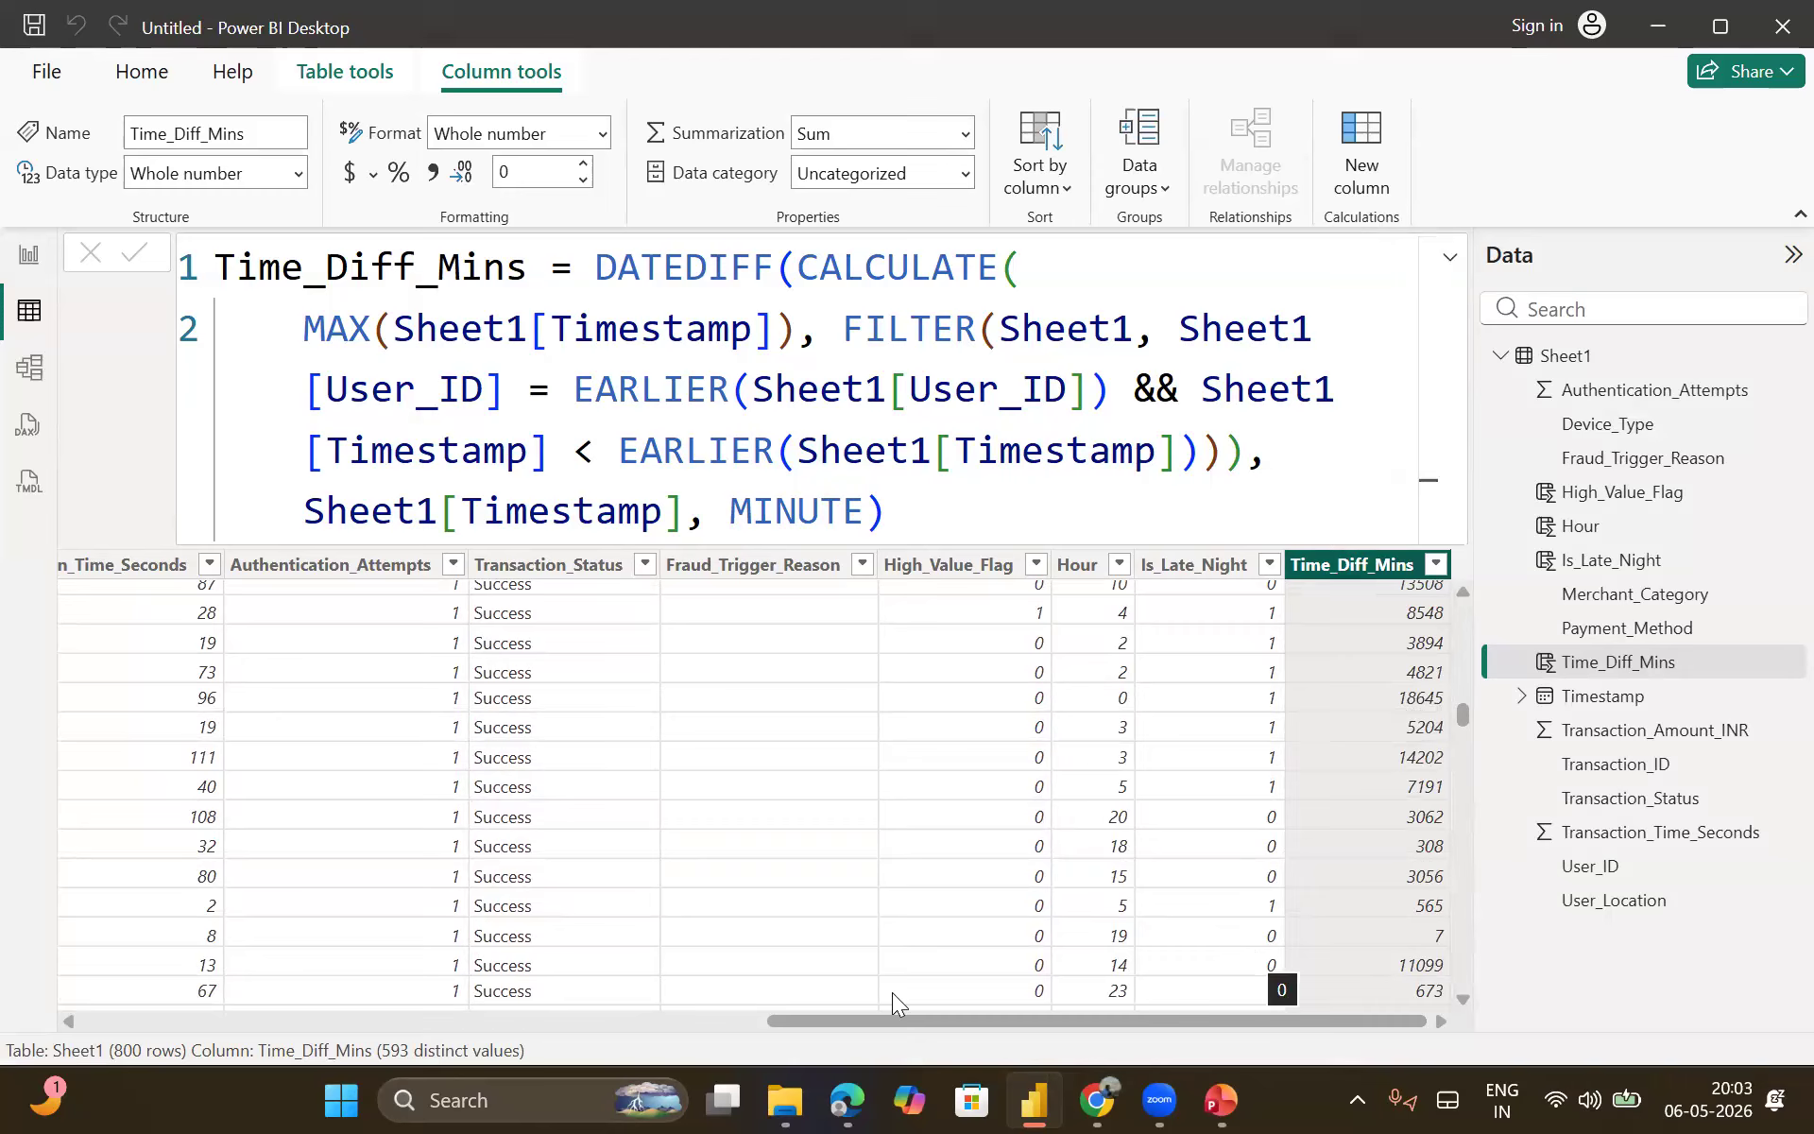
scroll(242, 954, left, 3)
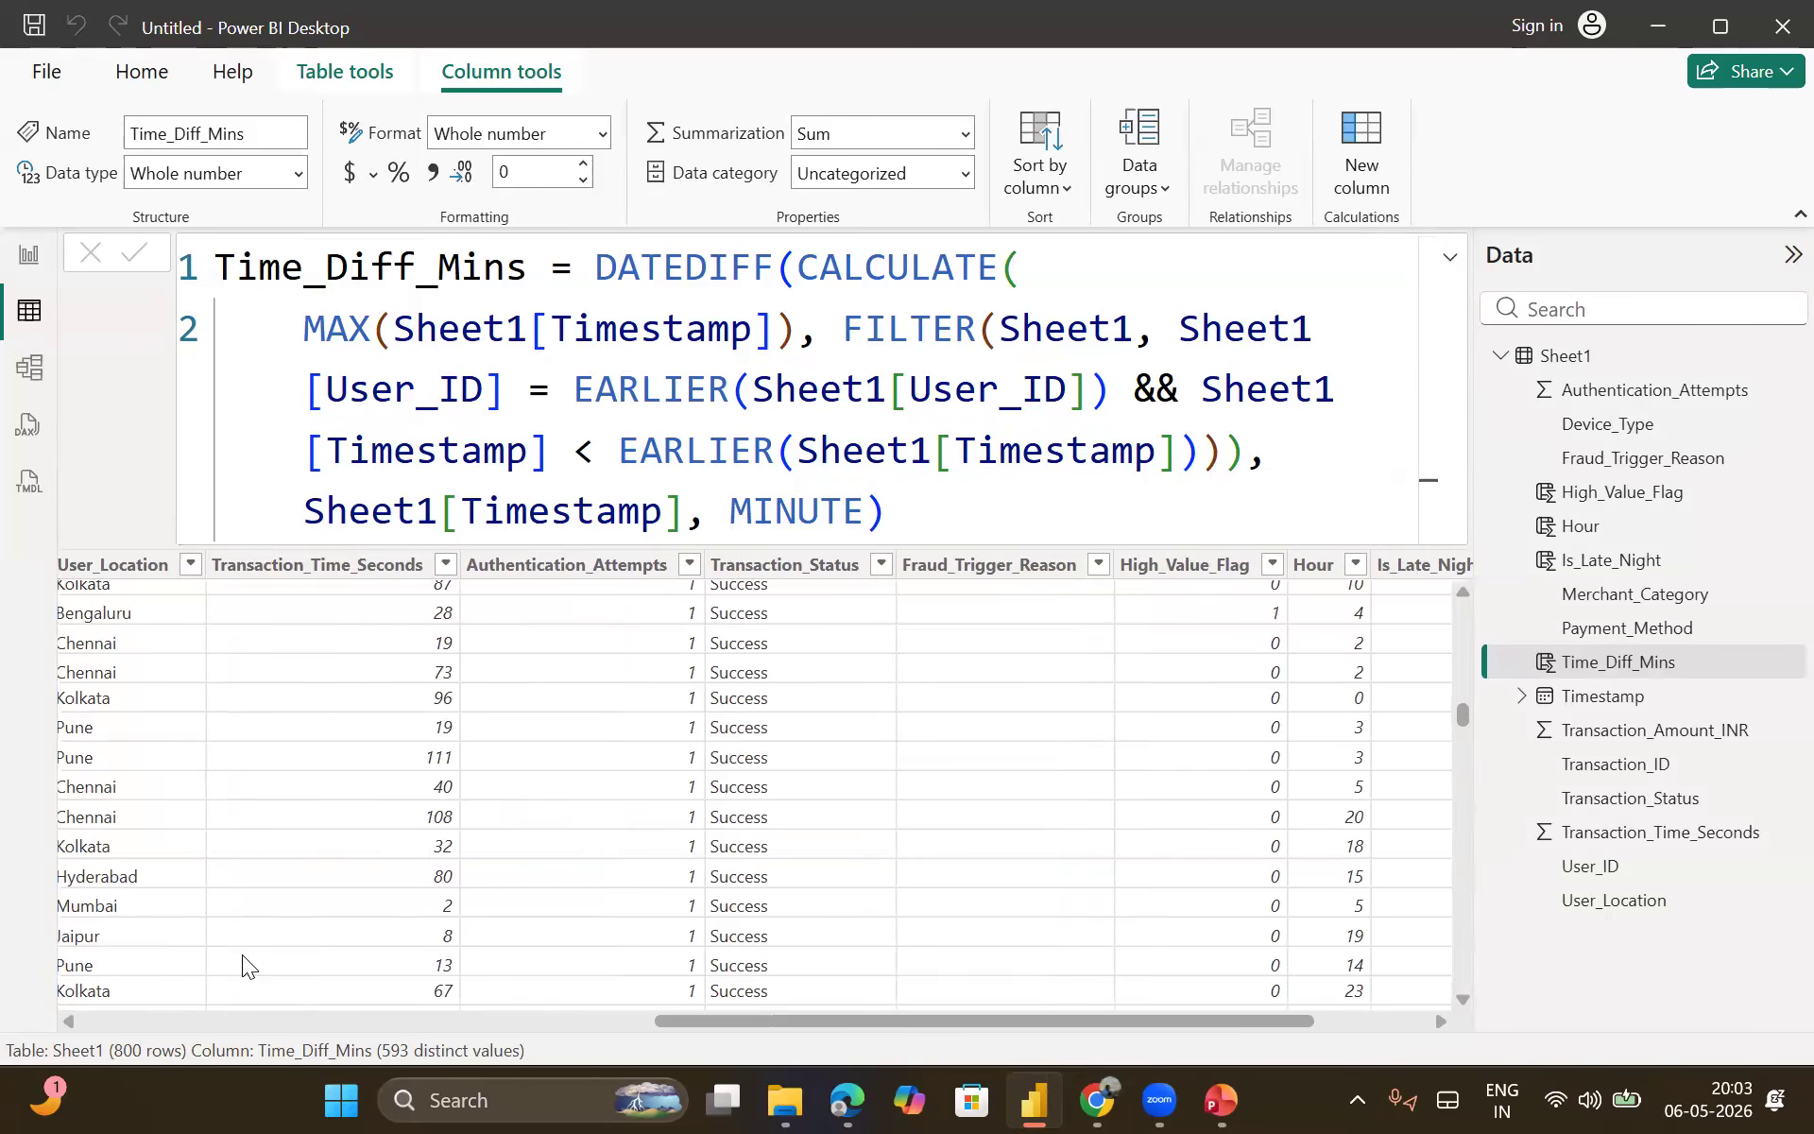
scroll(242, 954, right, 3)
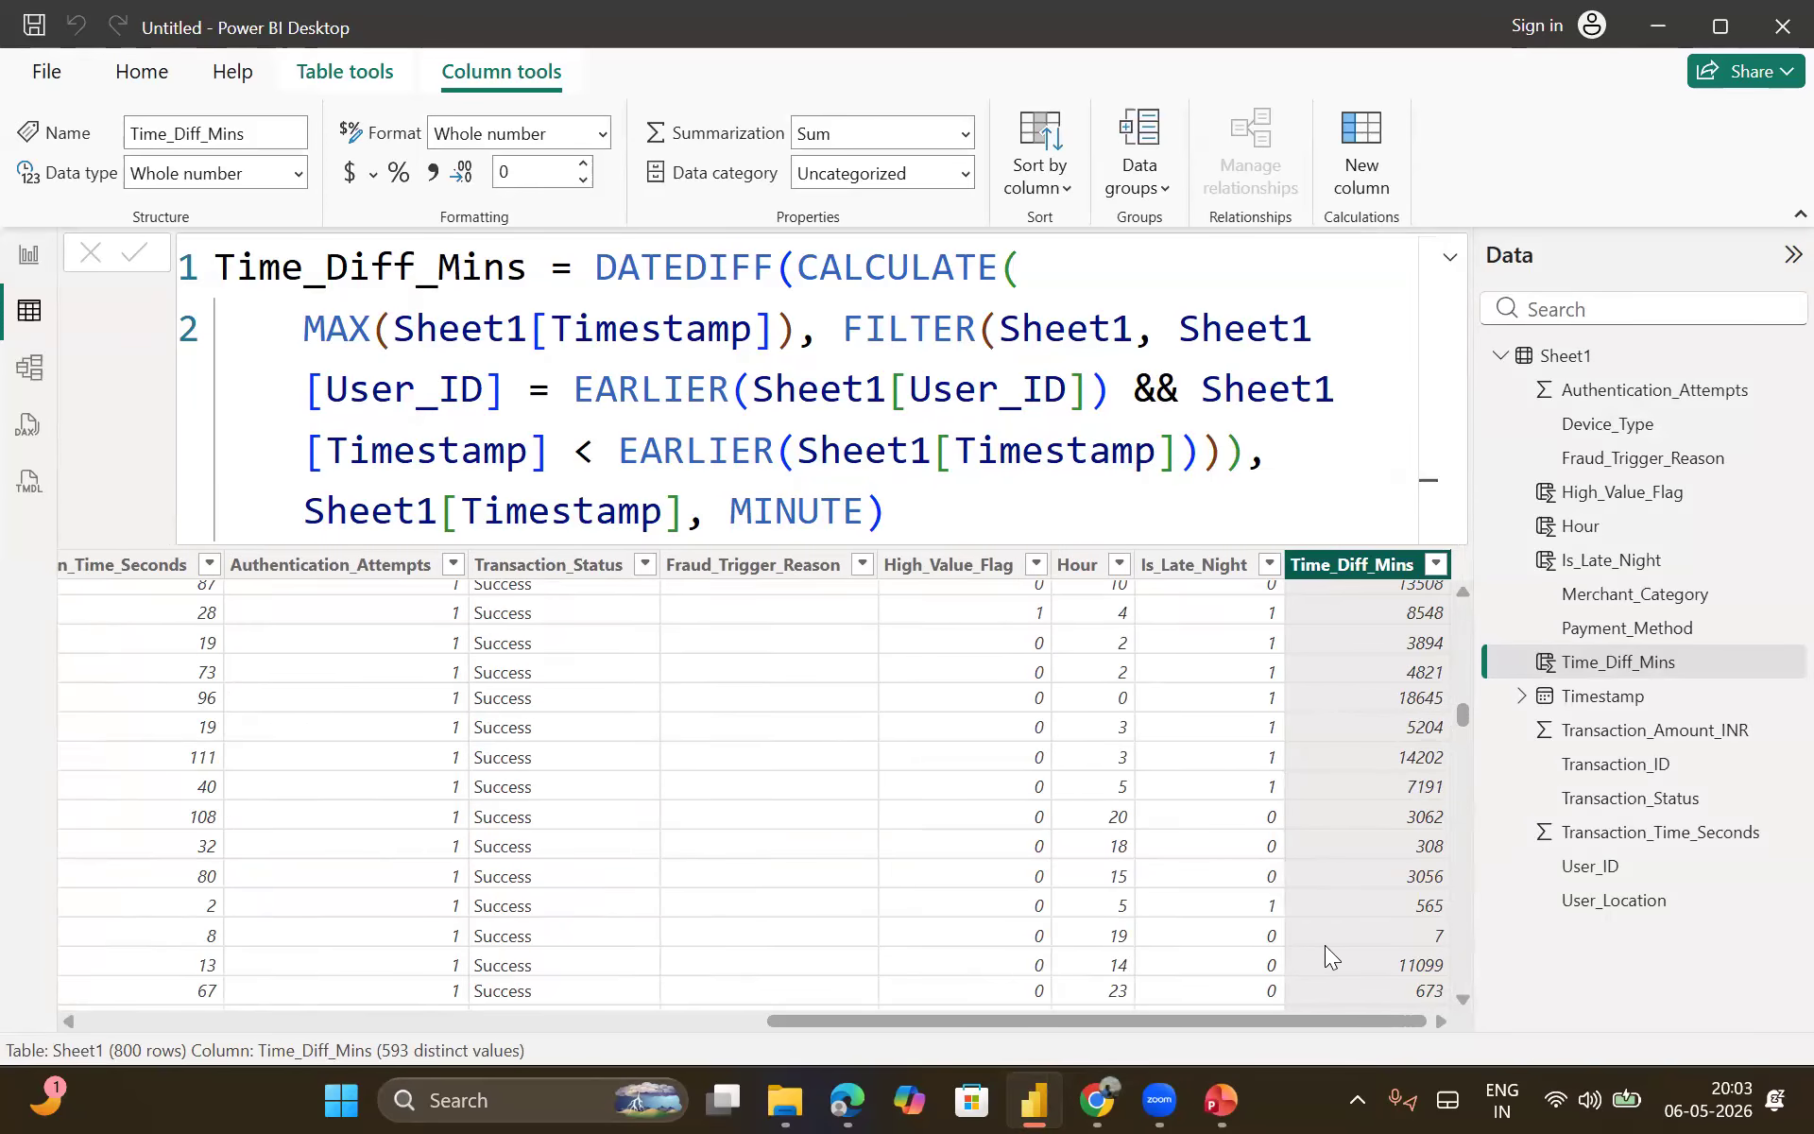
Step: View the Is_Late_Night column's formula, look over the table rows and return to the Time_Diff_Mins column
click(1192, 937)
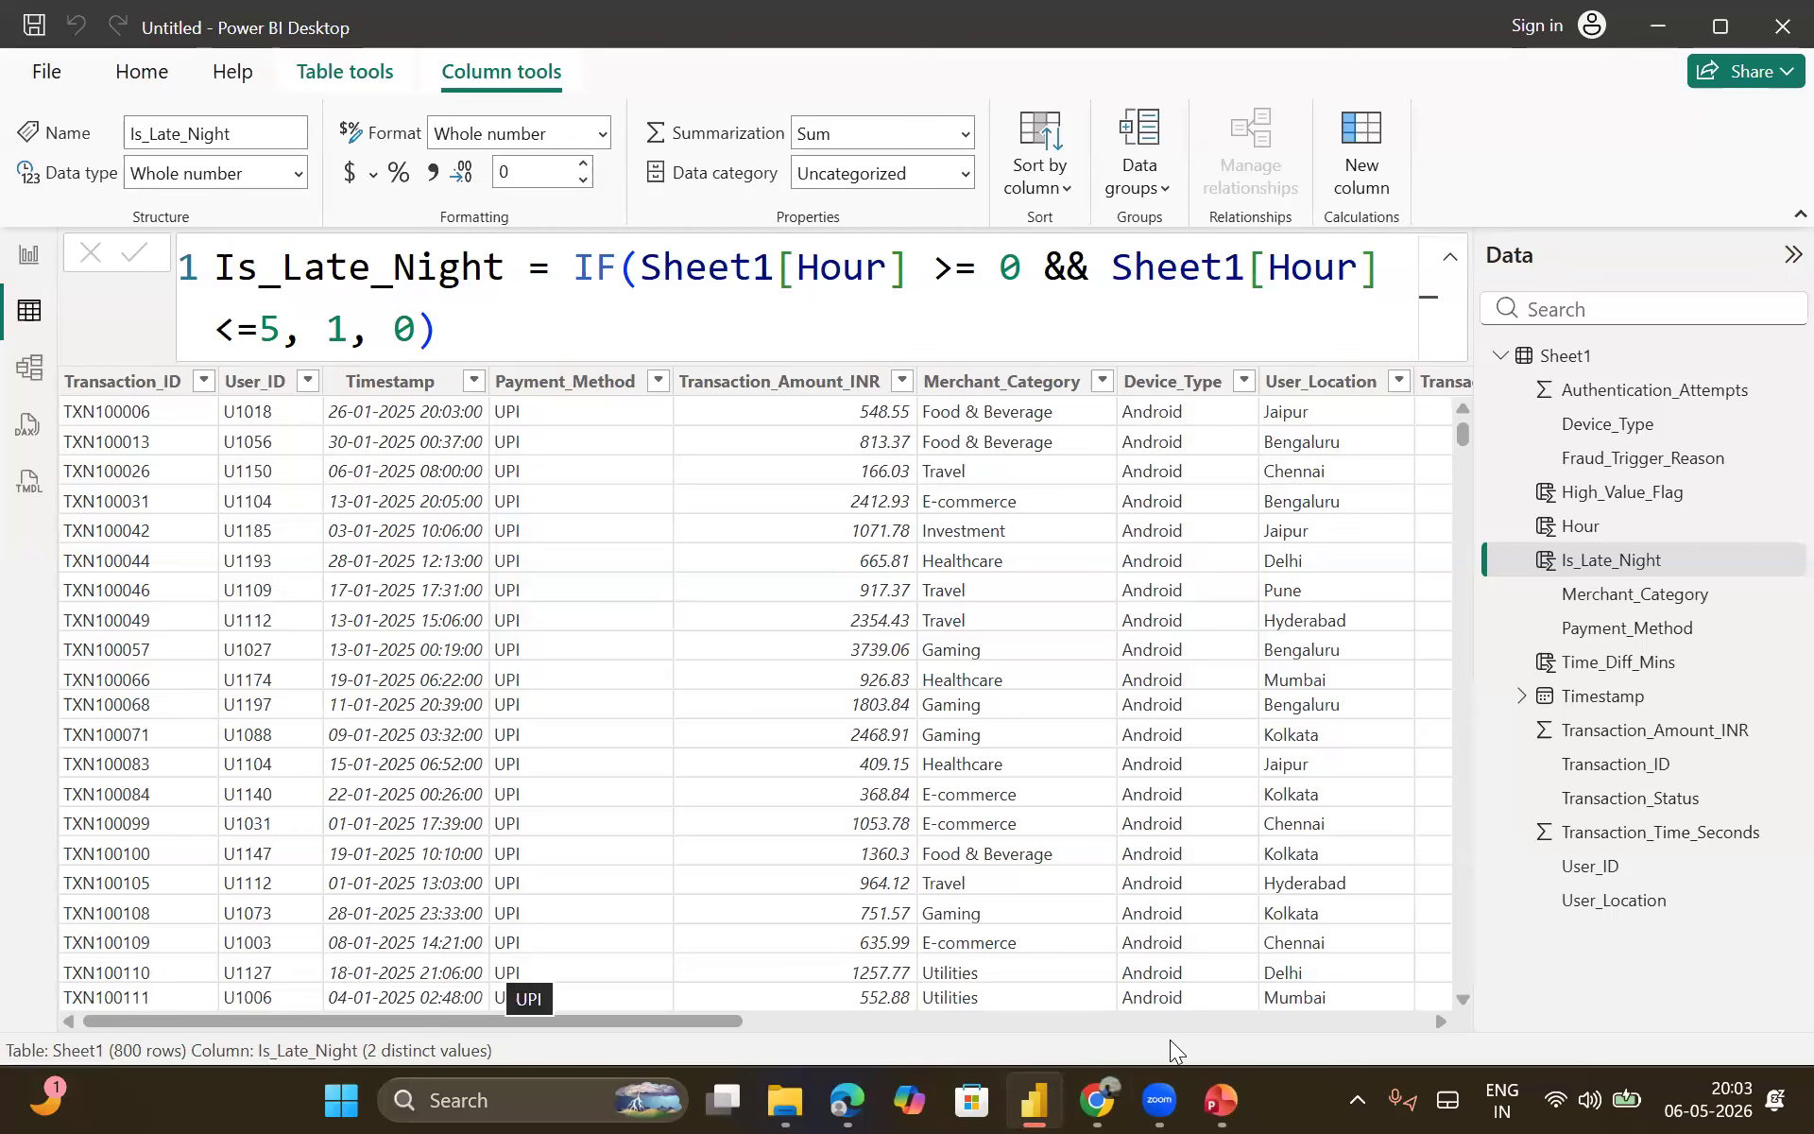
scroll(1401, 905, down, 2)
scroll(816, 918, up, 2)
scroll(741, 916, down, 4)
scroll(741, 916, down, 5)
scroll(741, 916, up, 8)
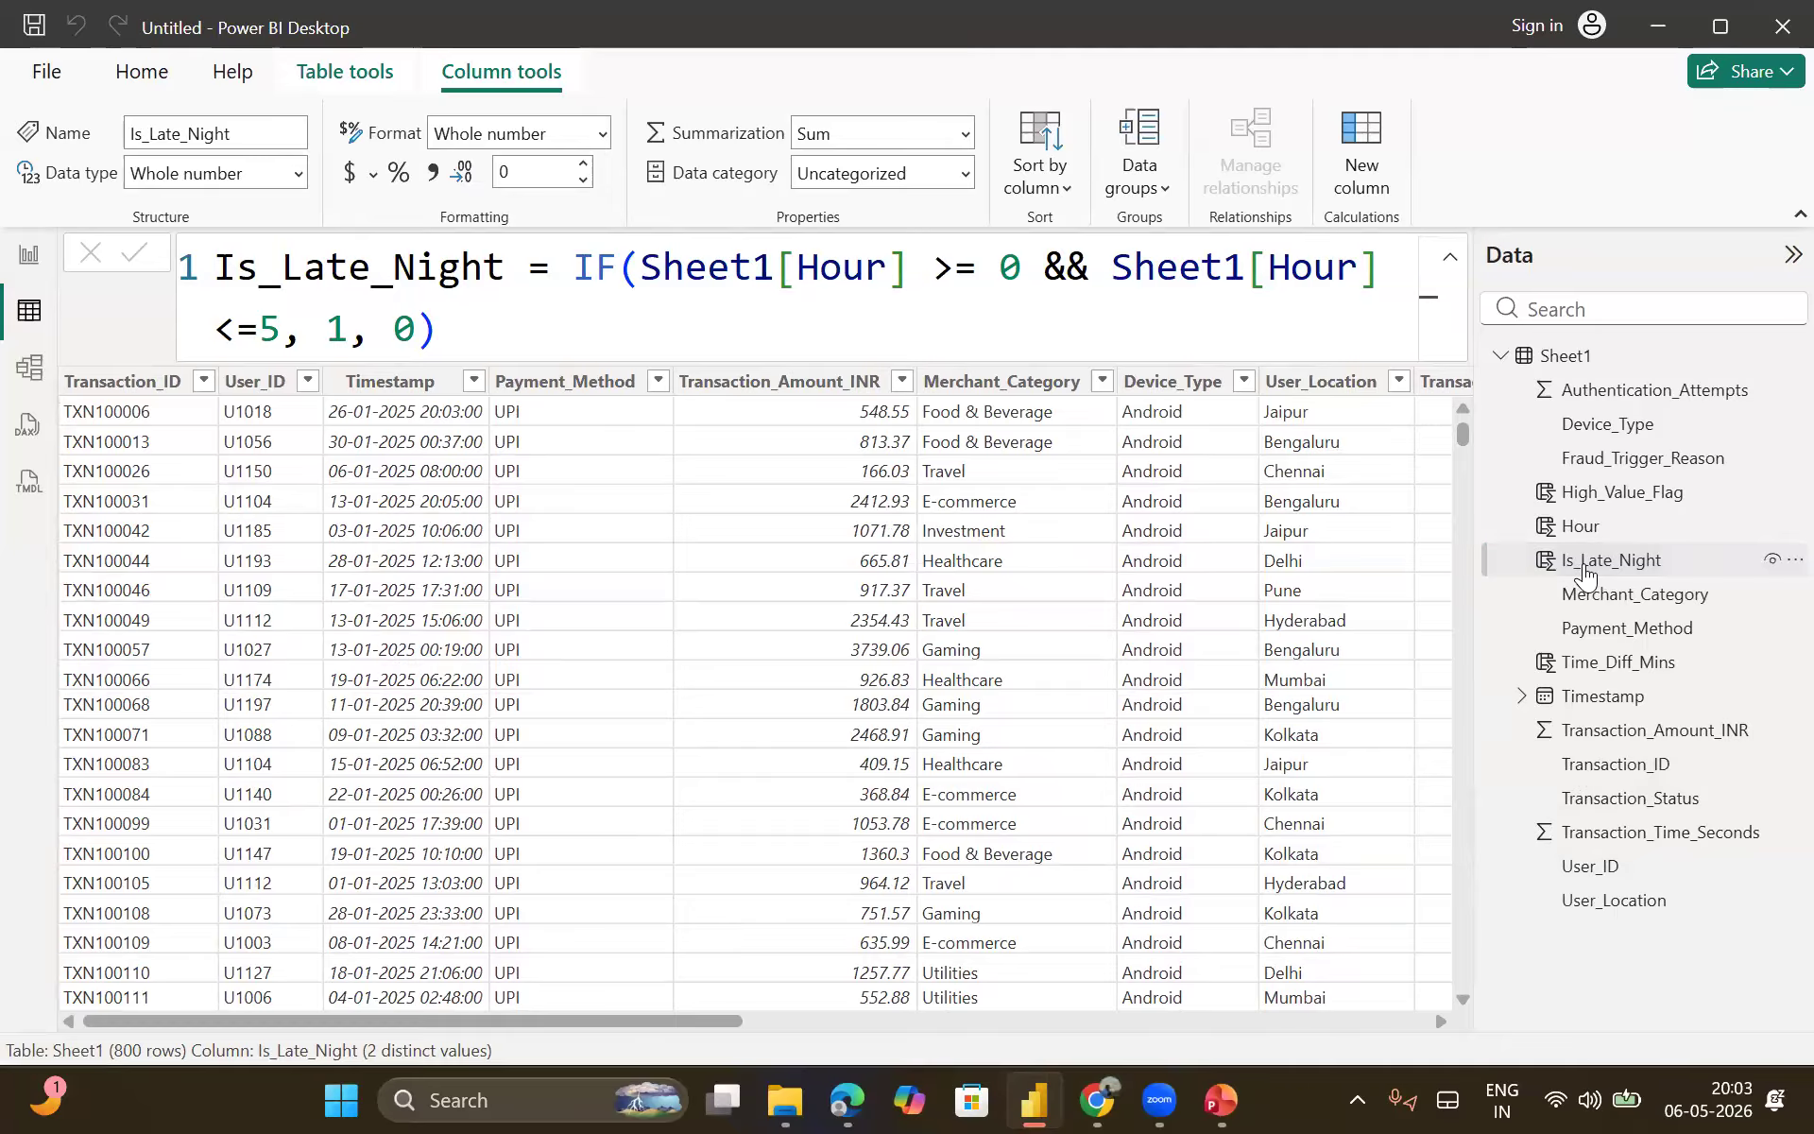
click(1597, 664)
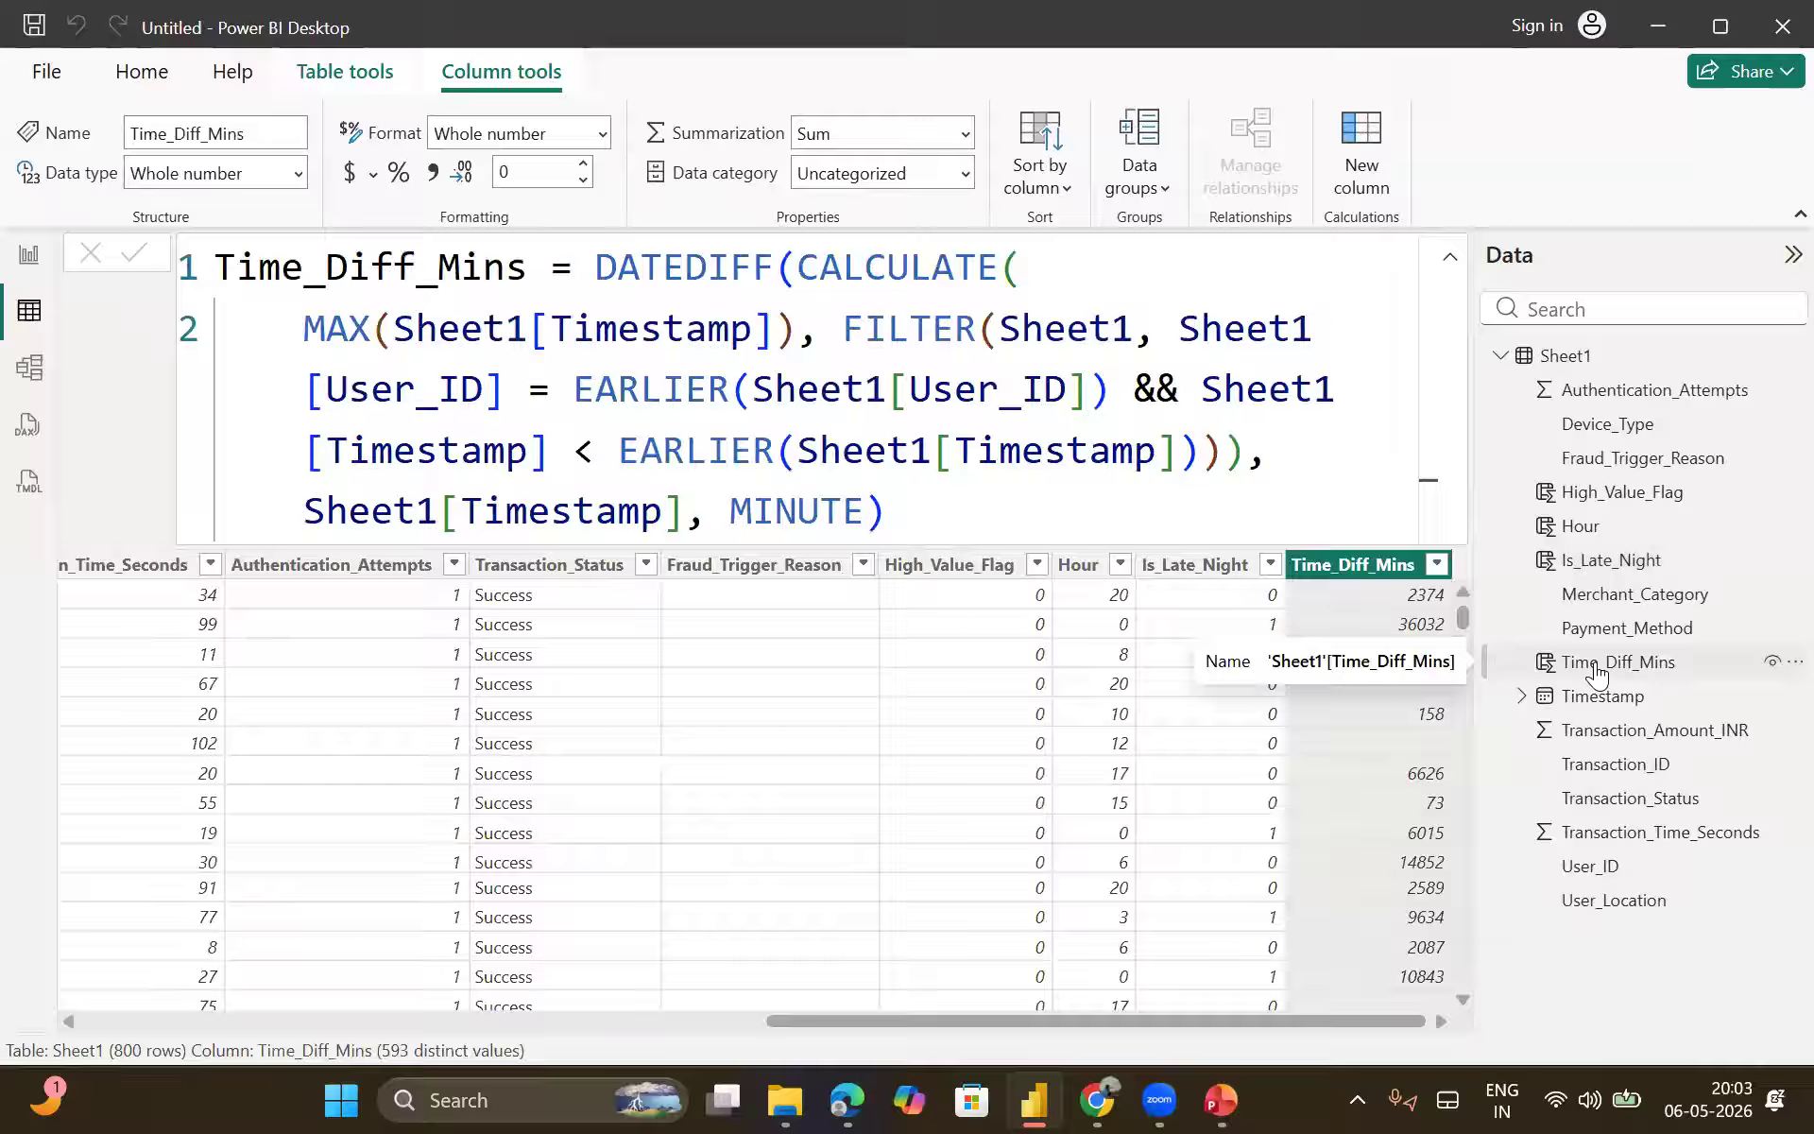
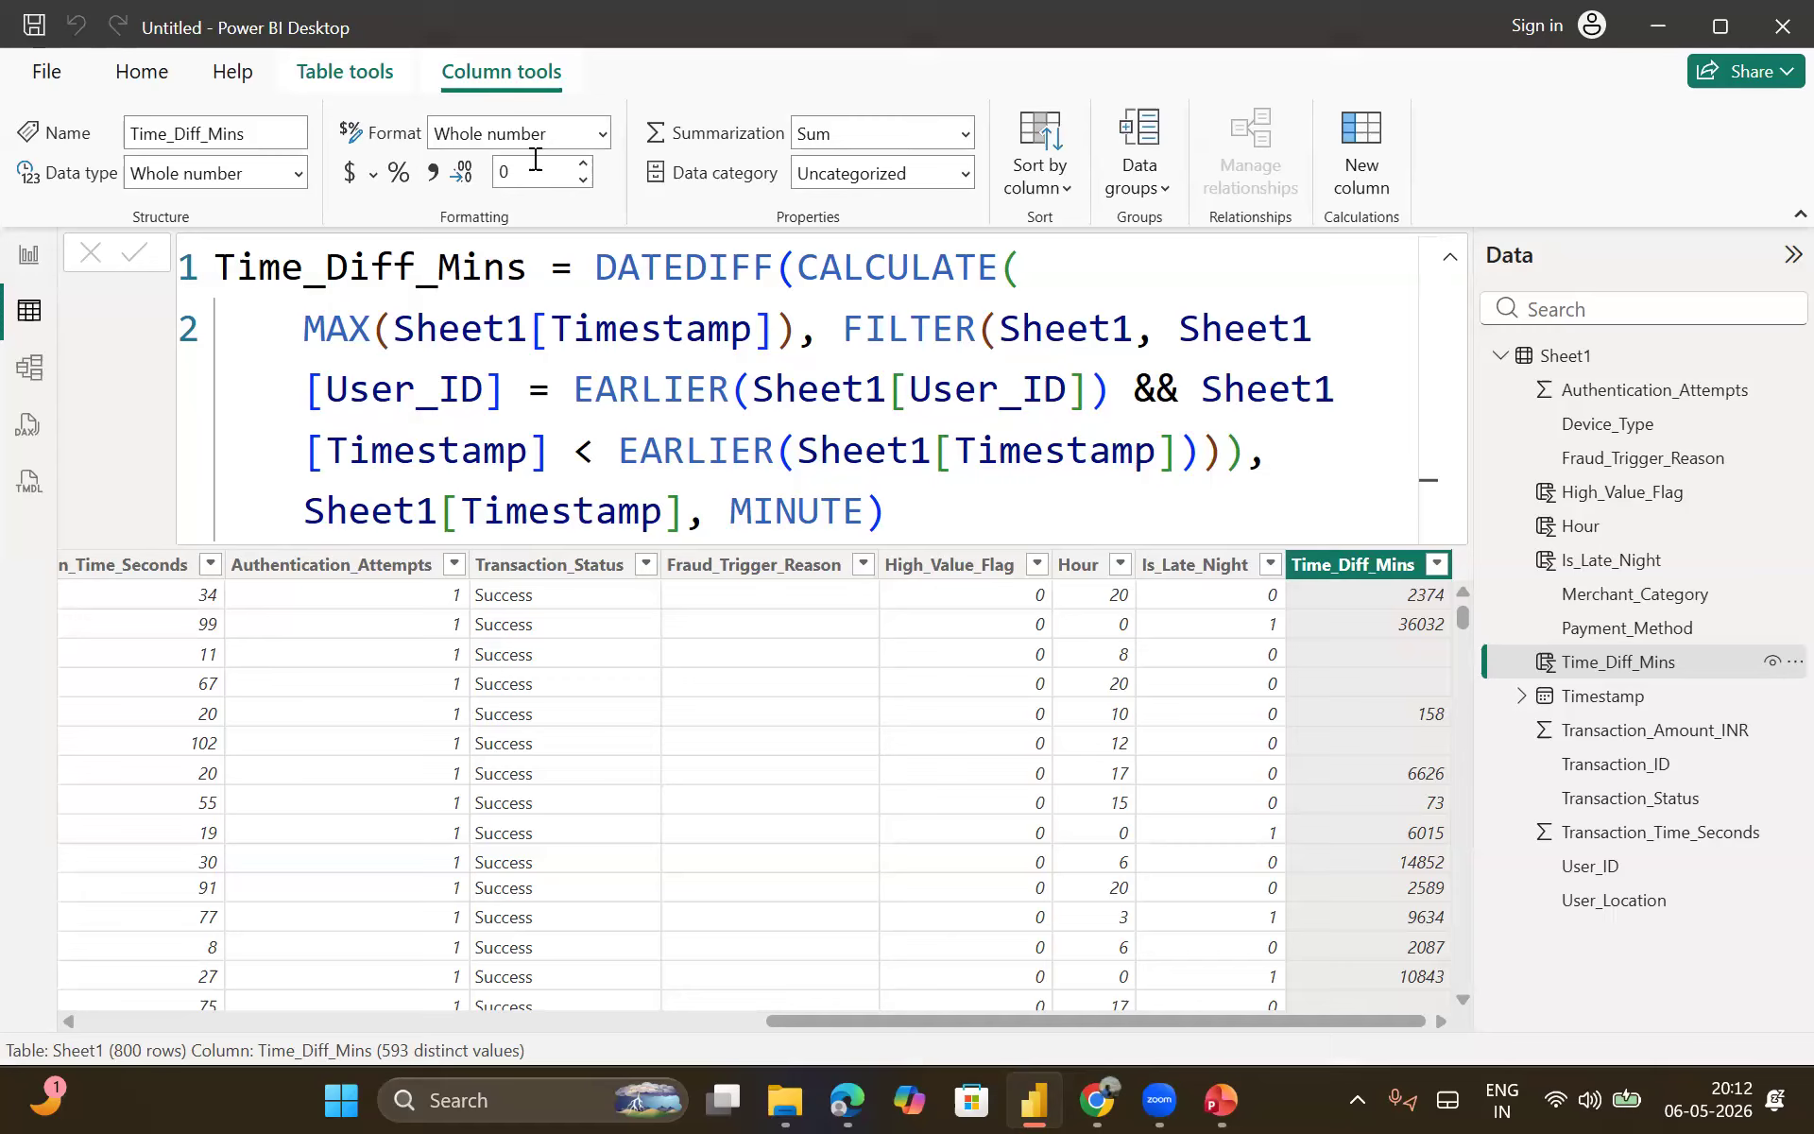
Step: Highlight the complete Time_Diff_Mins formula for review, leaving its text as it is
key(alt+Tab)
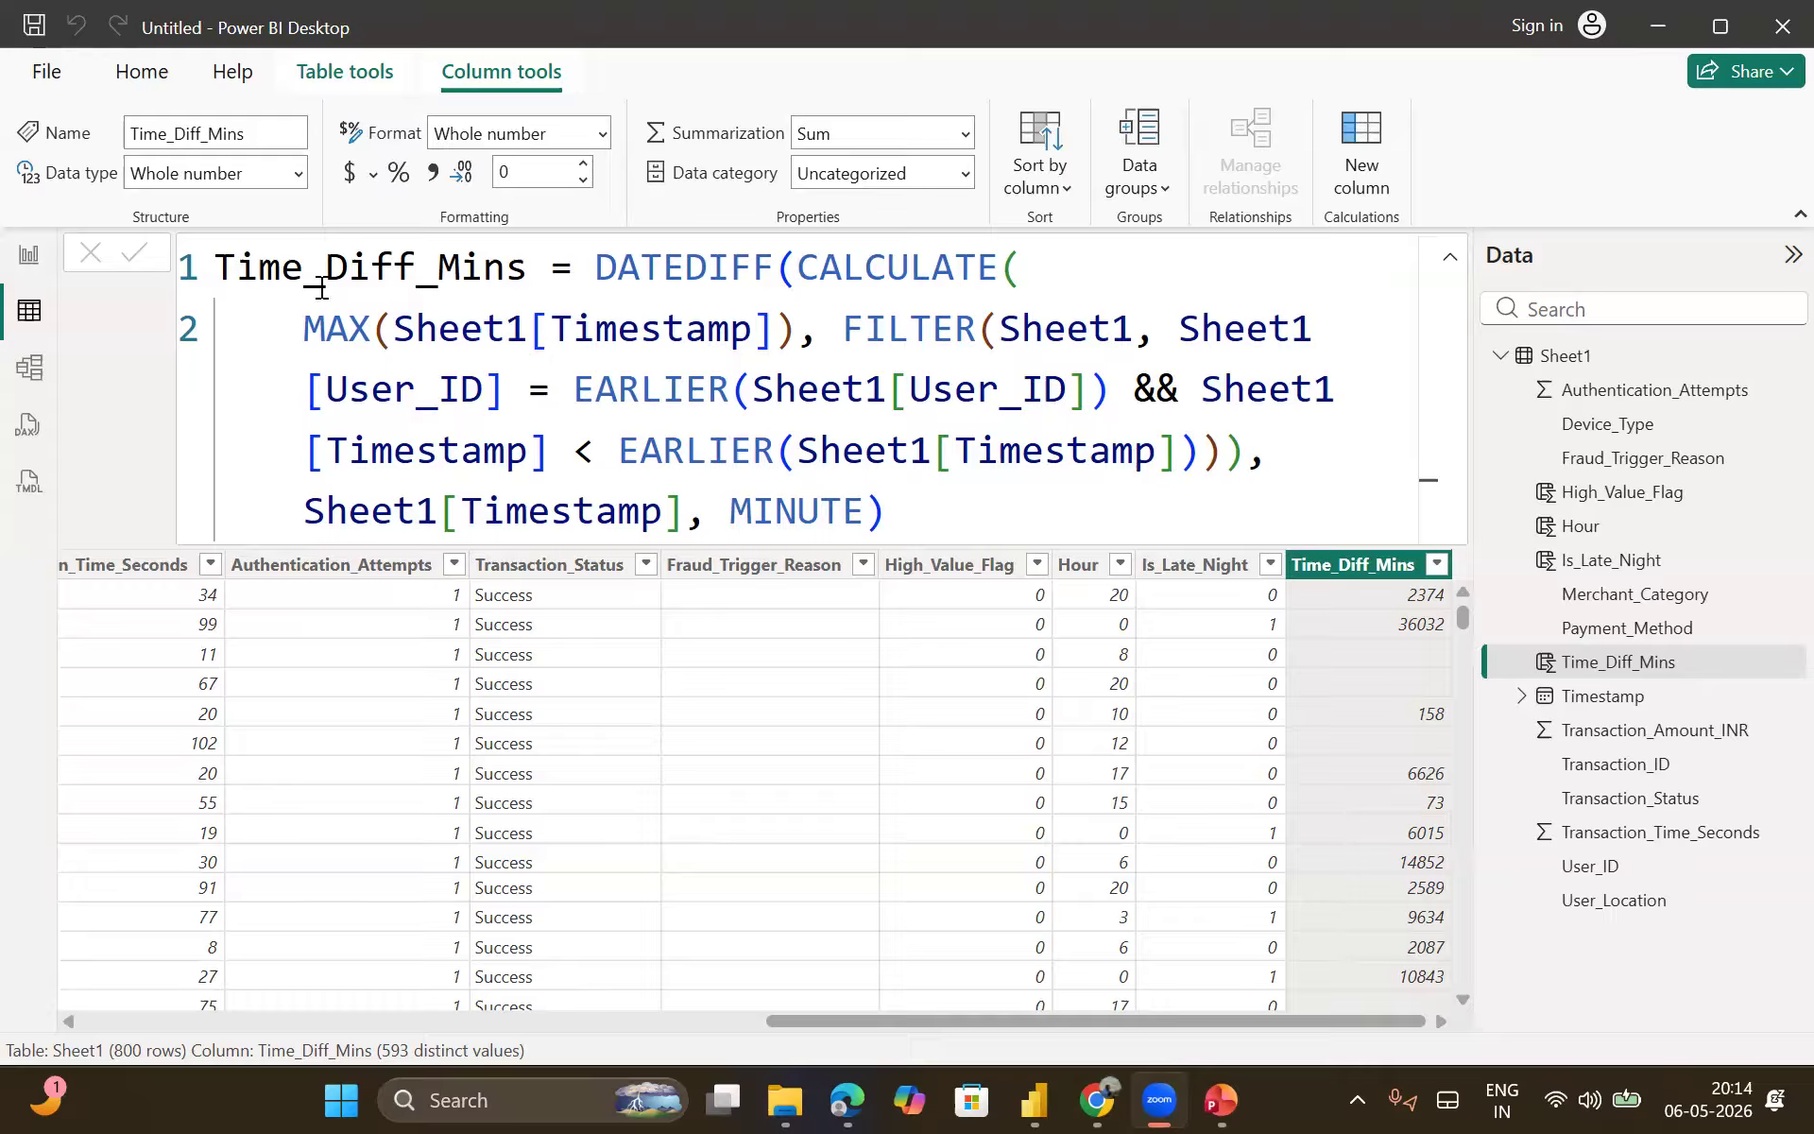
click(910, 507)
key(ctrl+a)
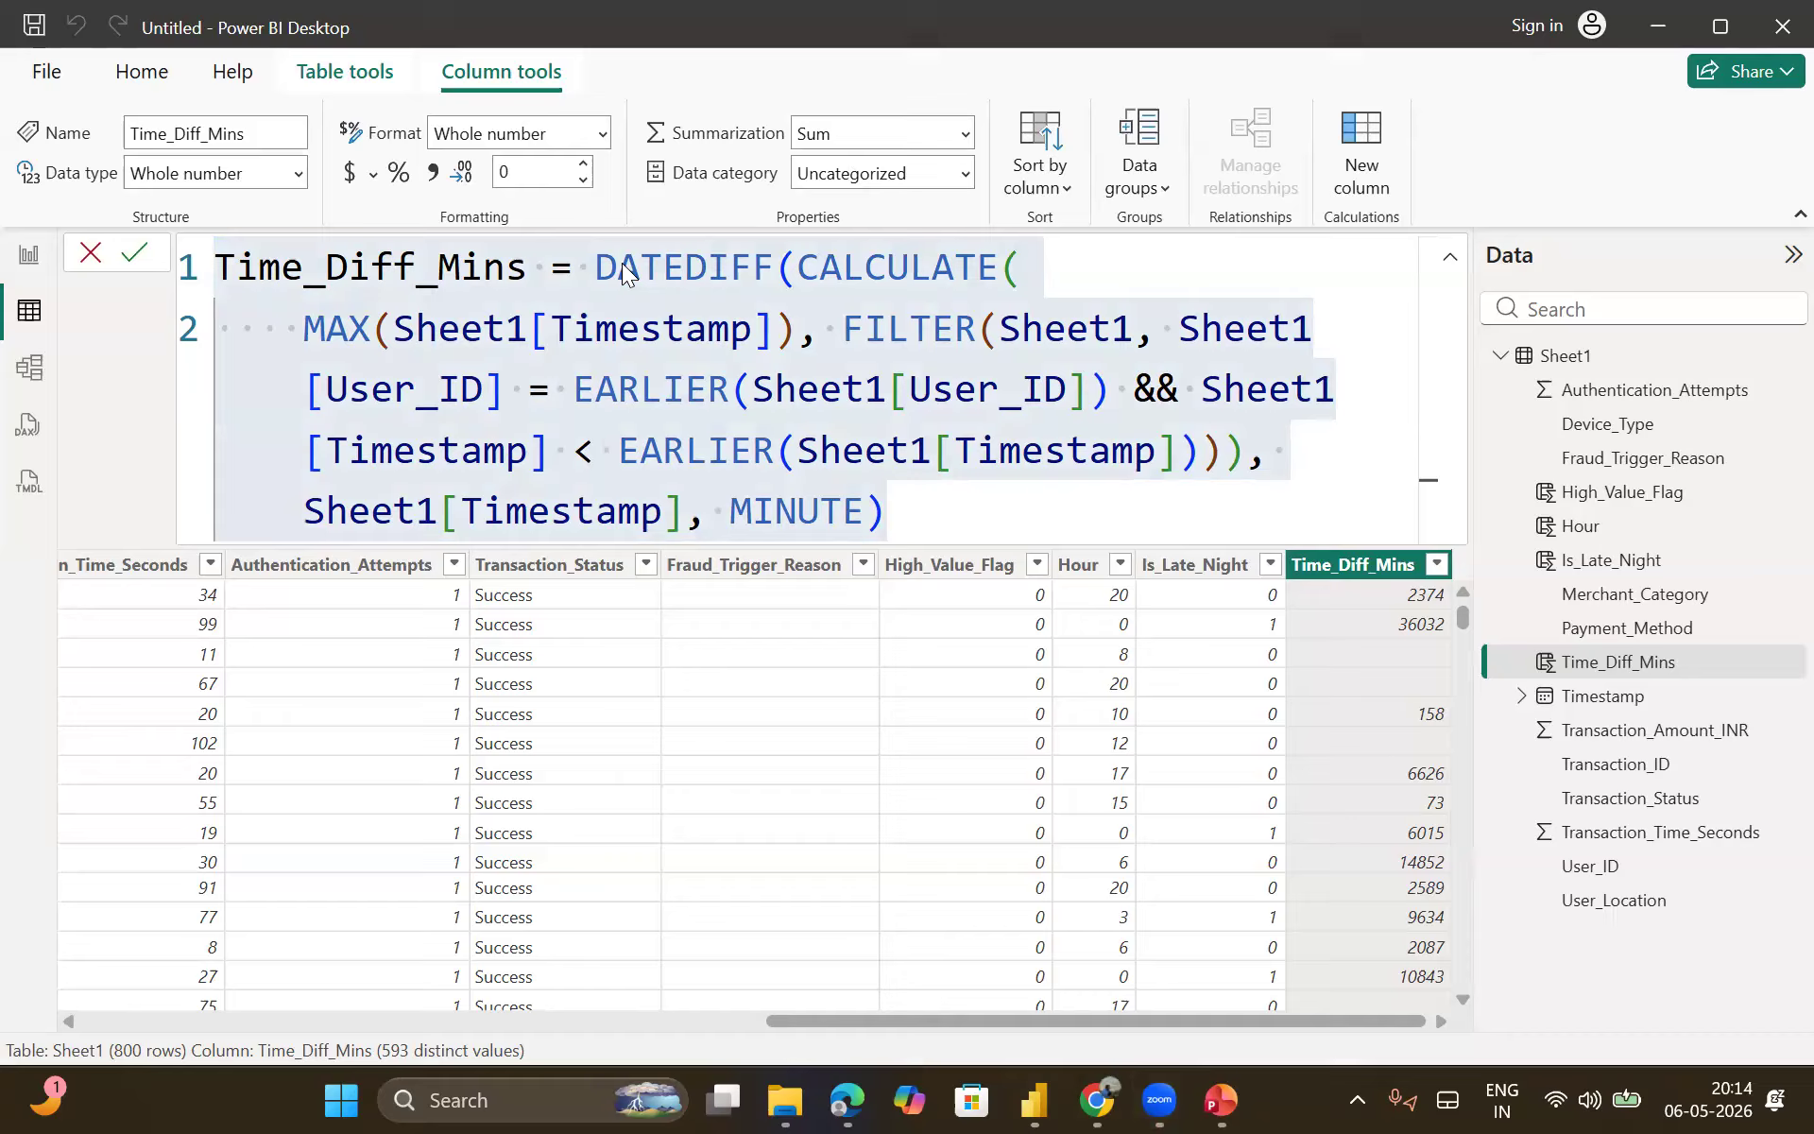
click(890, 511)
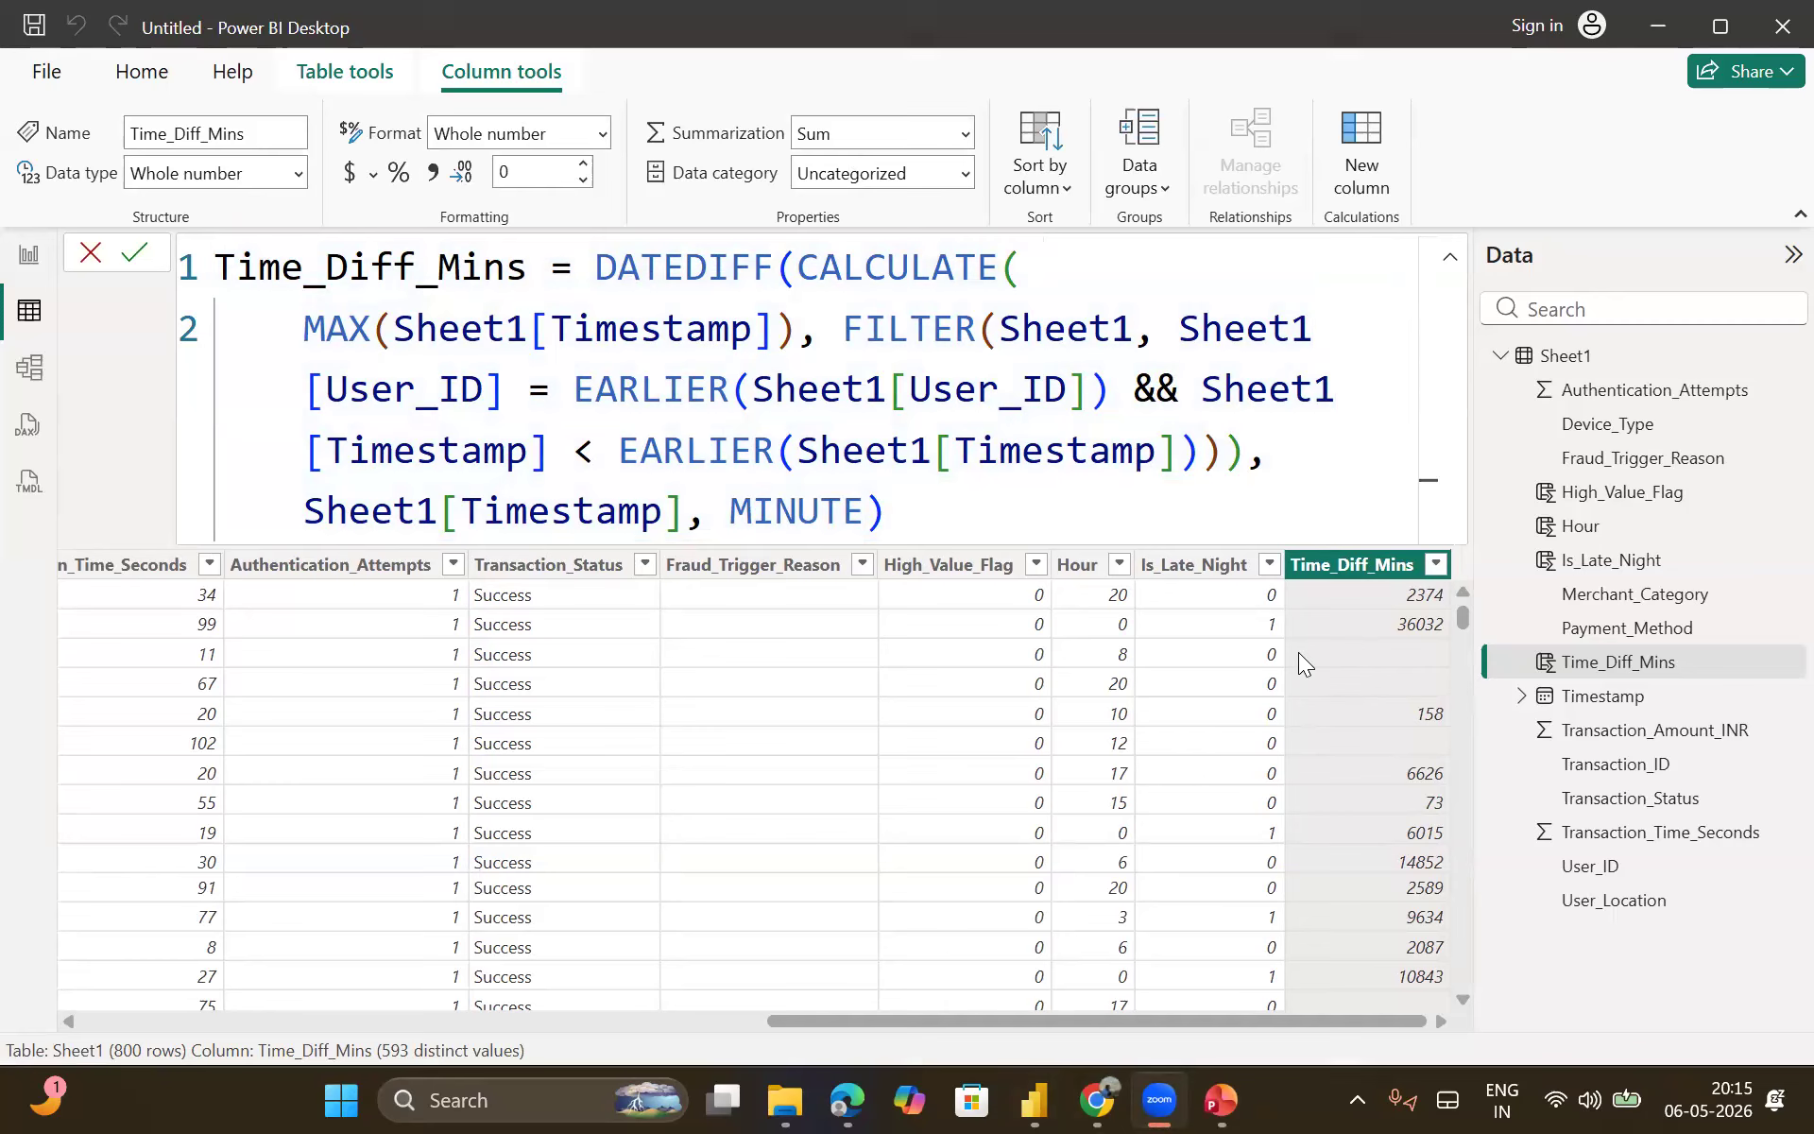
Step: Compare the second row's Time_Diff_Mins value with its transaction details and scan the column's values in the following rows
scroll(1232, 669, left, 10)
scroll(1232, 676, left, 2)
click(1401, 631)
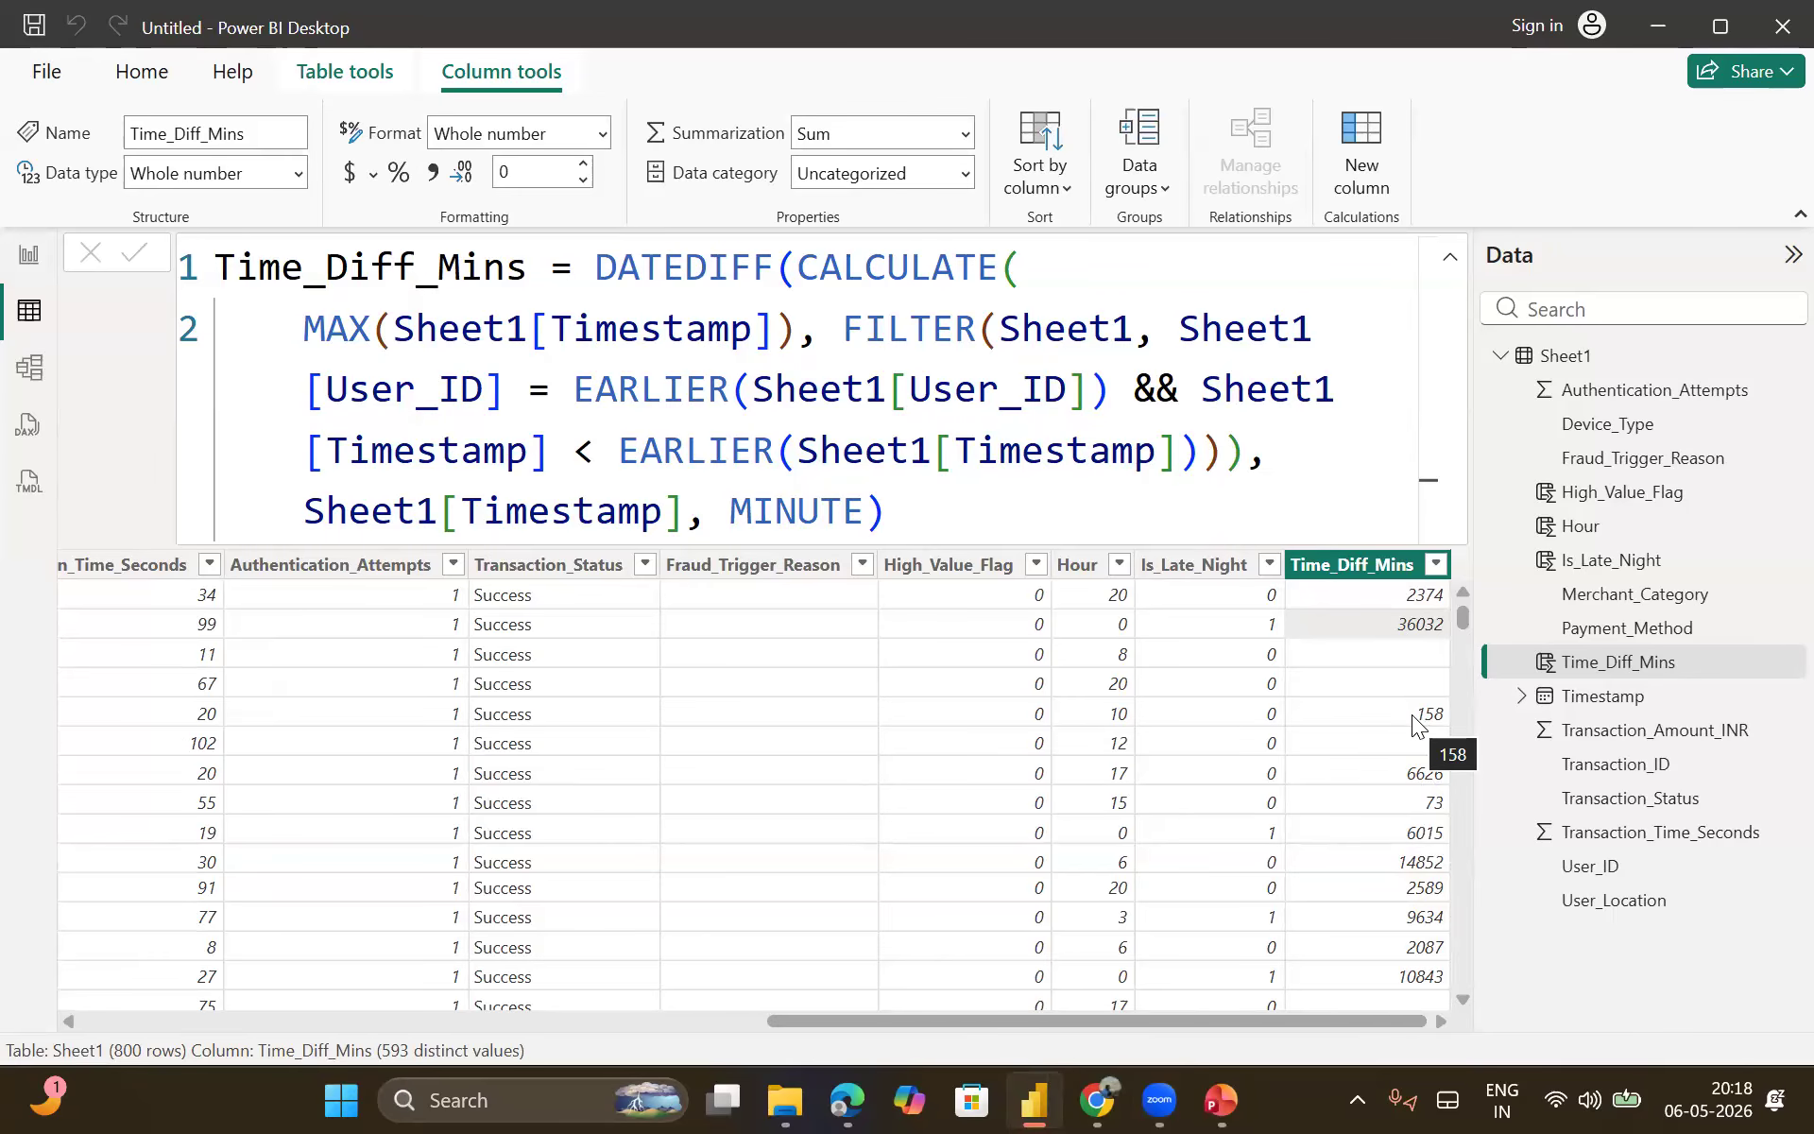
scroll(1413, 726, down, 4)
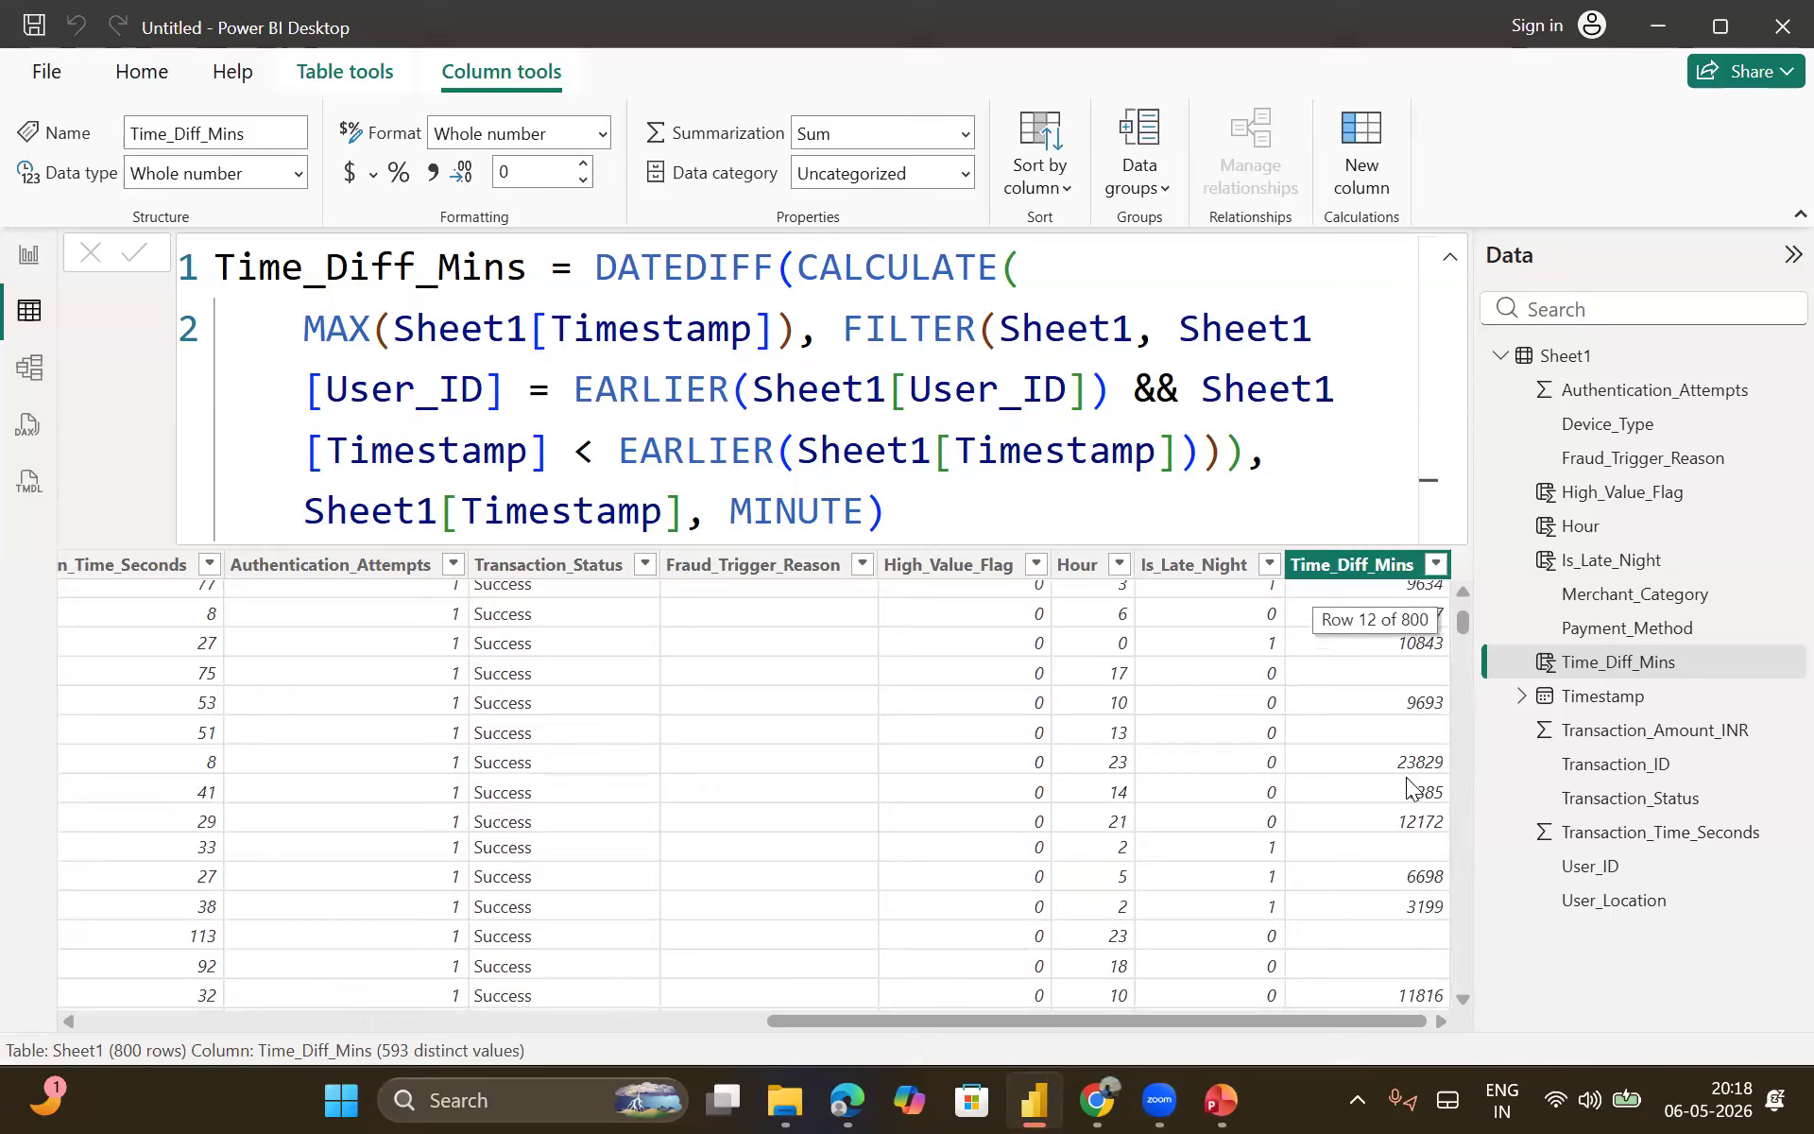
scroll(1408, 784, down, 7)
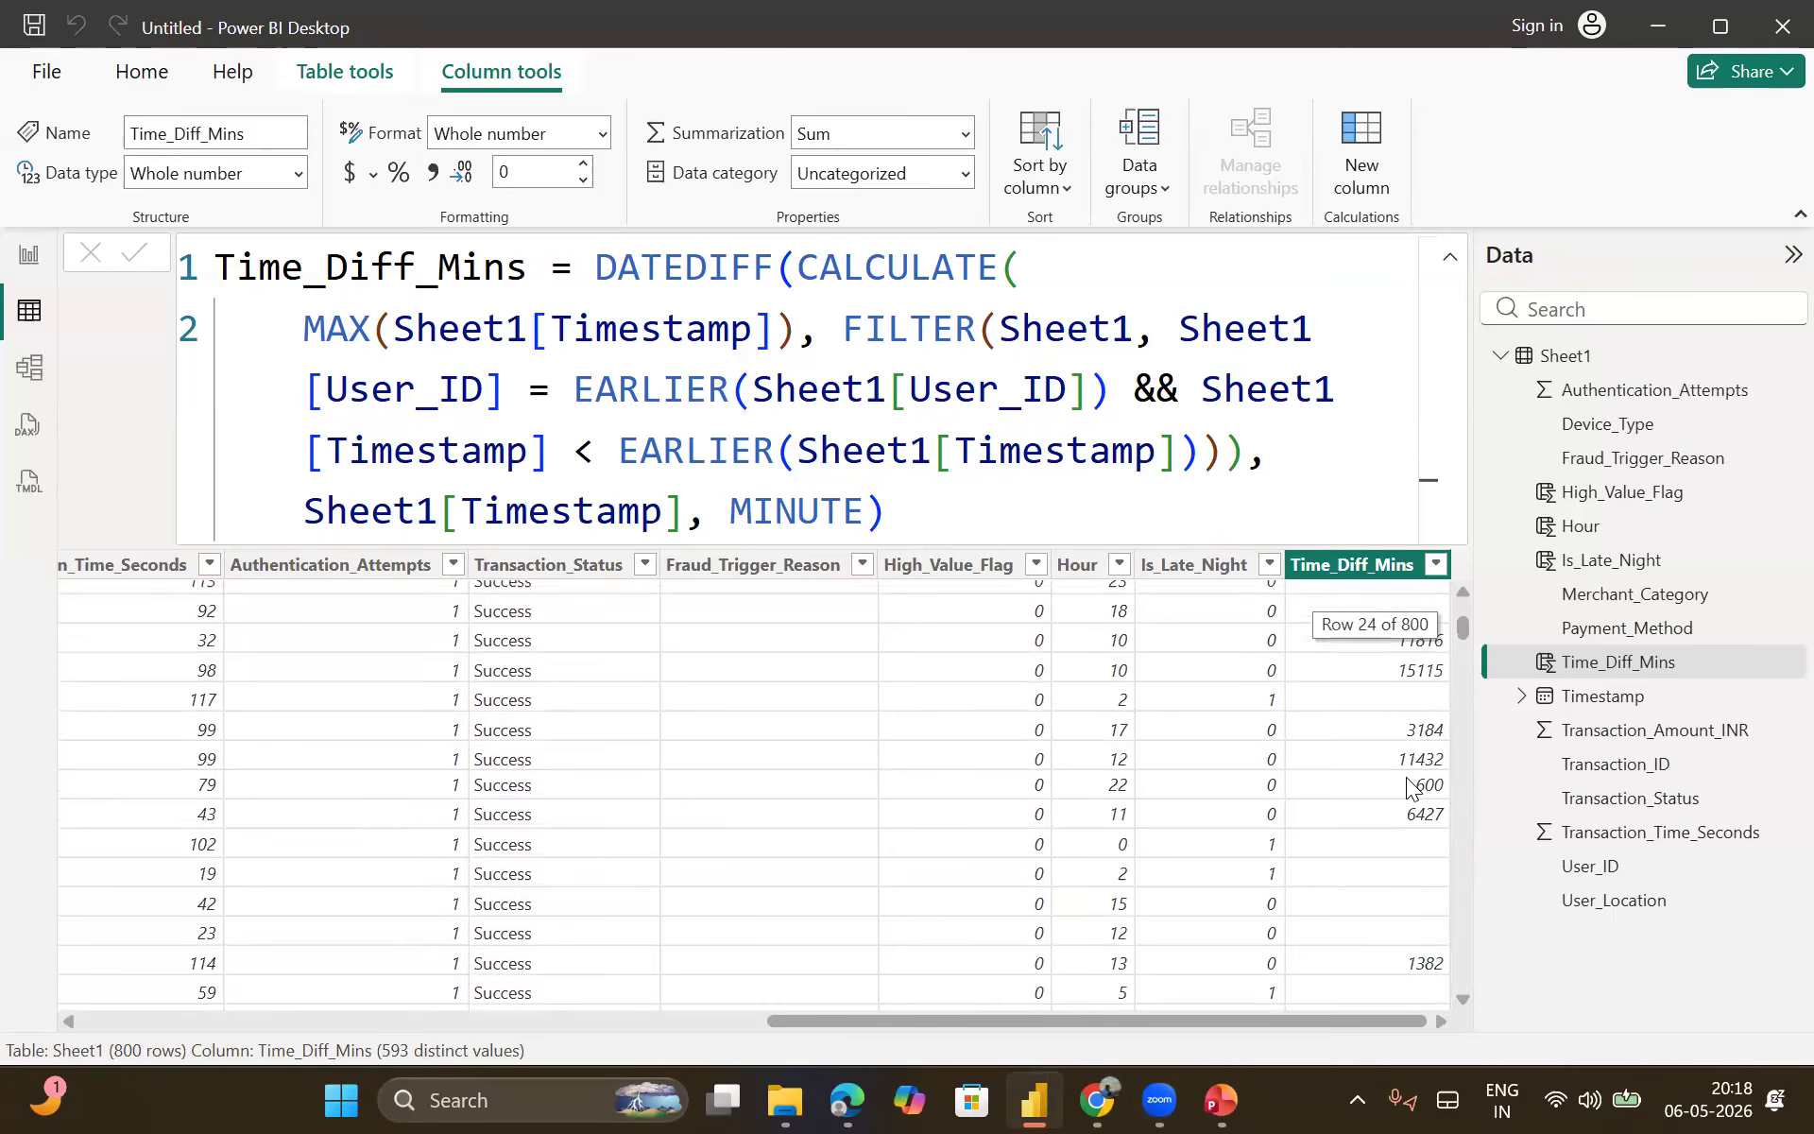
scroll(1407, 784, down, 7)
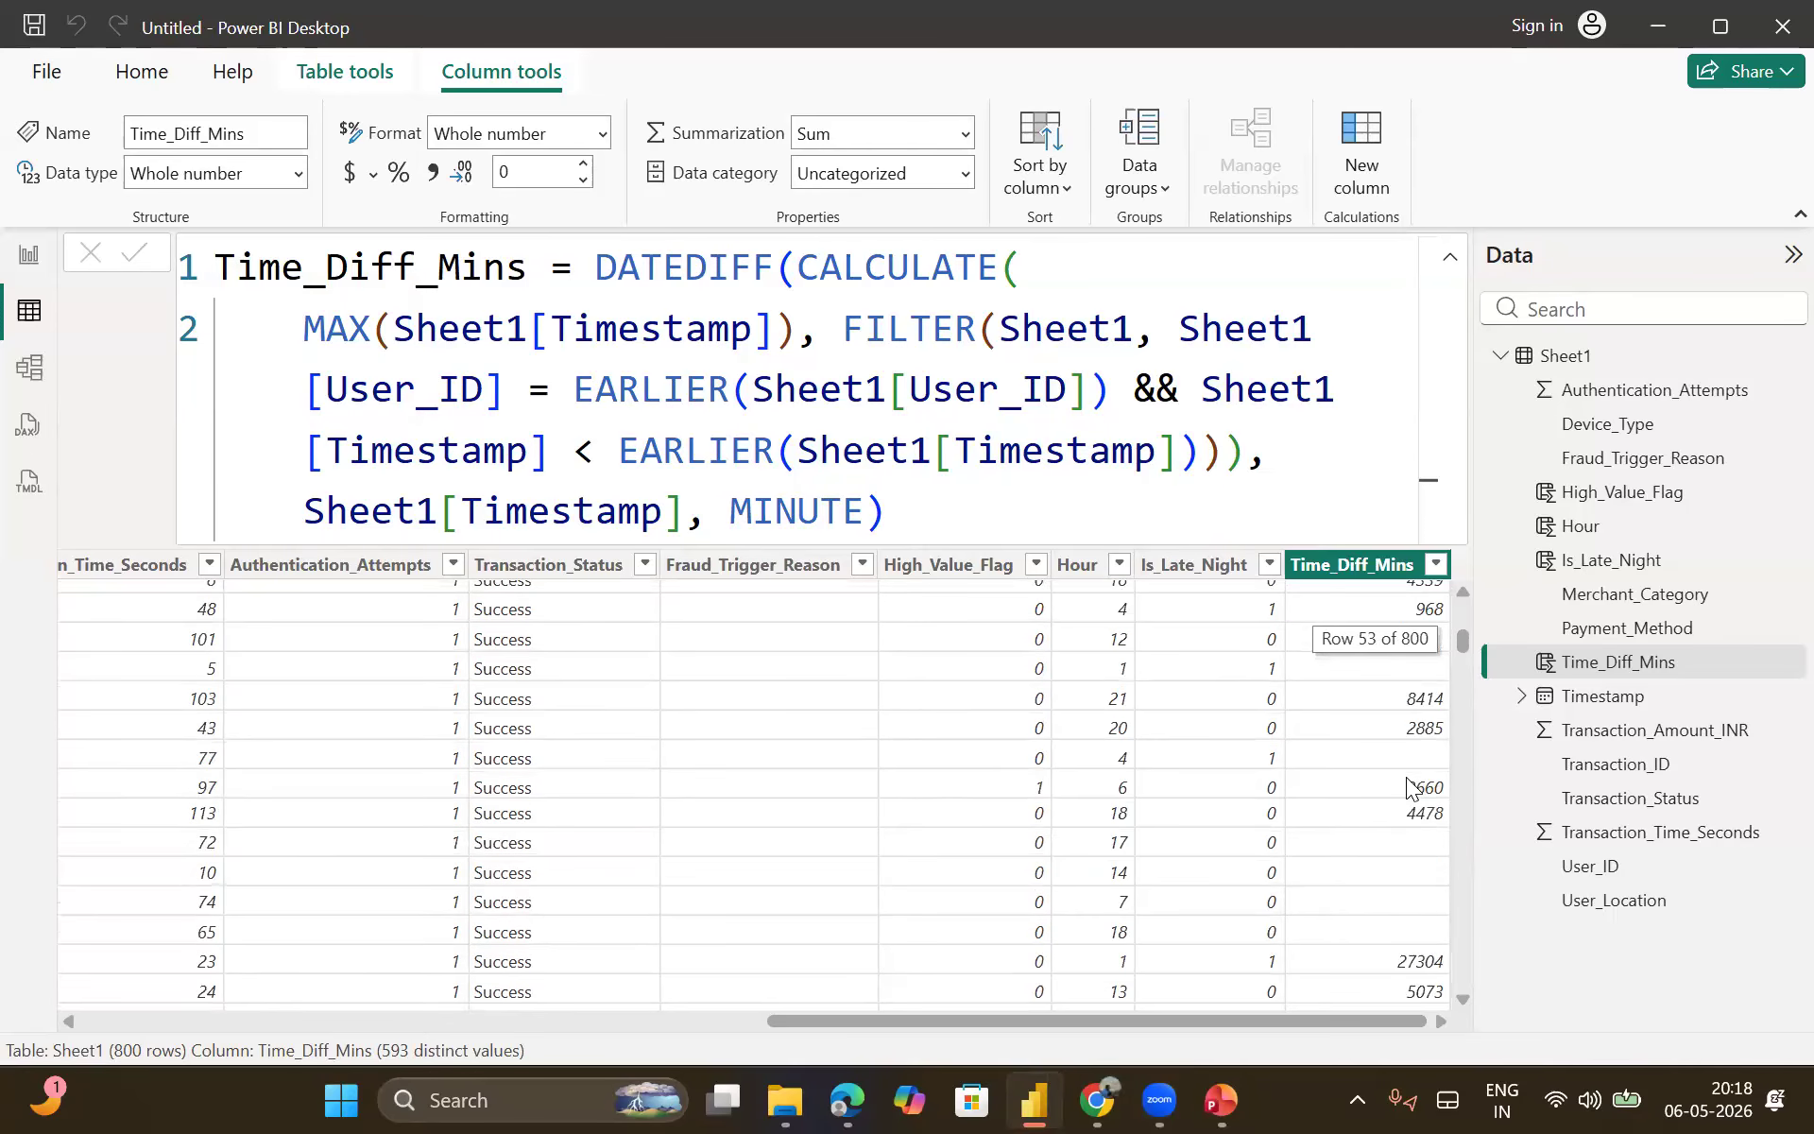
scroll(1408, 784, down, 3)
scroll(1407, 784, up, 20)
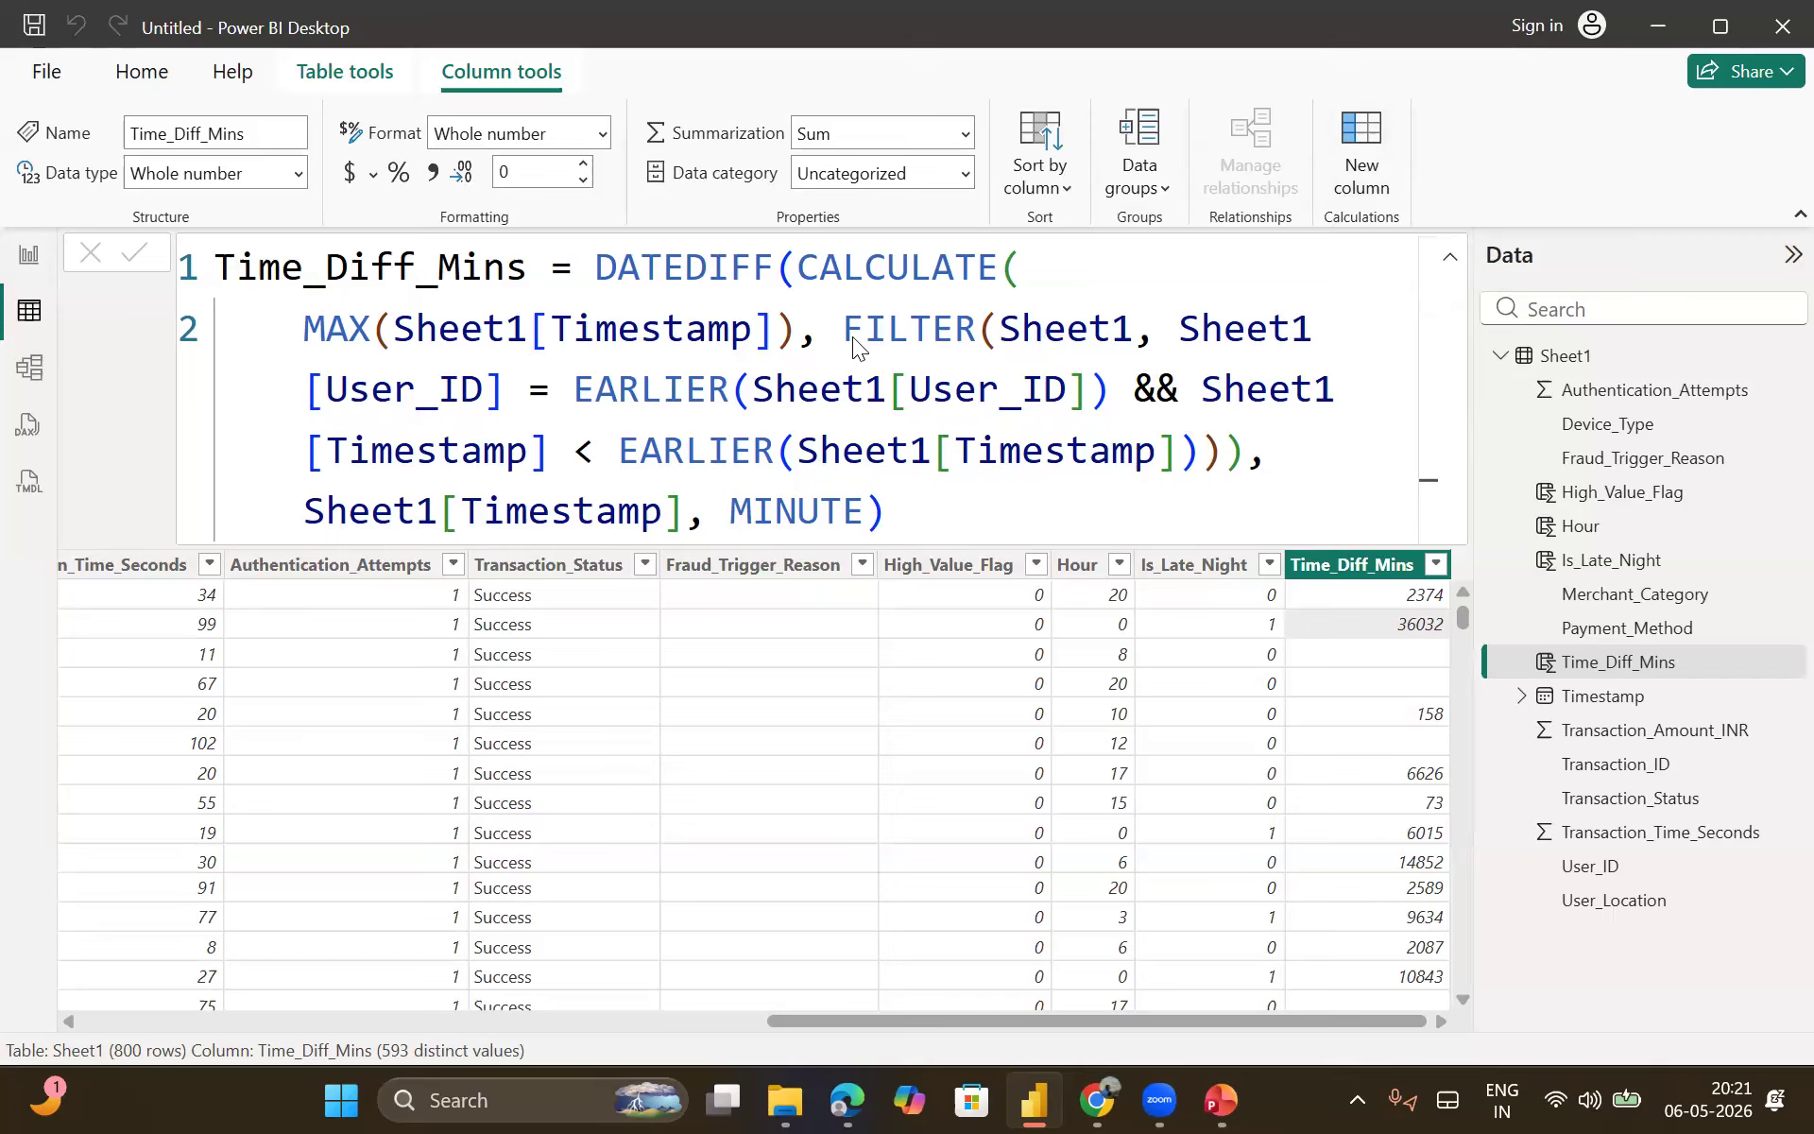
Step: Create a new calculated column in Sheet1 and begin its formula as Rapid_Transaction_Flag = IF(
key(Return)
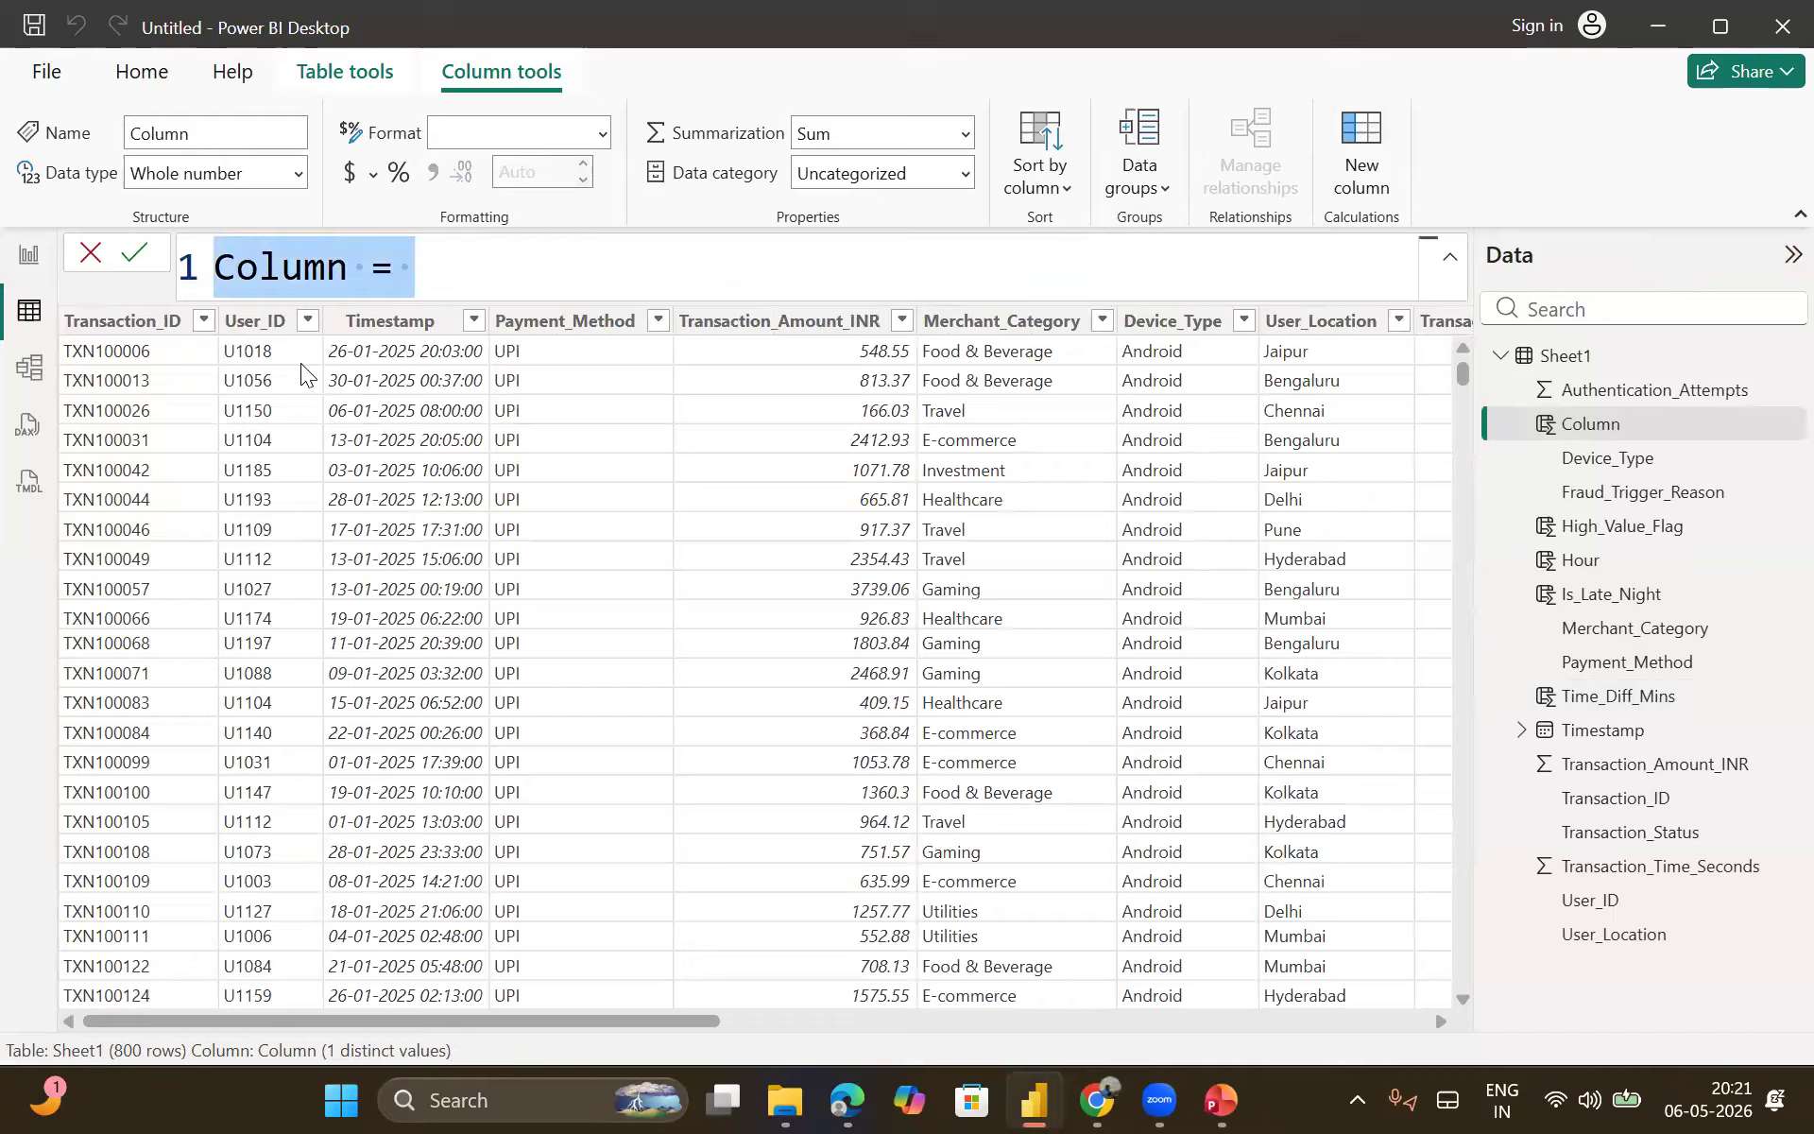
text(Rapid_)
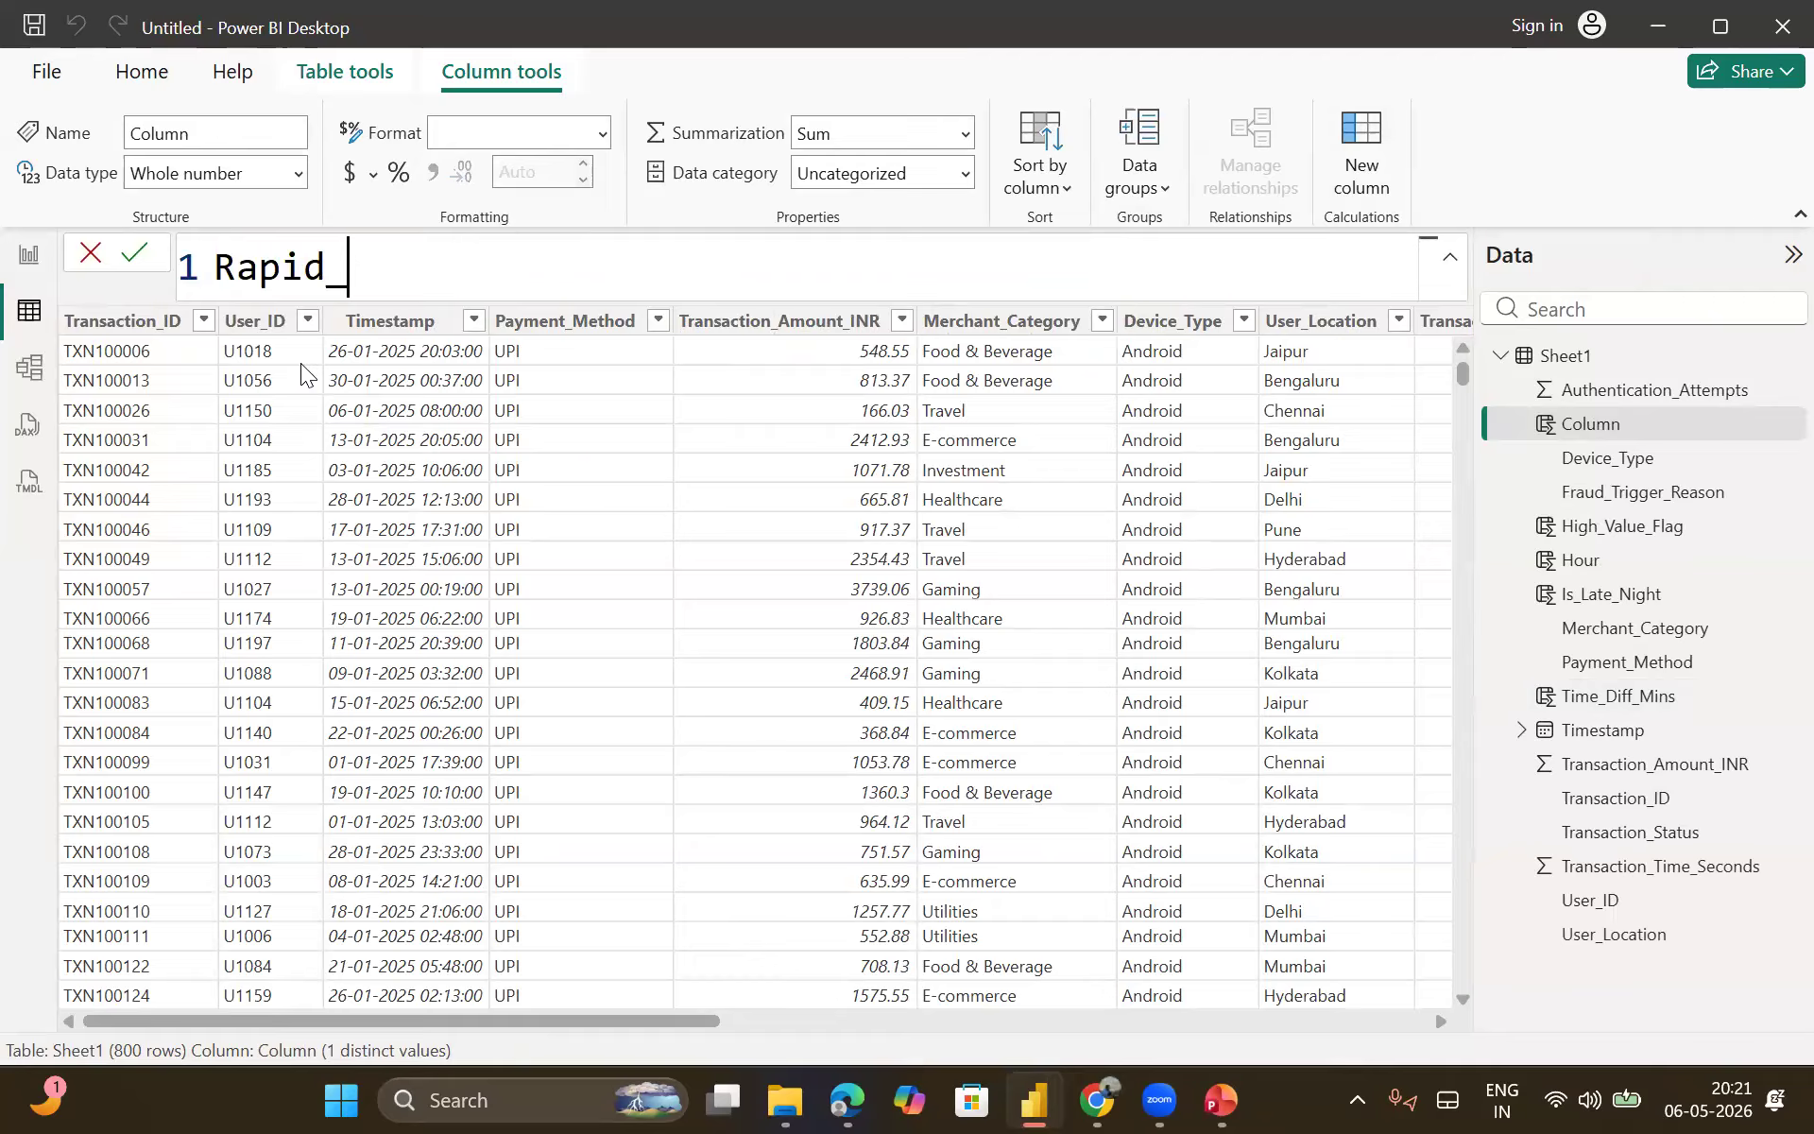
text(Transaction)
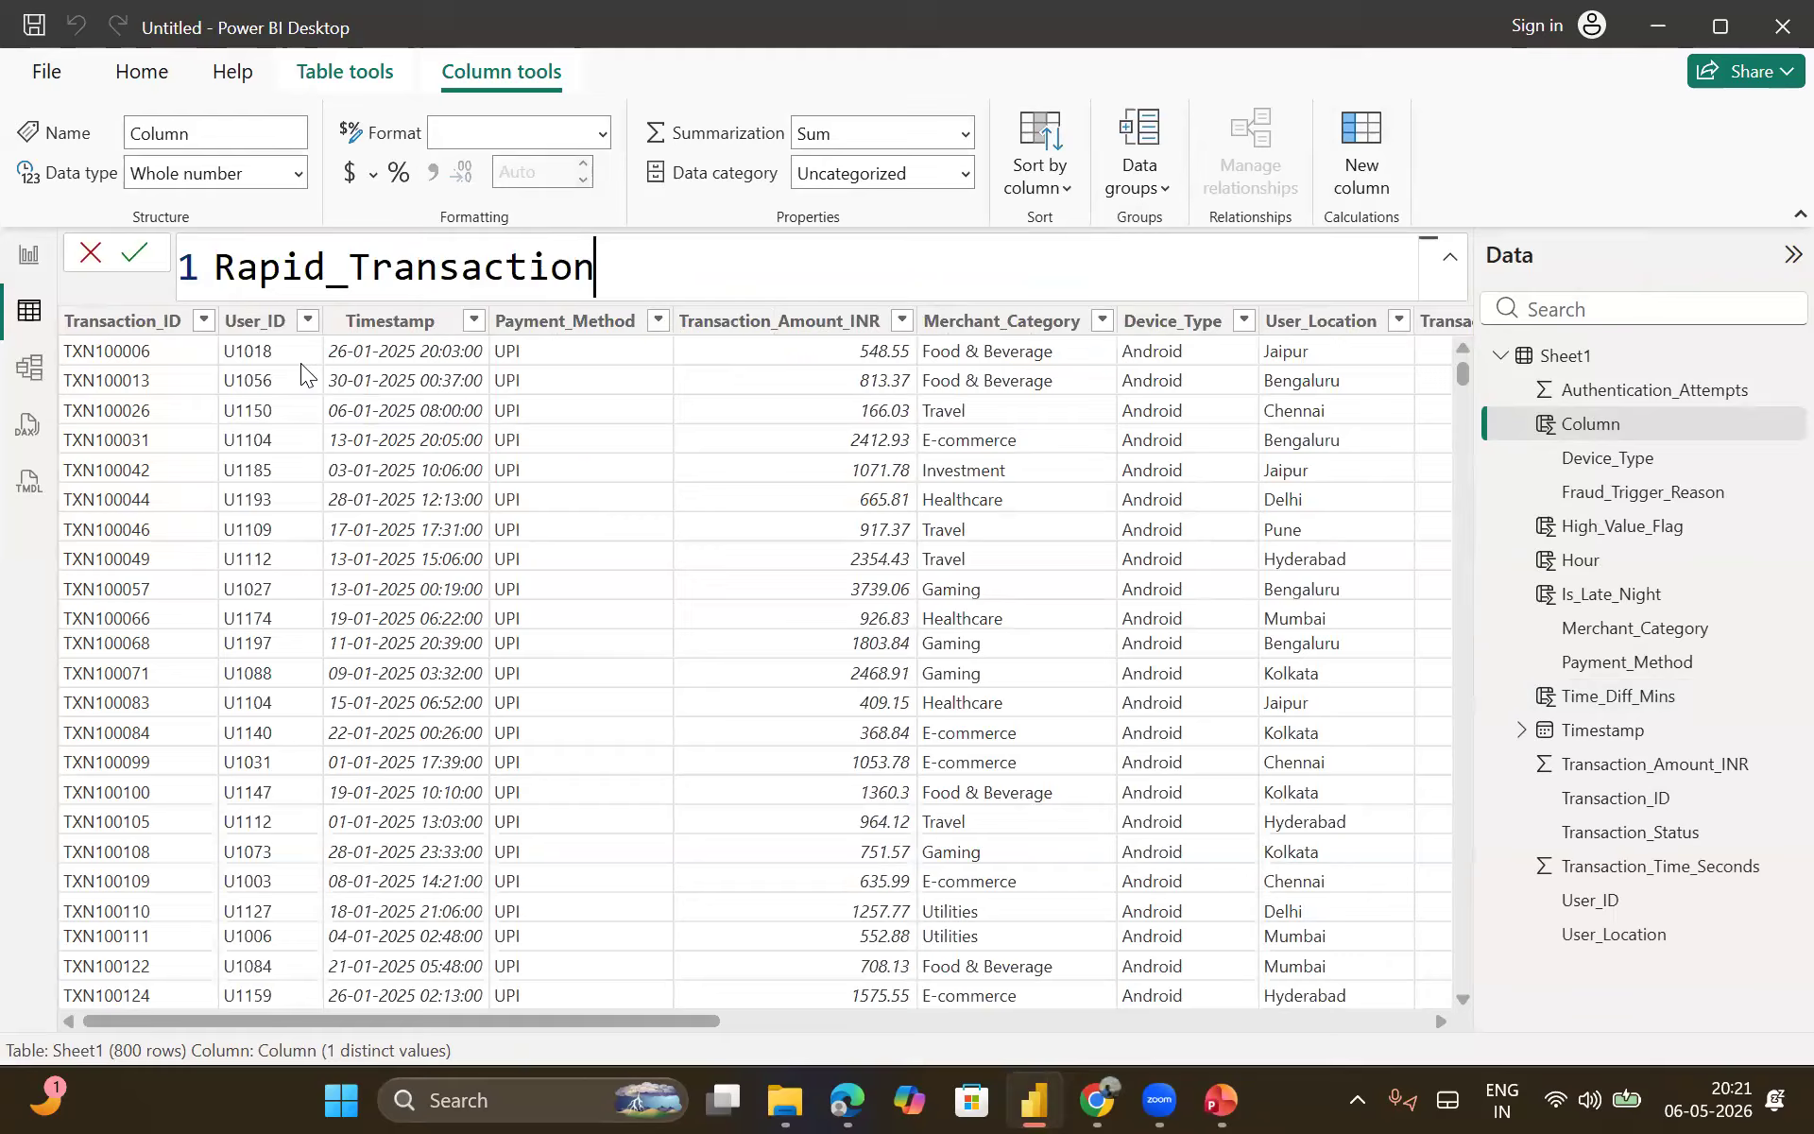
text(_Flag )
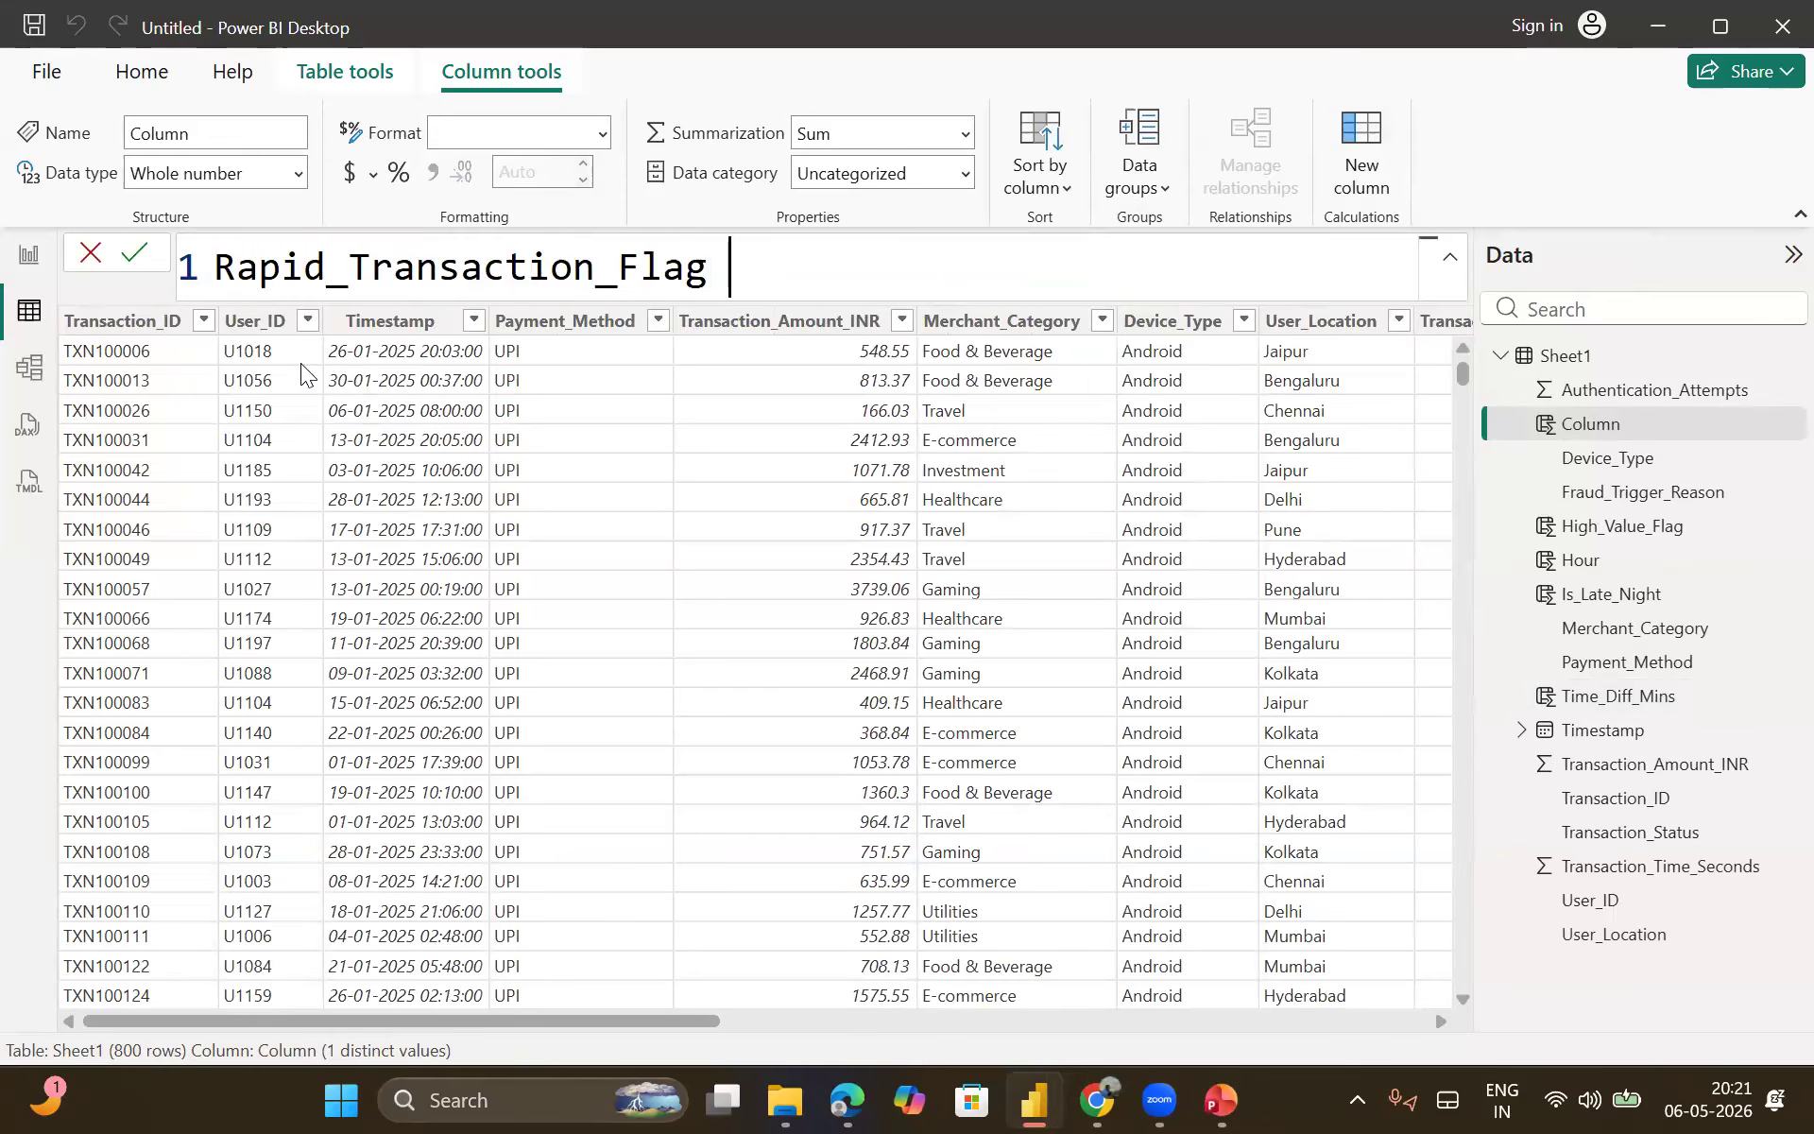
text(= If)
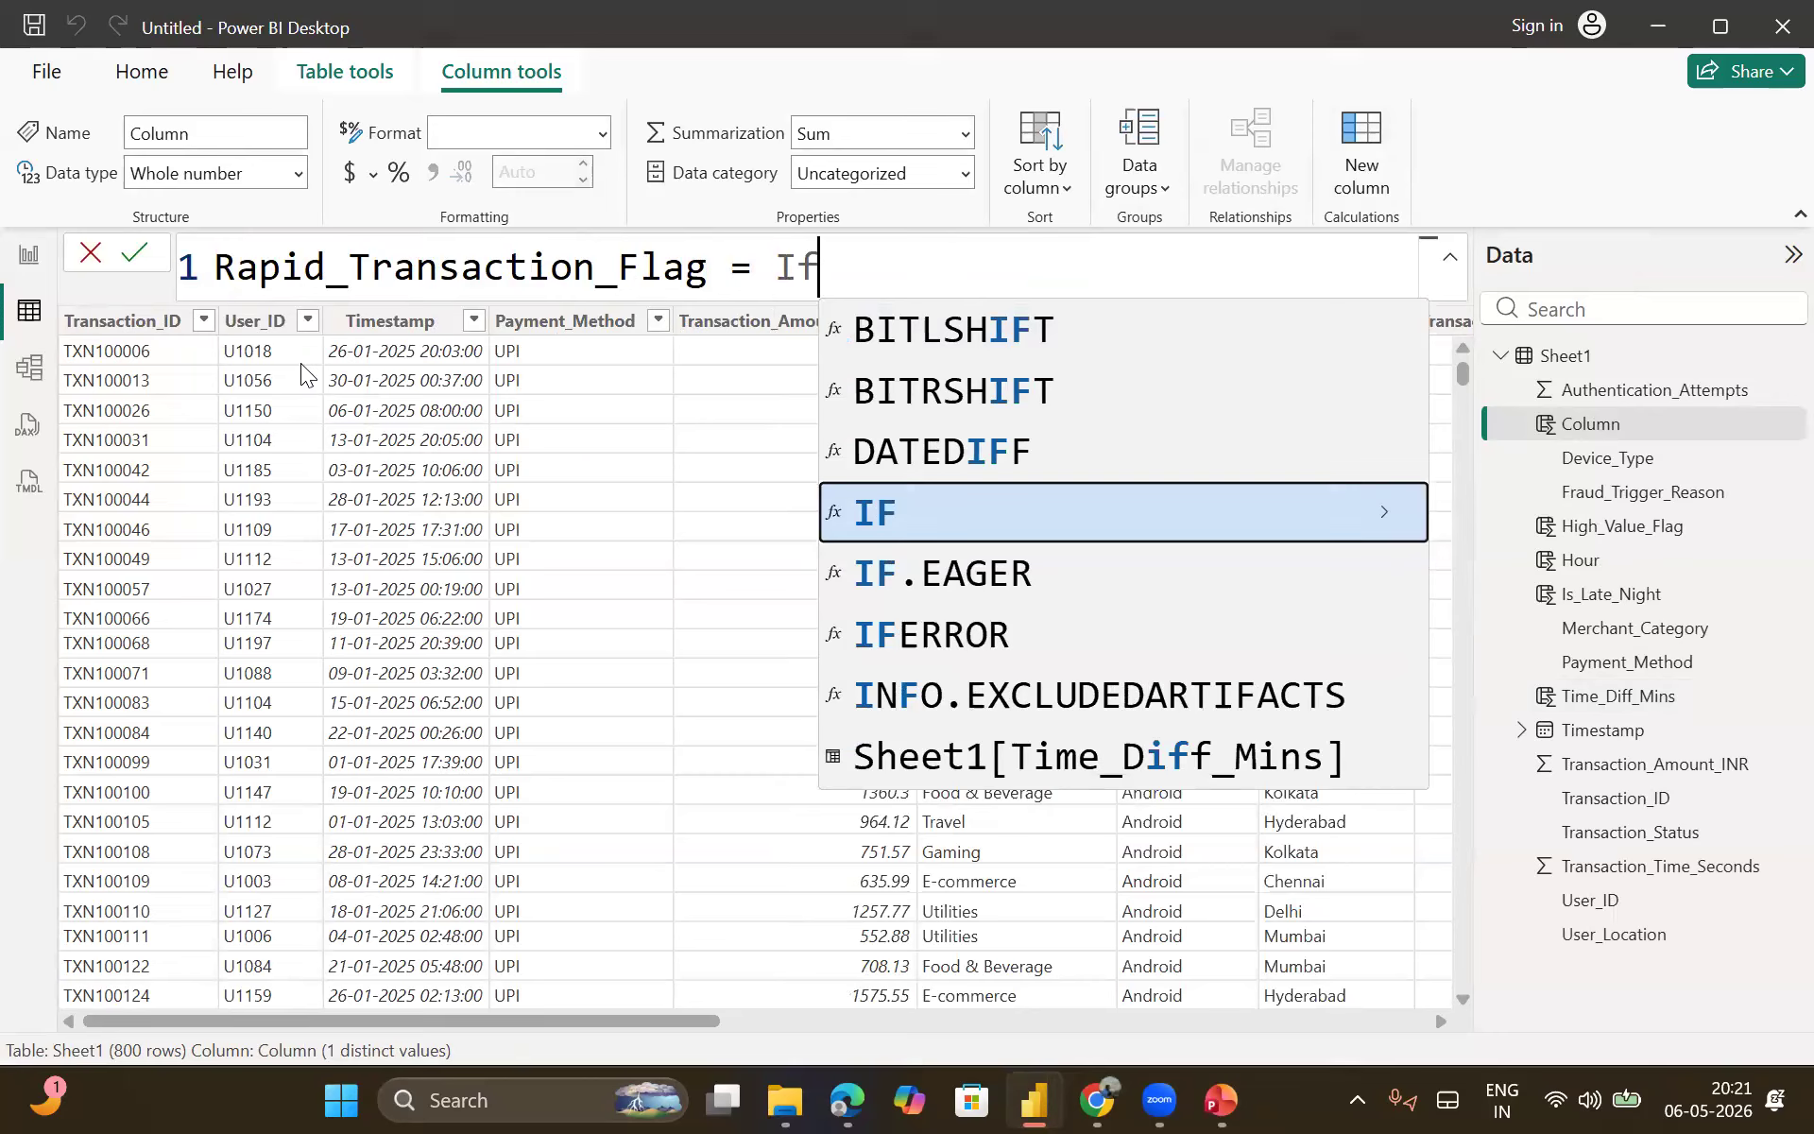
key(Tab)
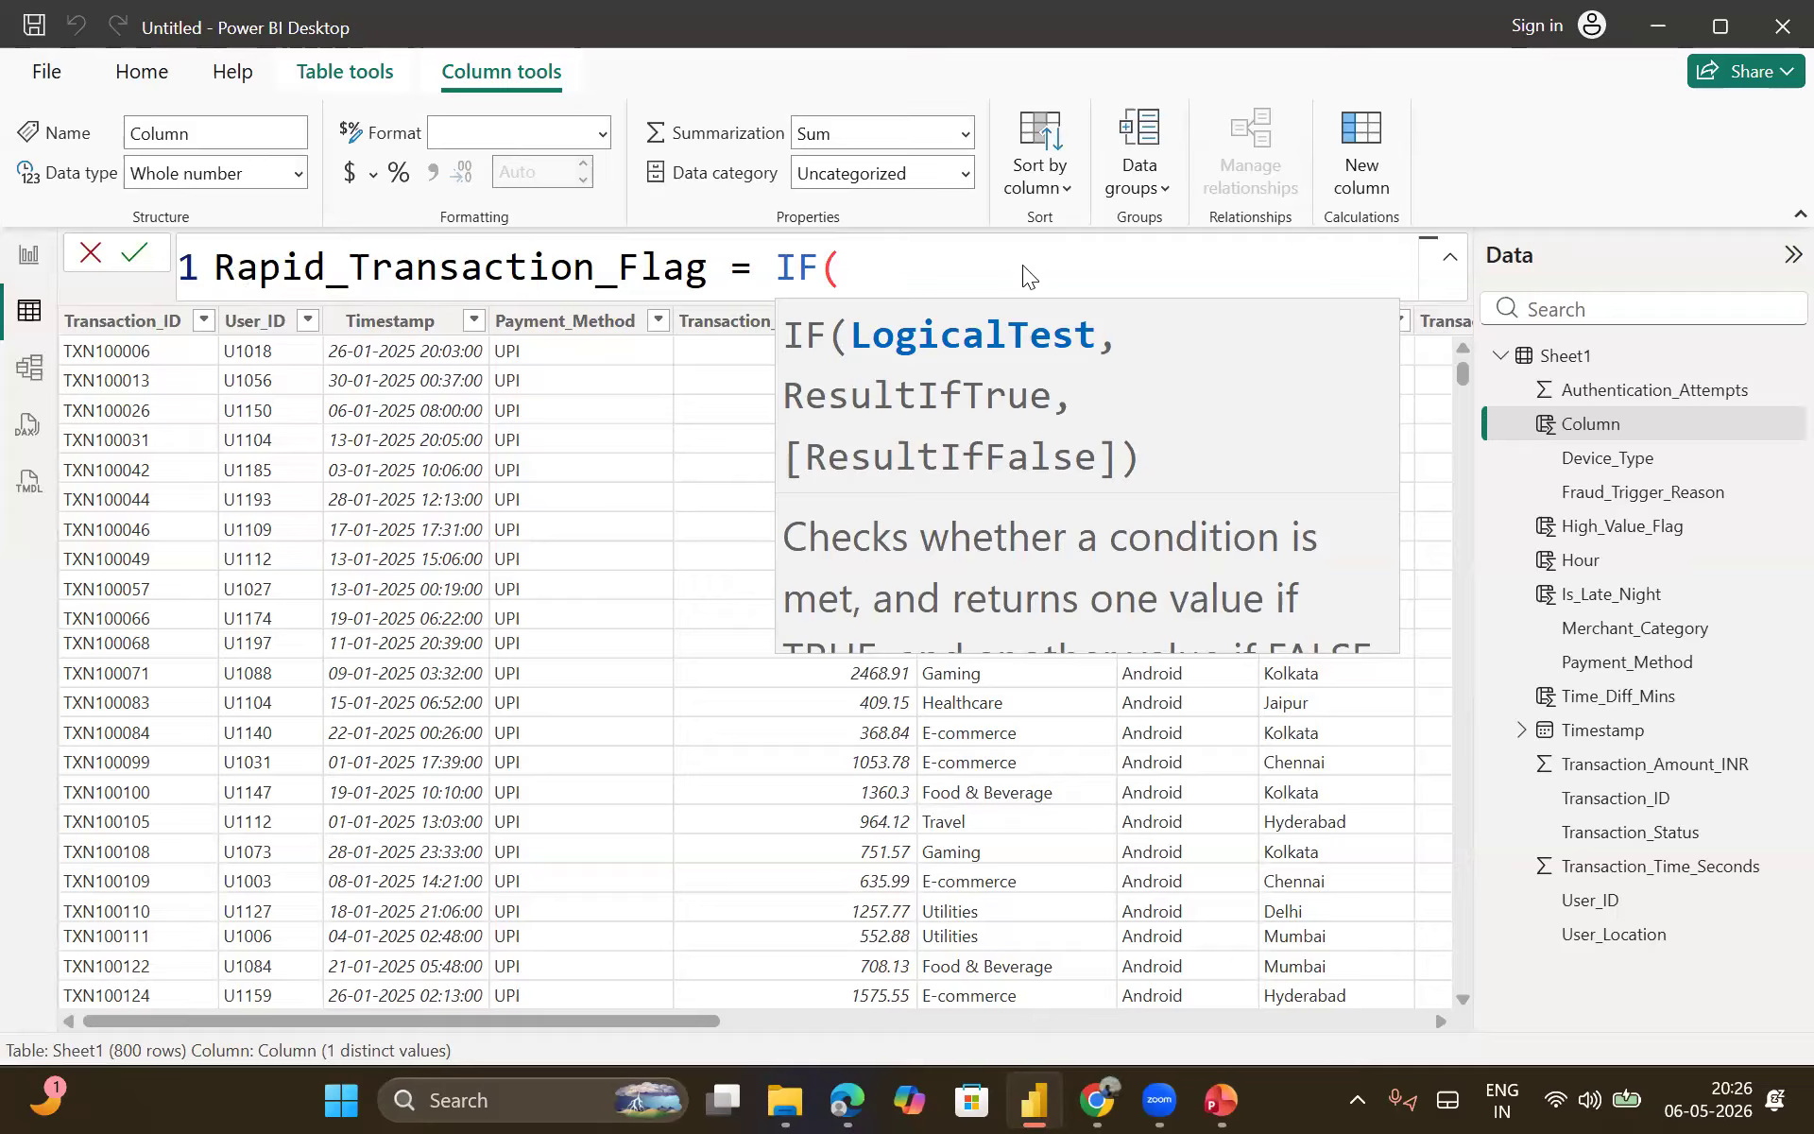
Step: Enter Sheet1[Time_Diff_Mins] <= 20 as the first condition of the Rapid_Transaction_Flag IF formula
click(950, 220)
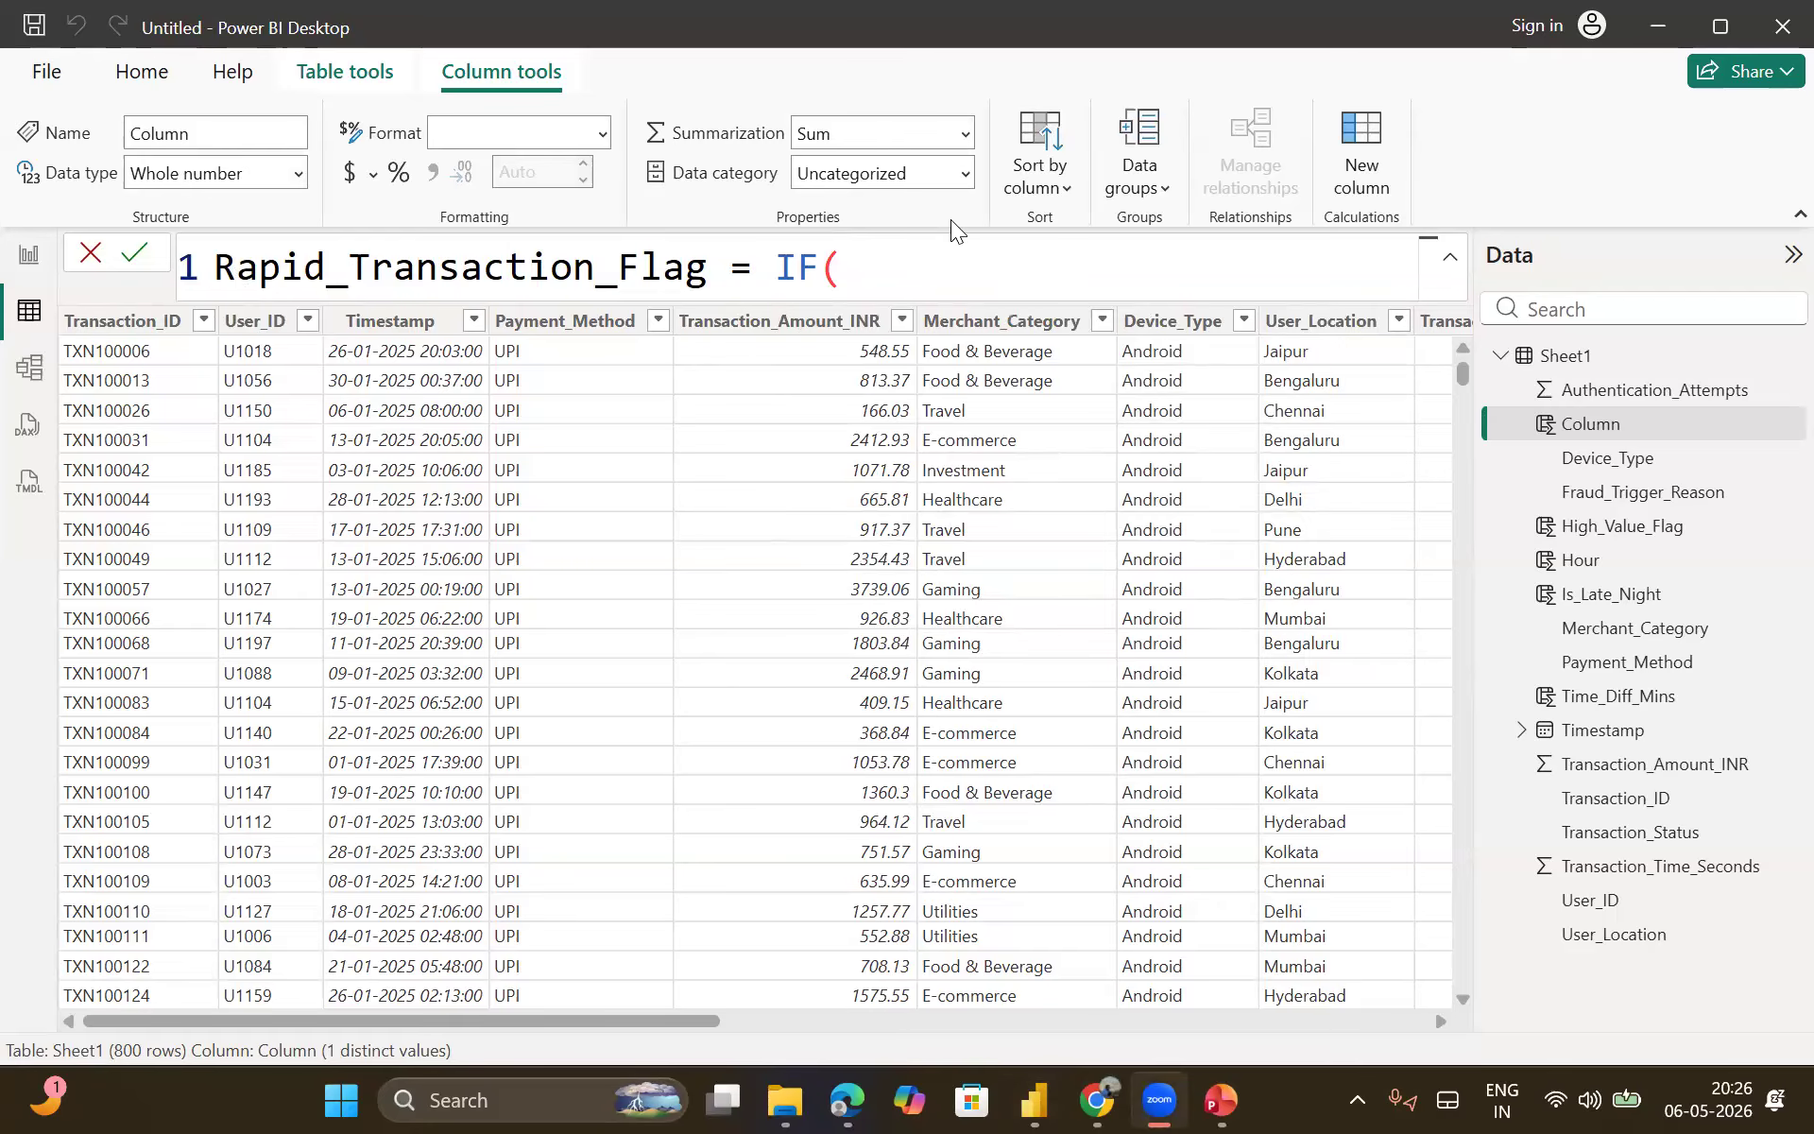
click(888, 261)
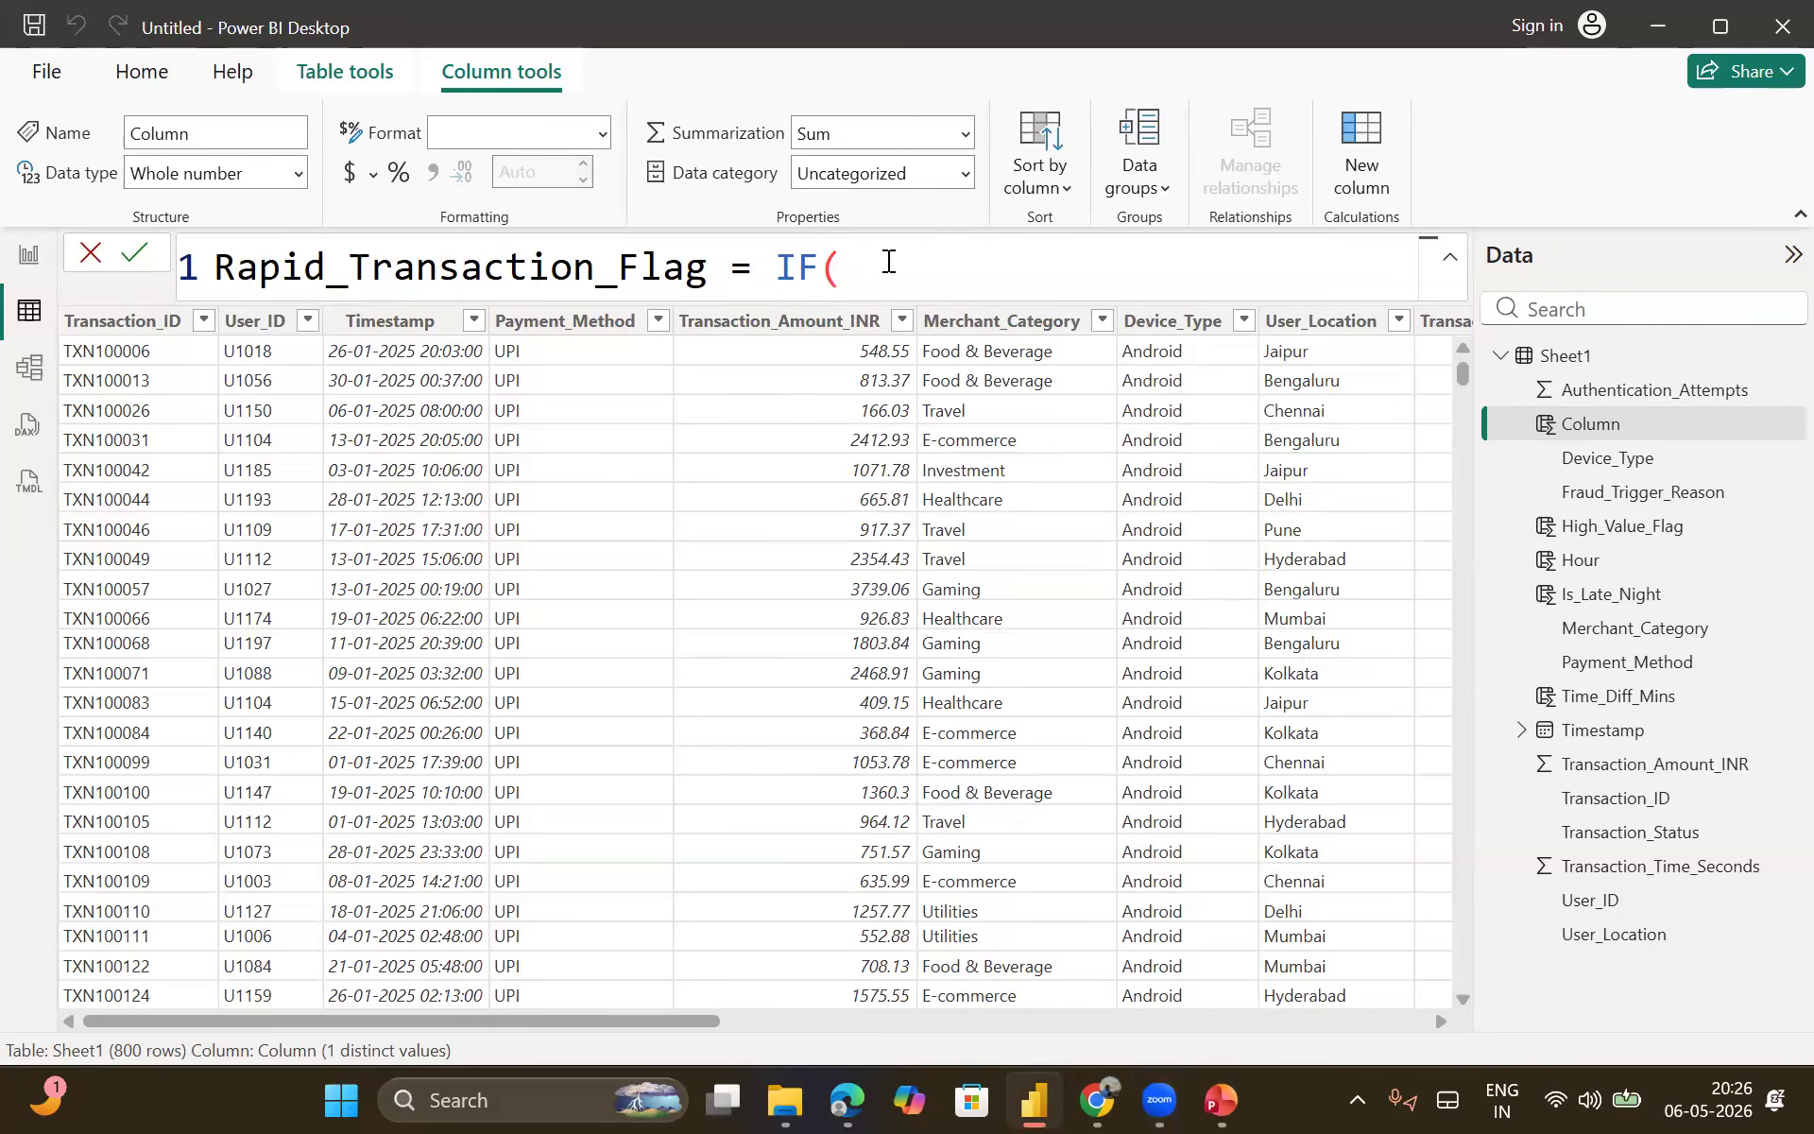
text(she)
key(Down)
key(Down)
key(Down)
key(Down)
key(Down)
key(Down)
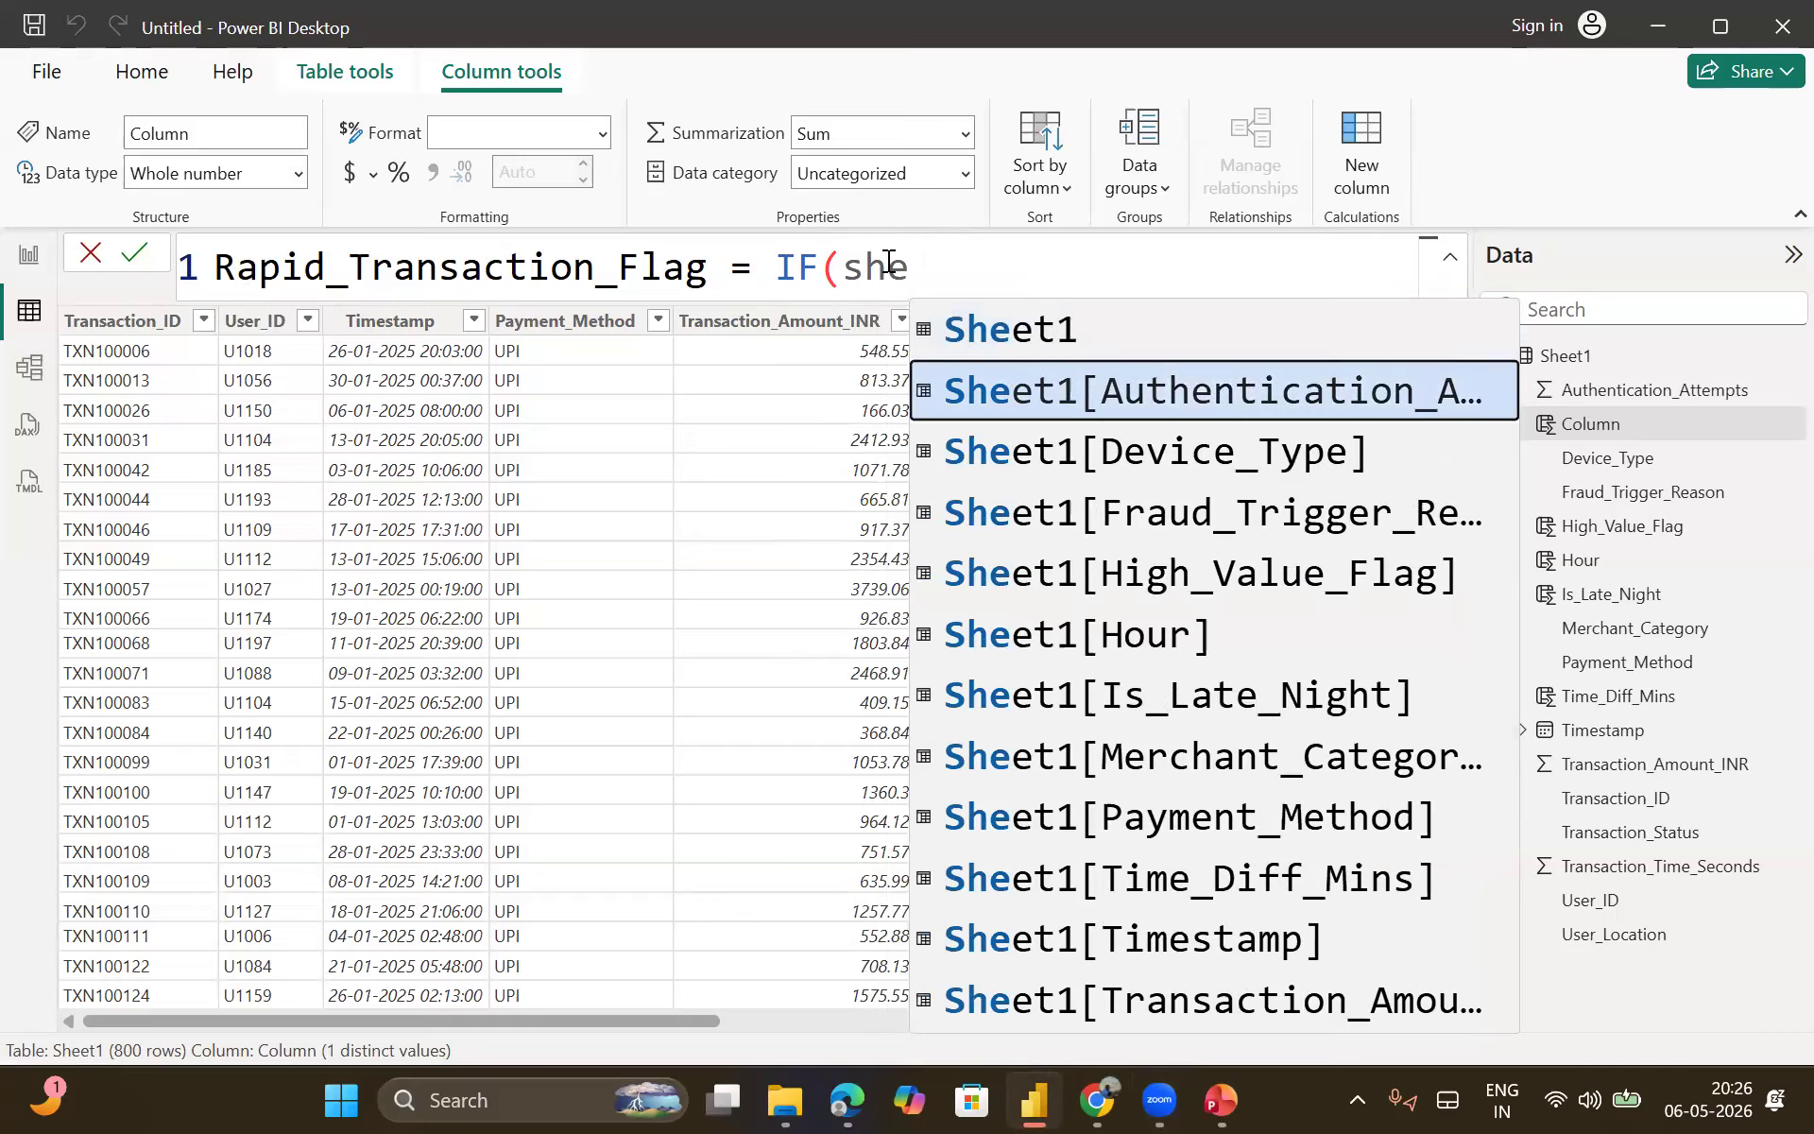
key(Down)
key(Down)
key(Down)
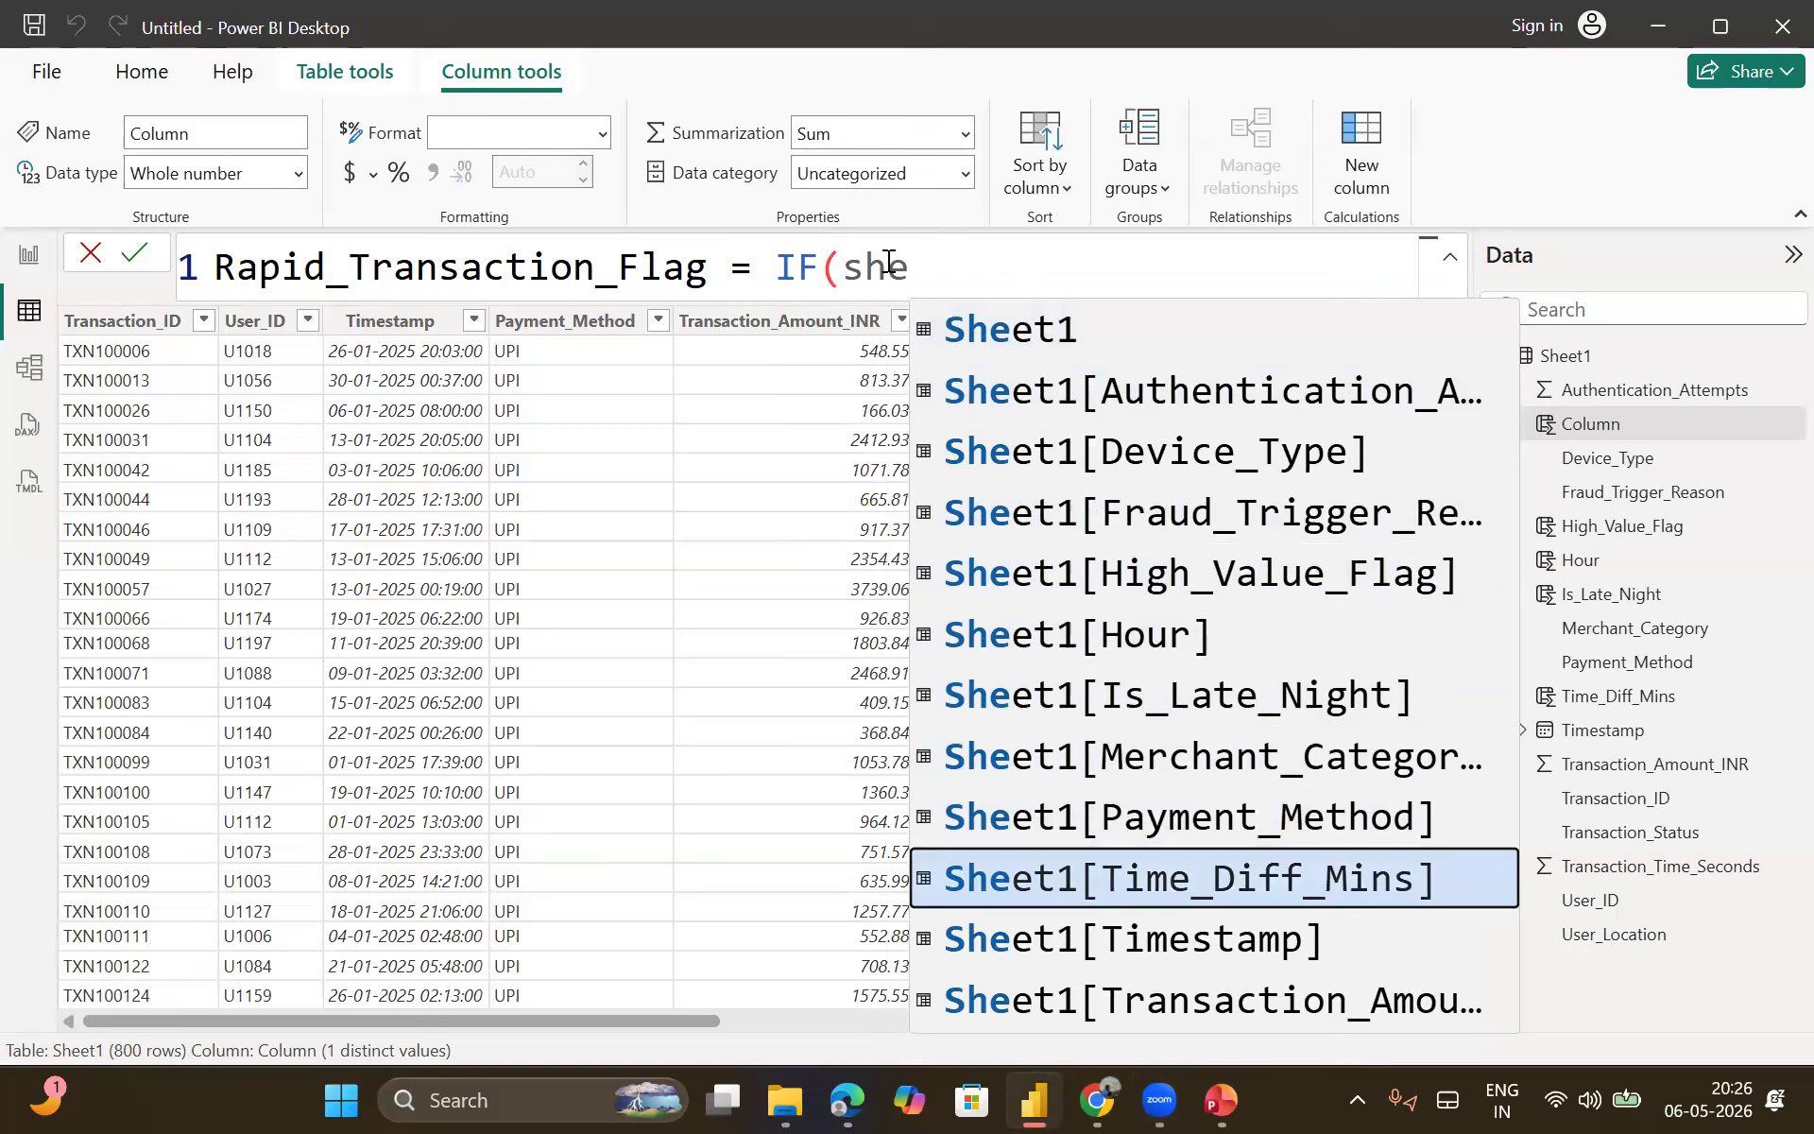
key(Tab)
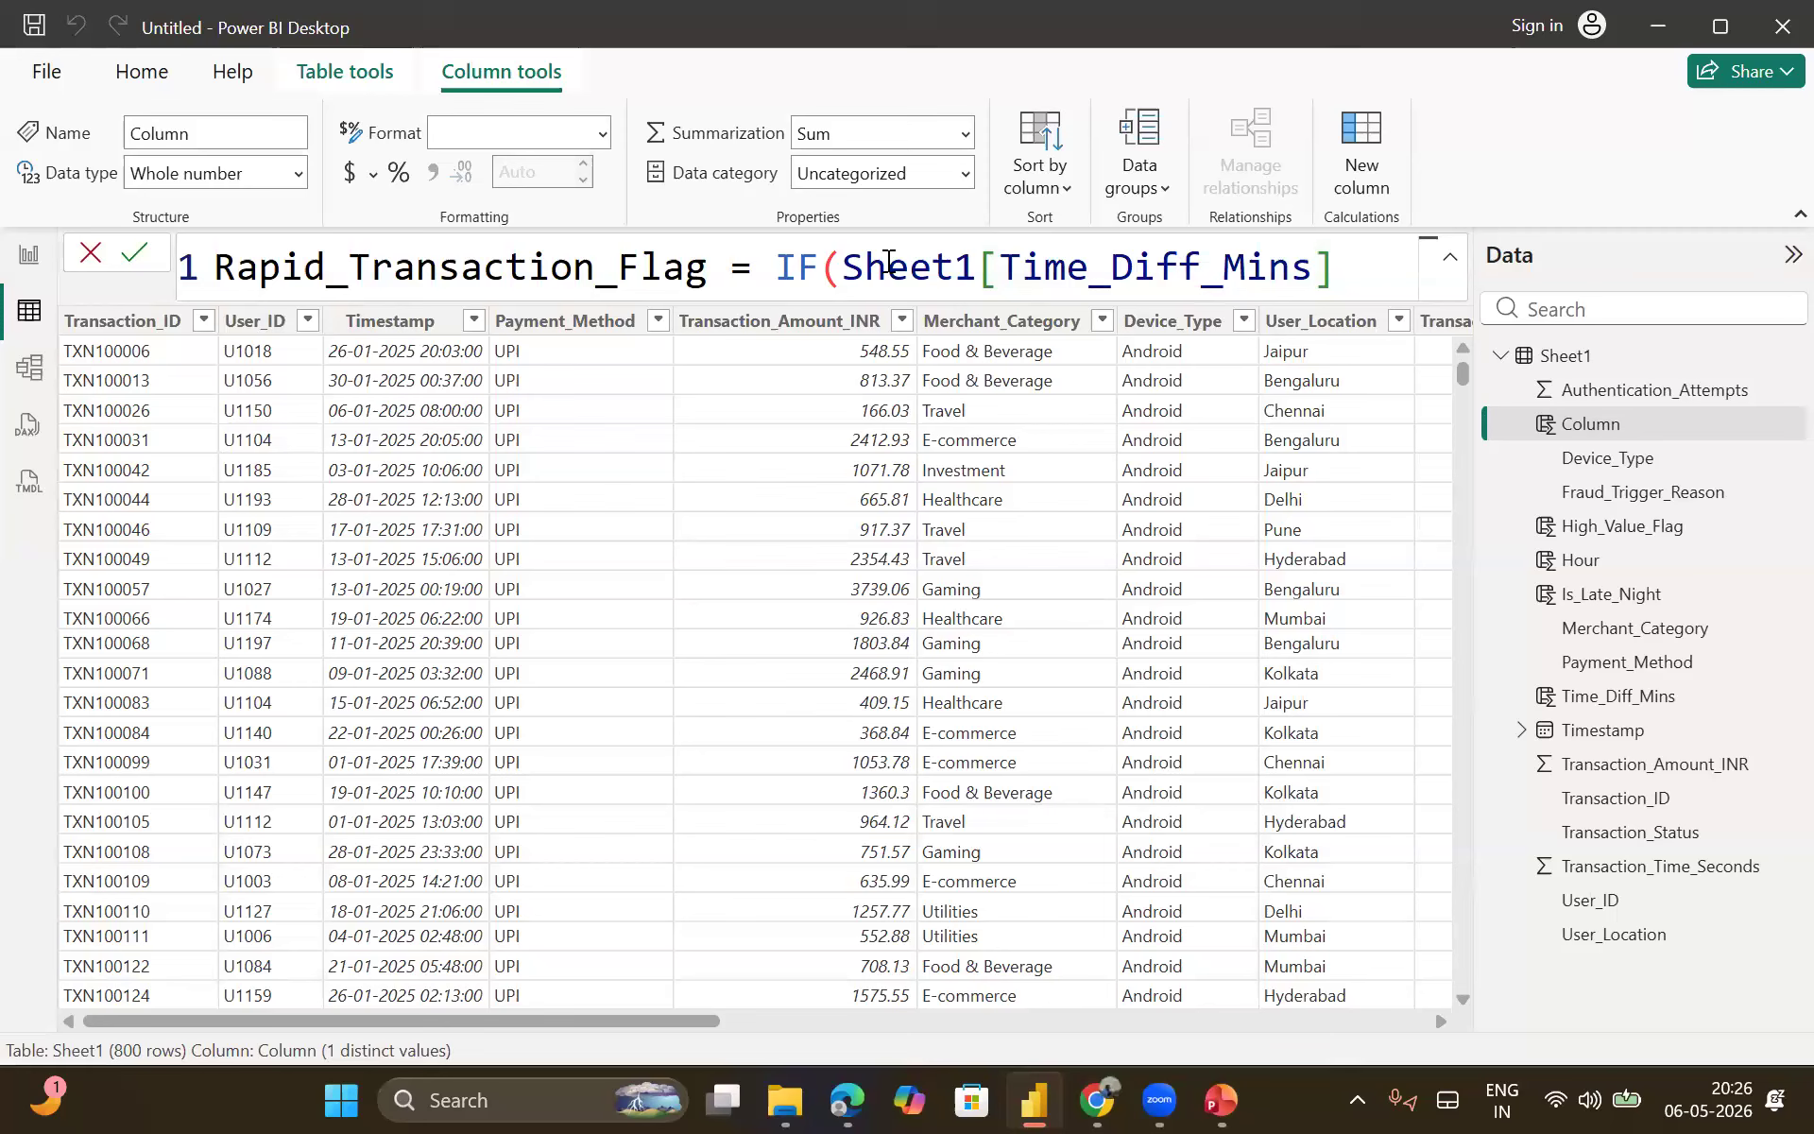
text(<= 20)
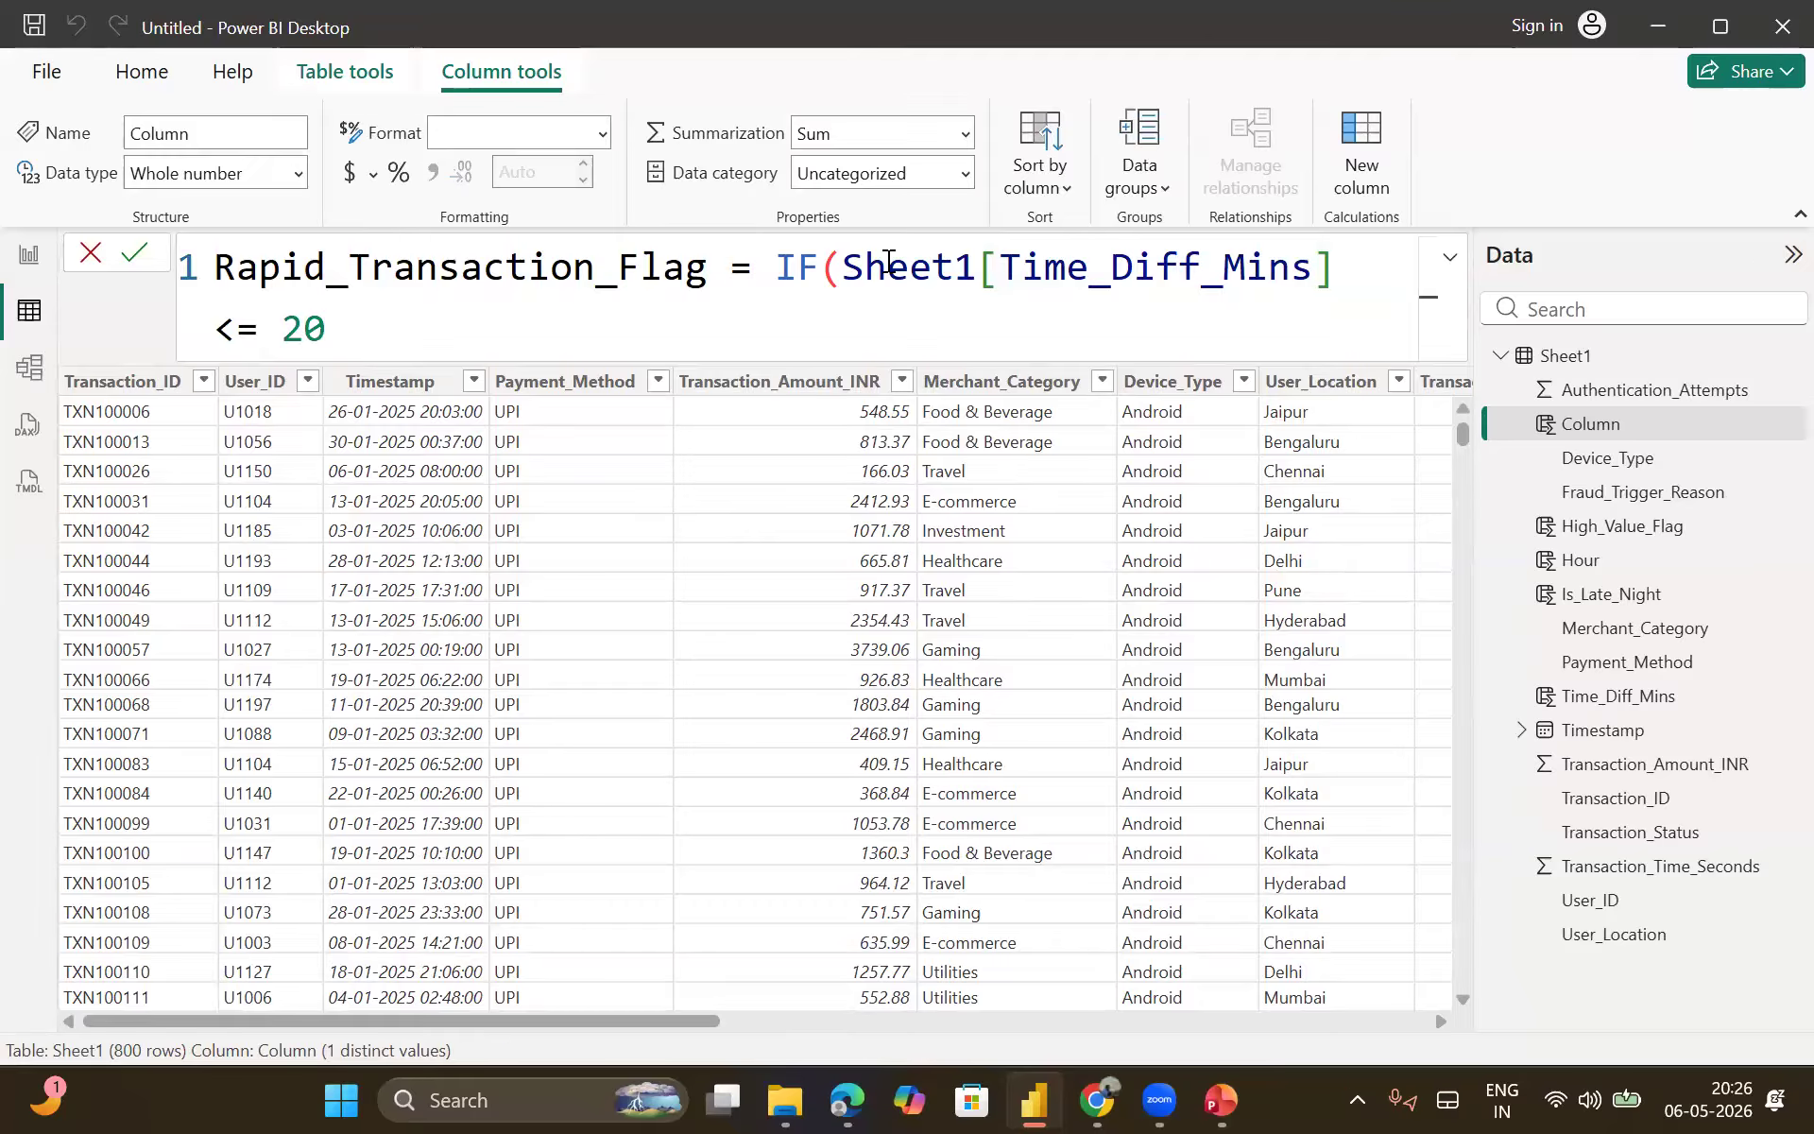
Step: Extend the Rapid_Transaction_Flag test with && and a second reference to Sheet1[Time_Diff_Mins]
text( && sh)
key(Down)
key(Down)
key(Down)
key(Down)
key(Down)
key(Down)
key(Down)
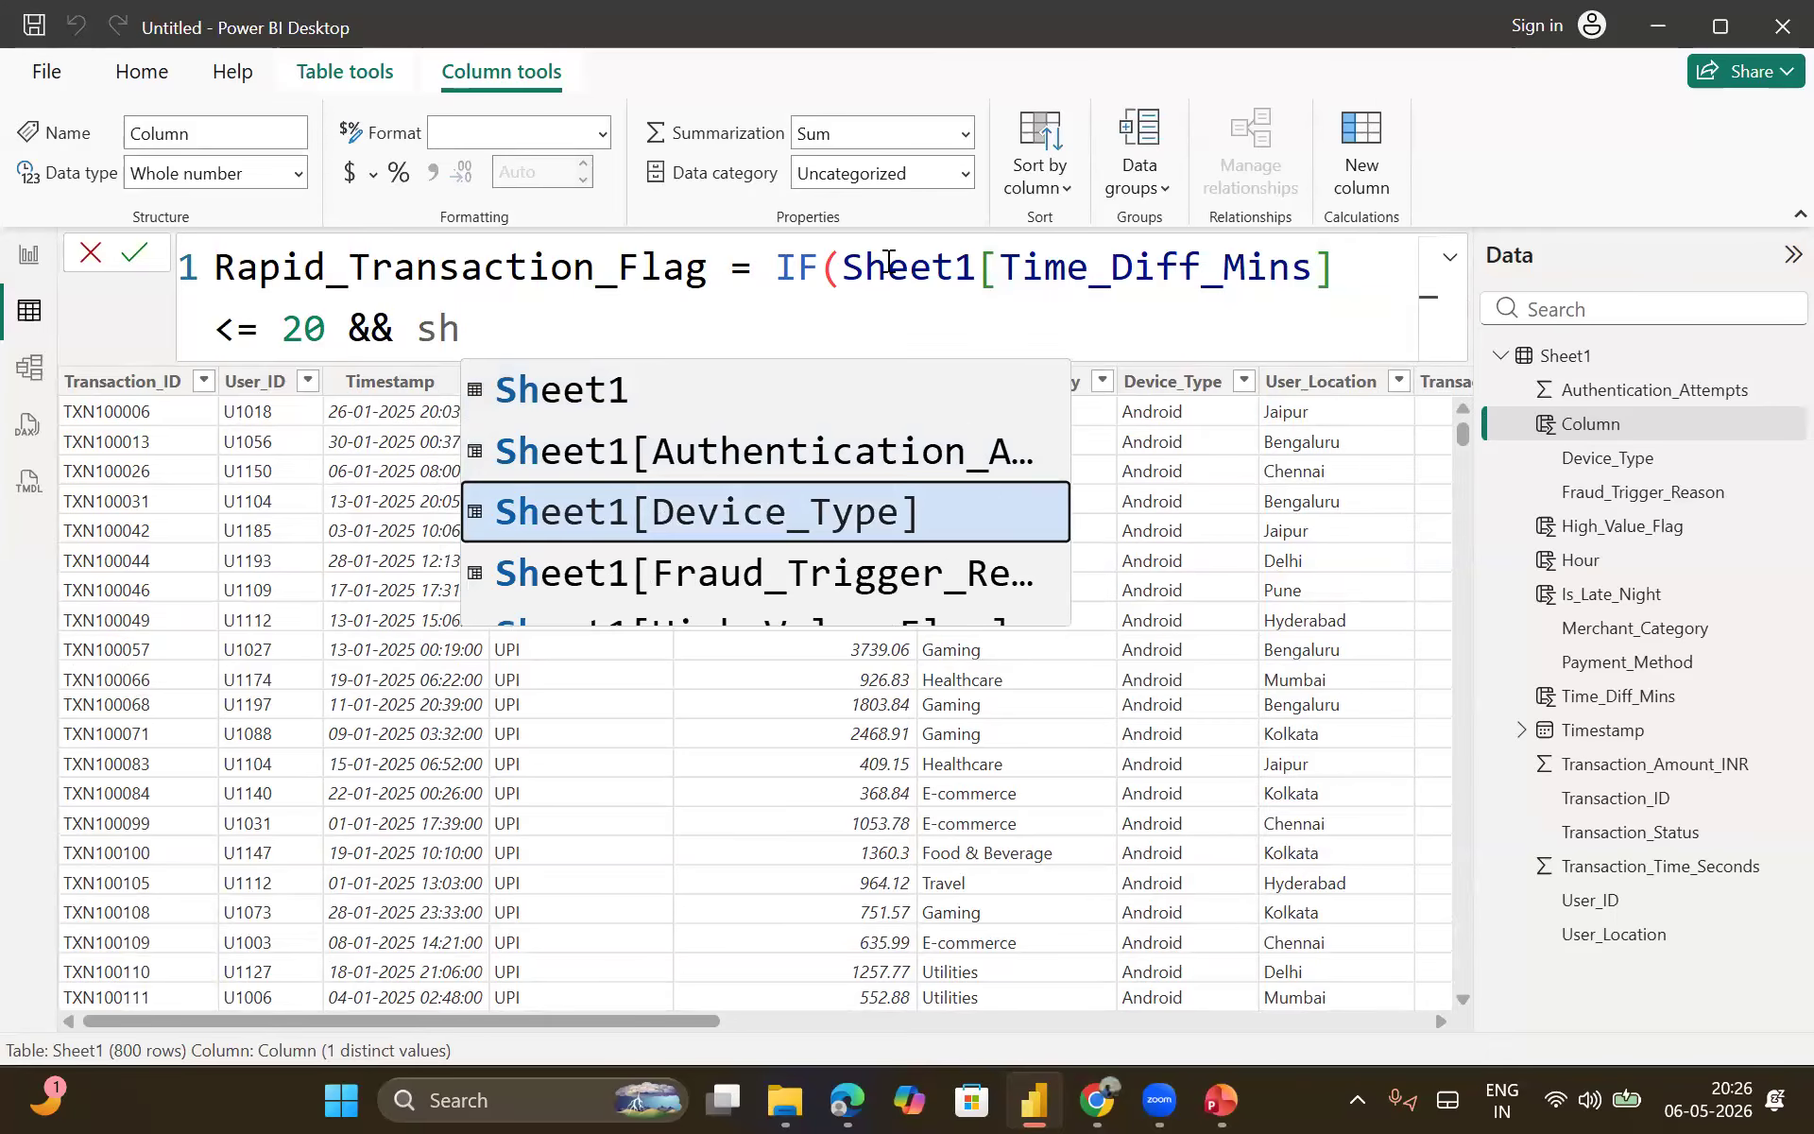
key(Down)
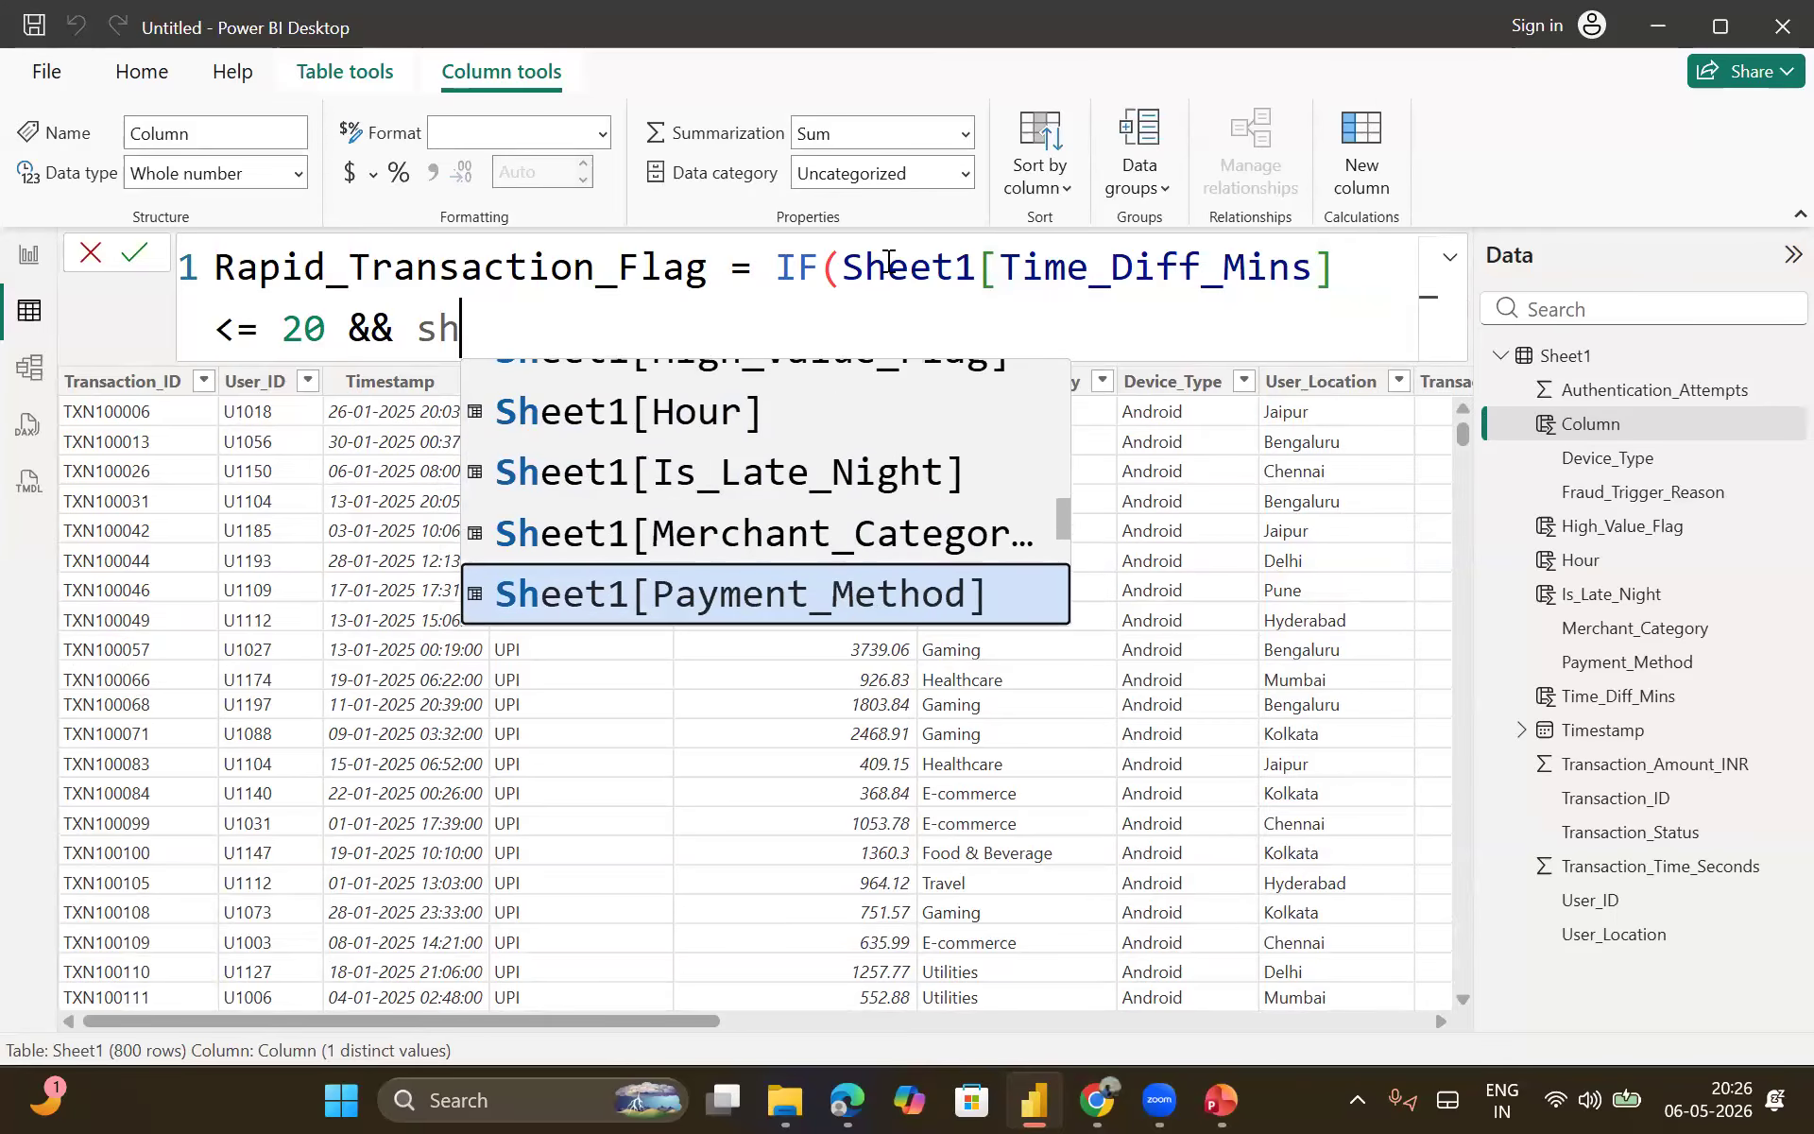
key(Down)
key(Down)
key(Up)
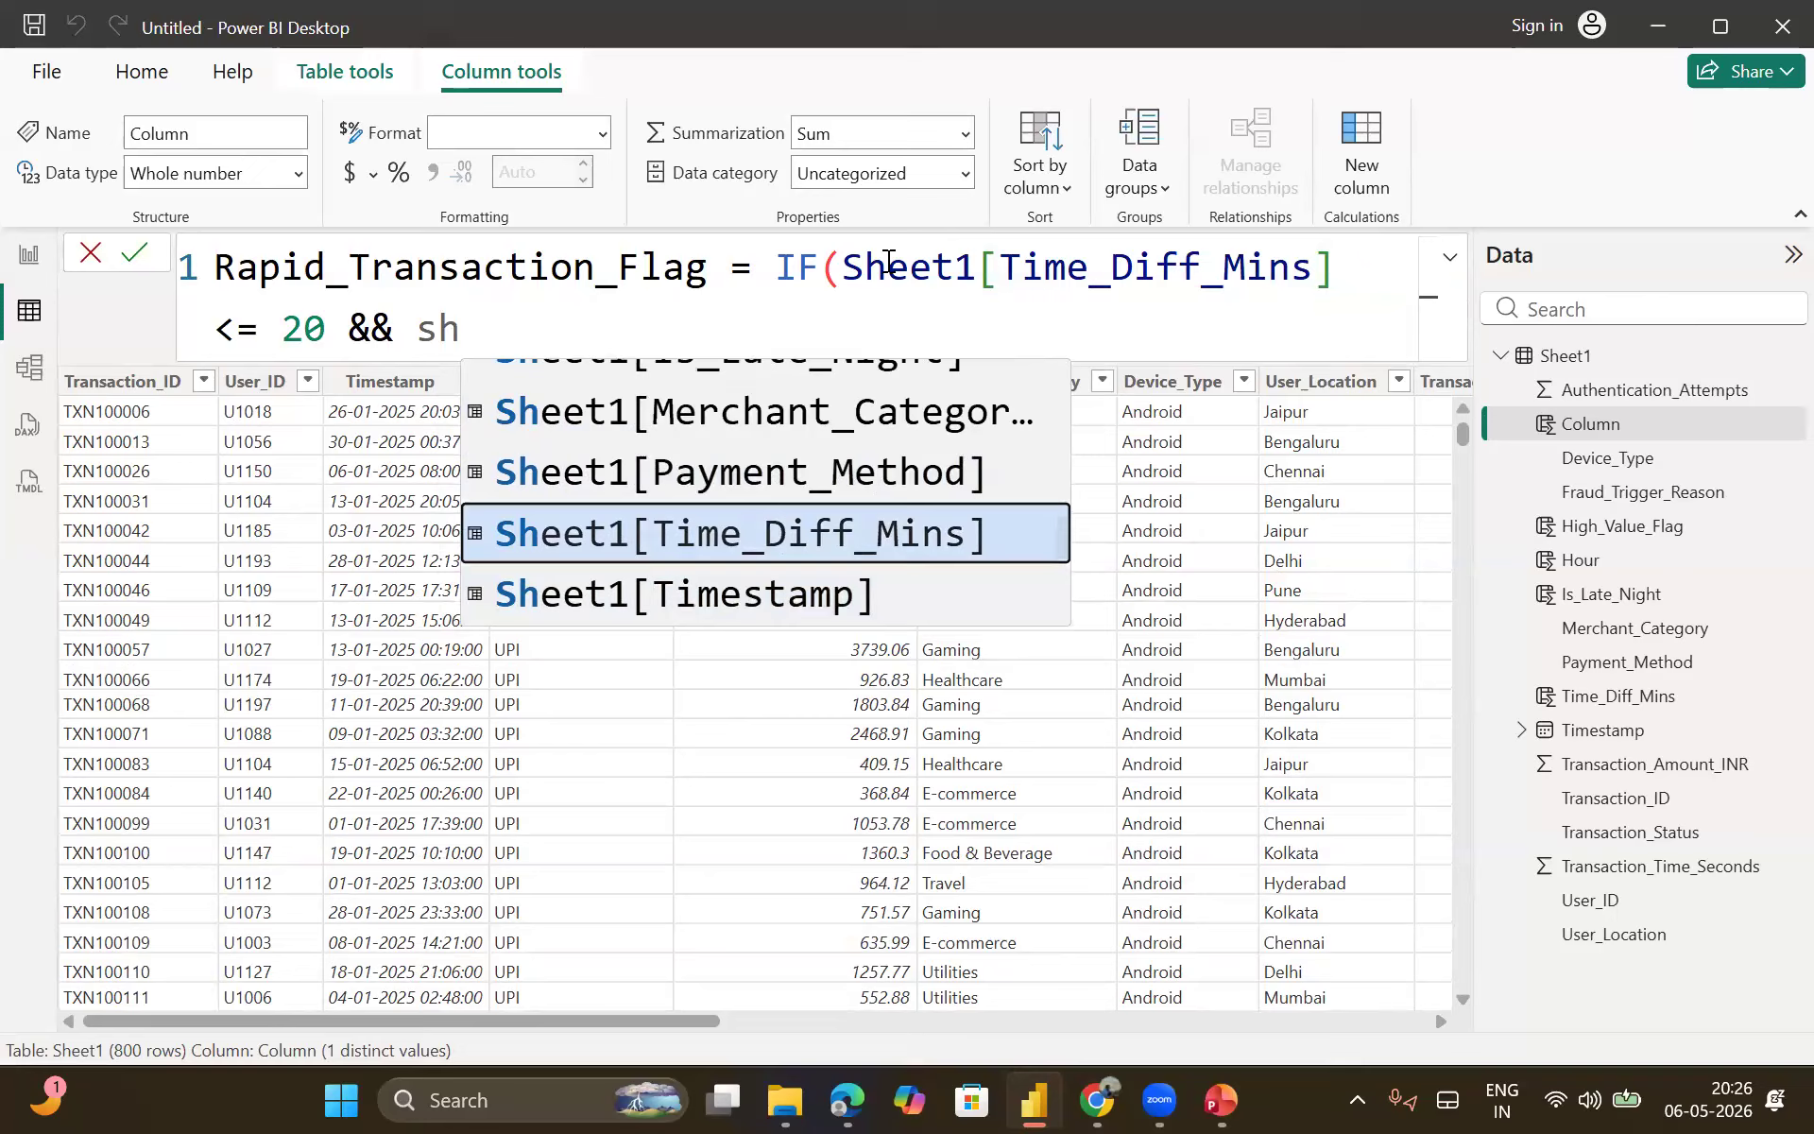
key(Tab)
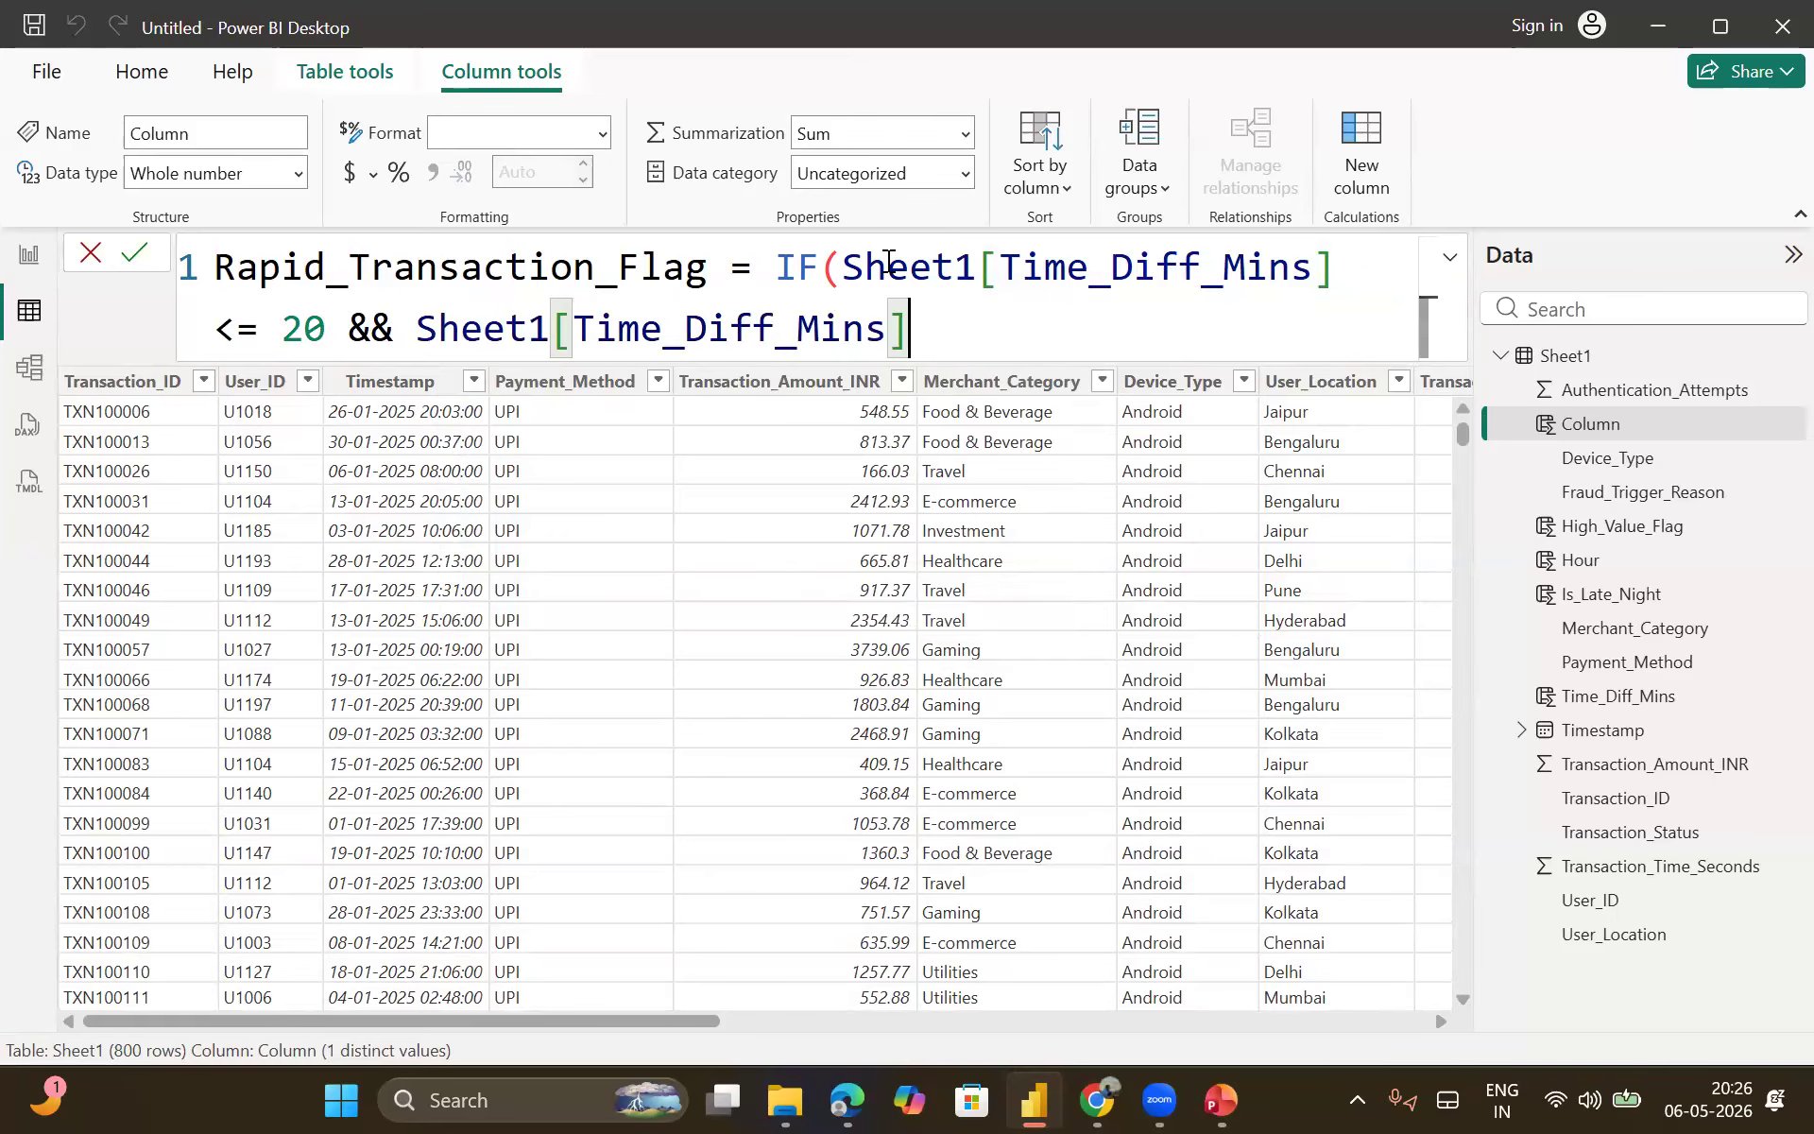
Step: Complete the second condition as >= 0, return 1 if true and 0 if false, and commit the Rapid_Transaction_Flag column
text(>)
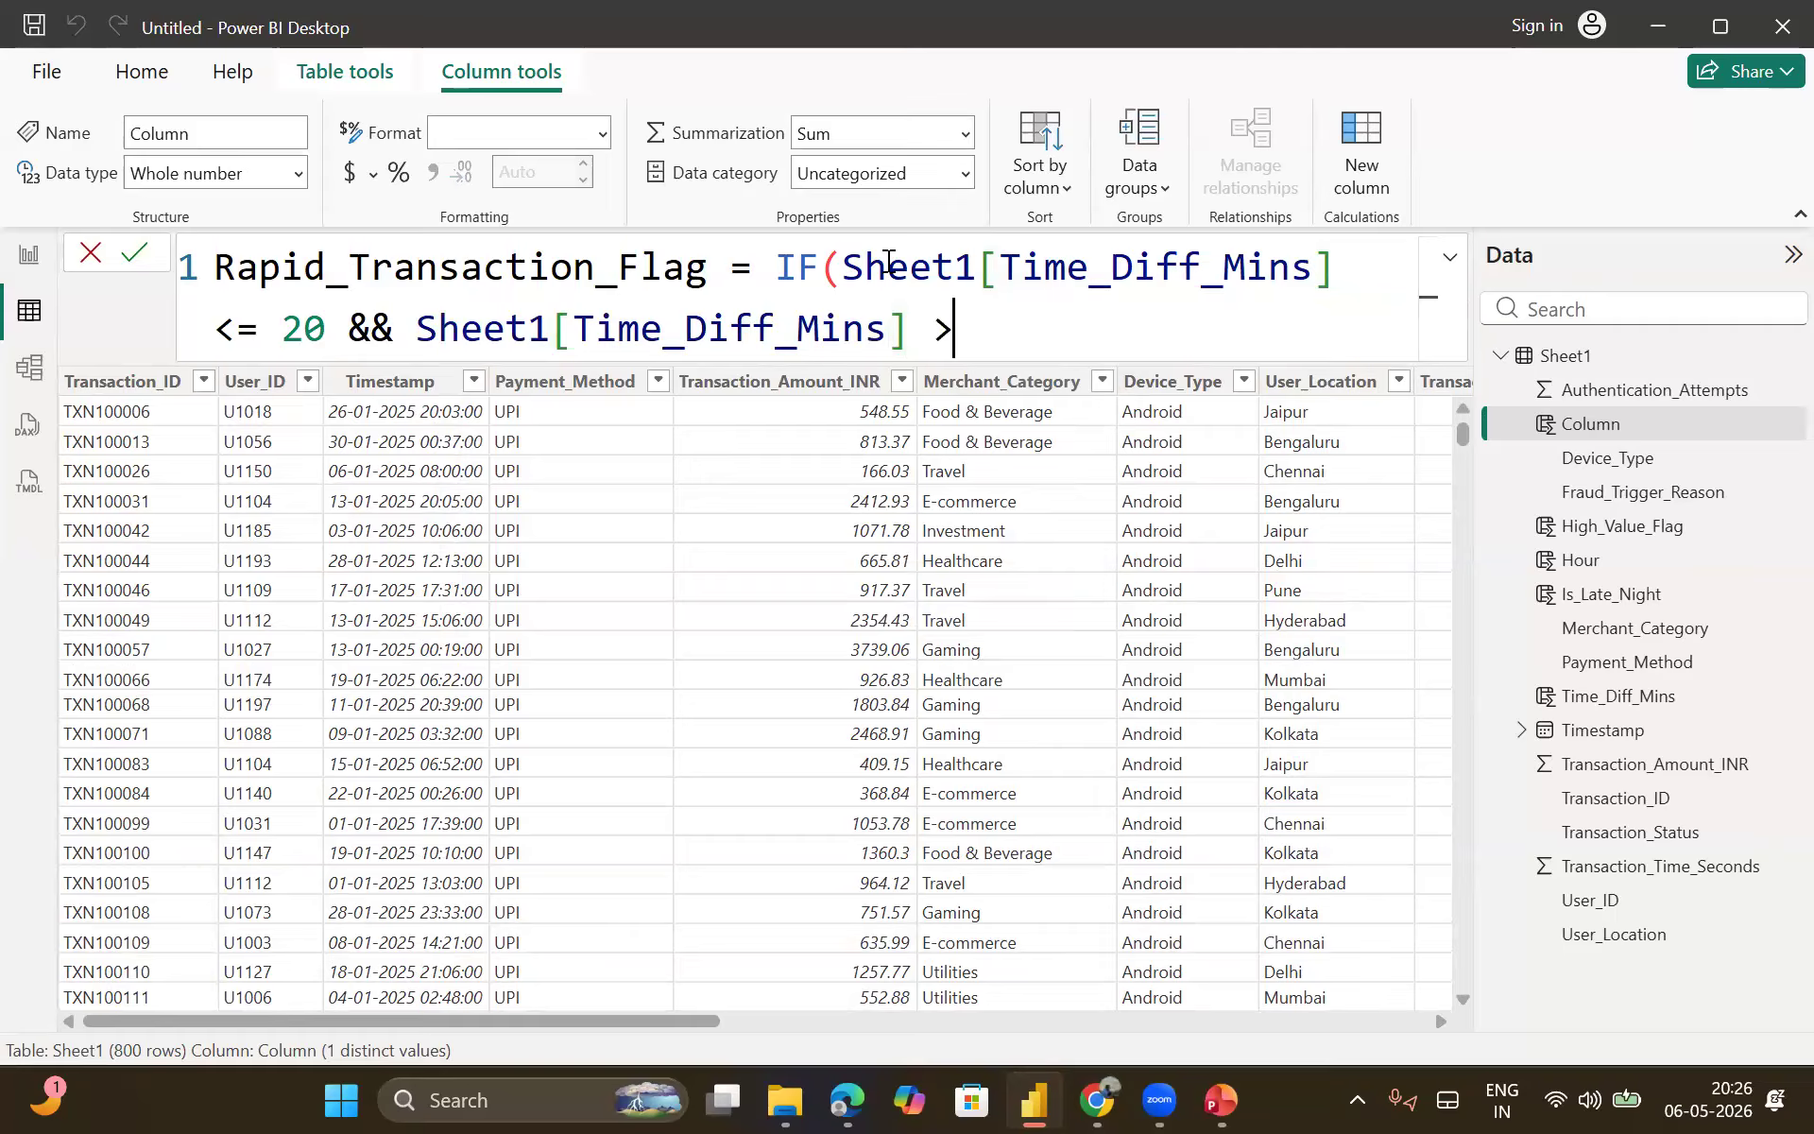
text(= 0, 1)
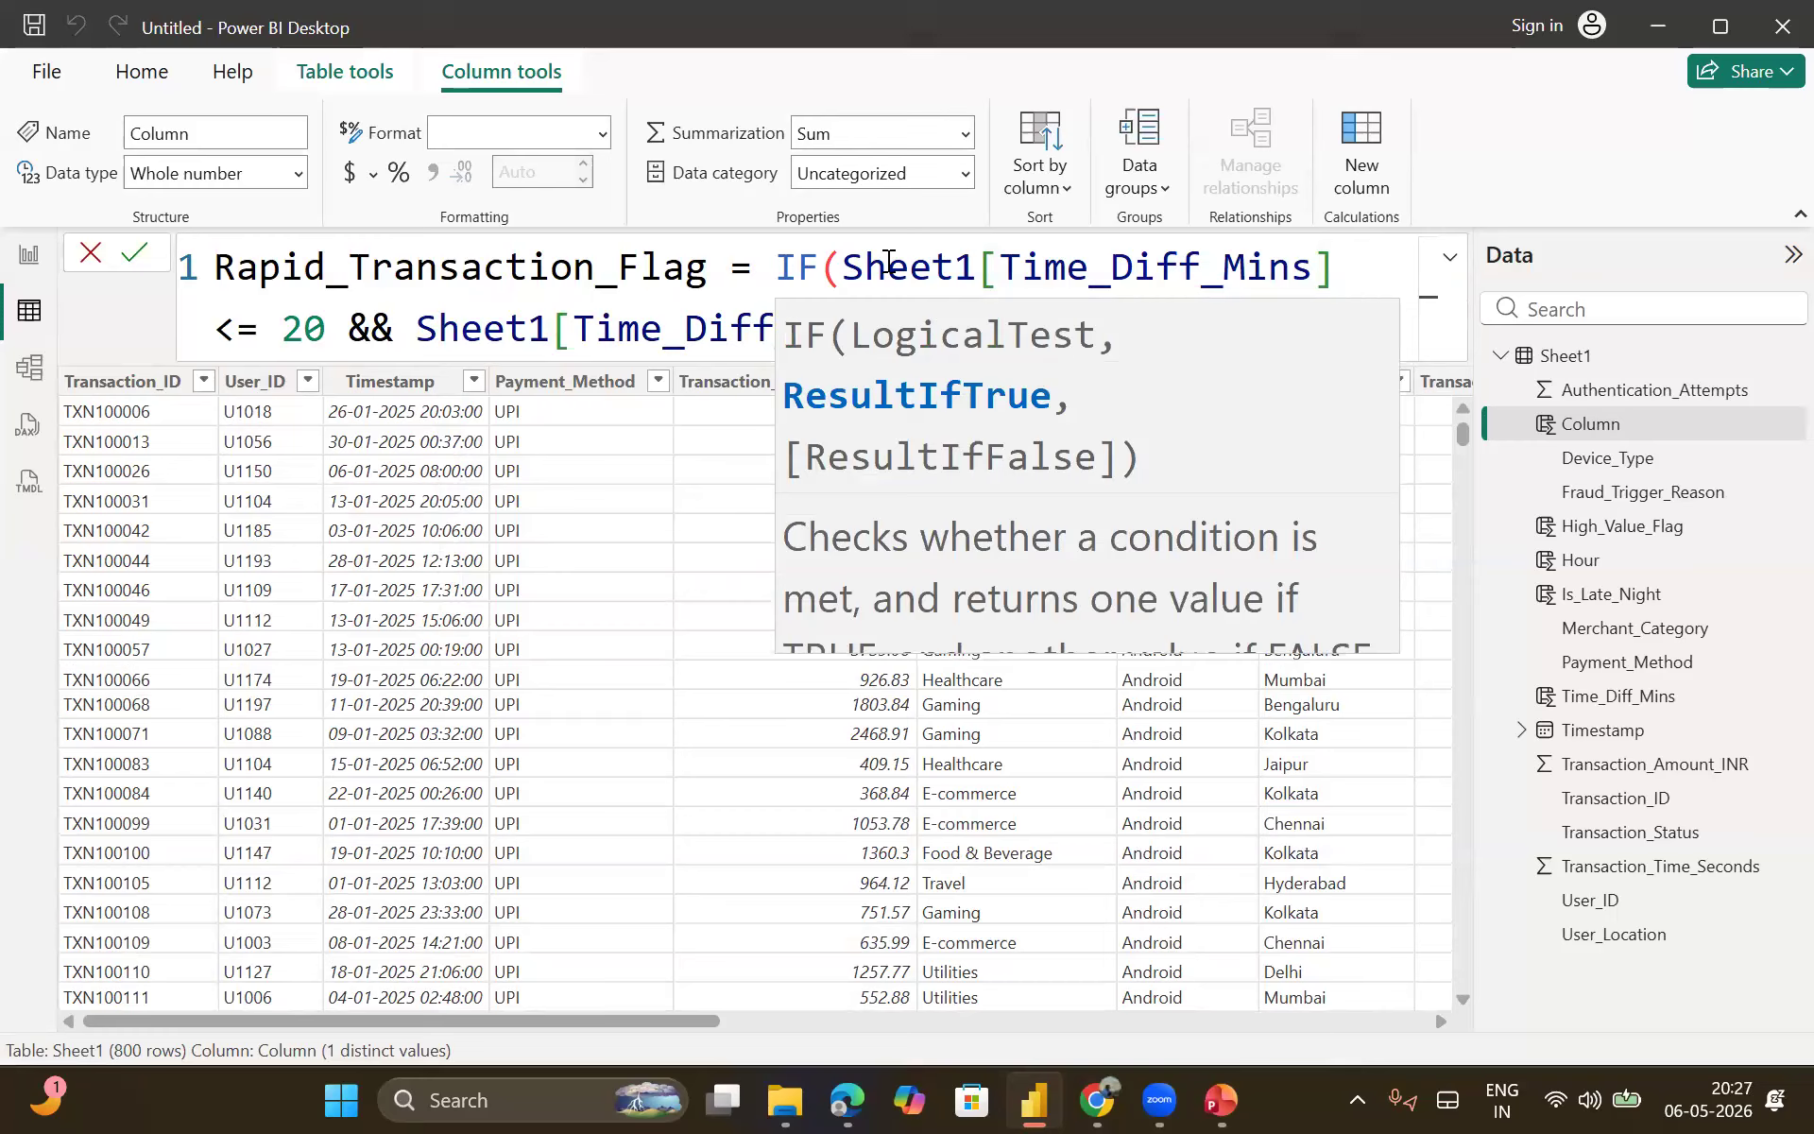
text(, 0)
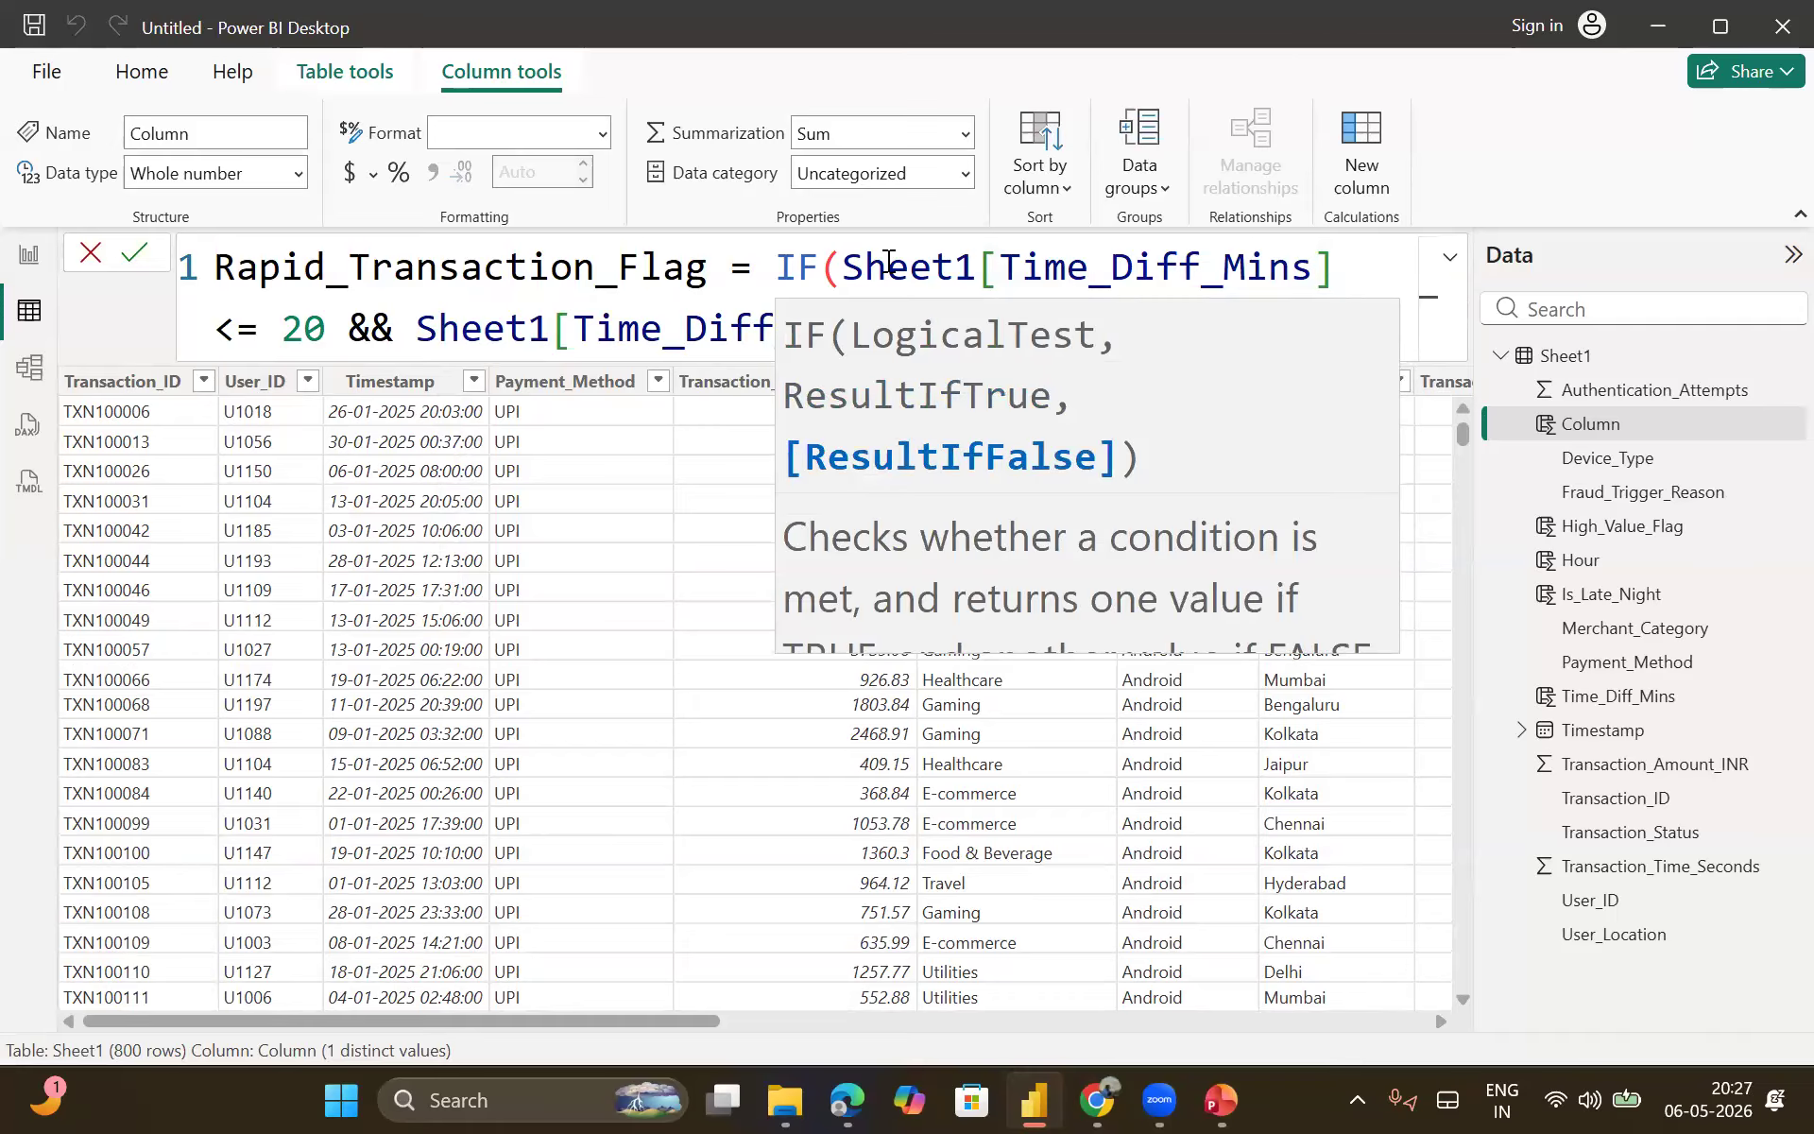
text())
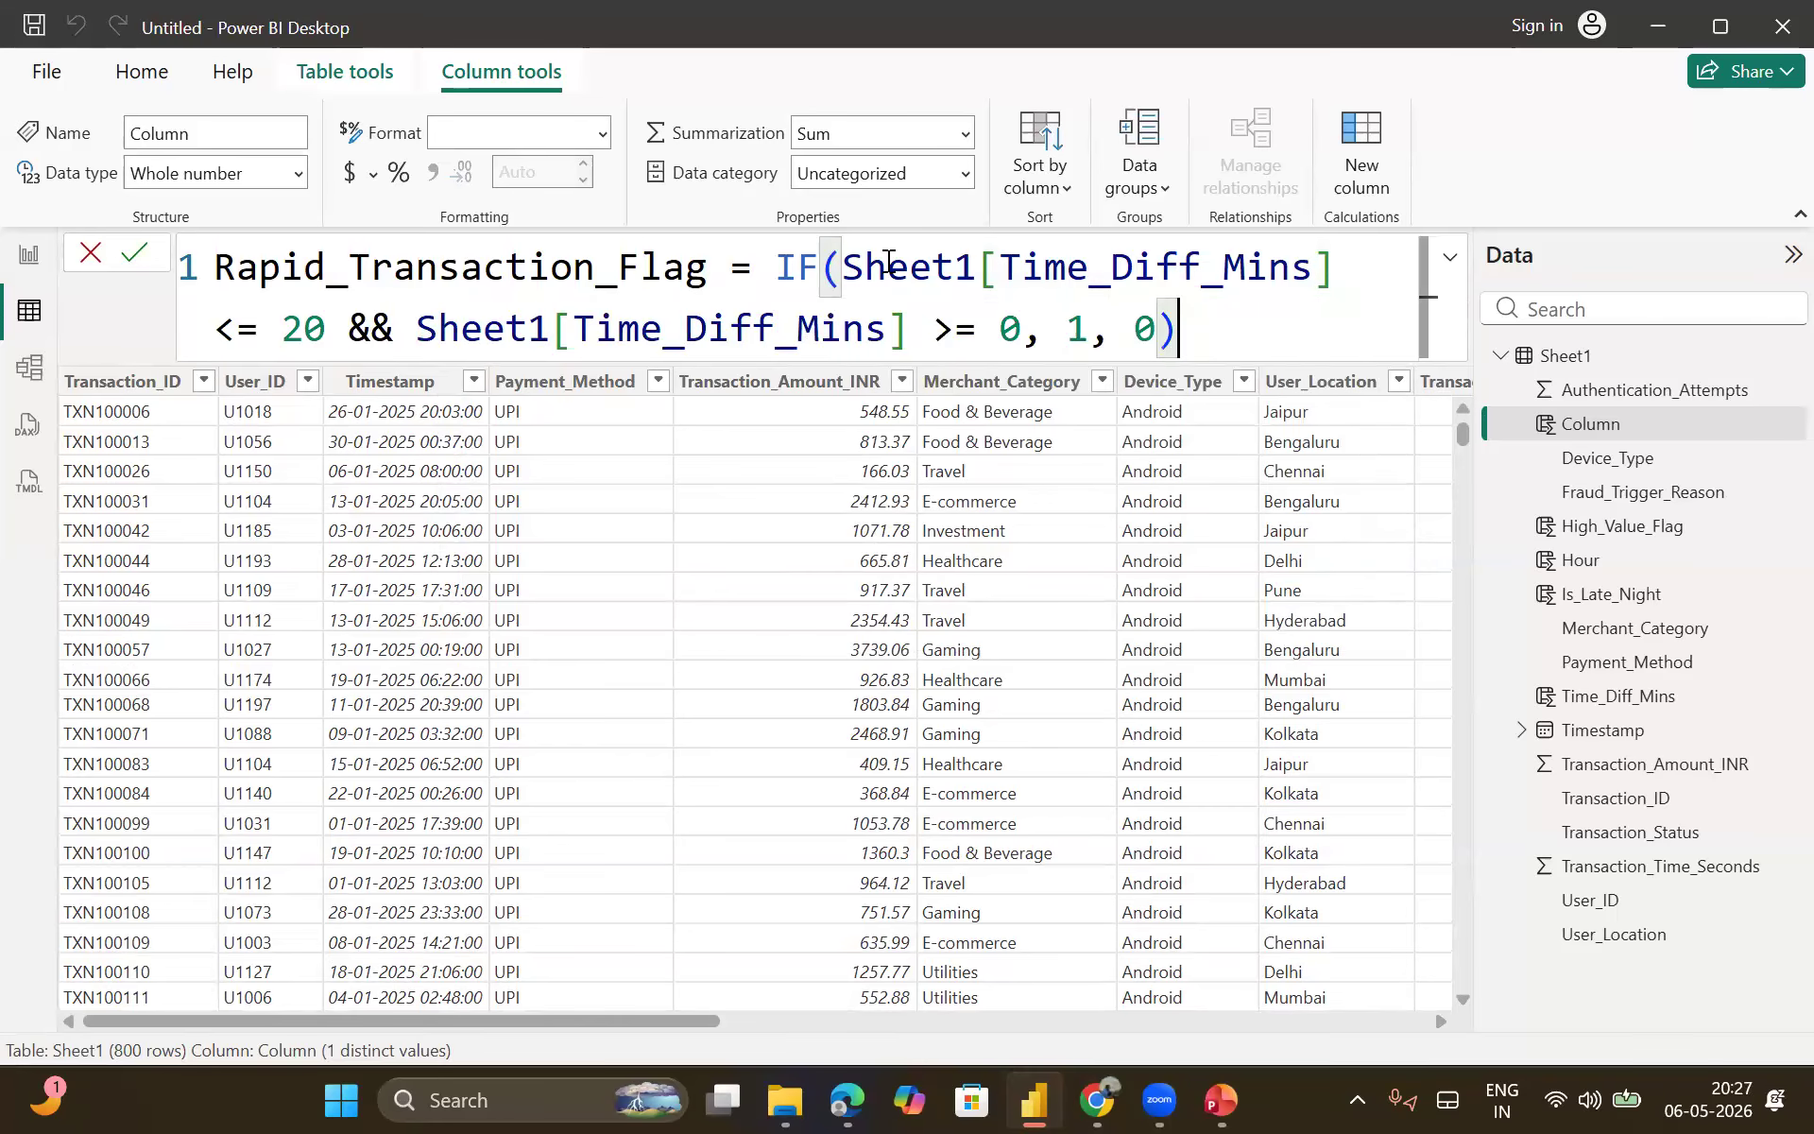
key(Return)
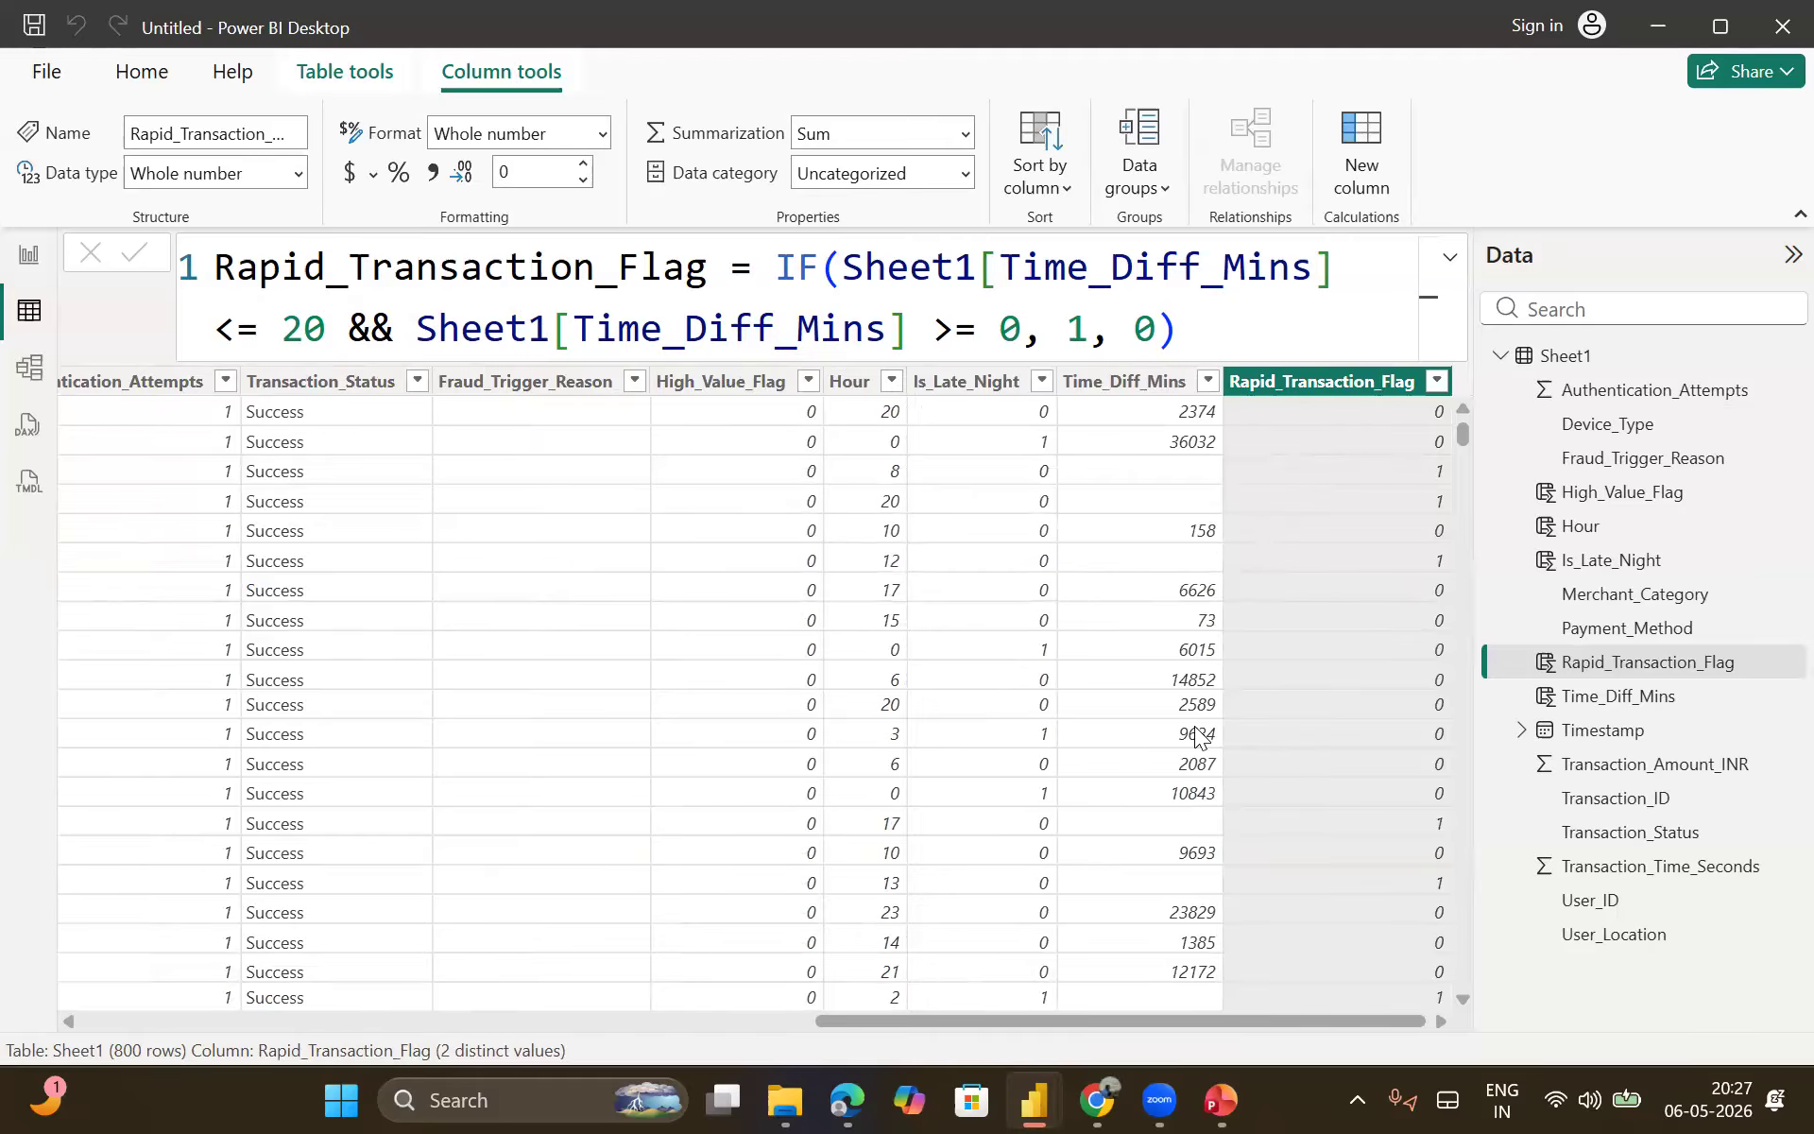
Step: Look across the table's columns and review the distinct Merchant_Category values in its filter list, keeping all categories selected
scroll(1104, 765, left, 10)
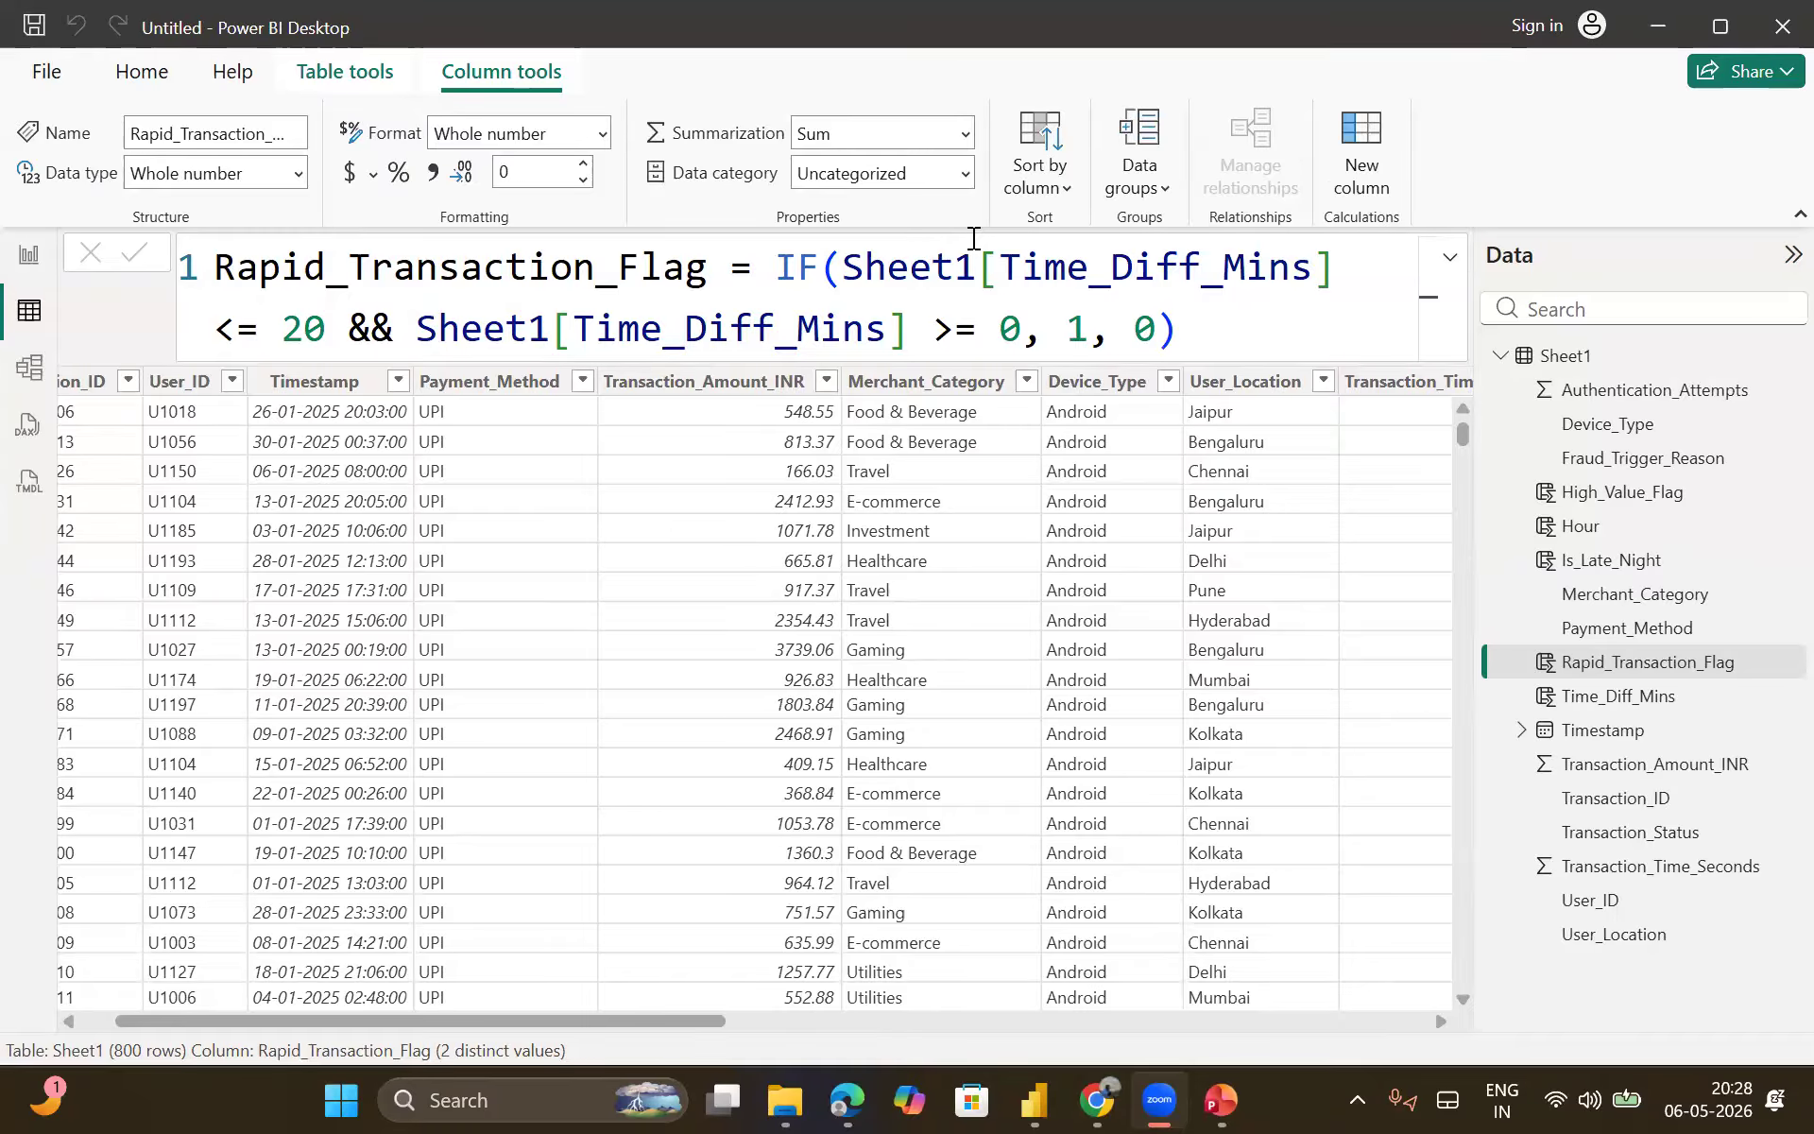
scroll(986, 608, right, 3)
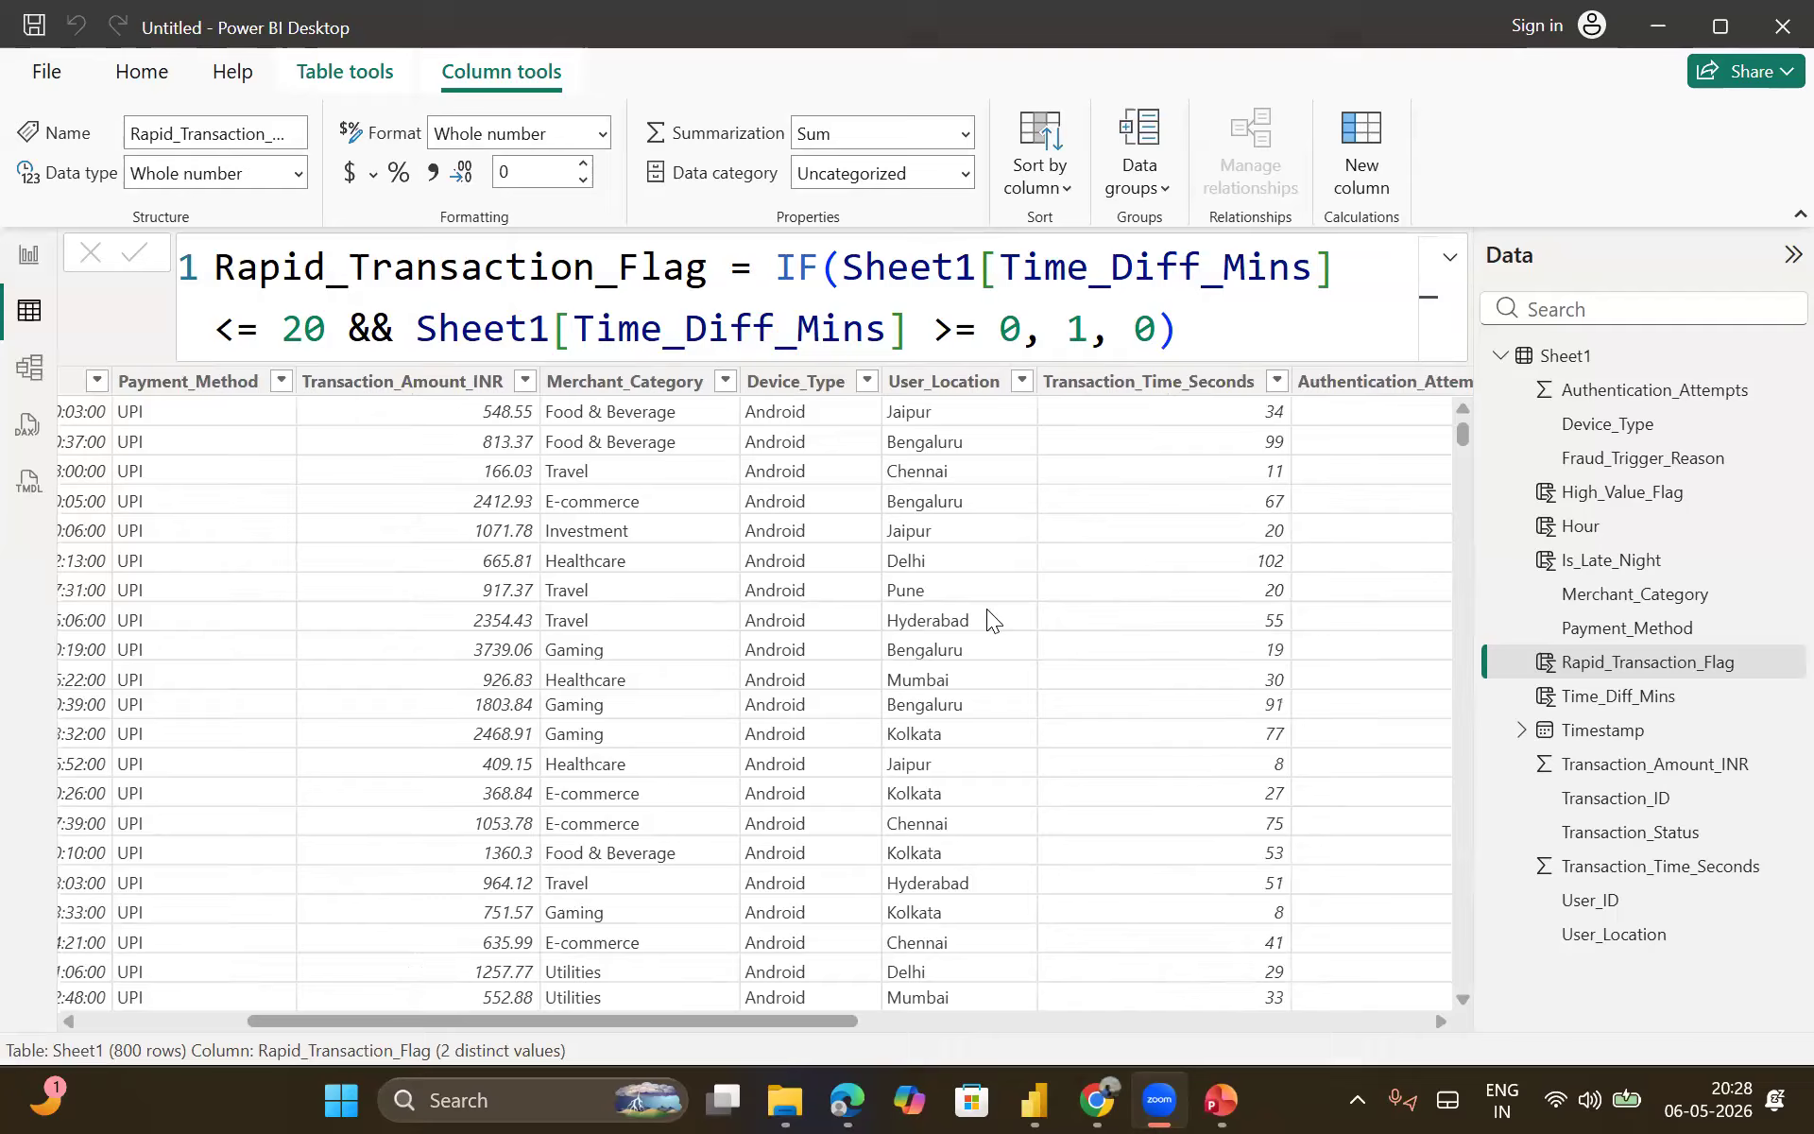
click(726, 381)
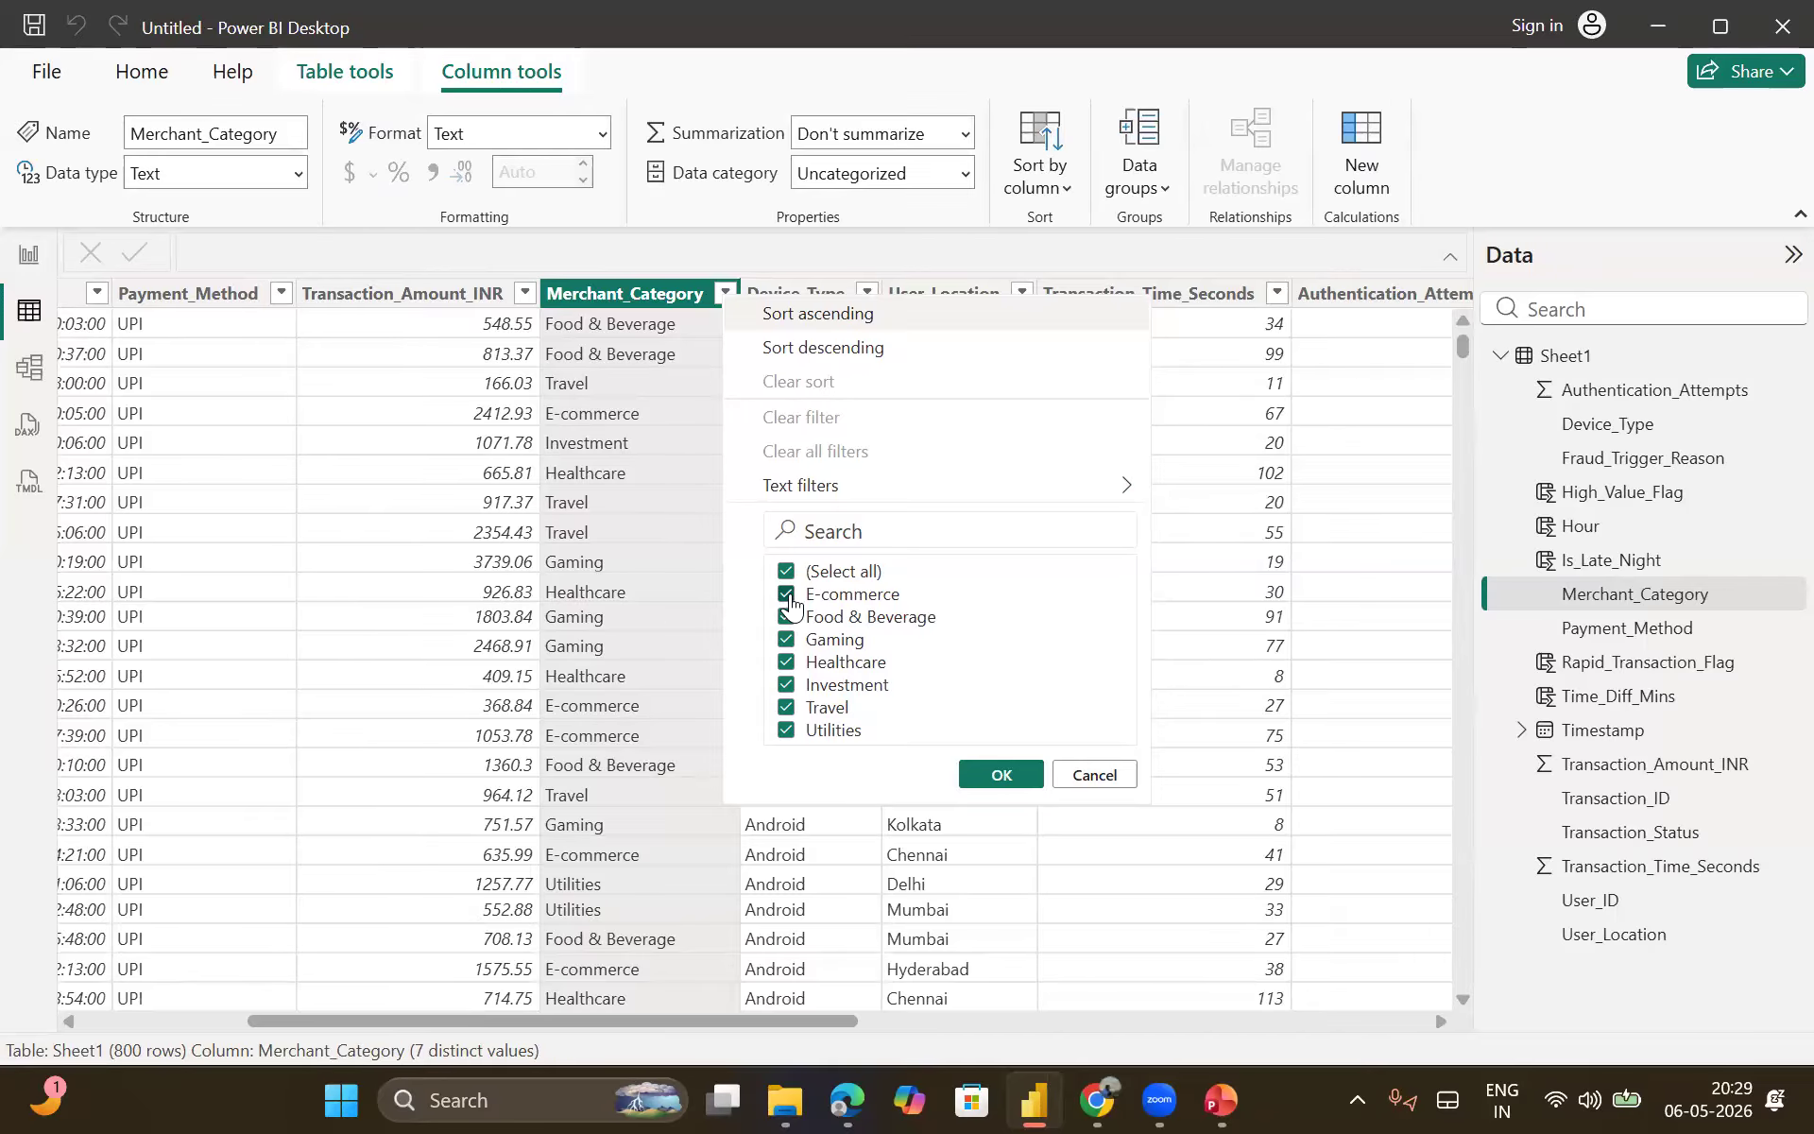
click(1096, 774)
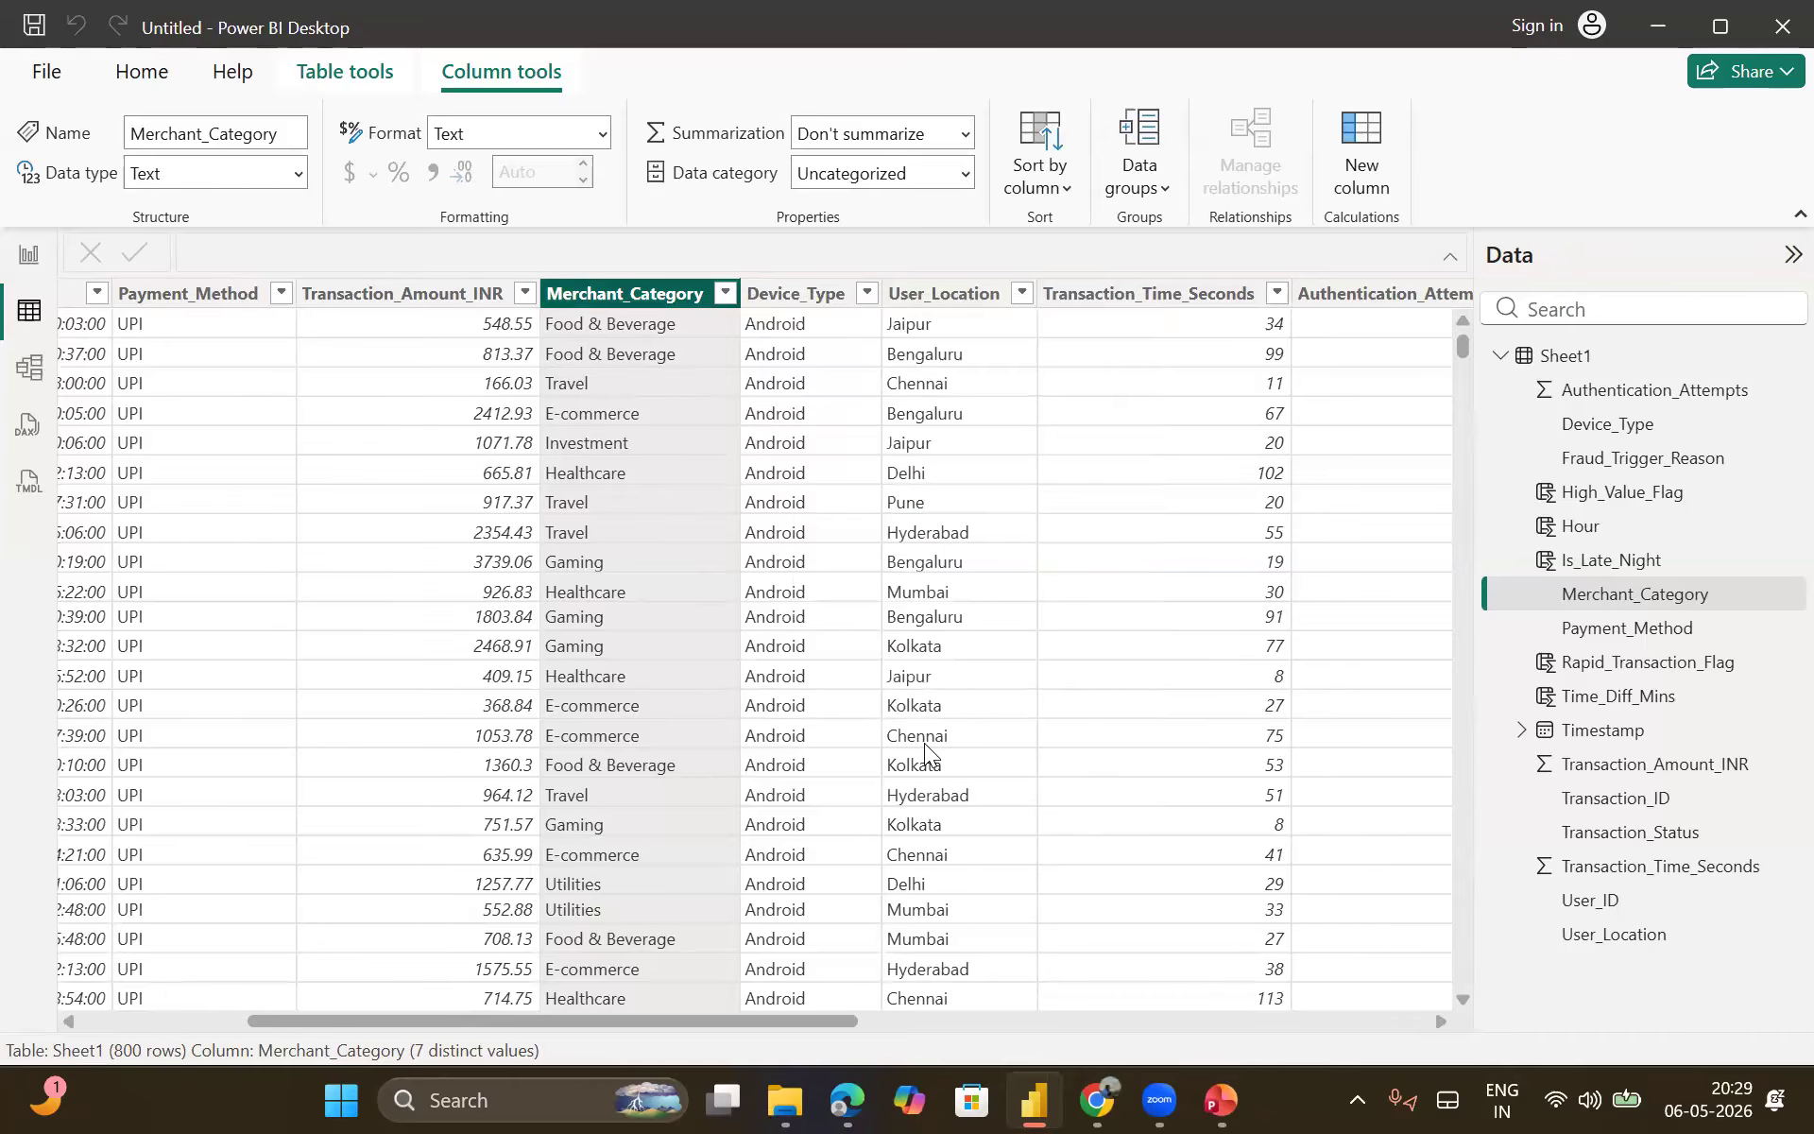
scroll(924, 742, left, 4)
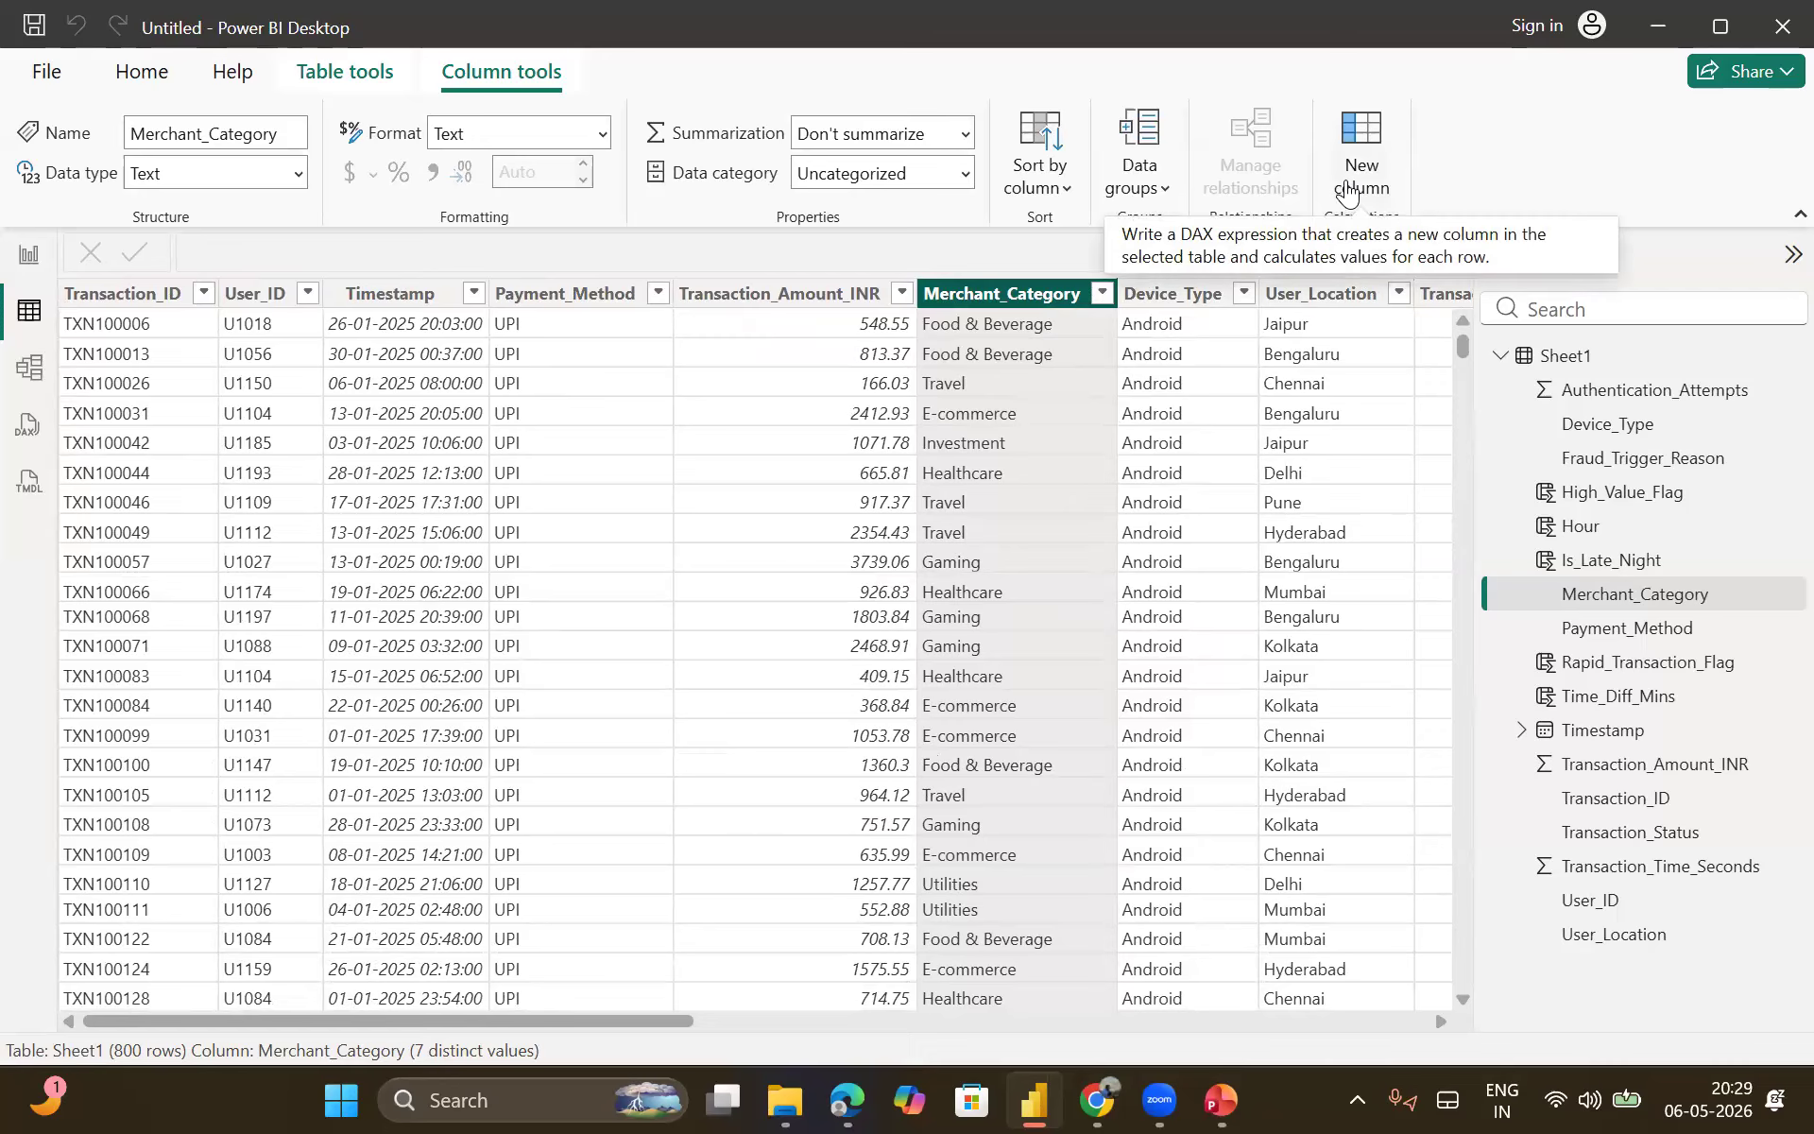
click(1102, 294)
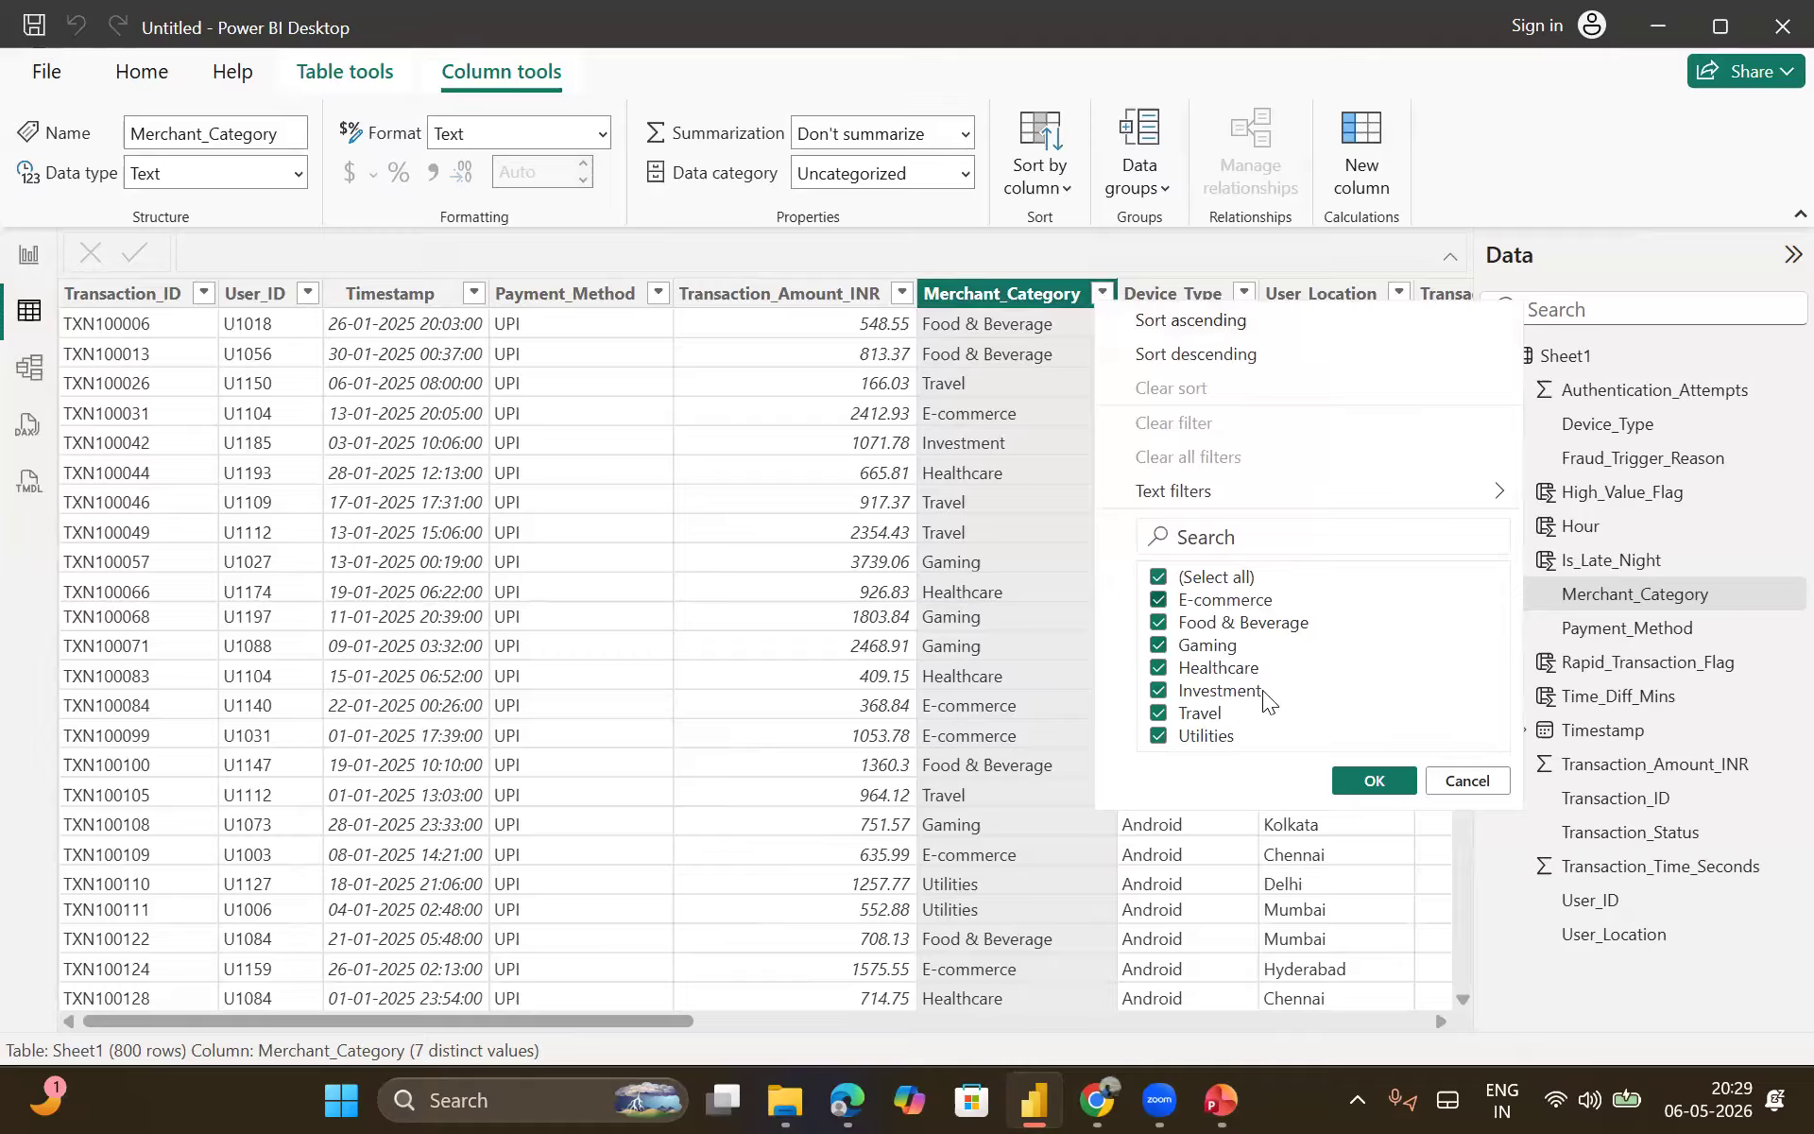
click(1373, 781)
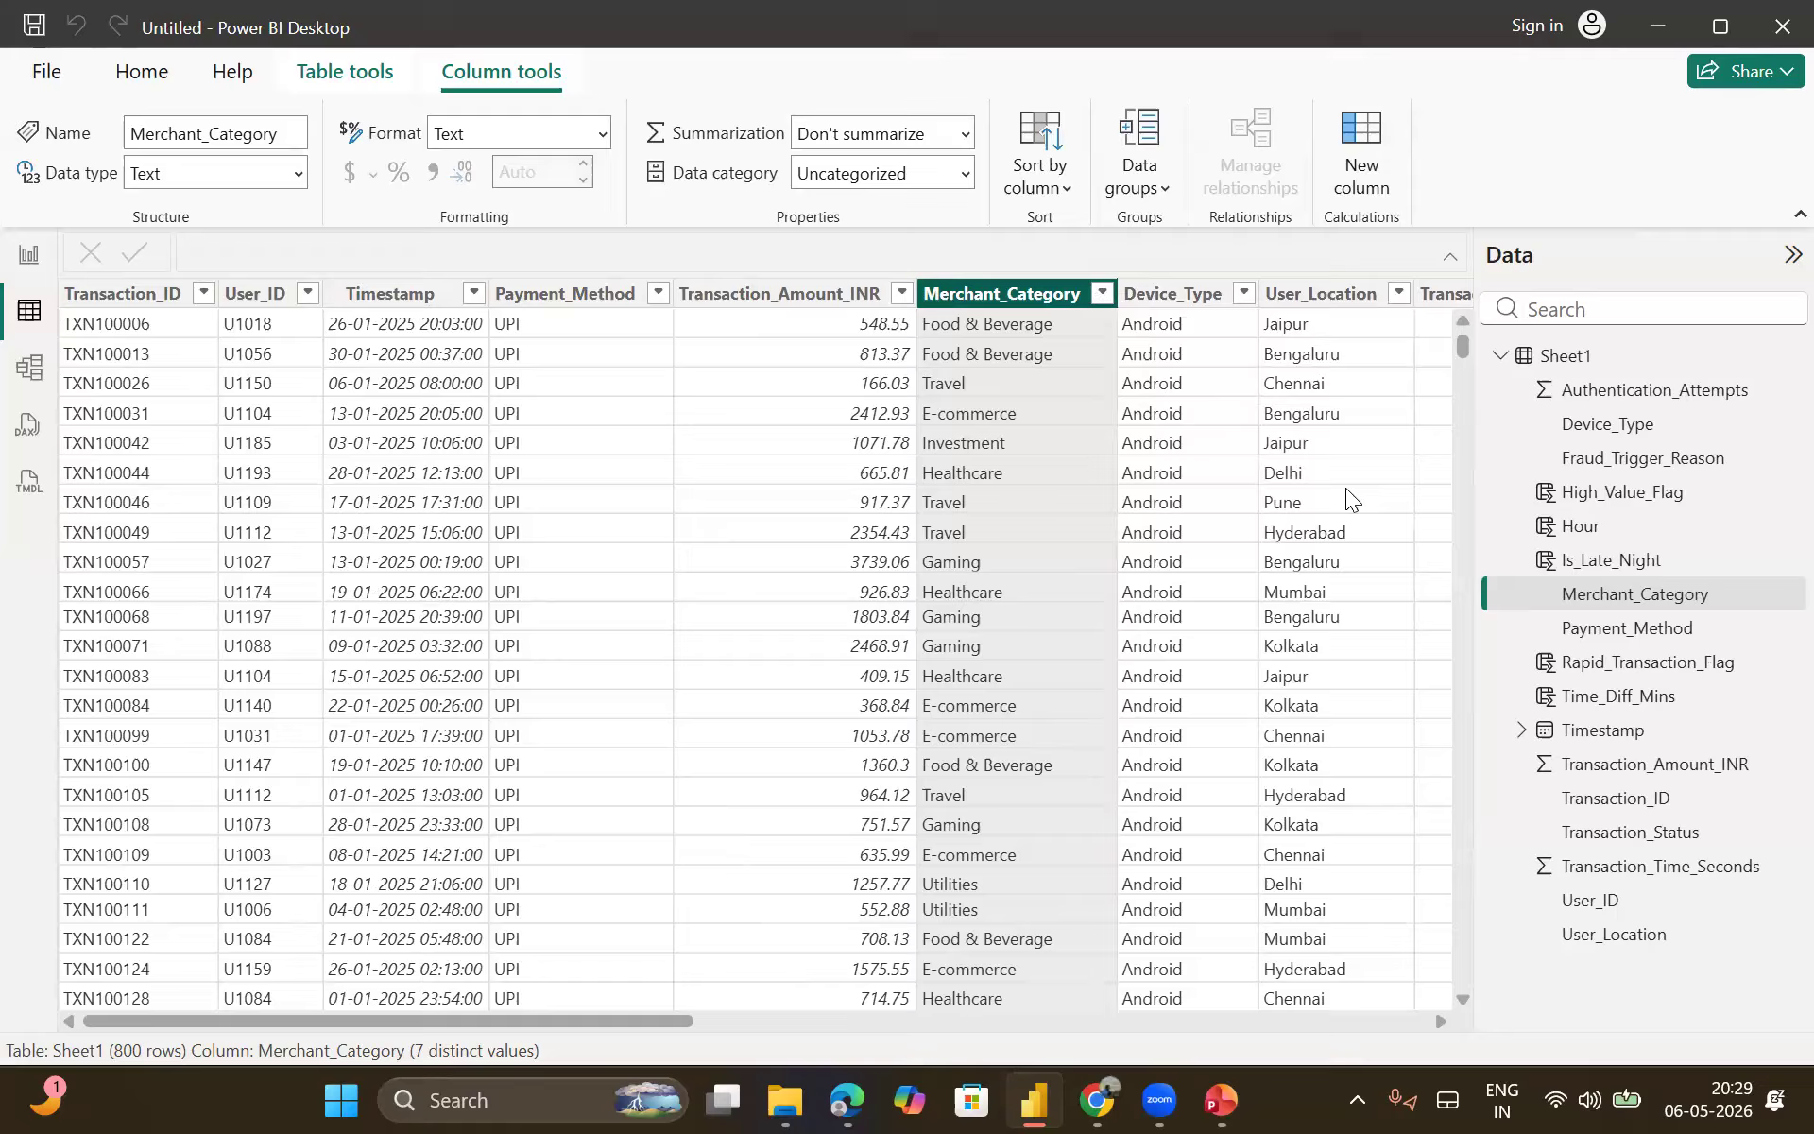
Step: Create another calculated column in Sheet1 and begin its formula as Gaming_Flag = IF(
click(1358, 184)
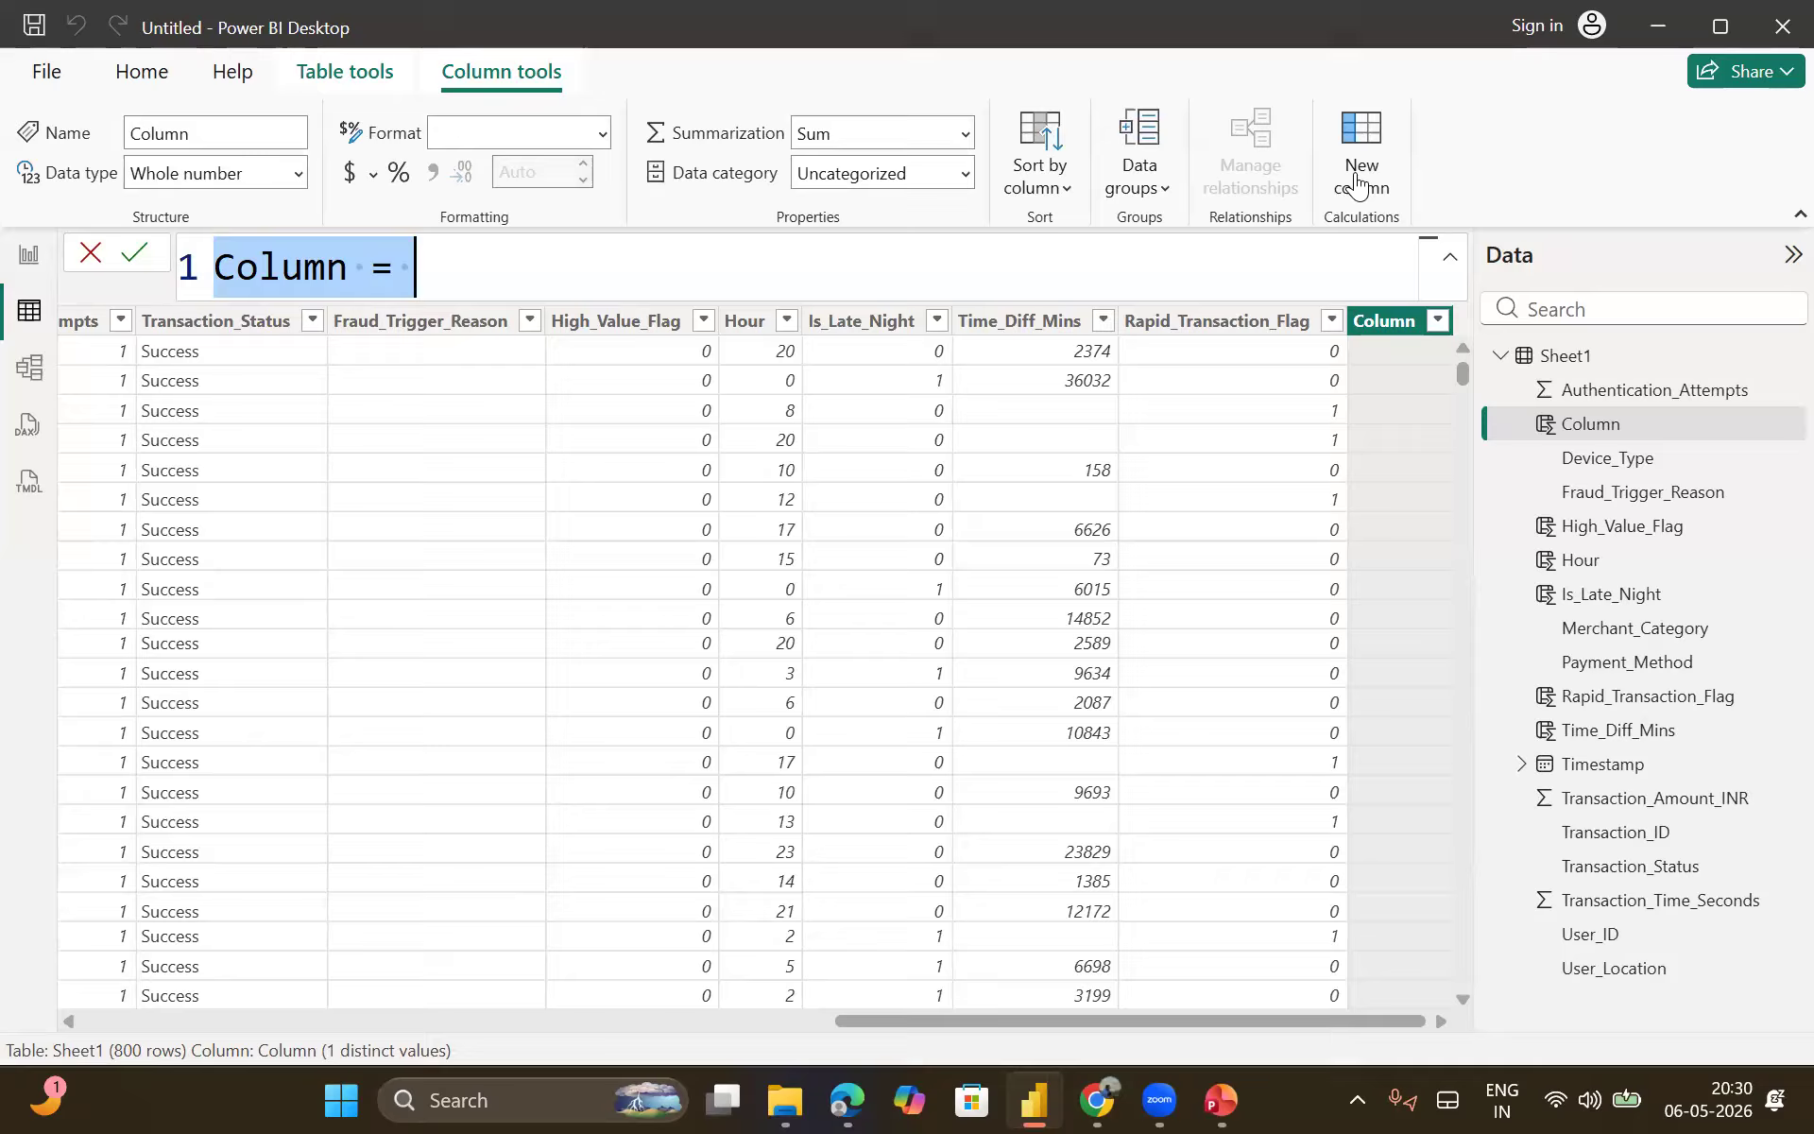
text(G)
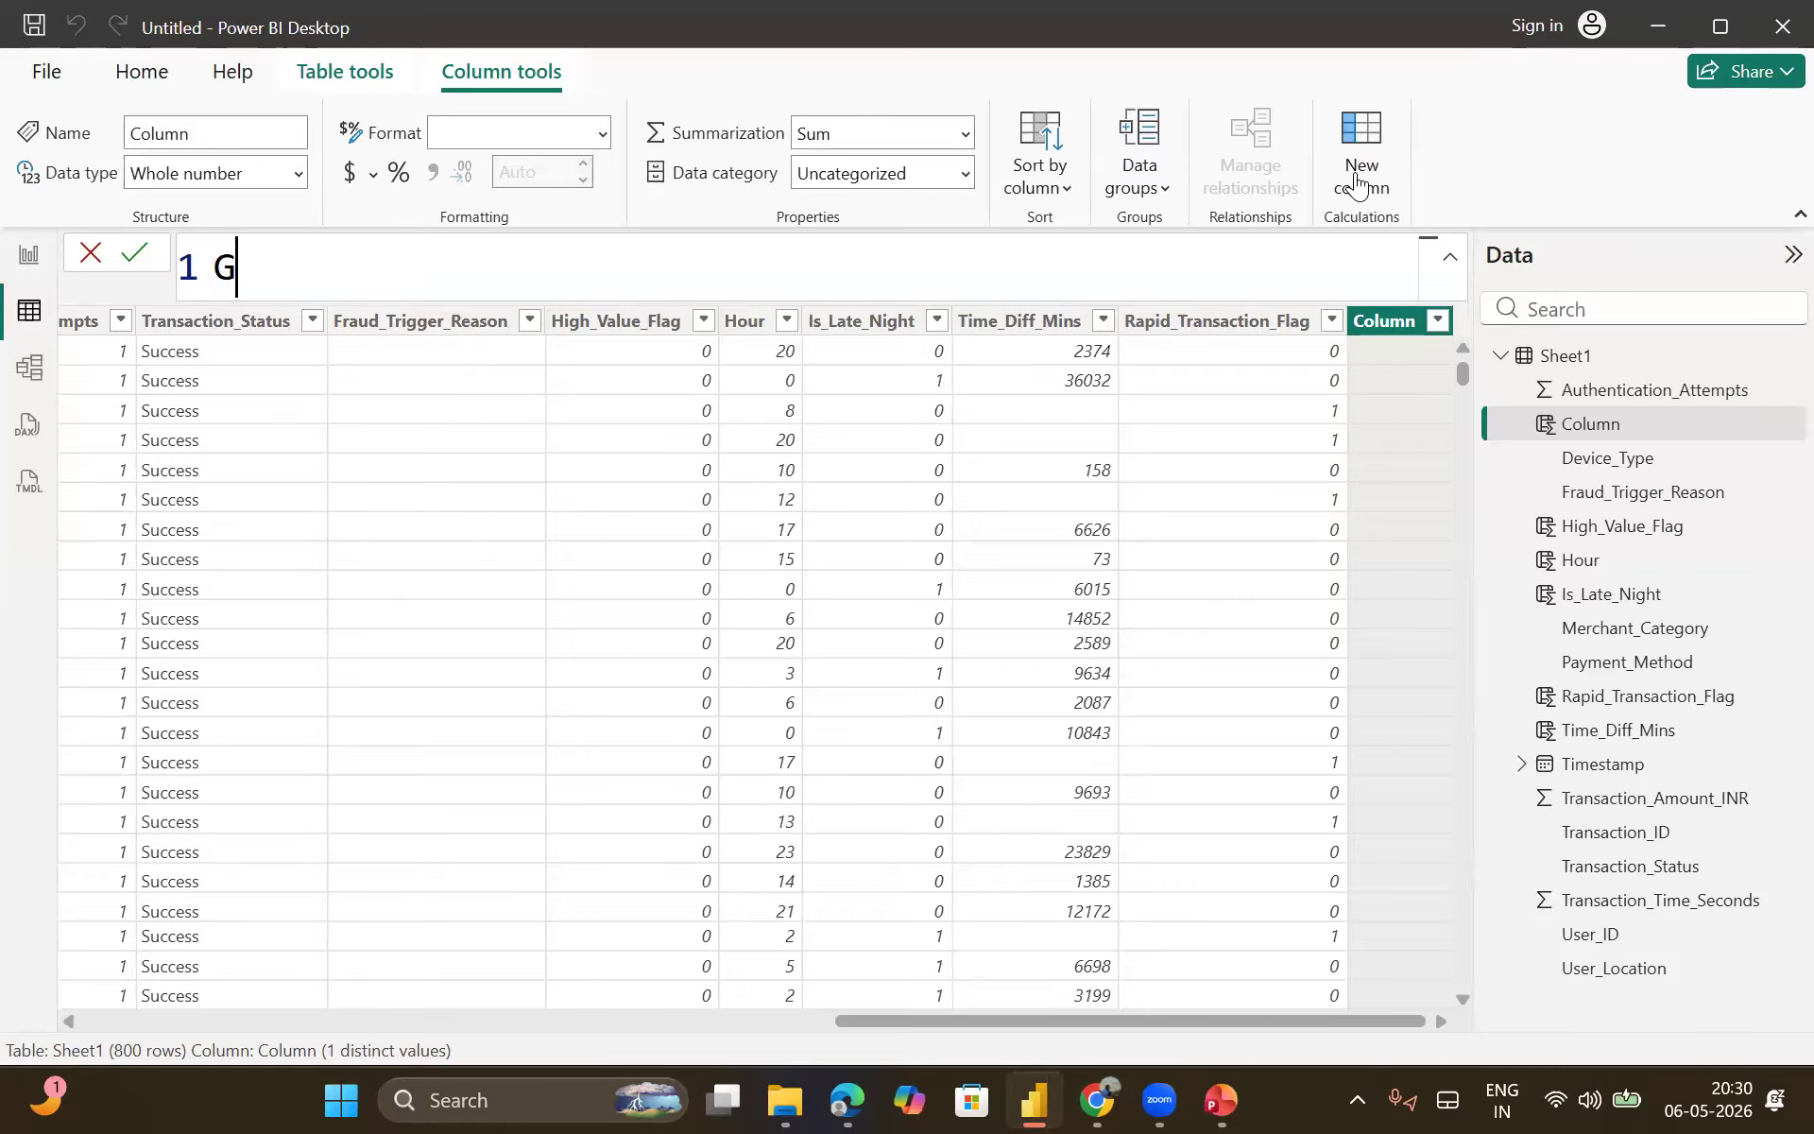
text(aming_)
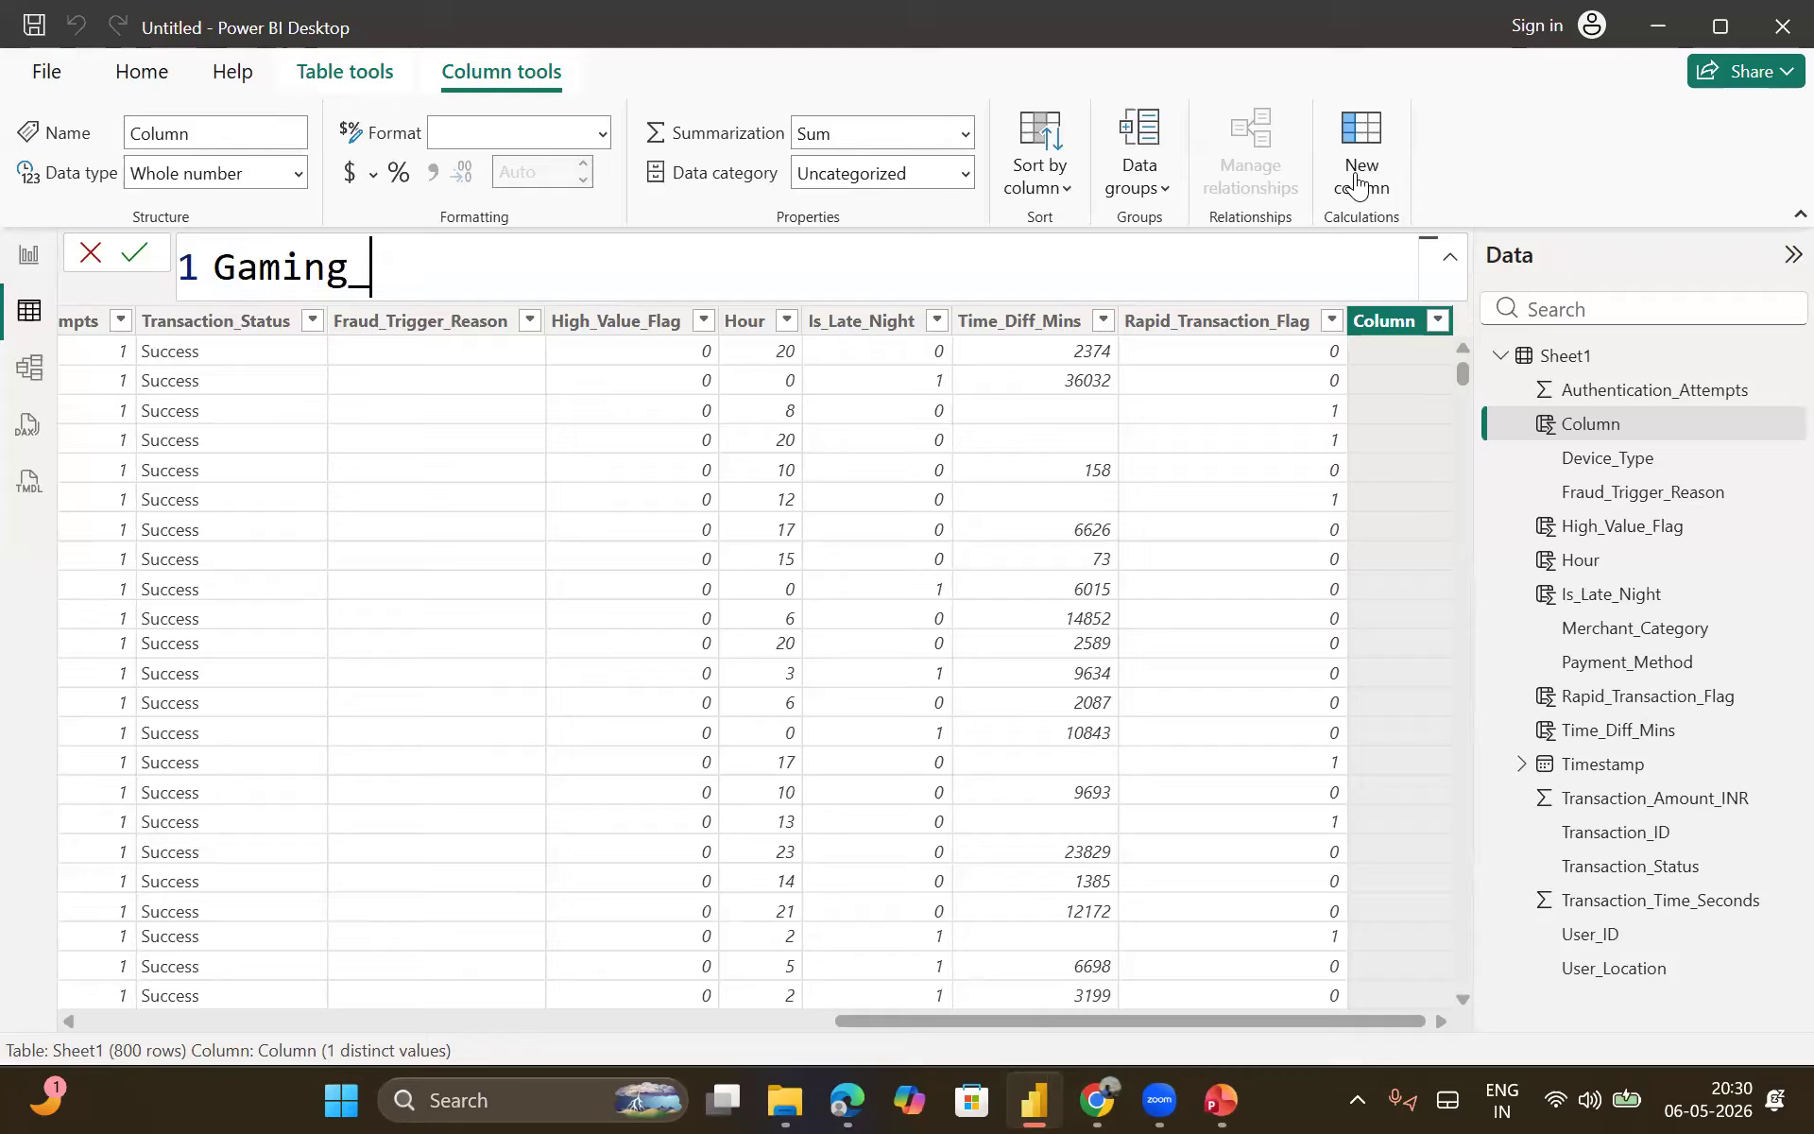
text(Flag = if)
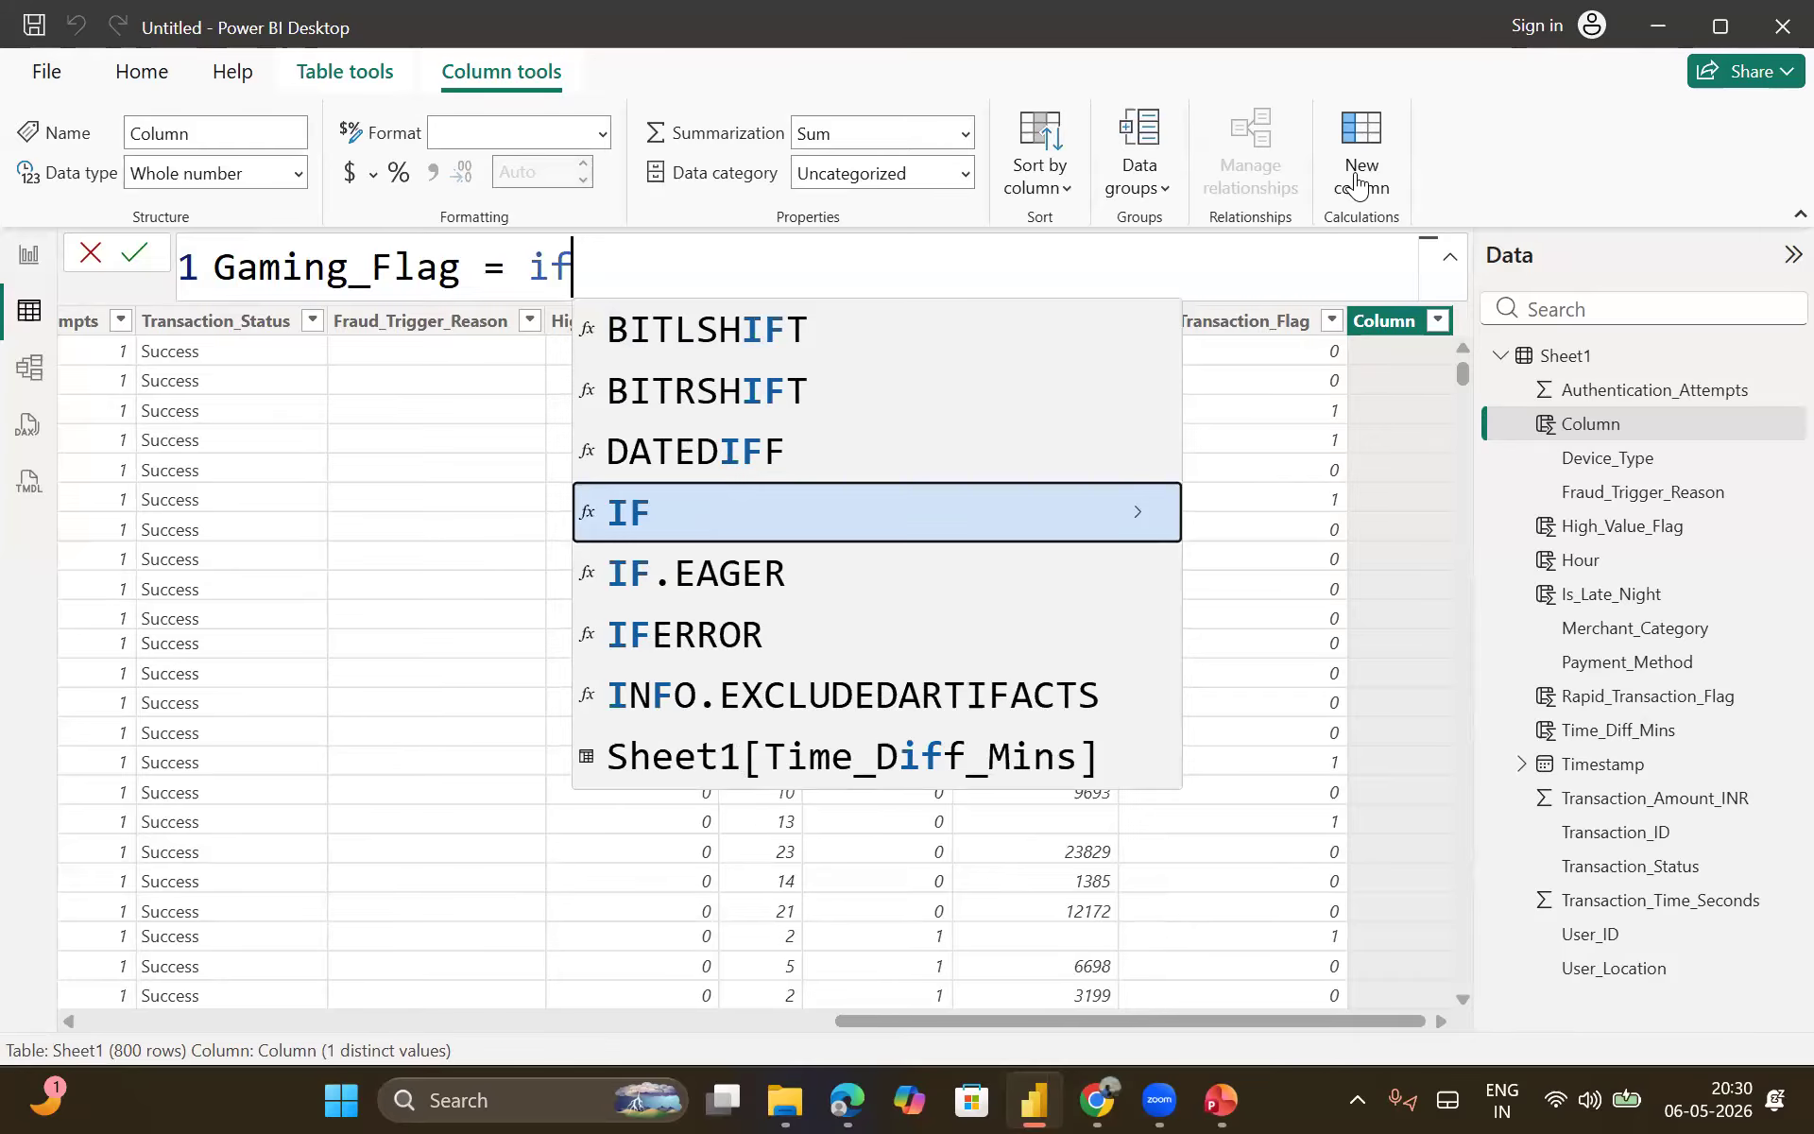
key(Tab)
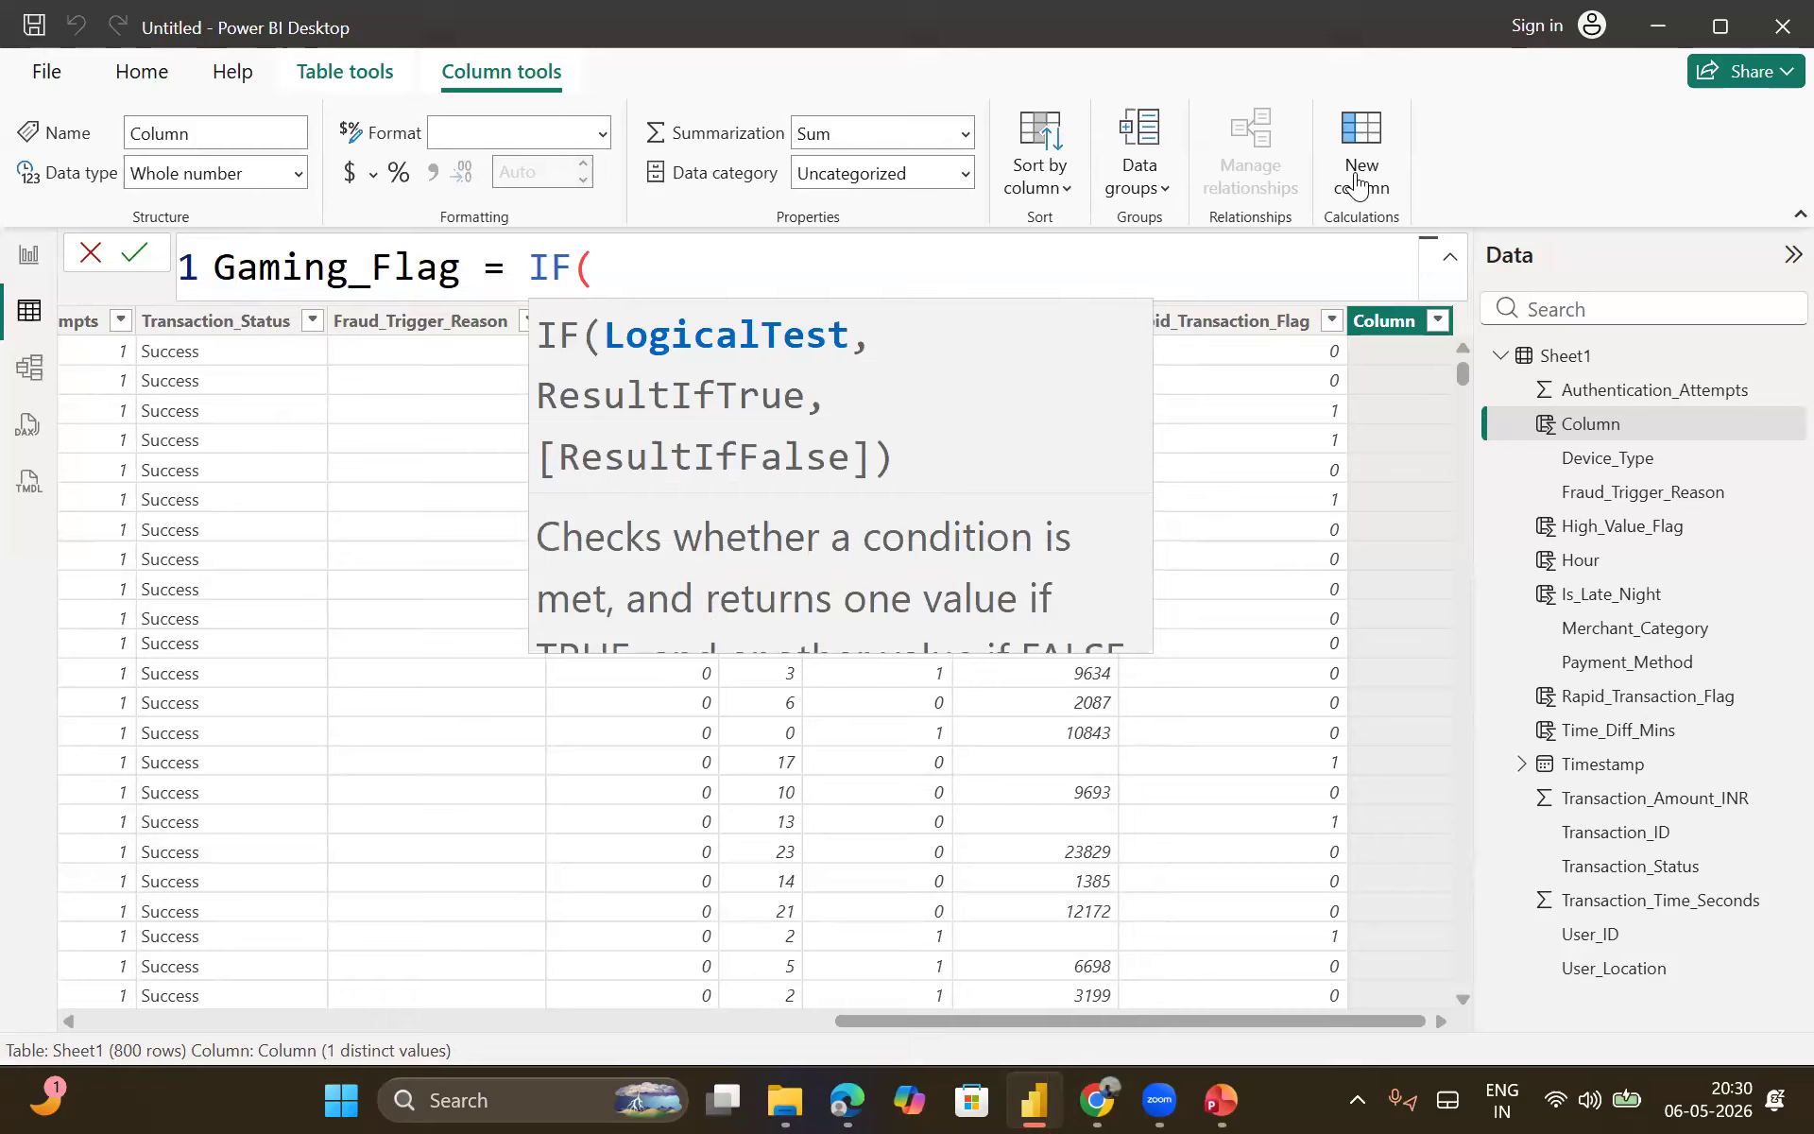
Step: Set Sheet1[Merchant_Category] as the column tested in the Gaming_Flag IF condition
text(she)
key(Down)
key(Down)
key(Down)
key(Down)
key(Down)
key(Down)
key(Down)
key(Tab)
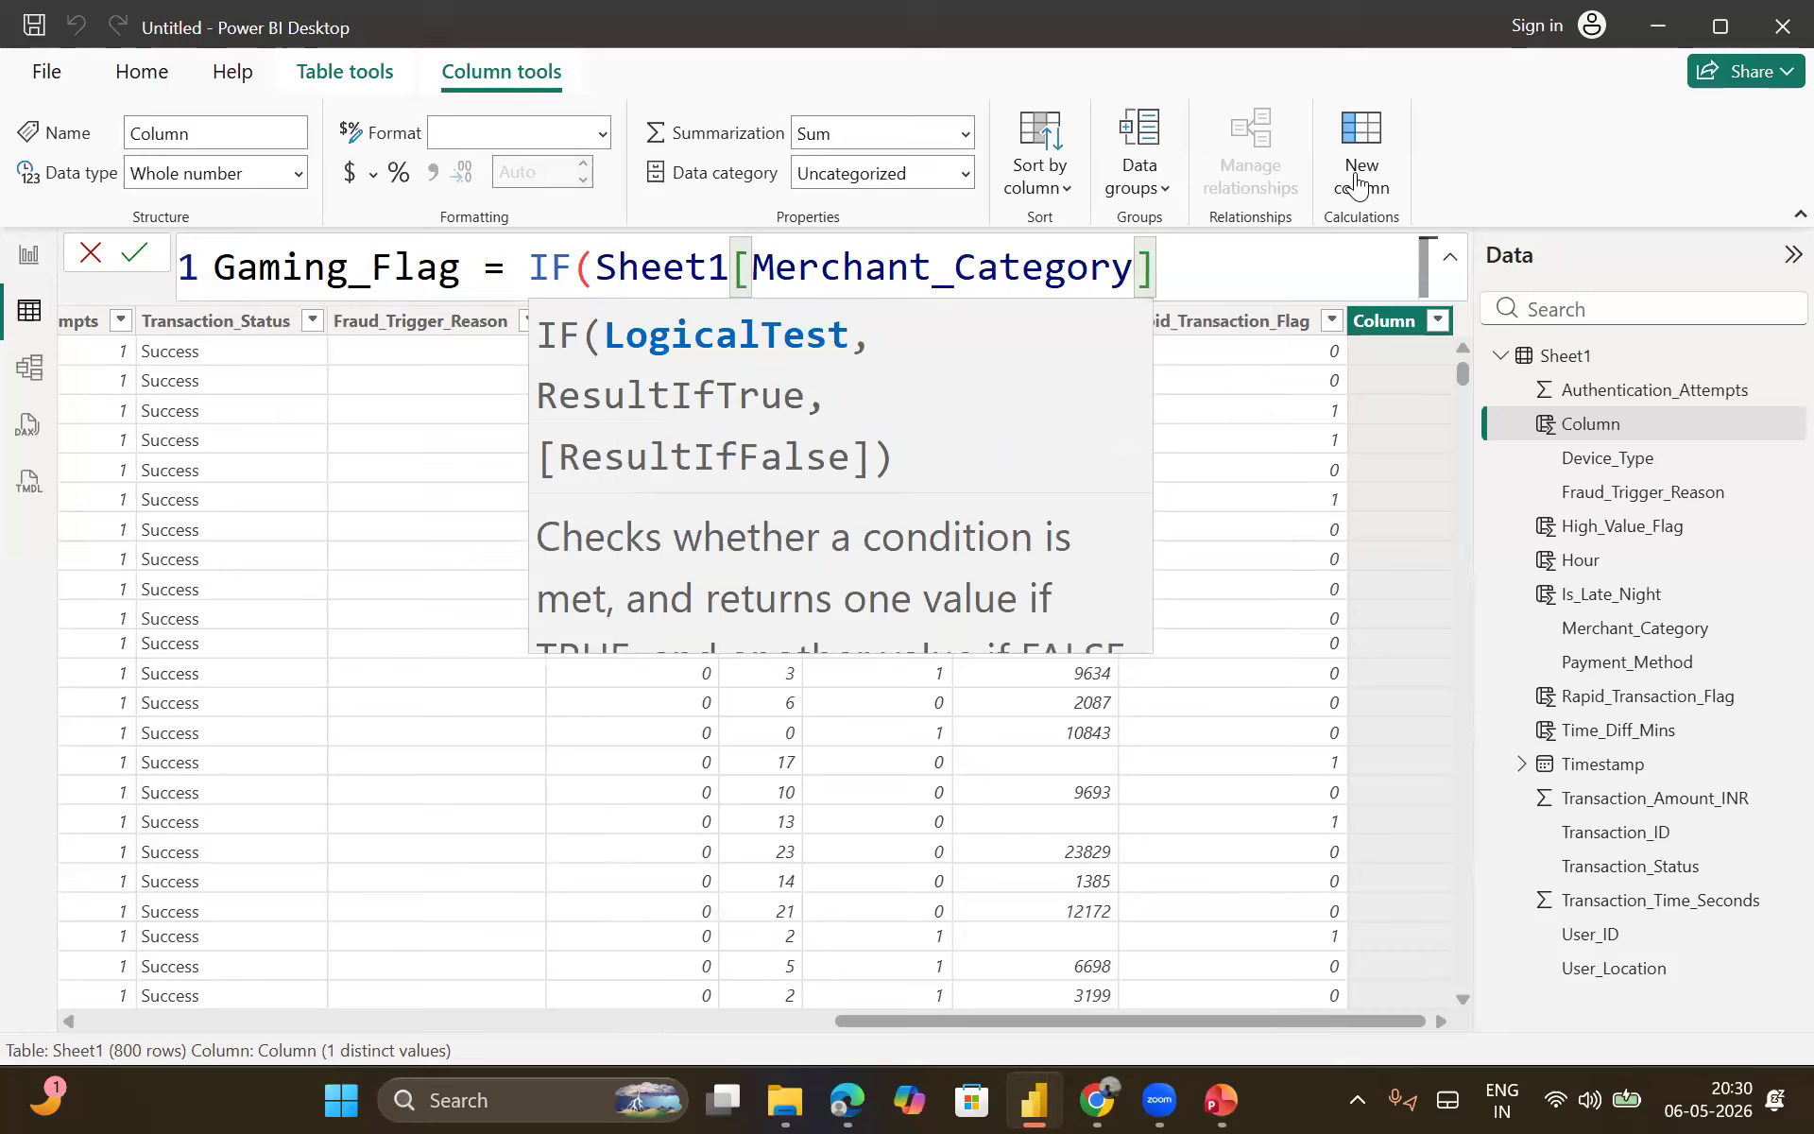
text(i)
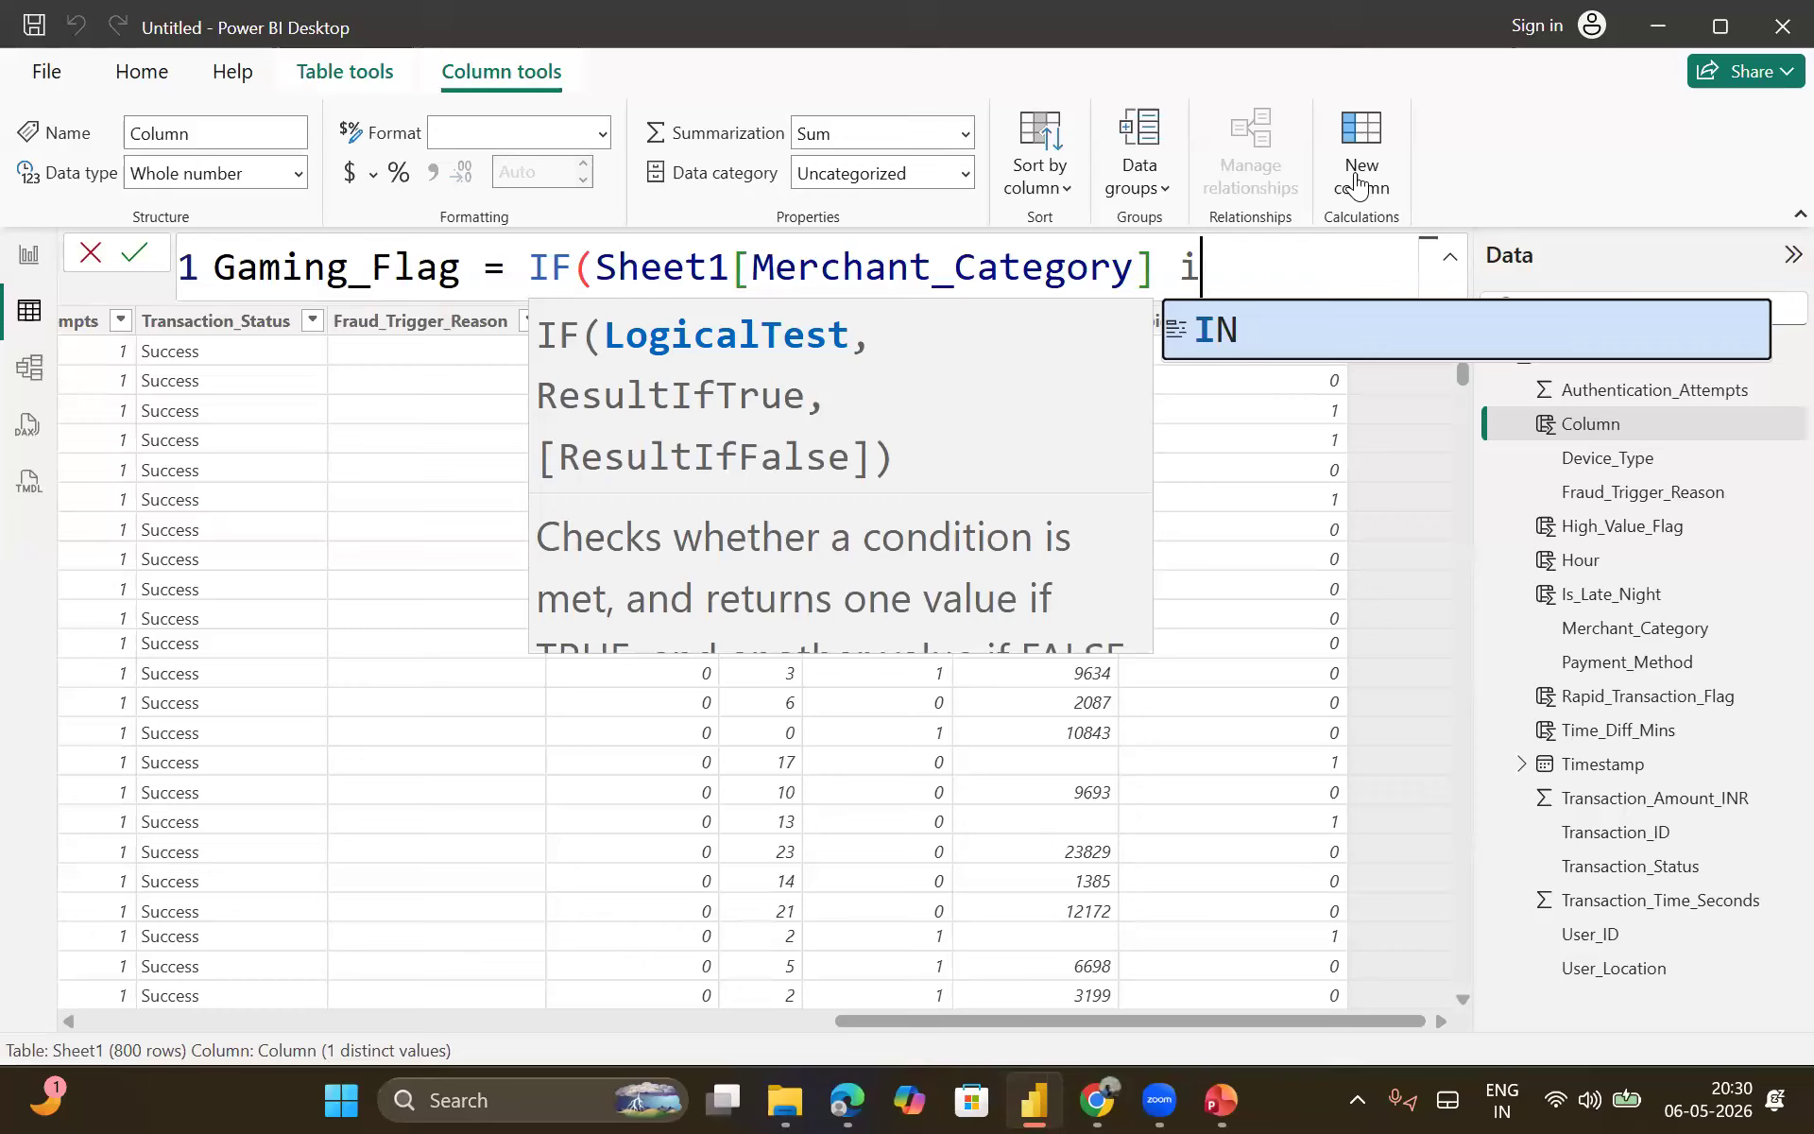
key(Tab)
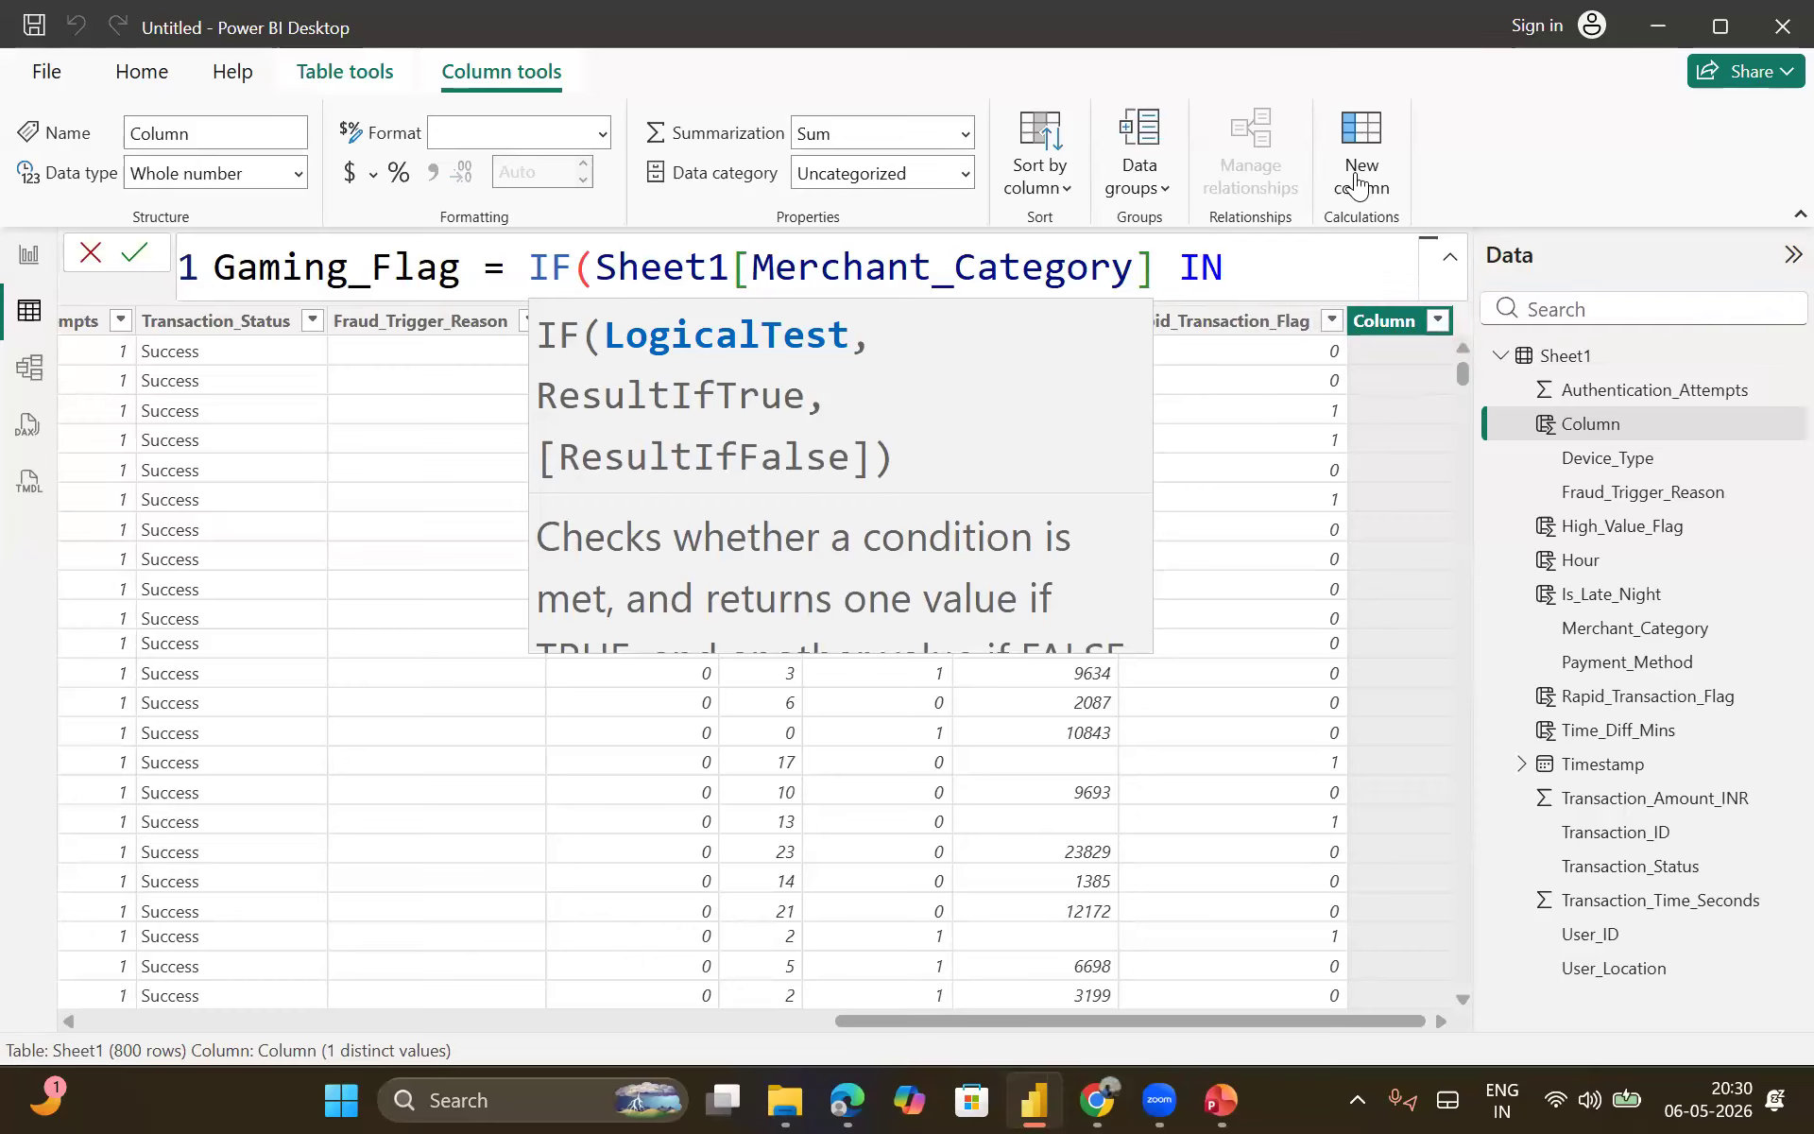
key(BackSpace)
key(BackSpace)
key(BackSpace)
text(==)
key(BackSpace)
text("G)
text(aming)
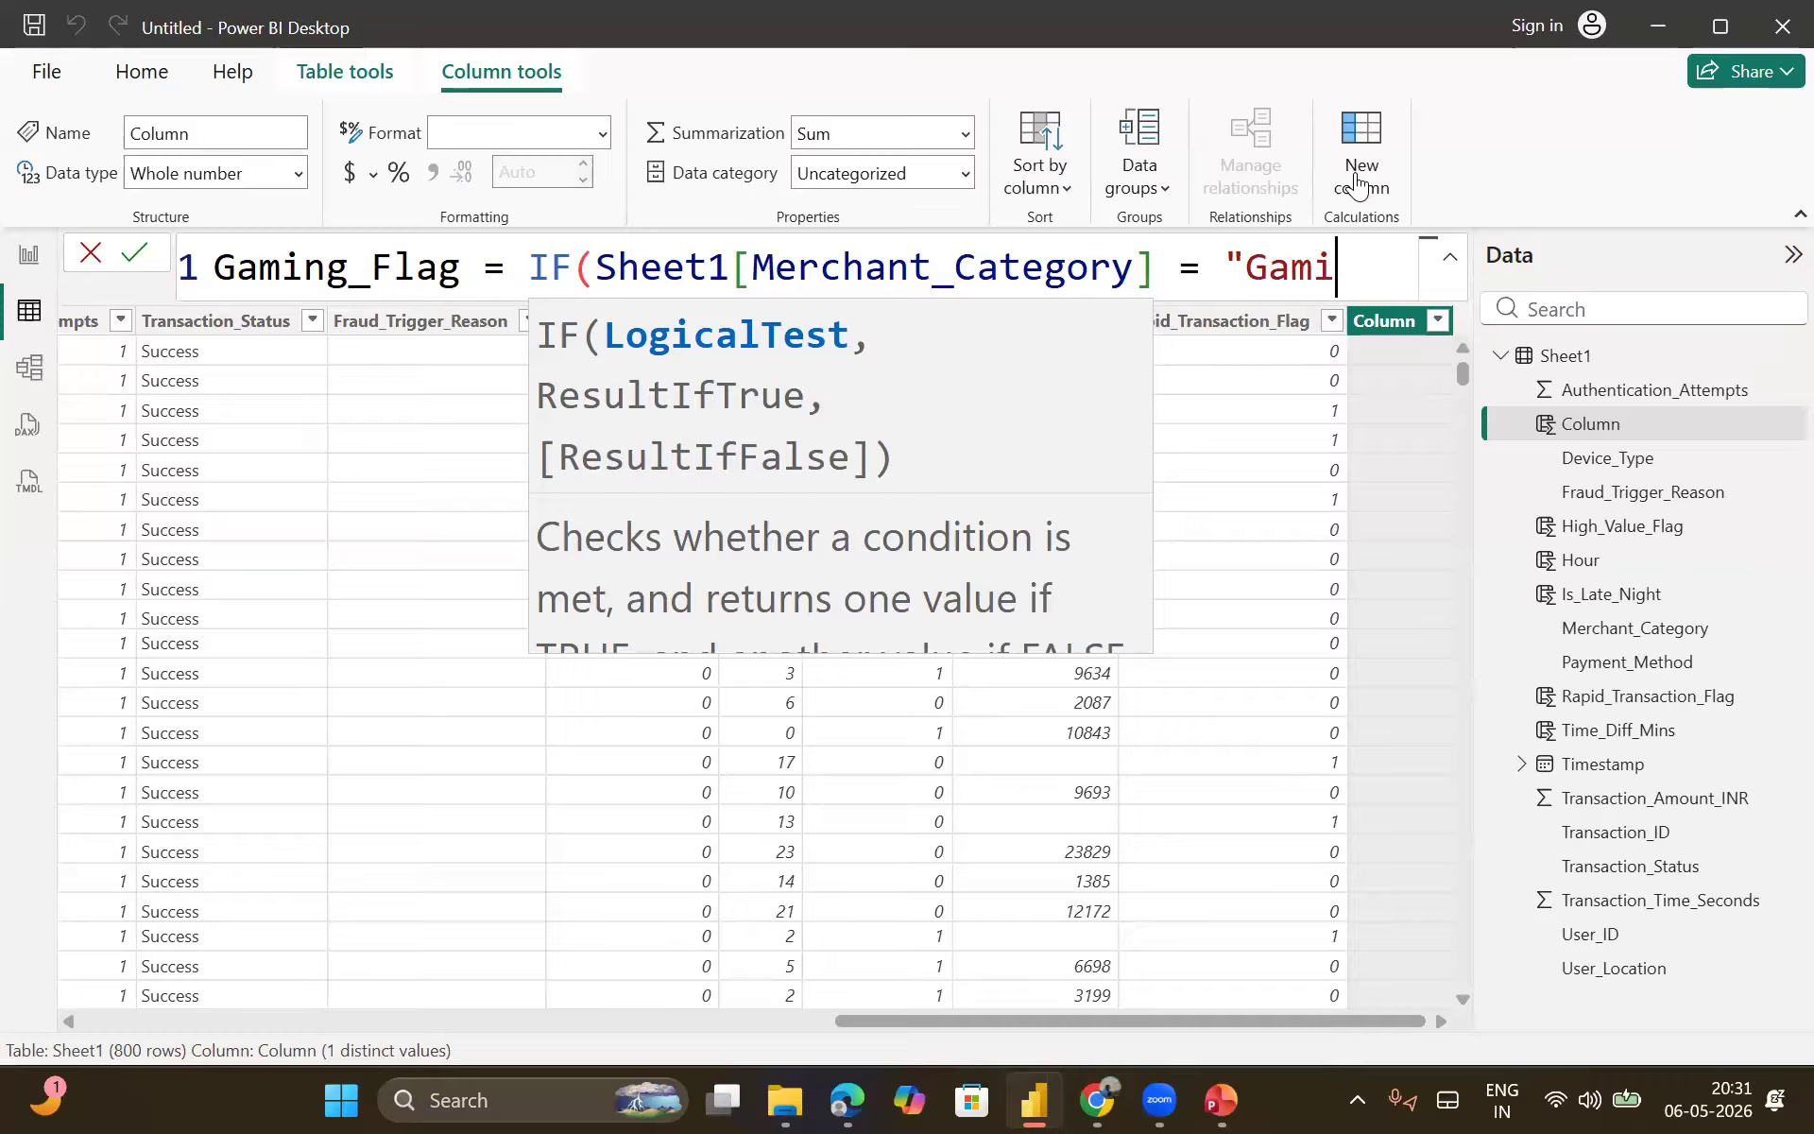
text(")
key(BackSpace)
key(BackSpace)
key(BackSpace)
key(BackSpace)
key(BackSpace)
key(BackSpace)
key(BackSpace)
key(BackSpace)
key(BackSpace)
key(BackSpace)
Step: Complete the Gaming_Flag test with IN {"Gaming", "Betting"}, return 1 if true and 0 if false, and commit the column
text(in)
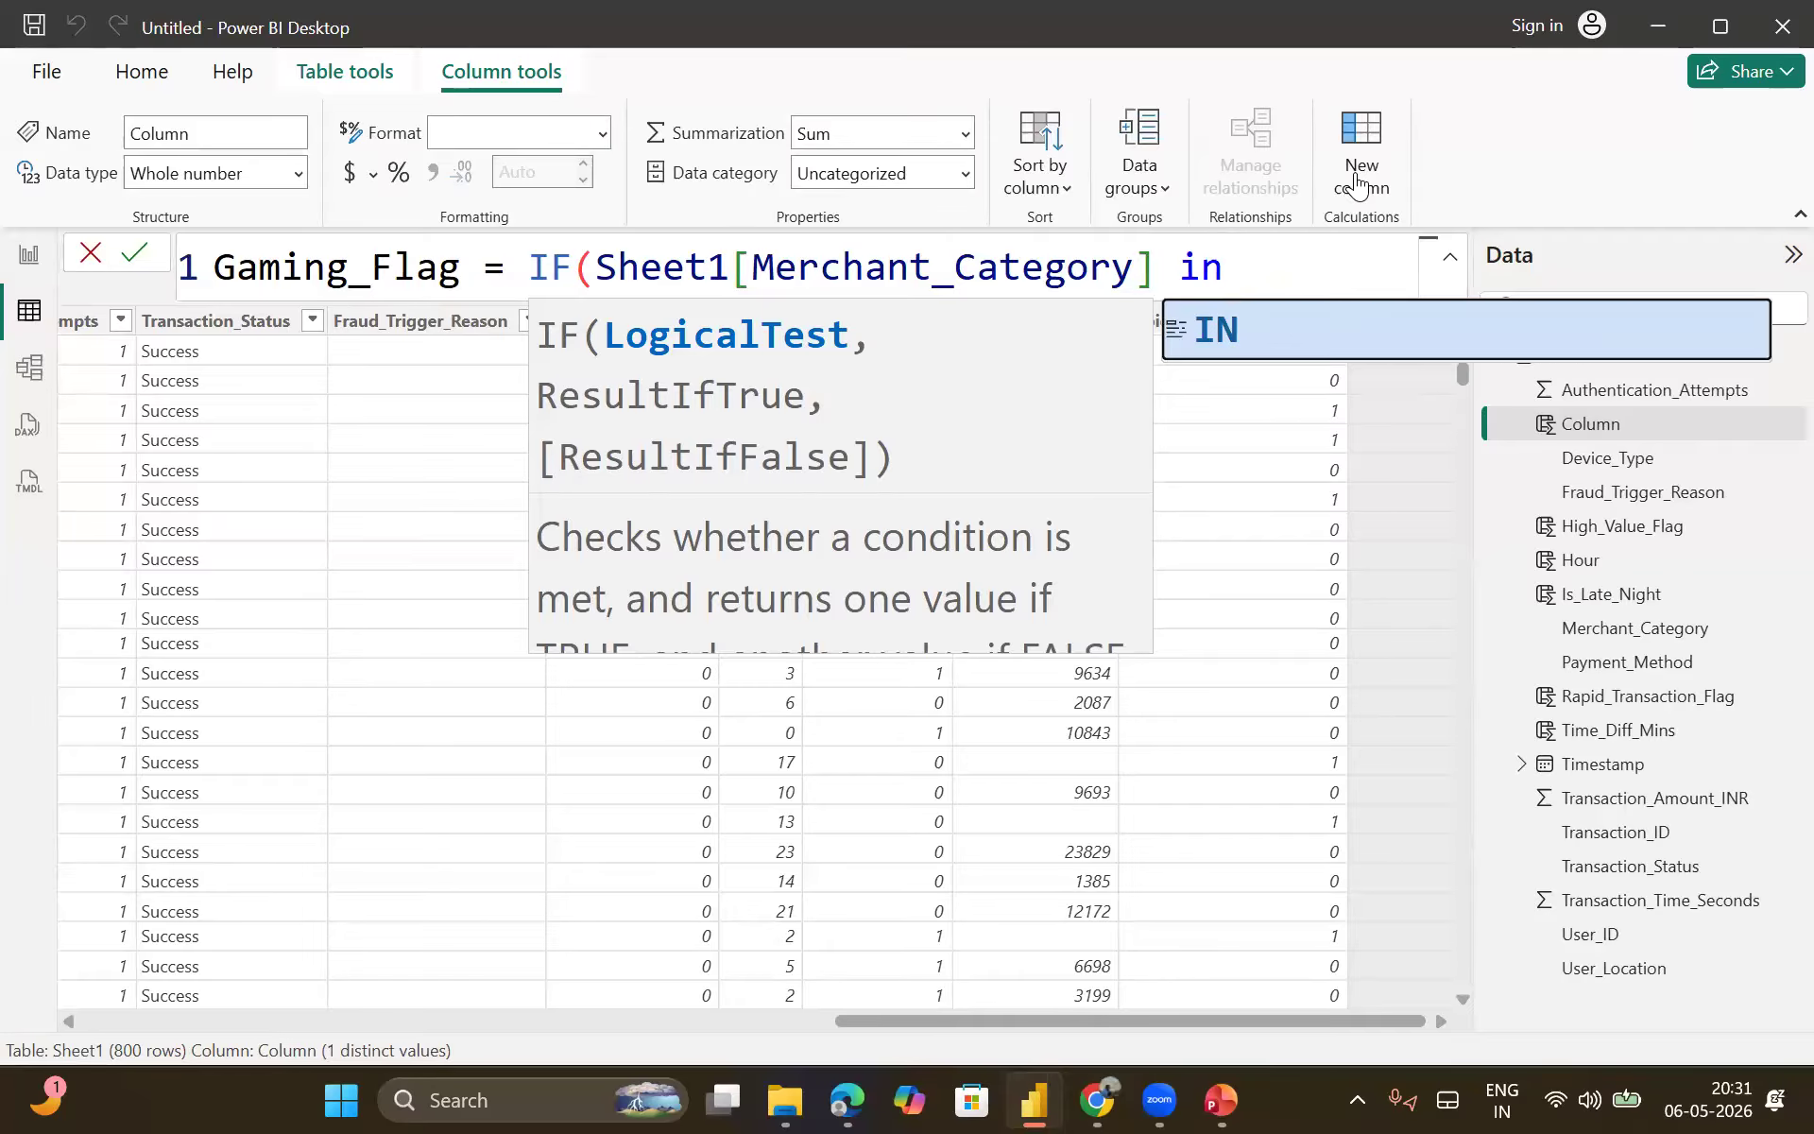
key(Tab)
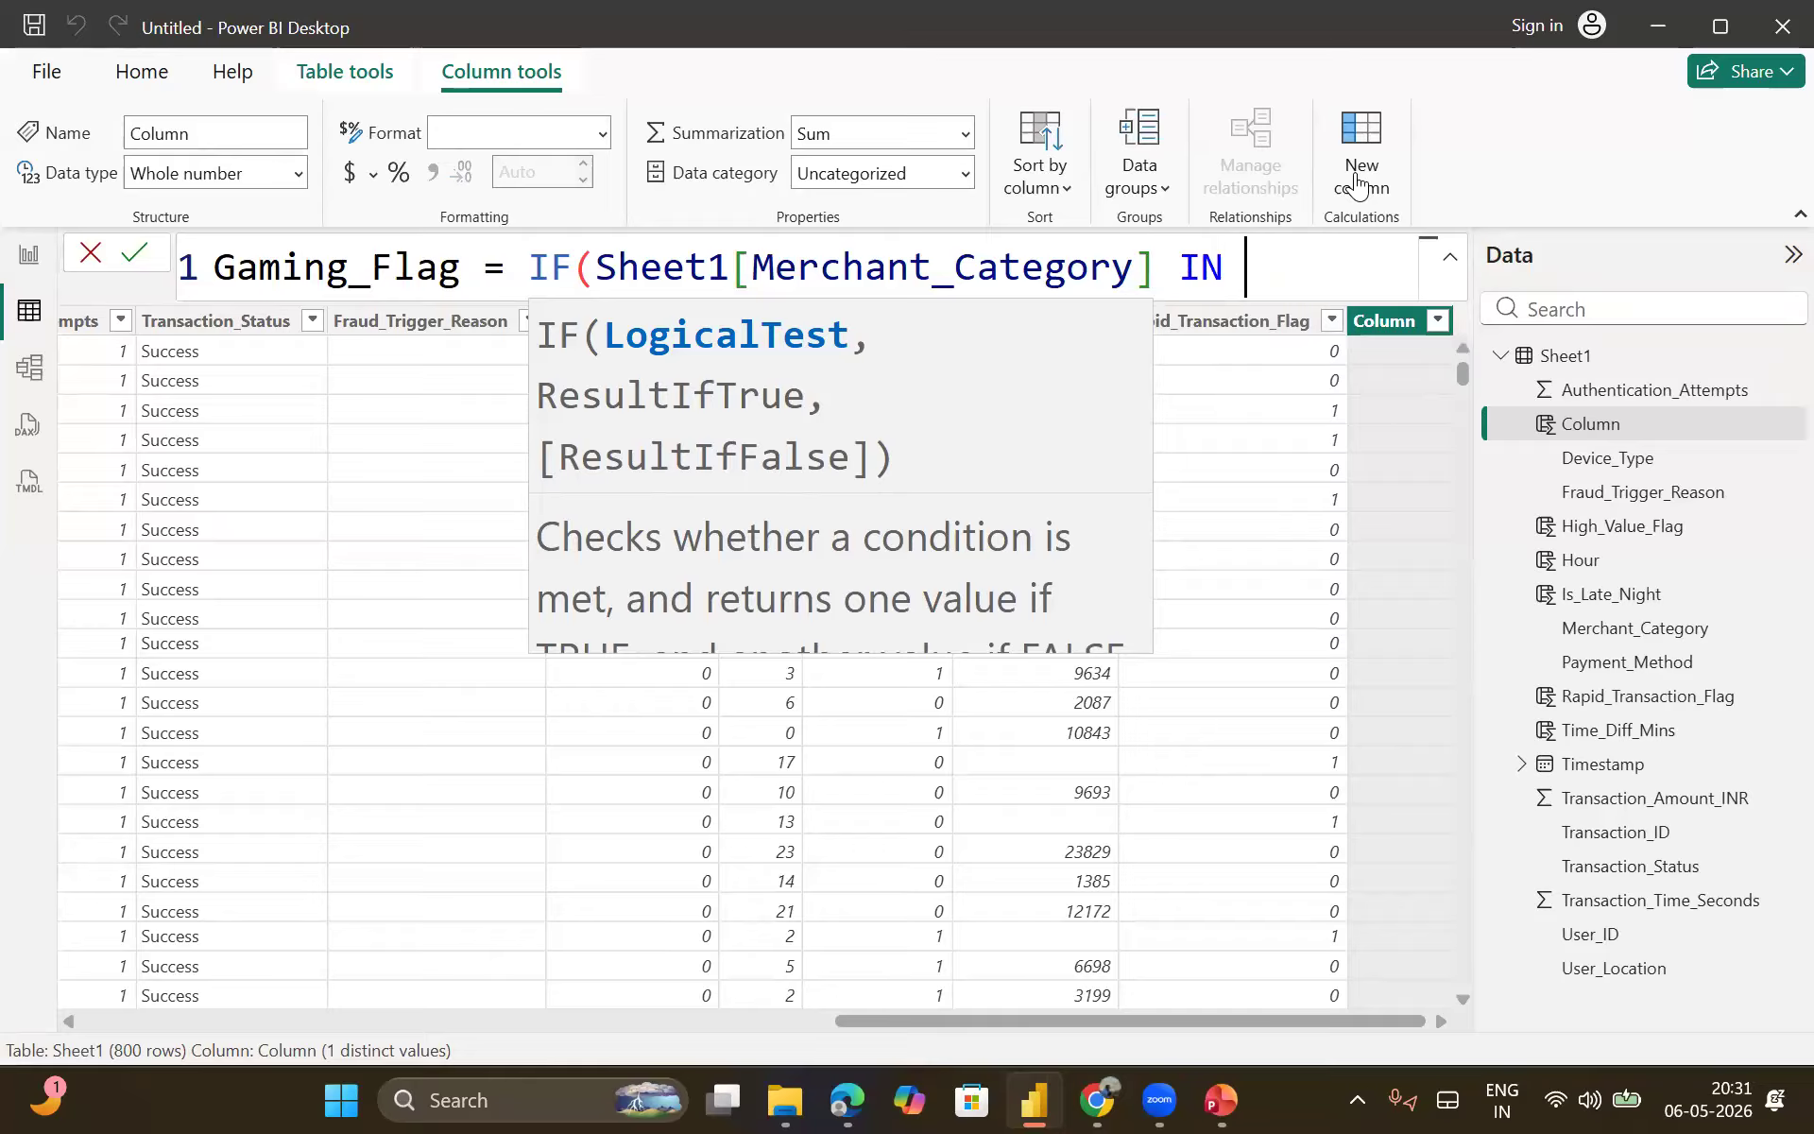
text({)
text("Gaming)
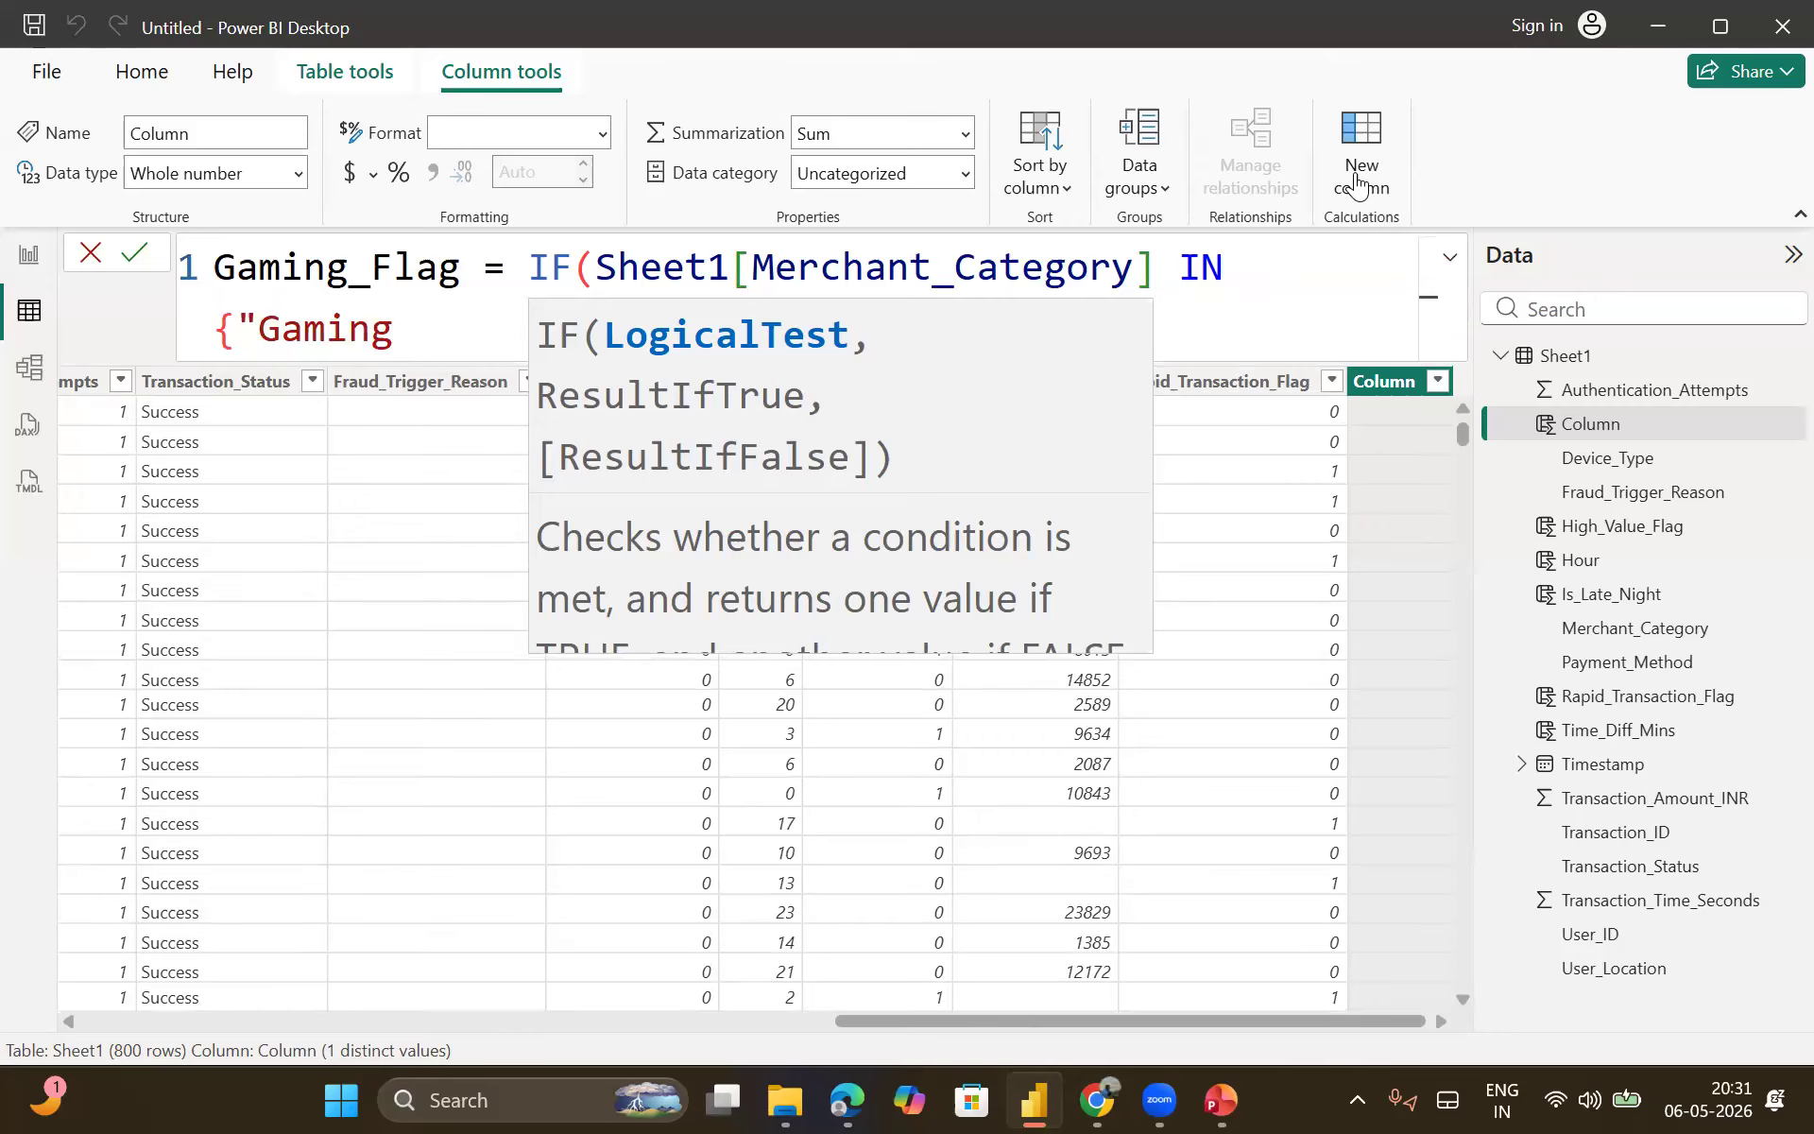
text(", "Betting"})
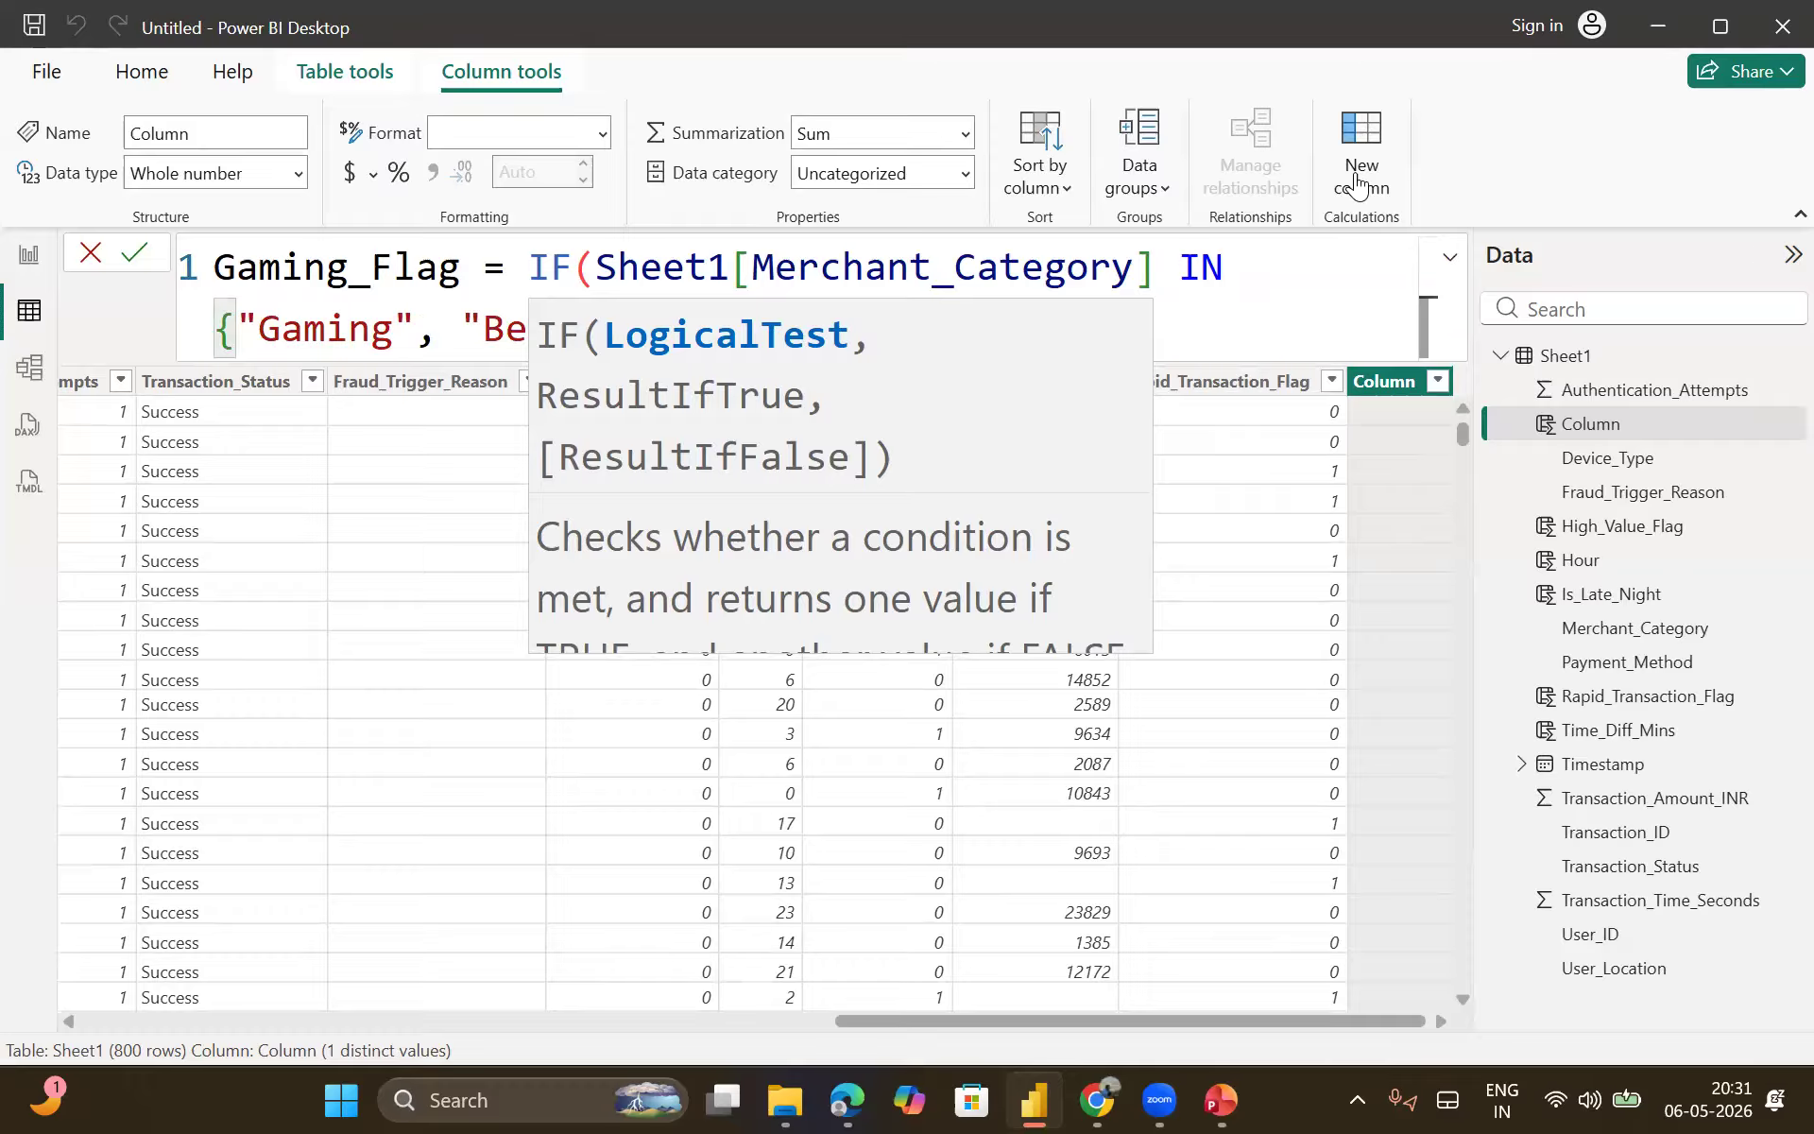
text(, 1)
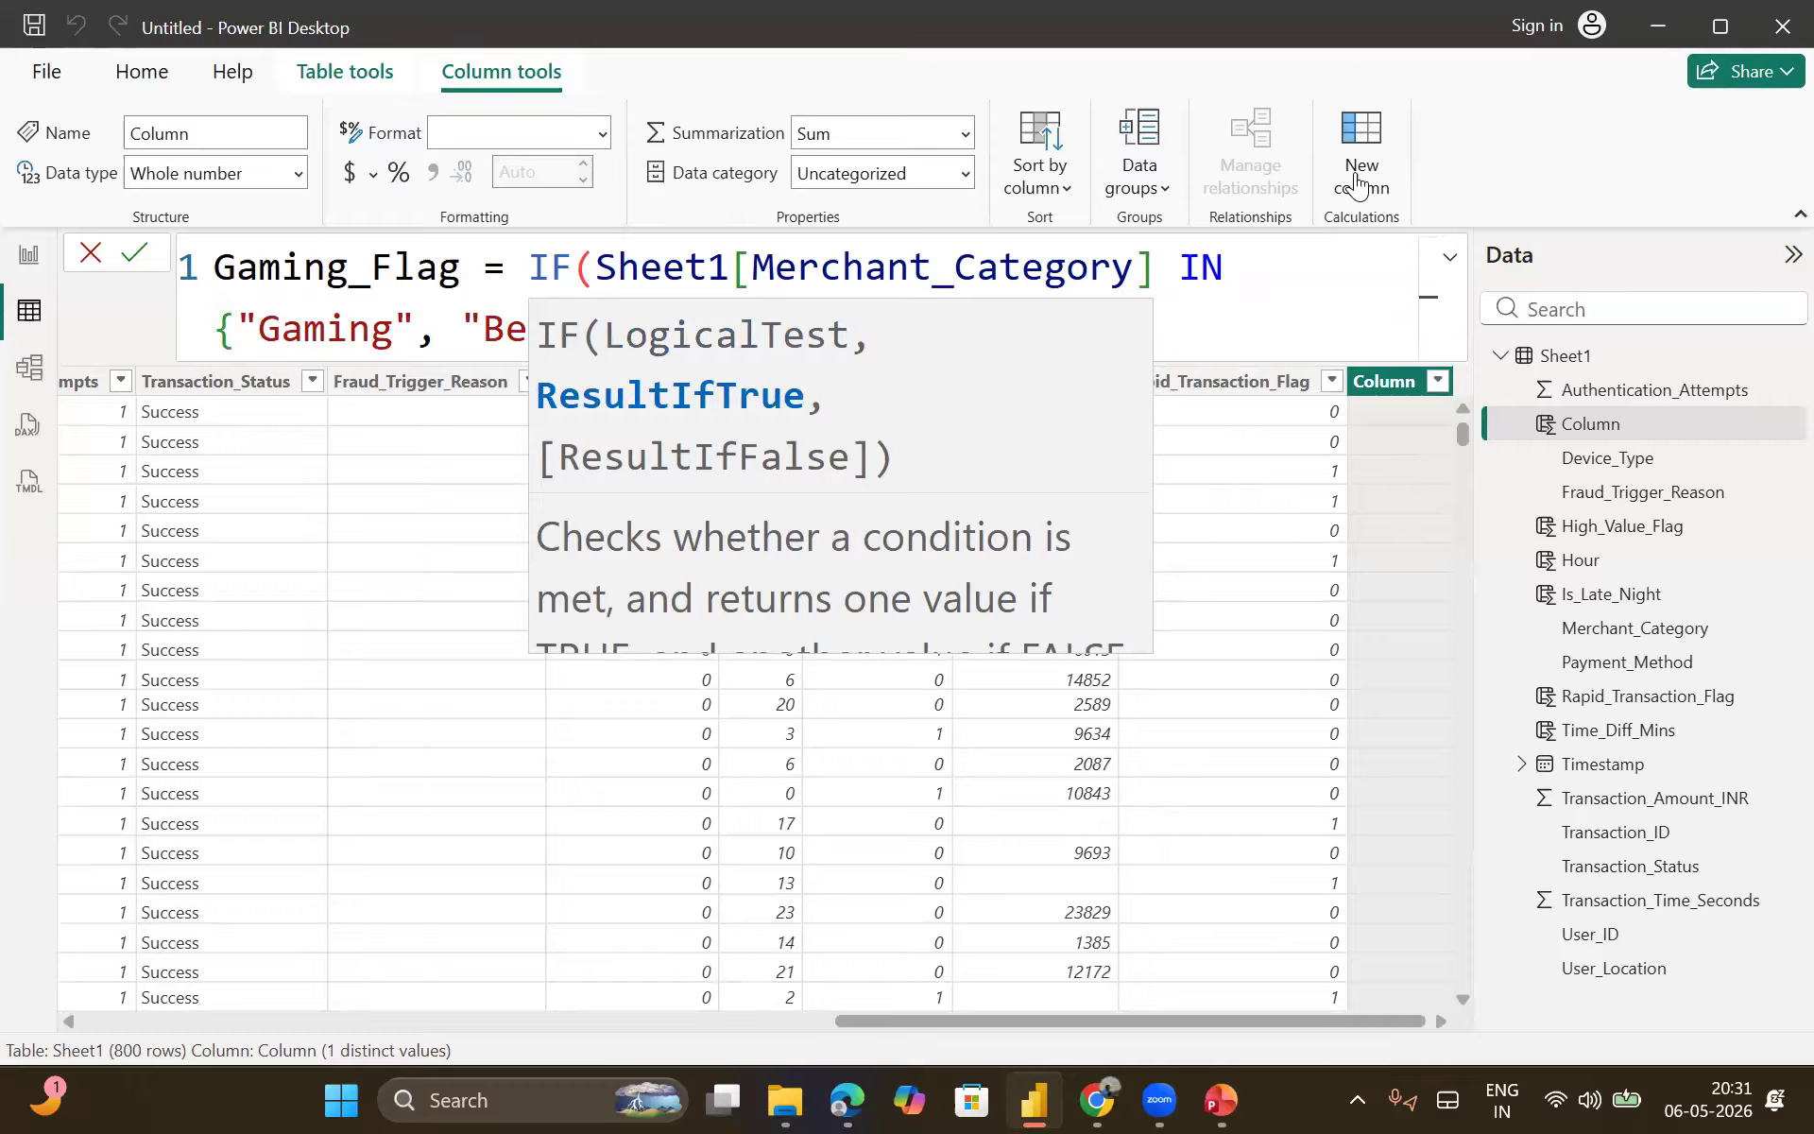
text(, 0)
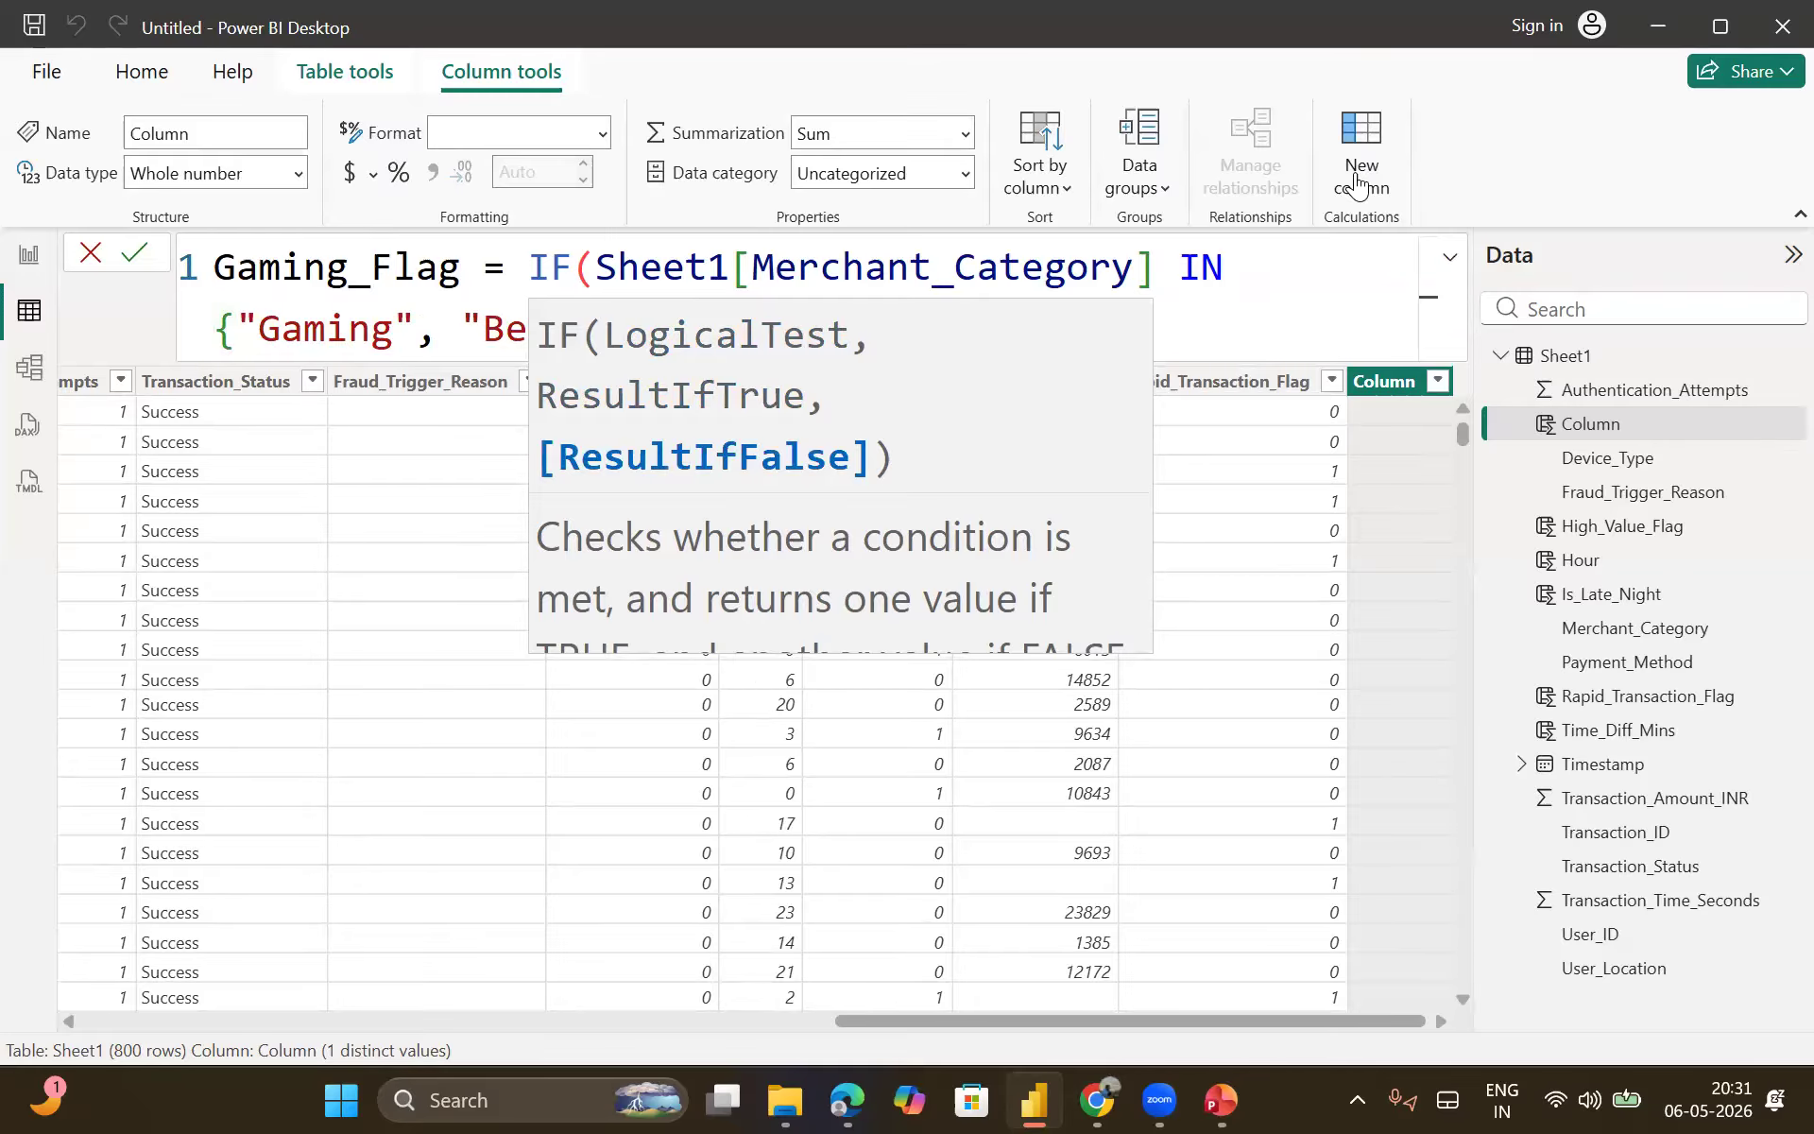
text())
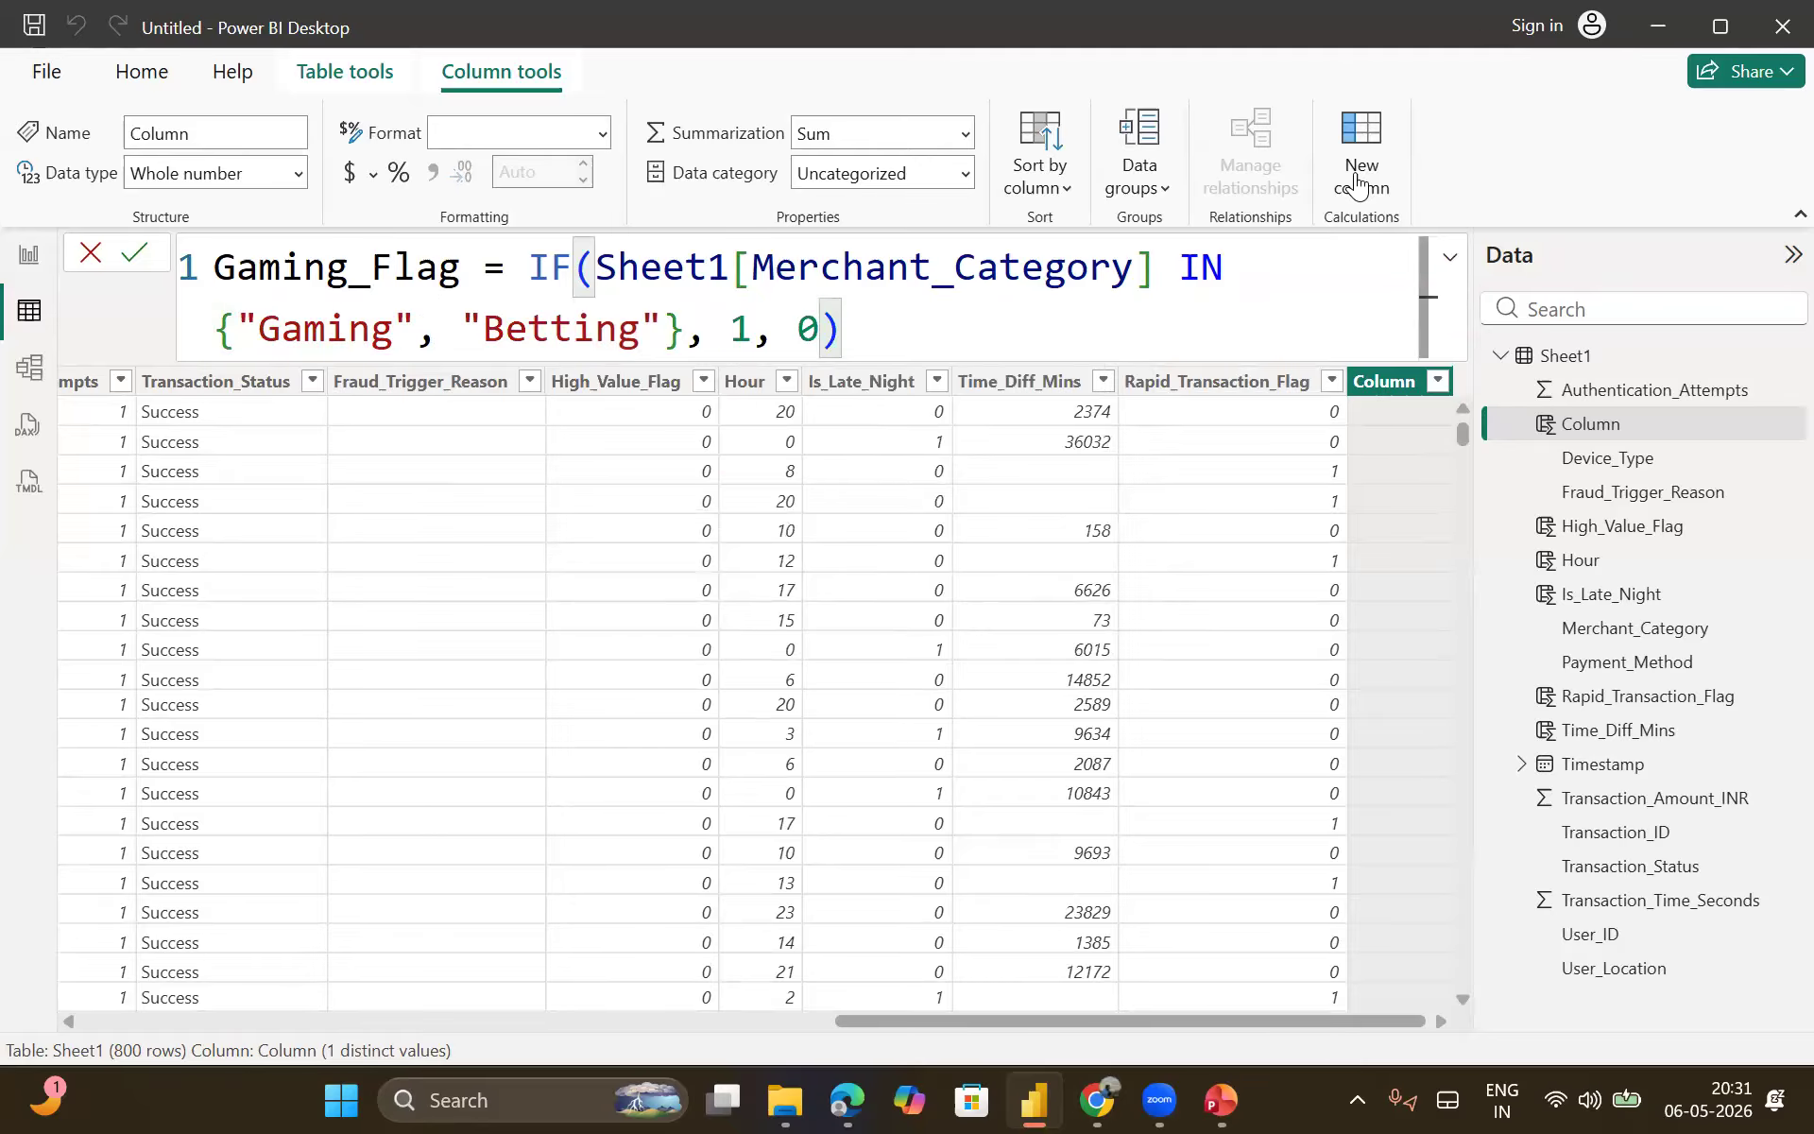
key(Return)
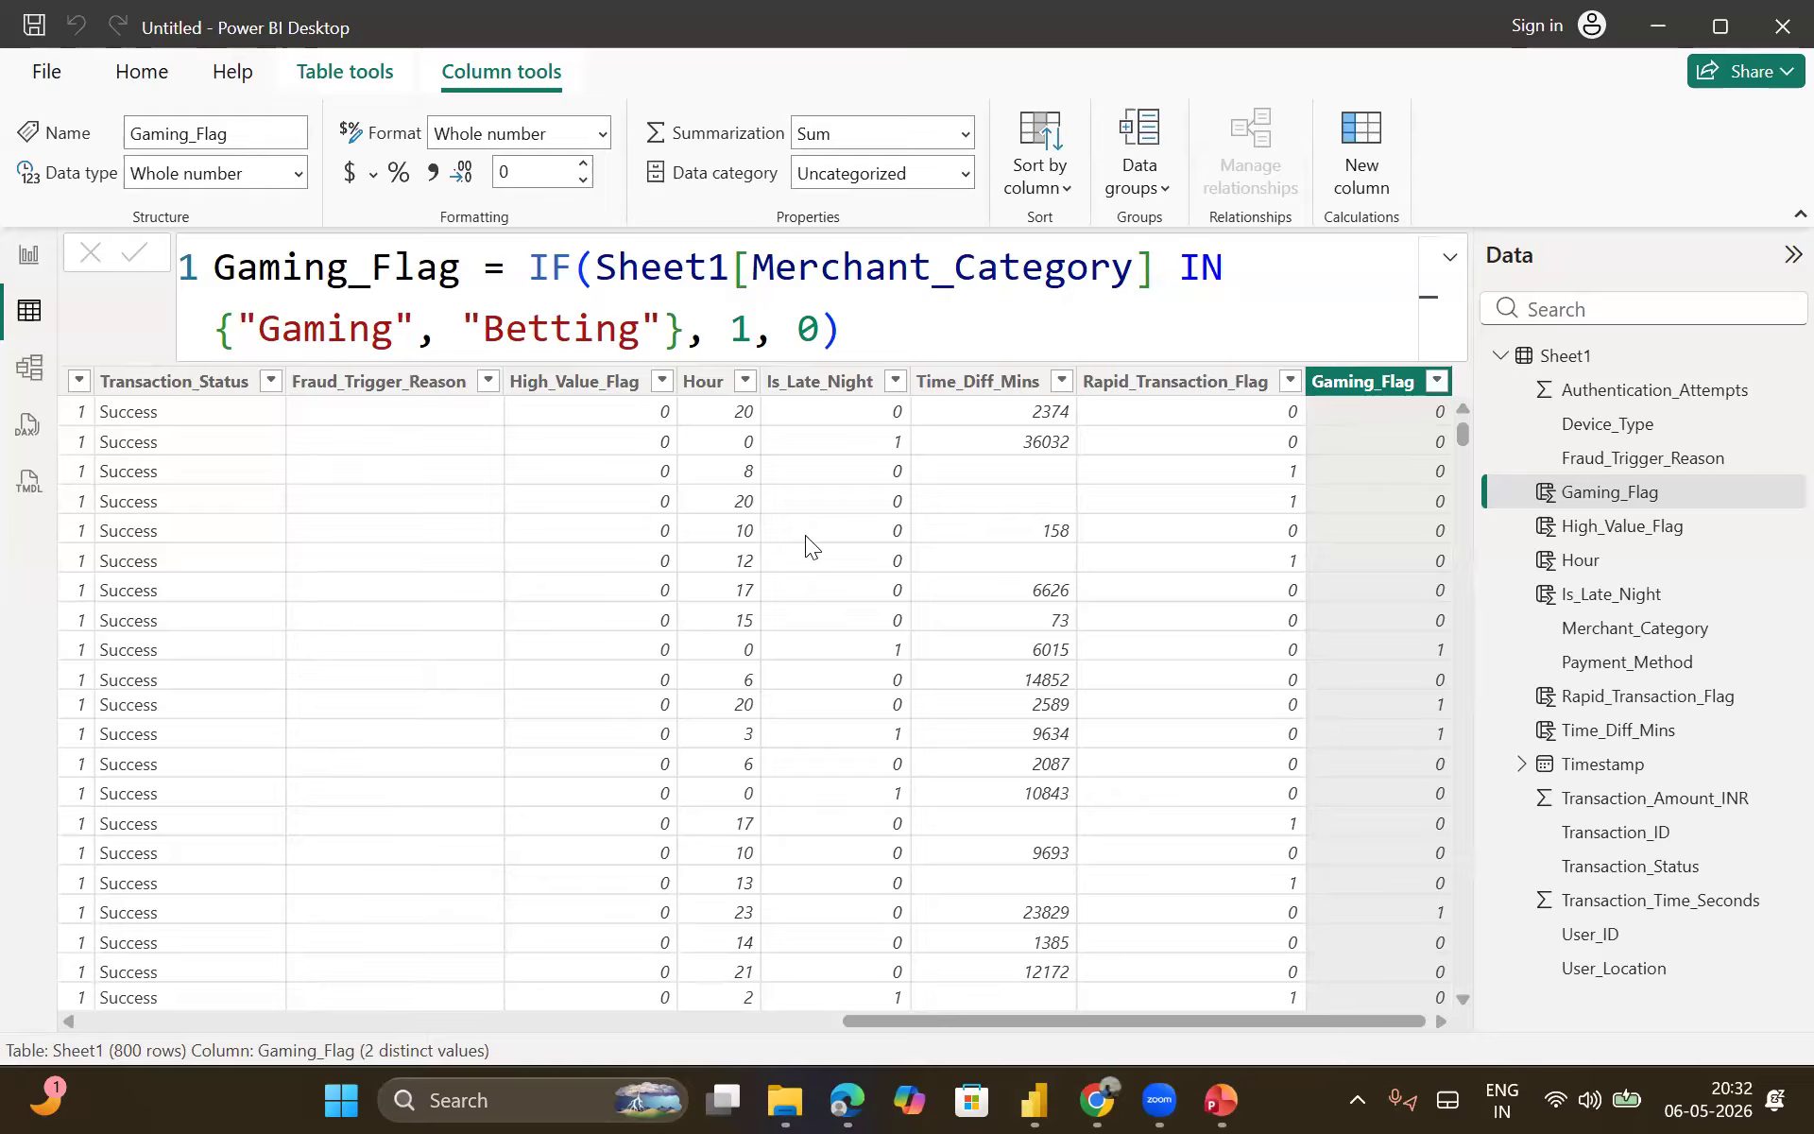
Step: Create a new measure from the report view and begin its formula as Avg_Amount = AVERAGE(
click(33, 274)
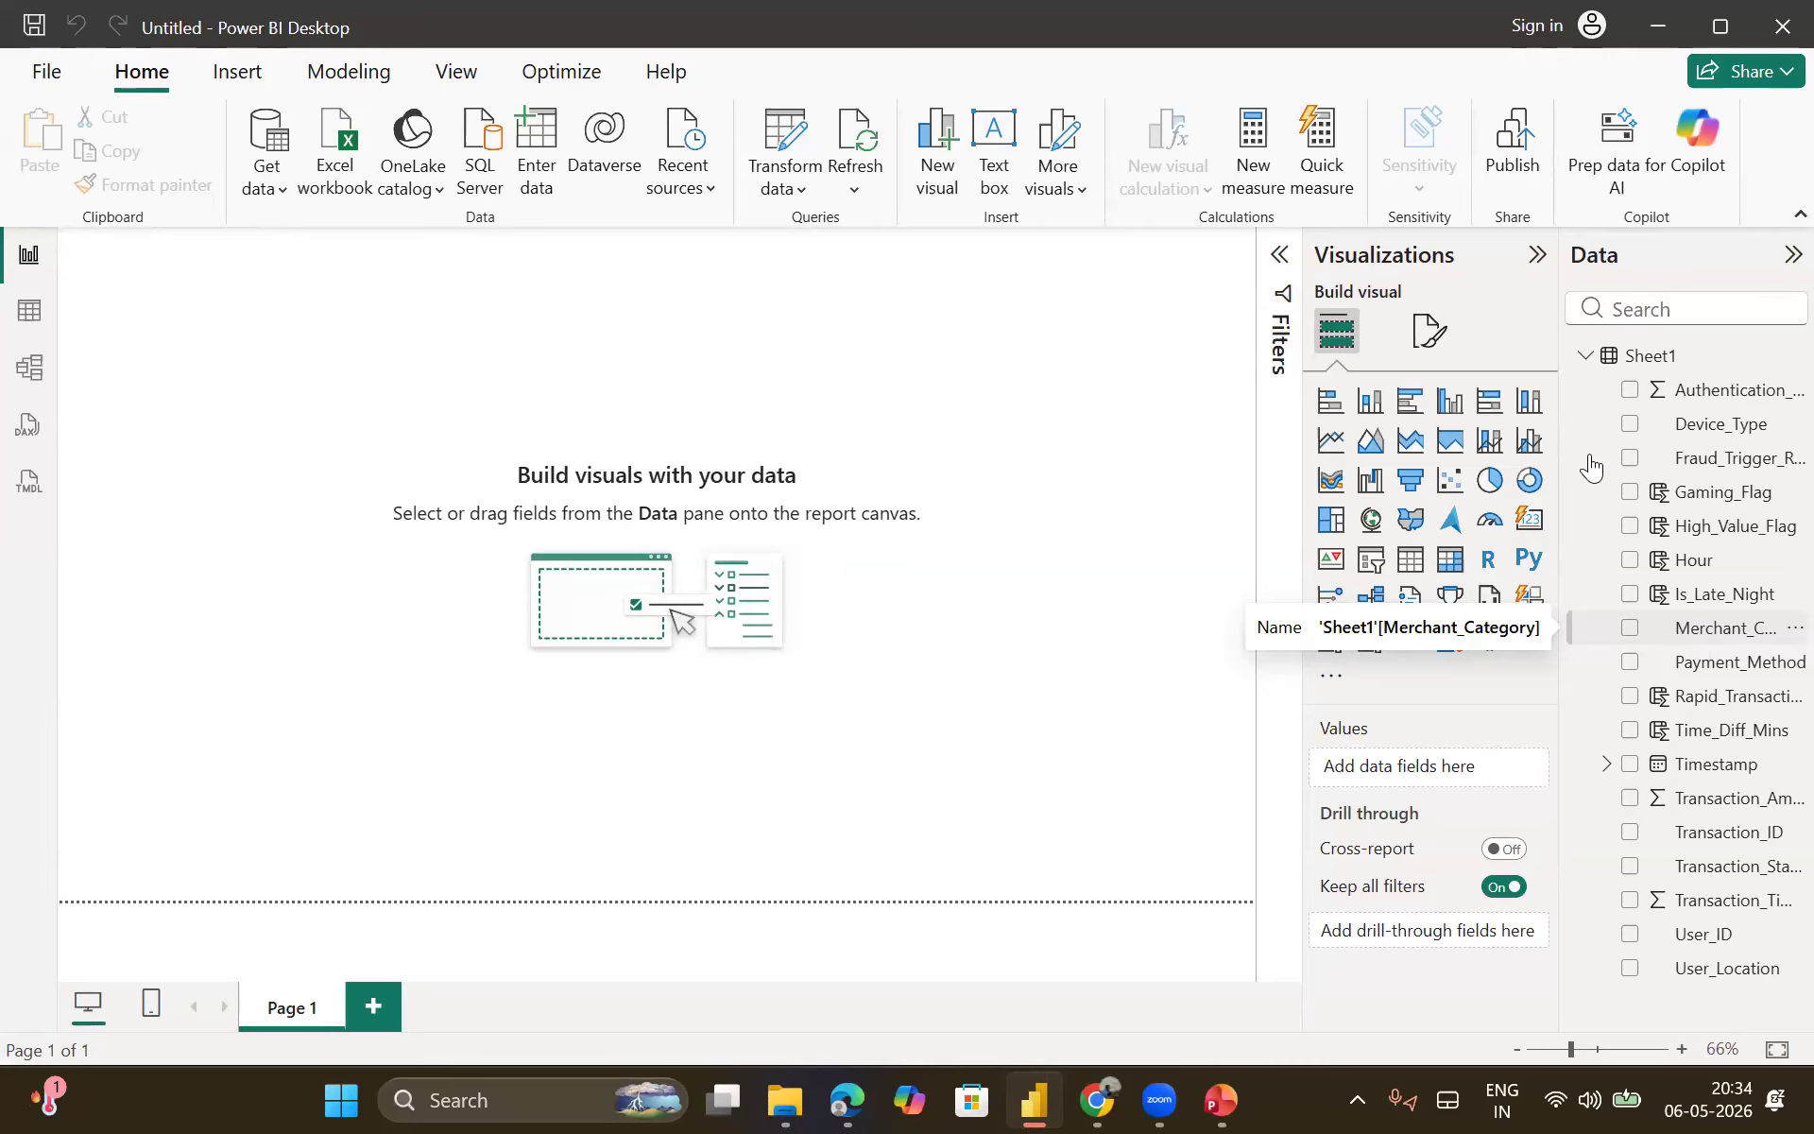
click(1259, 167)
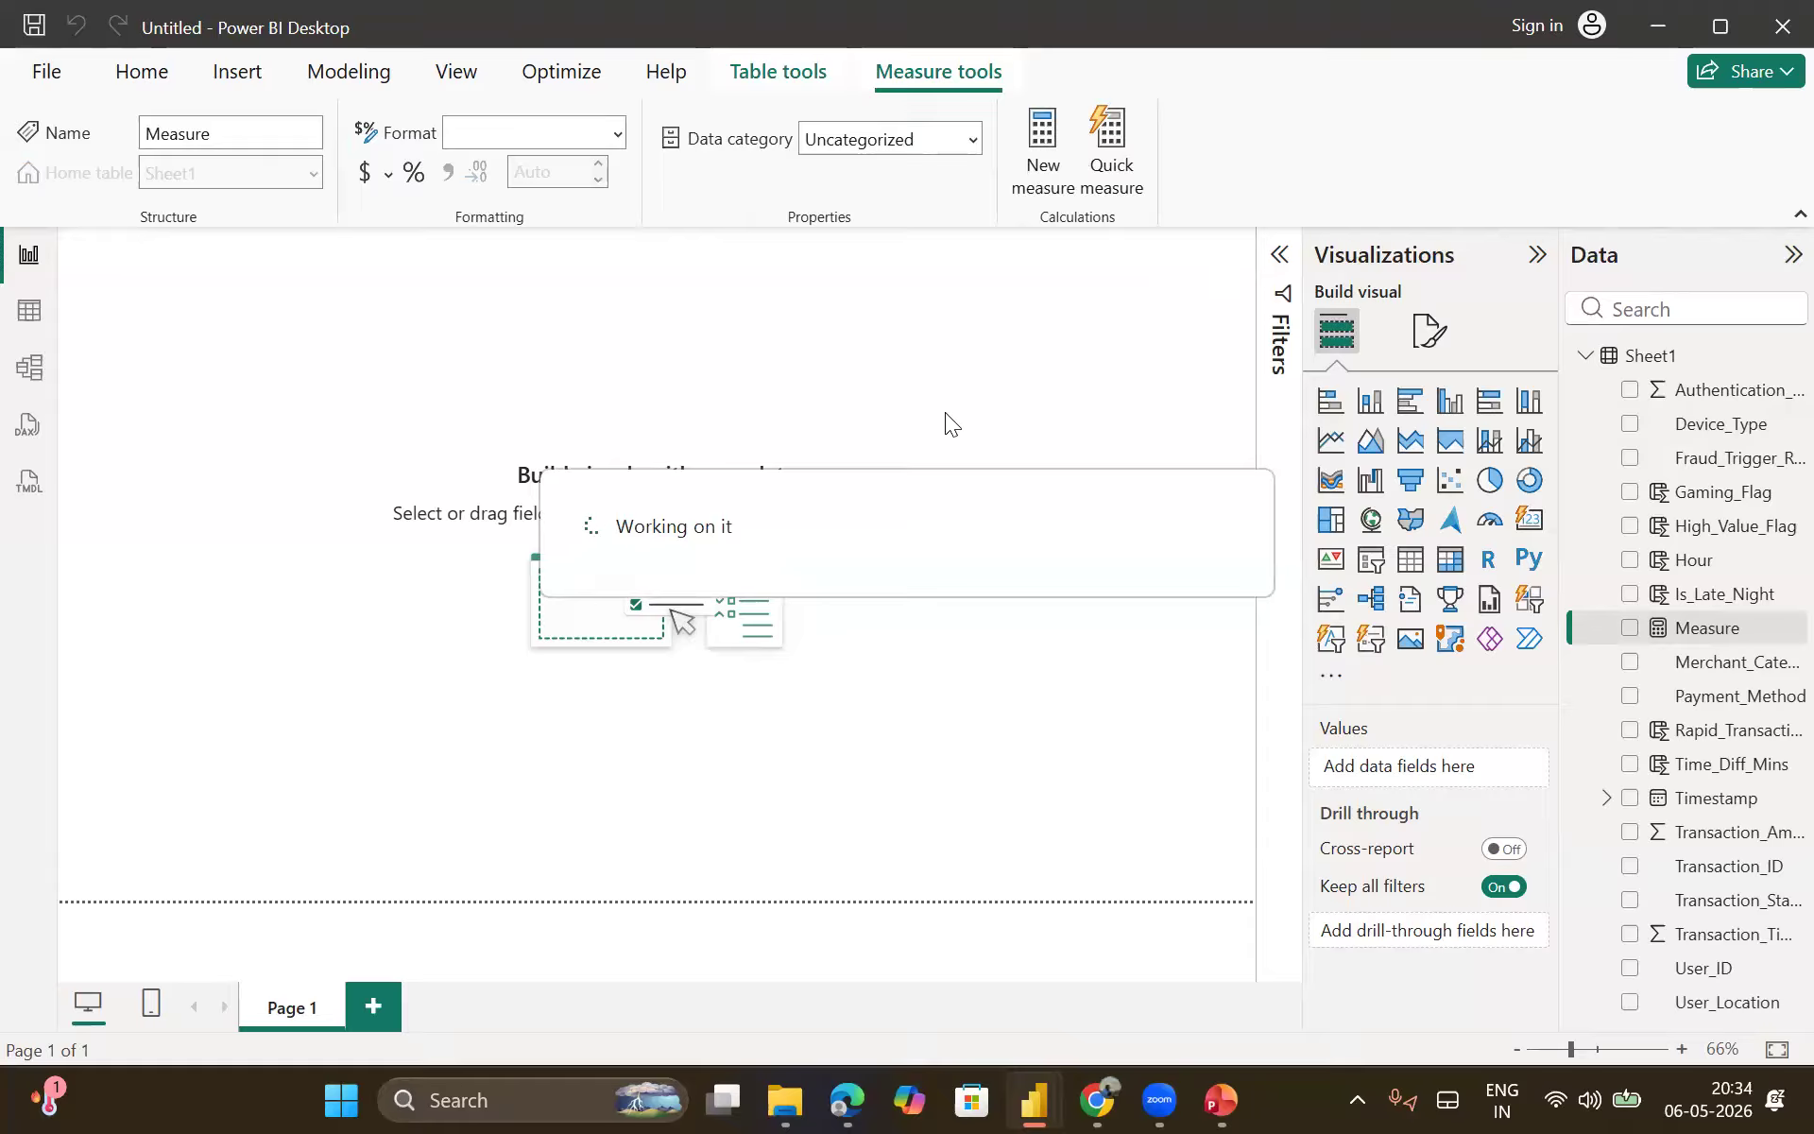
text(A)
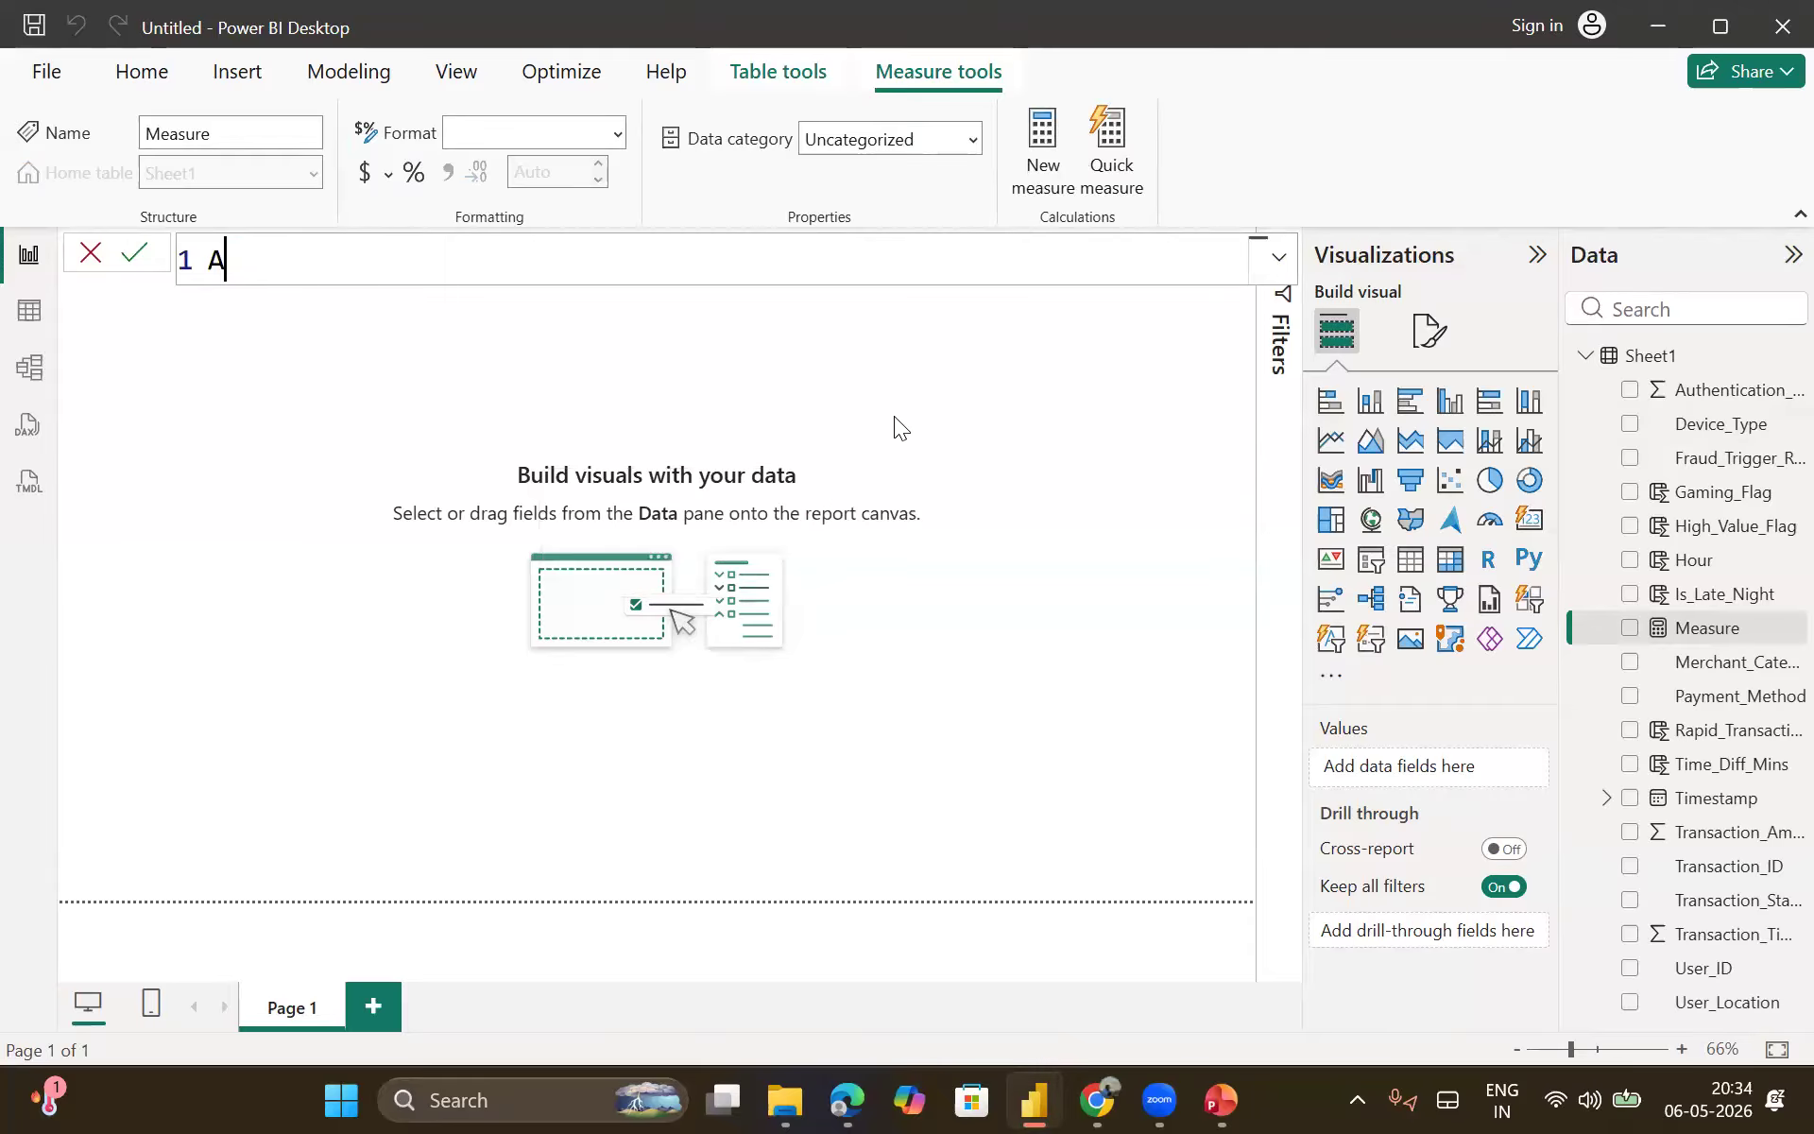
text(vg_Amount =)
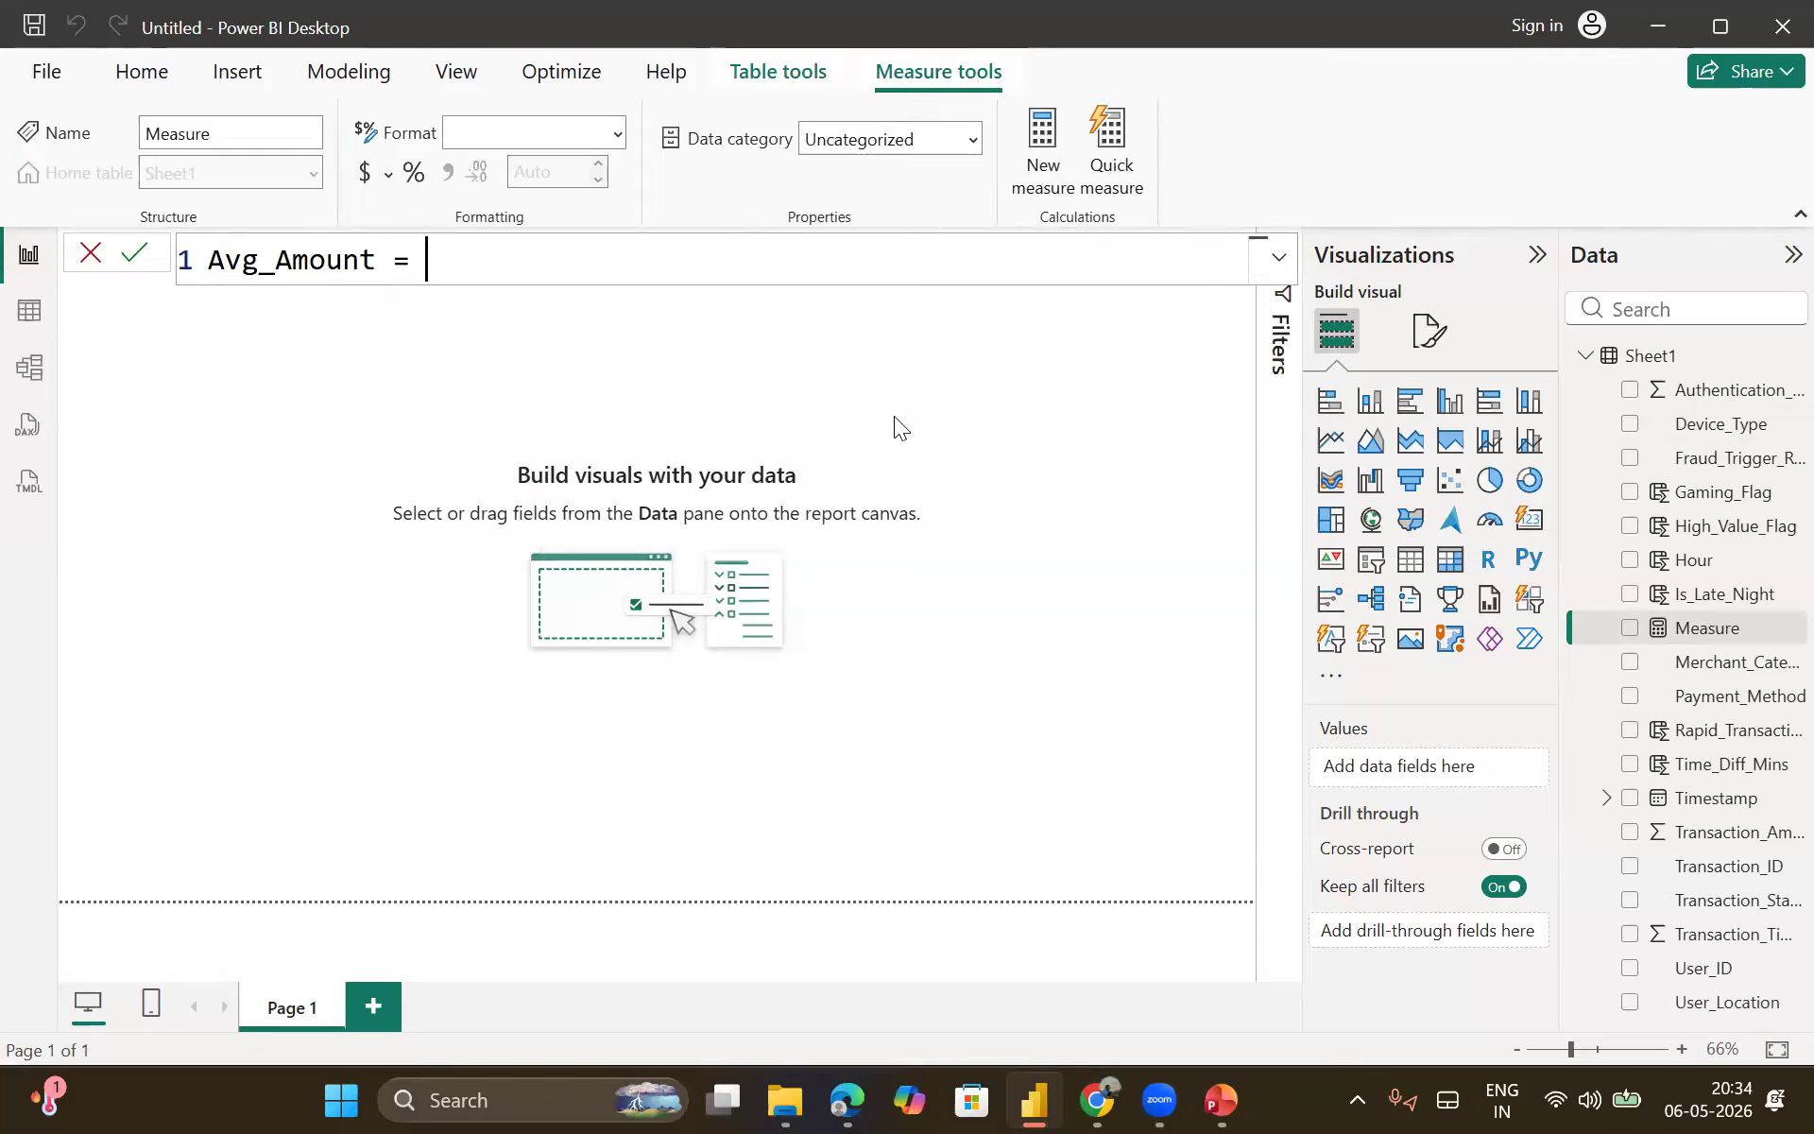
text(ave)
key(Tab)
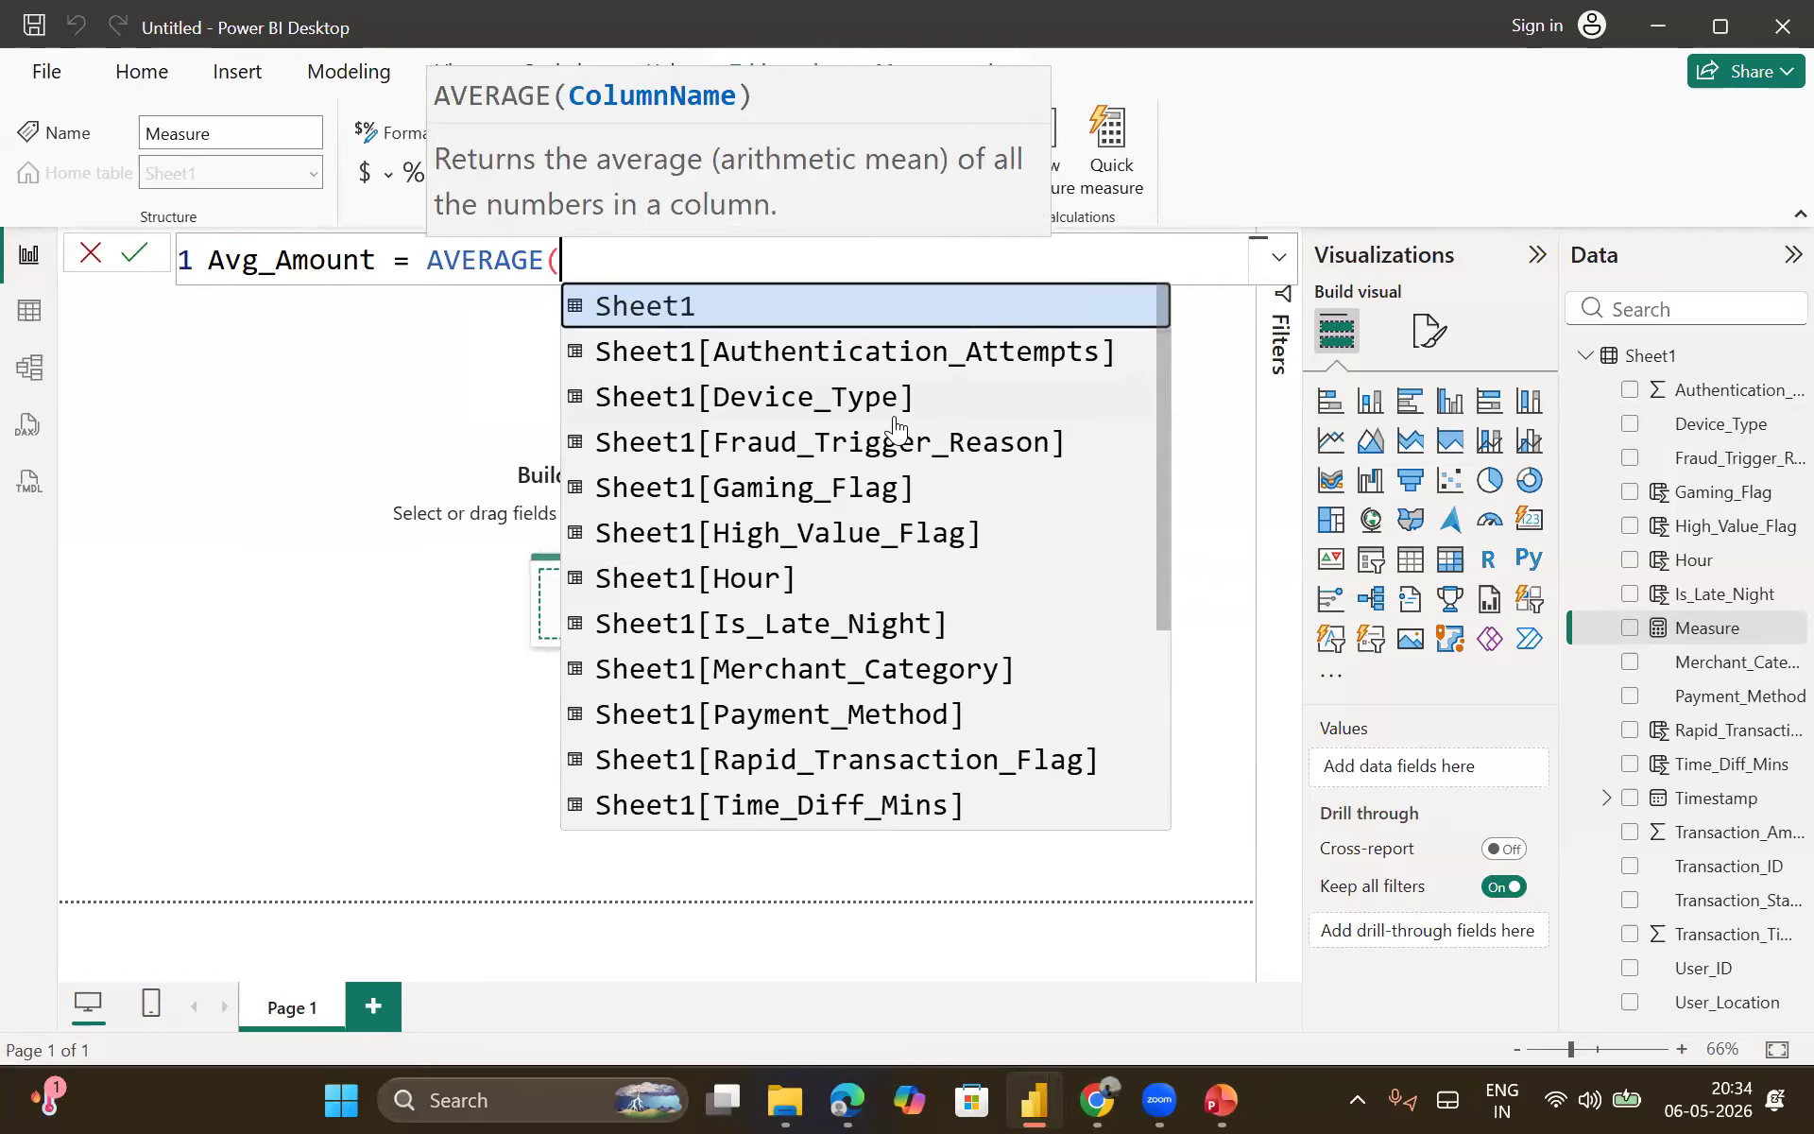
Step: Complete the AVERAGE function with Sheet1[Transaction_Amount_INR] and commit the Avg_Amount measure
key(Down)
key(Down)
key(Down)
key(Down)
key(Down)
key(Down)
key(Down)
key(Down)
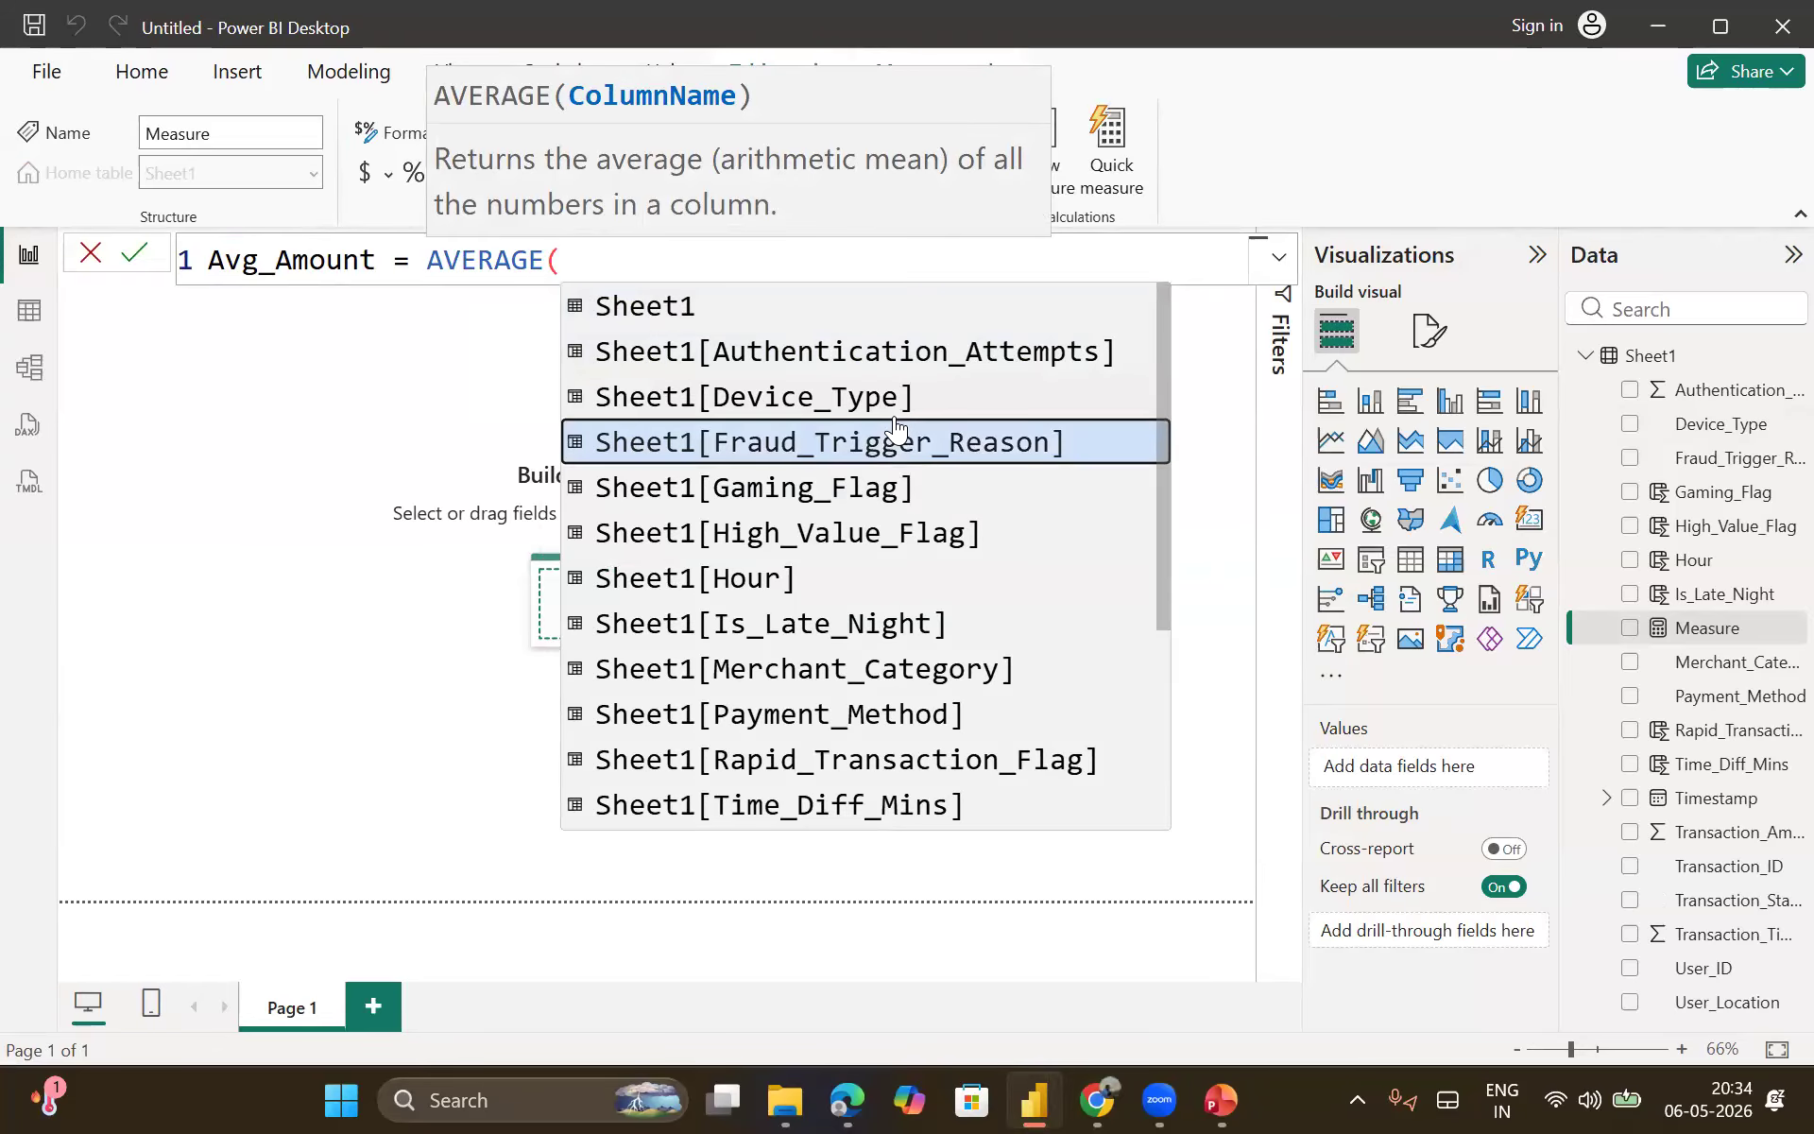
key(Down)
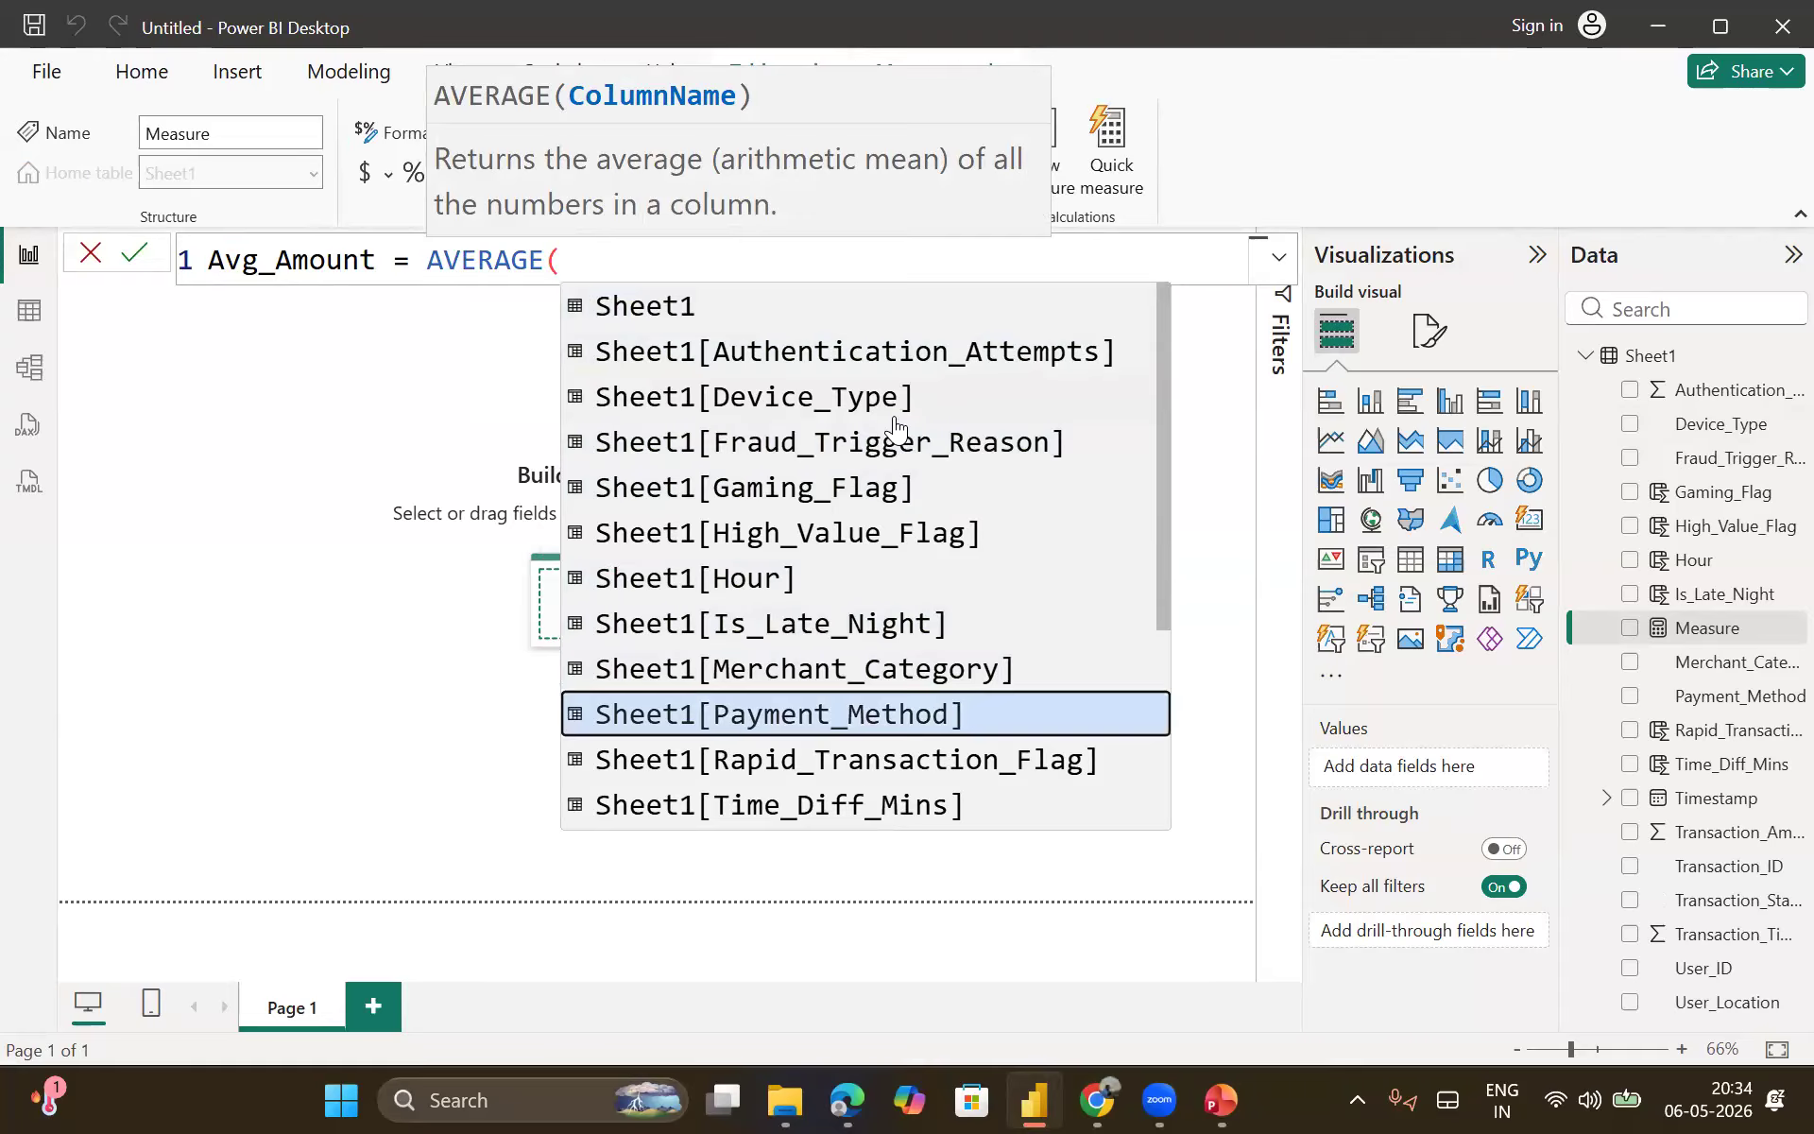
key(Up)
key(Up)
key(Down)
key(Down)
key(Down)
key(Down)
key(Down)
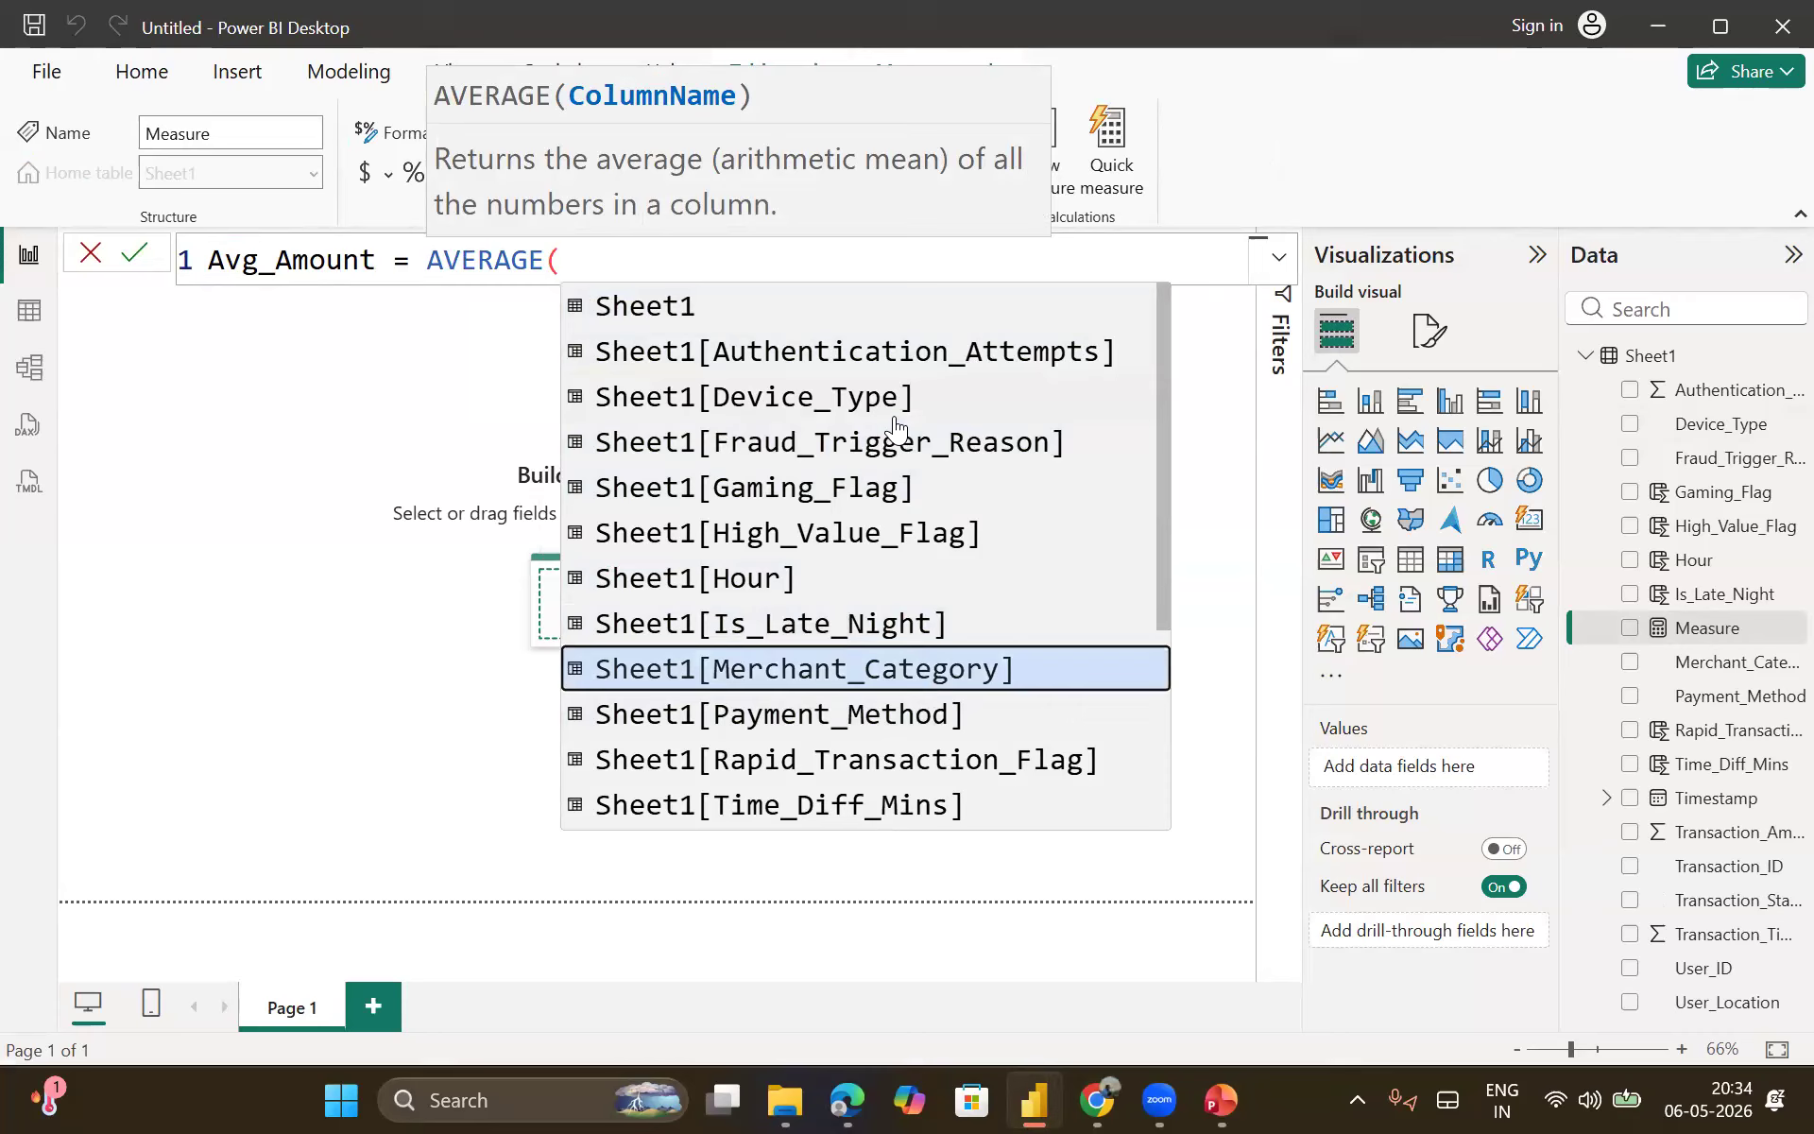
key(Down)
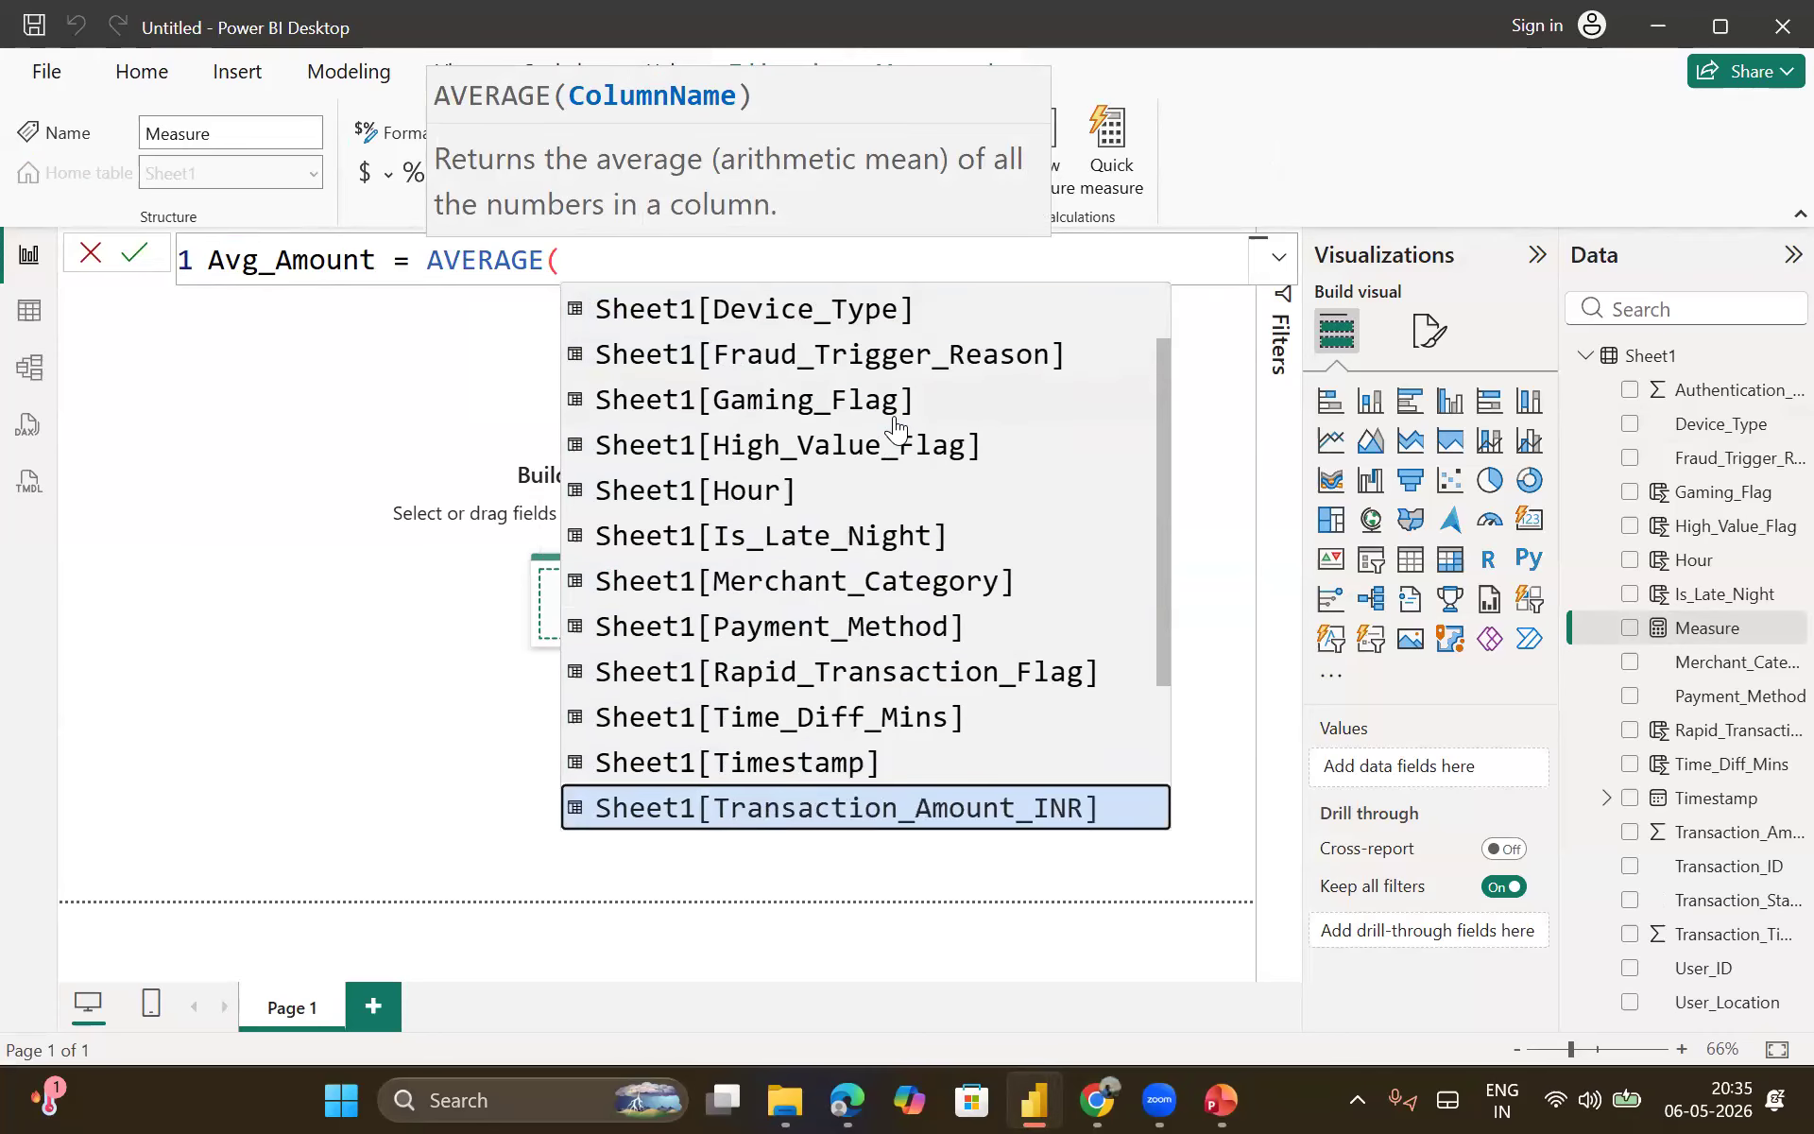
key(Tab)
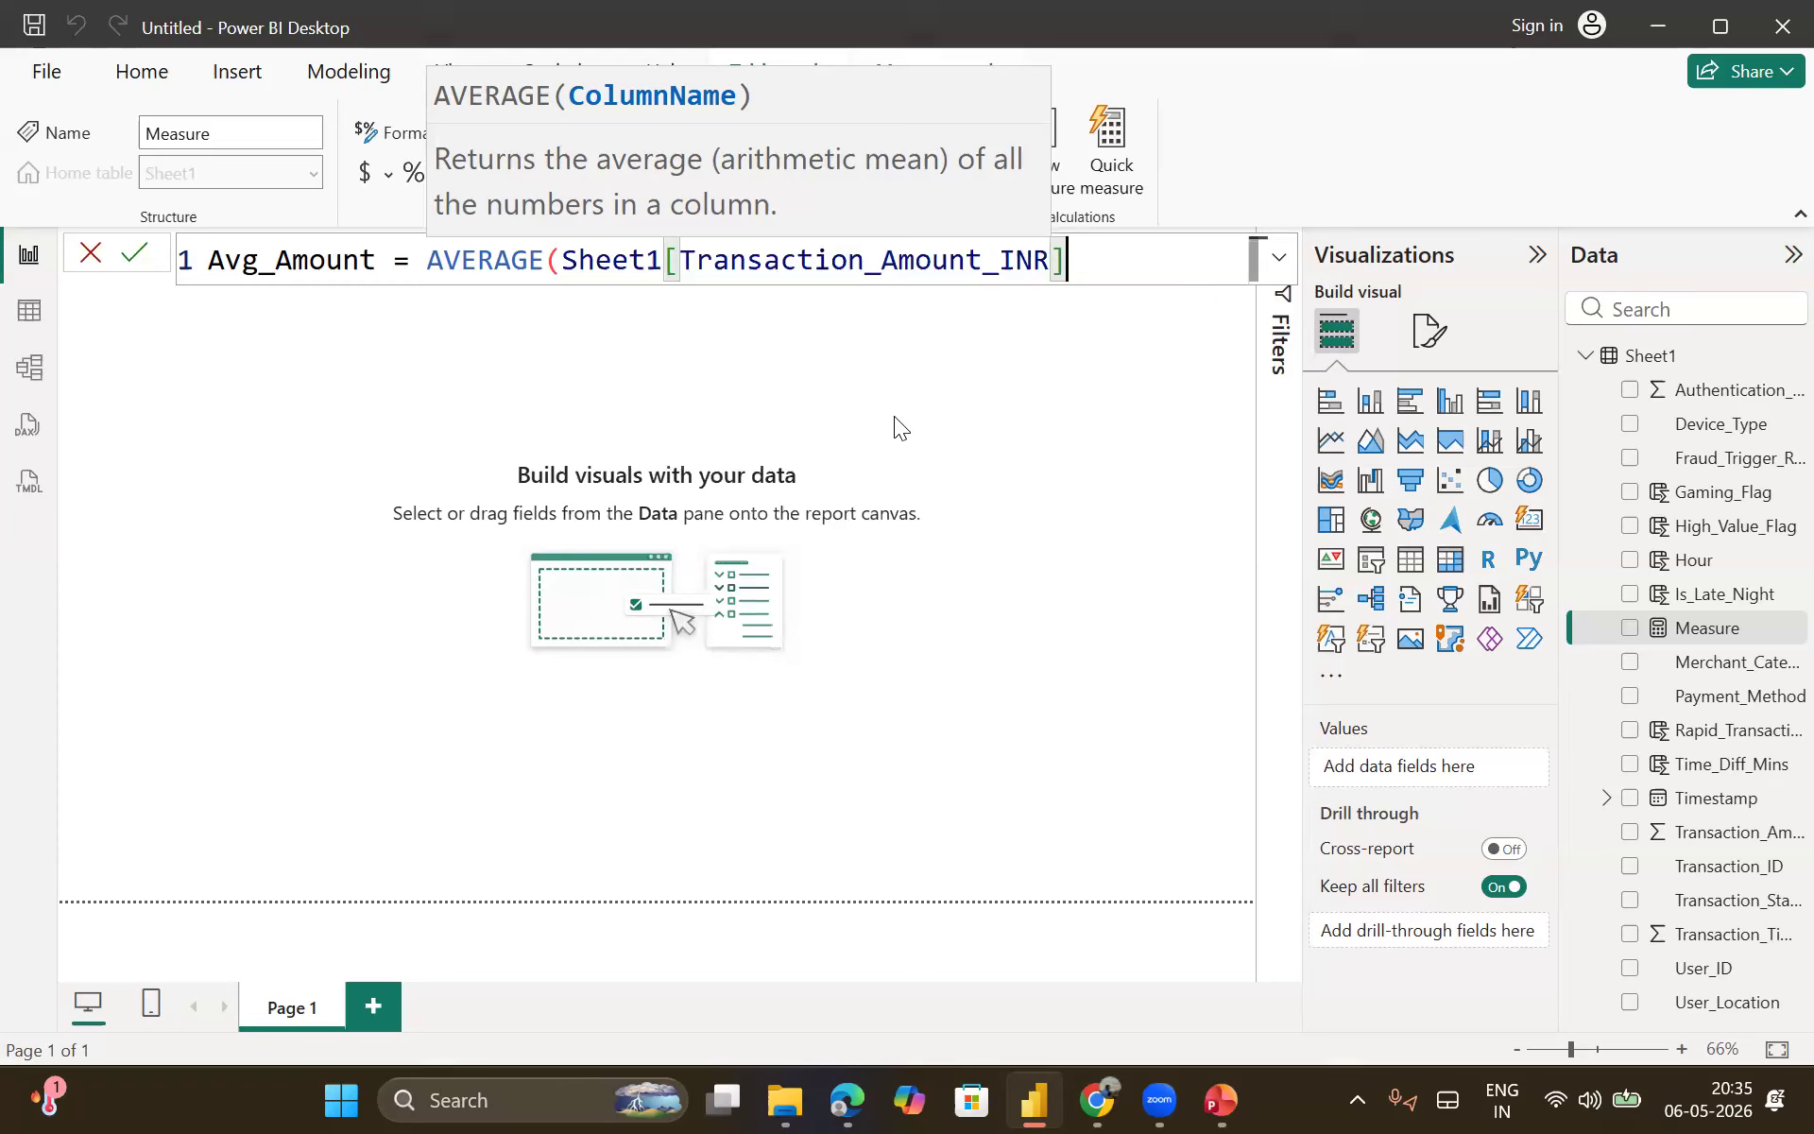
text())
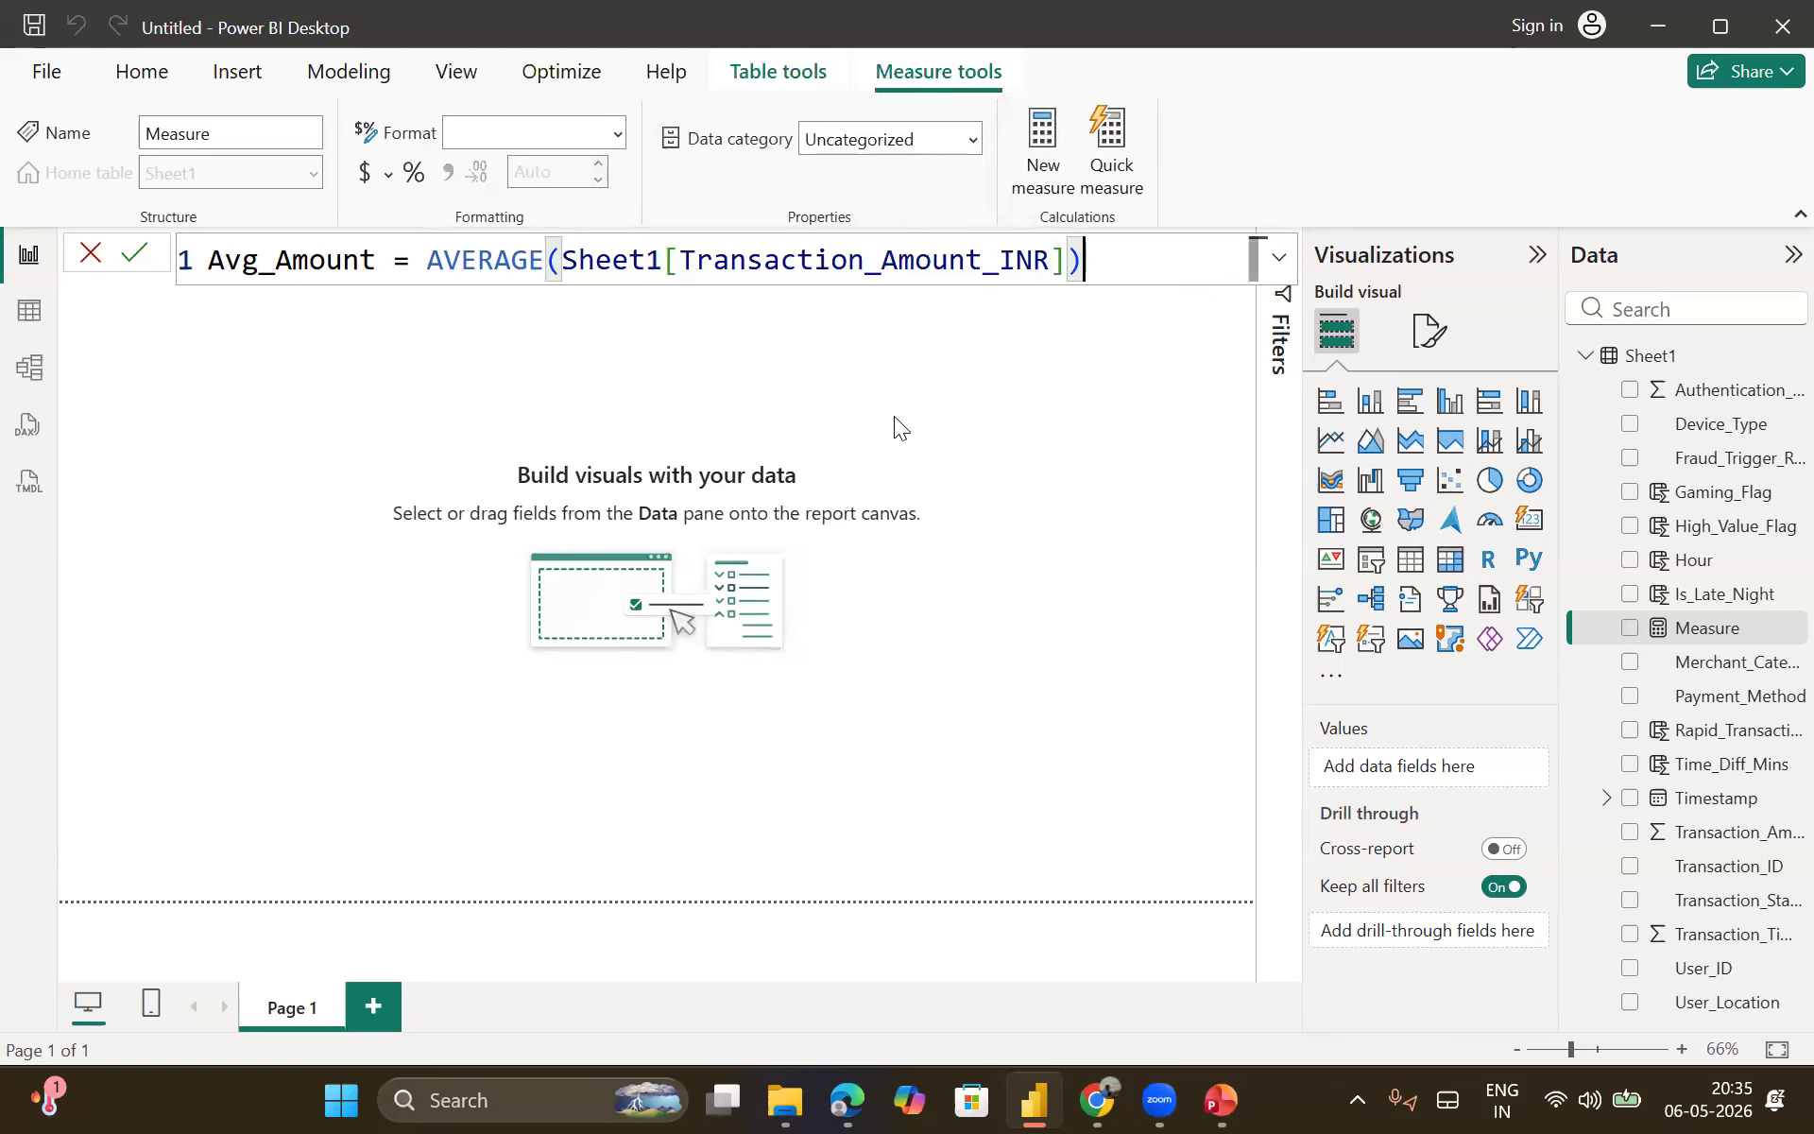
key(Return)
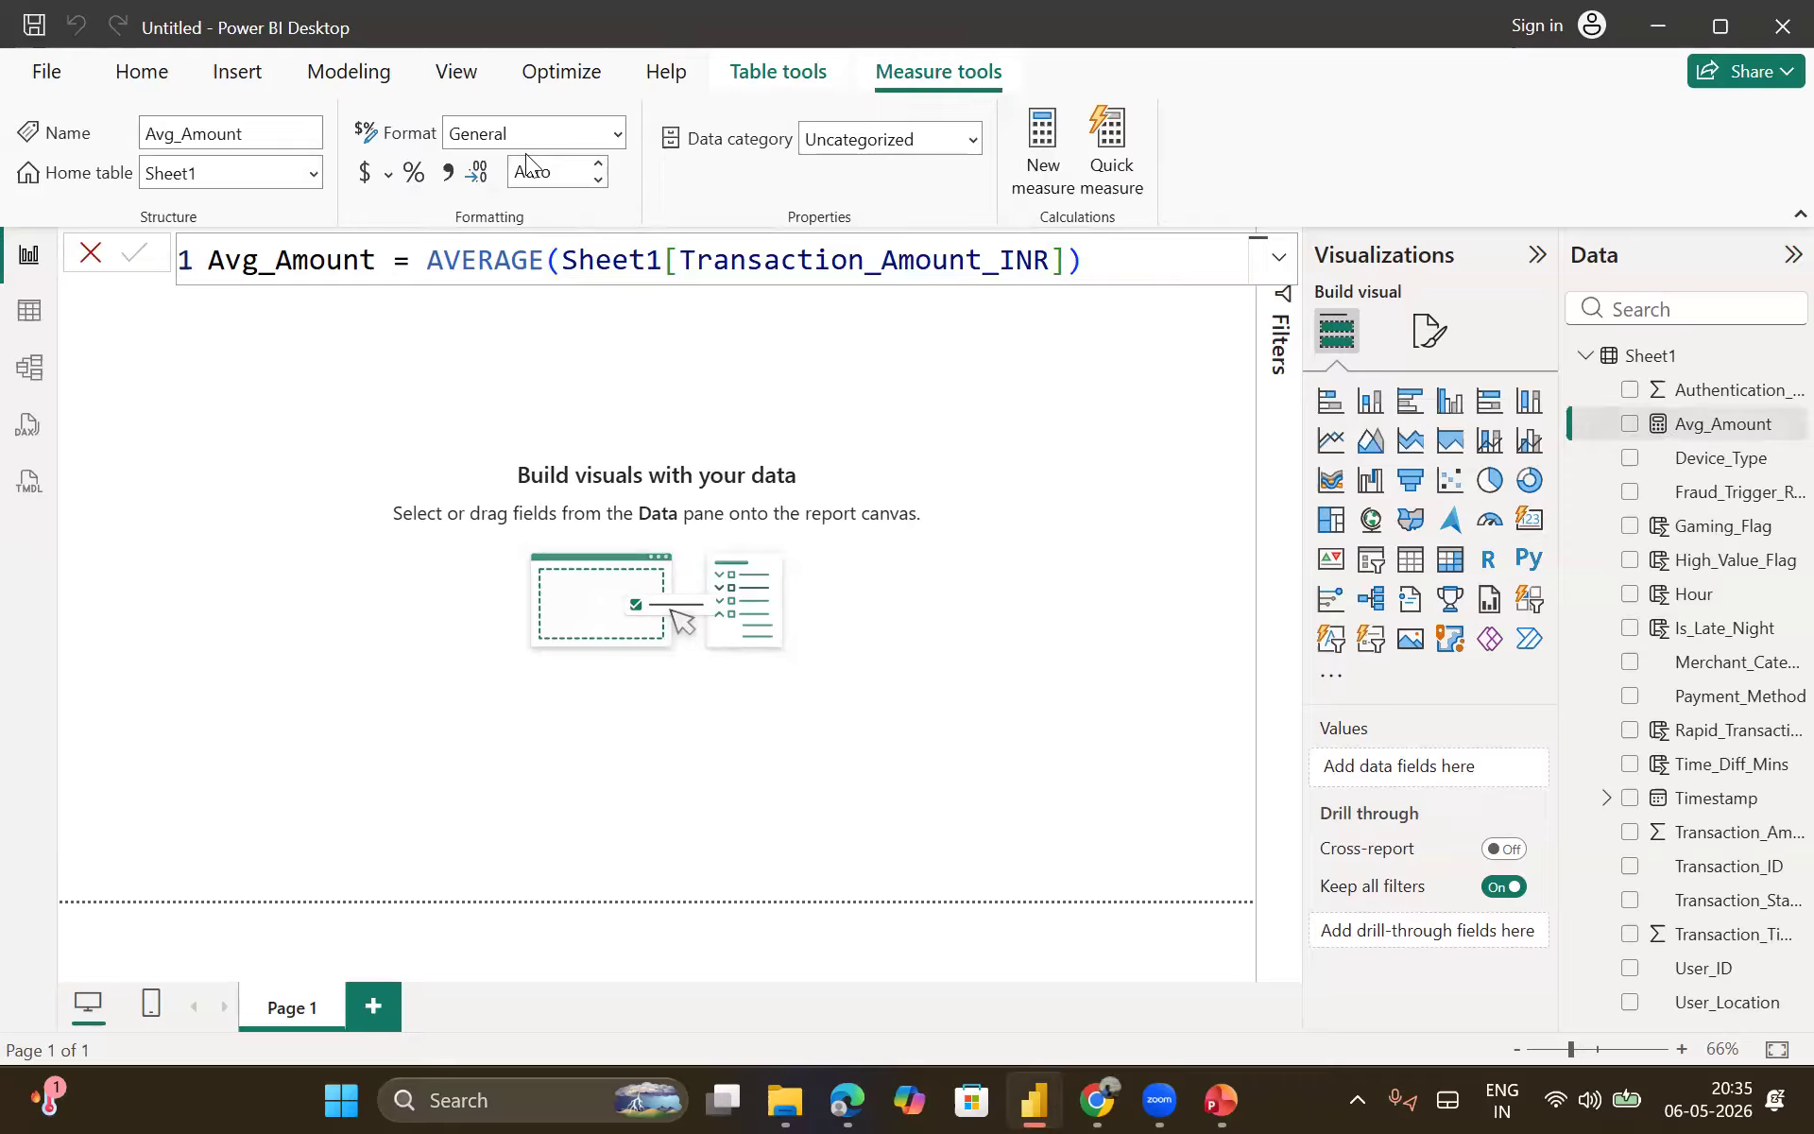
Step: Try out the Avg_Amount measure in a card visual on the report page, and remove the card
click(314, 587)
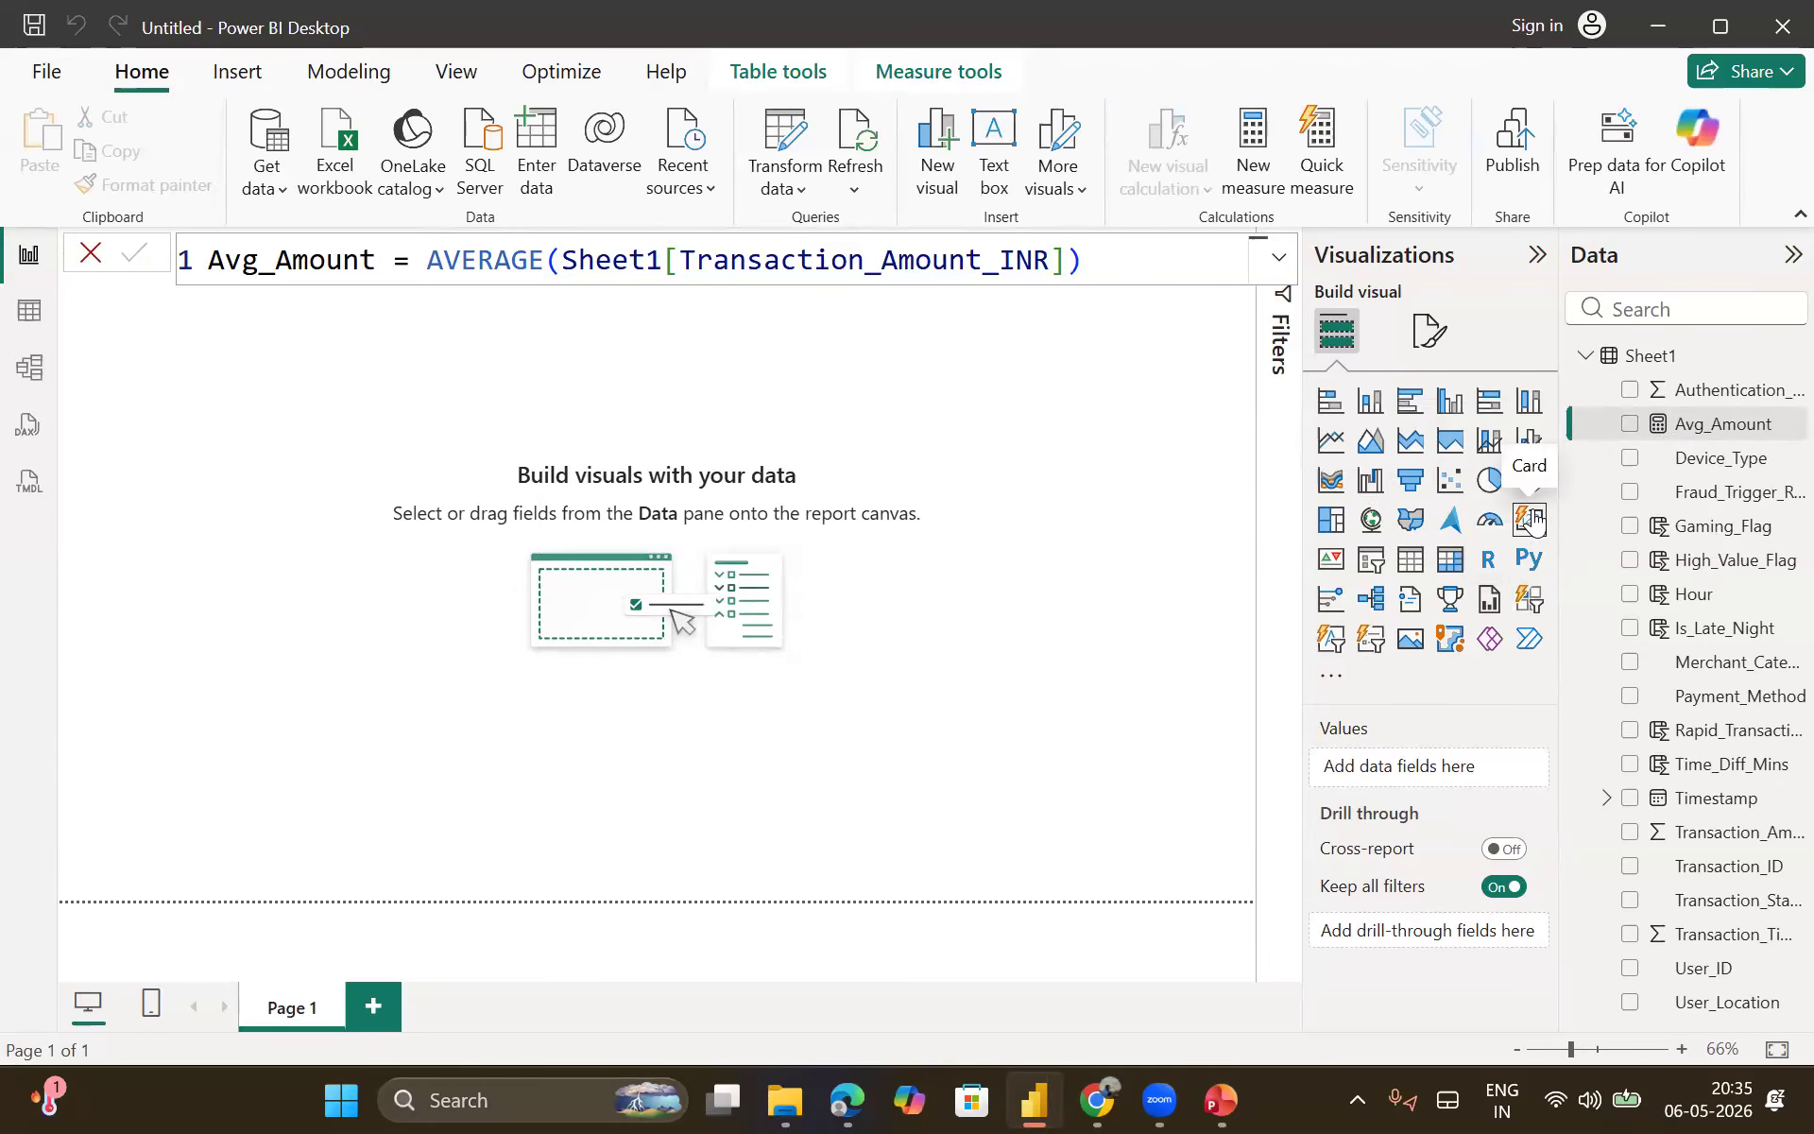
click(1531, 520)
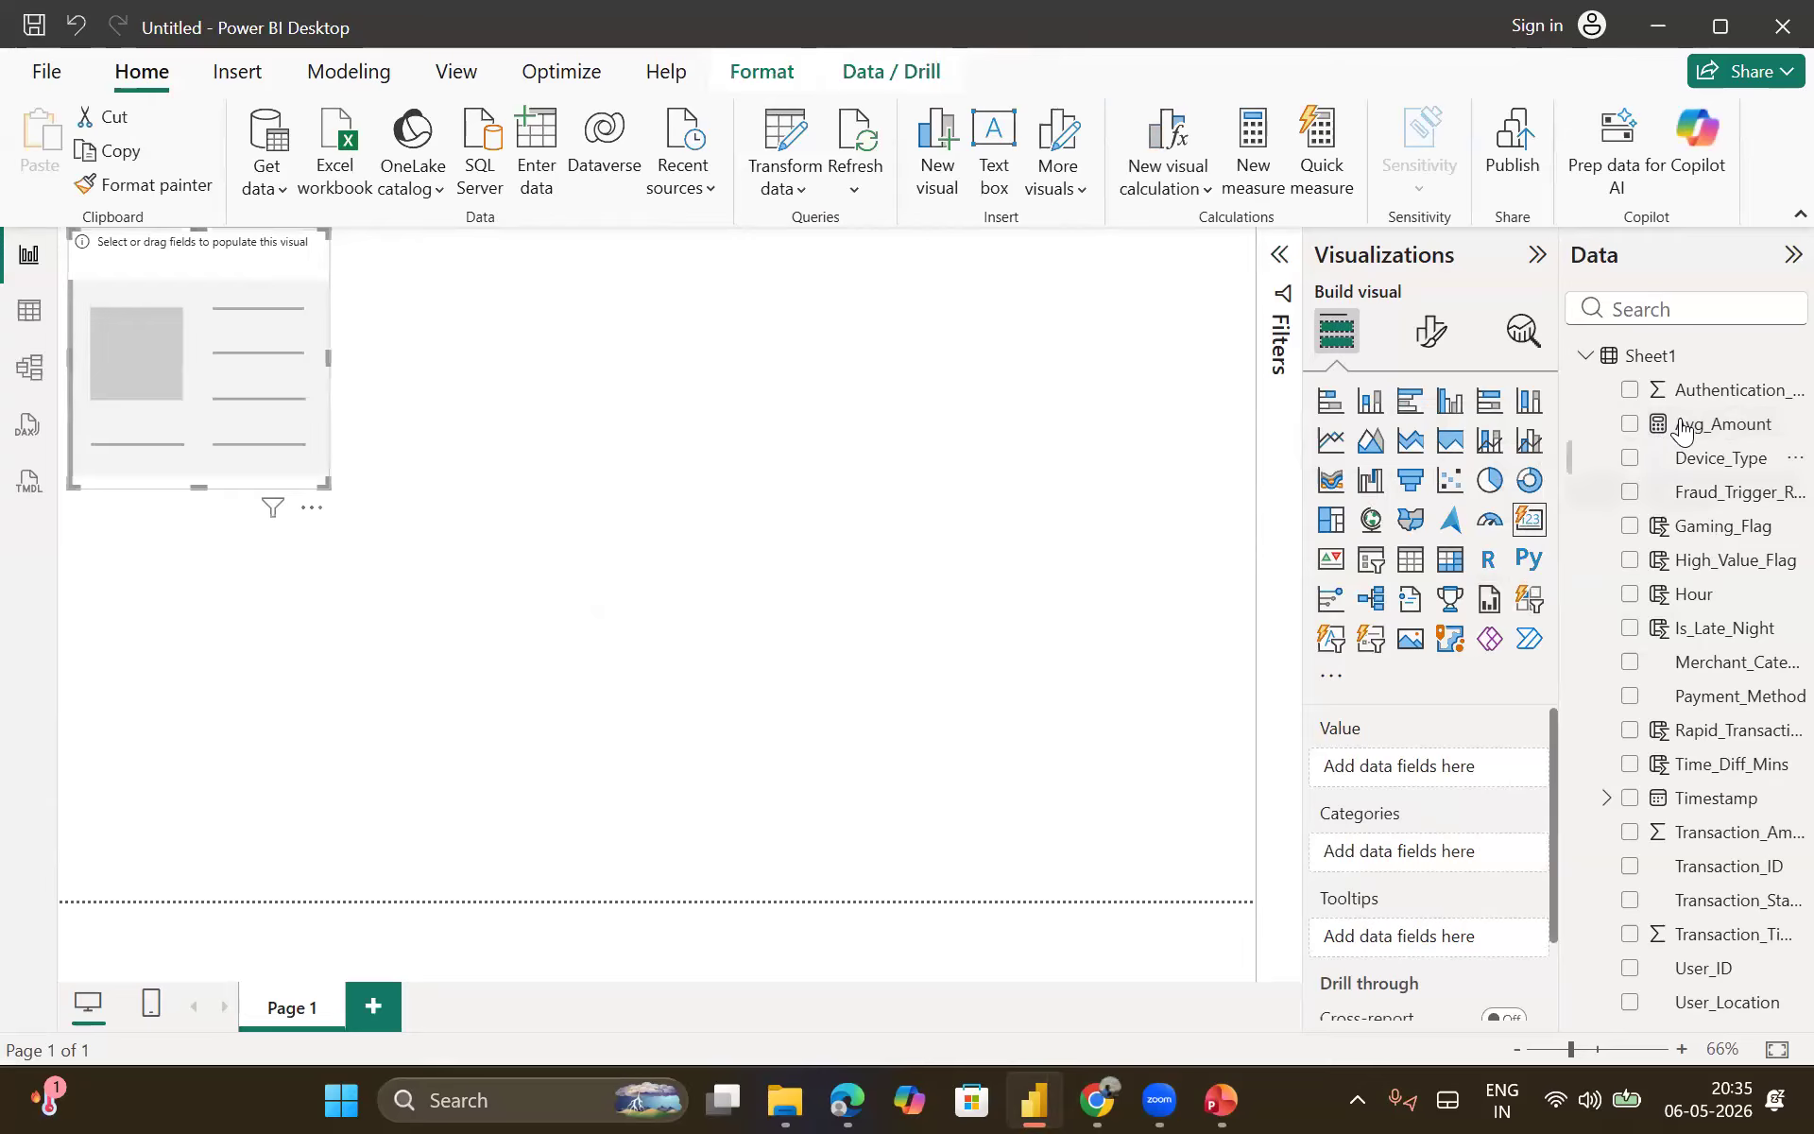
drag(1674, 426, 1399, 762)
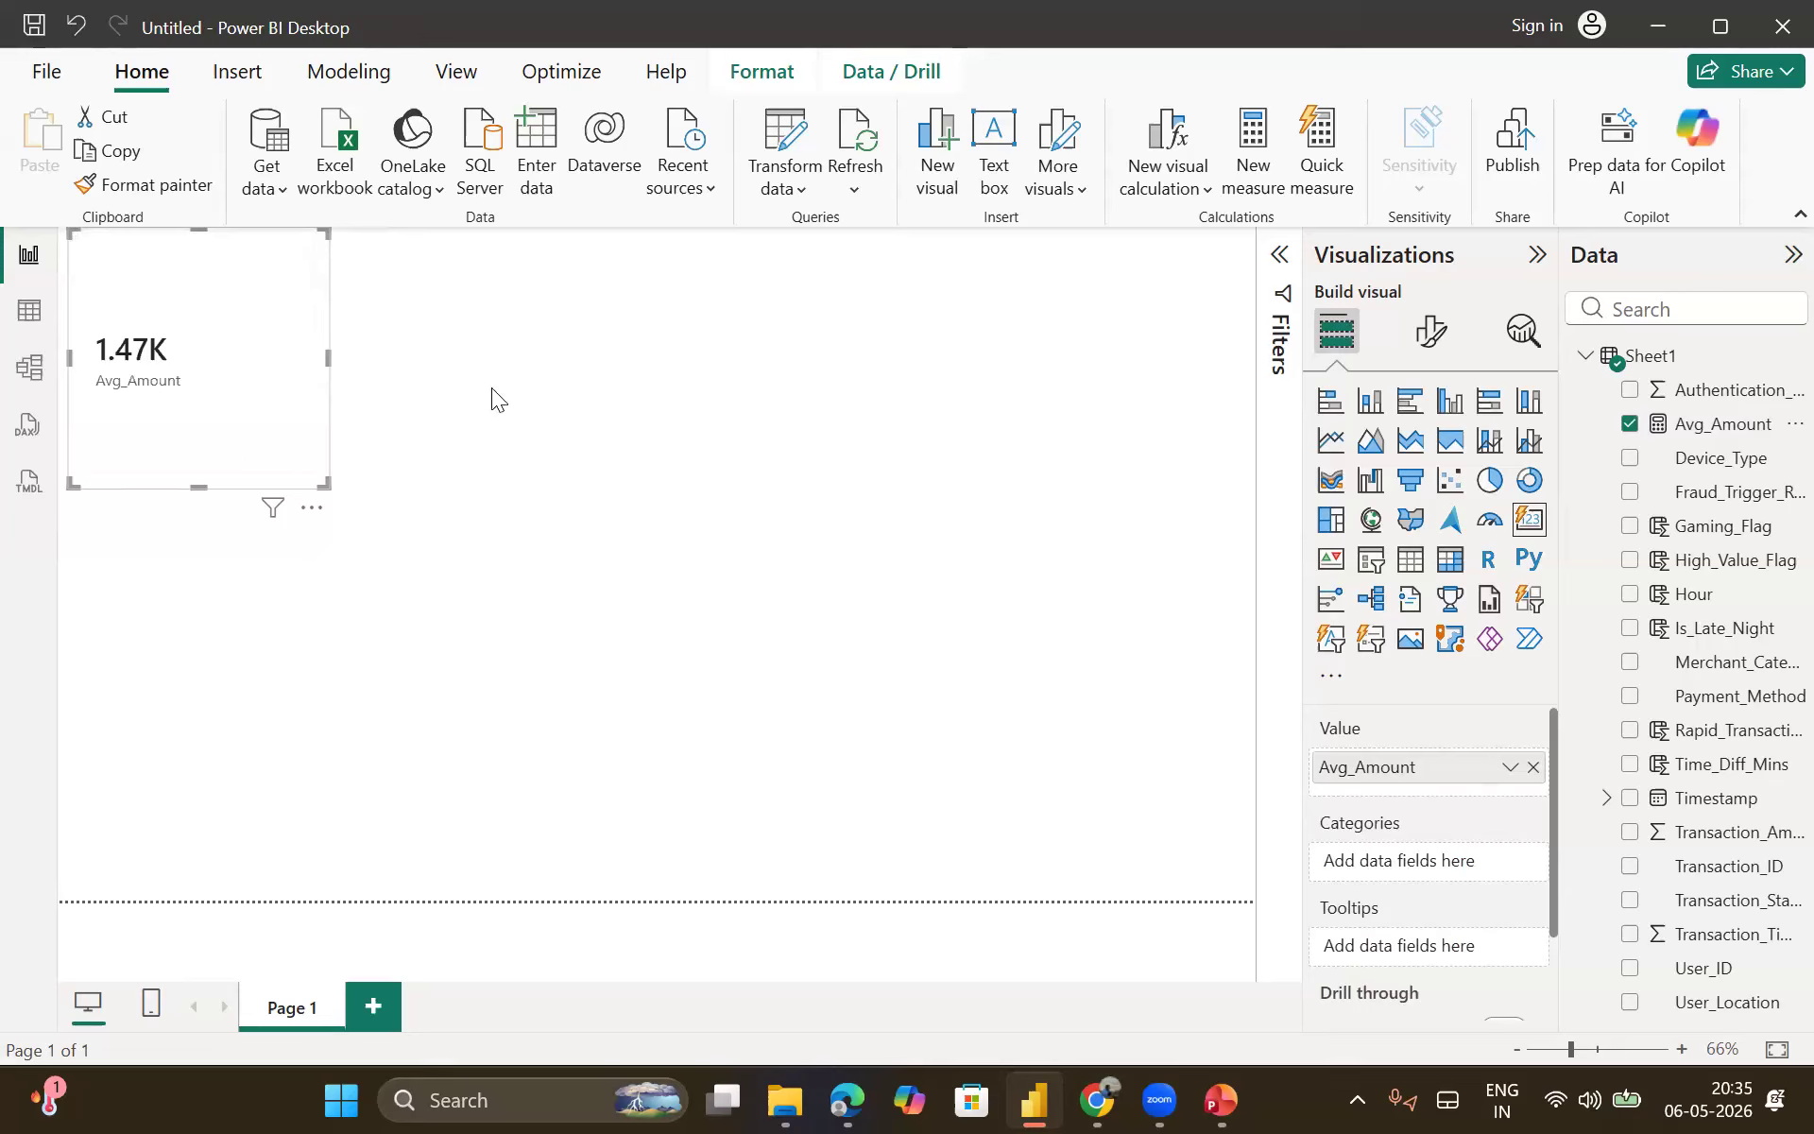
drag(300, 304, 348, 350)
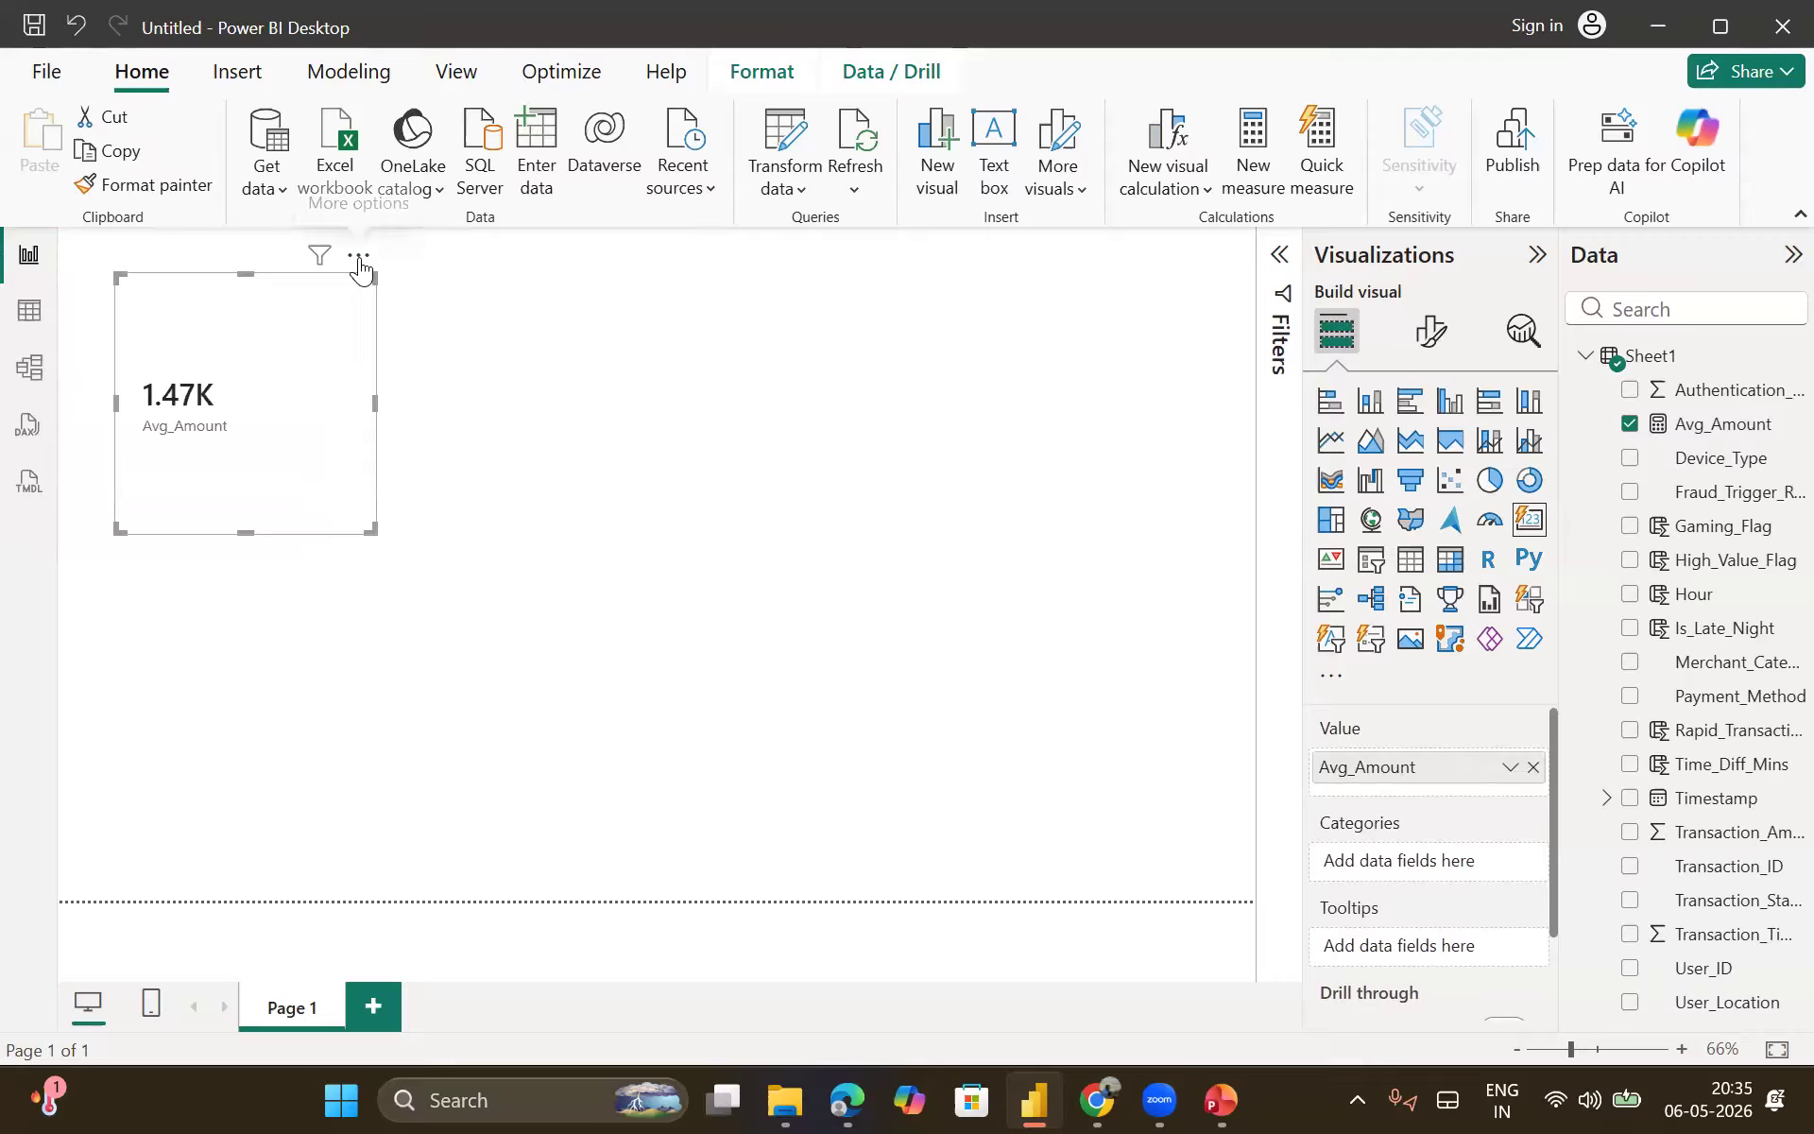
click(359, 257)
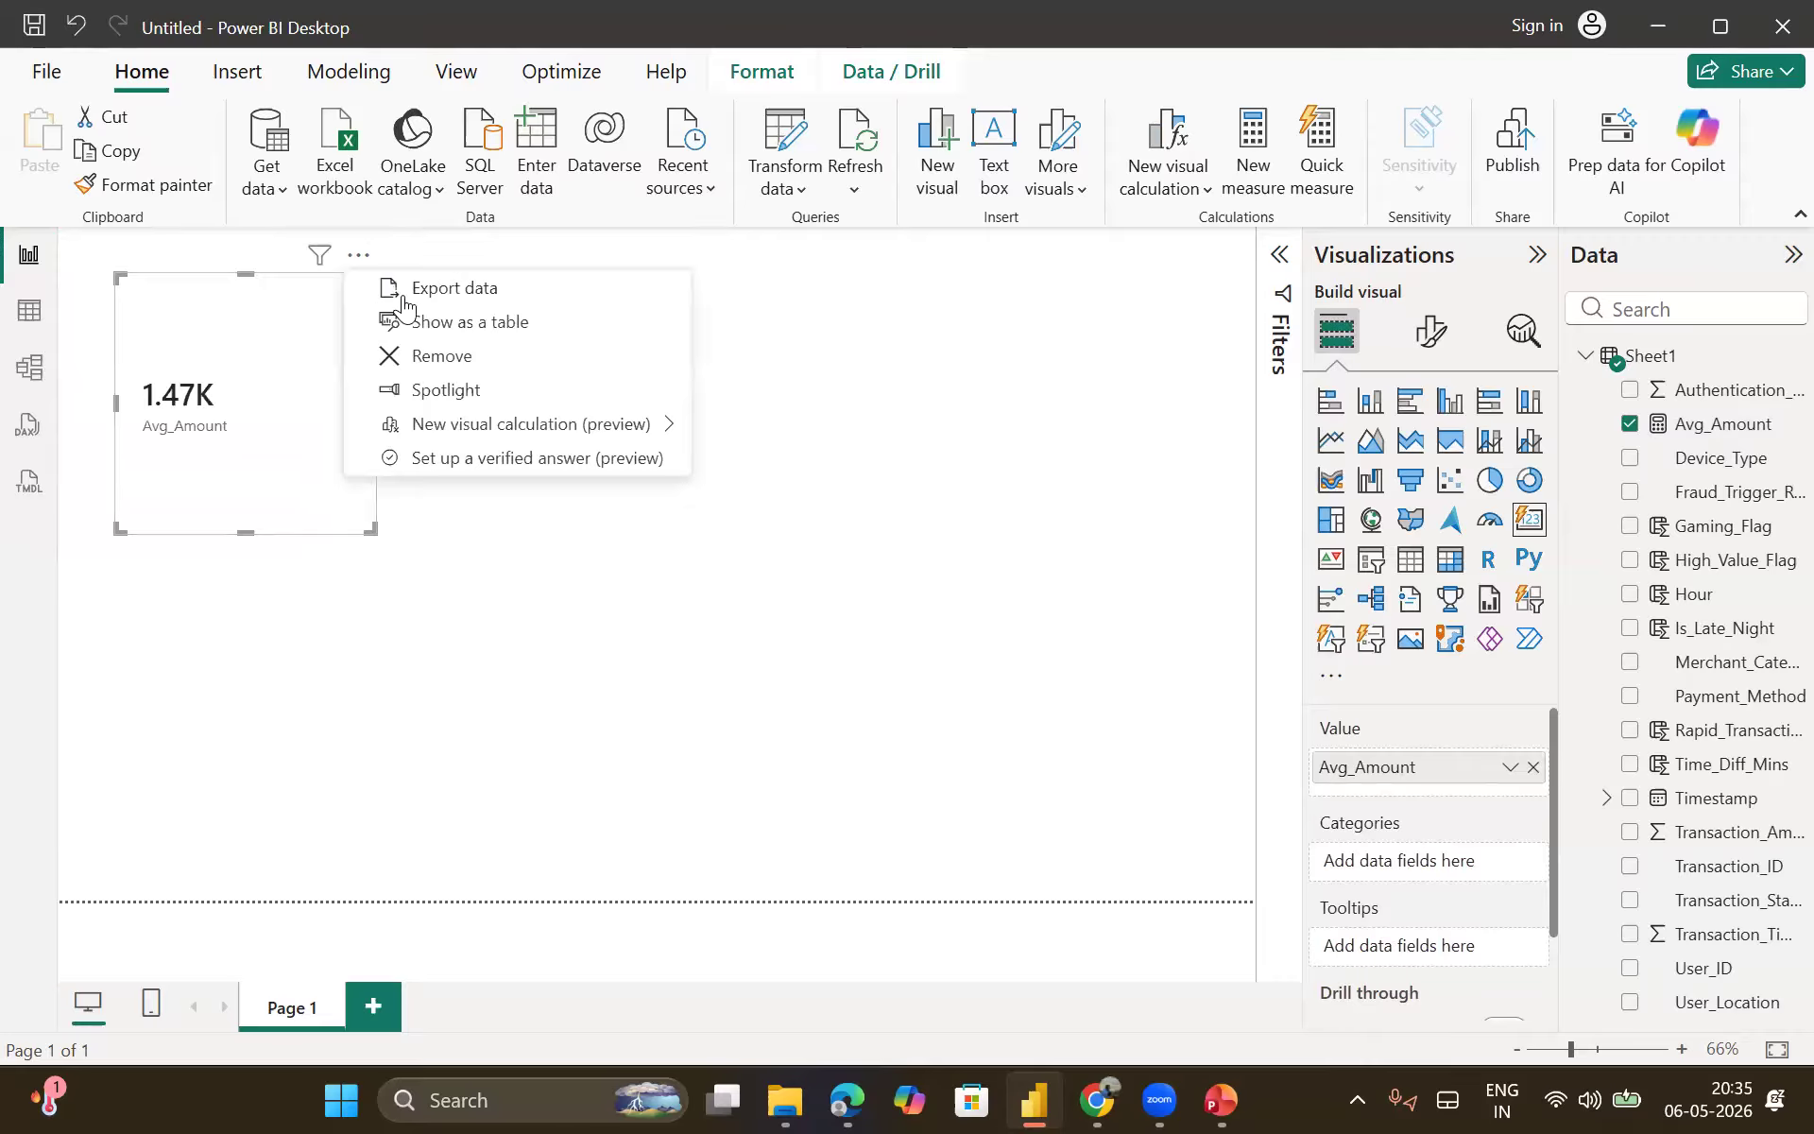
click(423, 355)
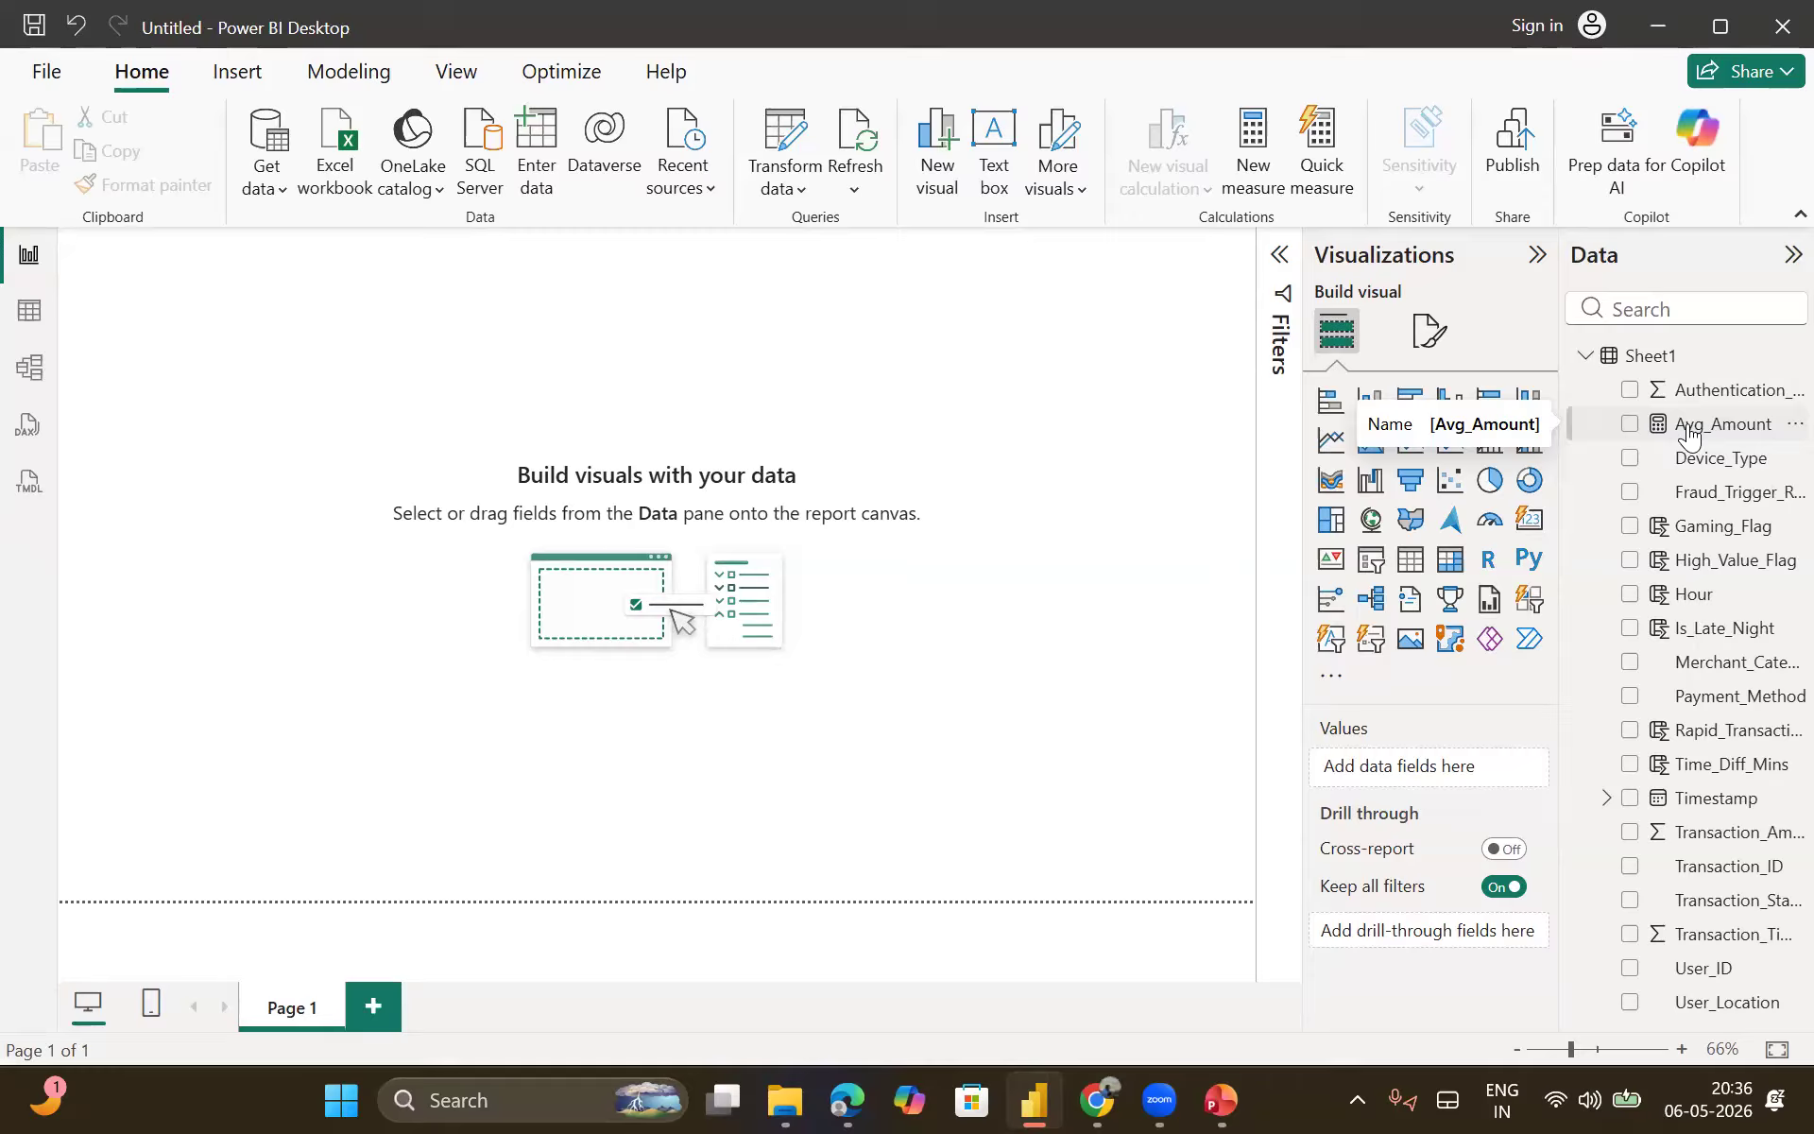
Step: Look through Sheet1's columns in the table view to compare the calculated columns with the Avg_Amount measure
click(29, 311)
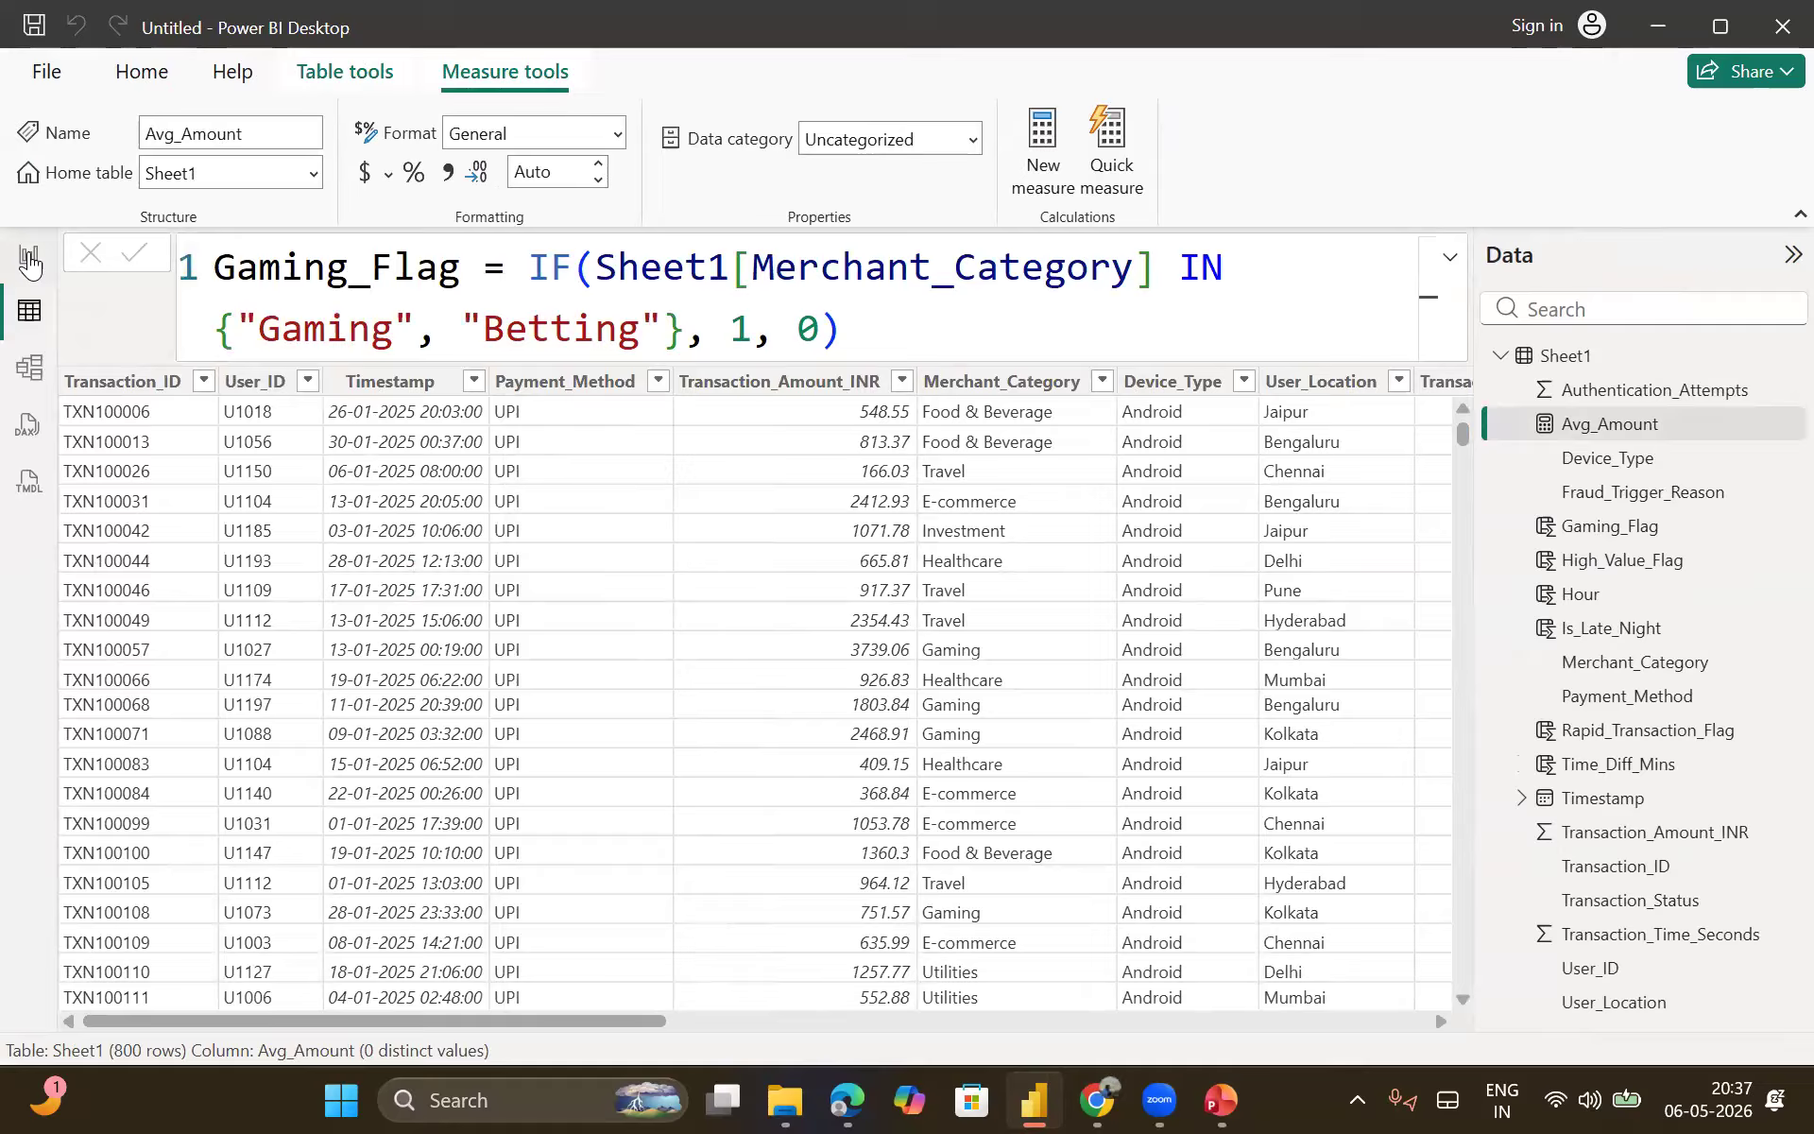
click(29, 263)
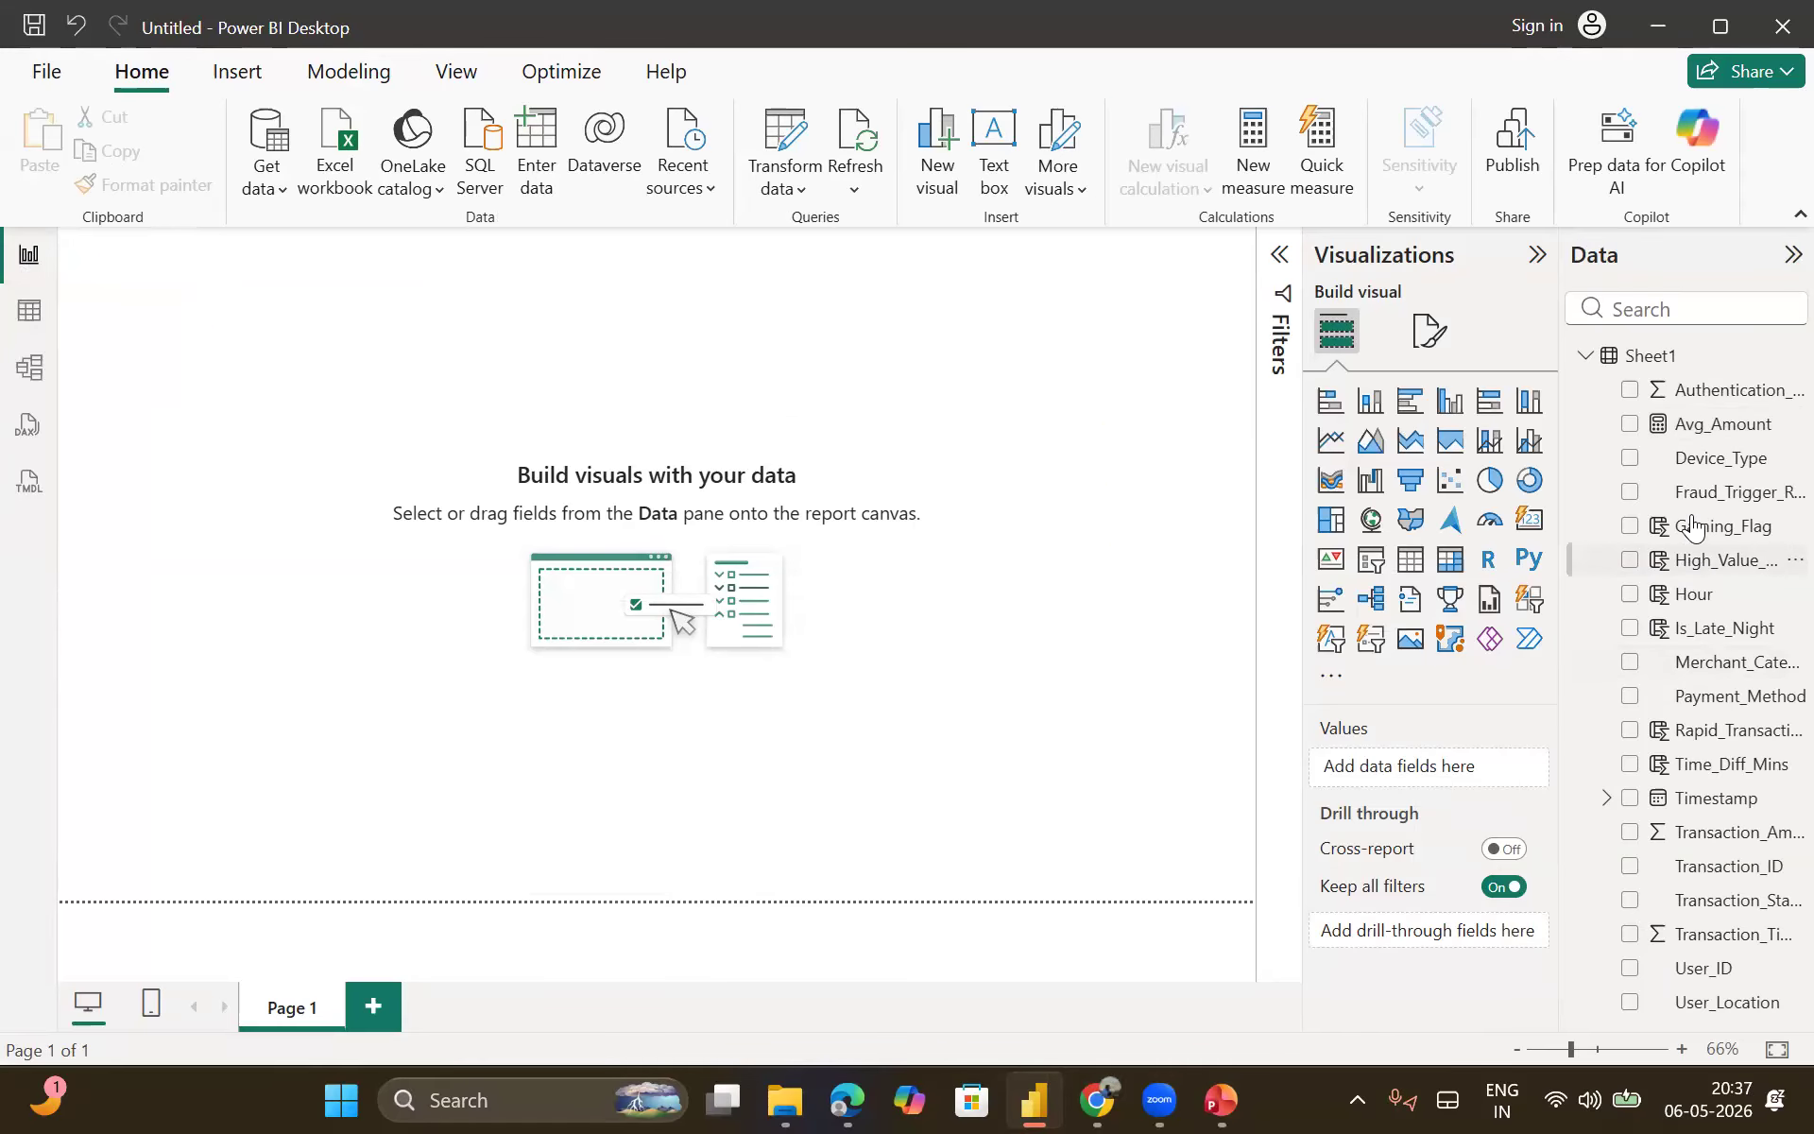
click(29, 310)
scroll(942, 821, right, 10)
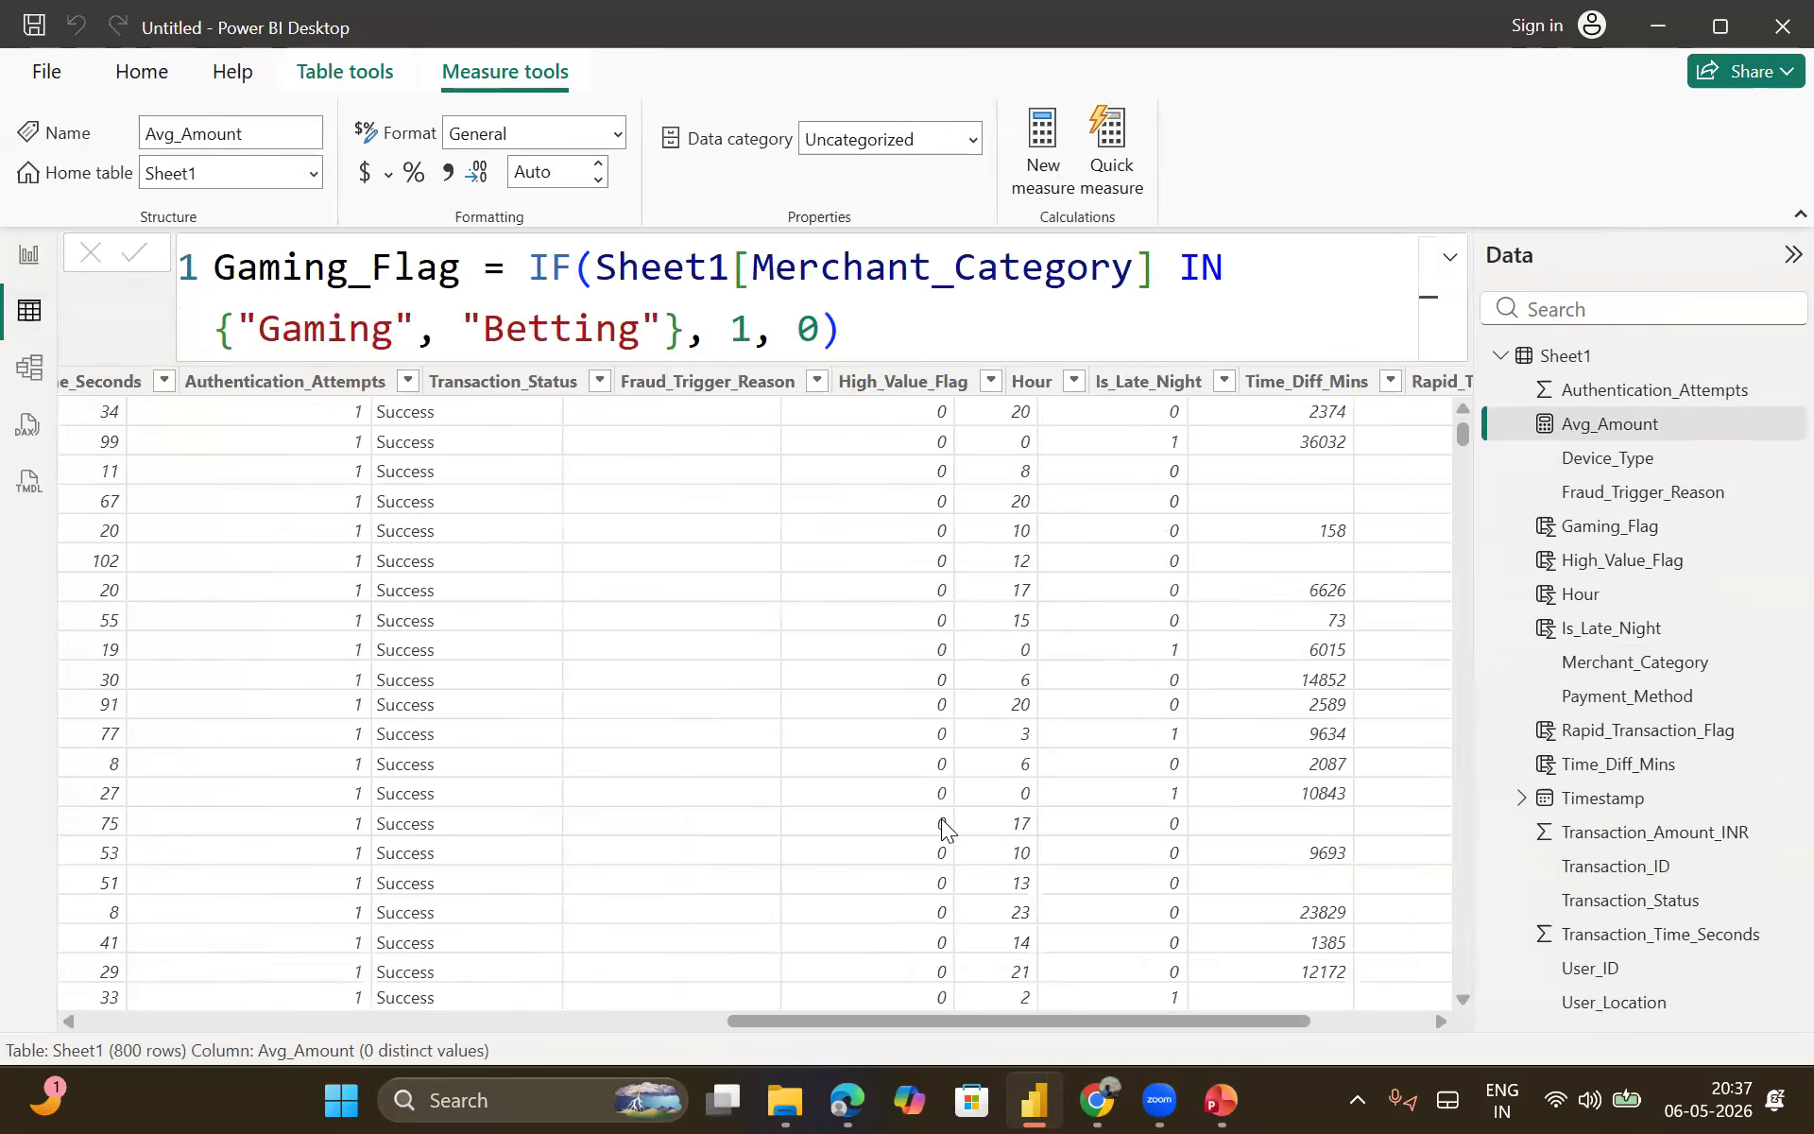
scroll(941, 818, left, 10)
scroll(941, 818, right, 9)
scroll(941, 818, left, 1)
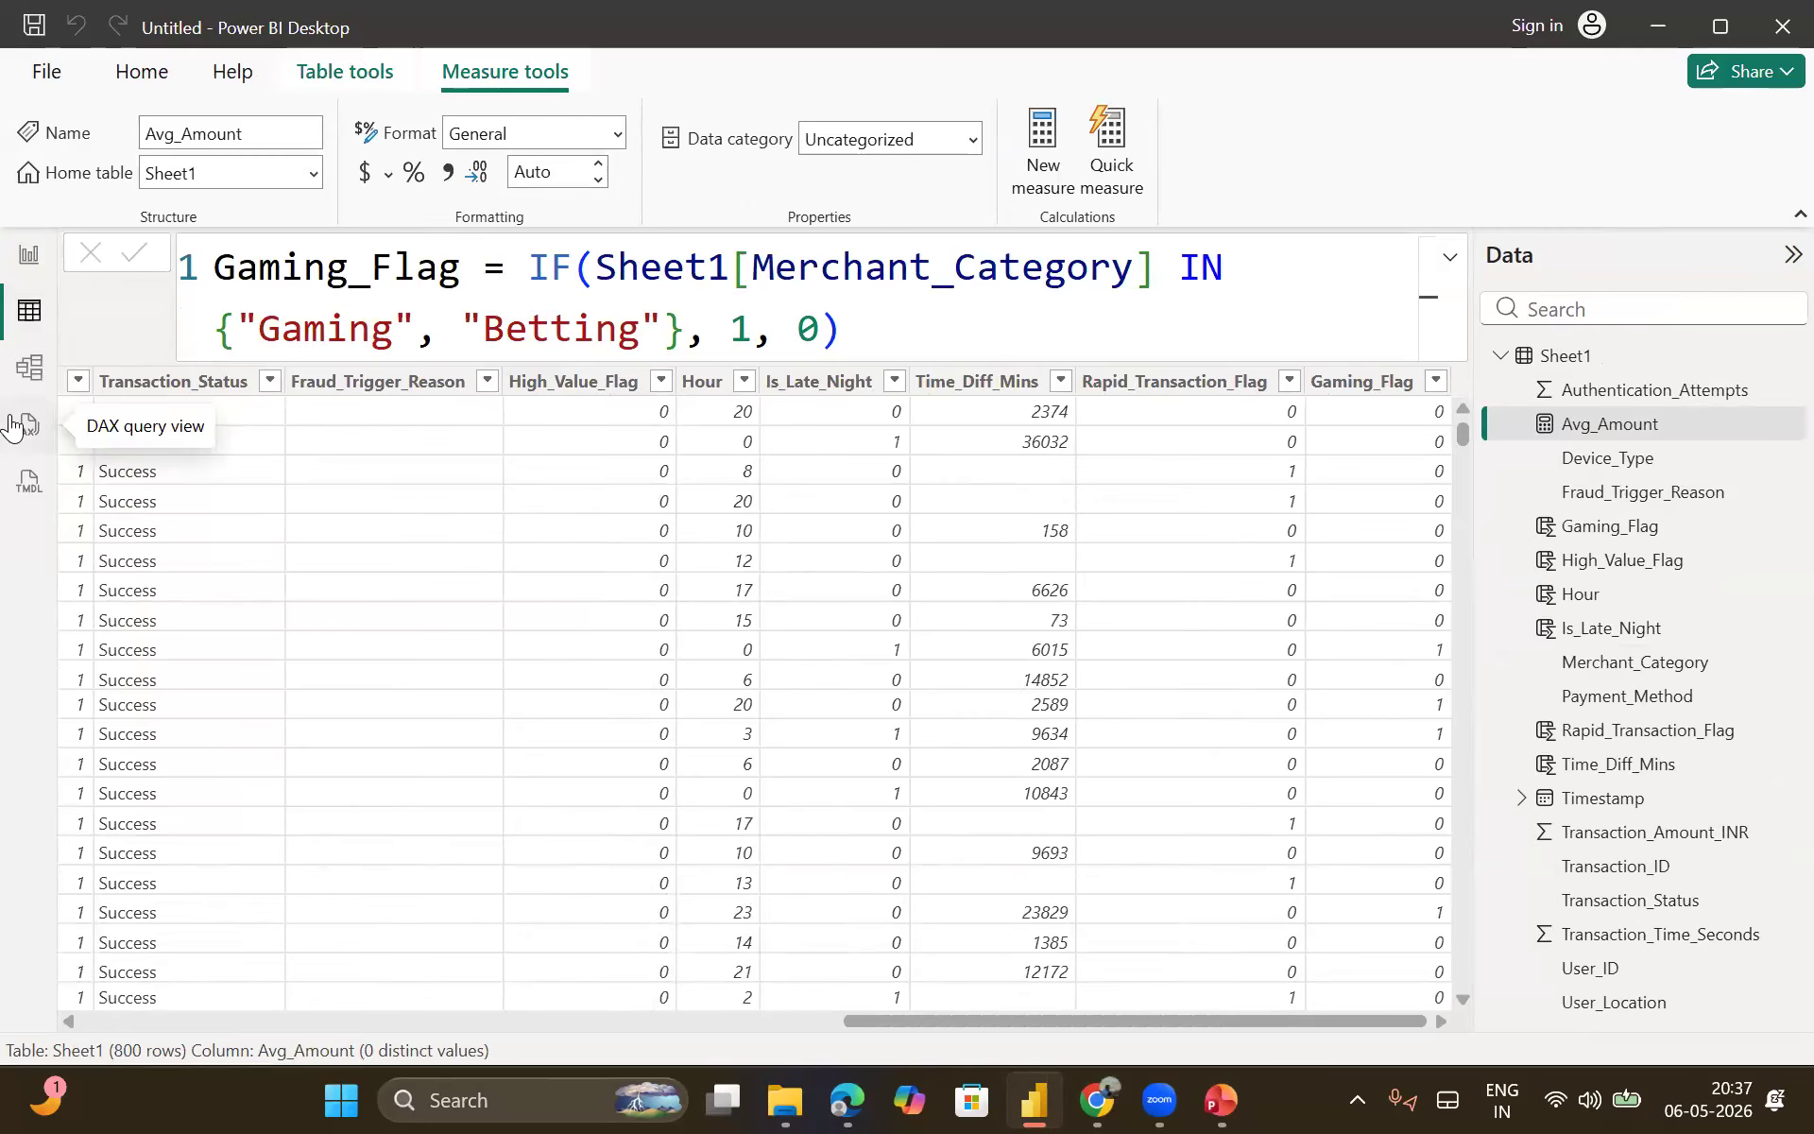
Step: Review the Avg_Amount formula in the report view, show the measure in a new card visual, and undo the card
click(29, 255)
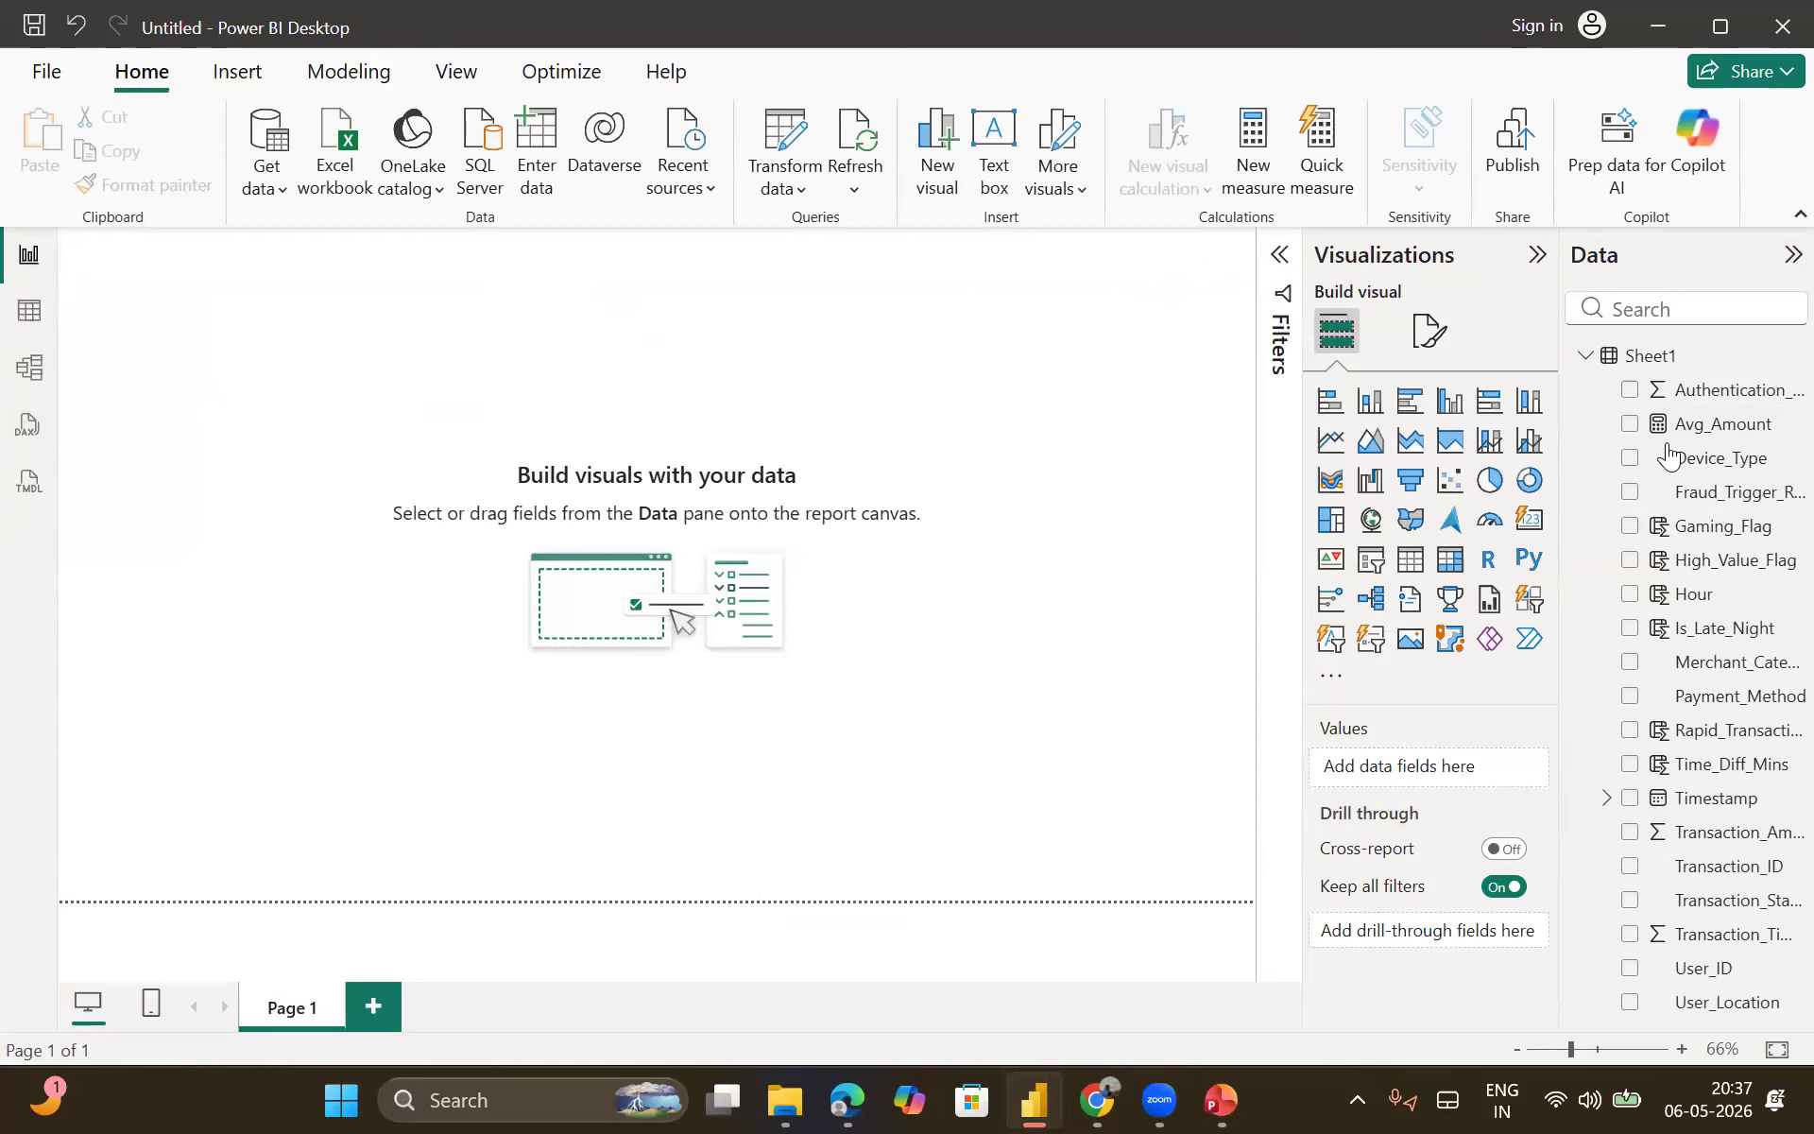
click(1704, 434)
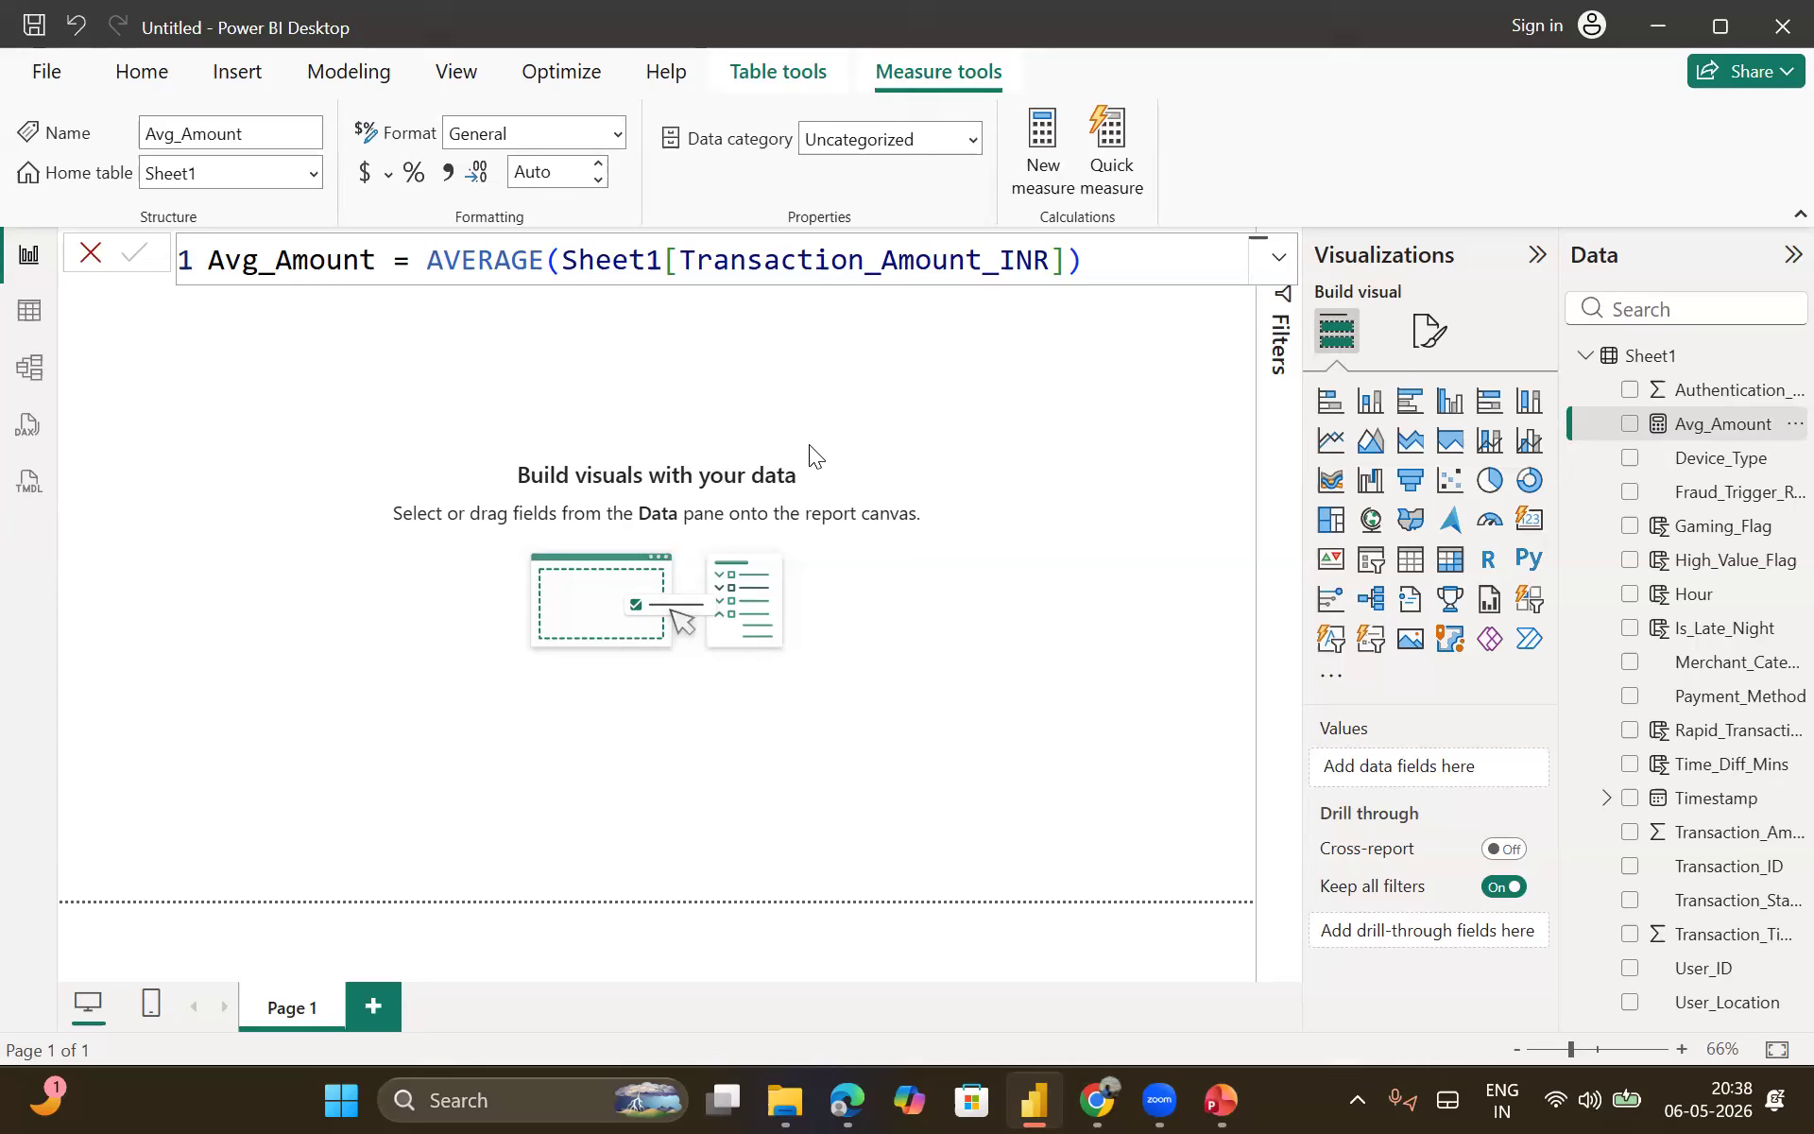
click(1524, 535)
drag(1733, 425, 1381, 768)
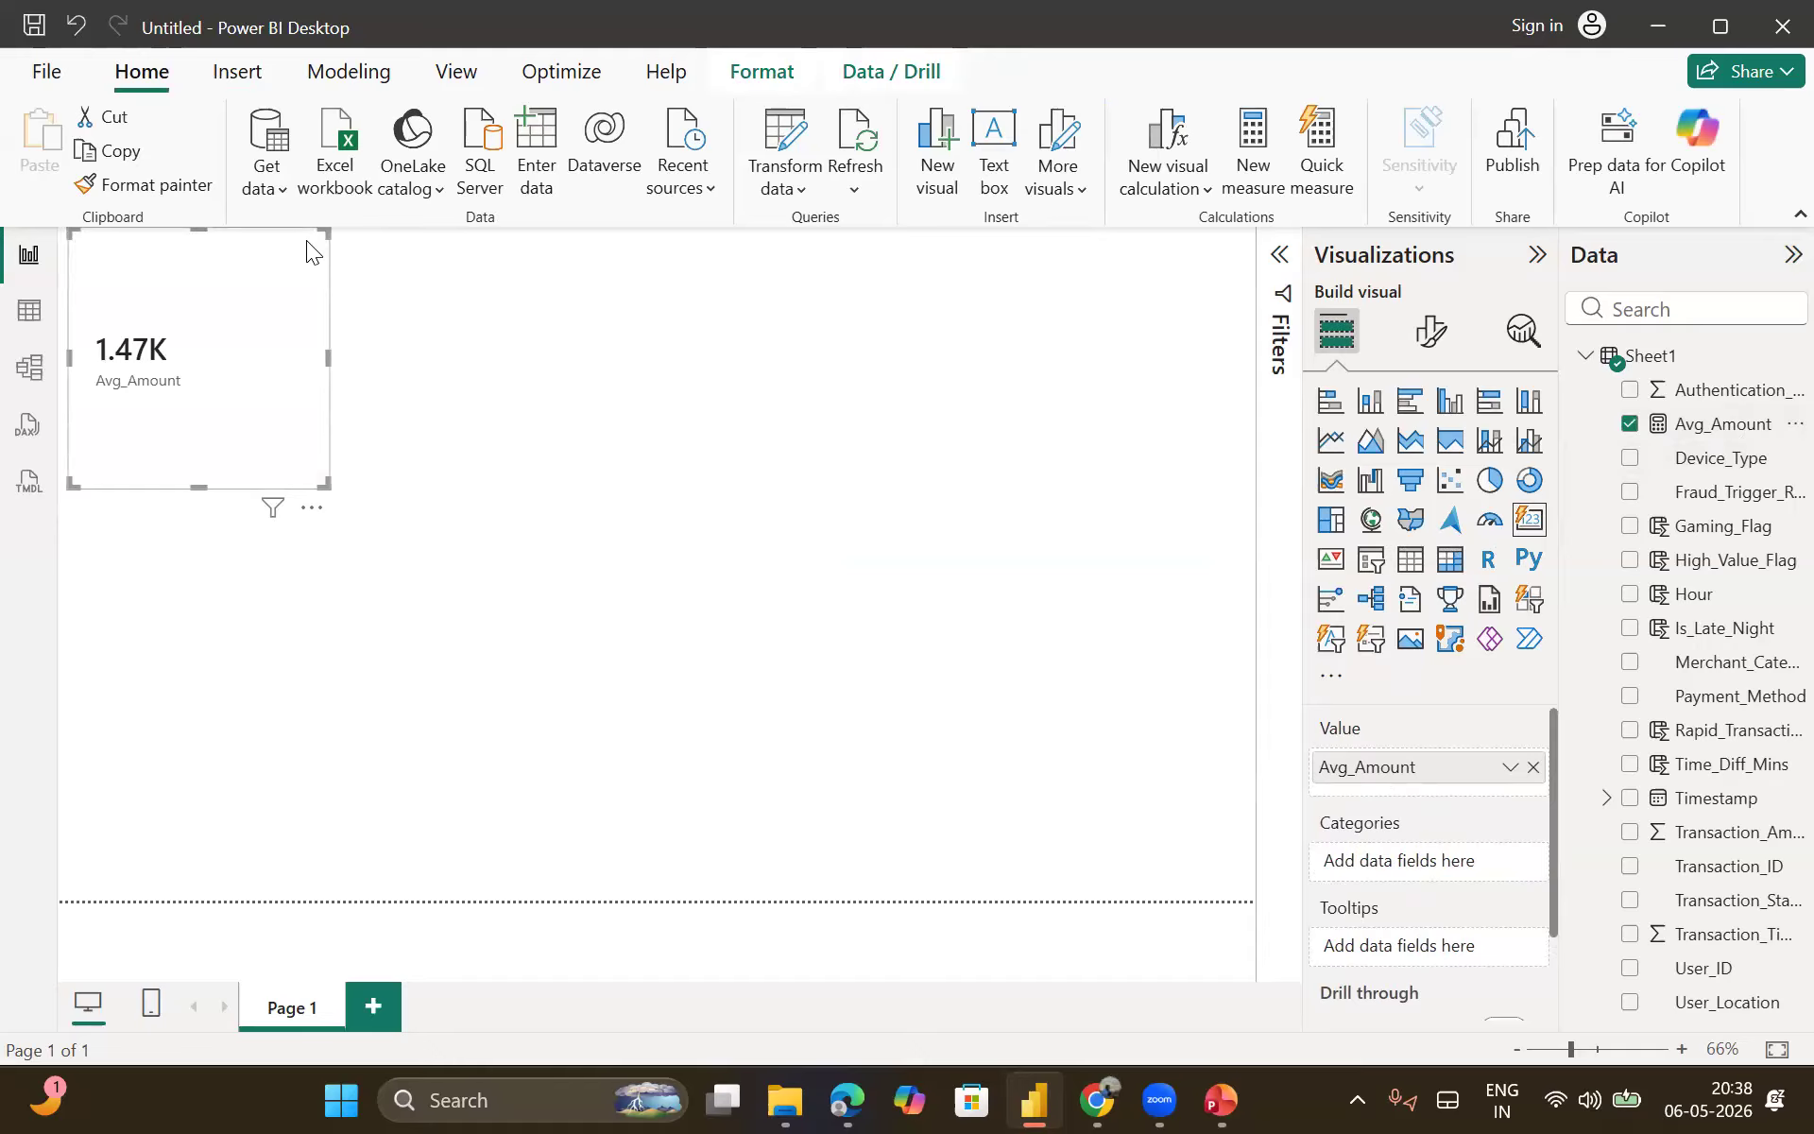
key(ctrl+z)
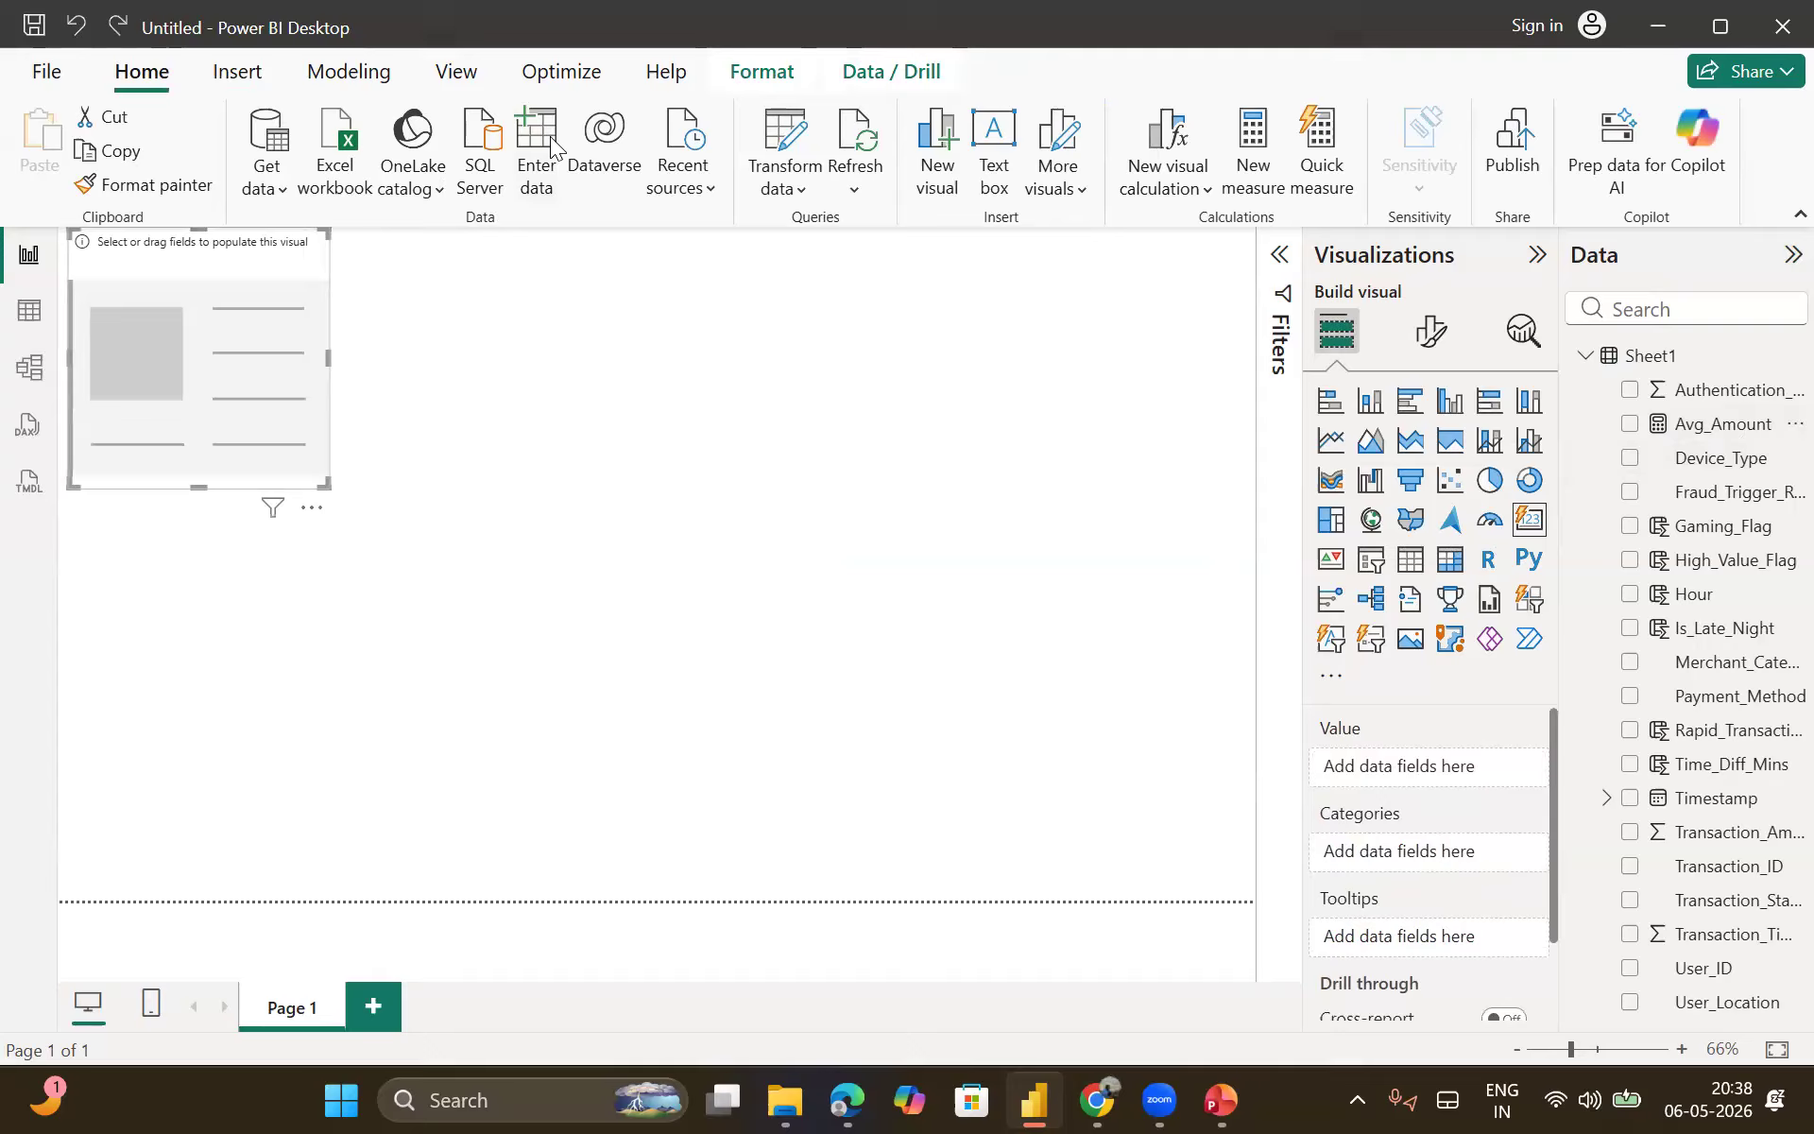
key(ctrl+z)
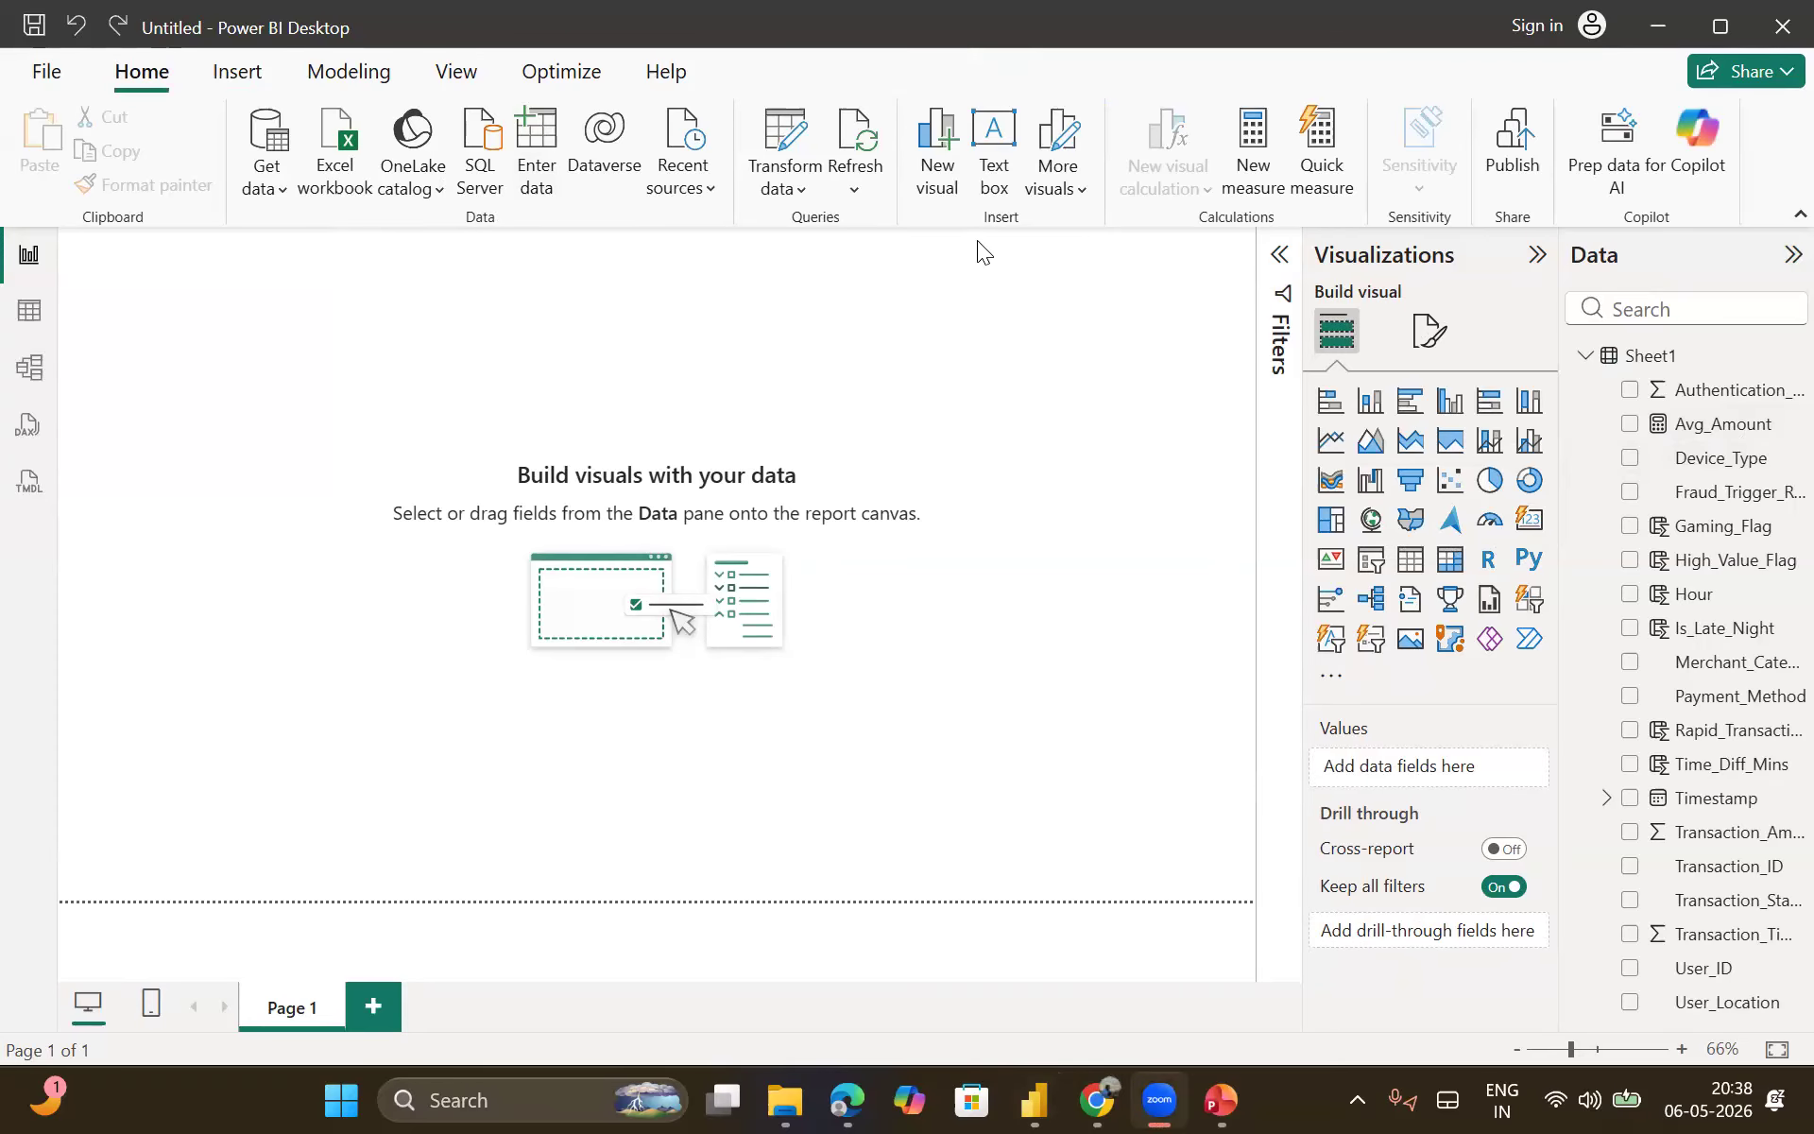